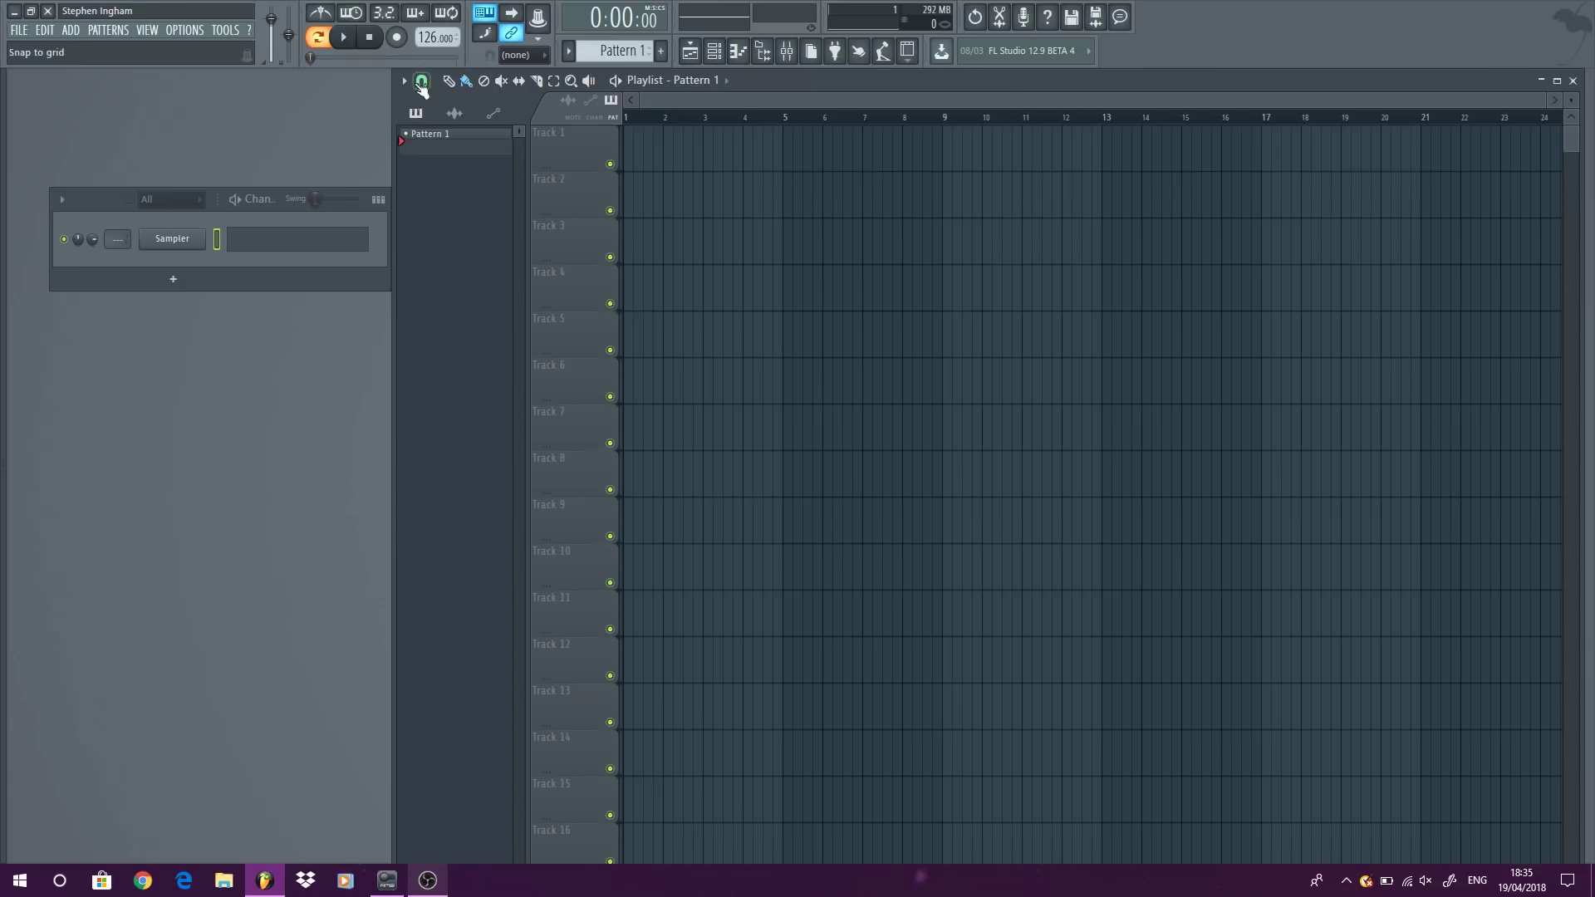
# Step: Set the project tempo to 145 BPM and activate the playlist's Draw tool
pyautogui.moveTo(436, 37); pyautogui.dragTo(437, 26)
pyautogui.click(449, 81)
# Step: Start loading a sample into the Sampler channel and browse to Vengeance Sounds' Essential Clubsounds Vol.2, VEC2 Bassdrums, VEC2 Hard Kicks folder on DATA (D:)
pyautogui.click(196, 241)
pyautogui.click(237, 252)
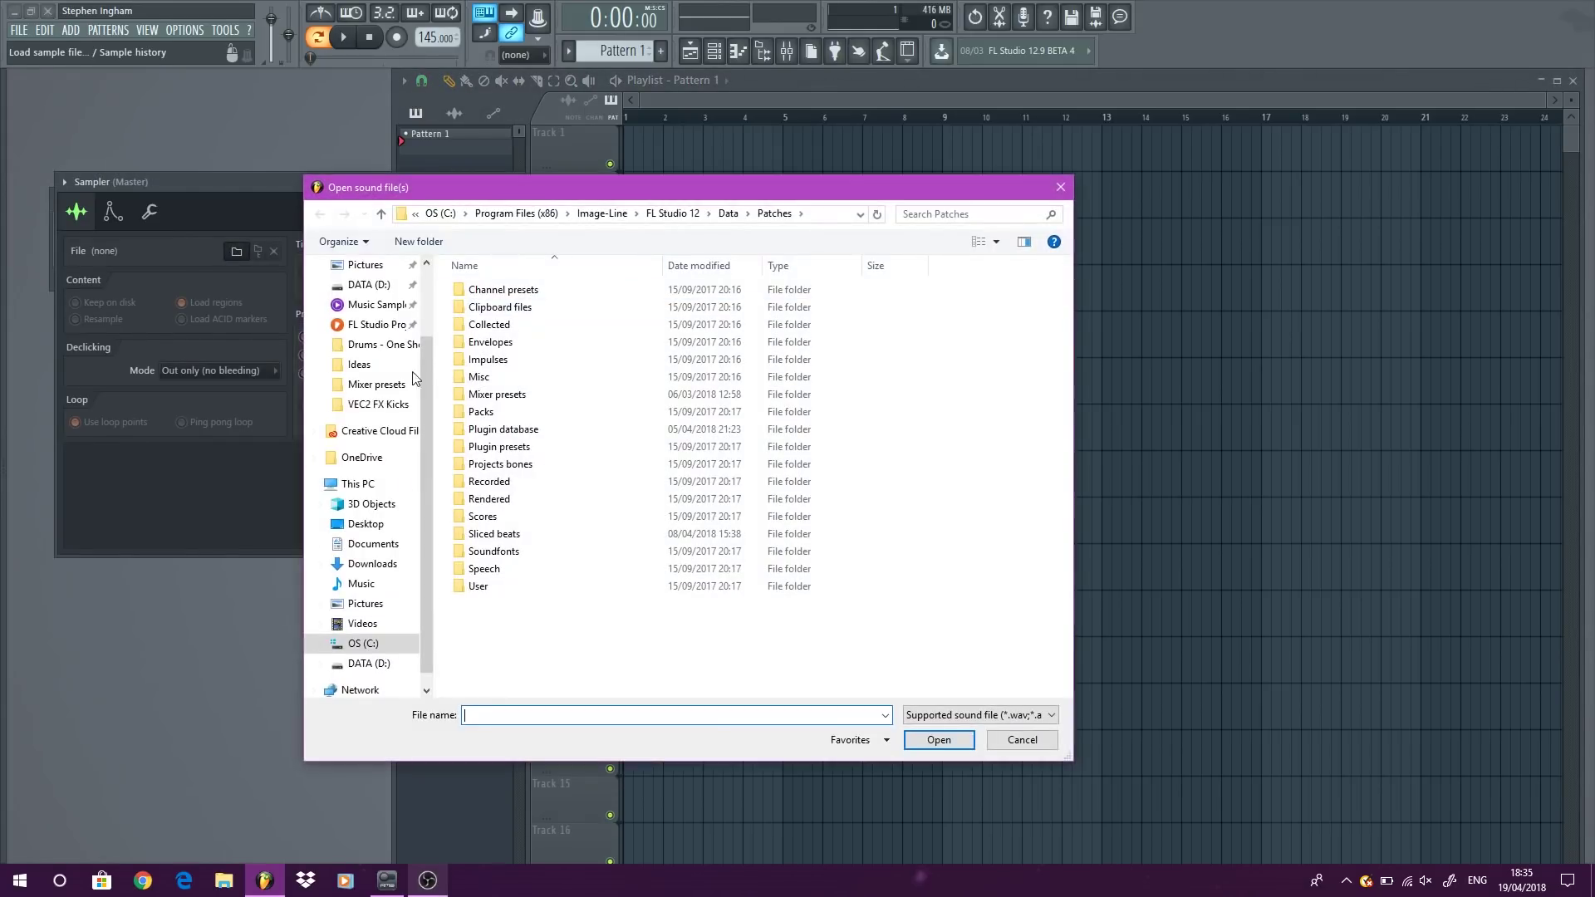
pyautogui.click(369, 663)
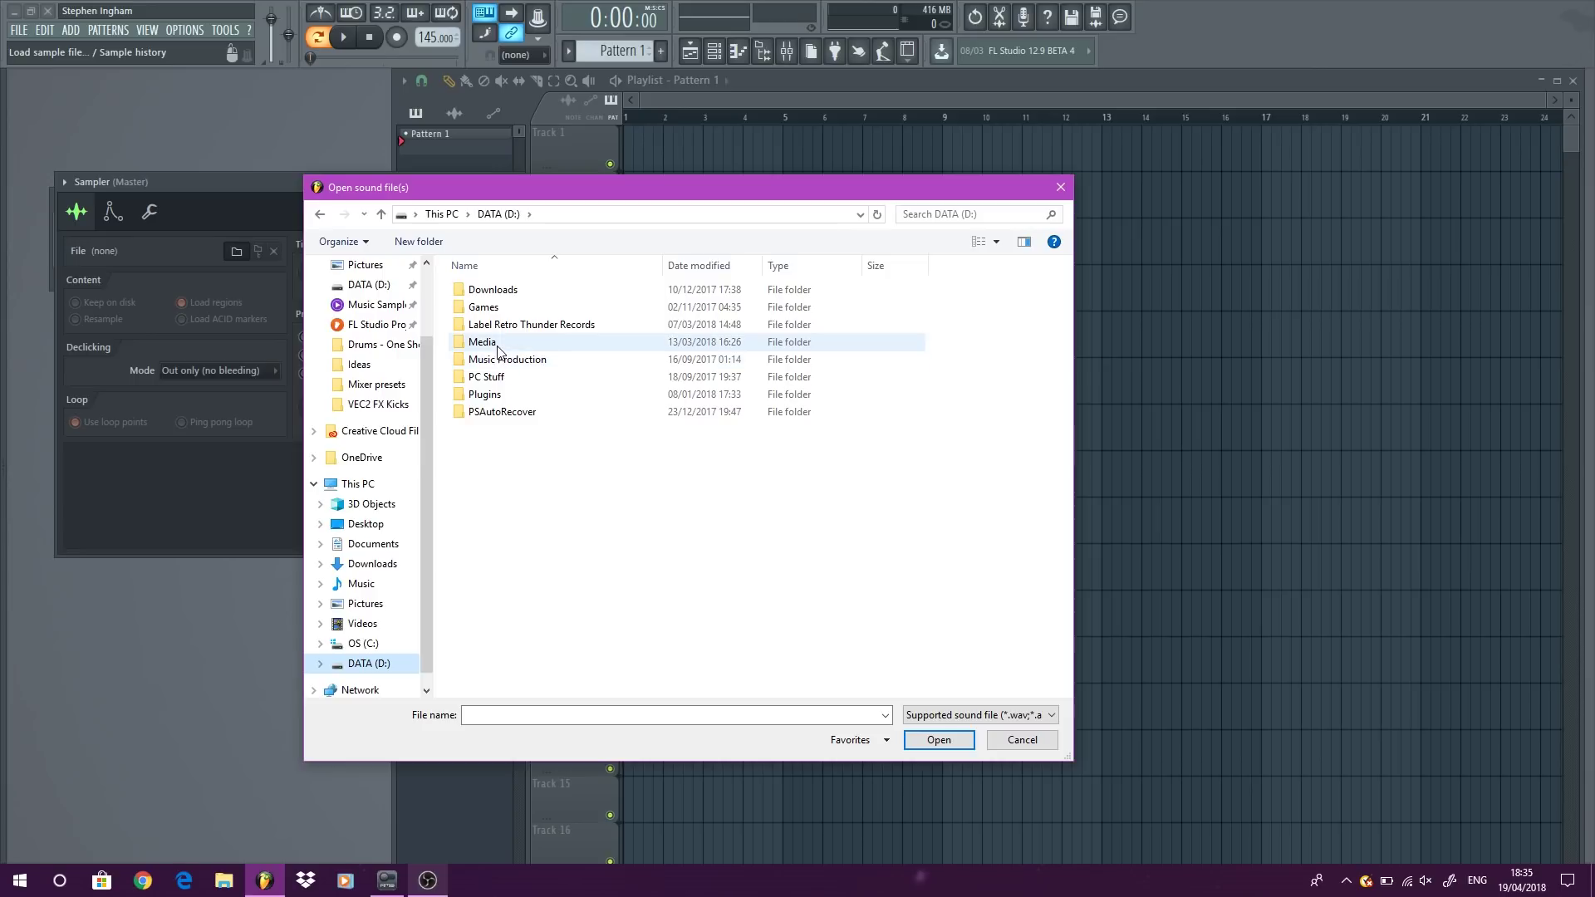
pyautogui.doubleClick(522, 358)
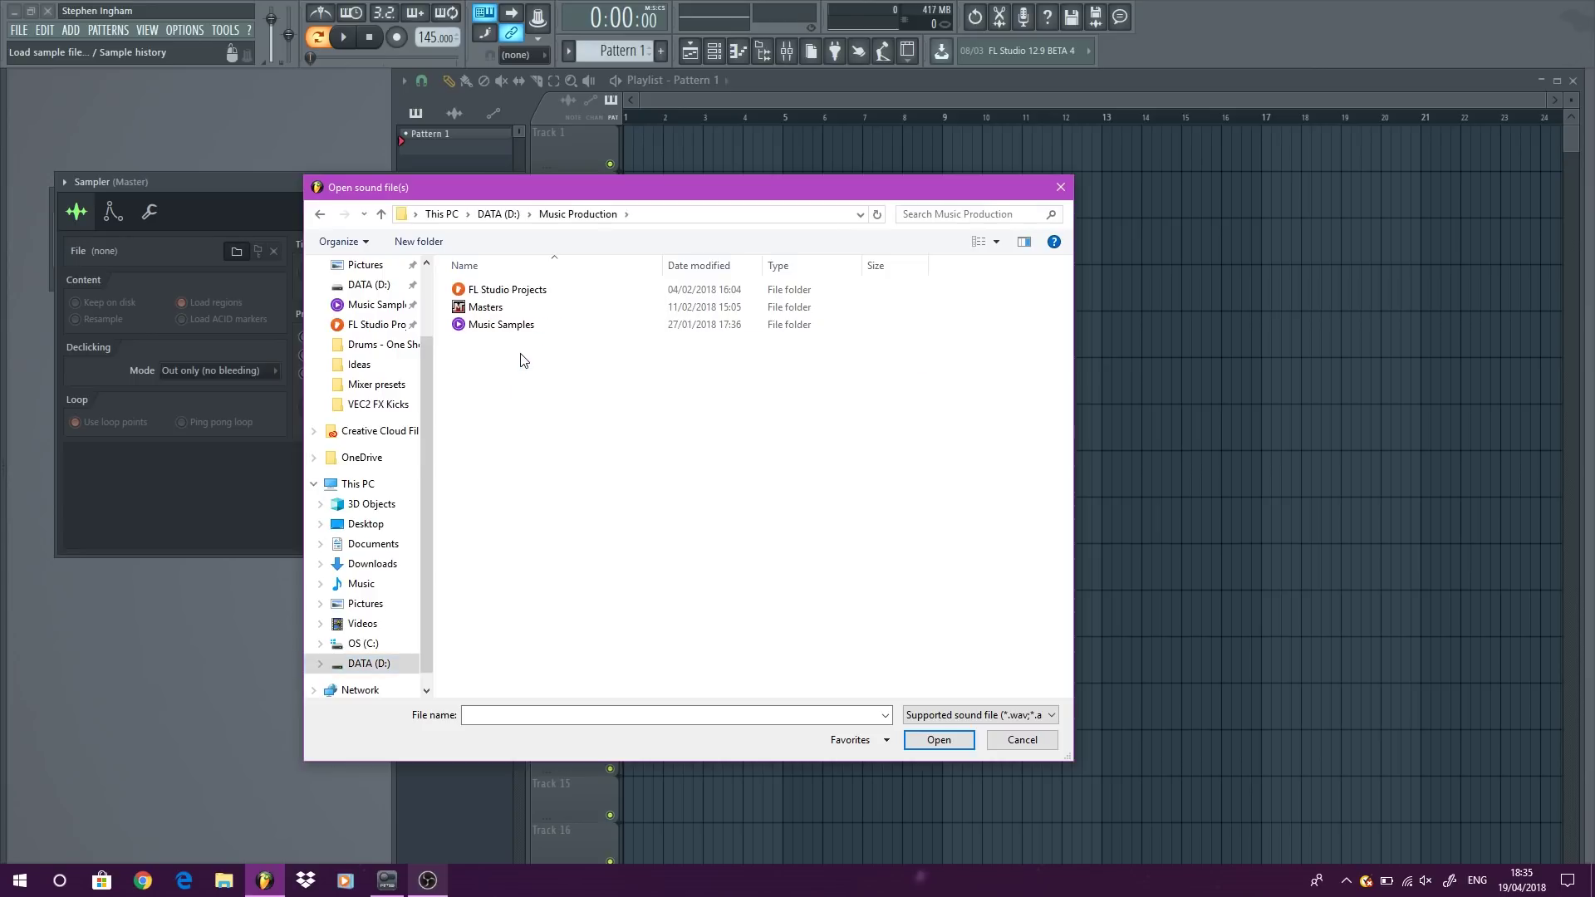
pyautogui.doubleClick(522, 329)
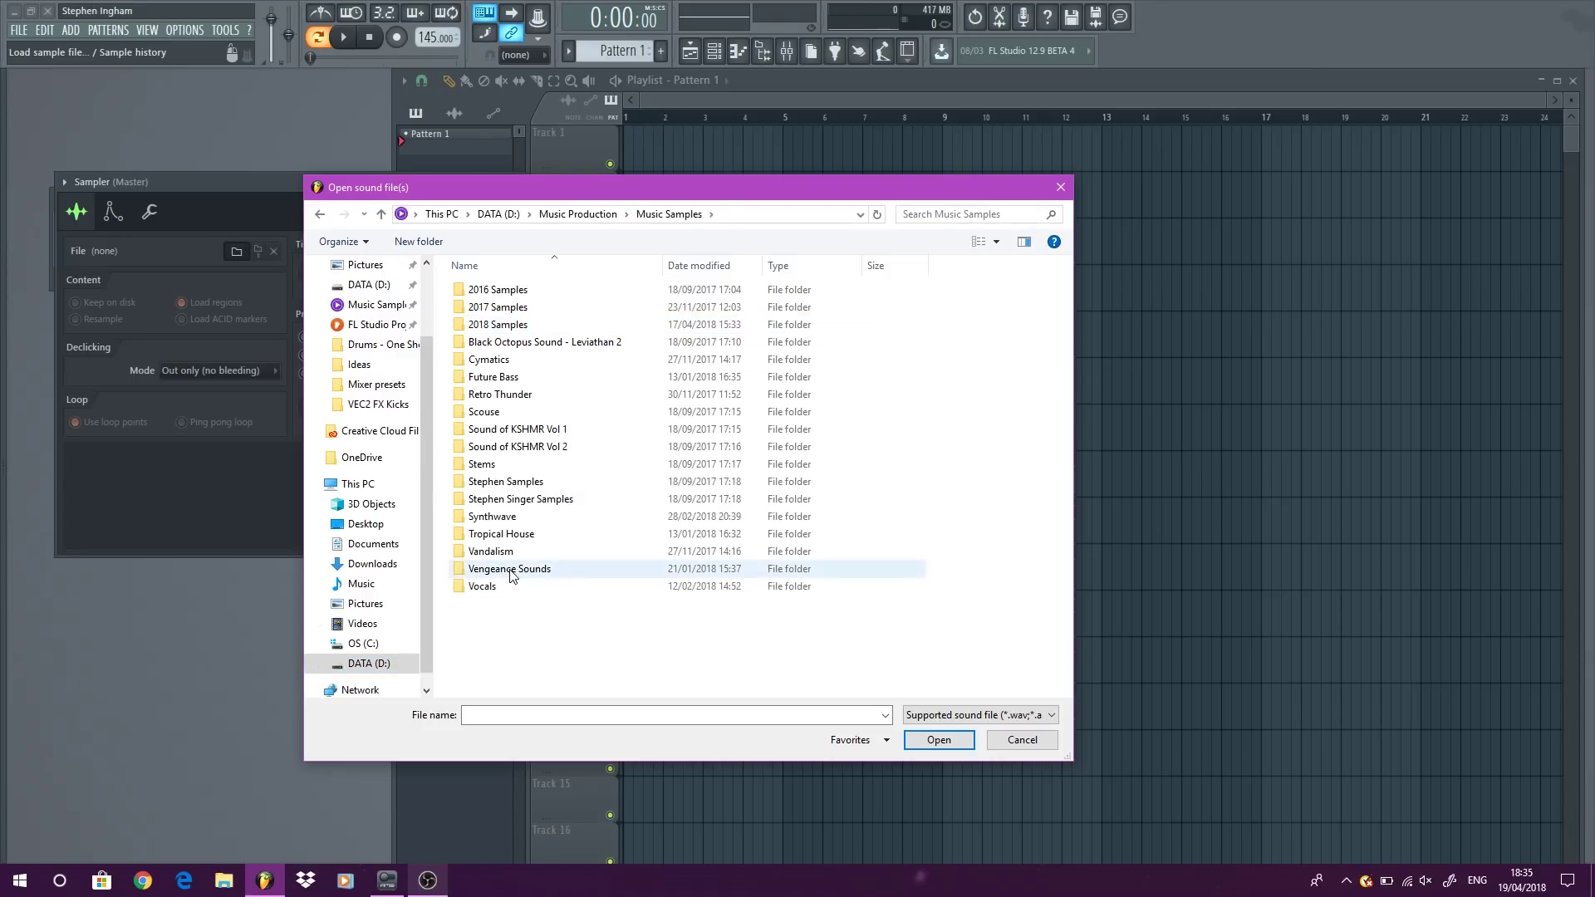
pyautogui.doubleClick(512, 569)
pyautogui.doubleClick(565, 328)
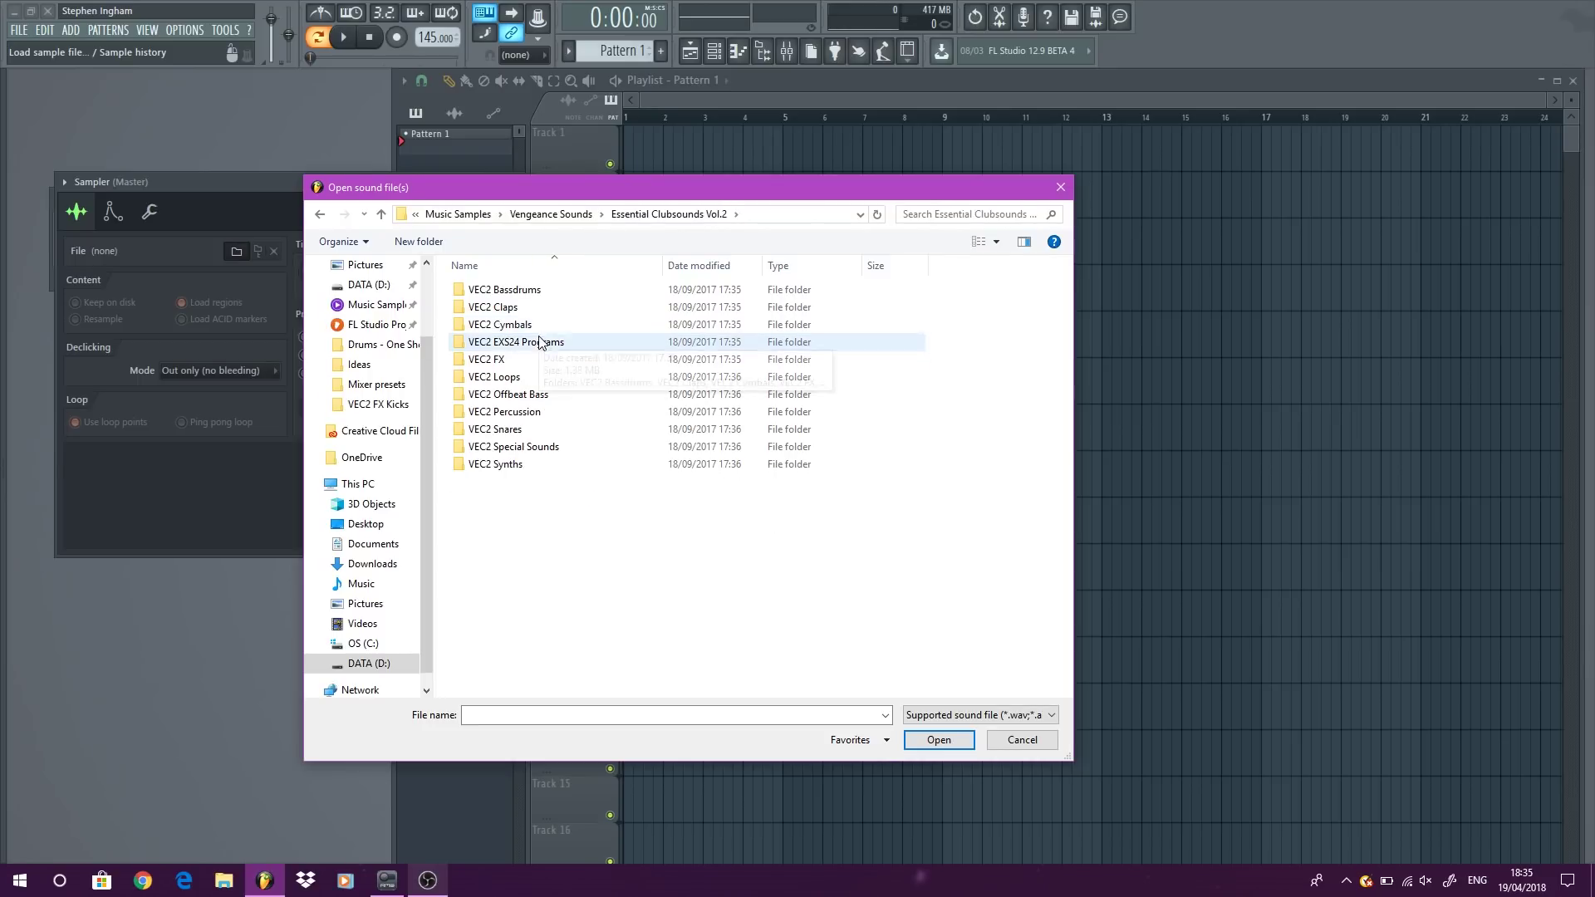
pyautogui.doubleClick(502, 290)
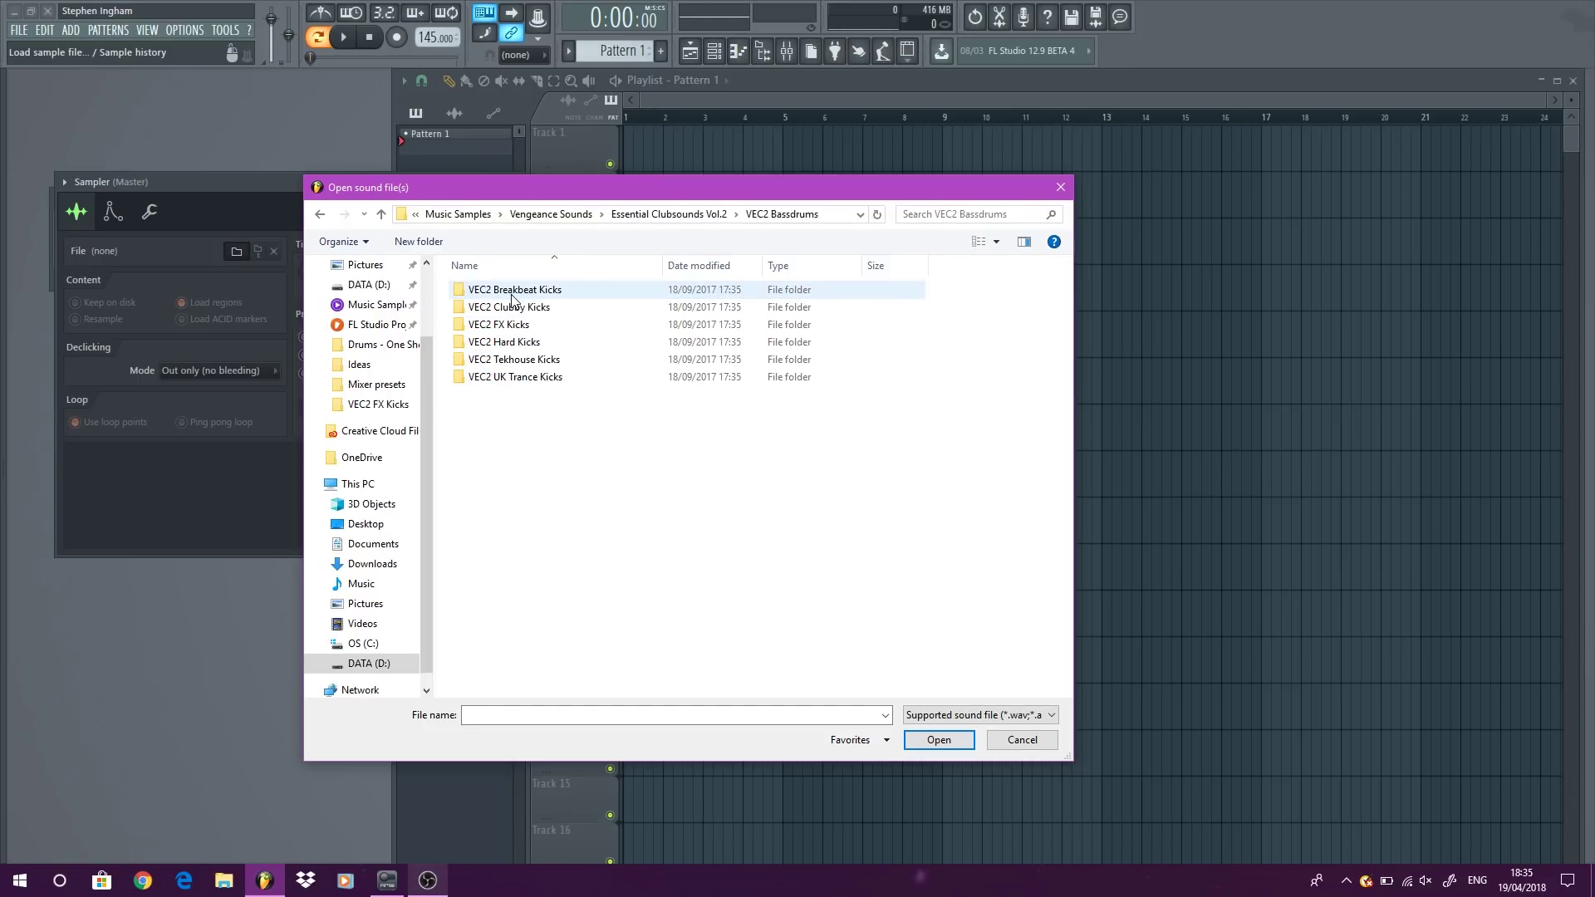
pyautogui.doubleClick(505, 343)
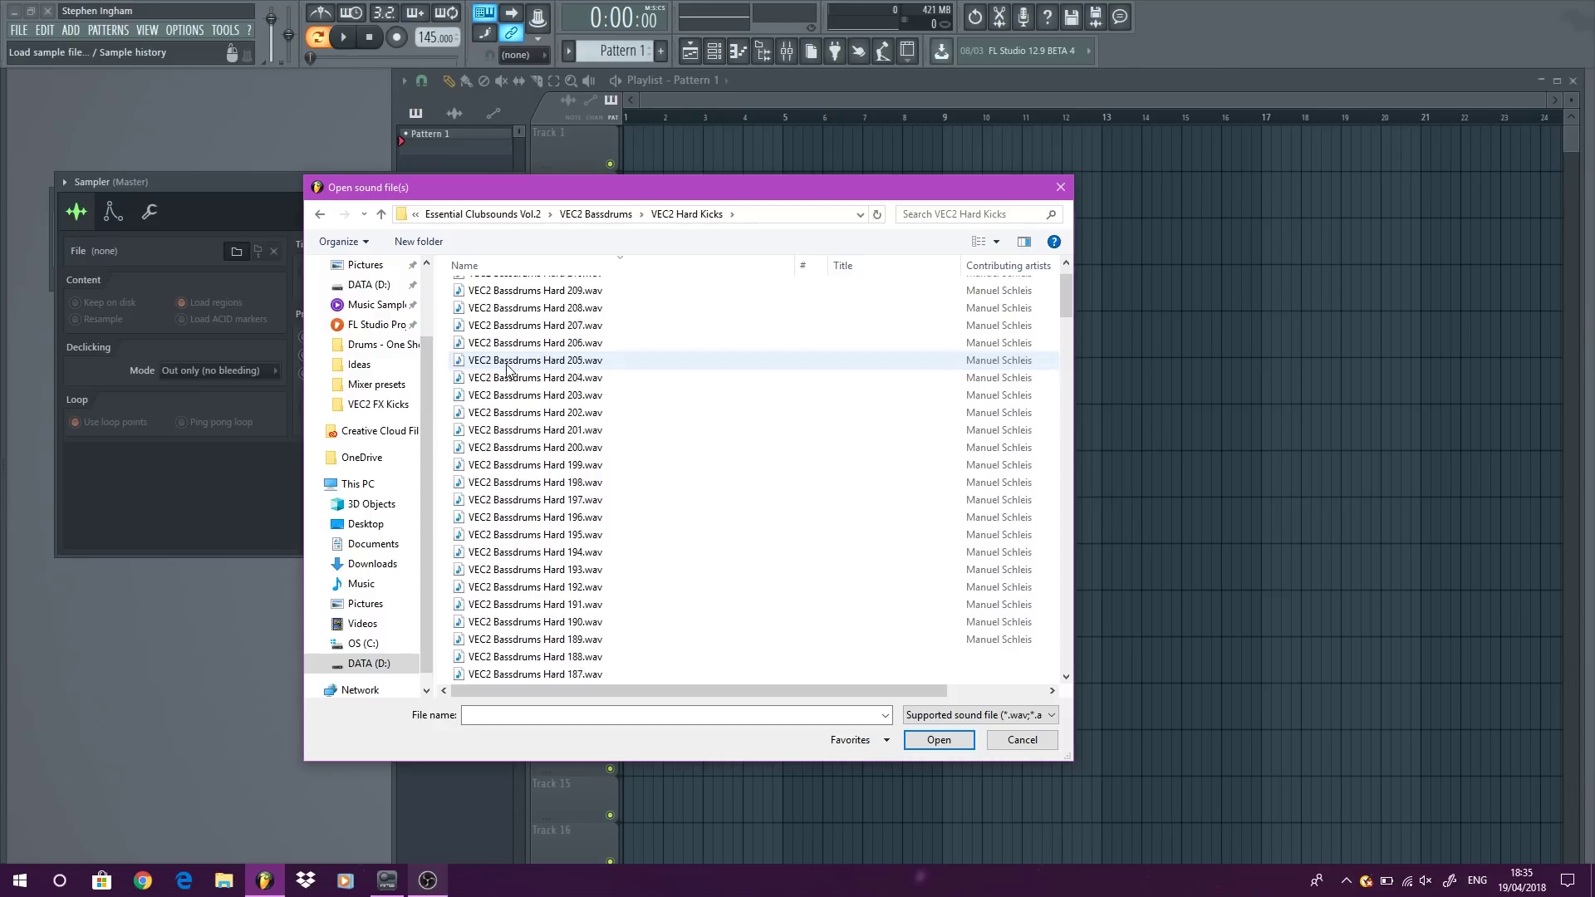
# Step: Load VEC2 Bassdrums Hard 185.wav into the channel and route it to mixer track 5
pyautogui.click(529, 545)
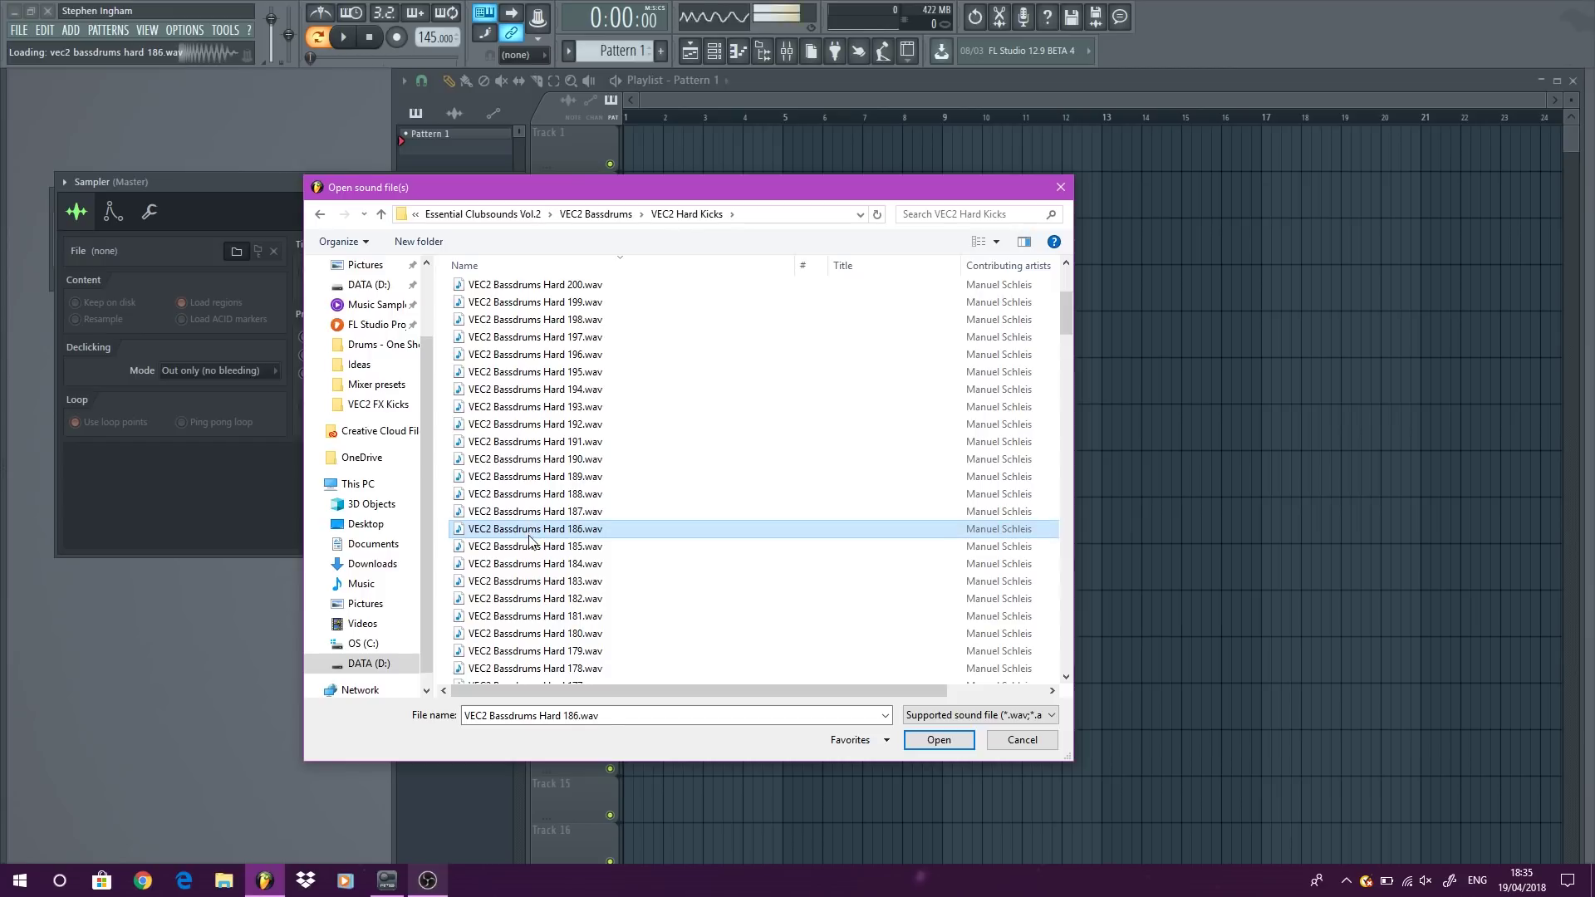
pyautogui.doubleClick(529, 546)
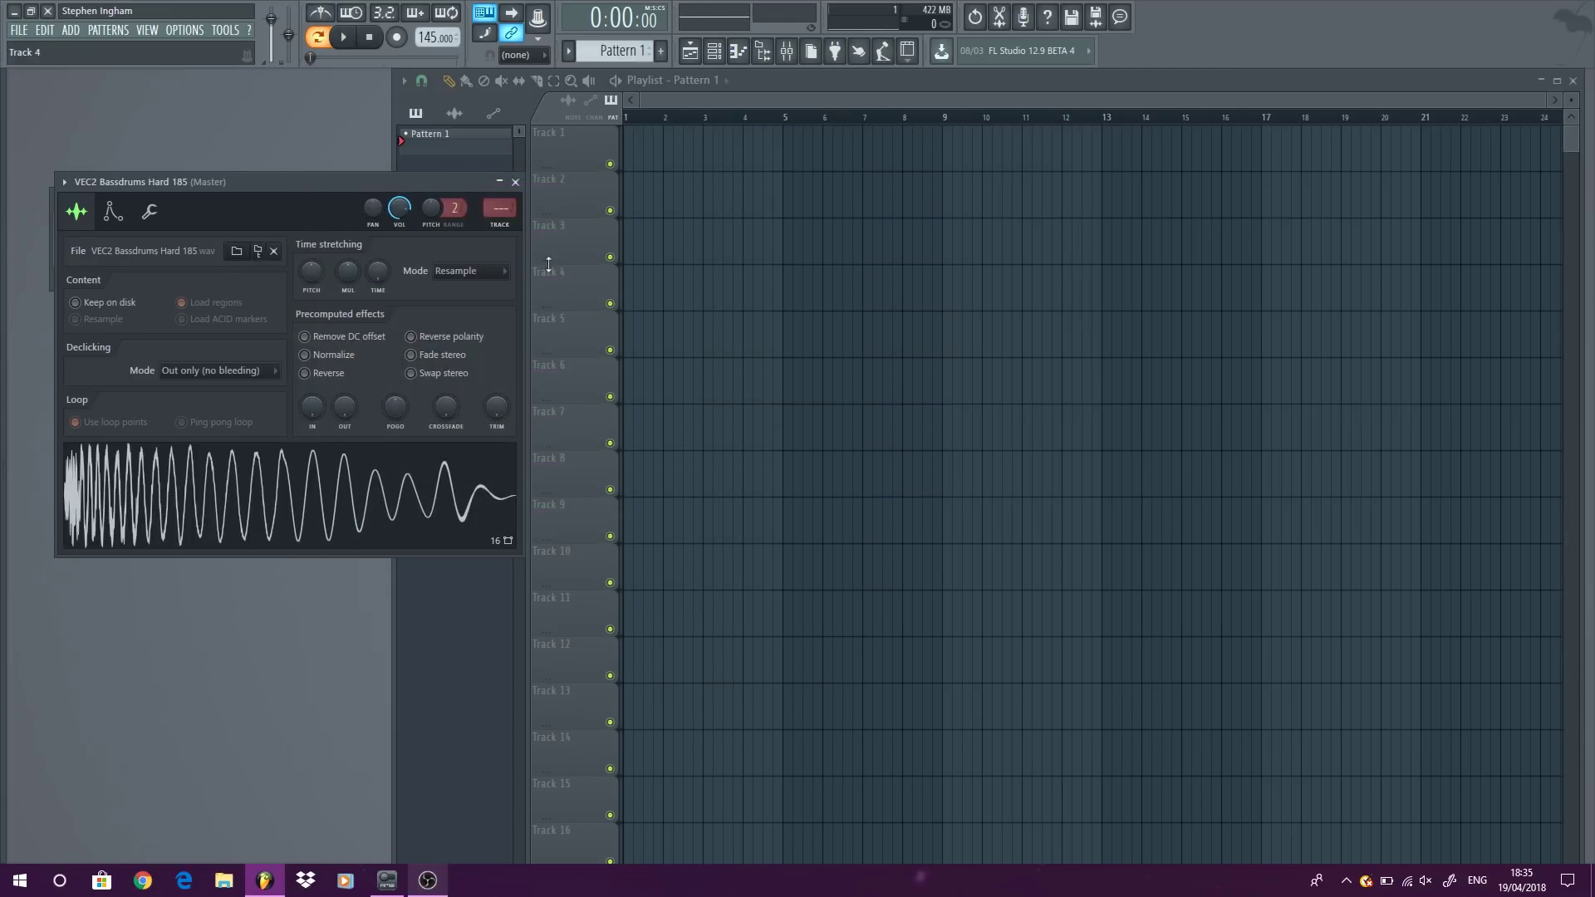
pyautogui.scroll(1, 500, 208)
pyautogui.click(515, 181)
# Step: Place a C5 kick note on each of the four beats of bar 1 in the kick channel's piano roll
pyautogui.rightClick(203, 237)
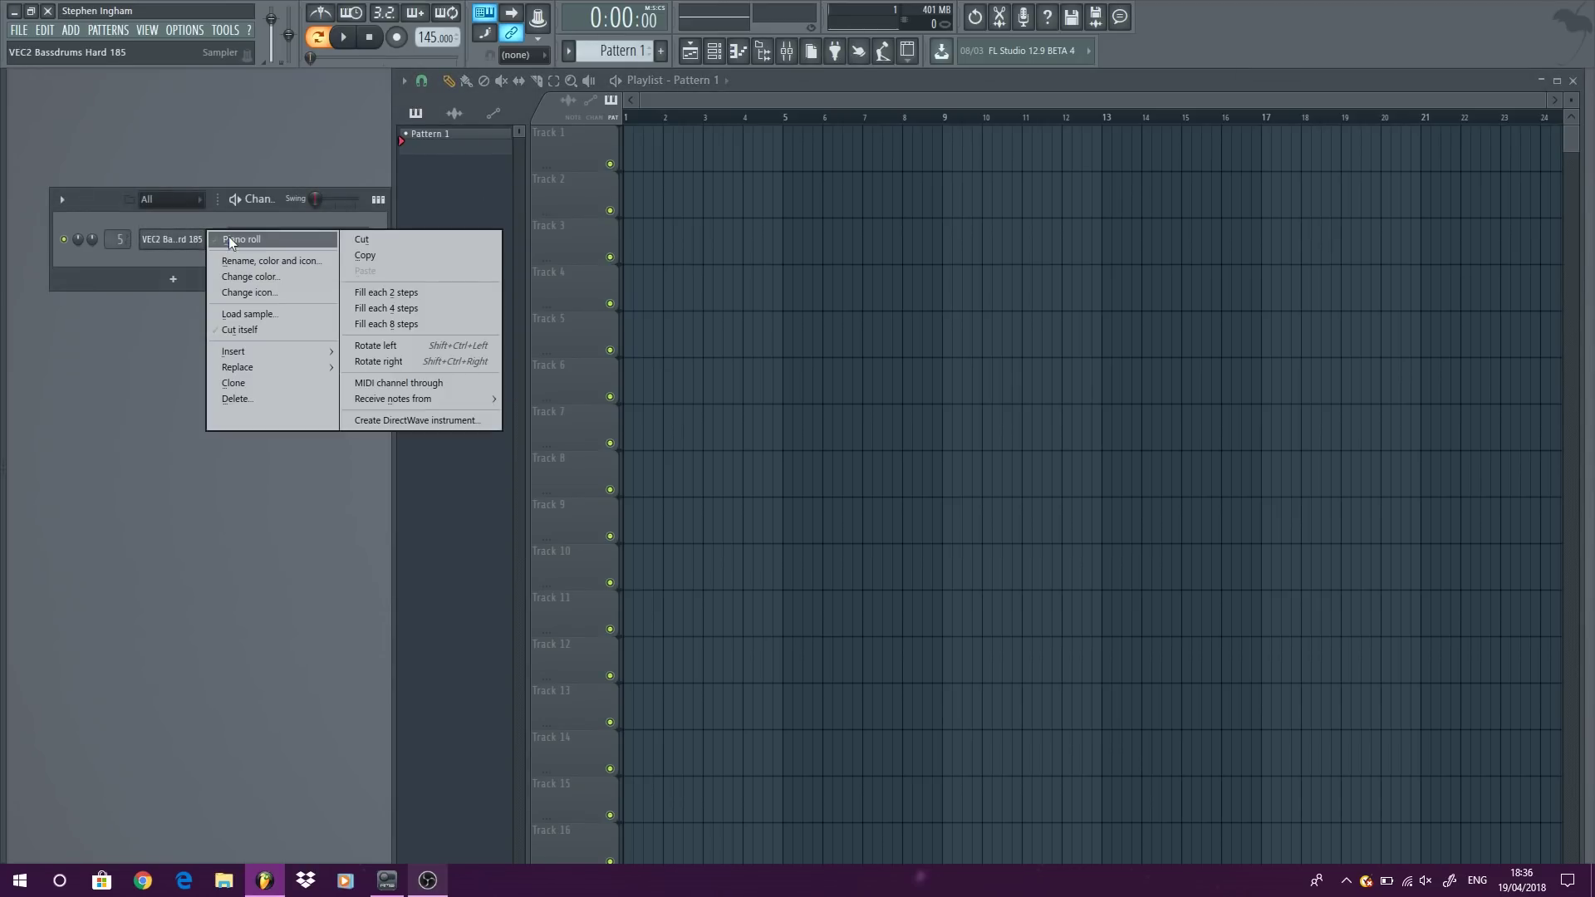
pyautogui.click(227, 236)
pyautogui.scroll(-2, 121, 426)
pyautogui.click(91, 480)
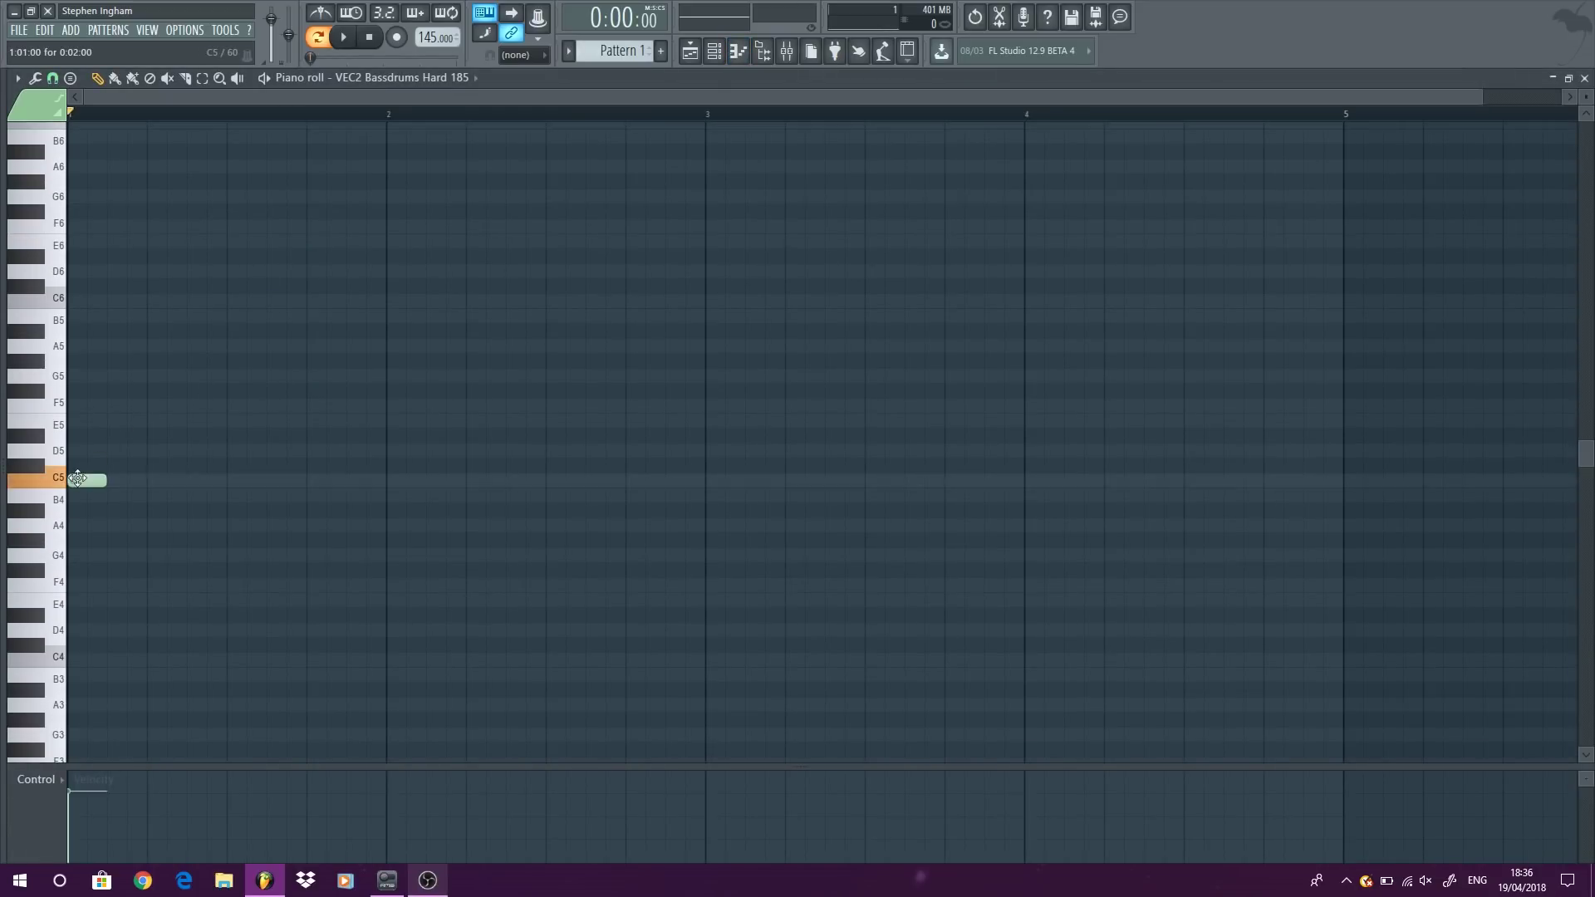
pyautogui.moveTo(98, 829); pyautogui.dragTo(125, 349)
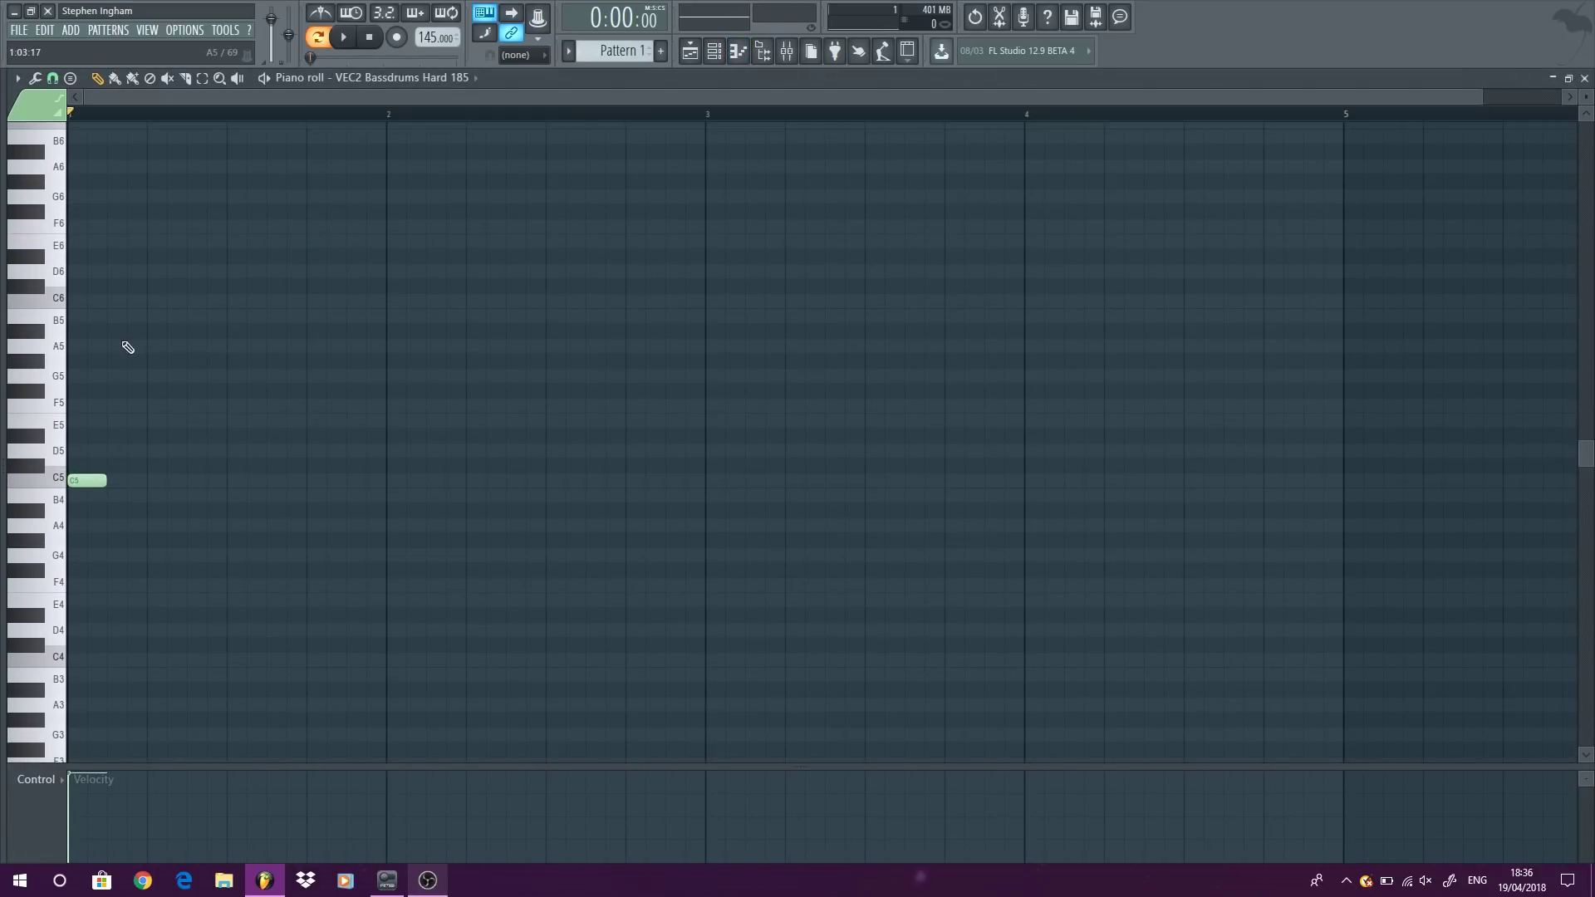
pyautogui.click(87, 480)
pyautogui.click(165, 480)
pyautogui.hotkey('ctrl', 'a')
pyautogui.moveTo(86, 480); pyautogui.dragTo(244, 477)
# Step: Duplicate all the kick notes repeatedly until the four-beat pattern fills eight bars
pyautogui.hotkey('ctrl', 'a')
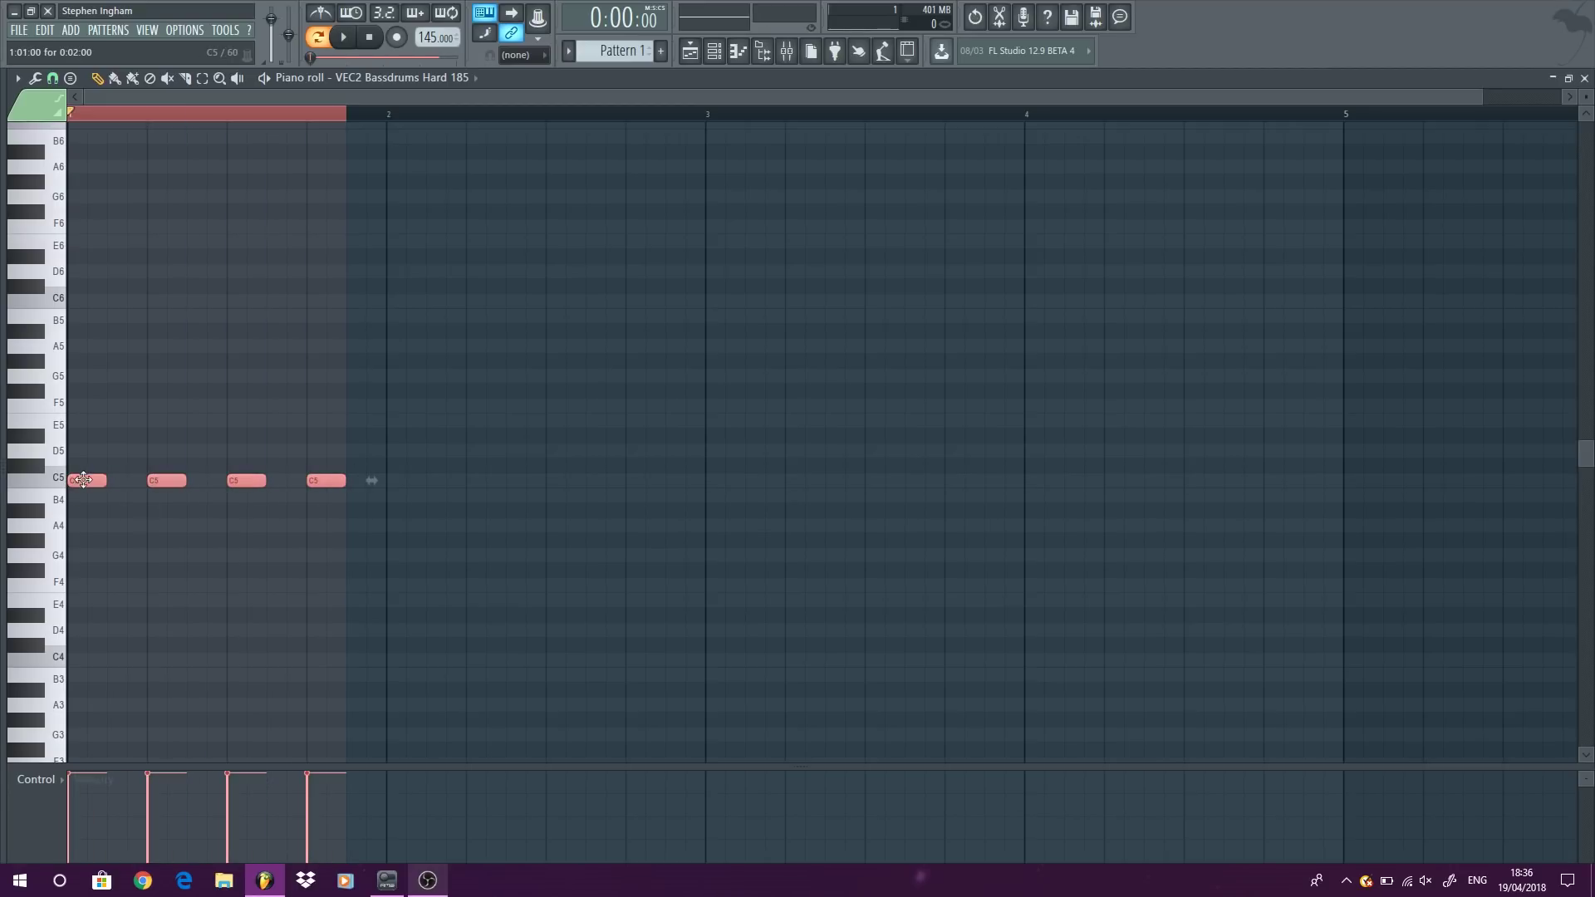
pyautogui.hotkey('ctrl', 'b')
pyautogui.hotkey('ctrl', 'a')
pyautogui.hotkey('ctrl', 'b')
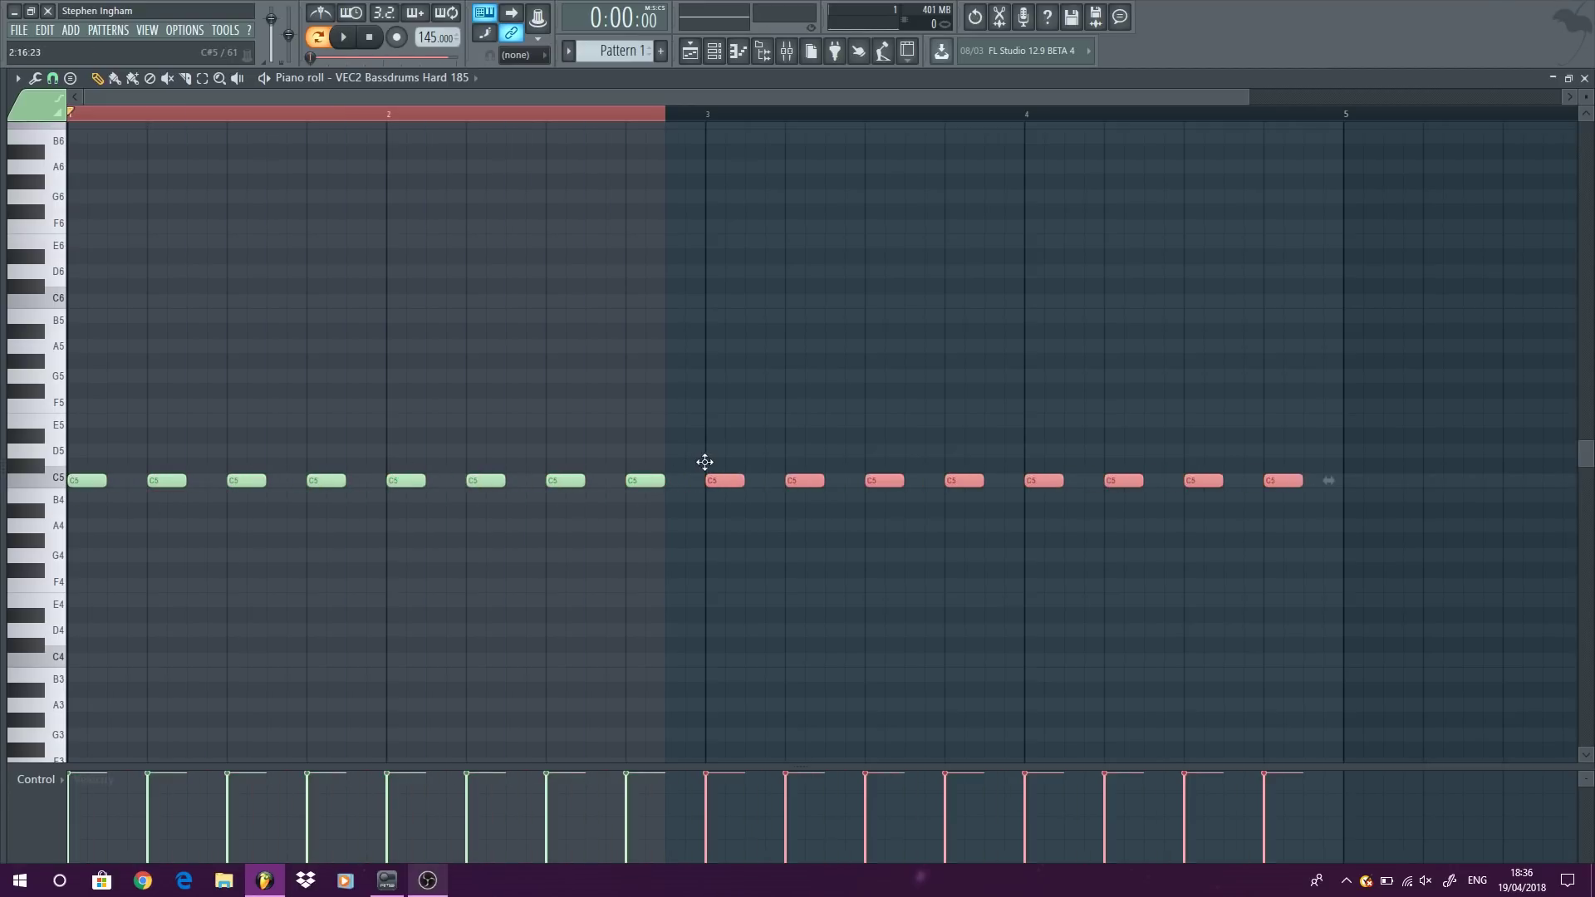
pyautogui.hotkey('ctrl', 'a')
pyautogui.scroll(-2, 159, 527)
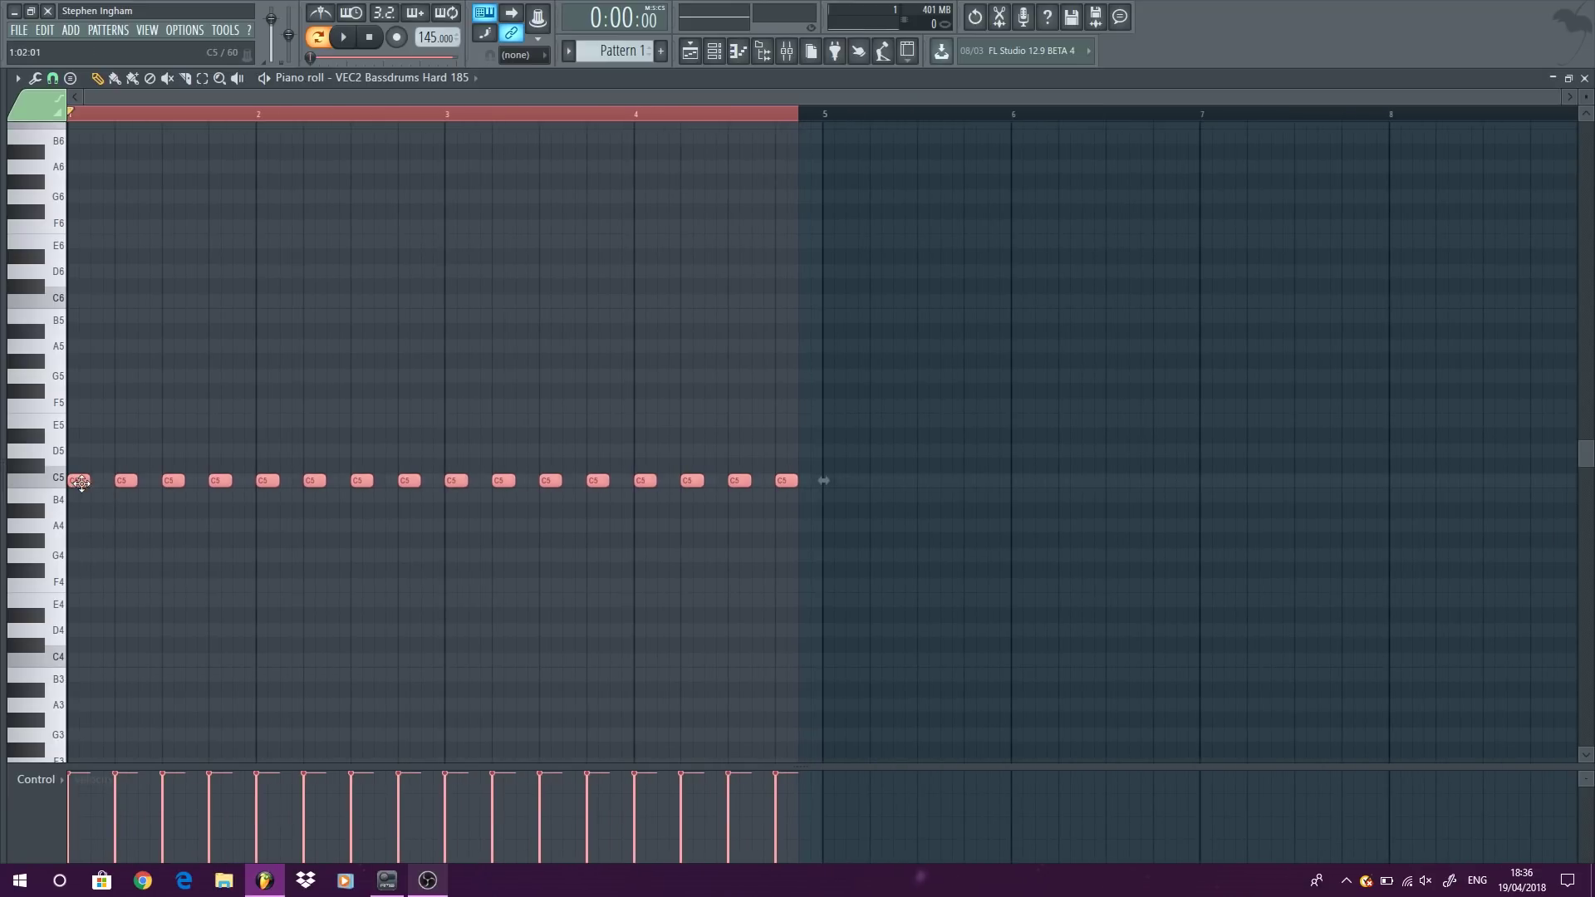
pyautogui.hotkey('ctrl', 'b')
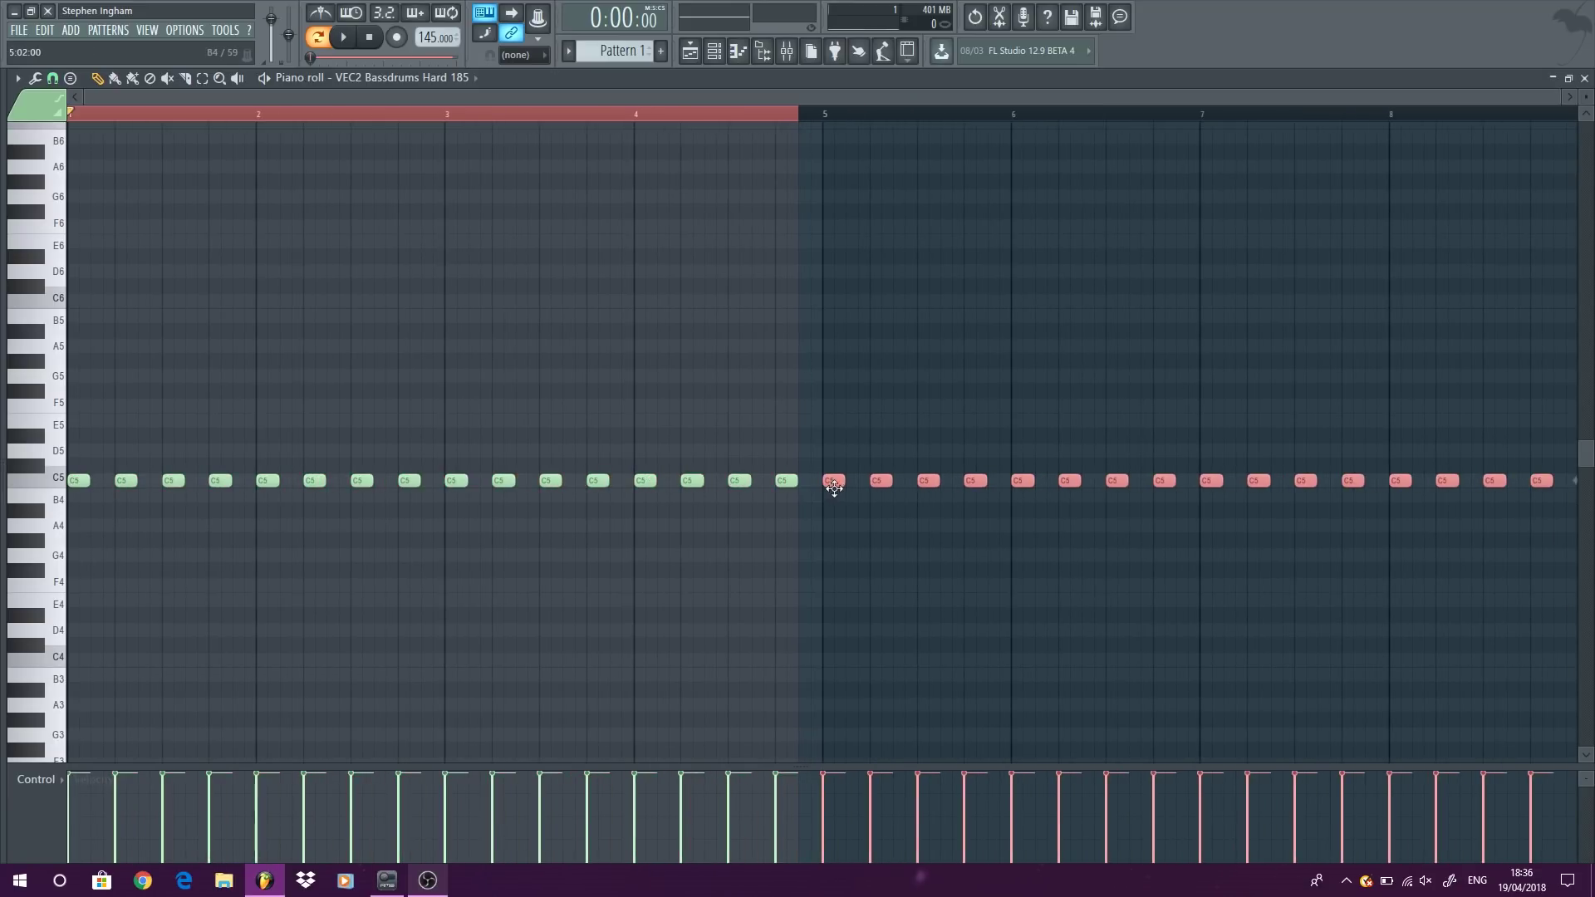
# Step: Leave the piano roll and place Pattern 1 at bar 1 of Track 1 in the playlist
pyautogui.click(1585, 77)
pyautogui.click(636, 161)
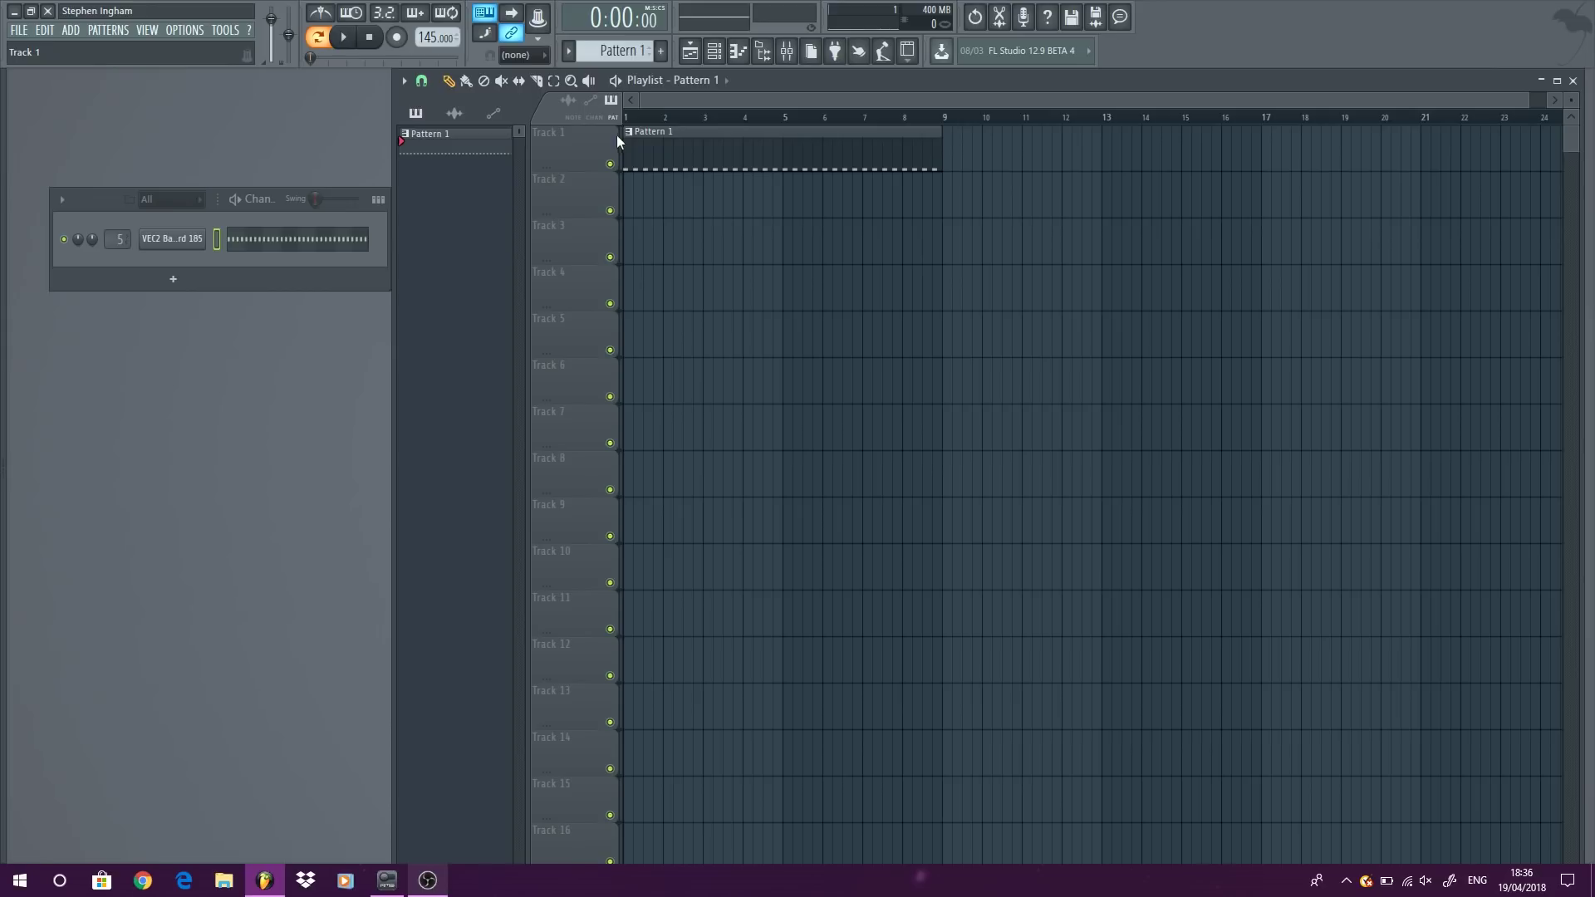
pyautogui.click(630, 133)
pyautogui.click(662, 196)
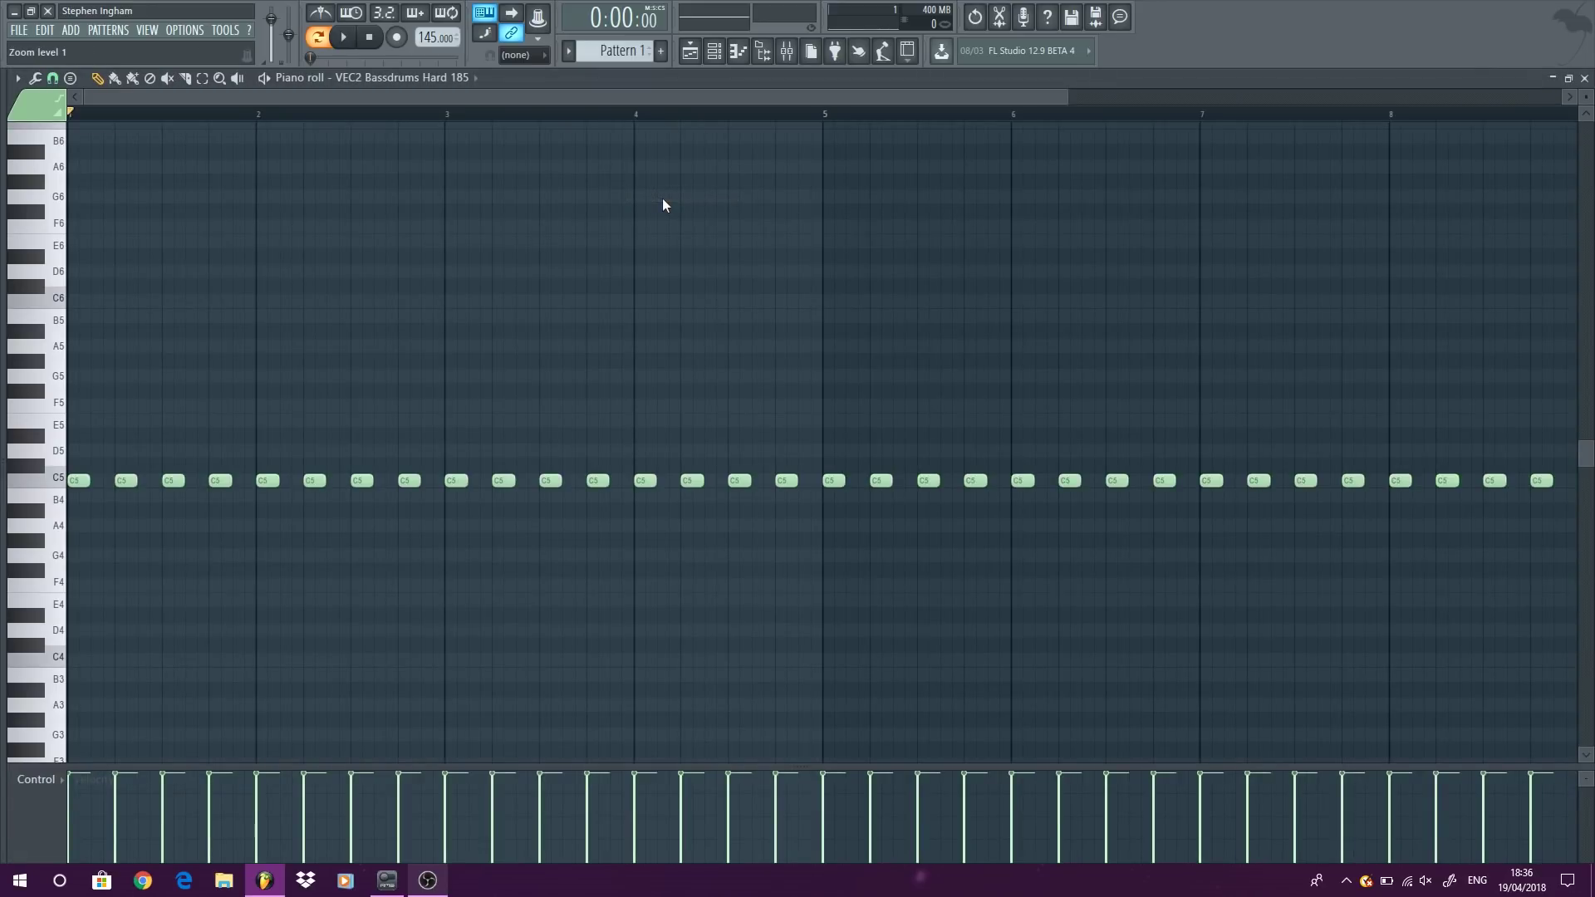
pyautogui.click(1584, 77)
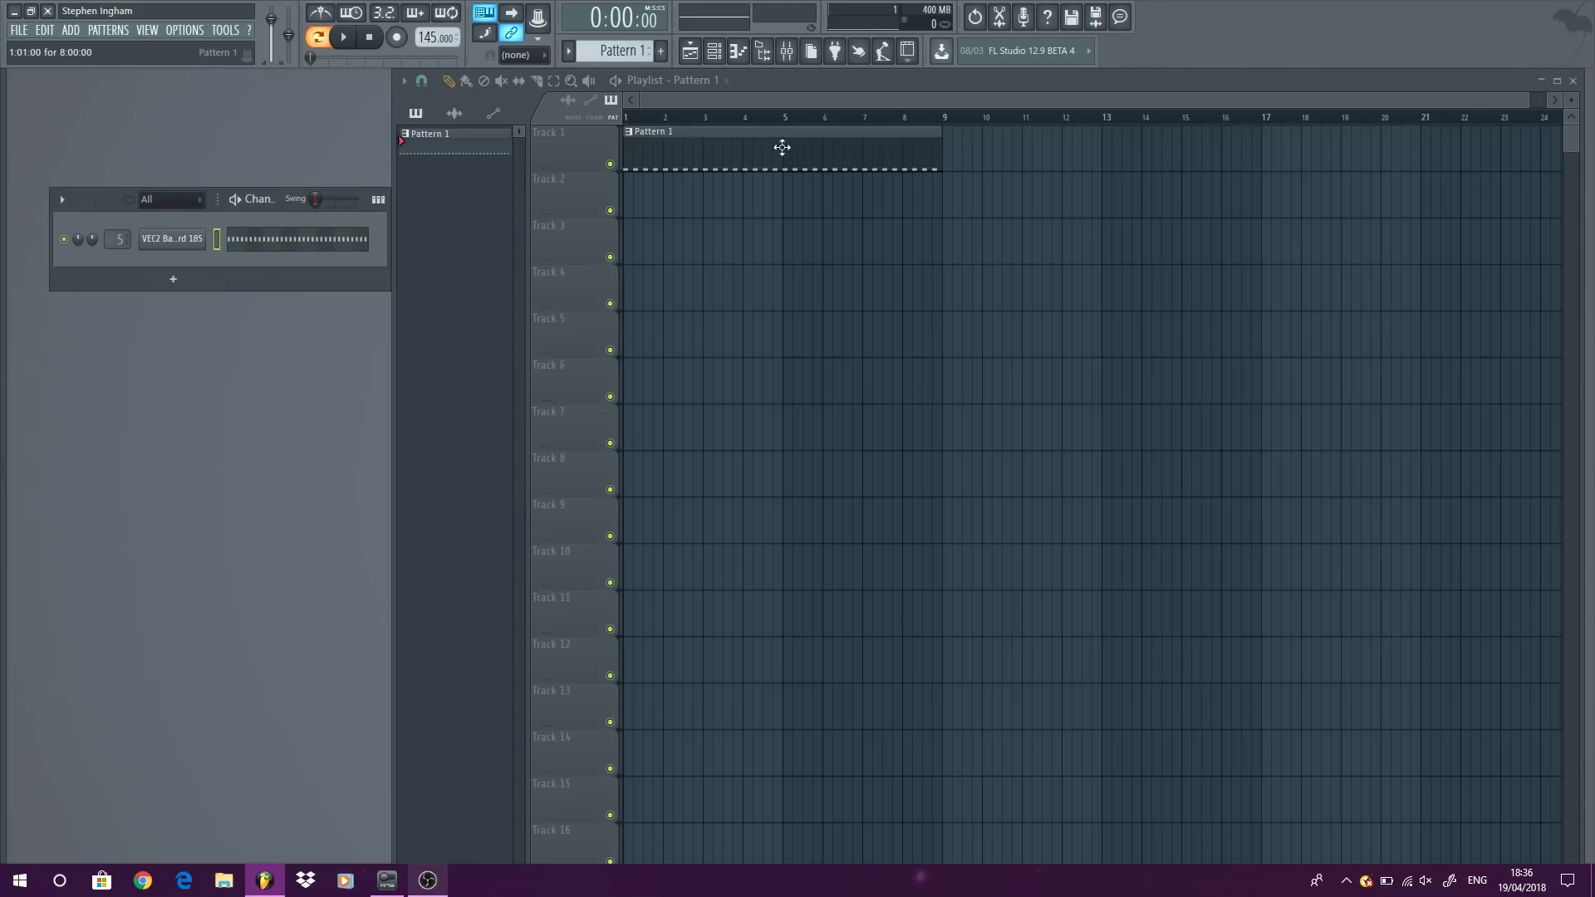
# Step: Rename Pattern 1 as Kick from its playlist clip
pyautogui.click(630, 133)
pyautogui.click(661, 209)
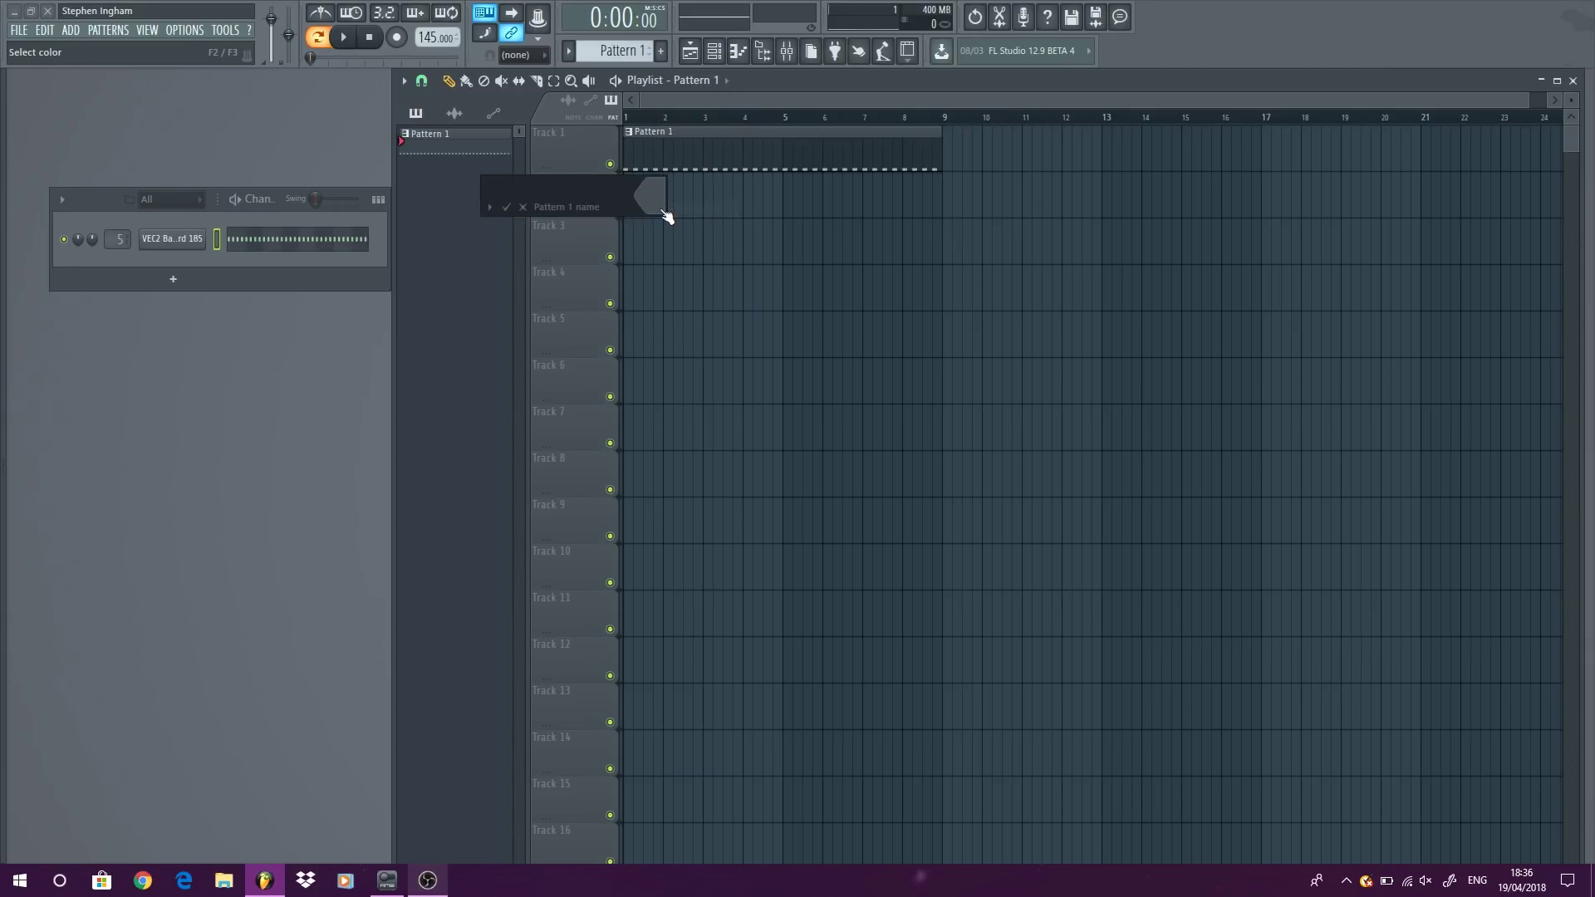
pyautogui.write('Kick')
pyautogui.press('Return')
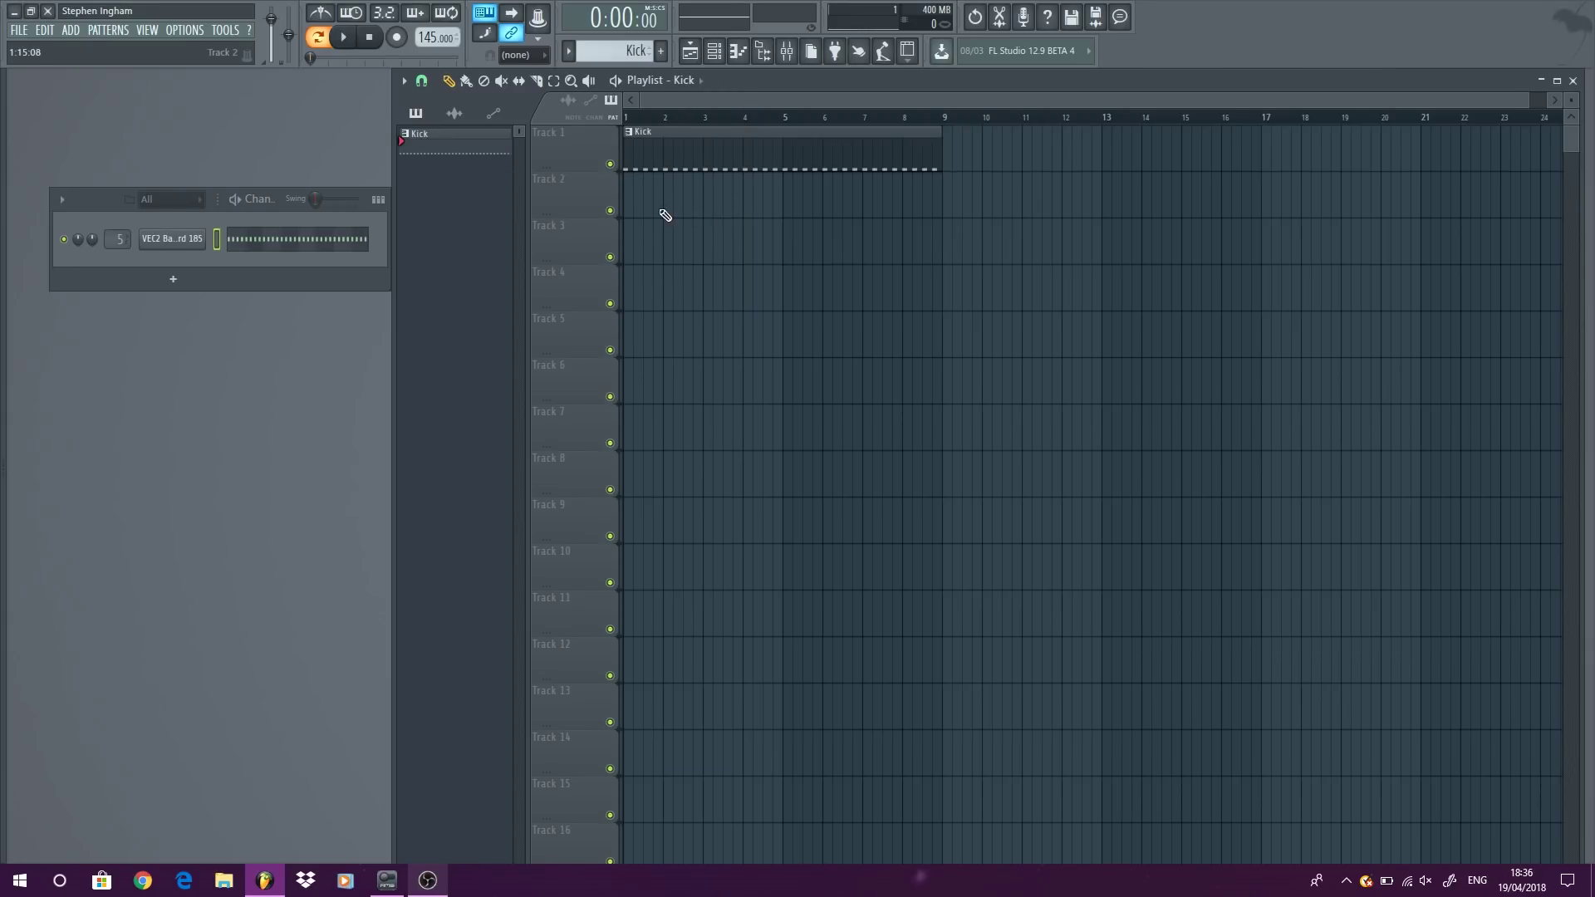
# Step: Lock Track 1 to its content and briefly play back the kick pattern
pyautogui.rightClick(617, 152)
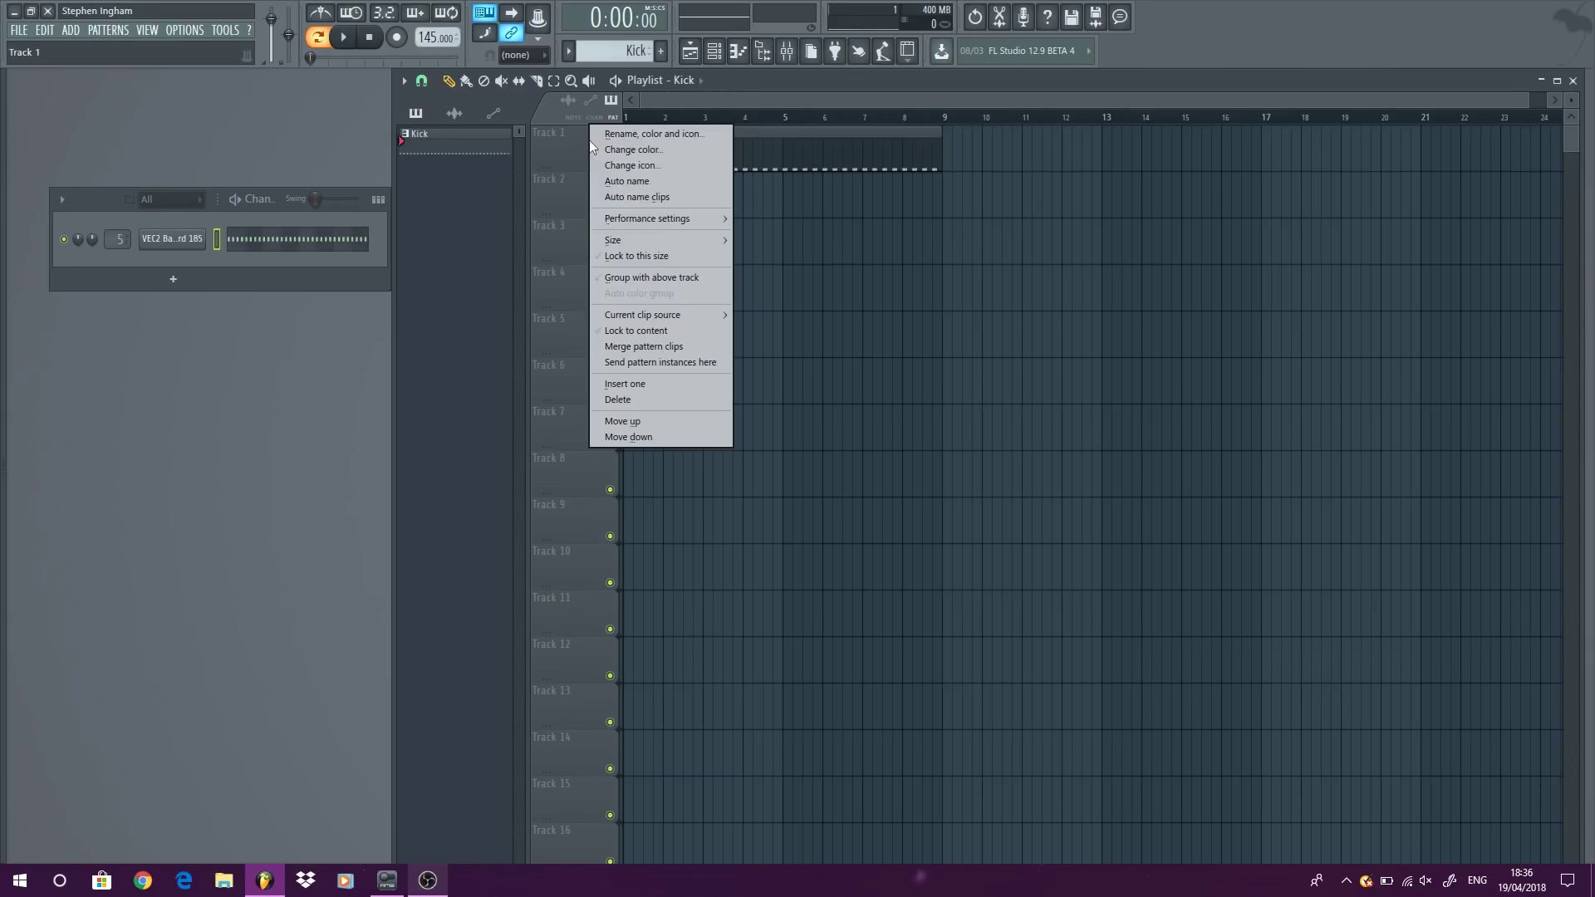
pyautogui.click(636, 331)
pyautogui.click(344, 39)
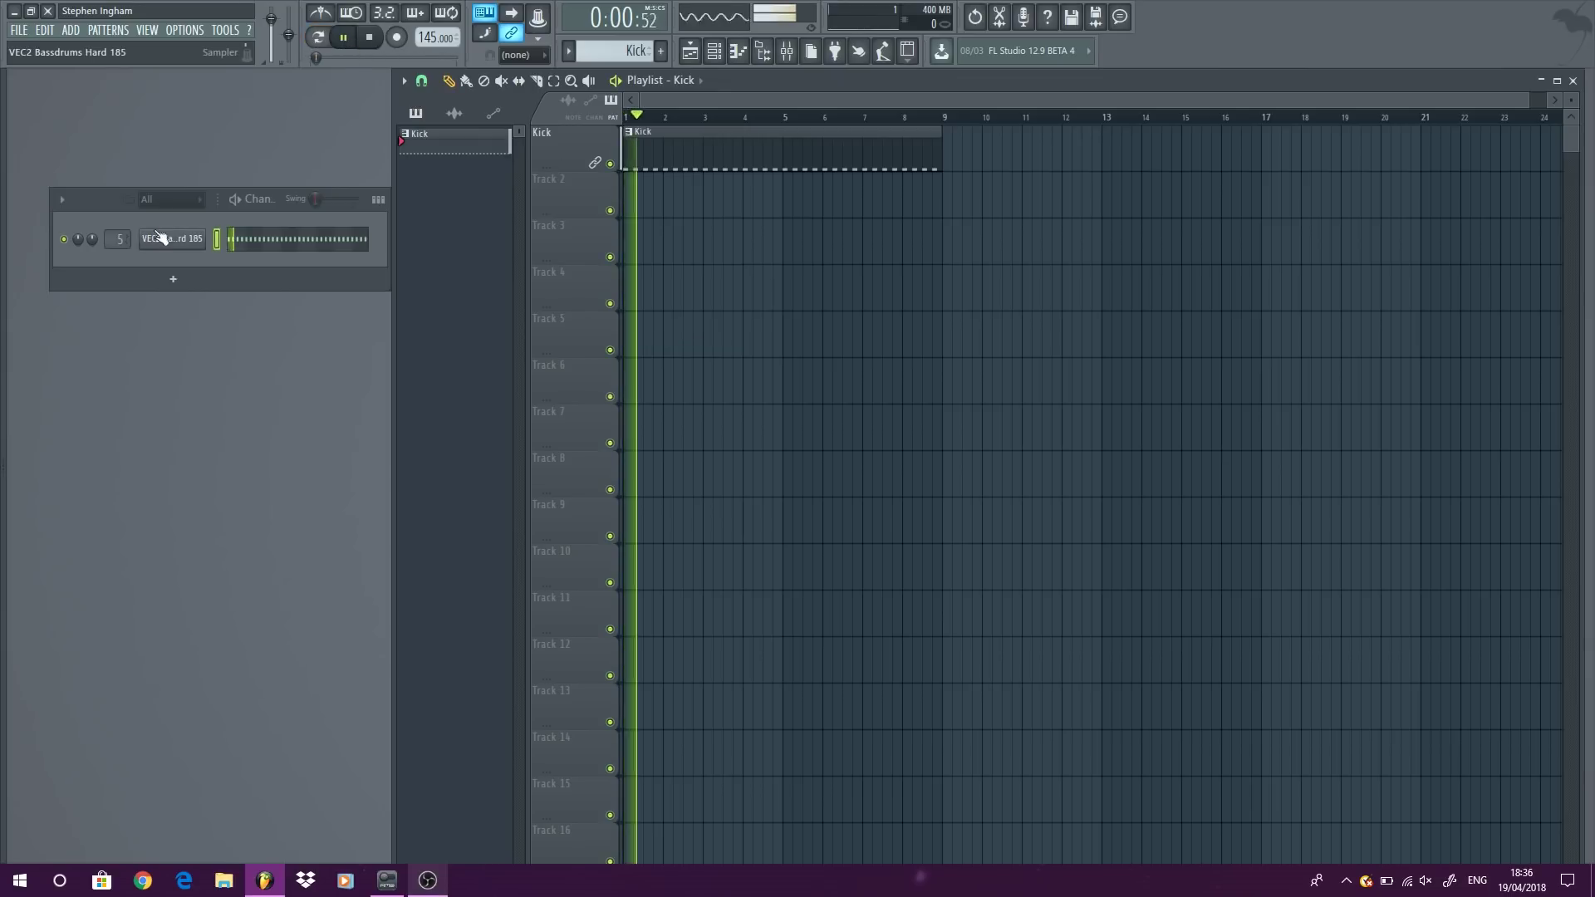
pyautogui.press('space')
# Step: Load the Masterr.fst mixer track state onto the mixer's Master track
pyautogui.doubleClick(119, 239)
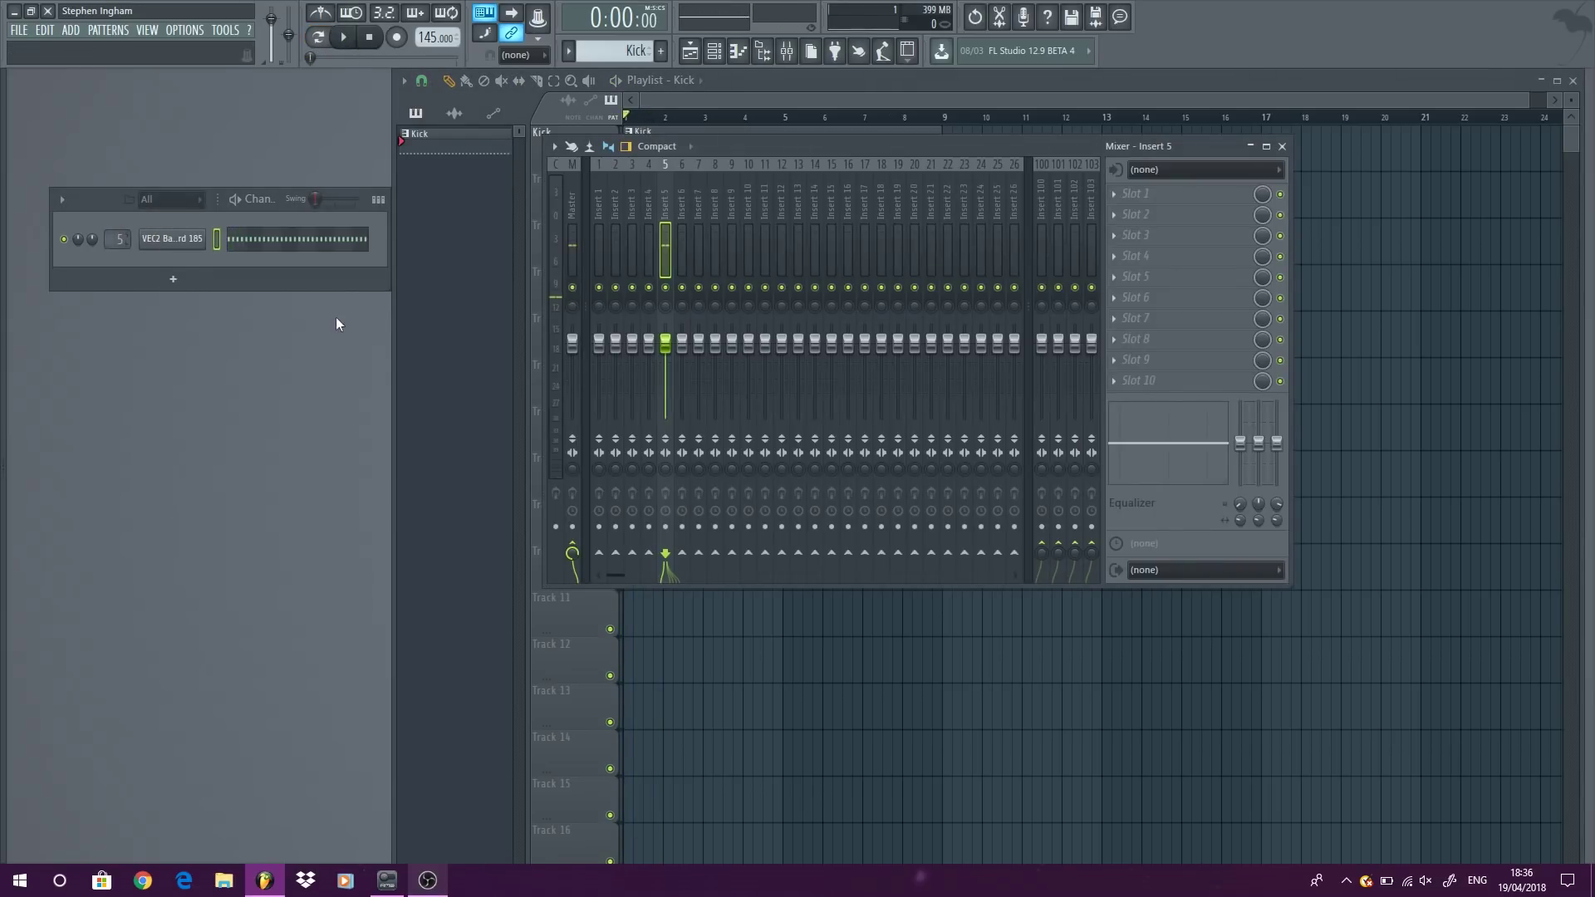
pyautogui.click(575, 183)
pyautogui.rightClick(575, 183)
pyautogui.moveTo(701, 227)
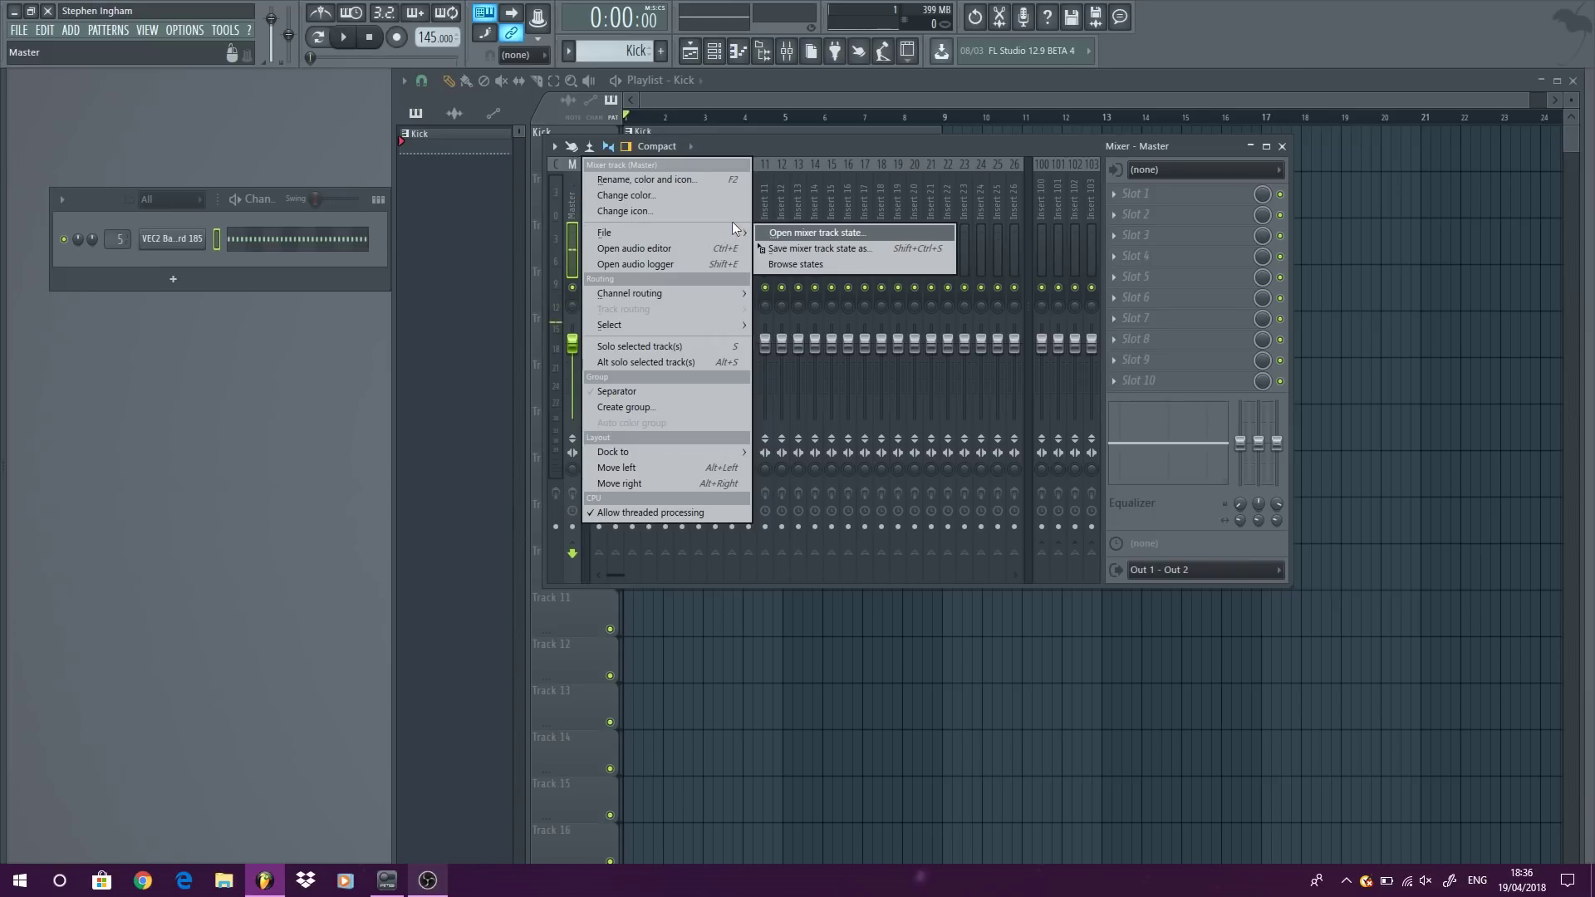
pyautogui.click(796, 236)
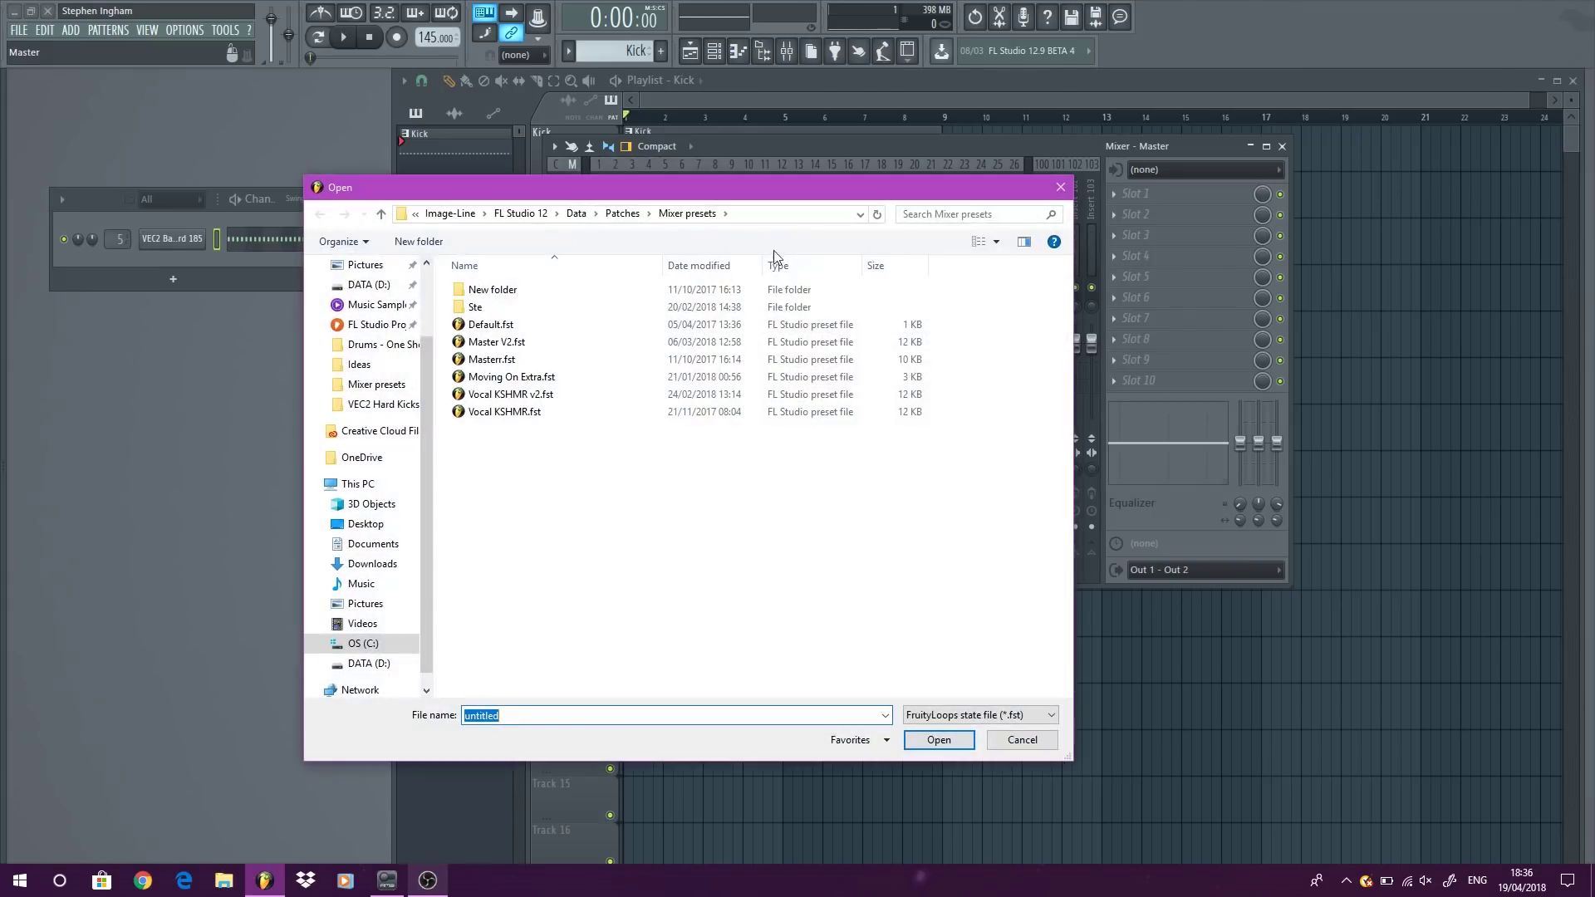
pyautogui.doubleClick(565, 359)
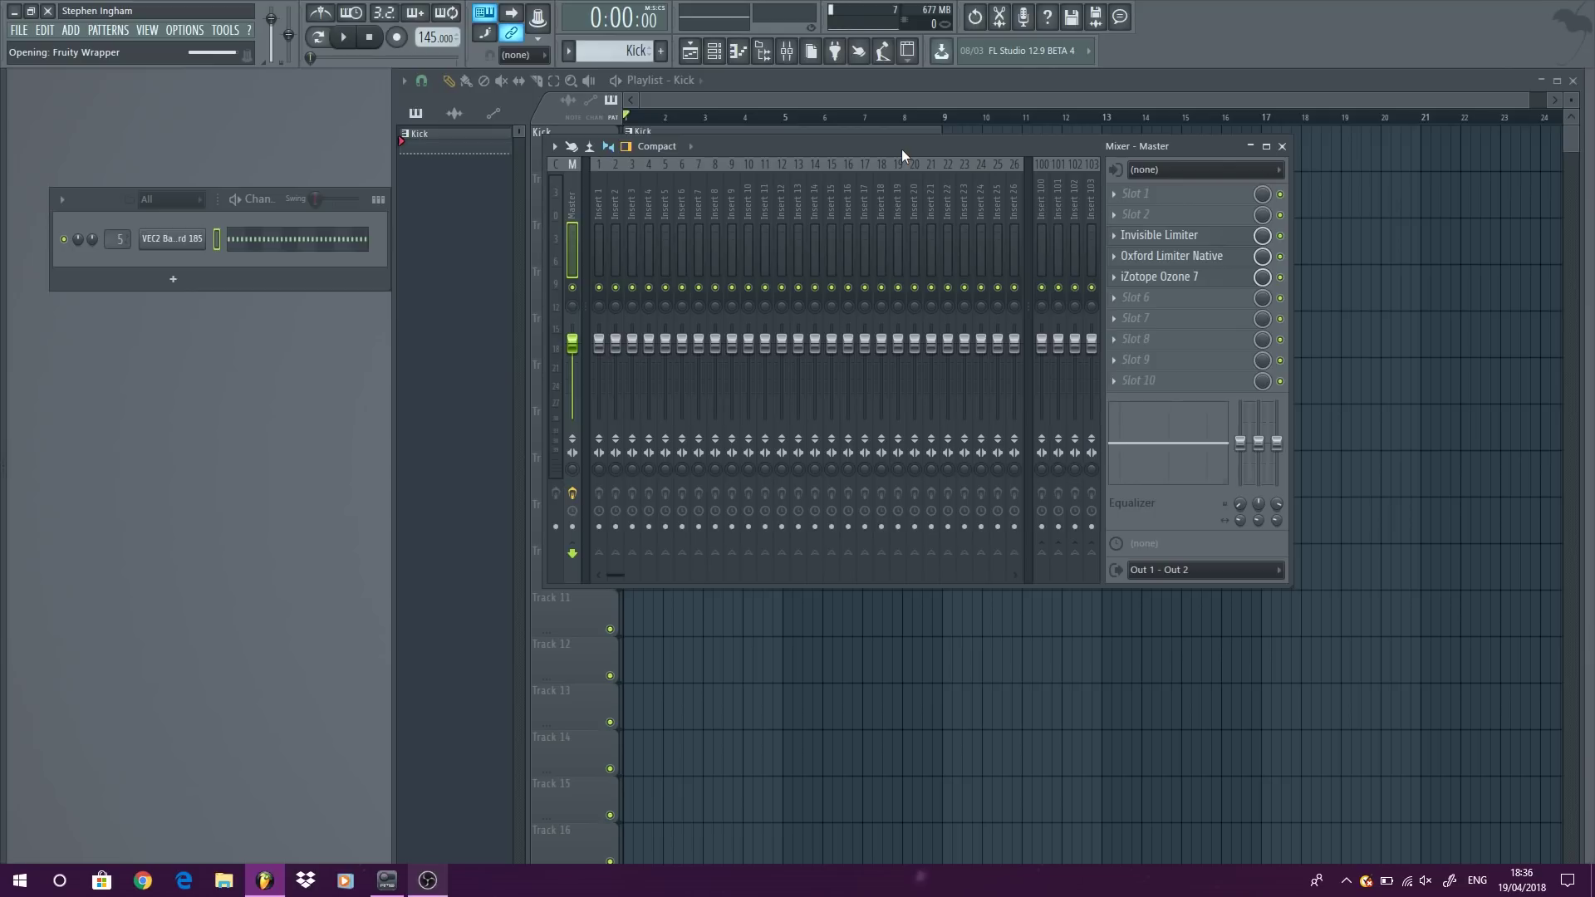
# Step: Examine the settings of the Master track's Invisible Limiter, Oxford Limiter Native and iZotope Ozone 7 effects, closing each plugin window
pyautogui.moveTo(982, 150); pyautogui.dragTo(758, 173)
pyautogui.click(982, 260)
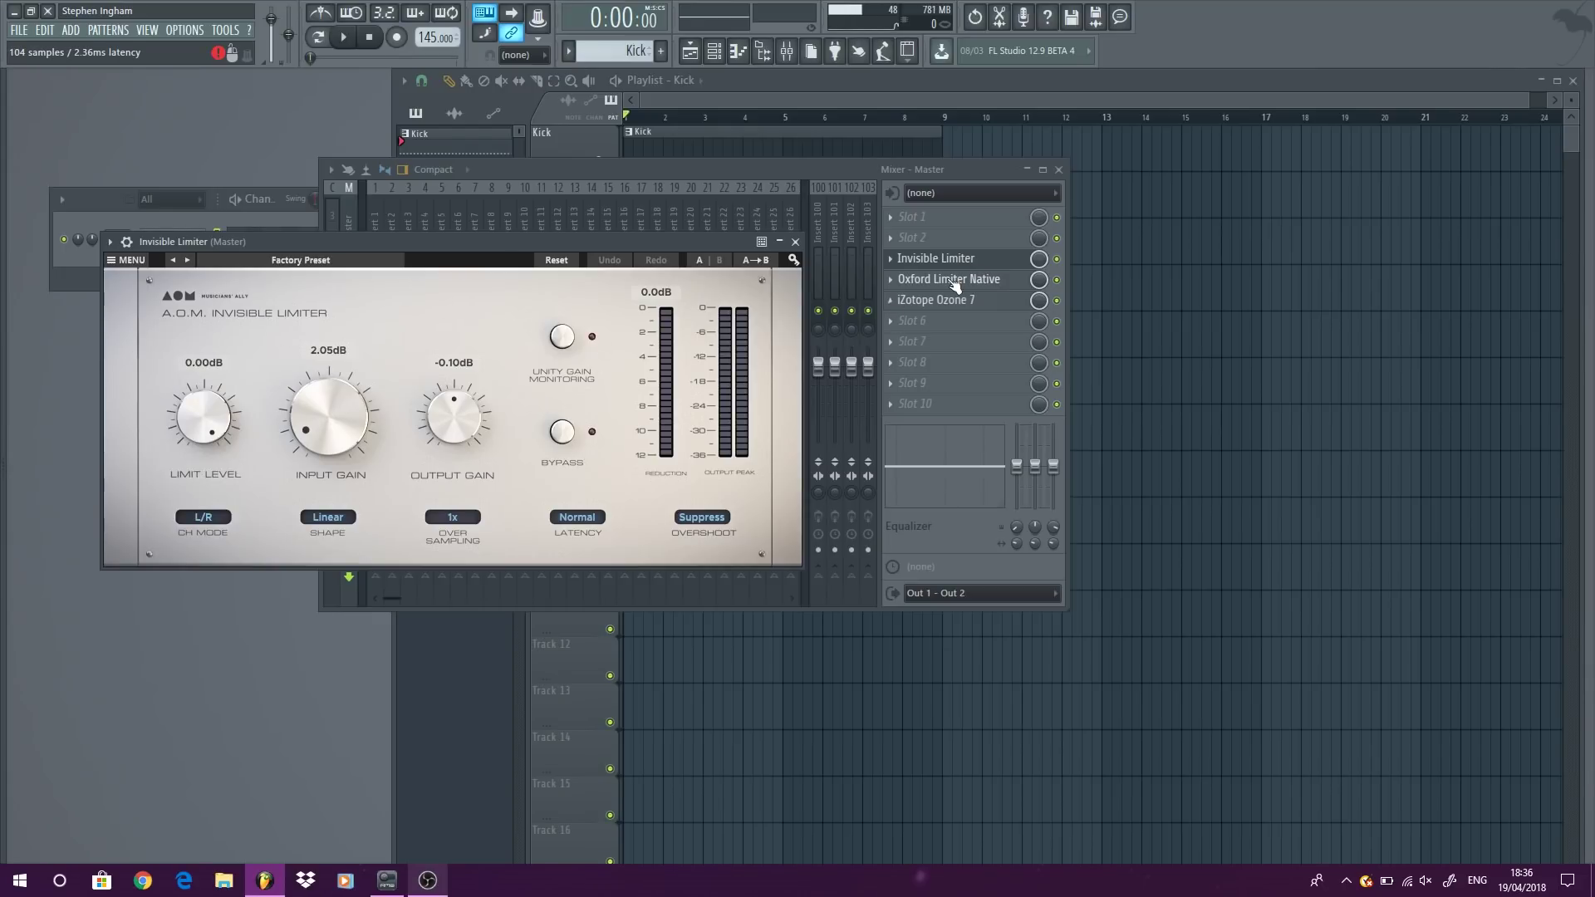
pyautogui.click(956, 280)
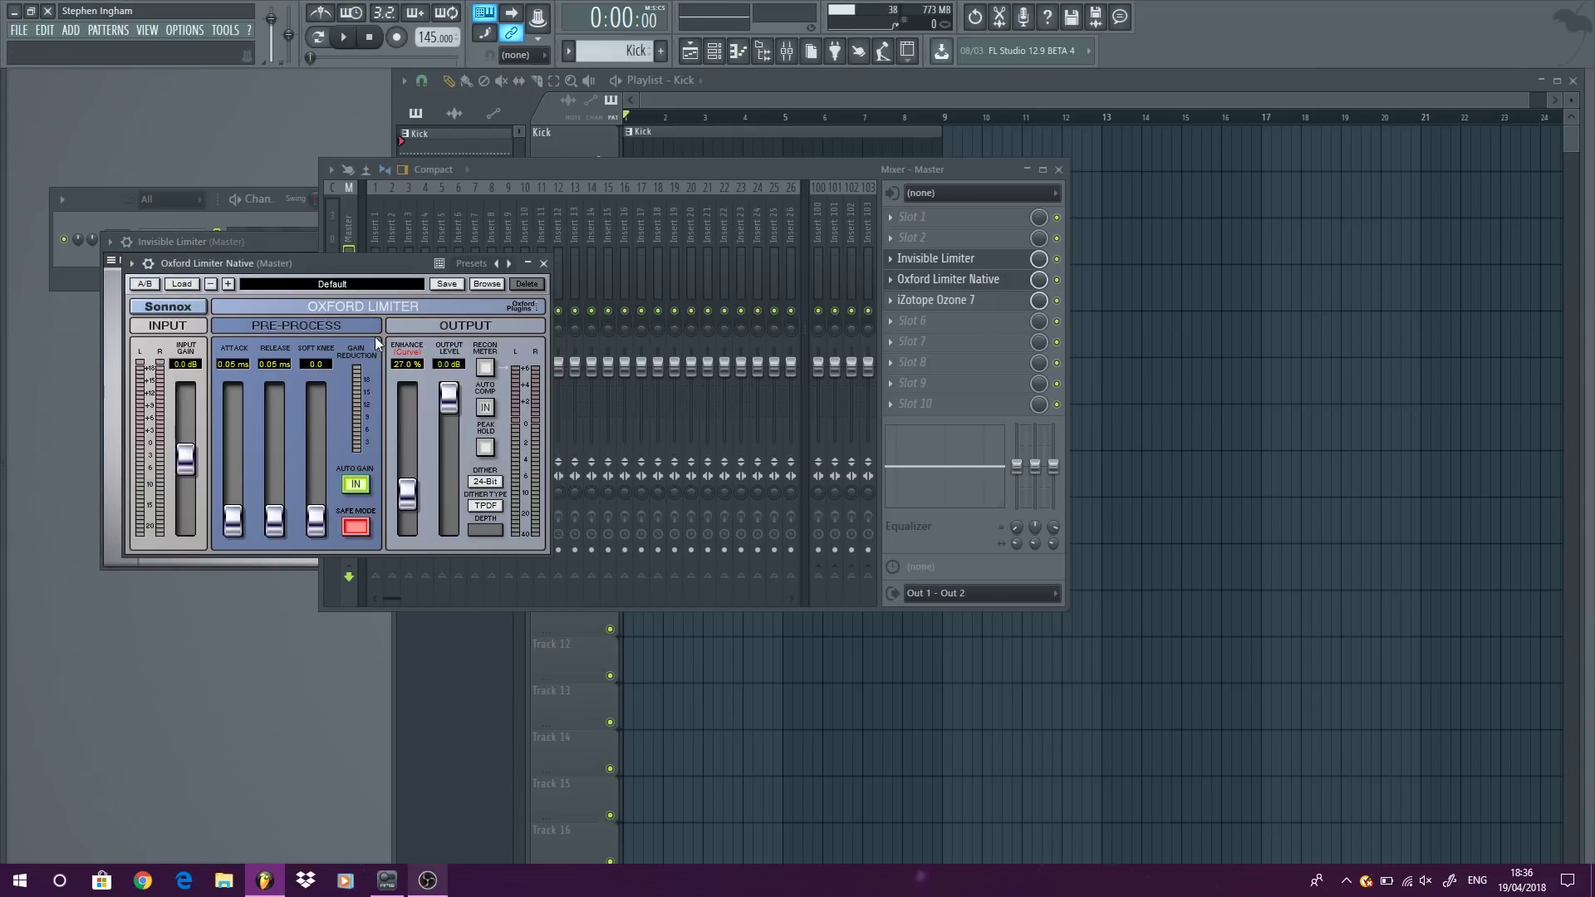
pyautogui.click(976, 303)
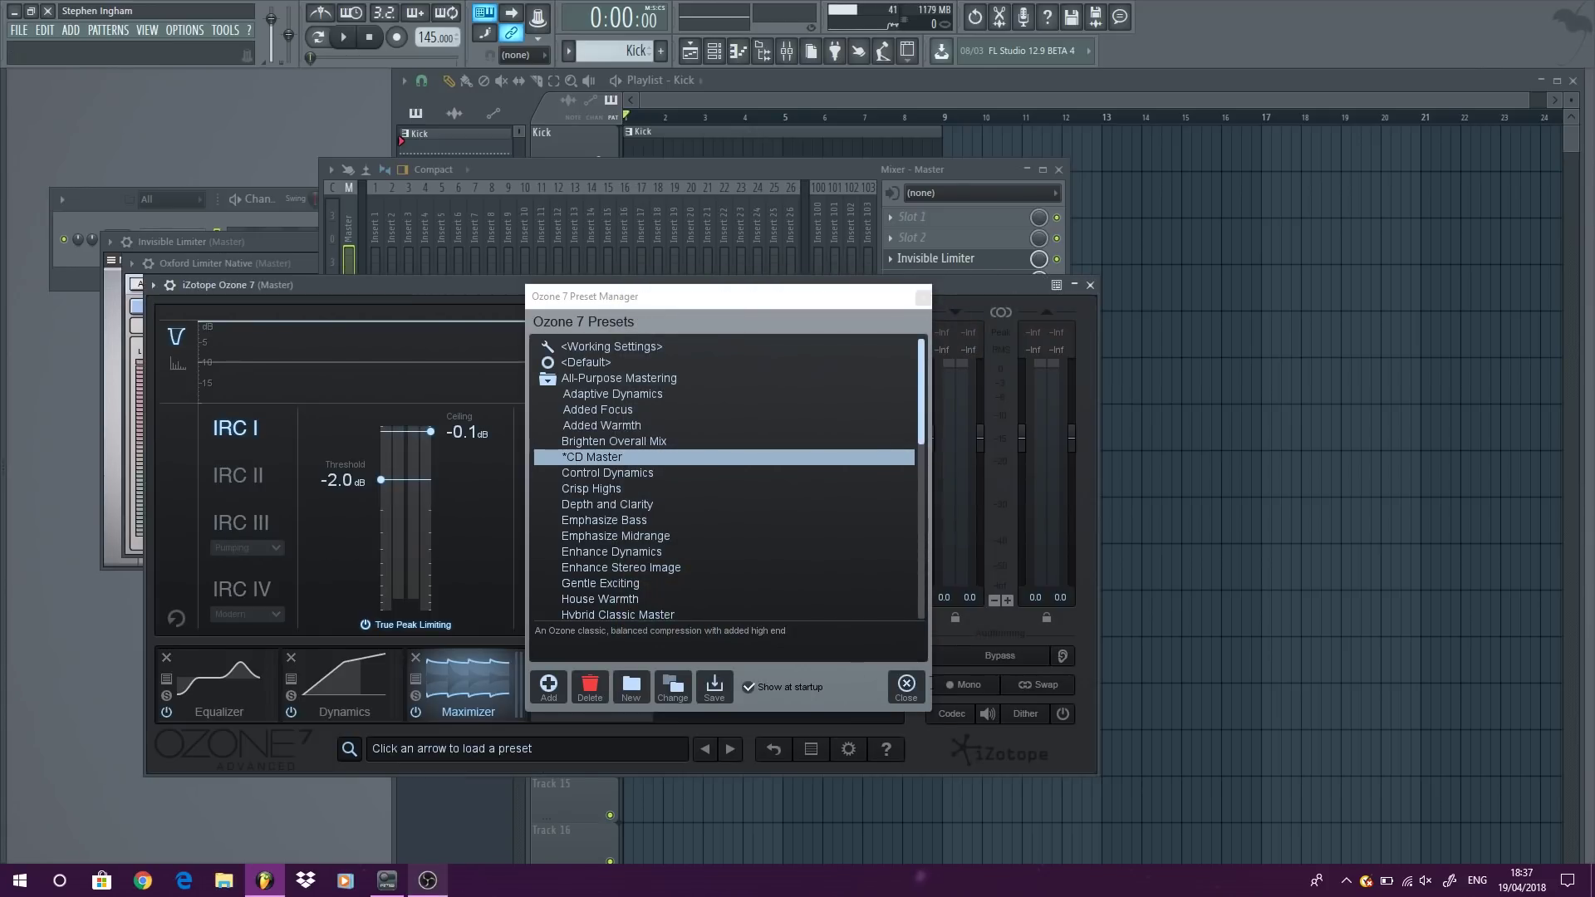
pyautogui.click(906, 686)
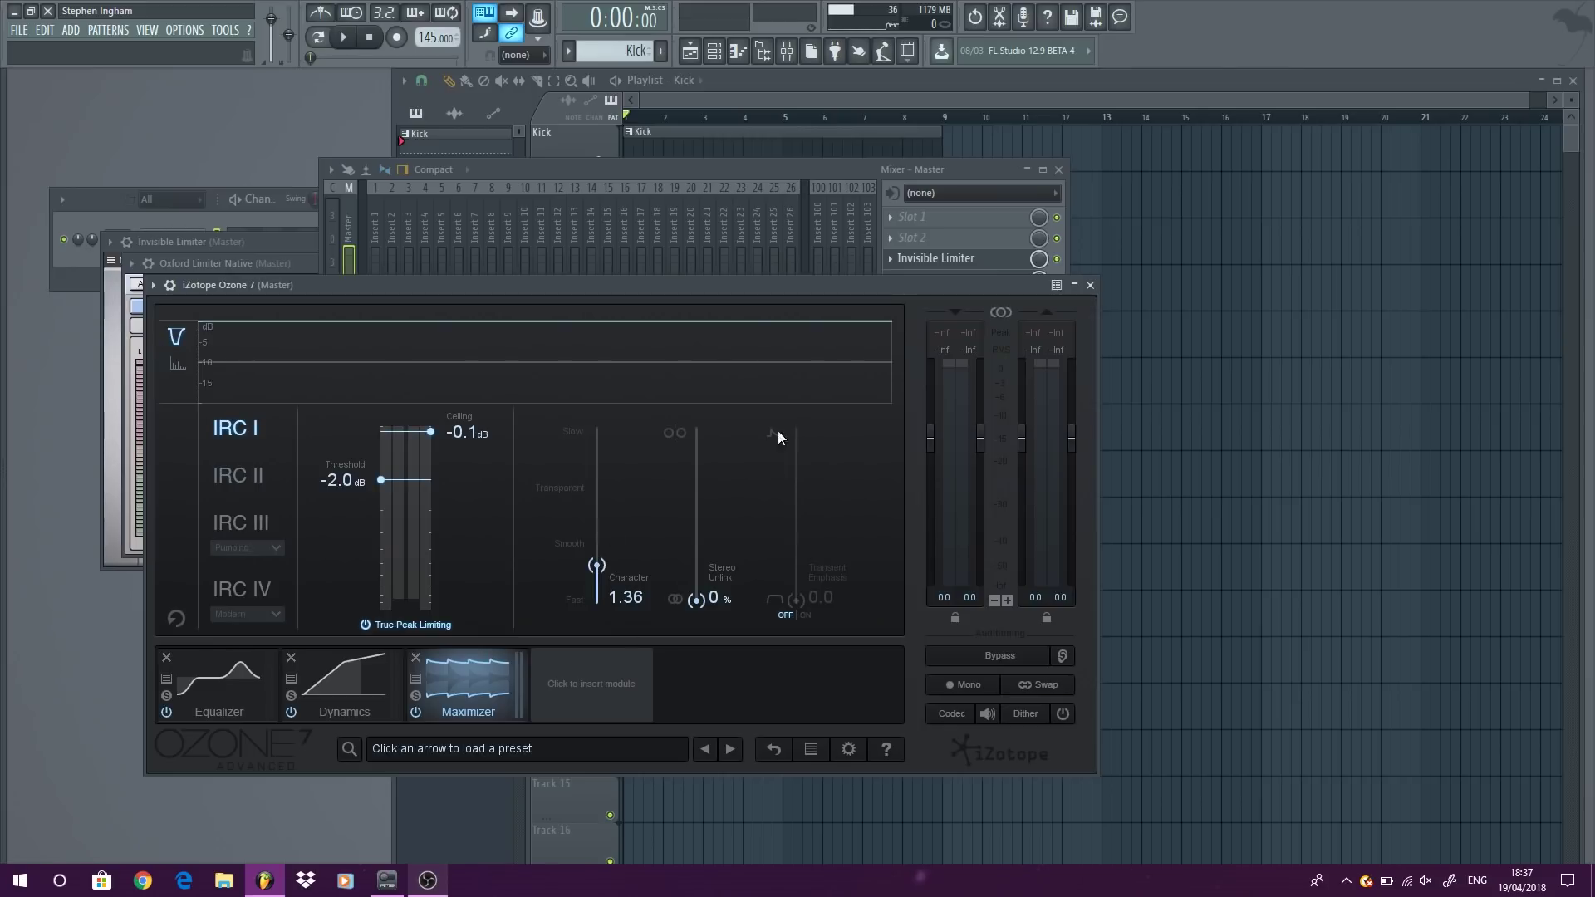
pyautogui.click(1090, 285)
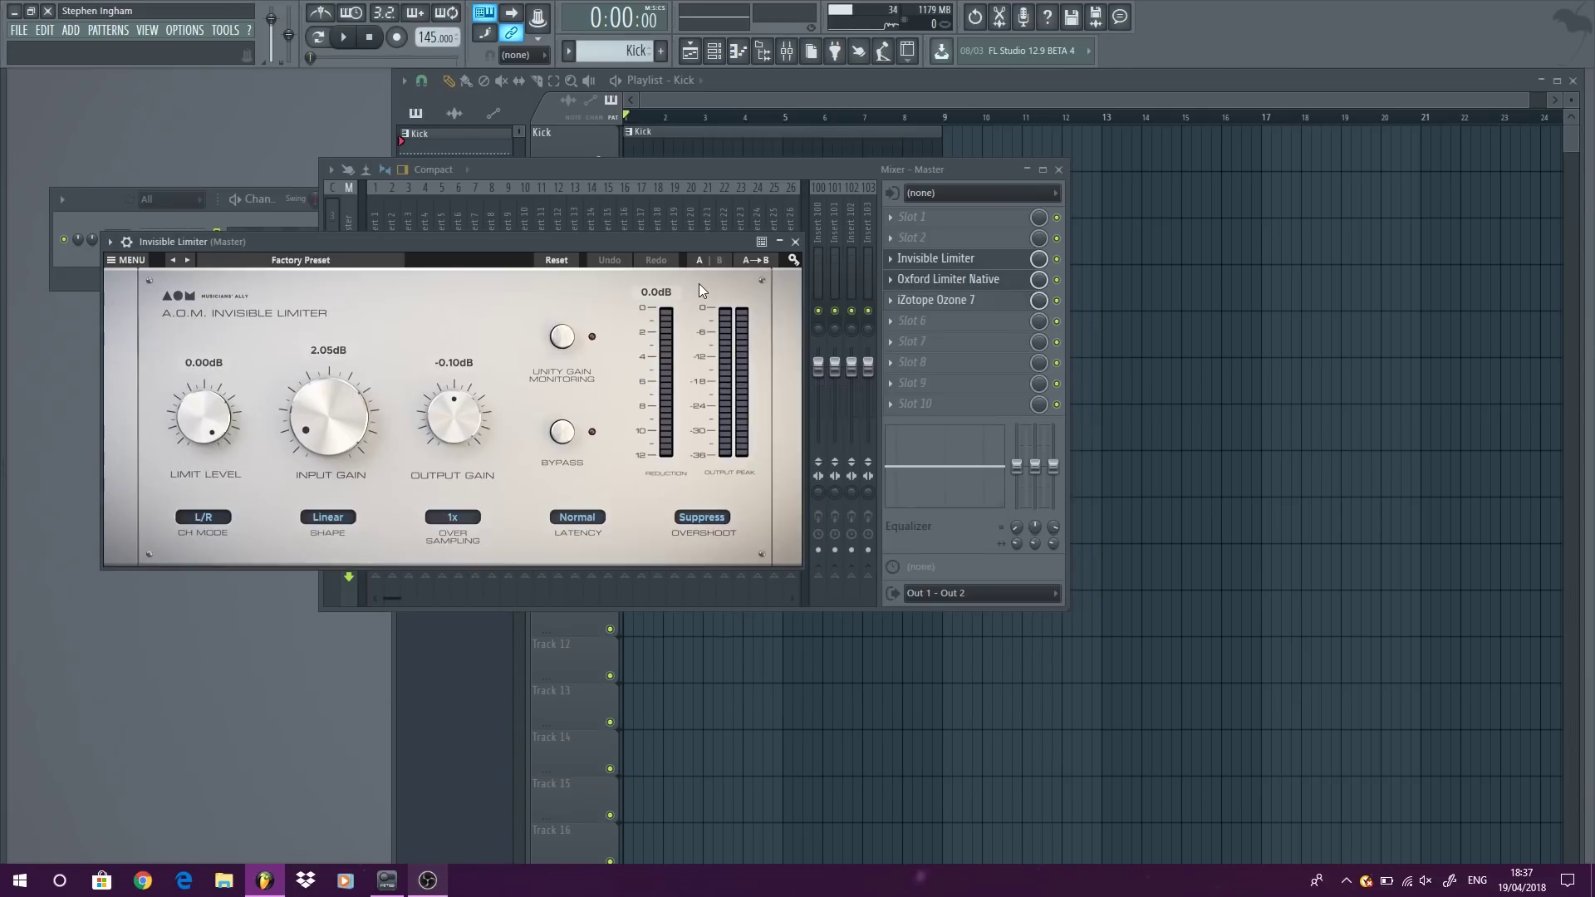
pyautogui.click(795, 242)
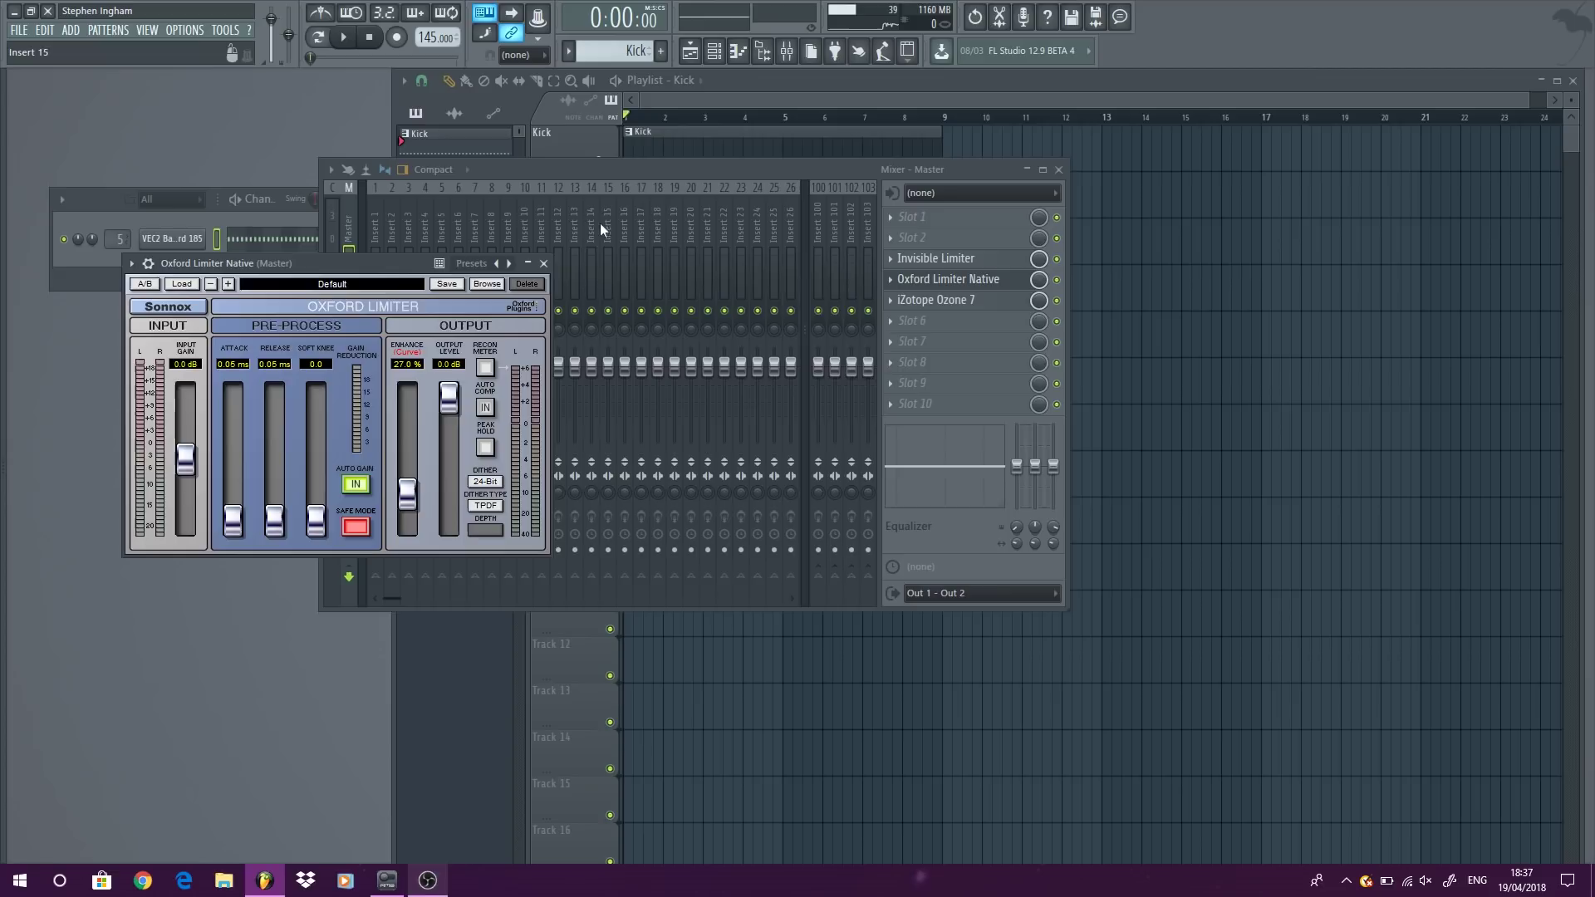
pyautogui.click(543, 263)
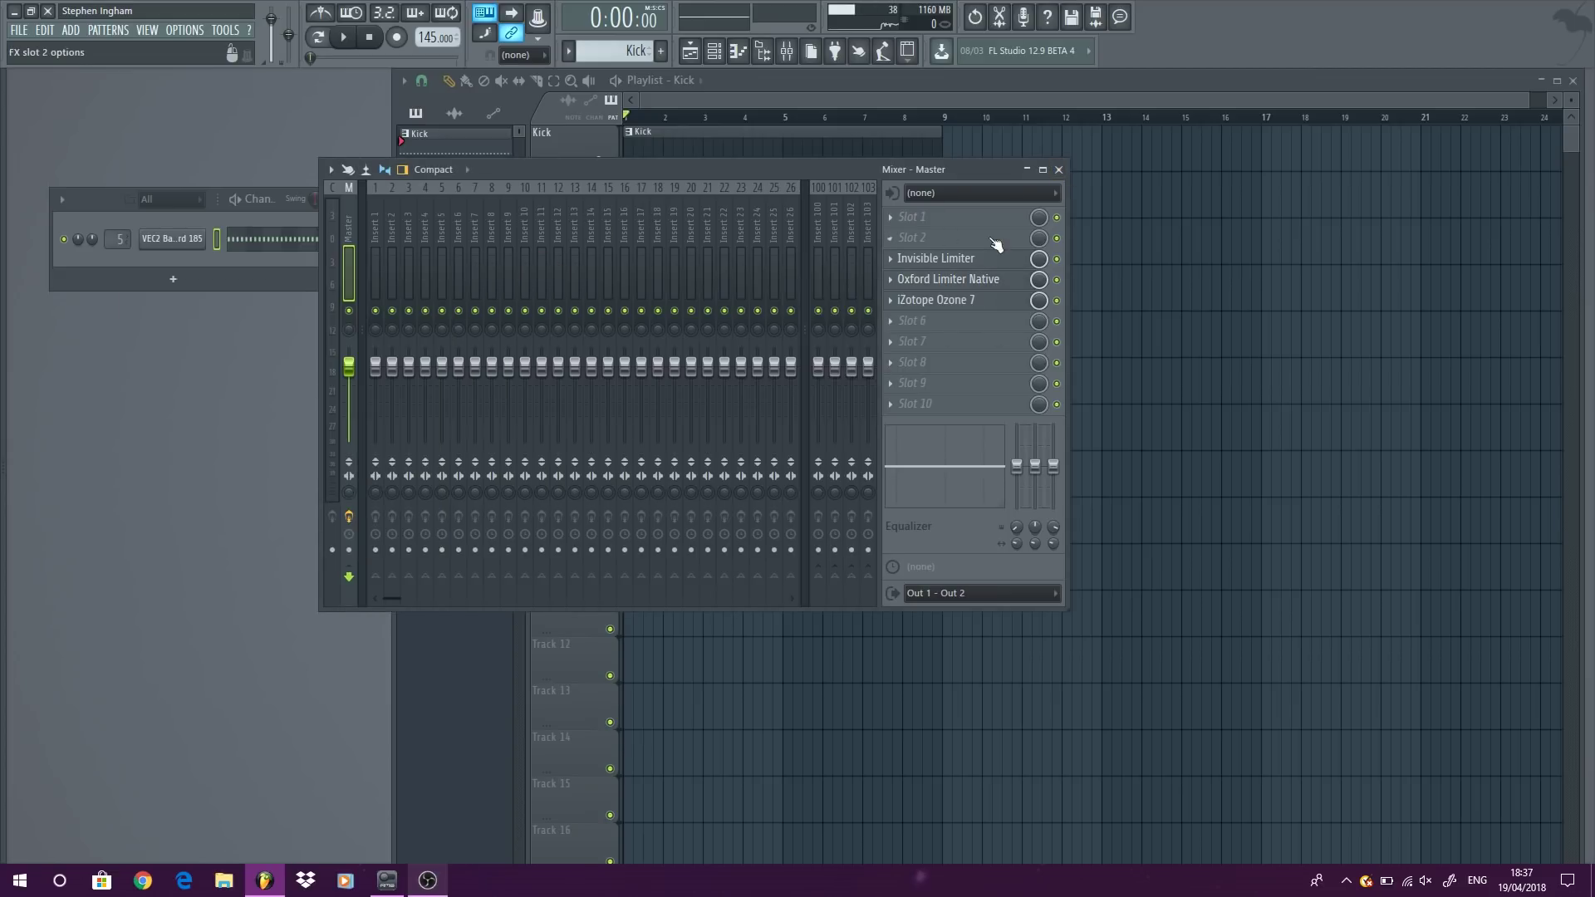
# Step: Close the mixer and play the kick pattern through the loaded master effects
pyautogui.click(1059, 169)
pyautogui.click(343, 37)
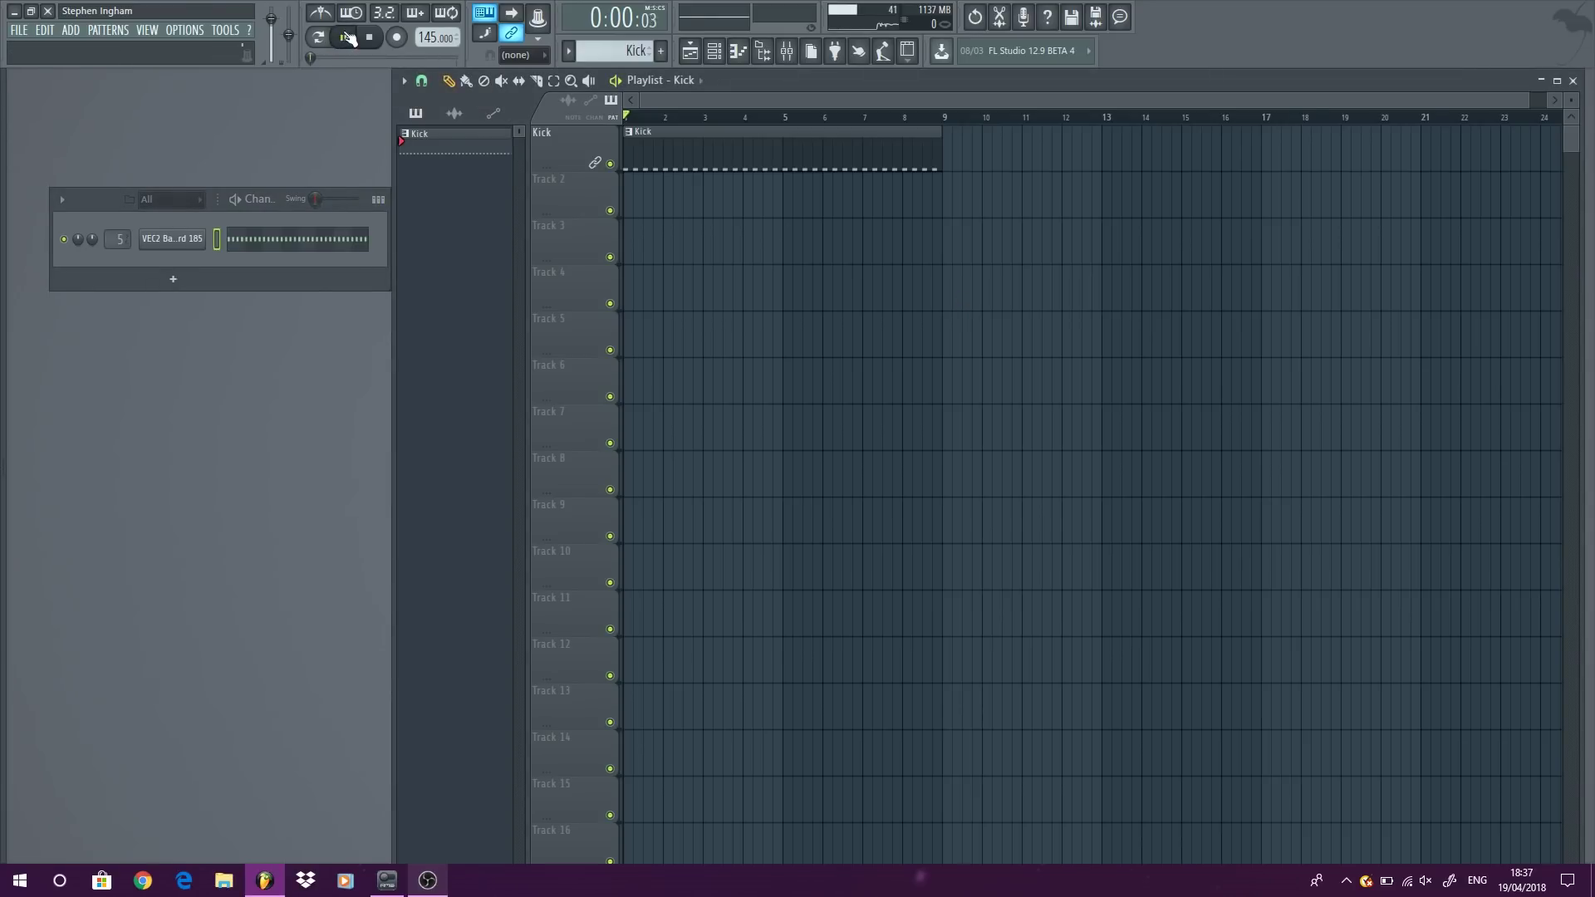
# Step: Stop playback and add a slight fade-out to the kick sample in its channel settings
pyautogui.press('space')
pyautogui.click(158, 241)
pyautogui.moveTo(303, 174); pyautogui.dragTo(552, 175)
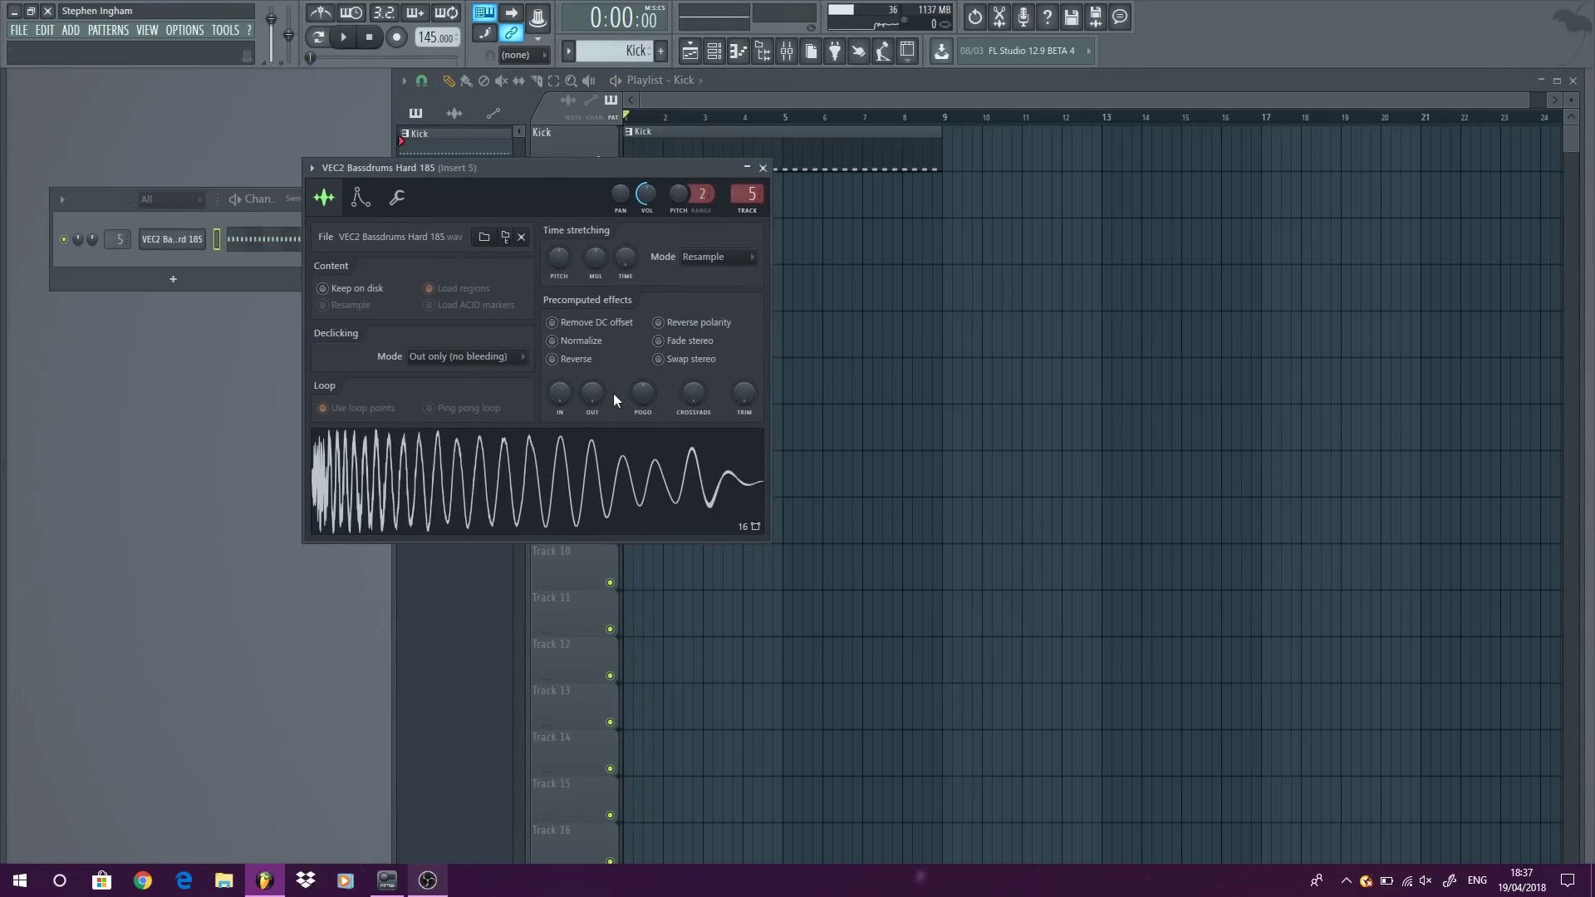
pyautogui.moveTo(592, 393); pyautogui.dragTo(592, 379)
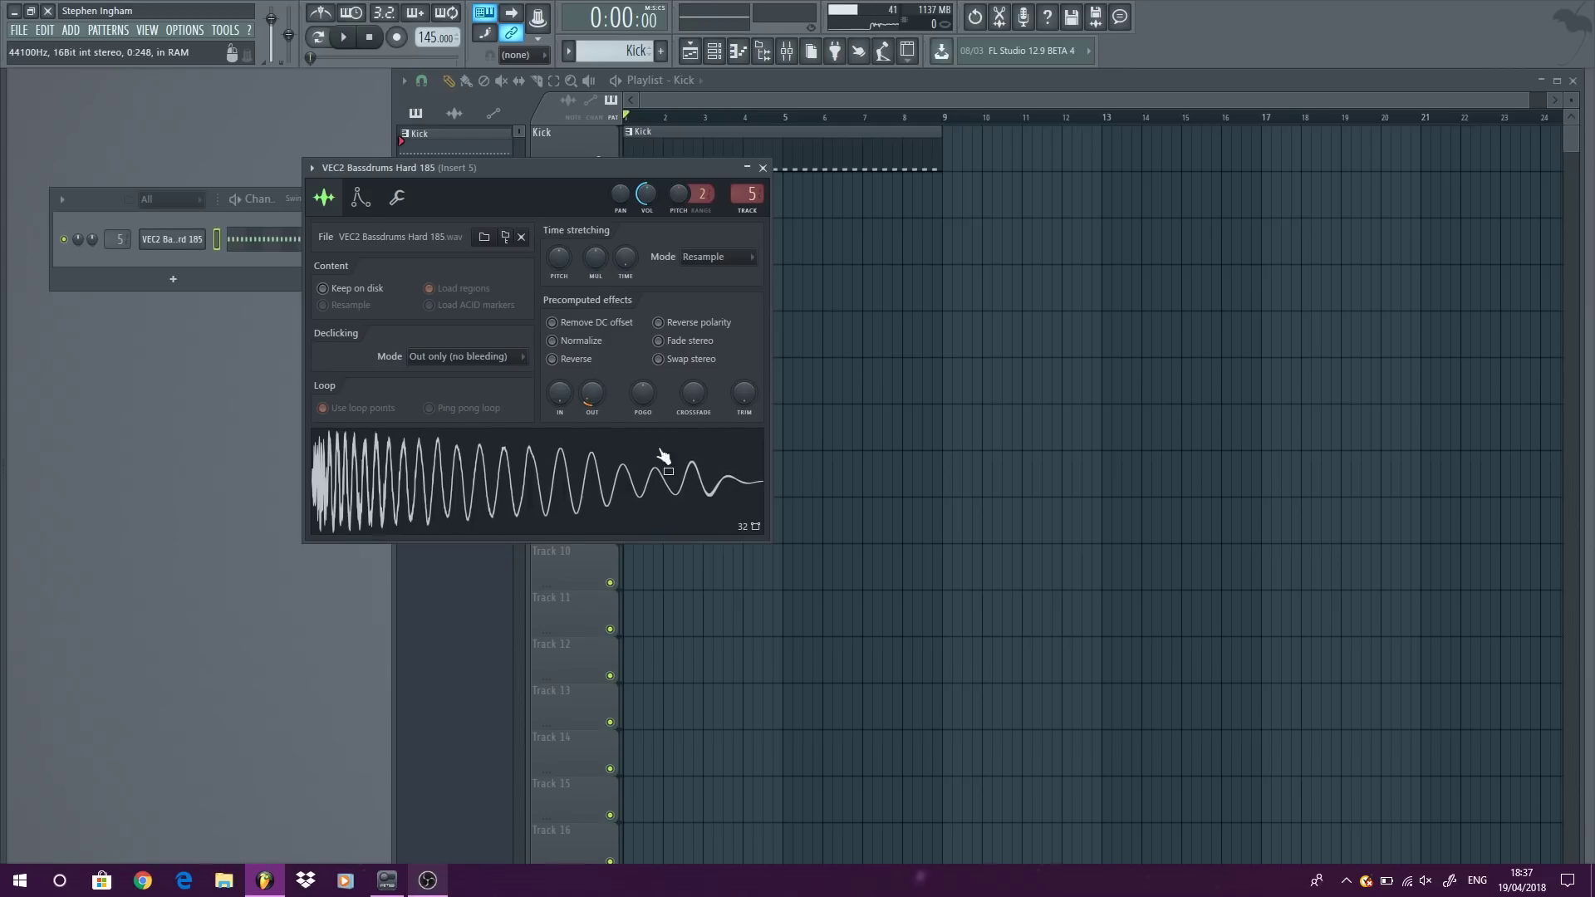
# Step: Load the API-2500 Stereo compressor into slot 2 of the kick's mixer track, Insert 5
pyautogui.click(748, 195)
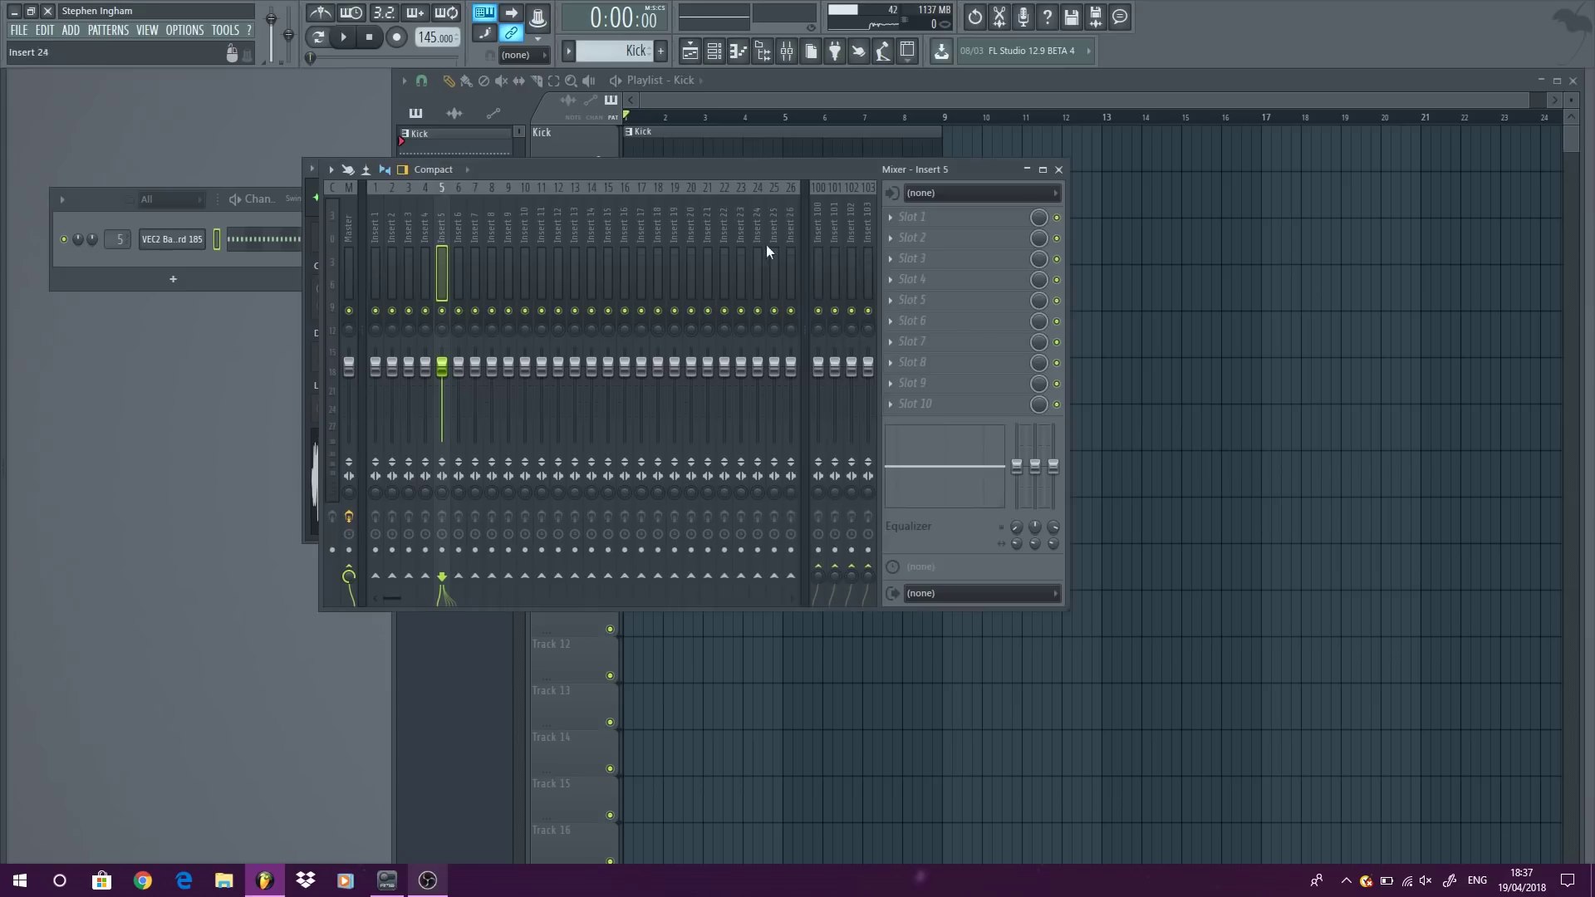
pyautogui.click(953, 236)
pyautogui.moveTo(1147, 328)
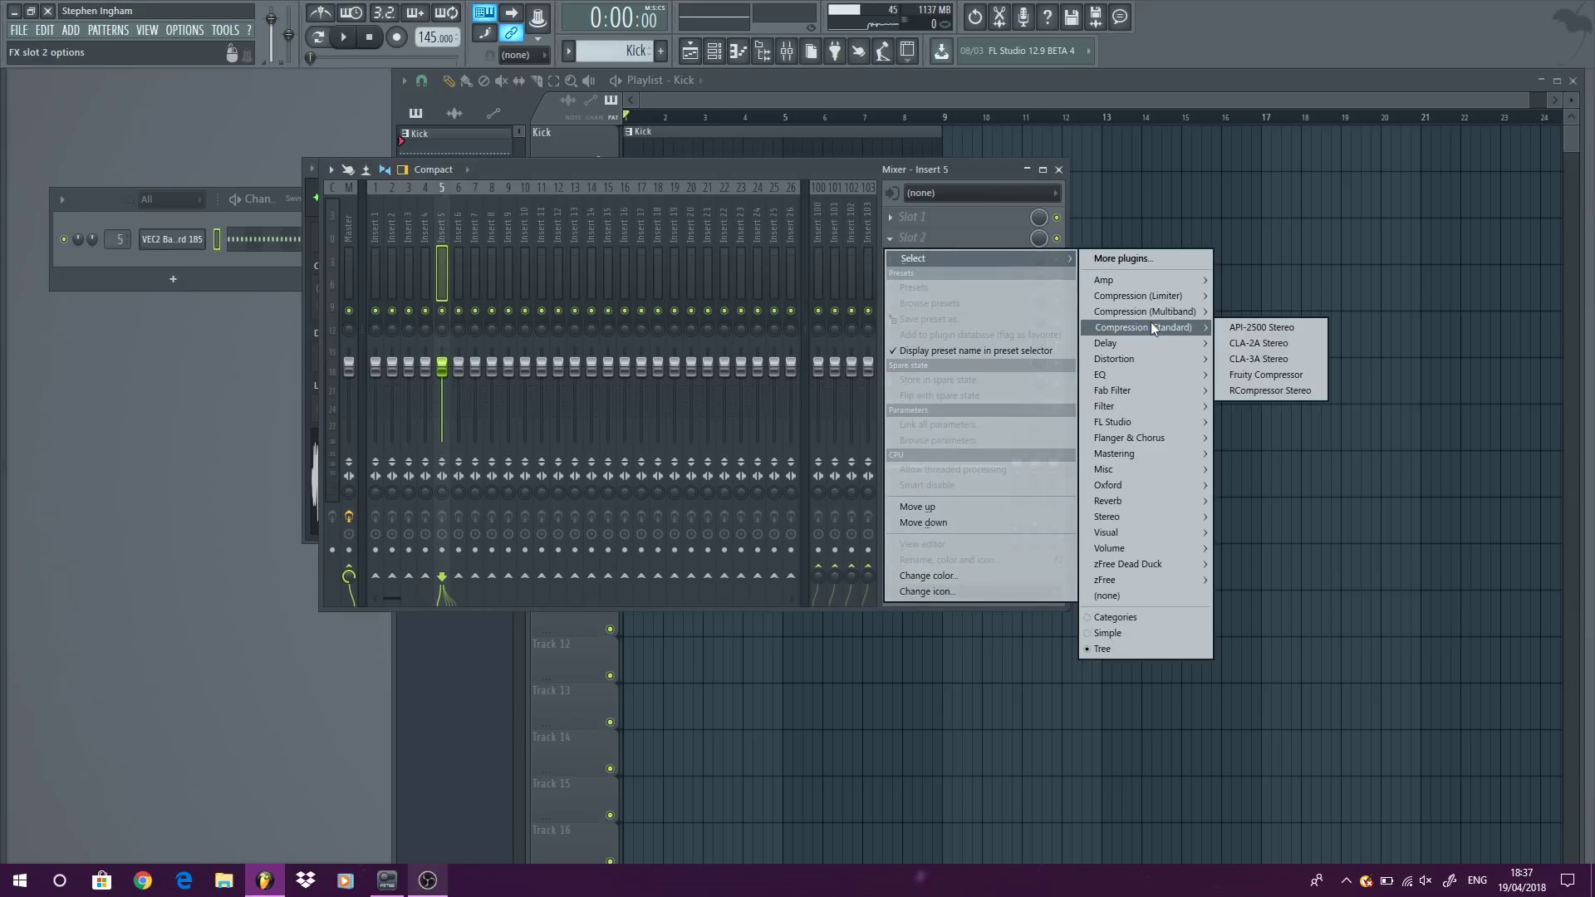
pyautogui.click(1246, 329)
# Step: While the kick plays, set the compressor's threshold to about 0.84 dB and release to 0.5 s, raise its output, and close the windows
pyautogui.press('space')
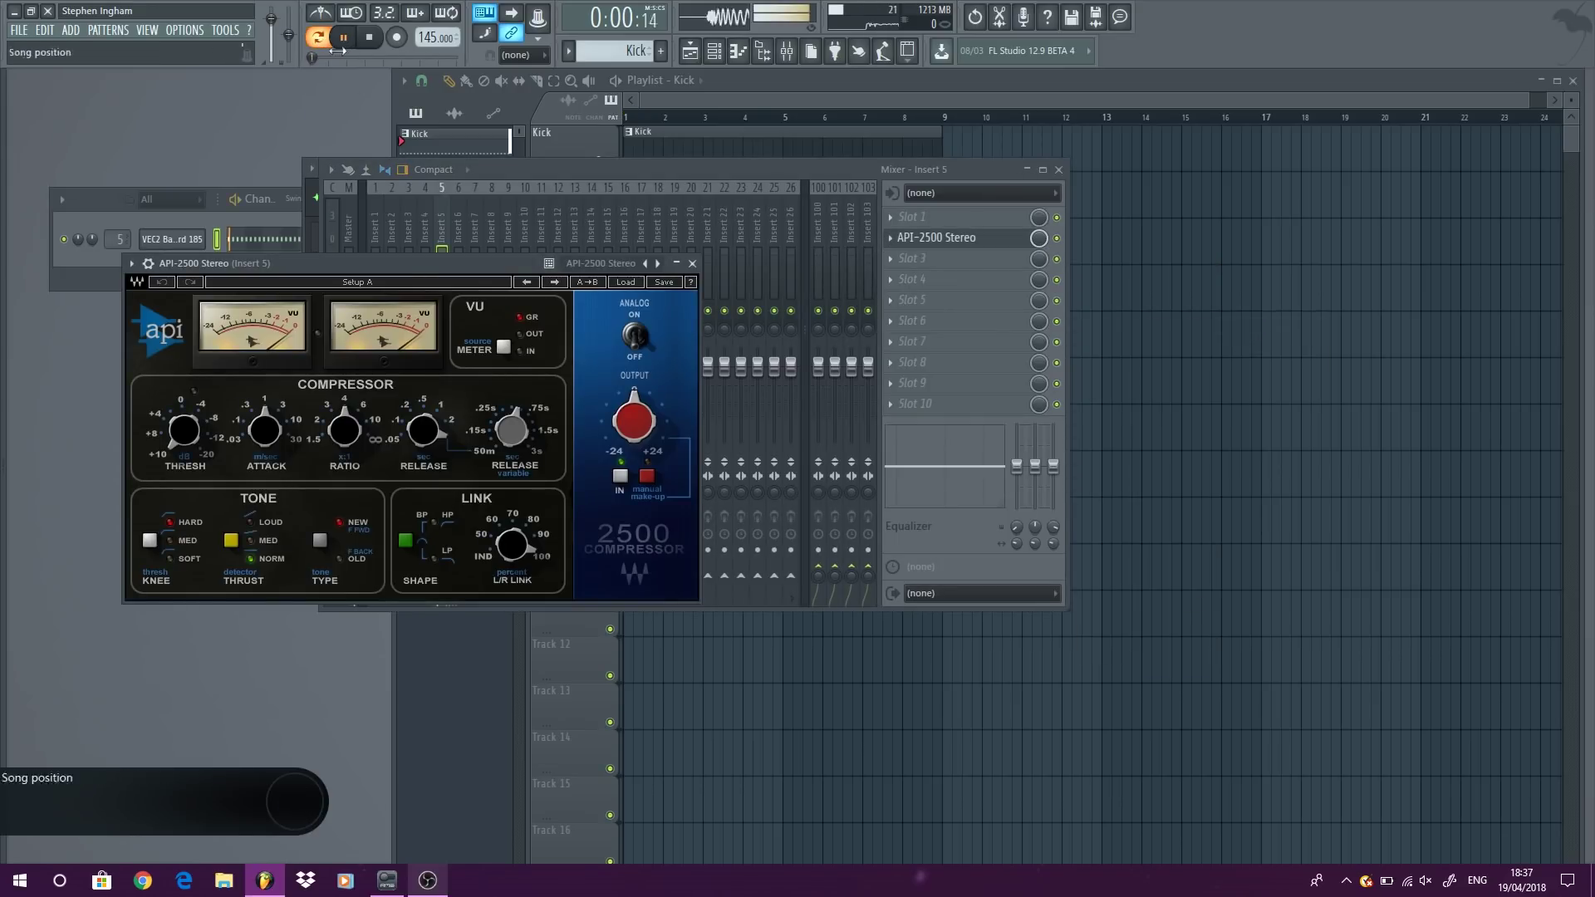
pyautogui.moveTo(410, 259); pyautogui.dragTo(600, 233)
pyautogui.moveTo(359, 371); pyautogui.dragTo(359, 333)
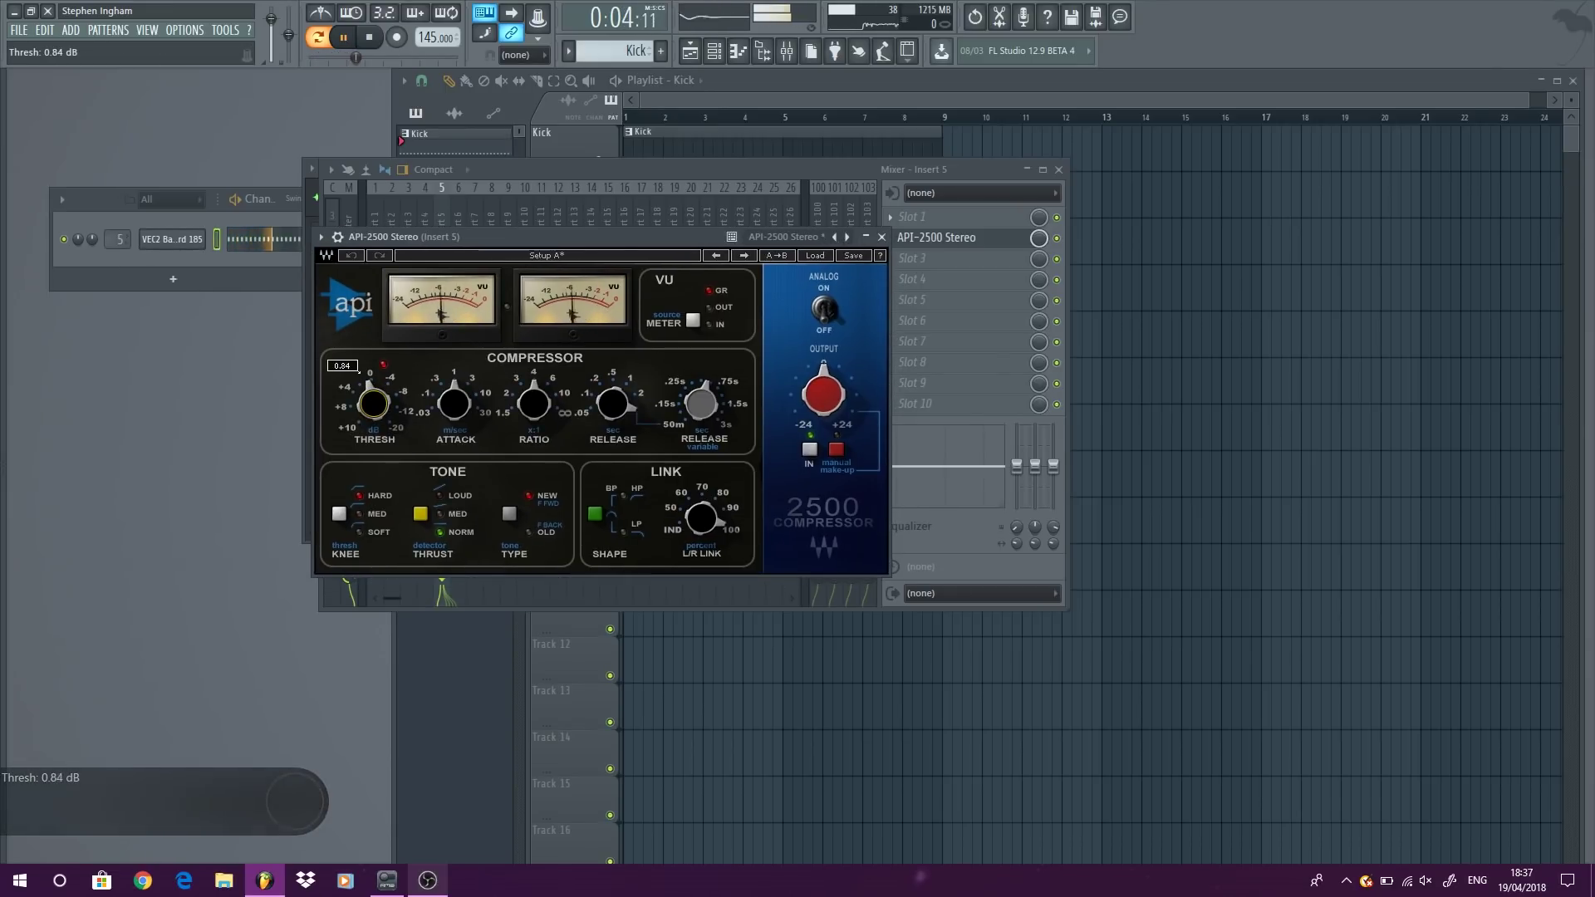
pyautogui.moveTo(616, 384); pyautogui.dragTo(617, 400)
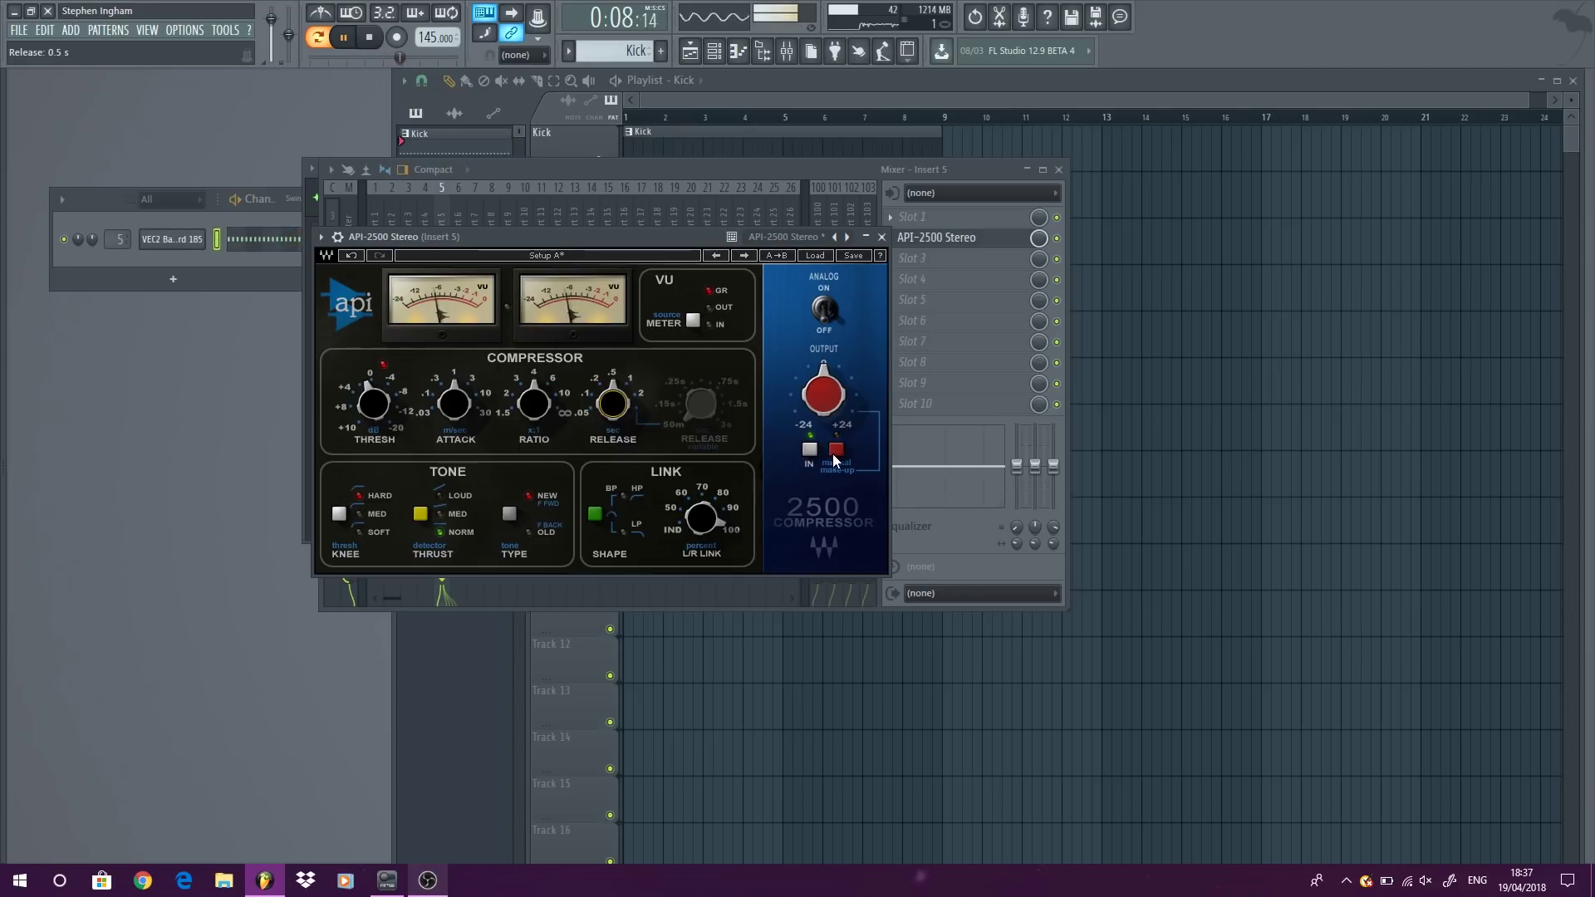
pyautogui.moveTo(809, 394); pyautogui.dragTo(809, 369)
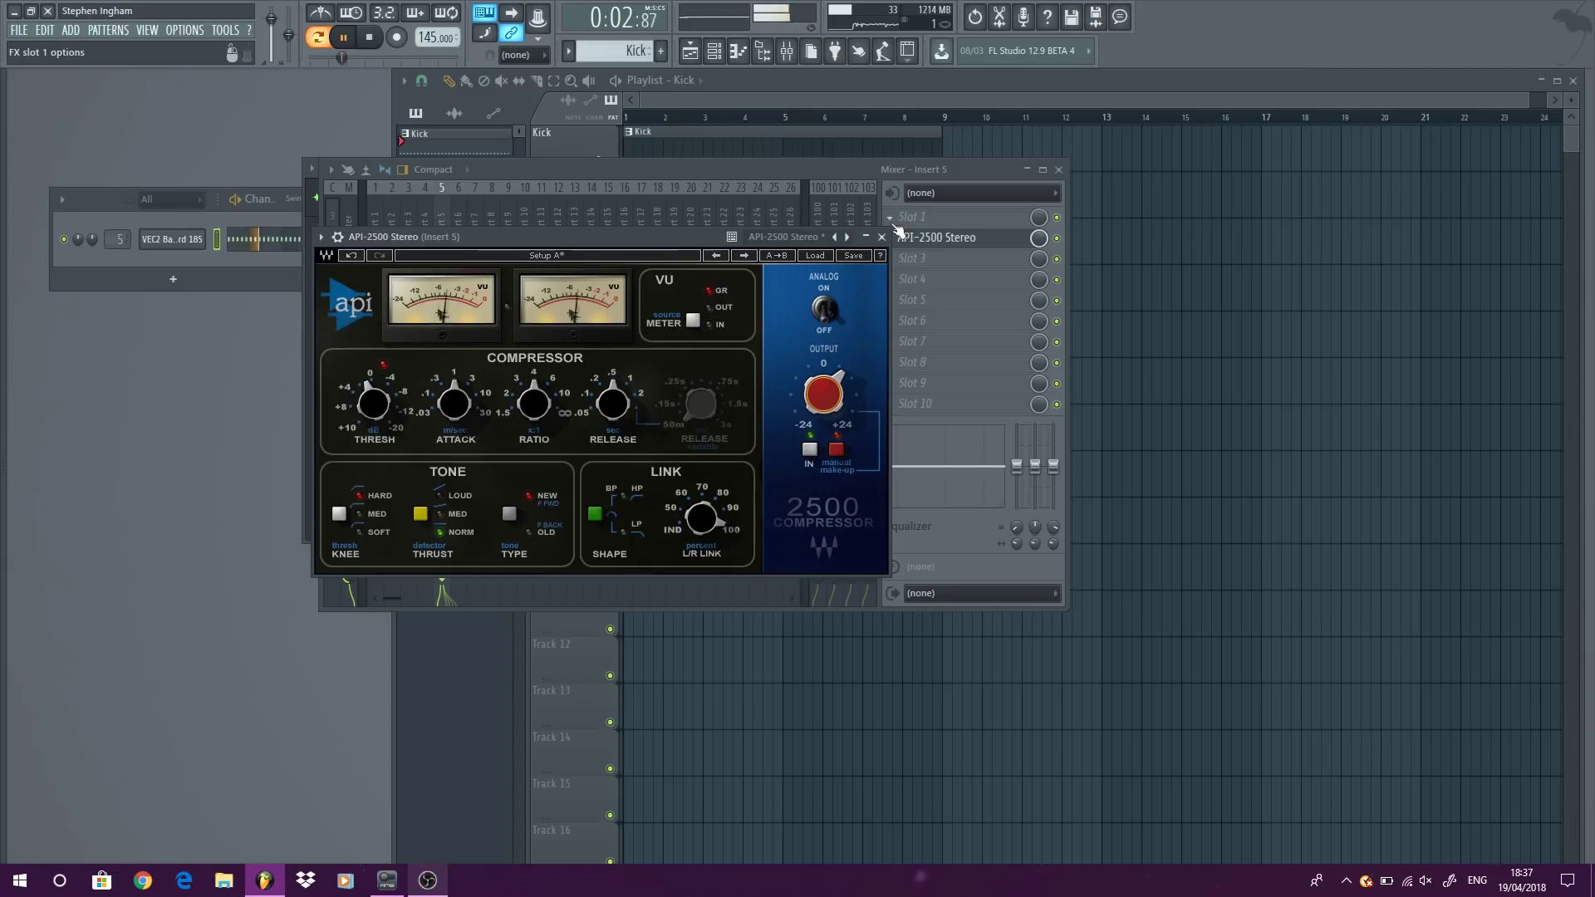
pyautogui.click(881, 237)
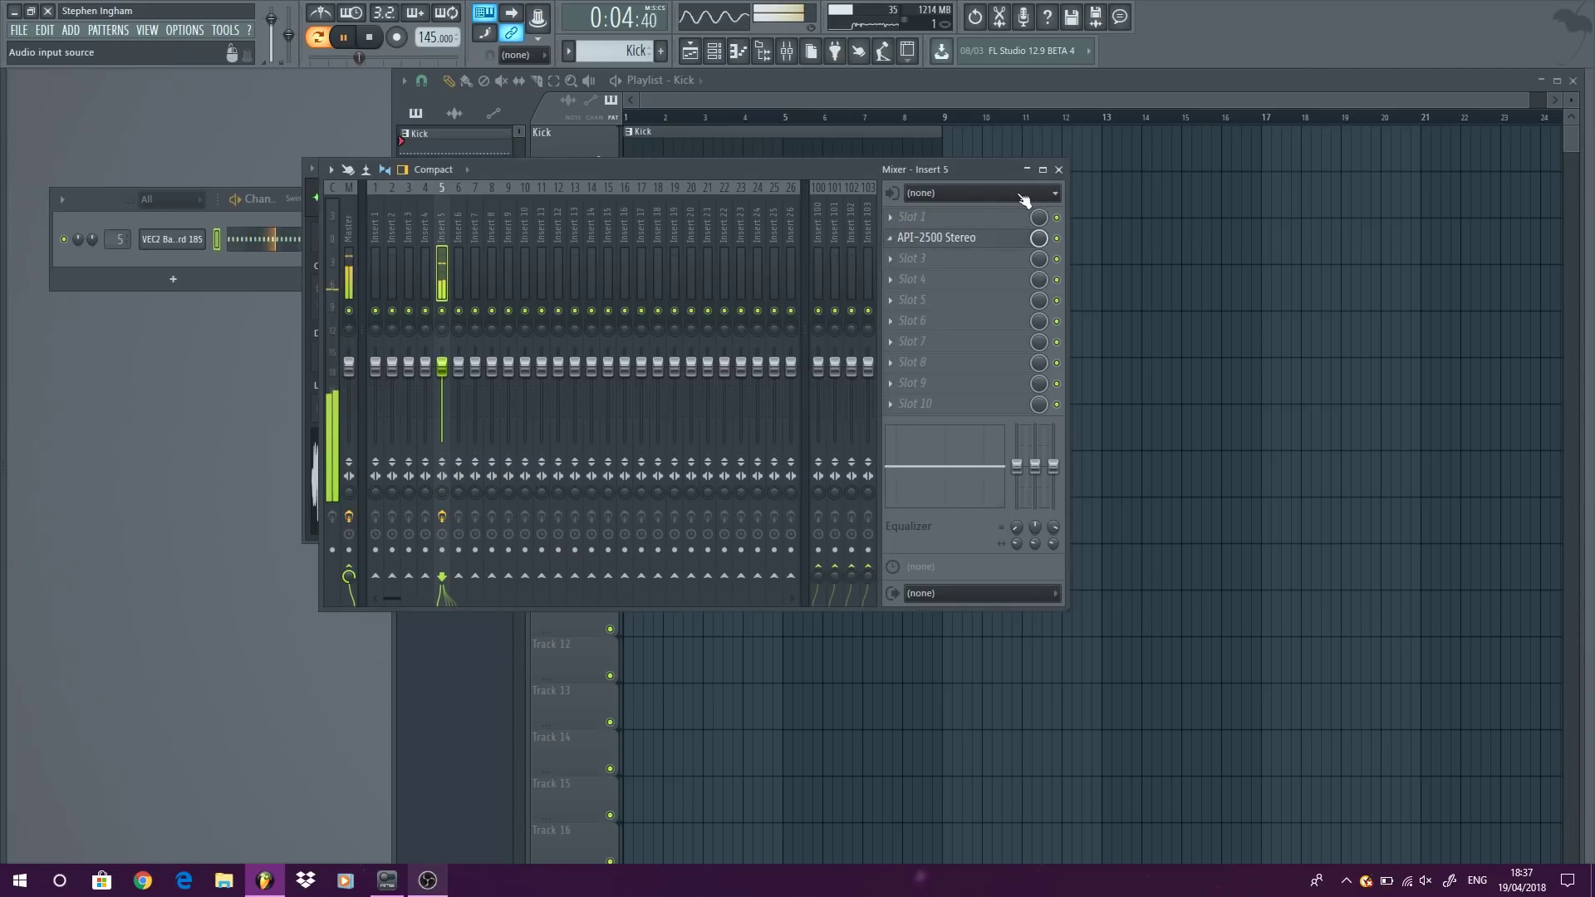
pyautogui.click(1059, 169)
pyautogui.click(757, 168)
pyautogui.press('space')
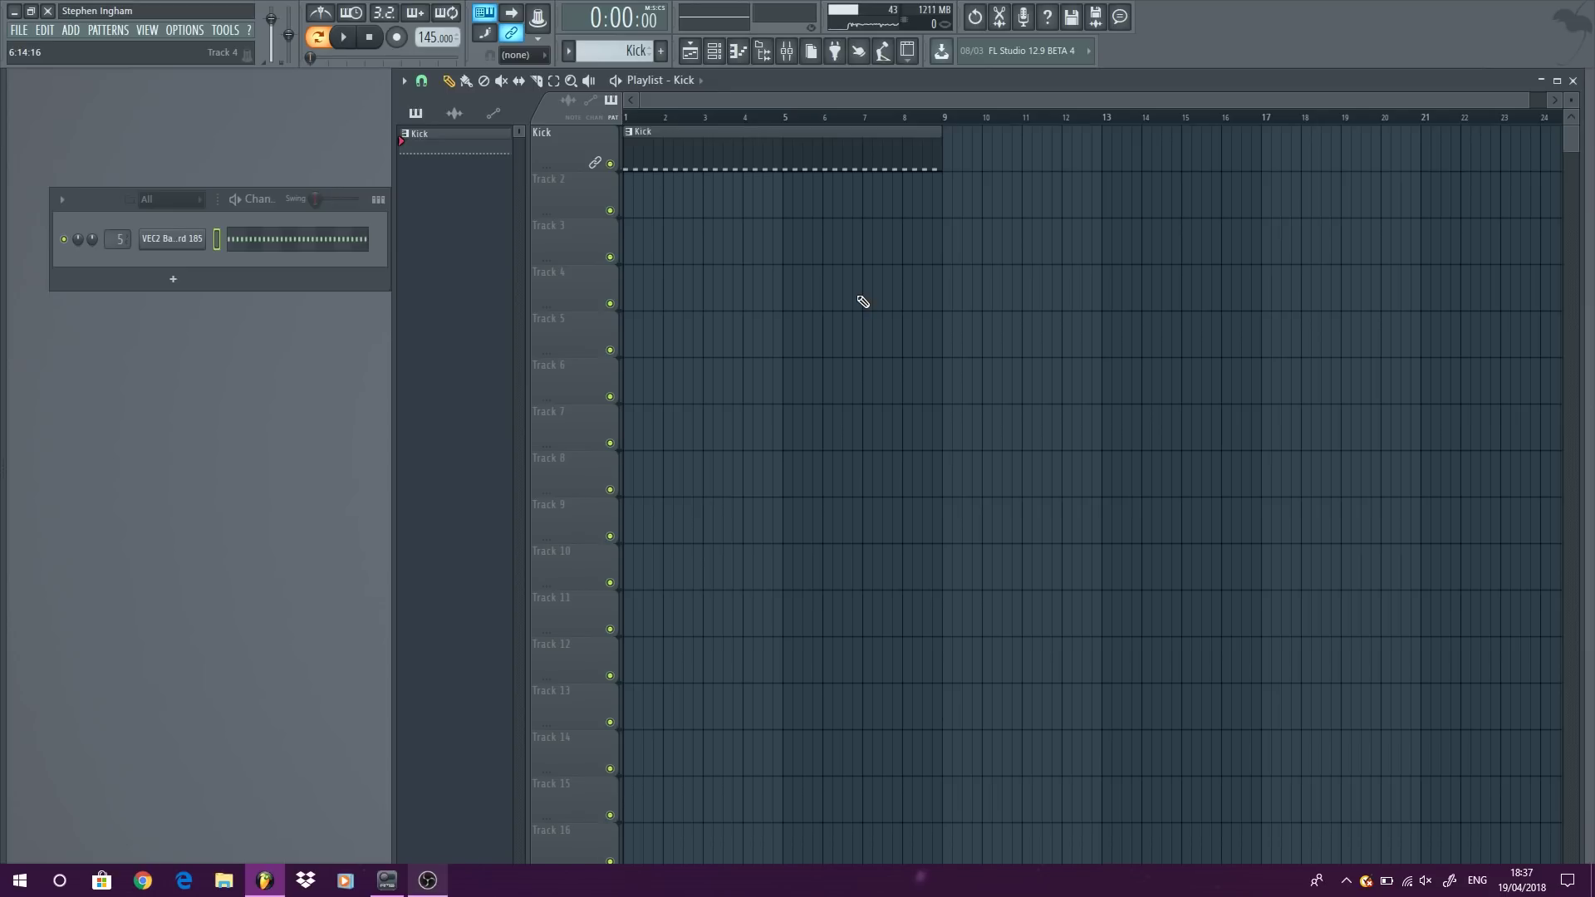
# Step: Create a new pattern named HH and place it at the start of Track 2 in the playlist
pyautogui.press('F4')
pyautogui.press('h')
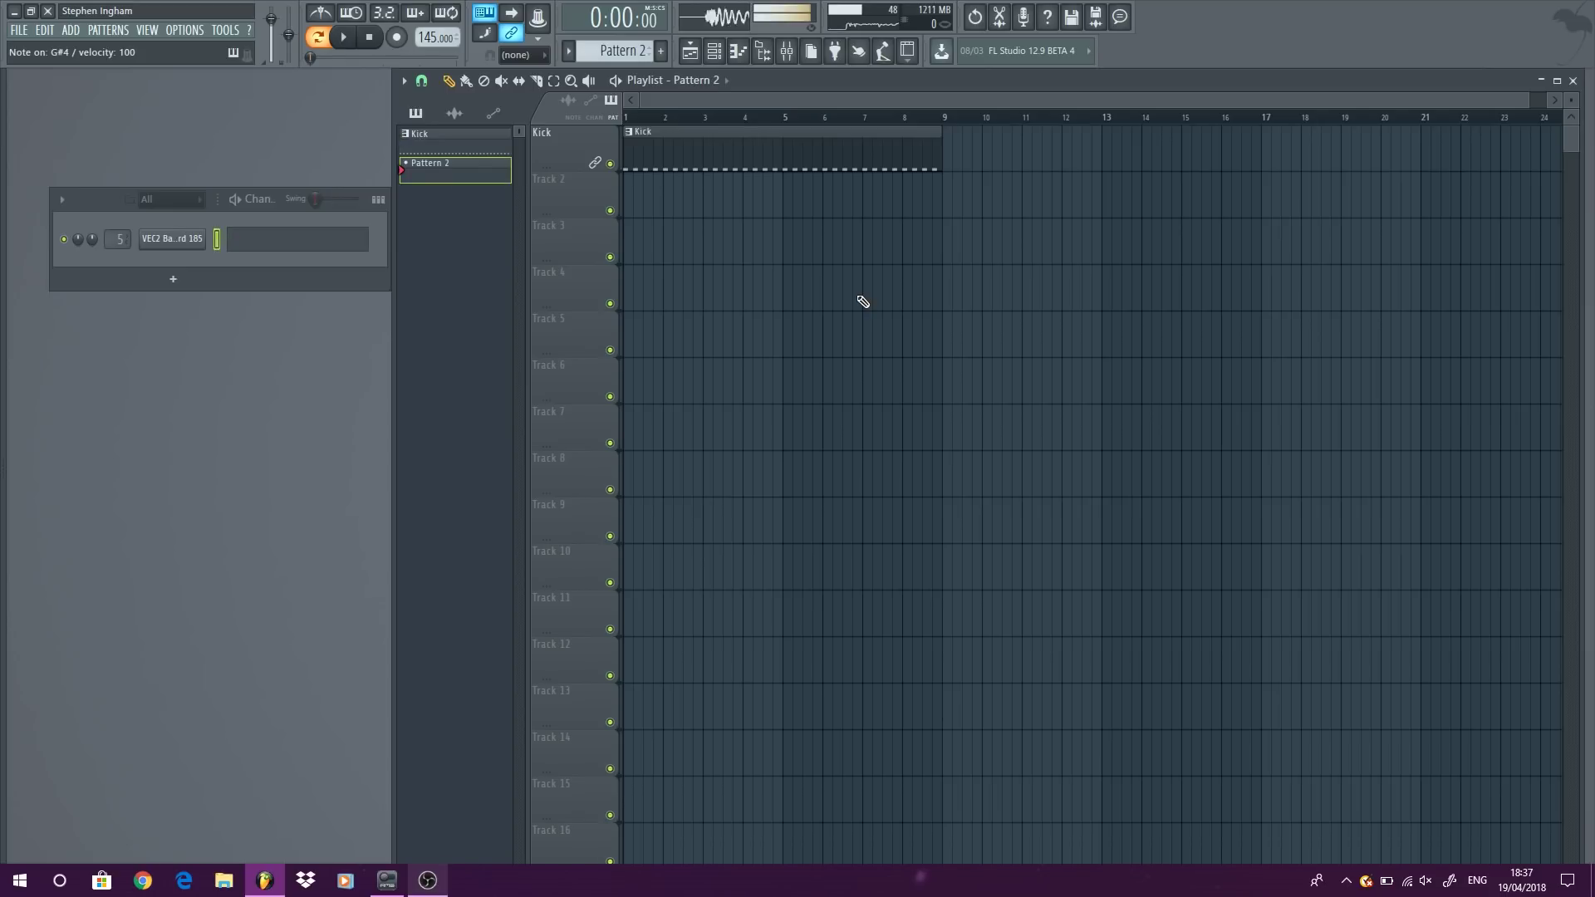
pyautogui.press('F4')
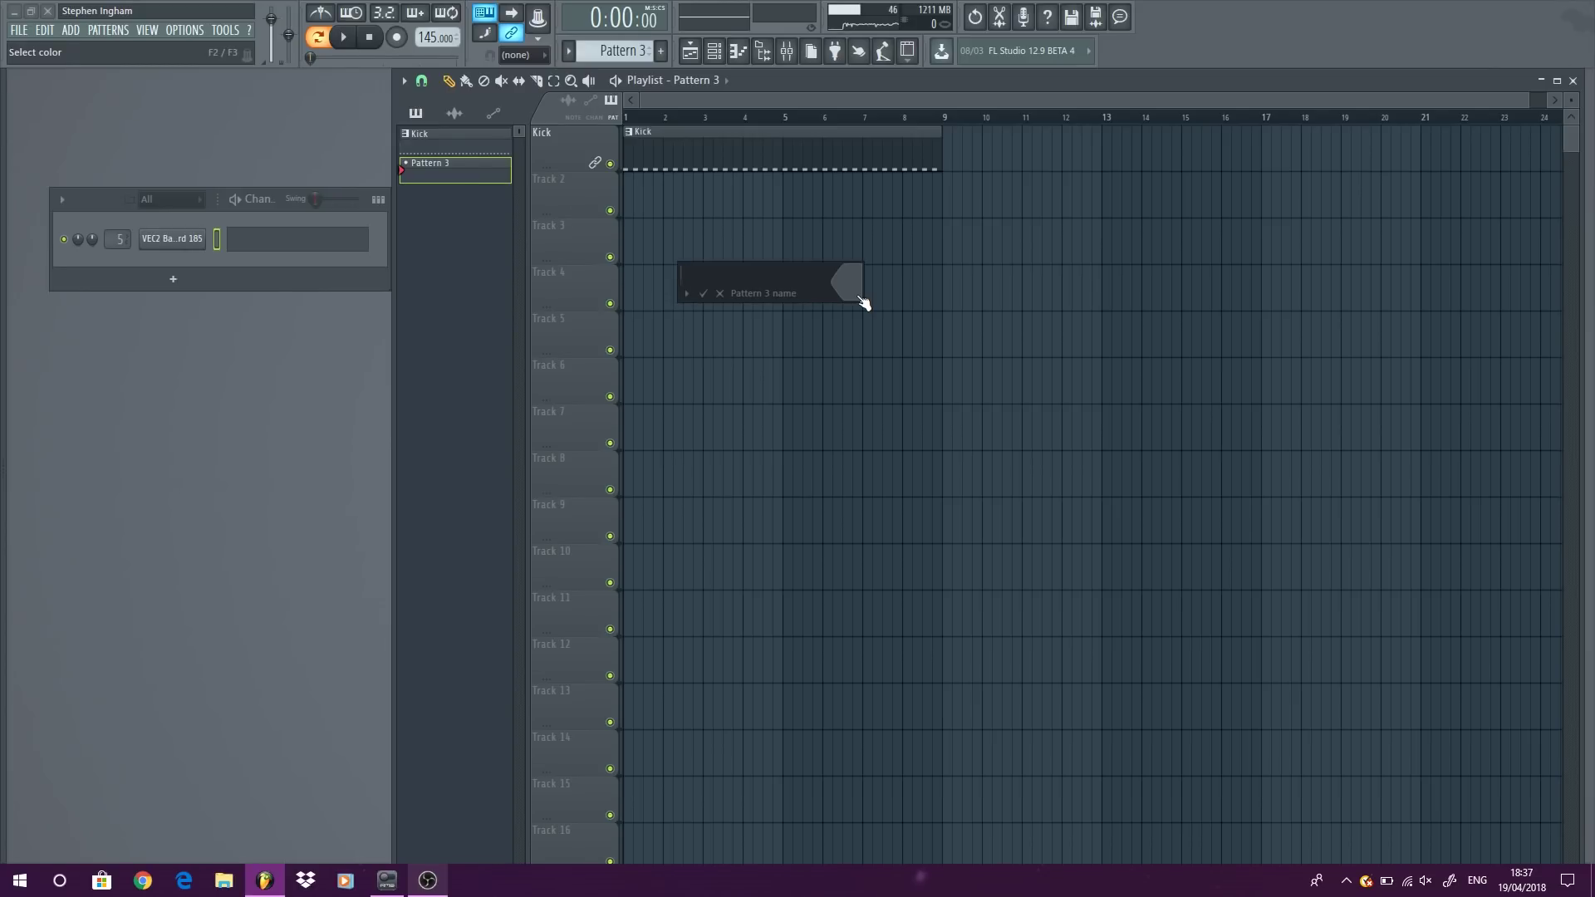
pyautogui.write('HH')
pyautogui.press('Return')
pyautogui.click(629, 208)
# Step: Add a Sampler channel for the hi-hat and open its settings
pyautogui.click(77, 31)
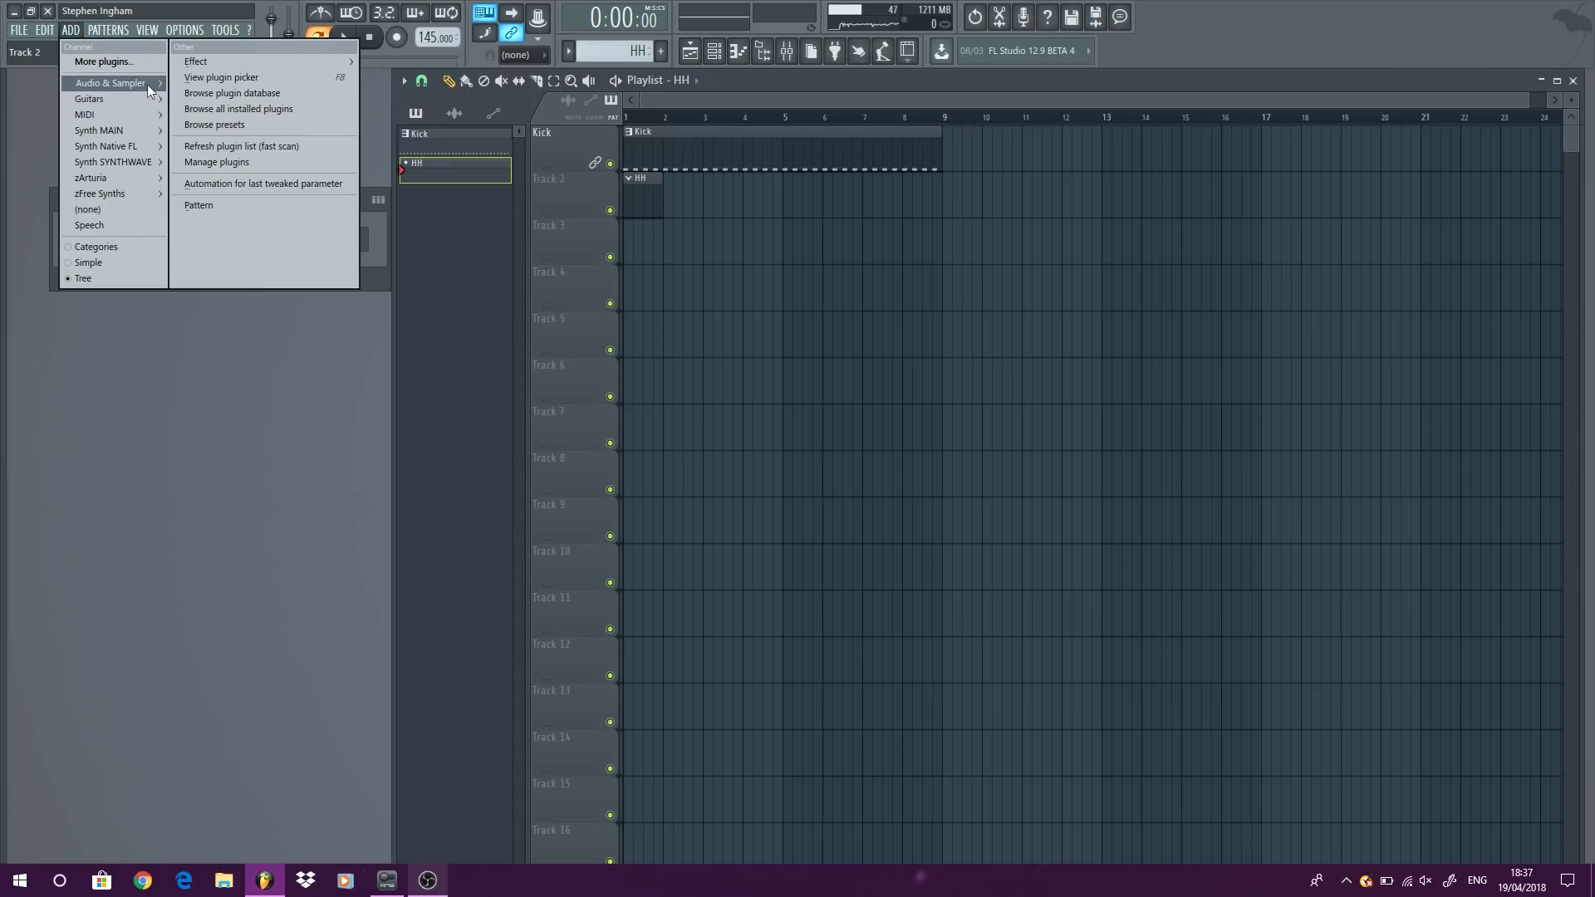
pyautogui.click(216, 110)
pyautogui.click(175, 265)
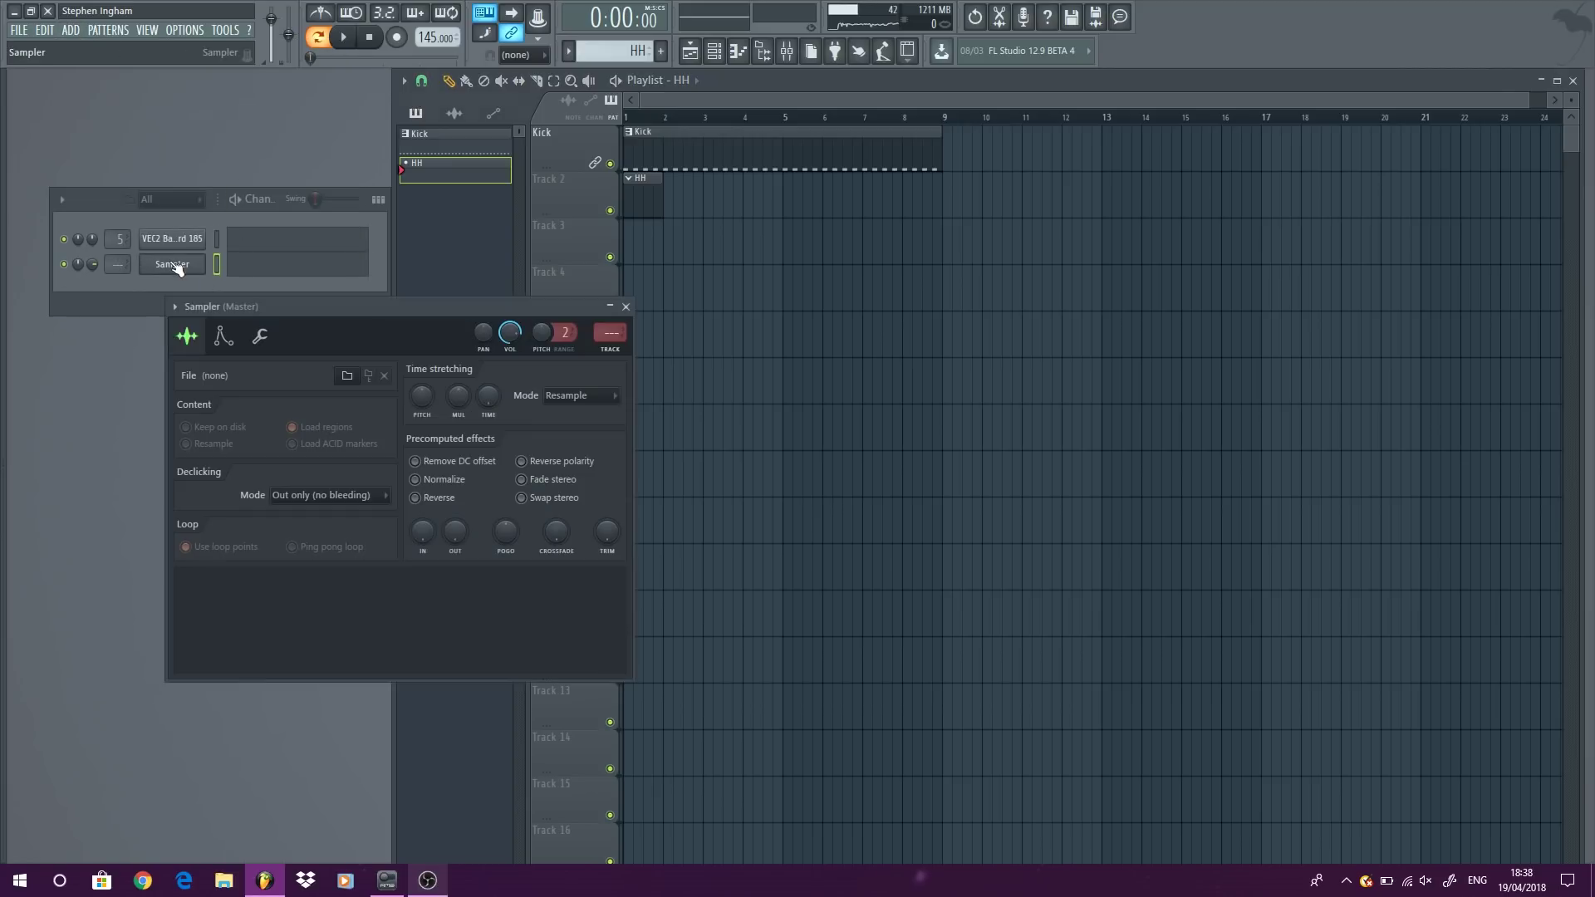
# Step: Load Impact off hat 5.WAV from the Scouse > Impact - Samples folder into the new sampler
pyautogui.click(347, 377)
pyautogui.click(381, 215)
pyautogui.click(381, 215)
pyautogui.click(381, 215)
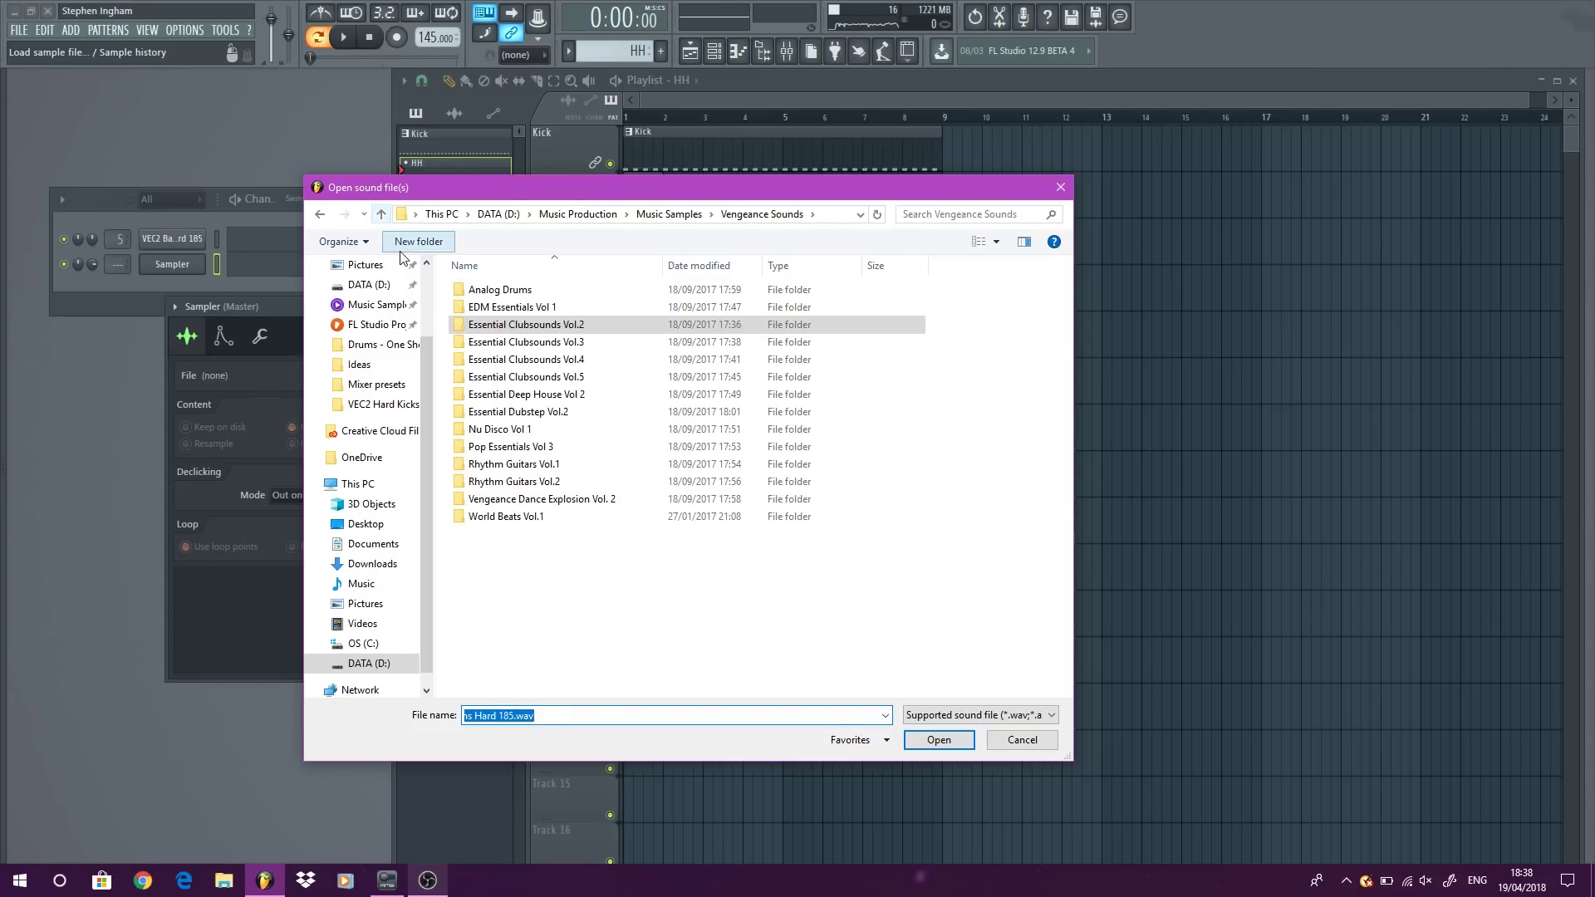
pyautogui.click(381, 215)
pyautogui.doubleClick(518, 415)
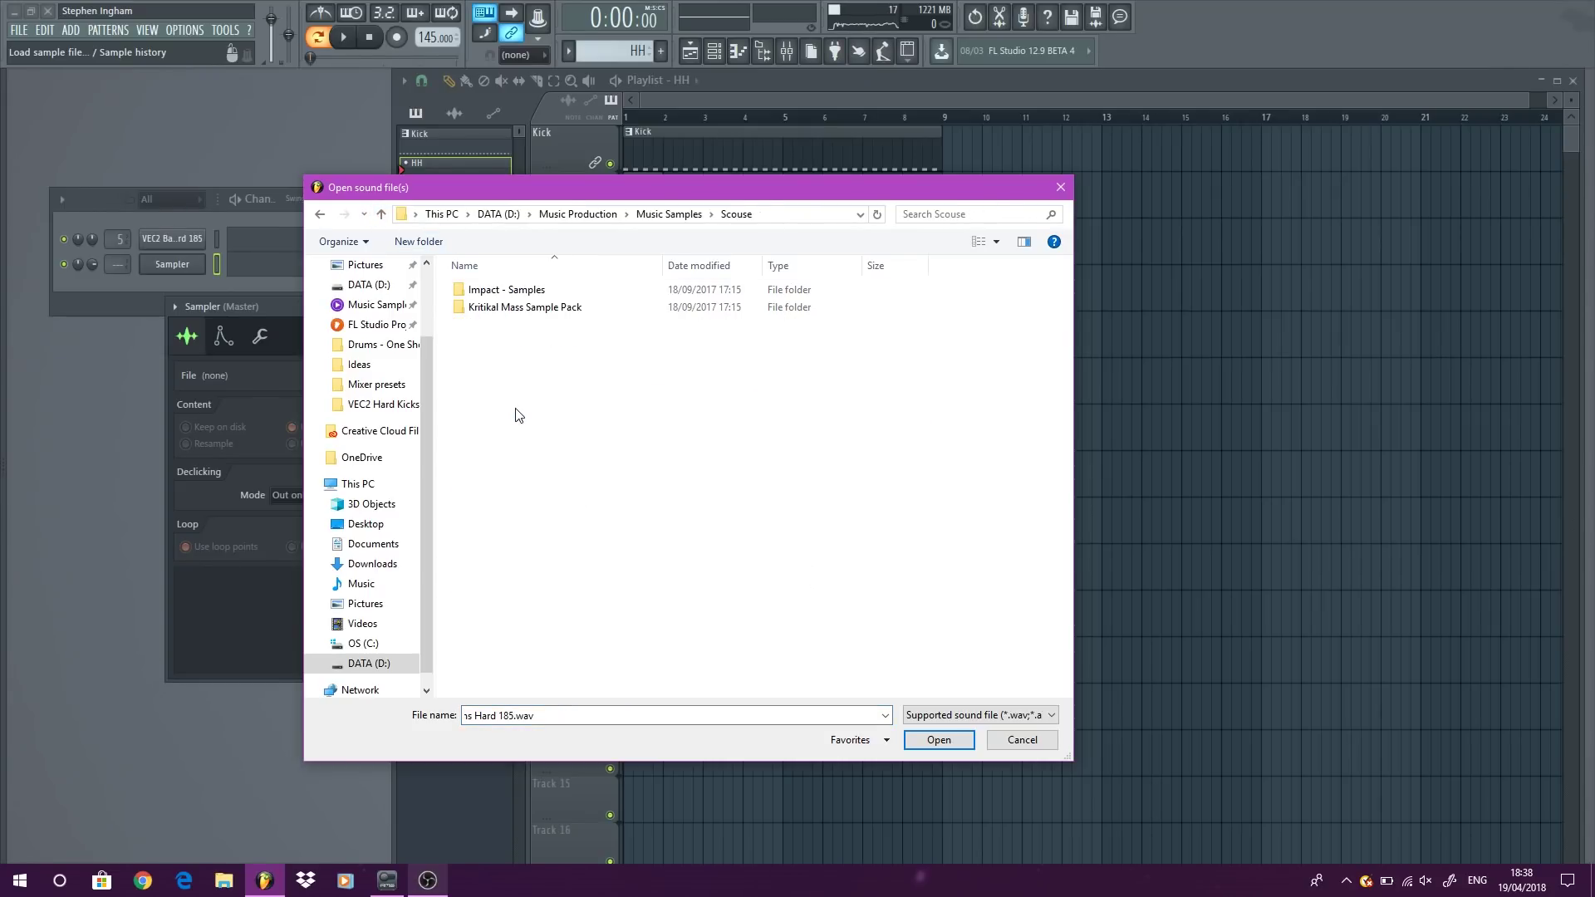
pyautogui.doubleClick(532, 290)
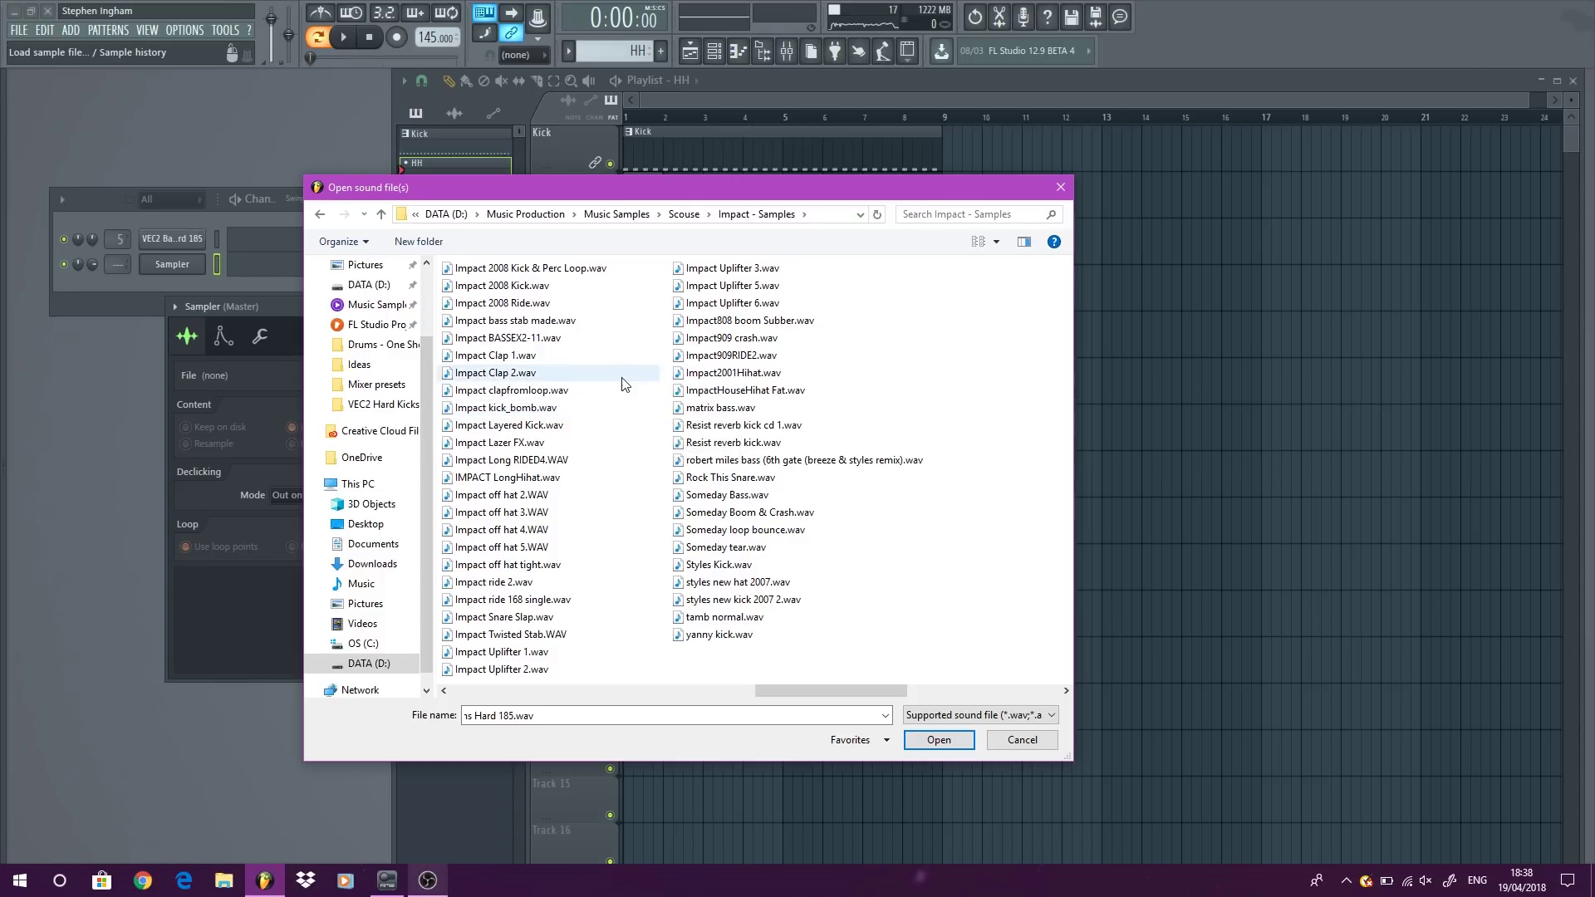
pyautogui.doubleClick(501, 547)
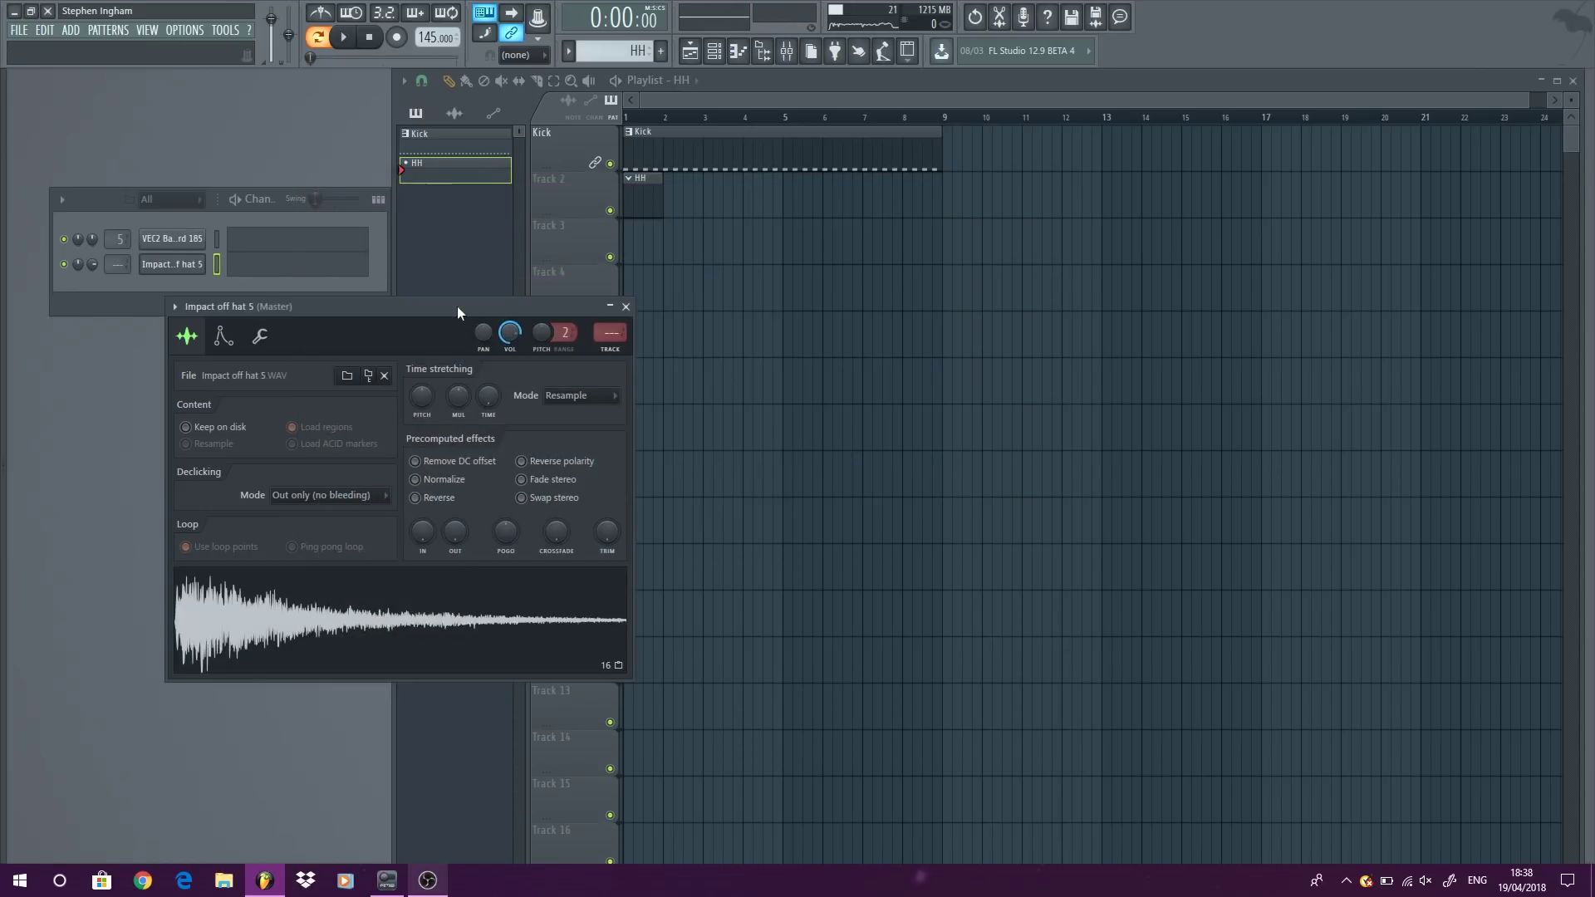
# Step: Draw off-beat C5 notes for the hi-hat in the piano roll's first bar
pyautogui.moveTo(216, 304); pyautogui.dragTo(535, 305)
pyautogui.rightClick(163, 274)
pyautogui.click(234, 265)
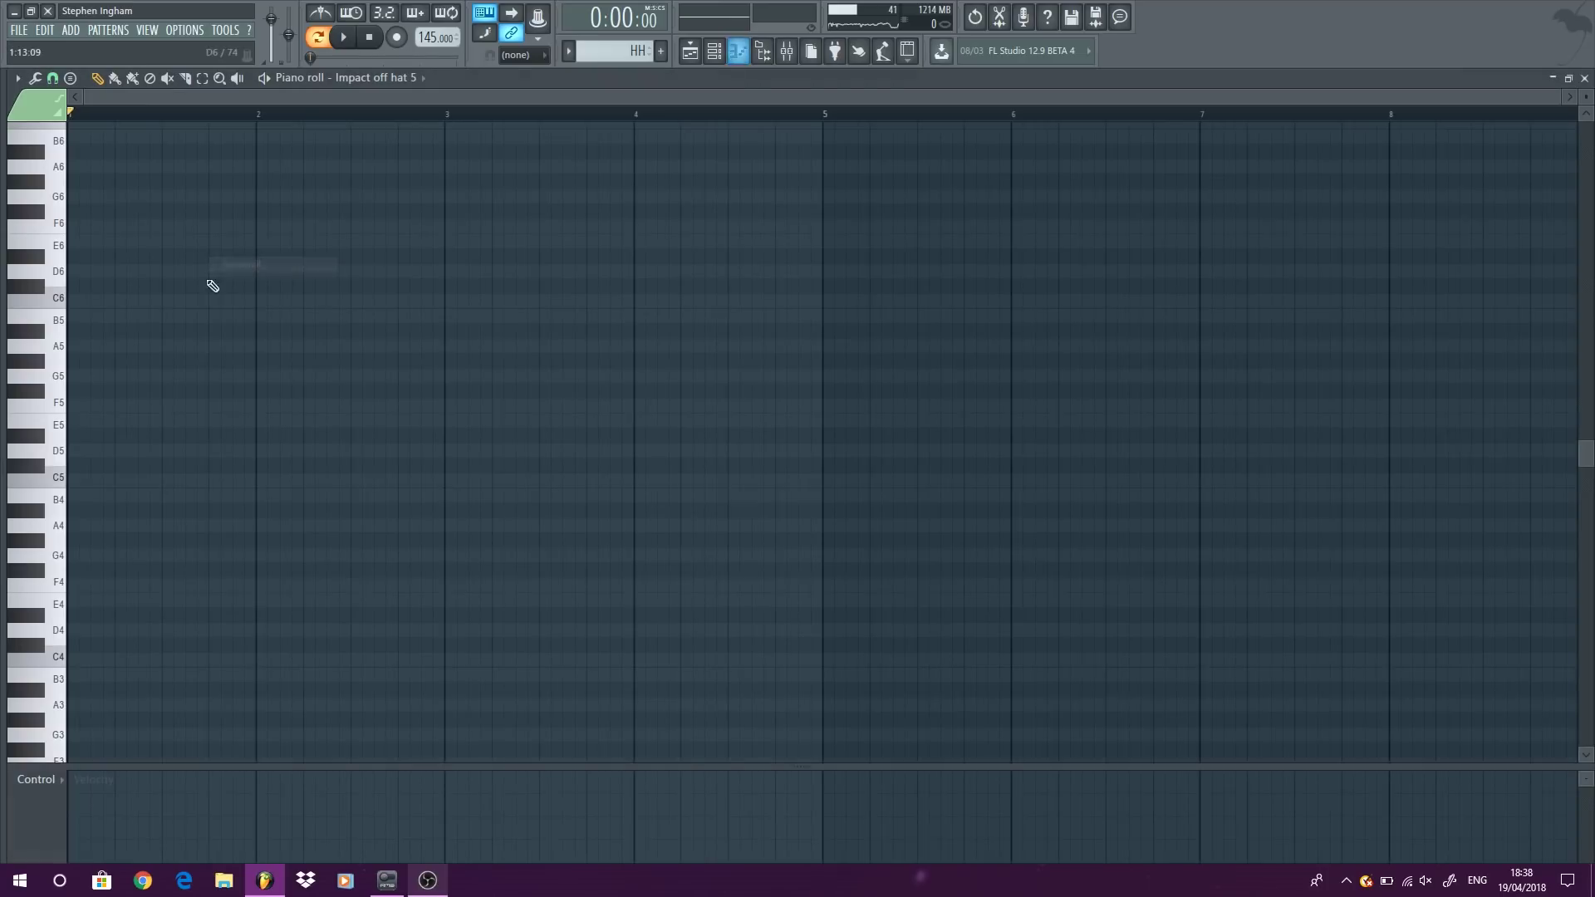
pyautogui.click(98, 482)
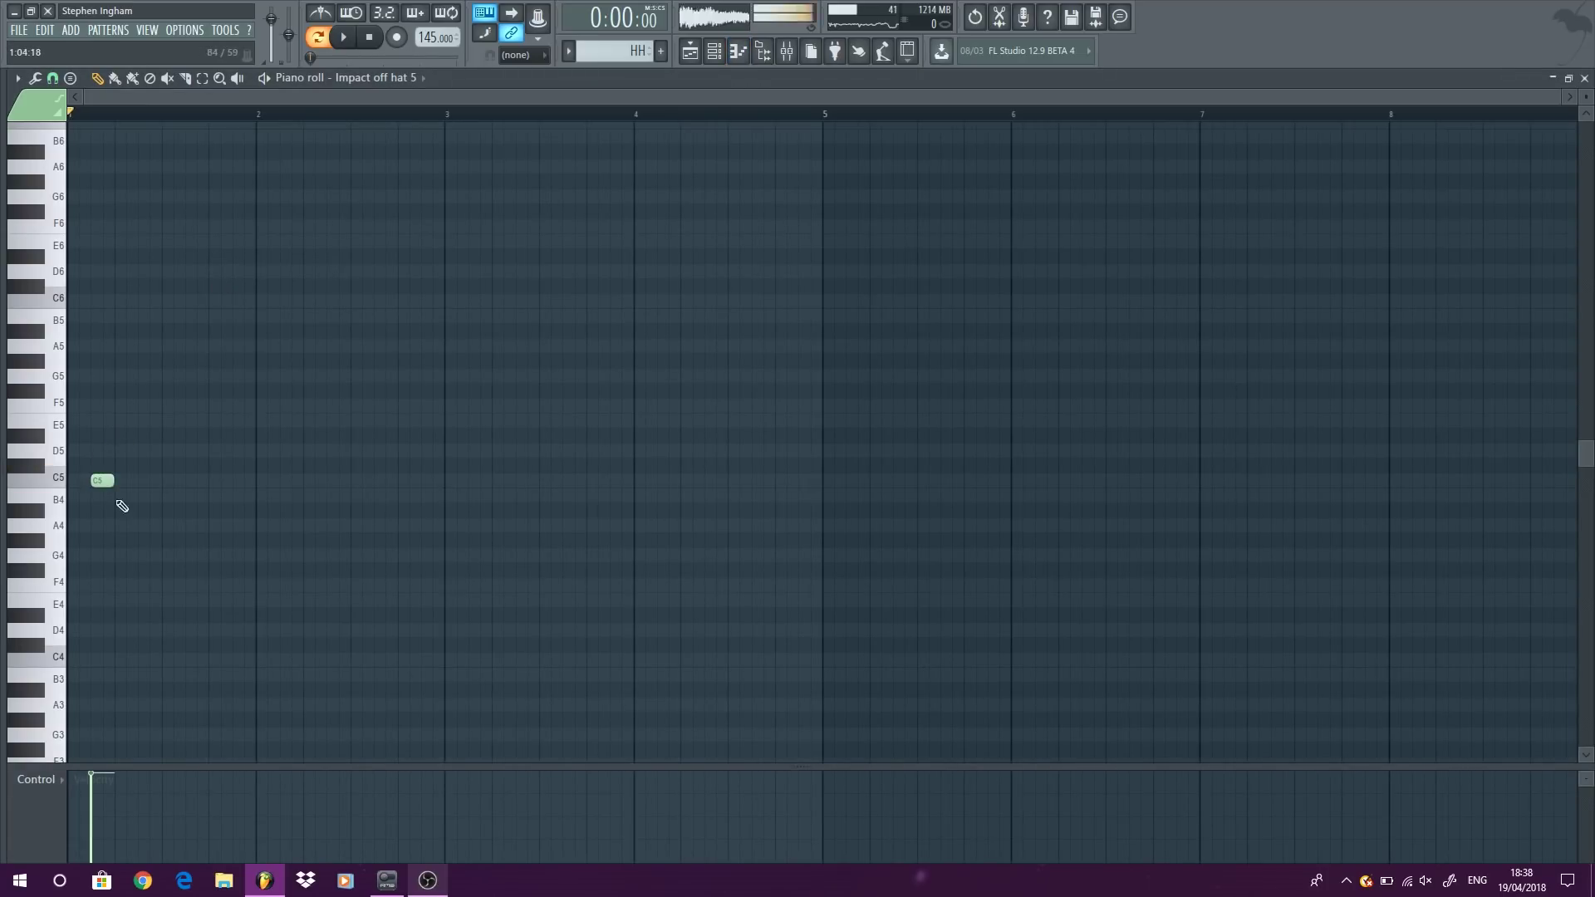
pyautogui.click(146, 482)
# Step: Repeatedly duplicate the off-beat hi-hat notes until they fill eight bars, and close the piano roll
pyautogui.hotkey('ctrl', 'a')
pyautogui.moveTo(94, 479); pyautogui.dragTo(291, 480)
pyautogui.hotkey('ctrl', 'a')
pyautogui.hotkey('ctrl', 'a')
pyautogui.moveTo(104, 482); pyautogui.dragTo(475, 480)
pyautogui.hotkey('ctrl', 'a')
pyautogui.moveTo(96, 482); pyautogui.dragTo(849, 480)
pyautogui.click(1586, 79)
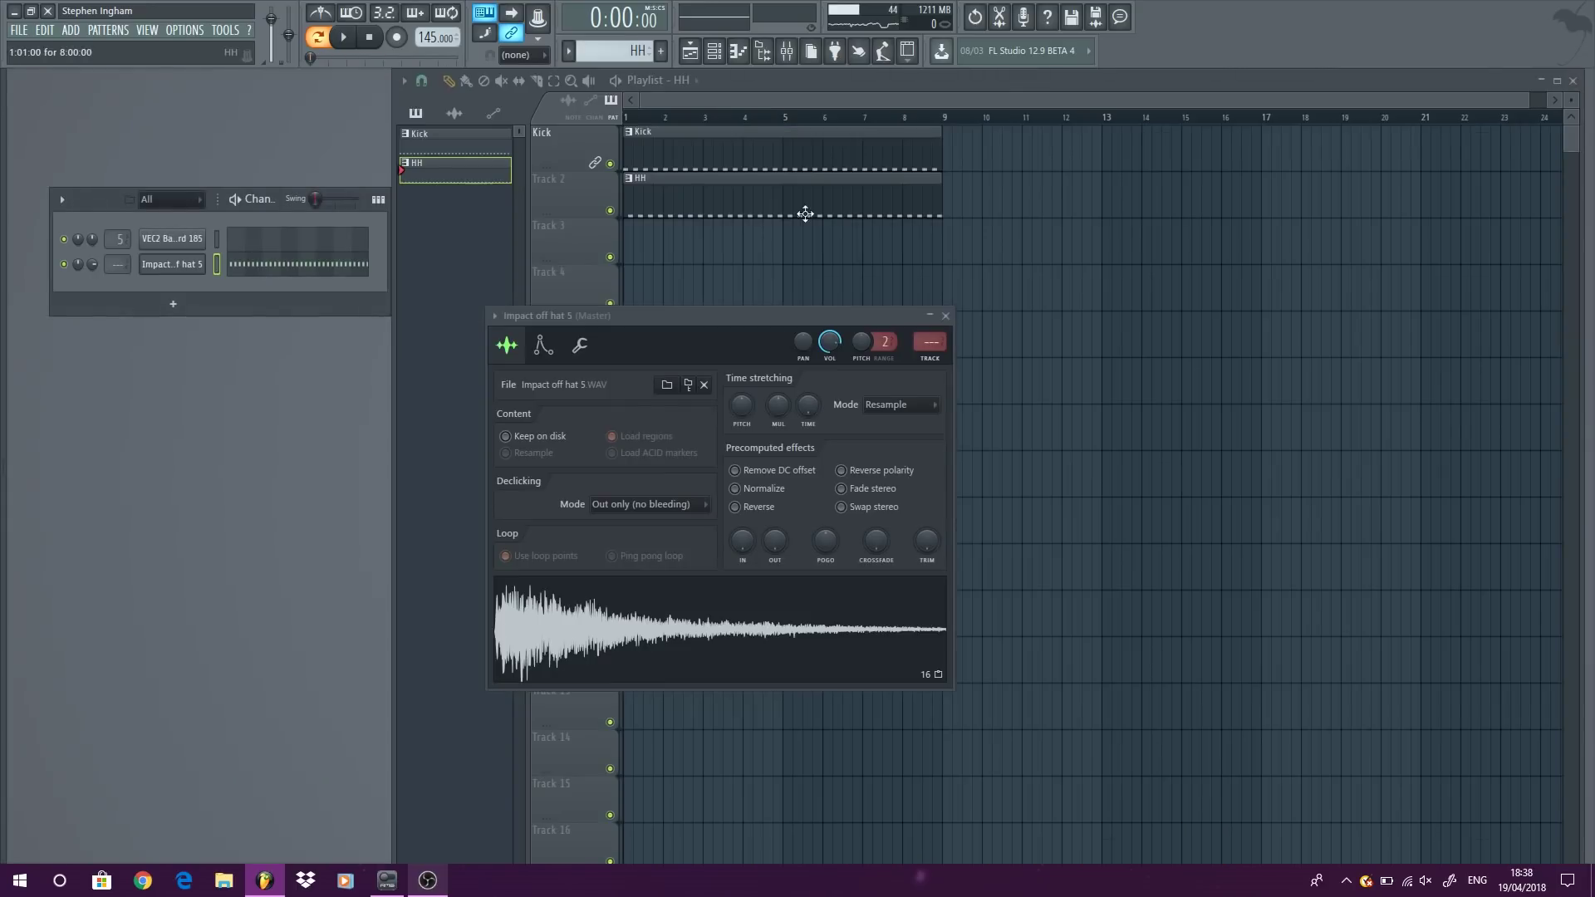
# Step: Lock Track 2 to its content and route the hi-hat channel to mixer track 6
pyautogui.rightClick(570, 187)
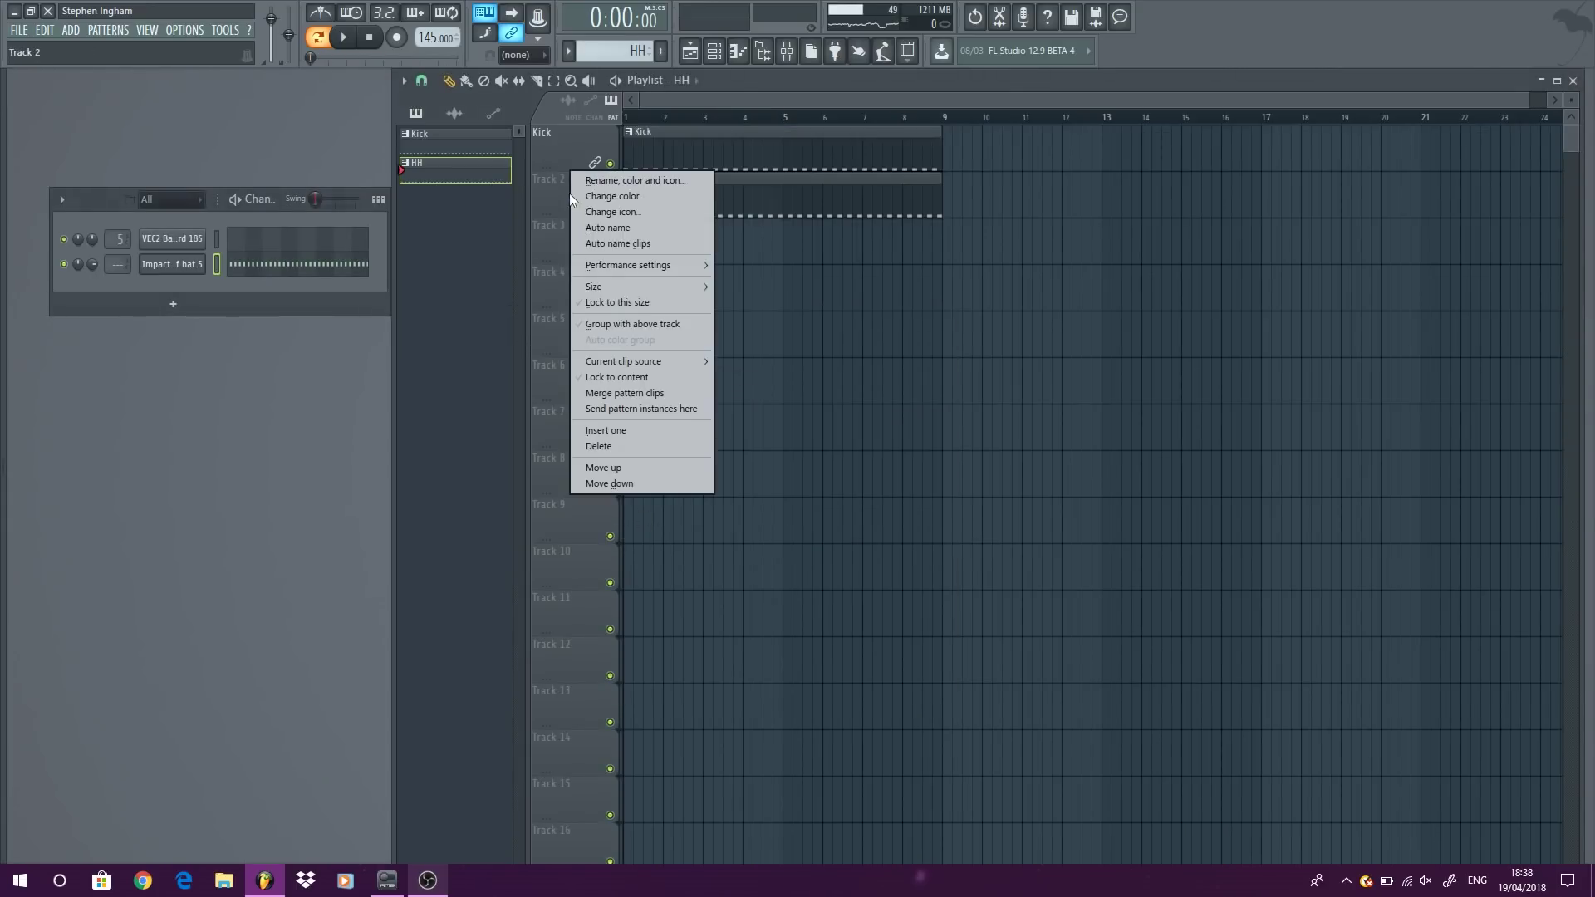
pyautogui.click(623, 370)
pyautogui.scroll(5, 118, 265)
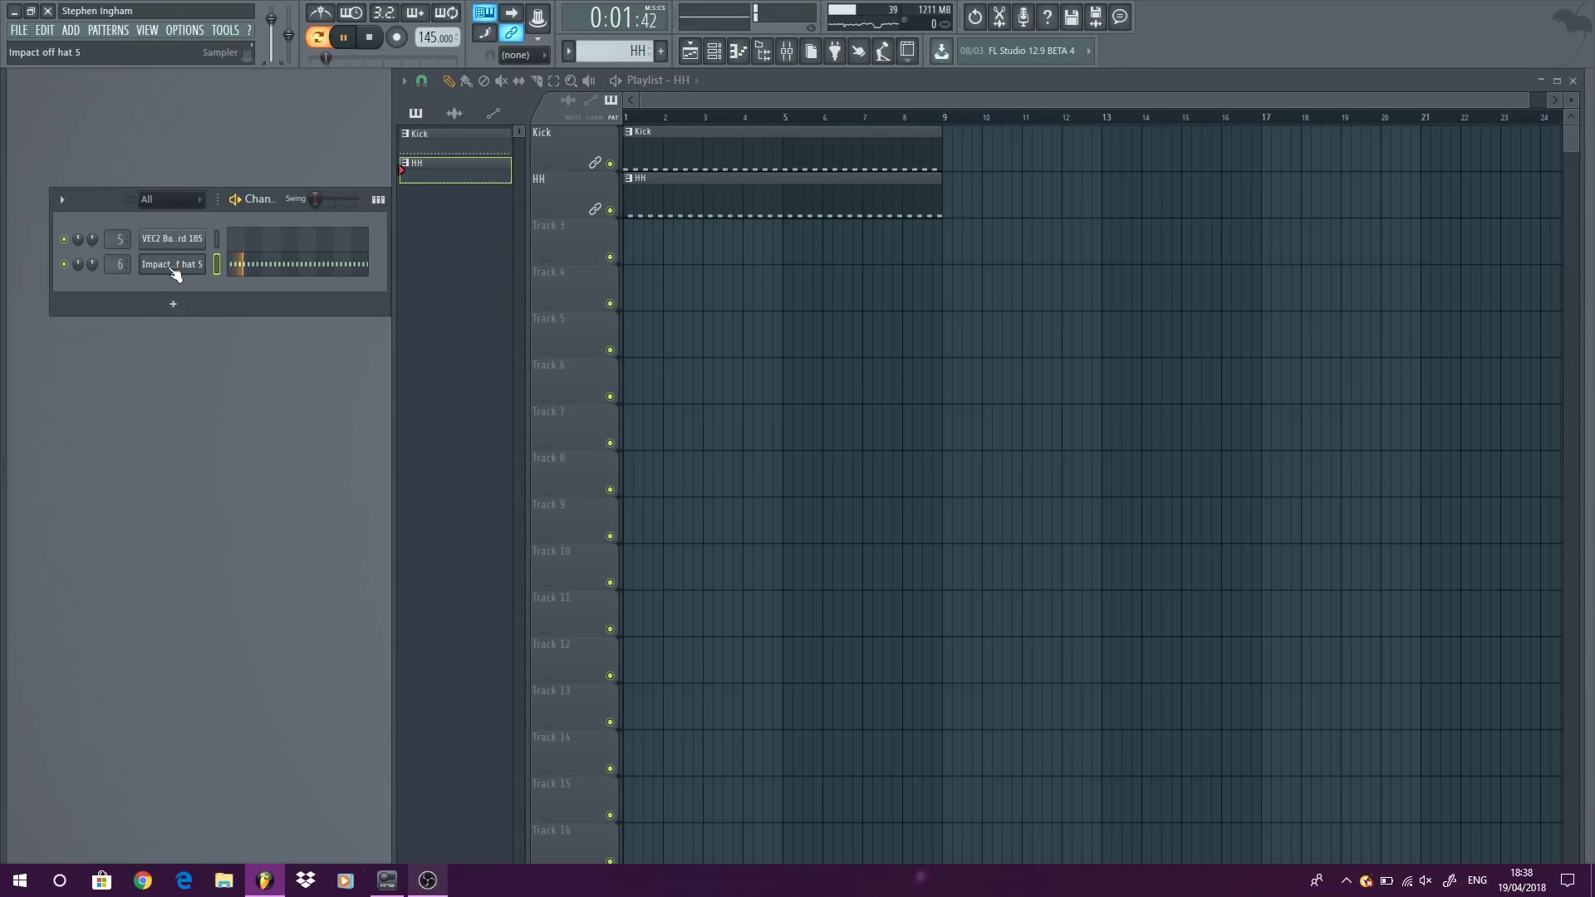
# Step: Load FabFilter Pro-Q 2 into slot 1 of the hi-hat's mixer track, Insert 6
pyautogui.doubleClick(116, 265)
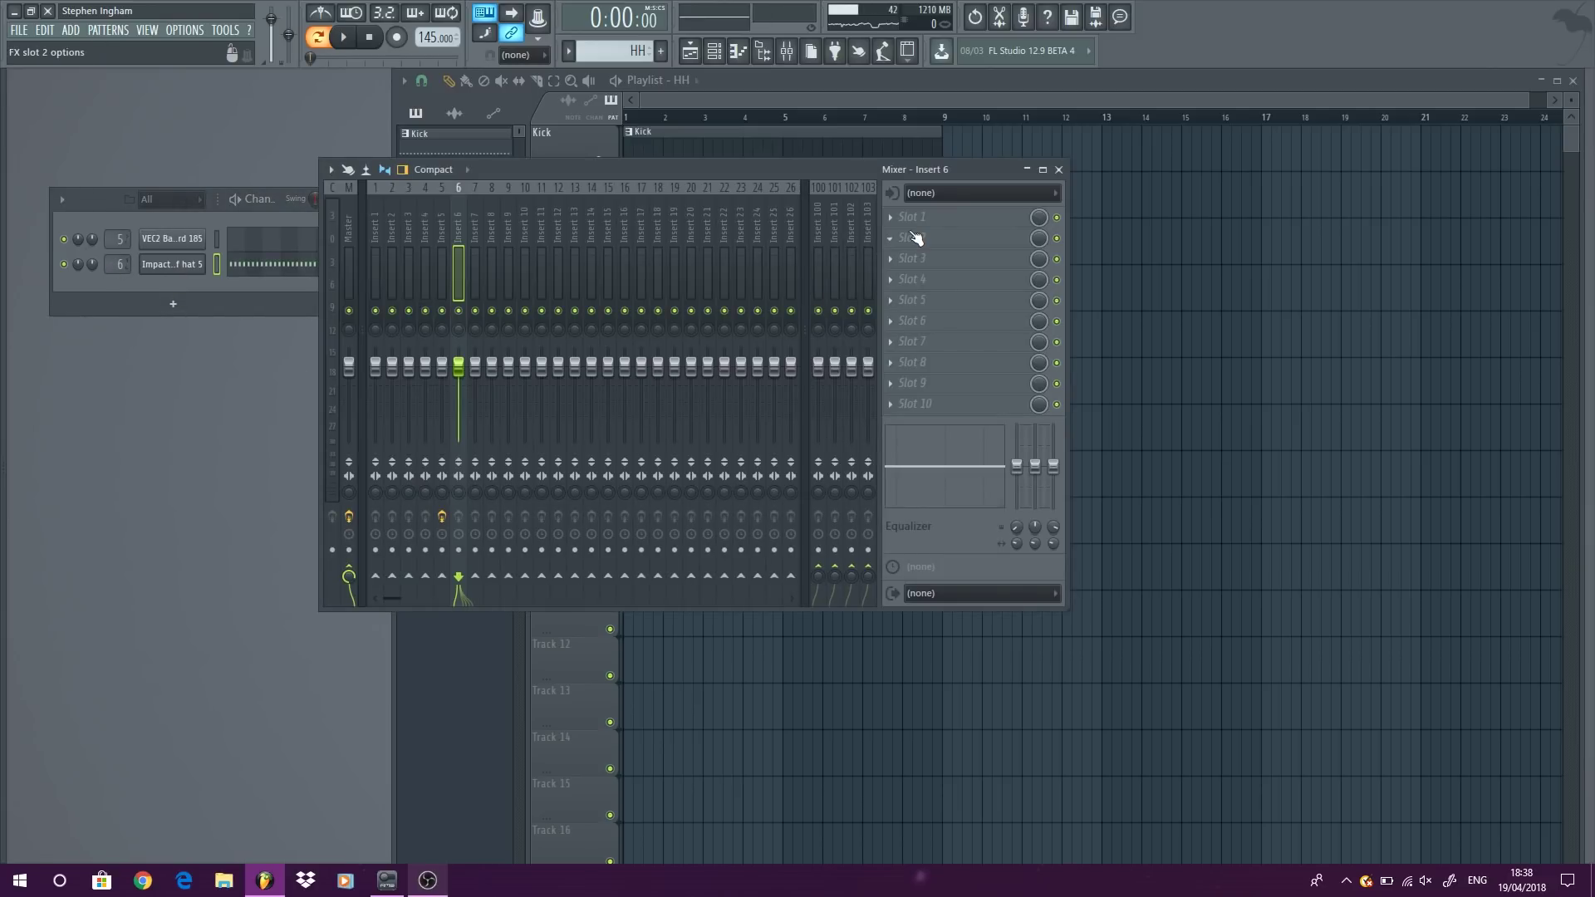
pyautogui.click(940, 222)
pyautogui.moveTo(1176, 350)
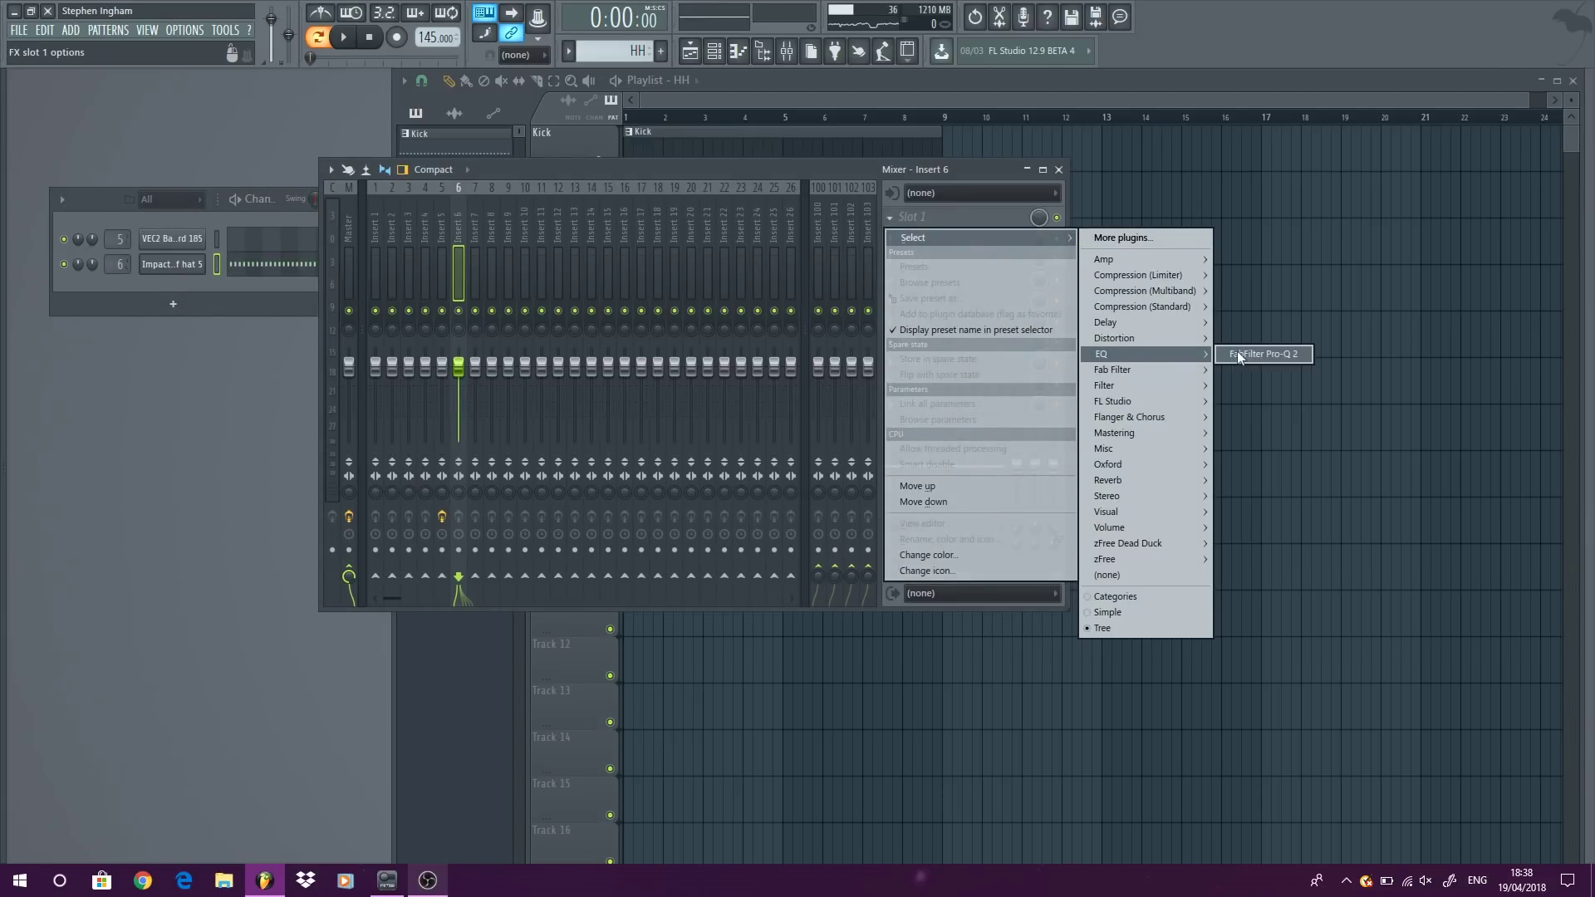
pyautogui.click(1238, 353)
# Step: Give the hi-hat a 96 dB/oct low cut at about 340 Hz, close the EQ and mixer, and play the song briefly
pyautogui.click(174, 458)
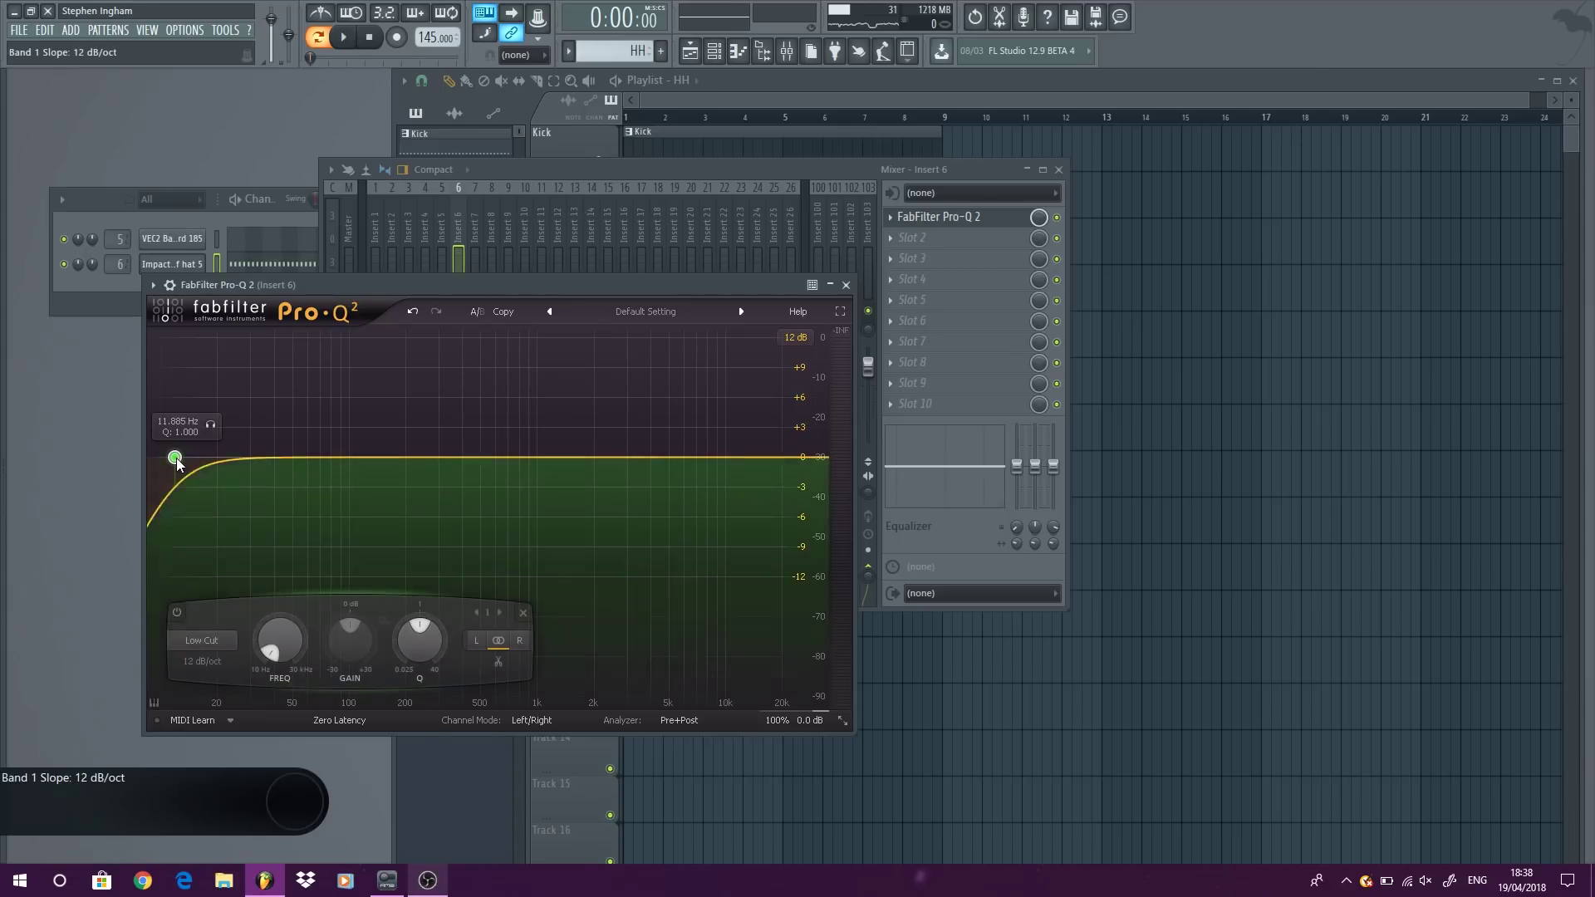
pyautogui.press('space')
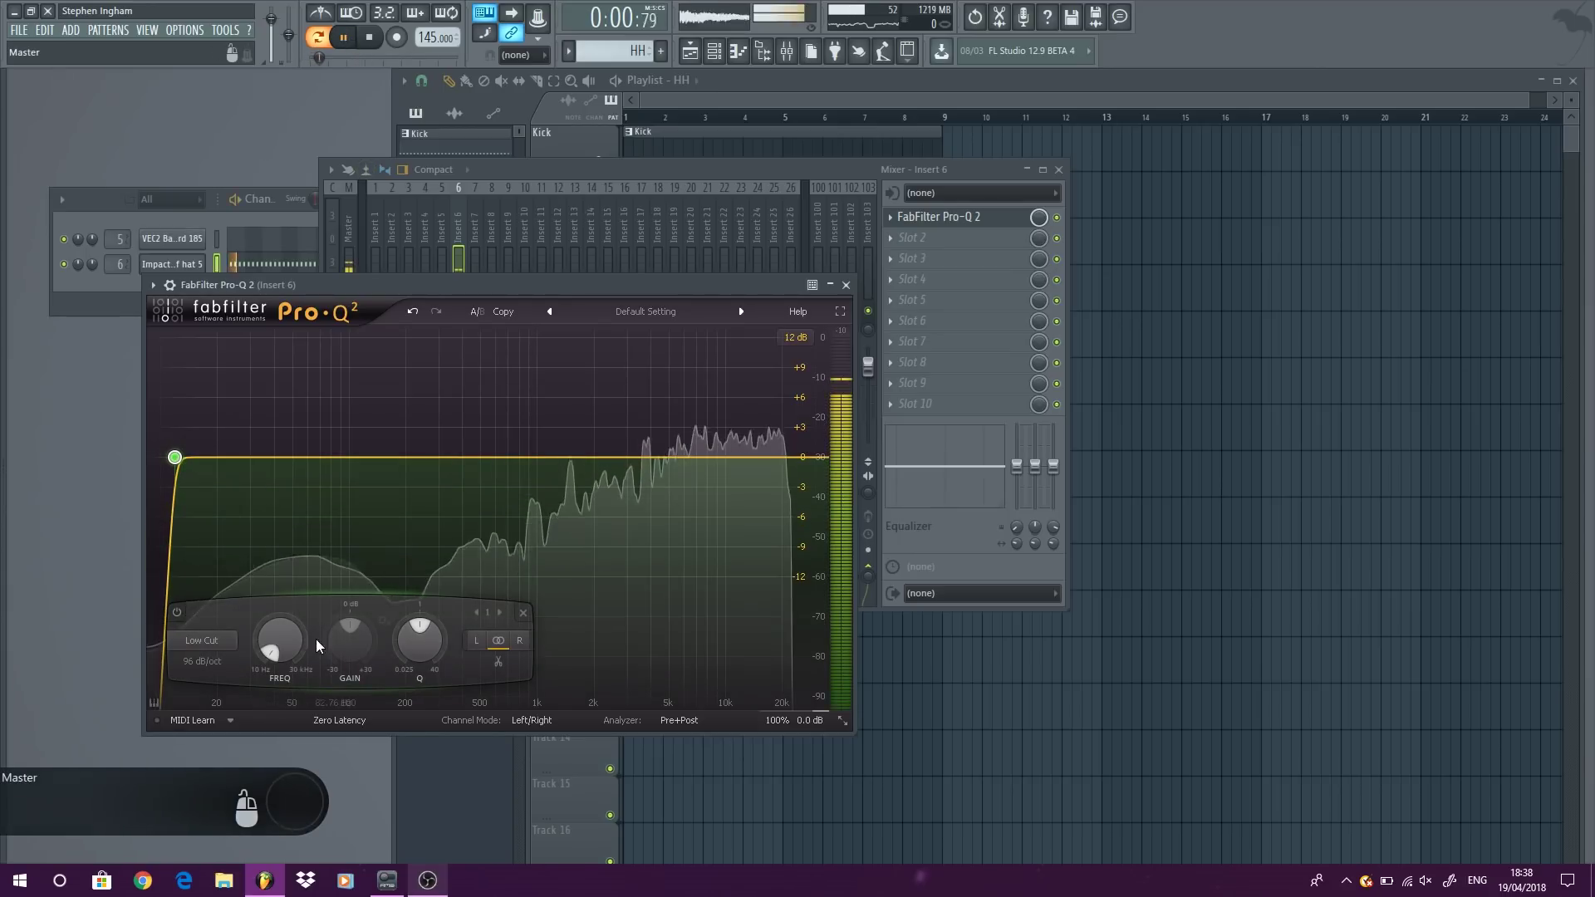
pyautogui.moveTo(173, 458); pyautogui.dragTo(449, 460)
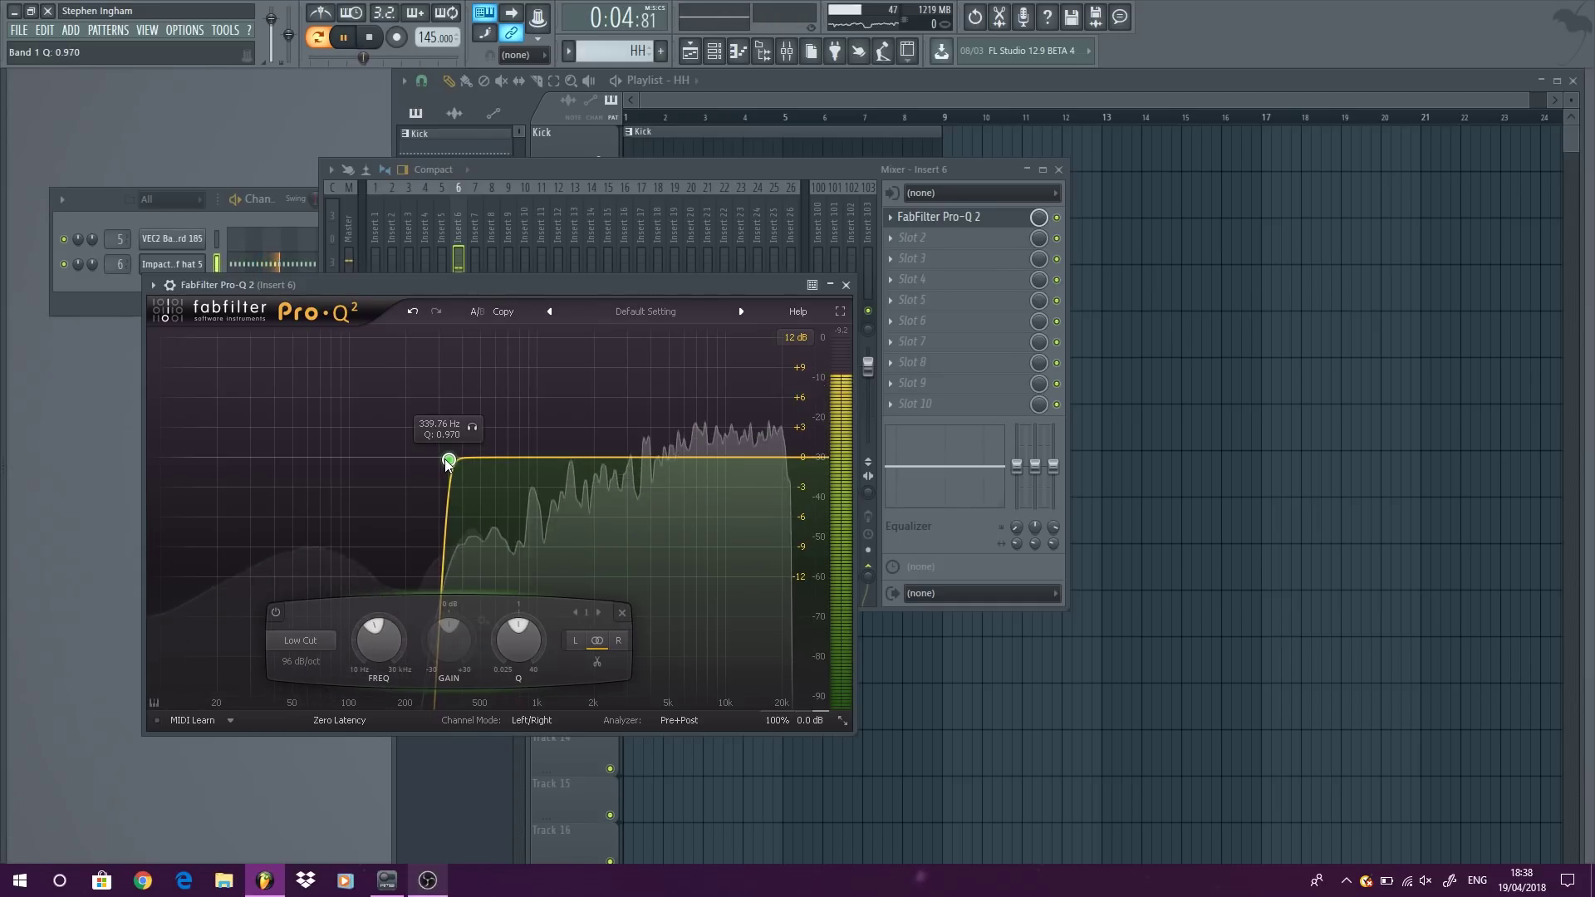
pyautogui.click(846, 285)
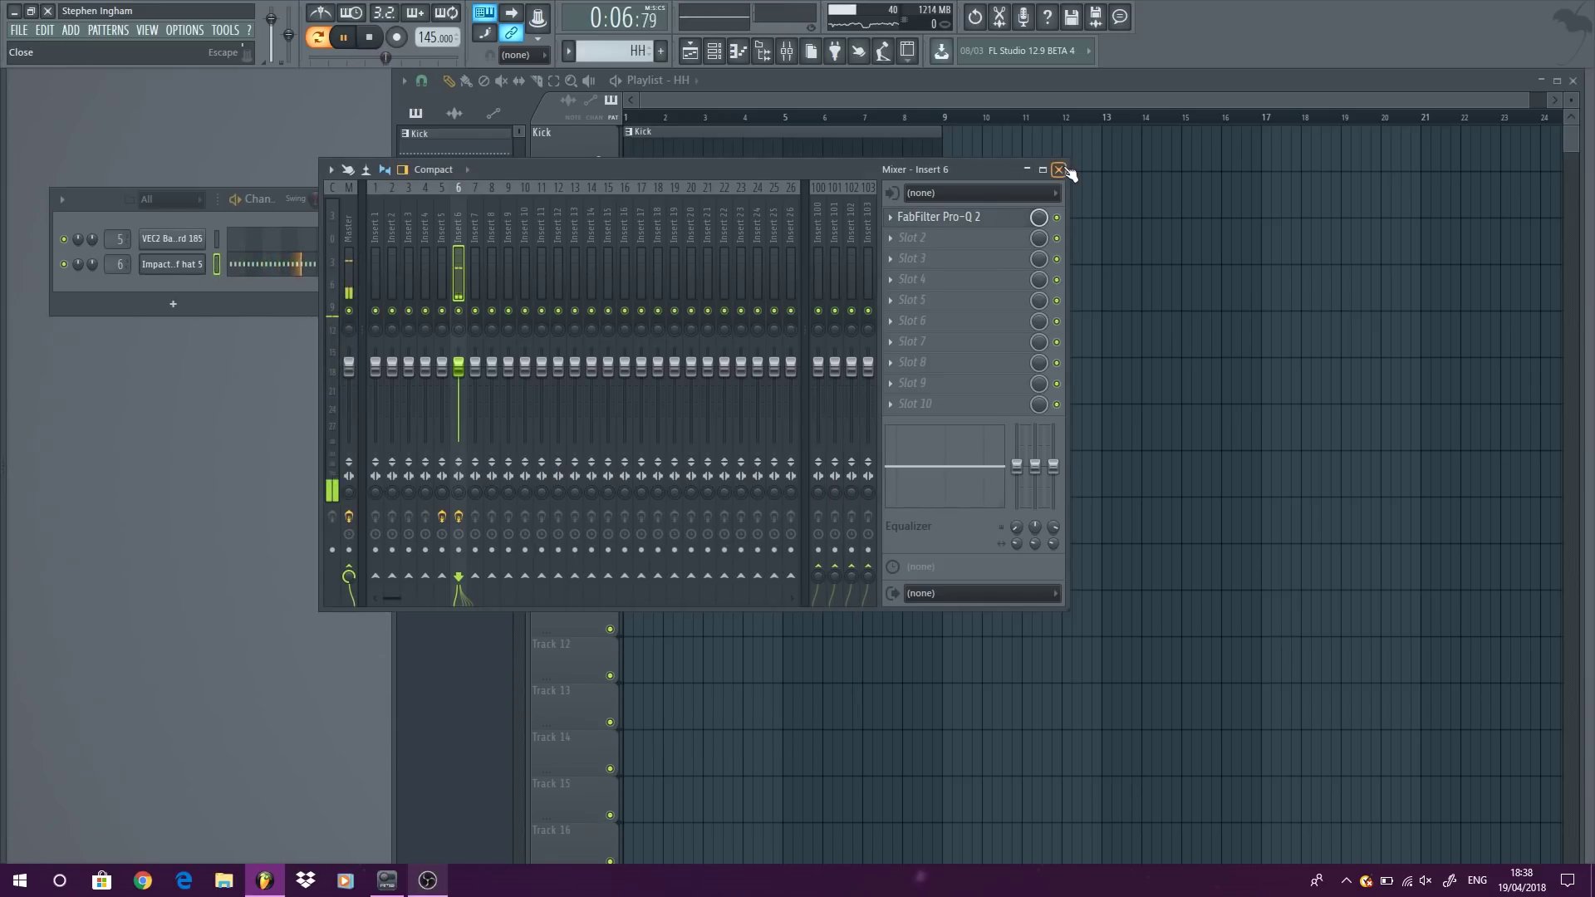
pyautogui.click(1060, 170)
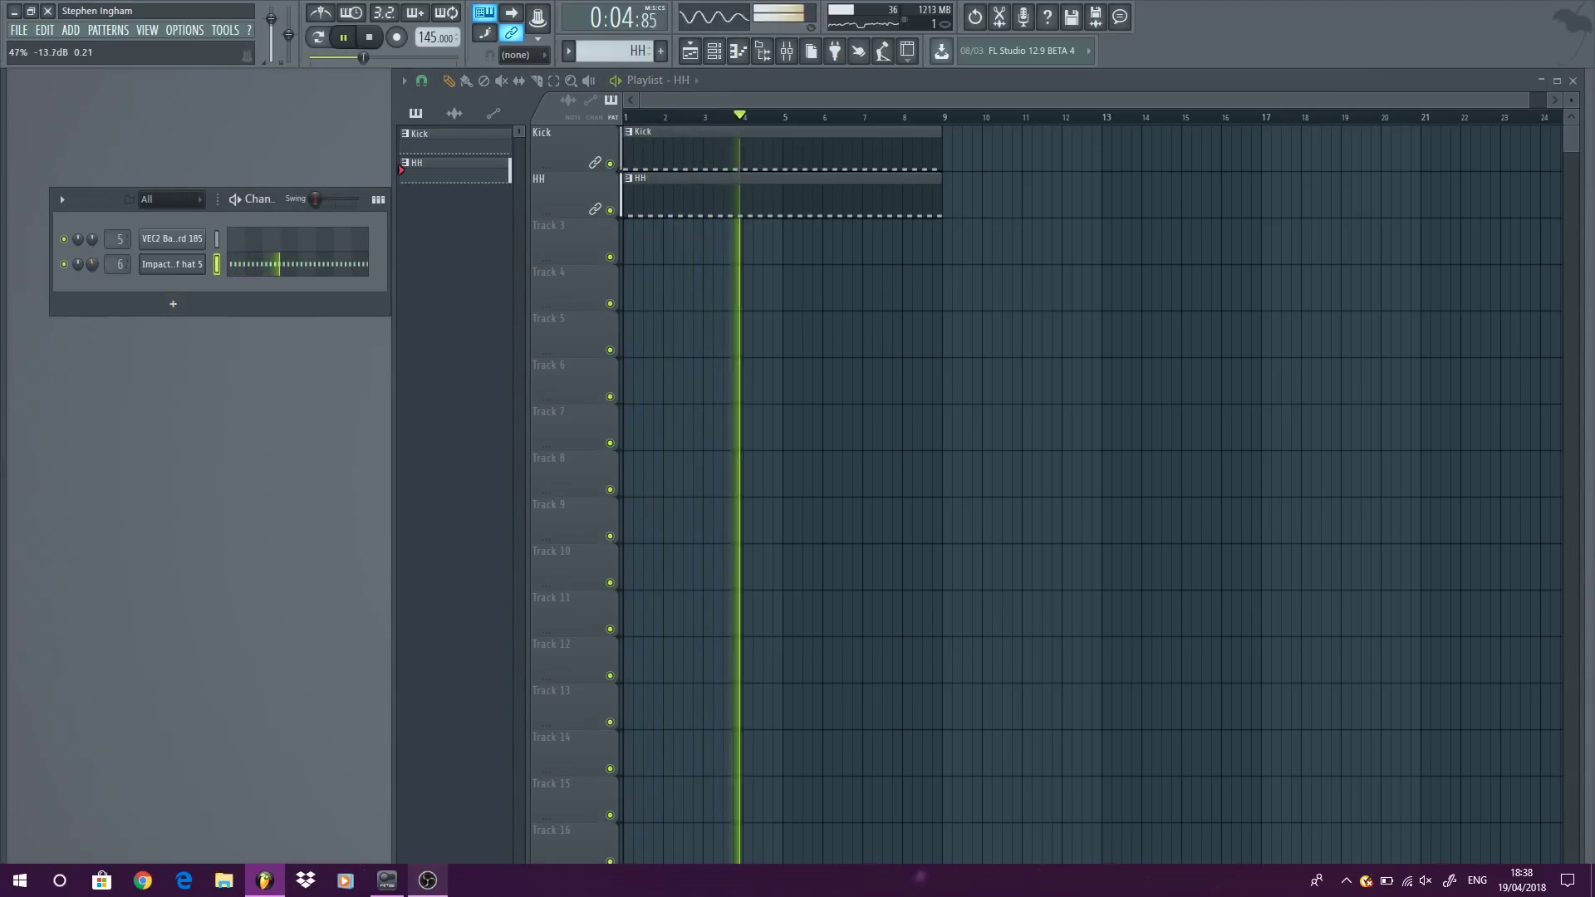
pyautogui.press('space')
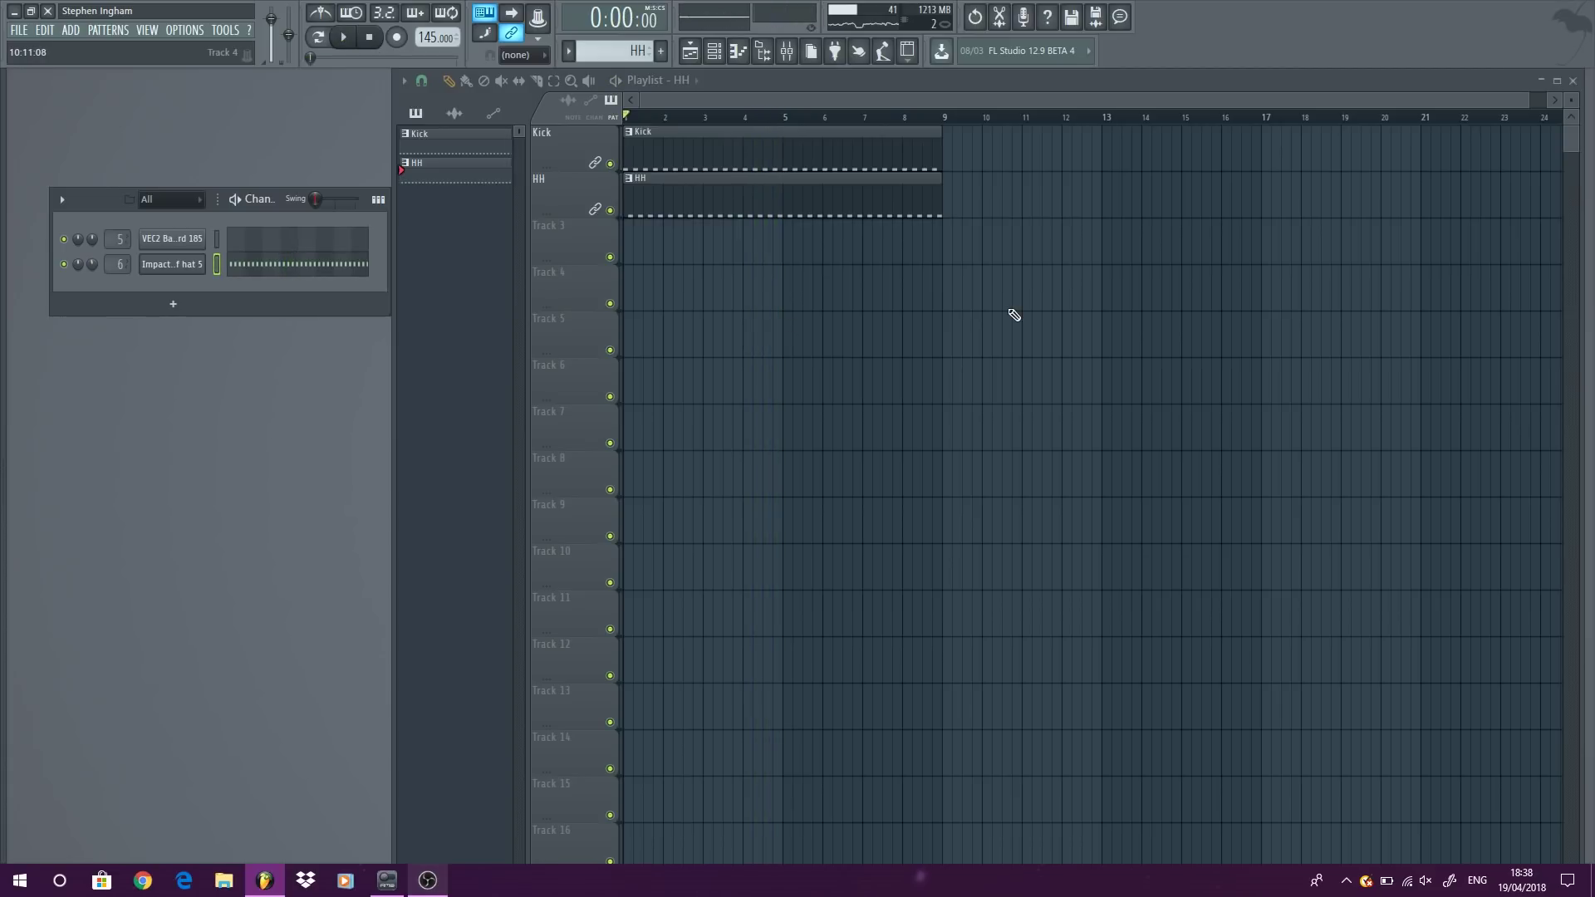
# Step: Create a new pattern named Clap and place it at the start of Track 3 in the playlist
pyautogui.press('F4')
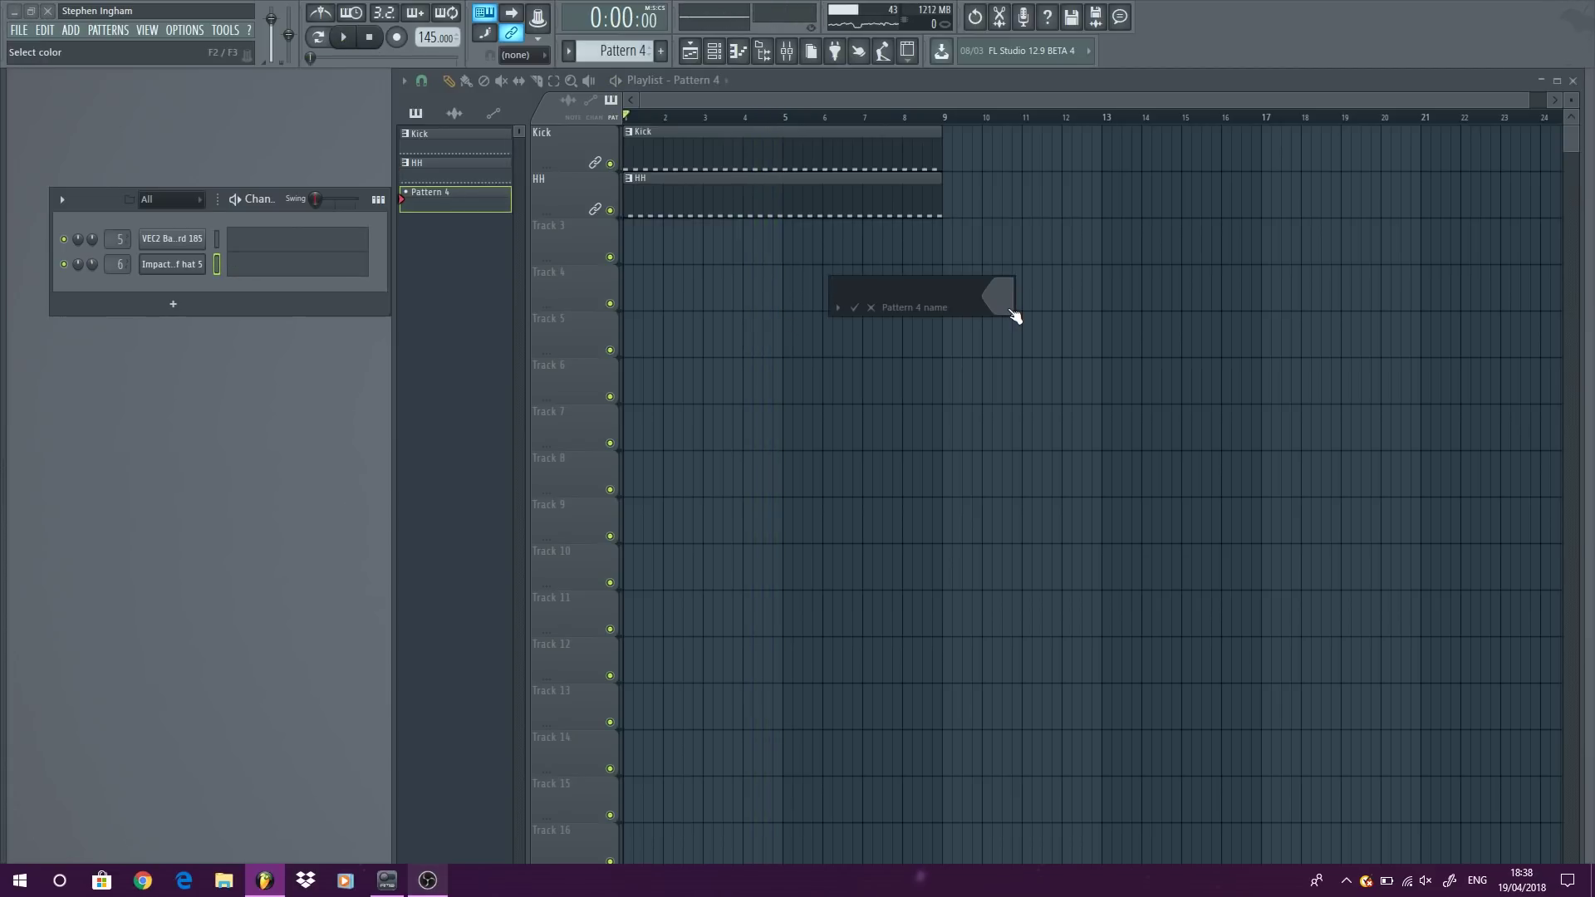
pyautogui.press('Return')
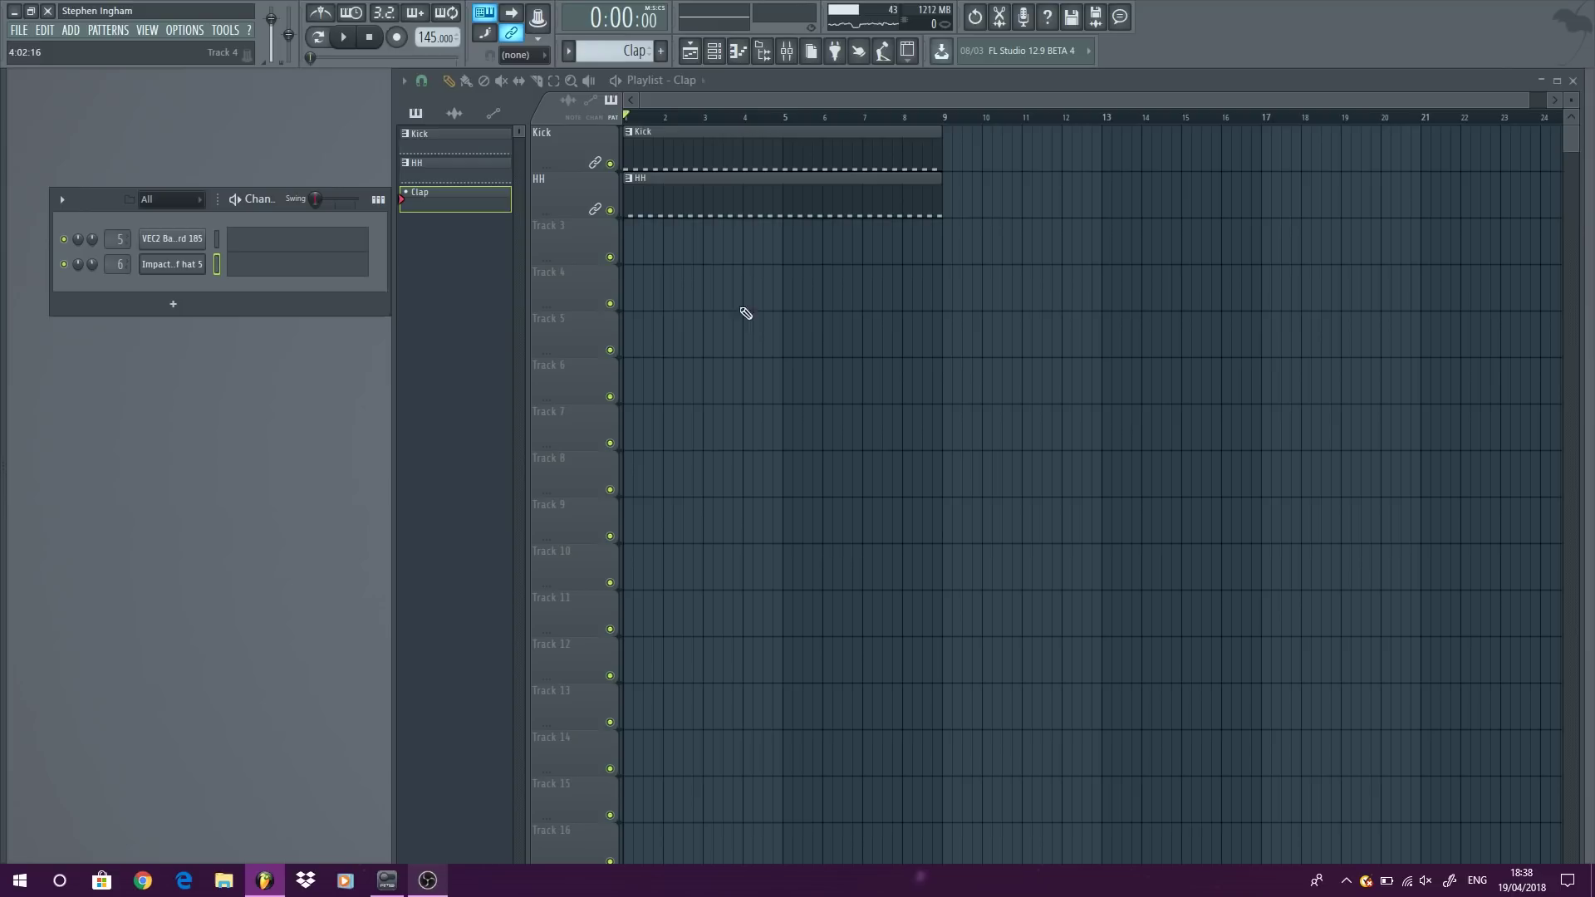
pyautogui.click(638, 253)
# Step: Clone the VEC2 Bassdrums Hard 185 kick channel and open the clone's settings
pyautogui.rightClick(193, 241)
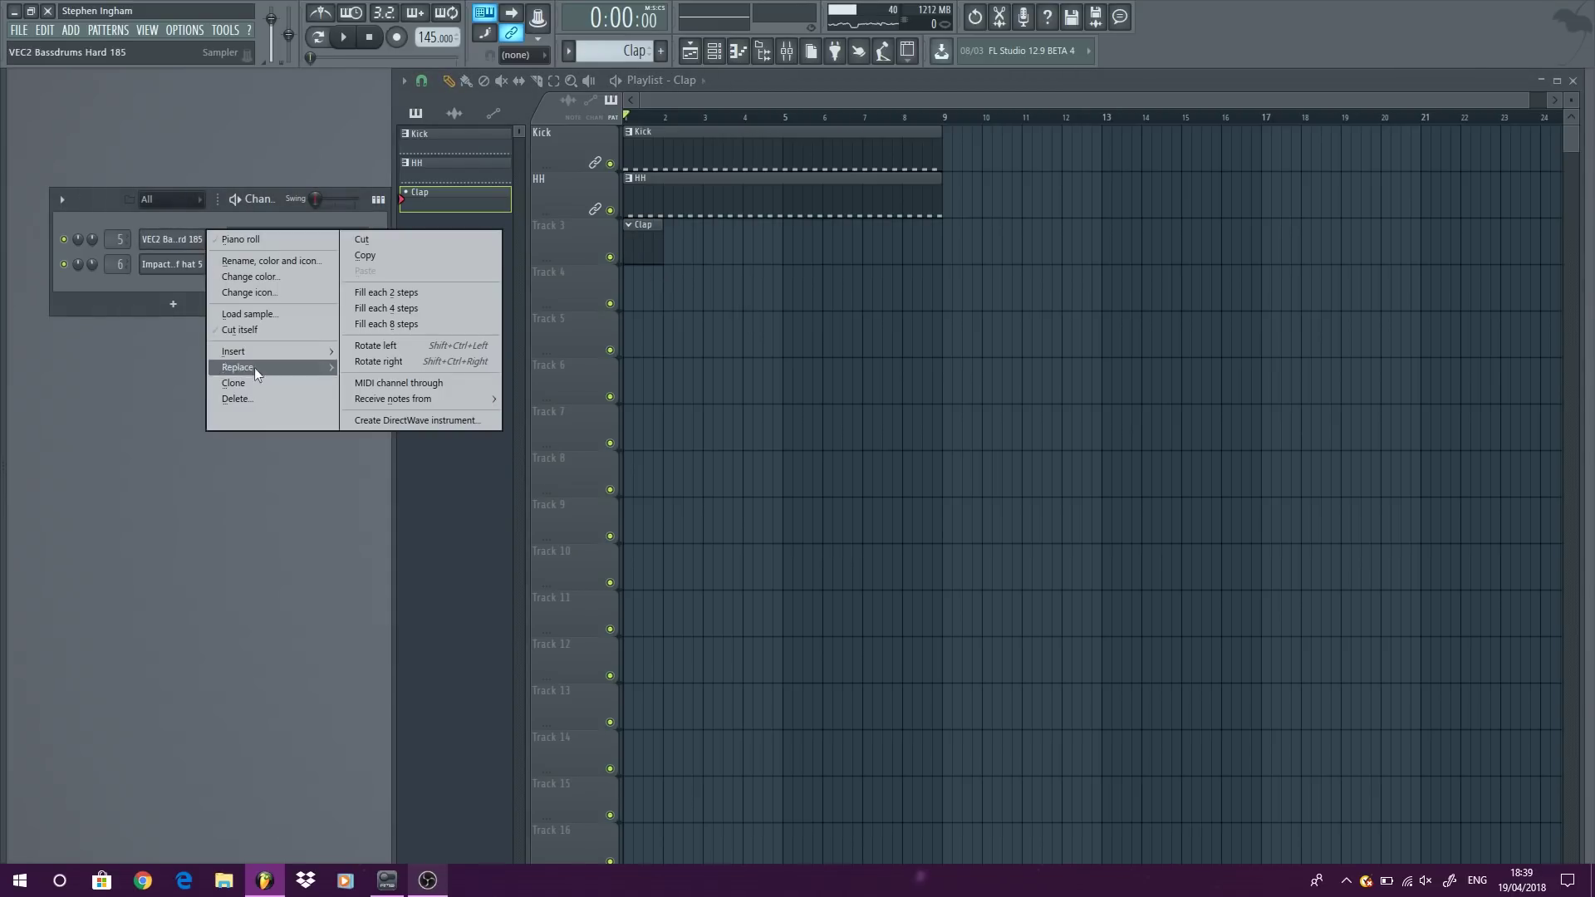
pyautogui.click(265, 384)
pyautogui.click(172, 264)
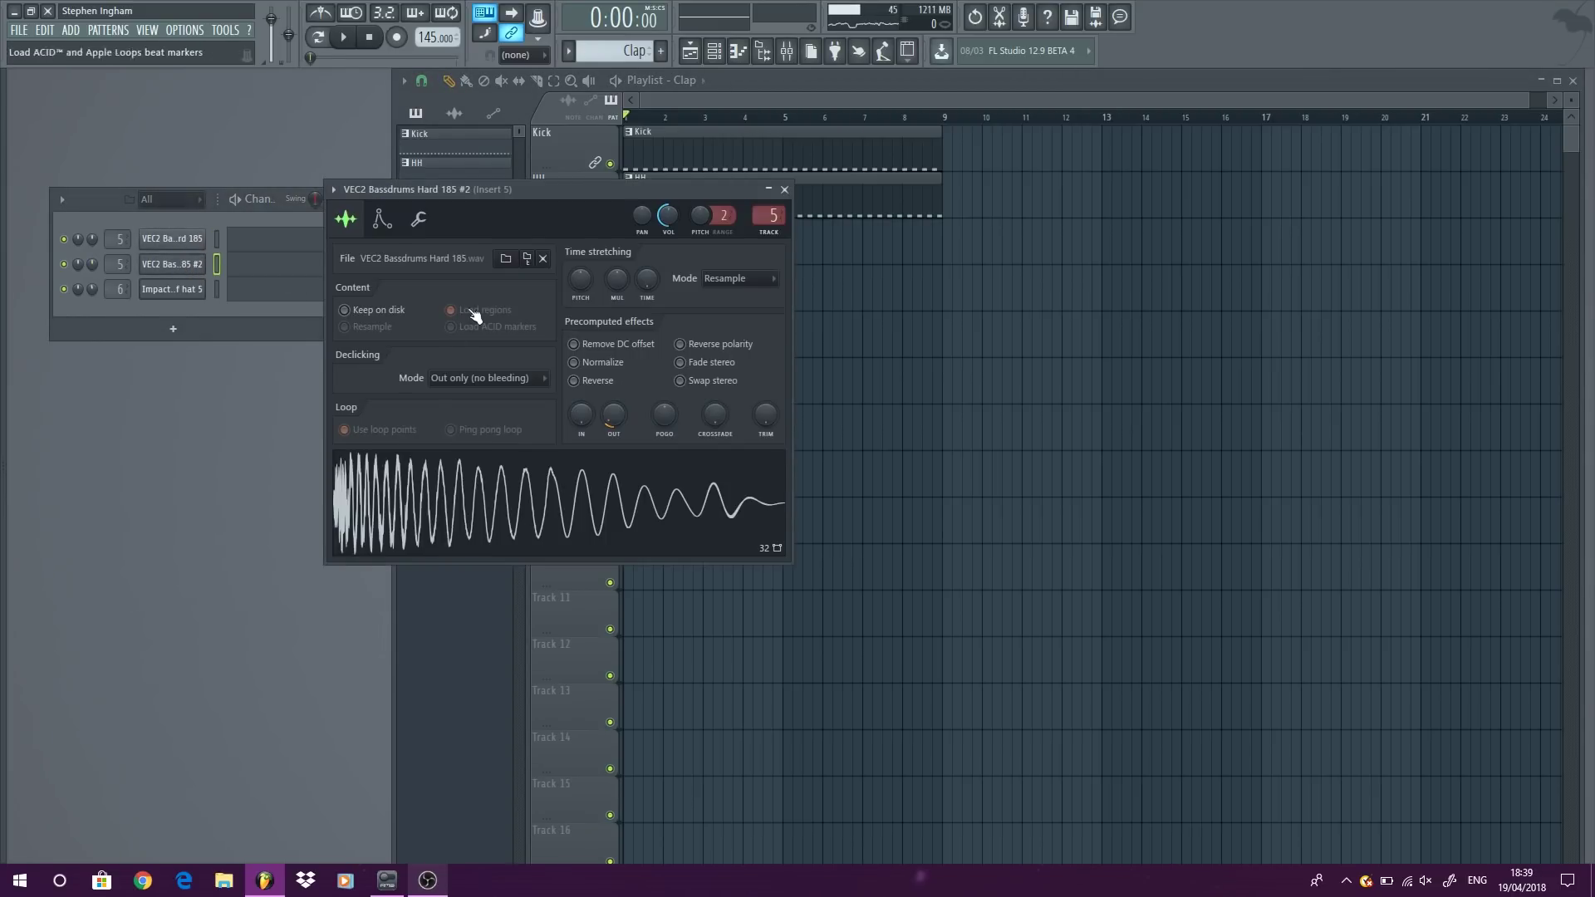
# Step: Replace the cloned channel's sample with VEC2 Claps 006.wav and route the channel to mixer track 7
pyautogui.click(504, 259)
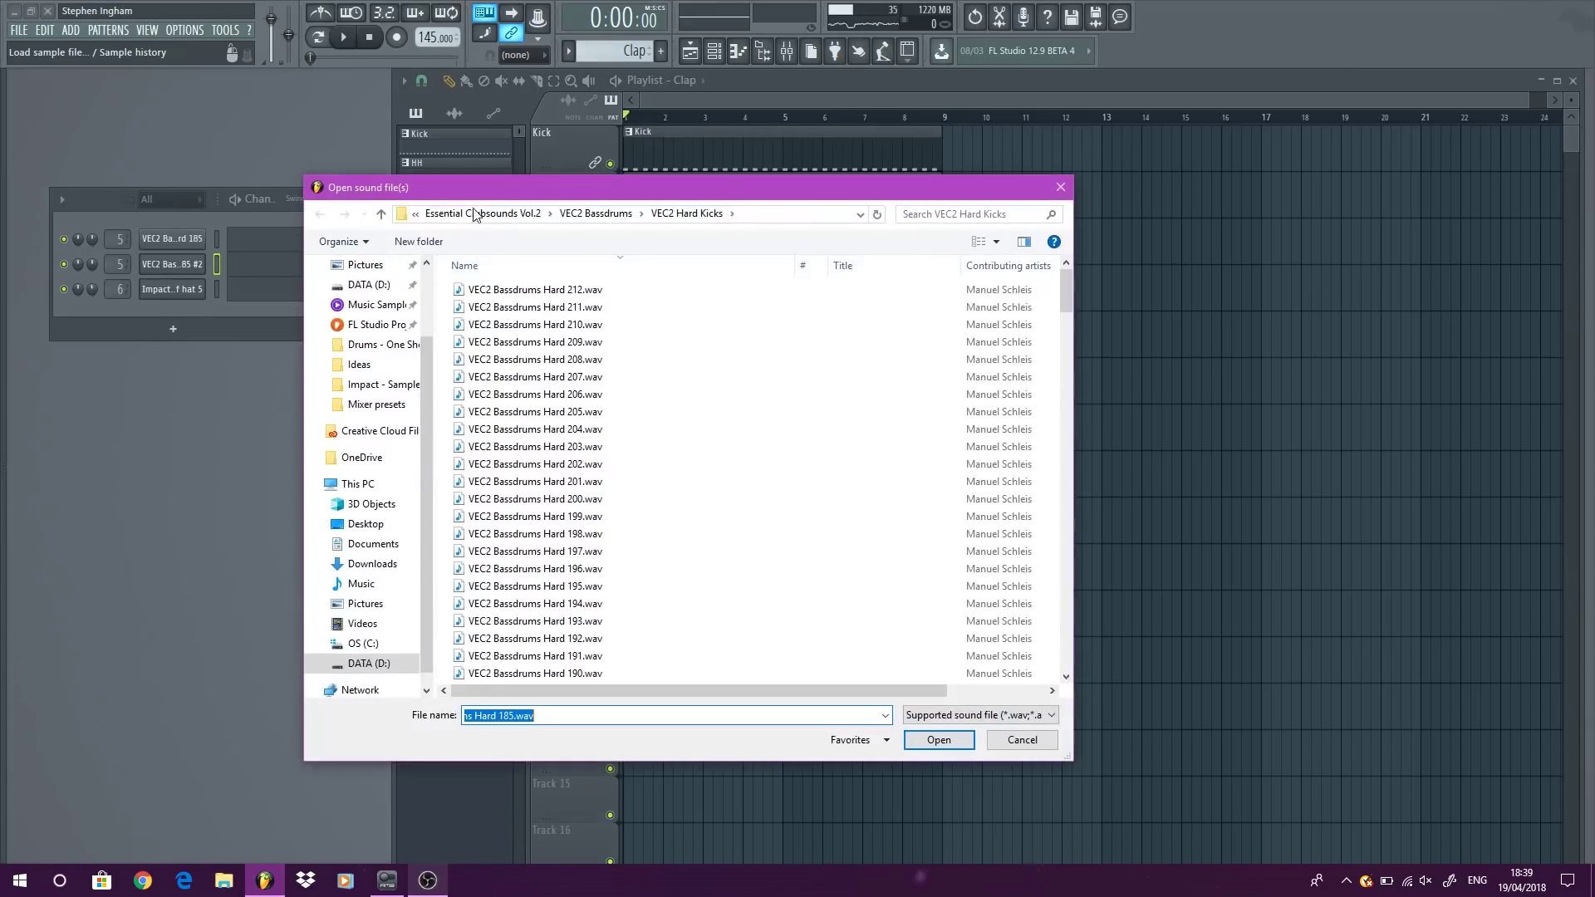
pyautogui.click(382, 214)
pyautogui.click(382, 215)
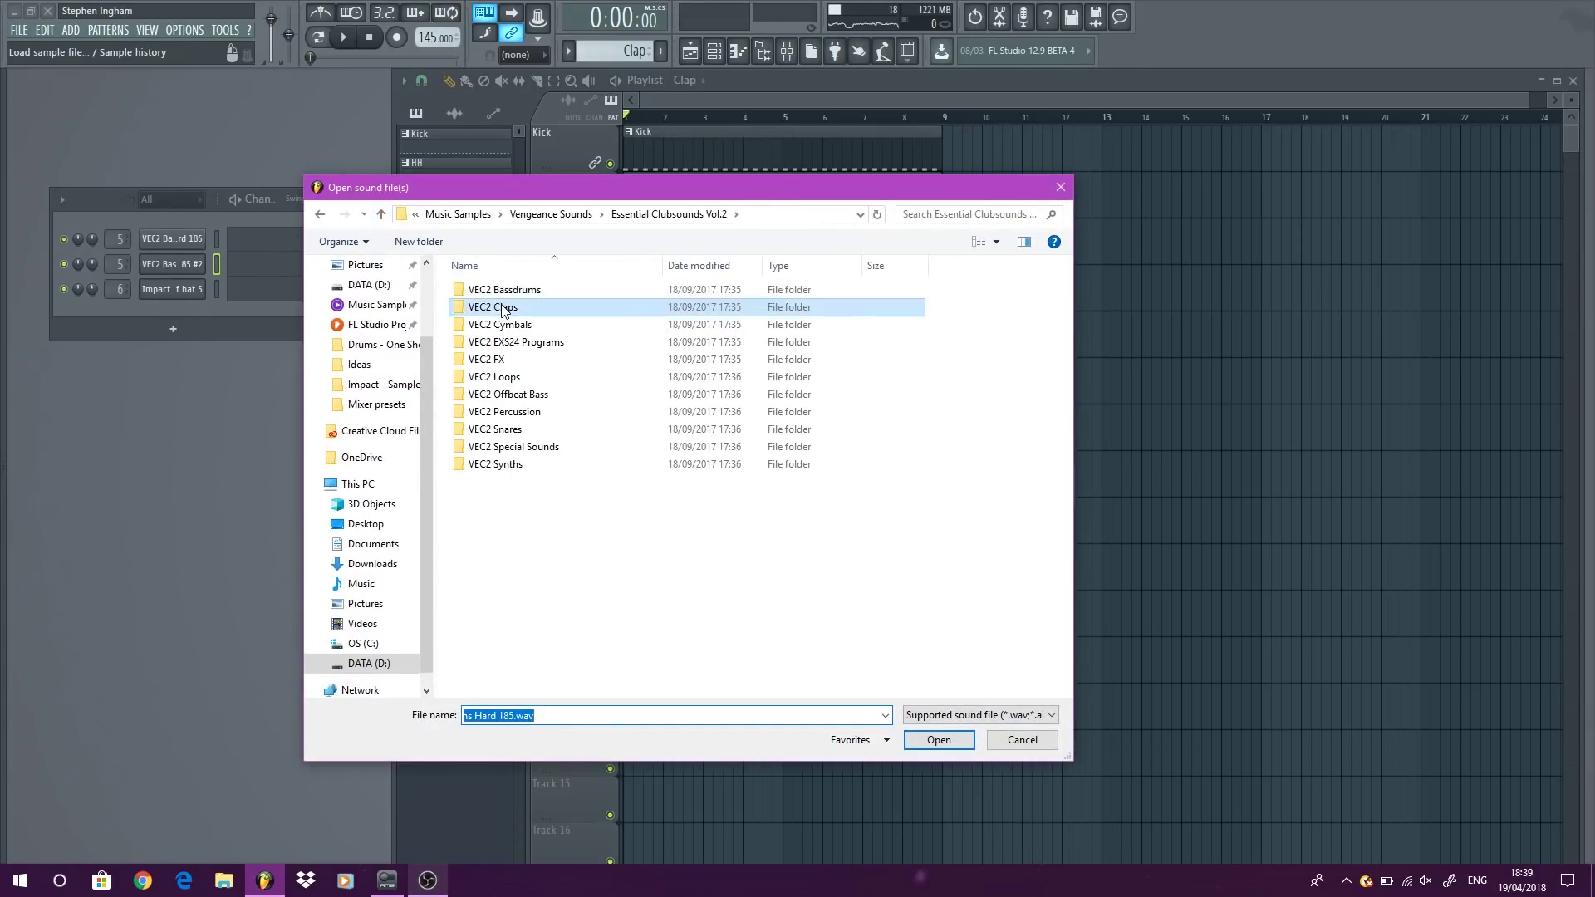
pyautogui.doubleClick(498, 307)
pyautogui.doubleClick(536, 425)
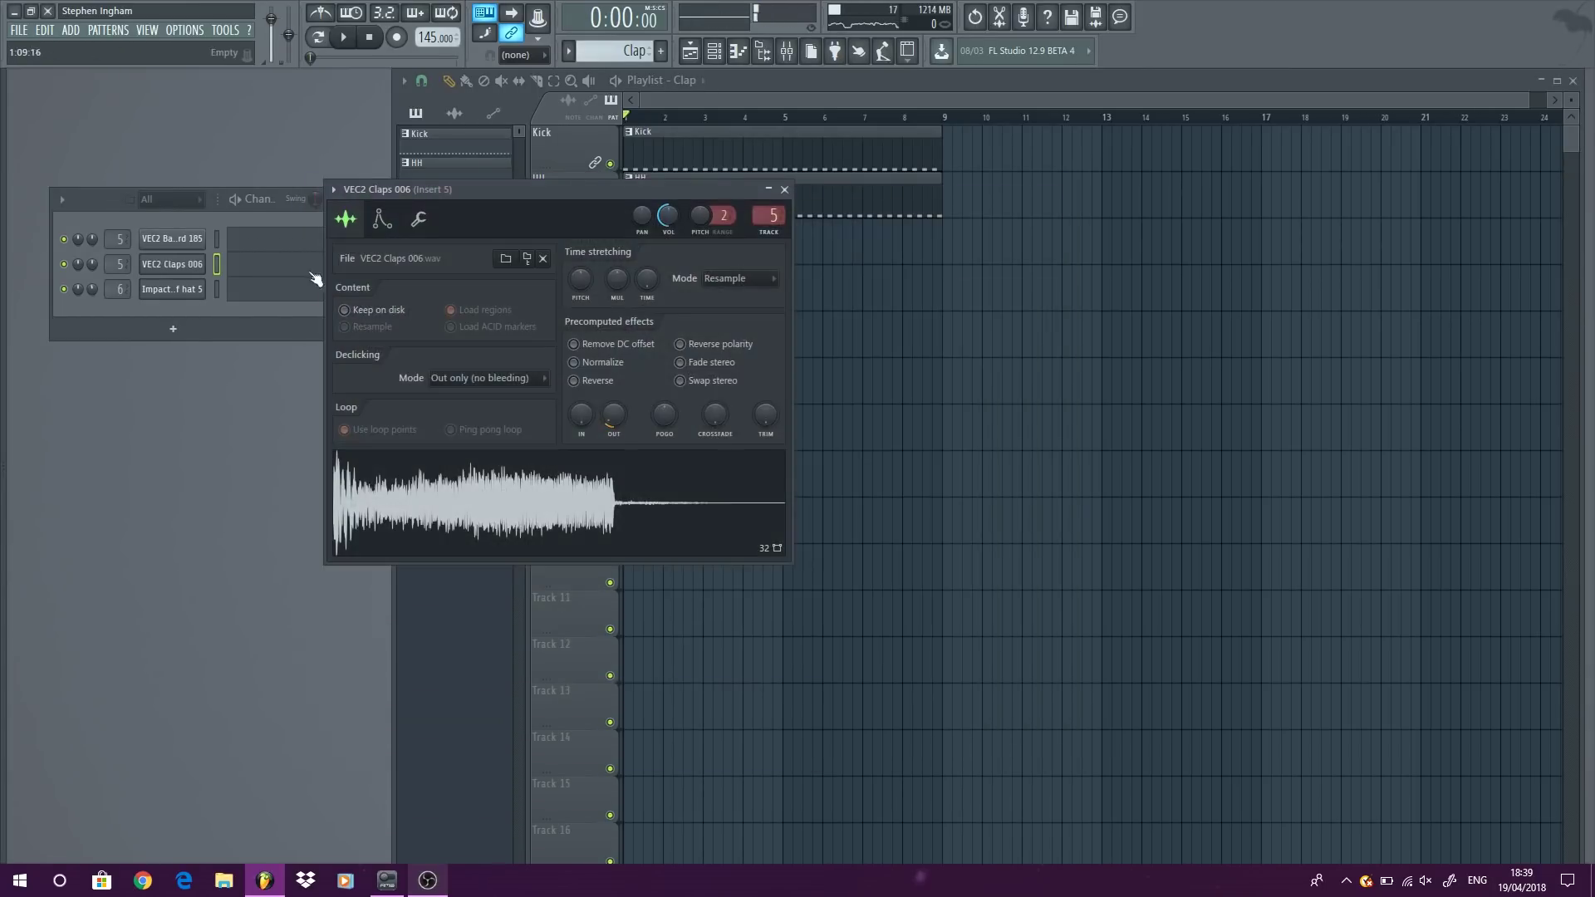
pyautogui.moveTo(112, 268); pyautogui.dragTo(112, 259)
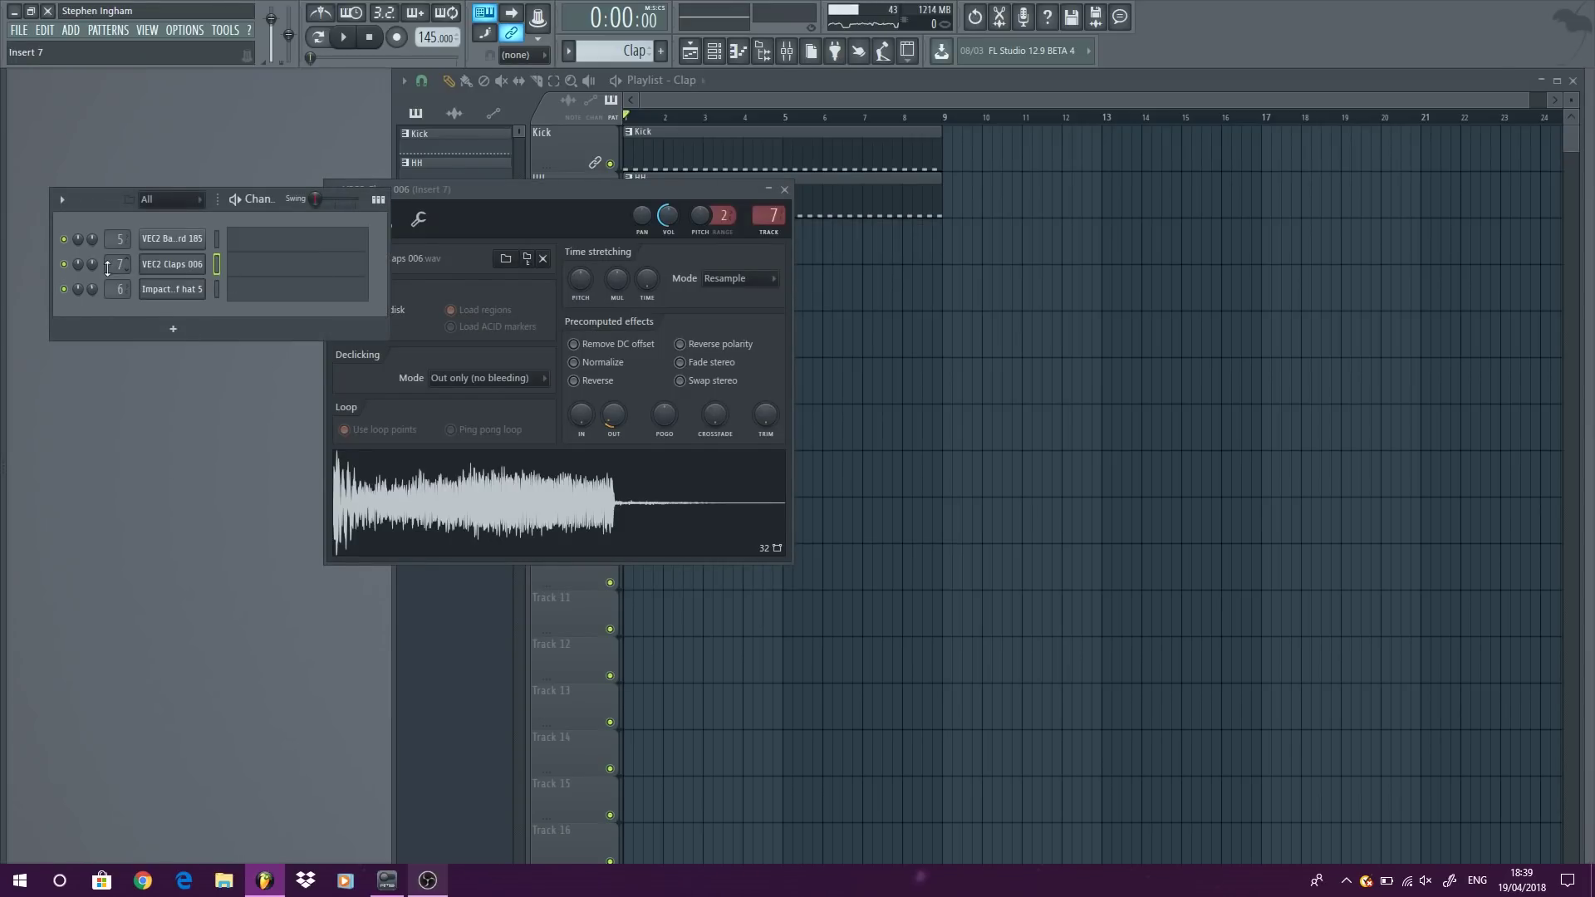
# Step: Fill eight bars of the clap's piano roll with C5 notes on beats 2 and 4 of every bar, then close it
pyautogui.rightClick(209, 267)
pyautogui.click(226, 266)
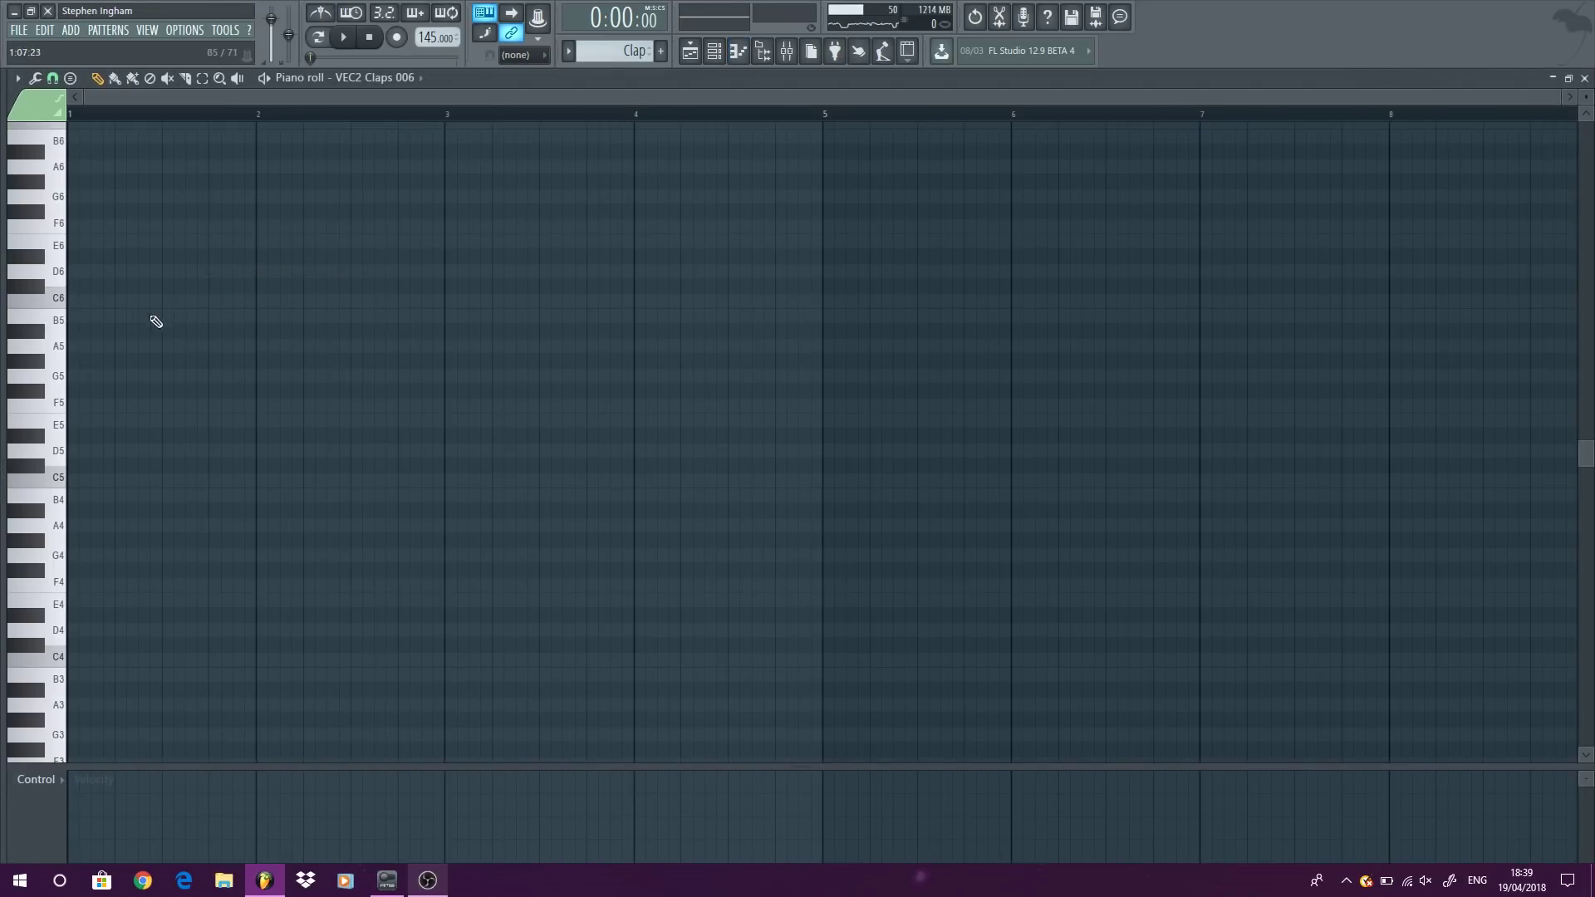
pyautogui.click(126, 480)
pyautogui.click(221, 480)
pyautogui.hotkey('ctrl', 'a')
pyautogui.moveTo(121, 481); pyautogui.dragTo(310, 480)
pyautogui.hotkey('ctrl', 'a')
pyautogui.moveTo(126, 479); pyautogui.dragTo(504, 466)
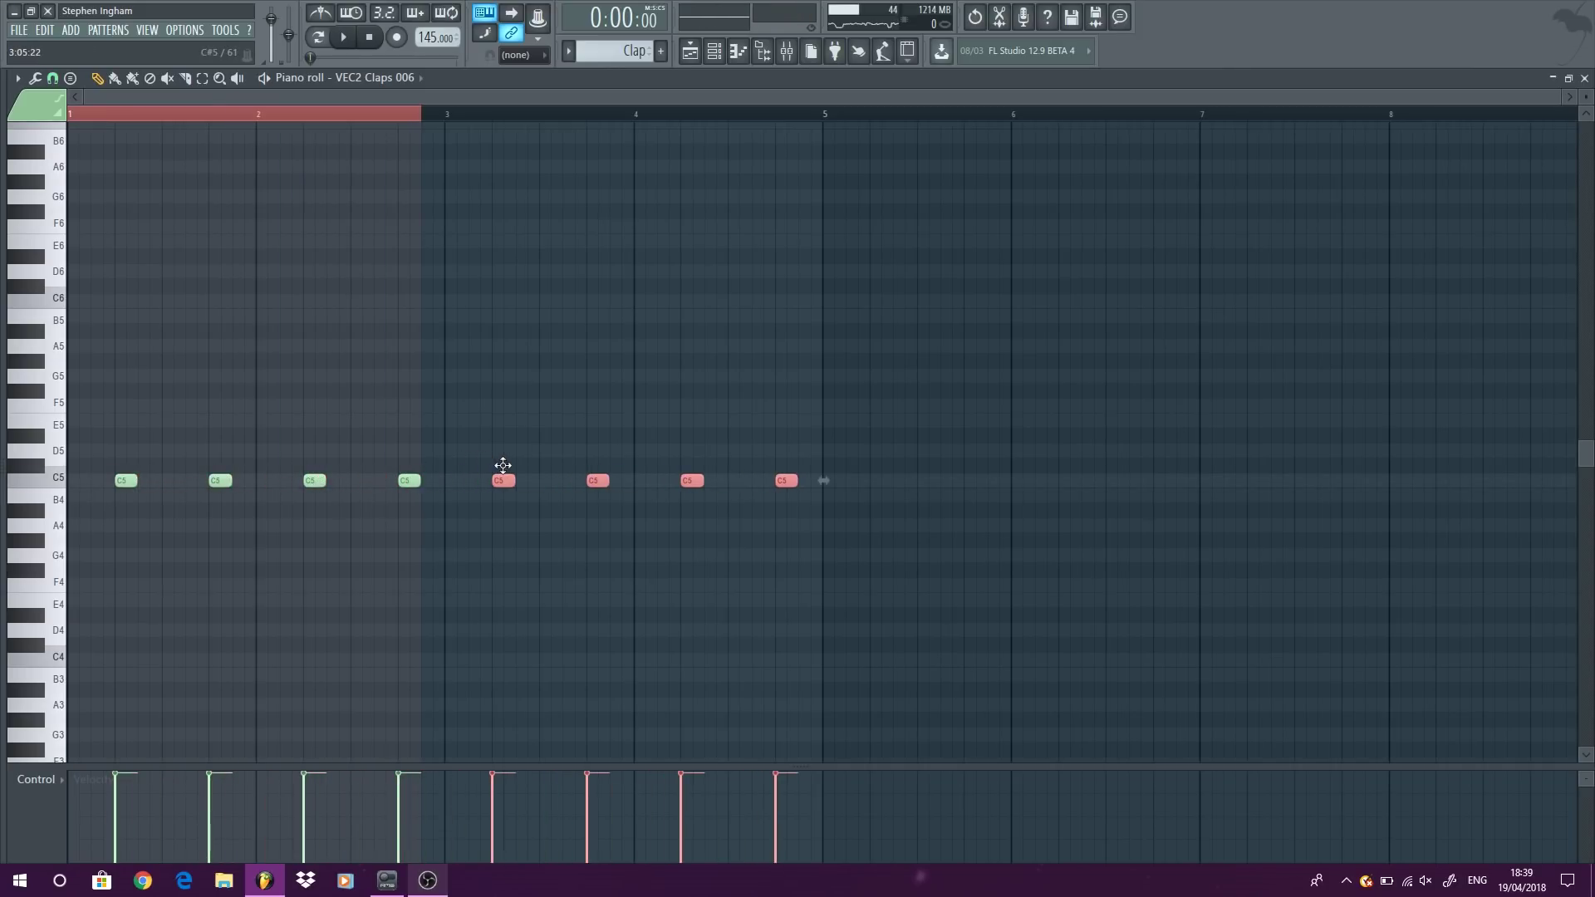
pyautogui.hotkey('ctrl', 'a')
pyautogui.moveTo(126, 481); pyautogui.dragTo(884, 452)
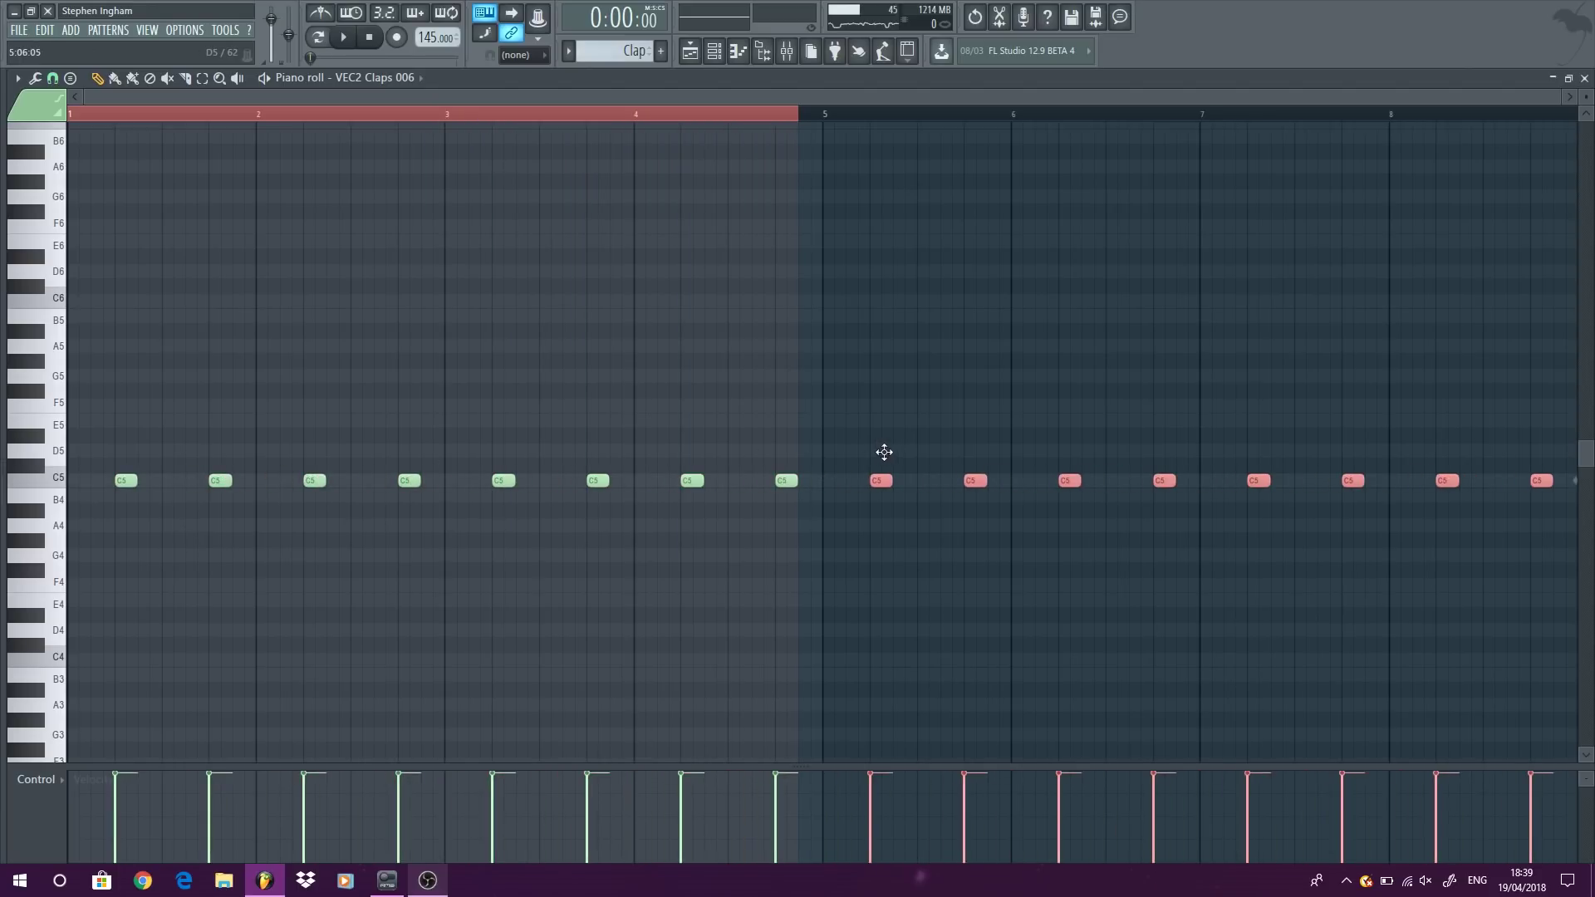
pyautogui.click(1584, 77)
# Step: Lock playlist Track 3 to its Clap content and move the clap channel below the hi-hat while briefly playing the song
pyautogui.click(612, 277)
pyautogui.rightClick(565, 227)
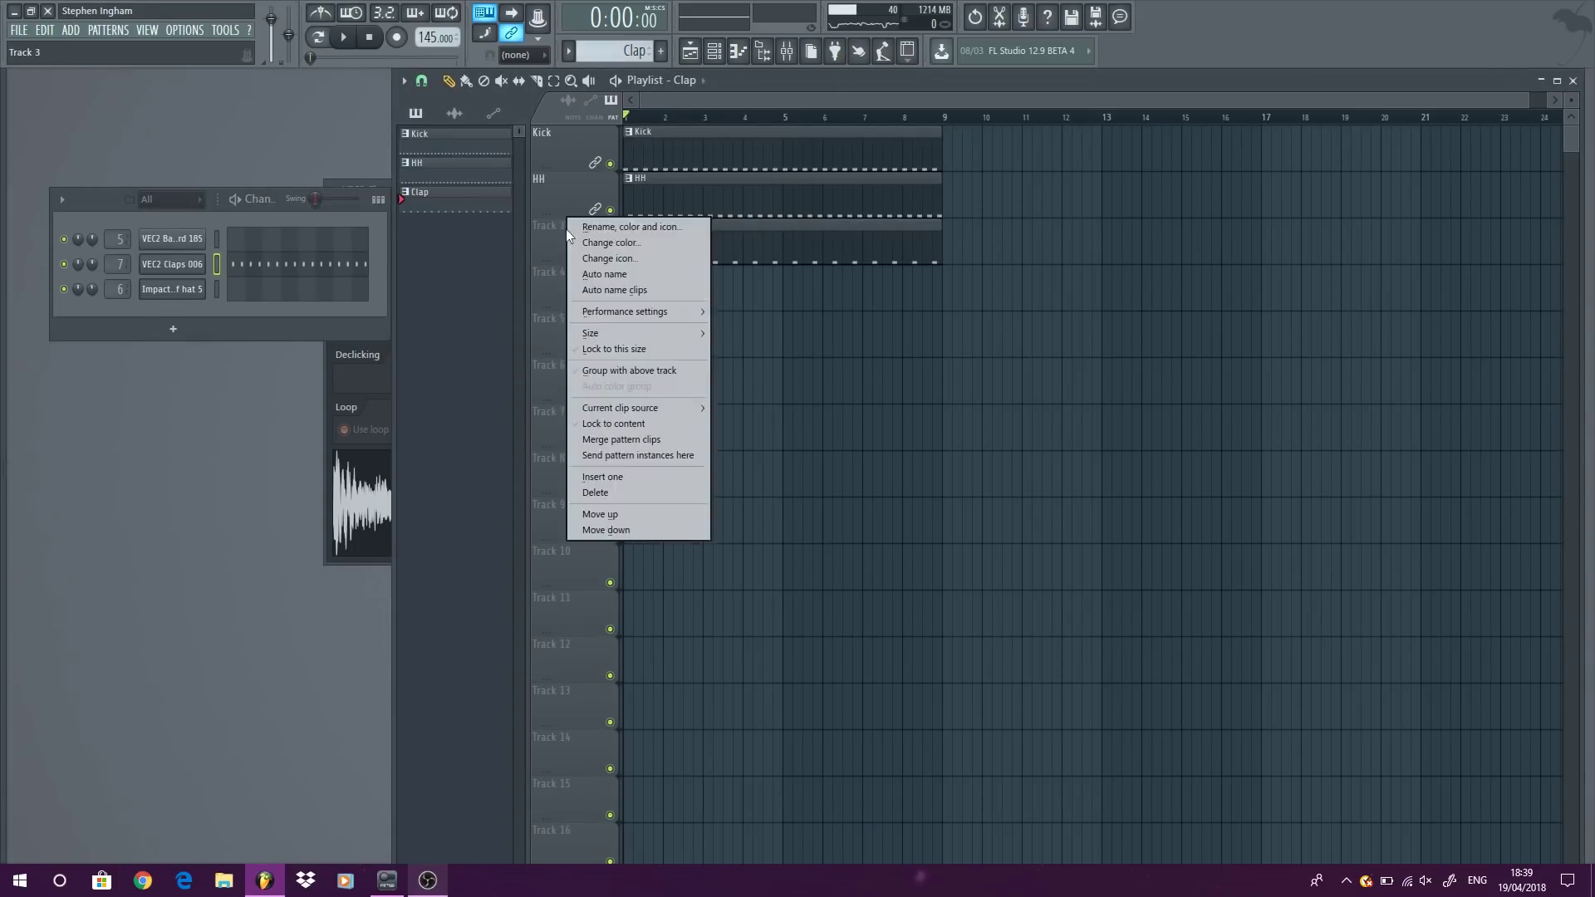
pyautogui.click(638, 424)
pyautogui.press('space')
pyautogui.hotkey('alt', 'Down')
pyautogui.press('space')
# Step: Load FabFilter Pro-Q 2 into slot 2 of the clap's mixer track, Insert 7
pyautogui.doubleClick(120, 289)
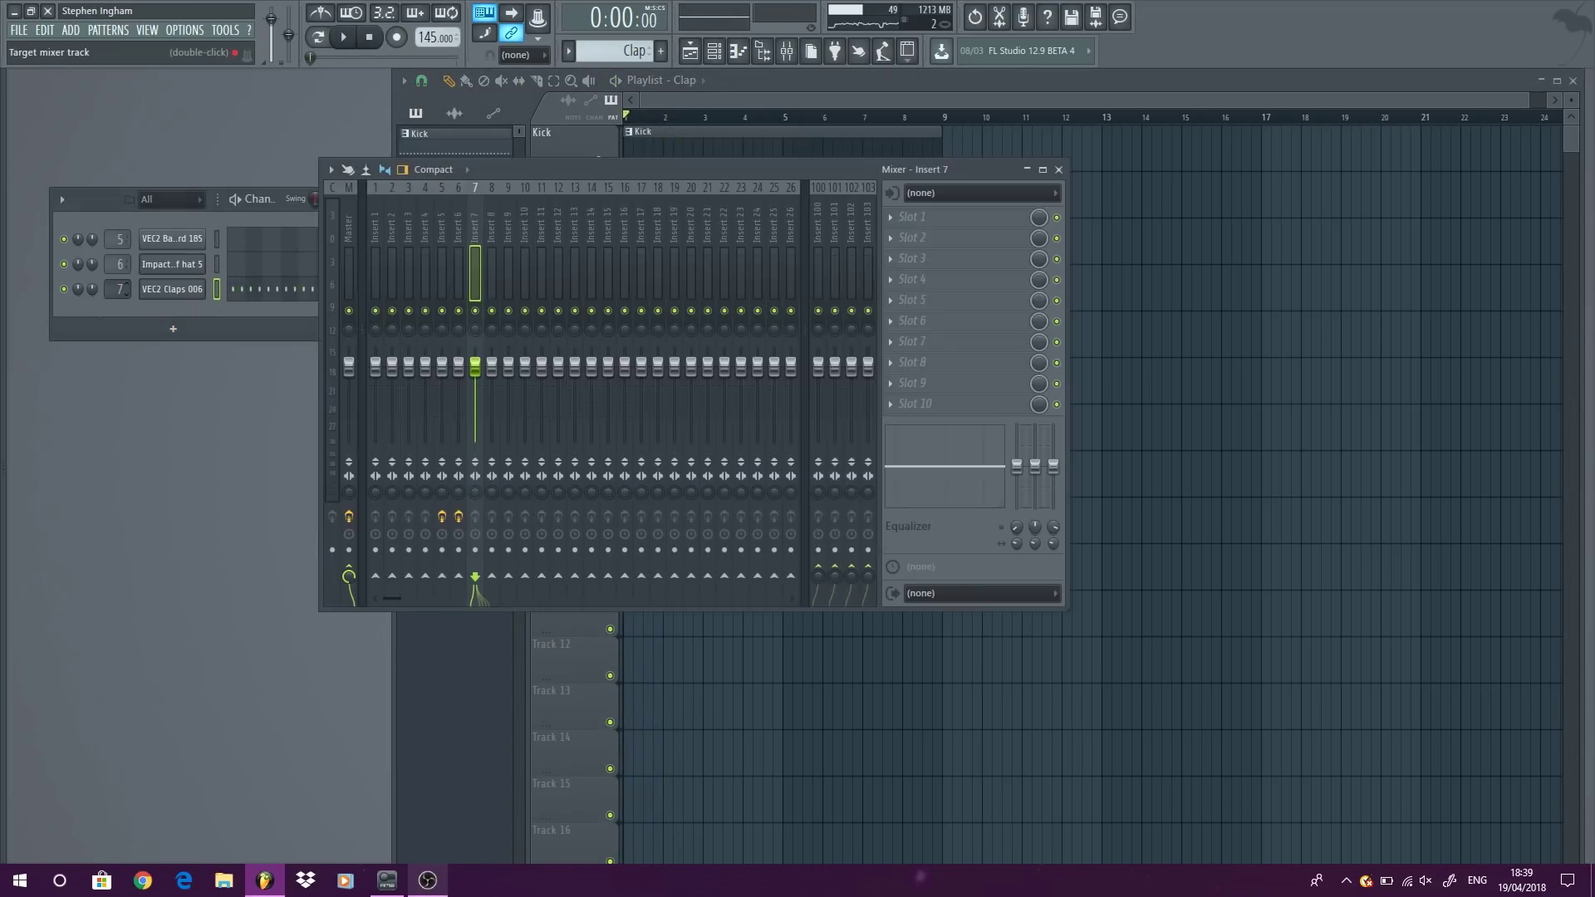
pyautogui.click(947, 247)
pyautogui.moveTo(1159, 376)
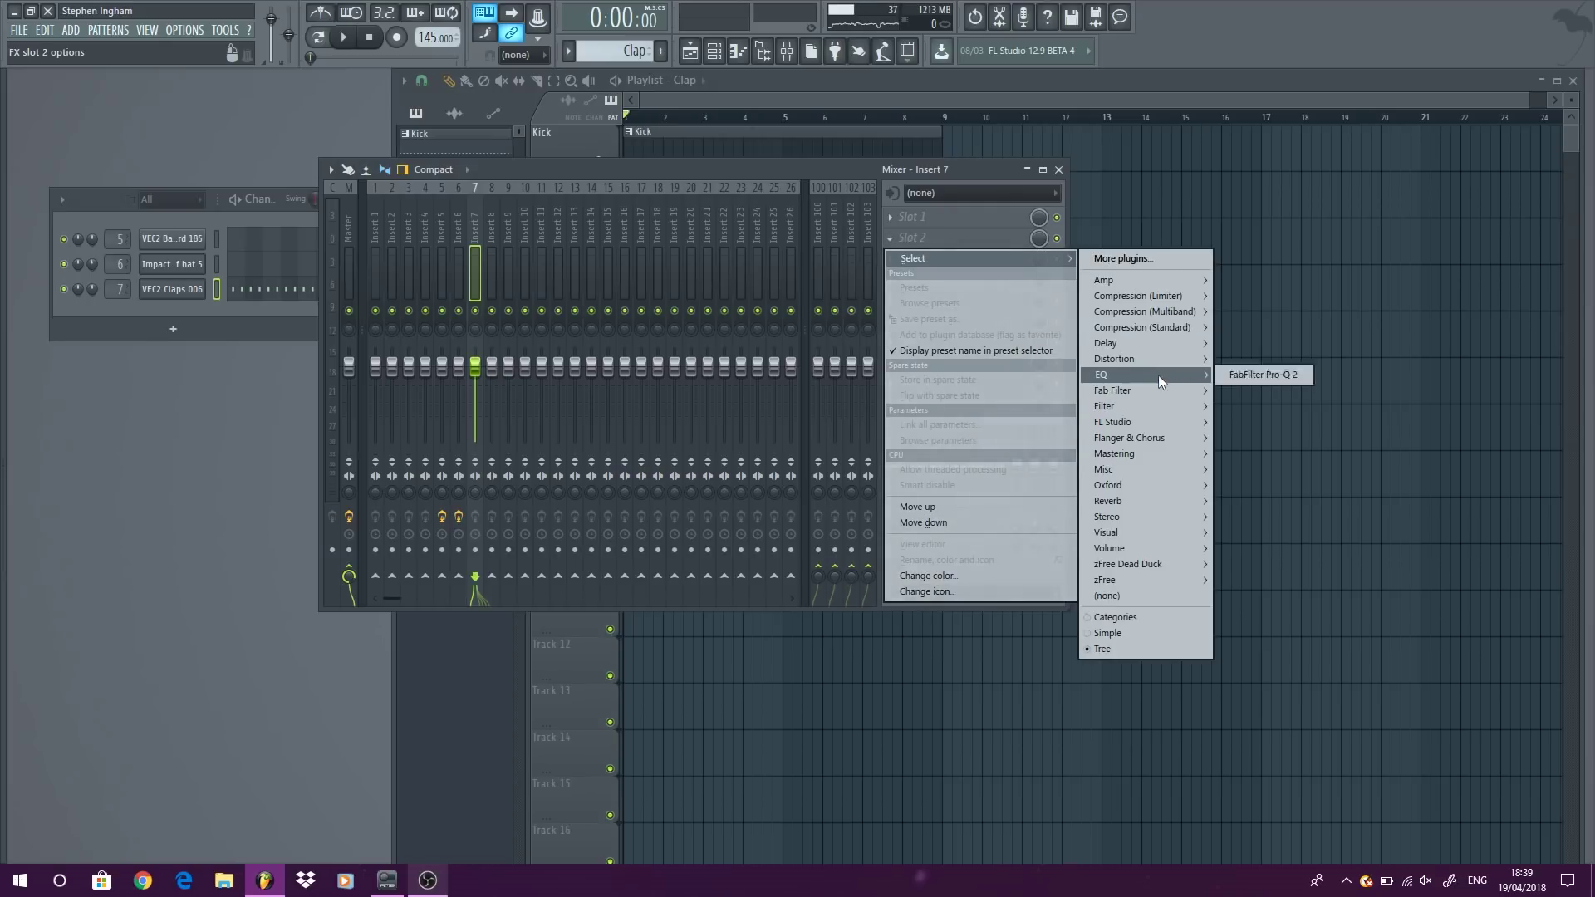
pyautogui.click(1241, 374)
# Step: During playback, give the clap a 96 dB/oct low cut at about 187 Hz and a bell boost of about 1.5 dB near 7.5 kHz
pyautogui.press('space')
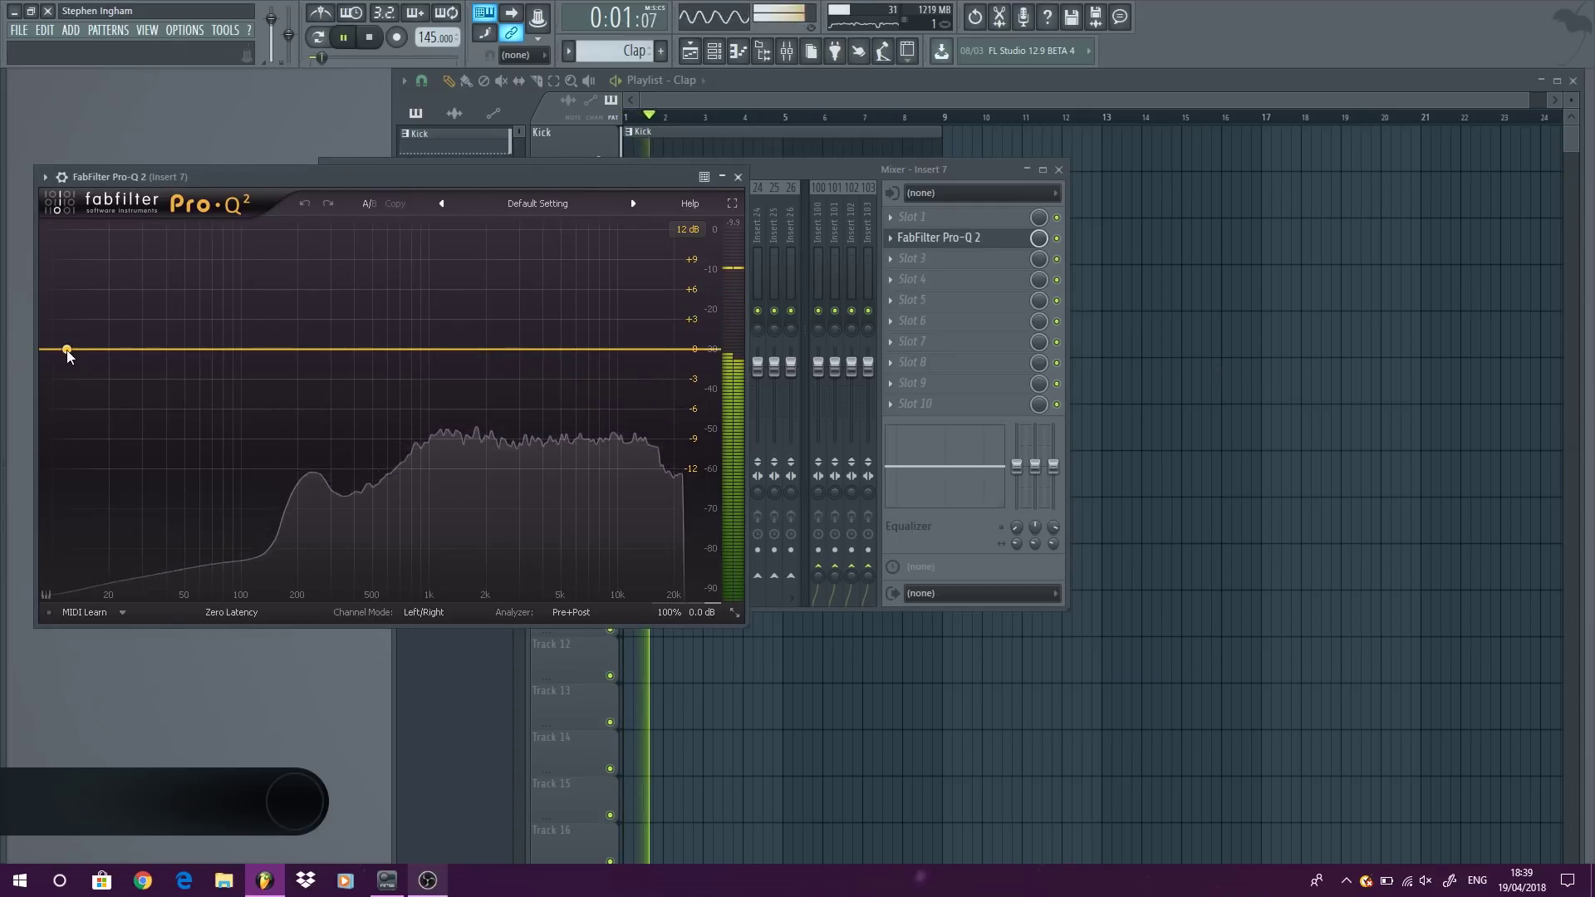
pyautogui.click(66, 350)
pyautogui.moveTo(67, 350); pyautogui.dragTo(291, 366)
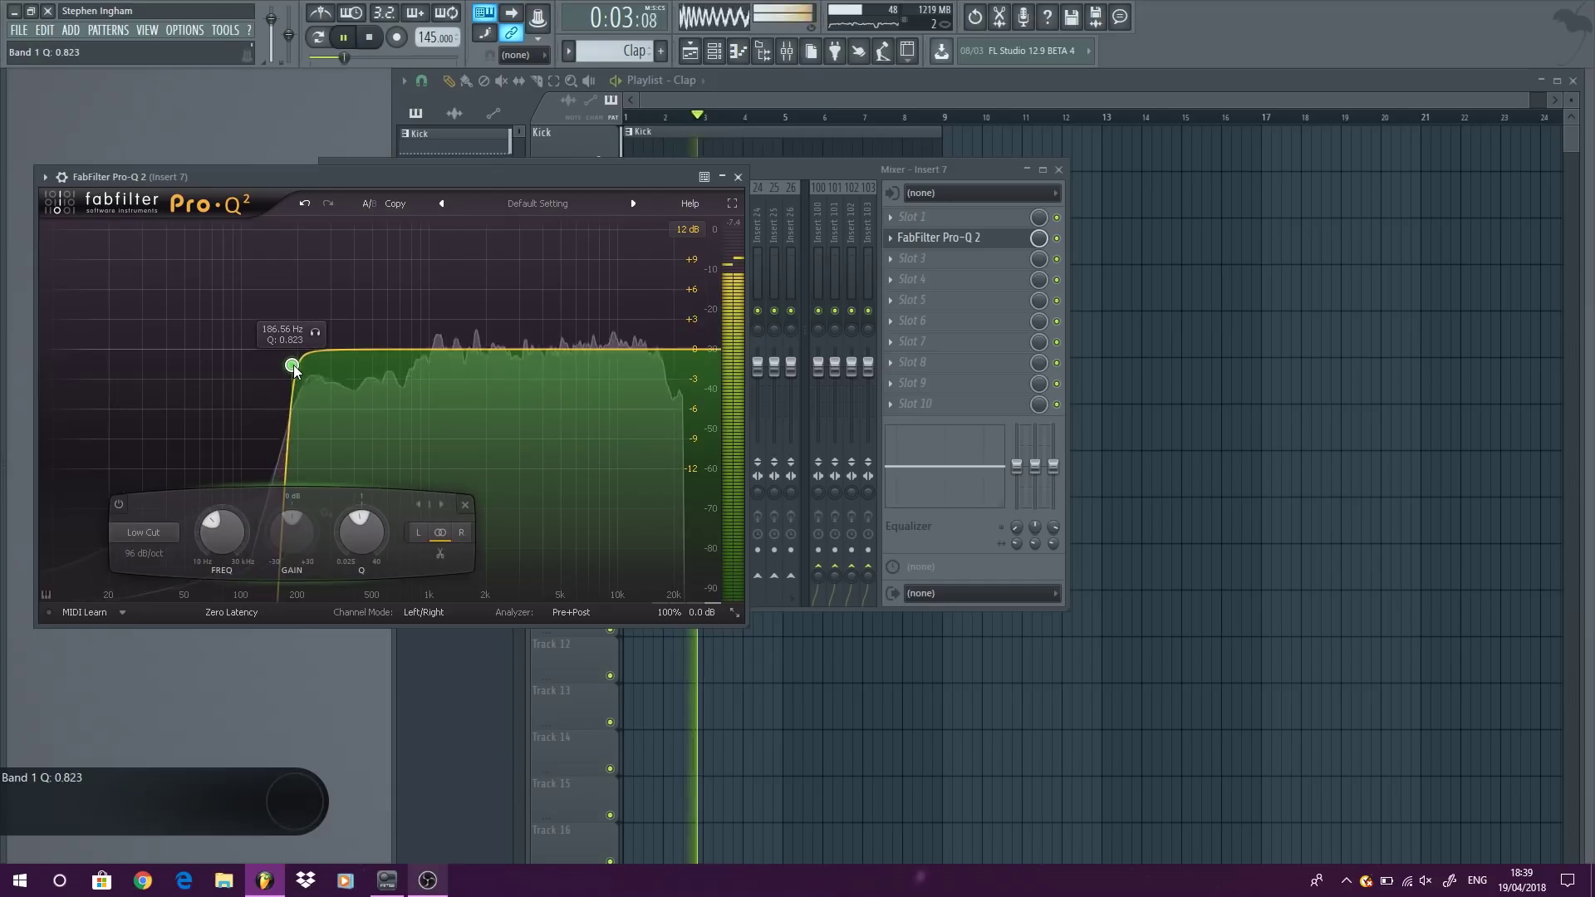
pyautogui.moveTo(573, 355); pyautogui.dragTo(594, 337)
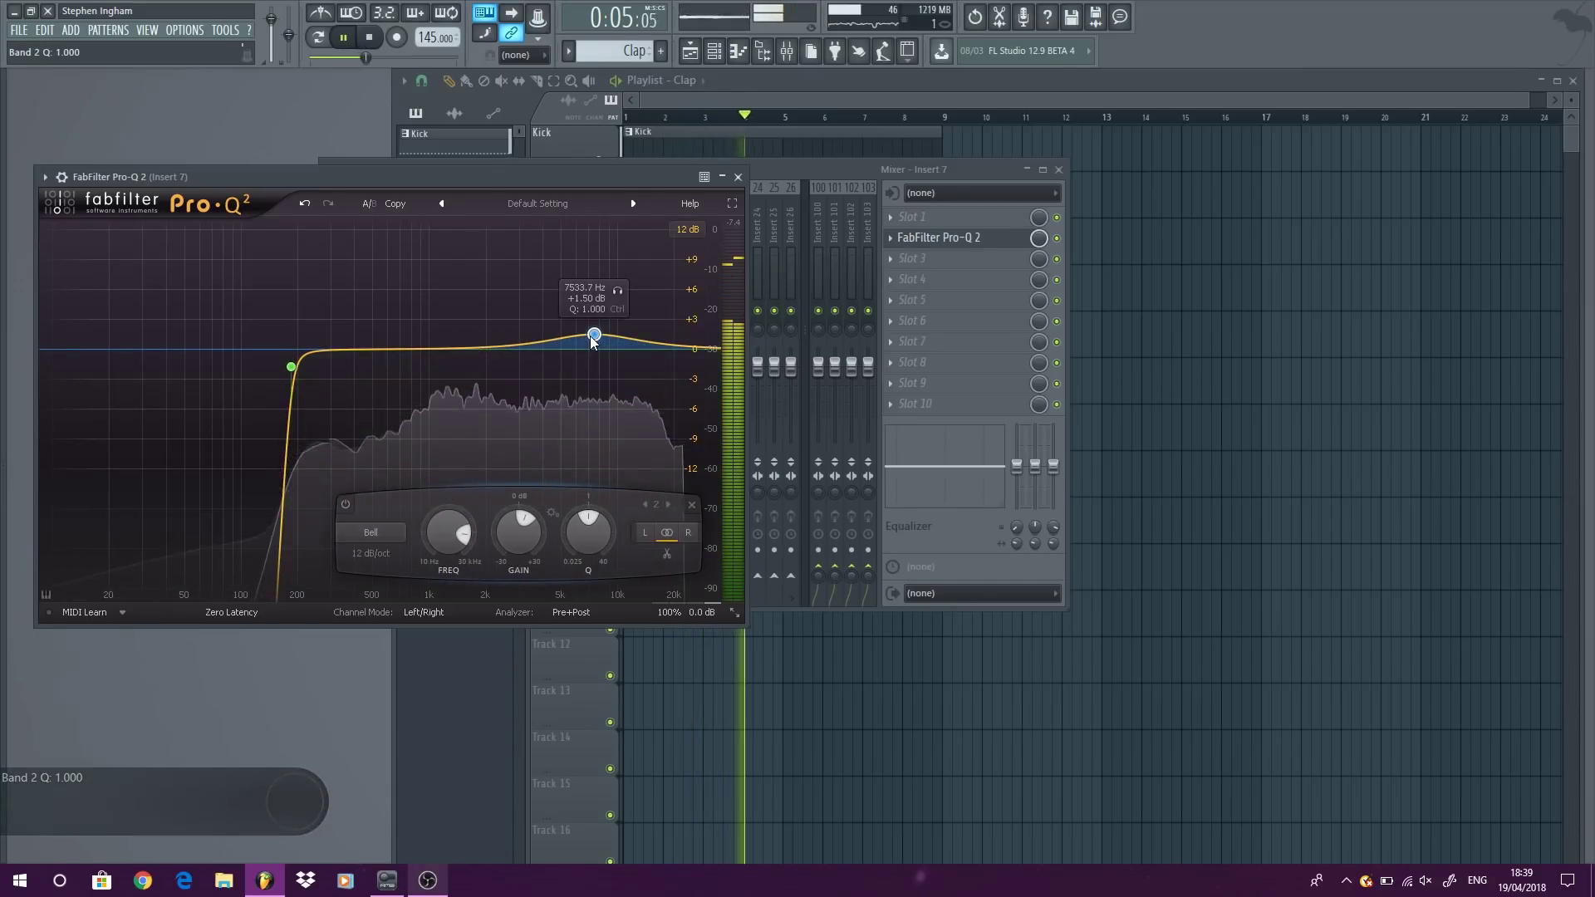
pyautogui.click(738, 177)
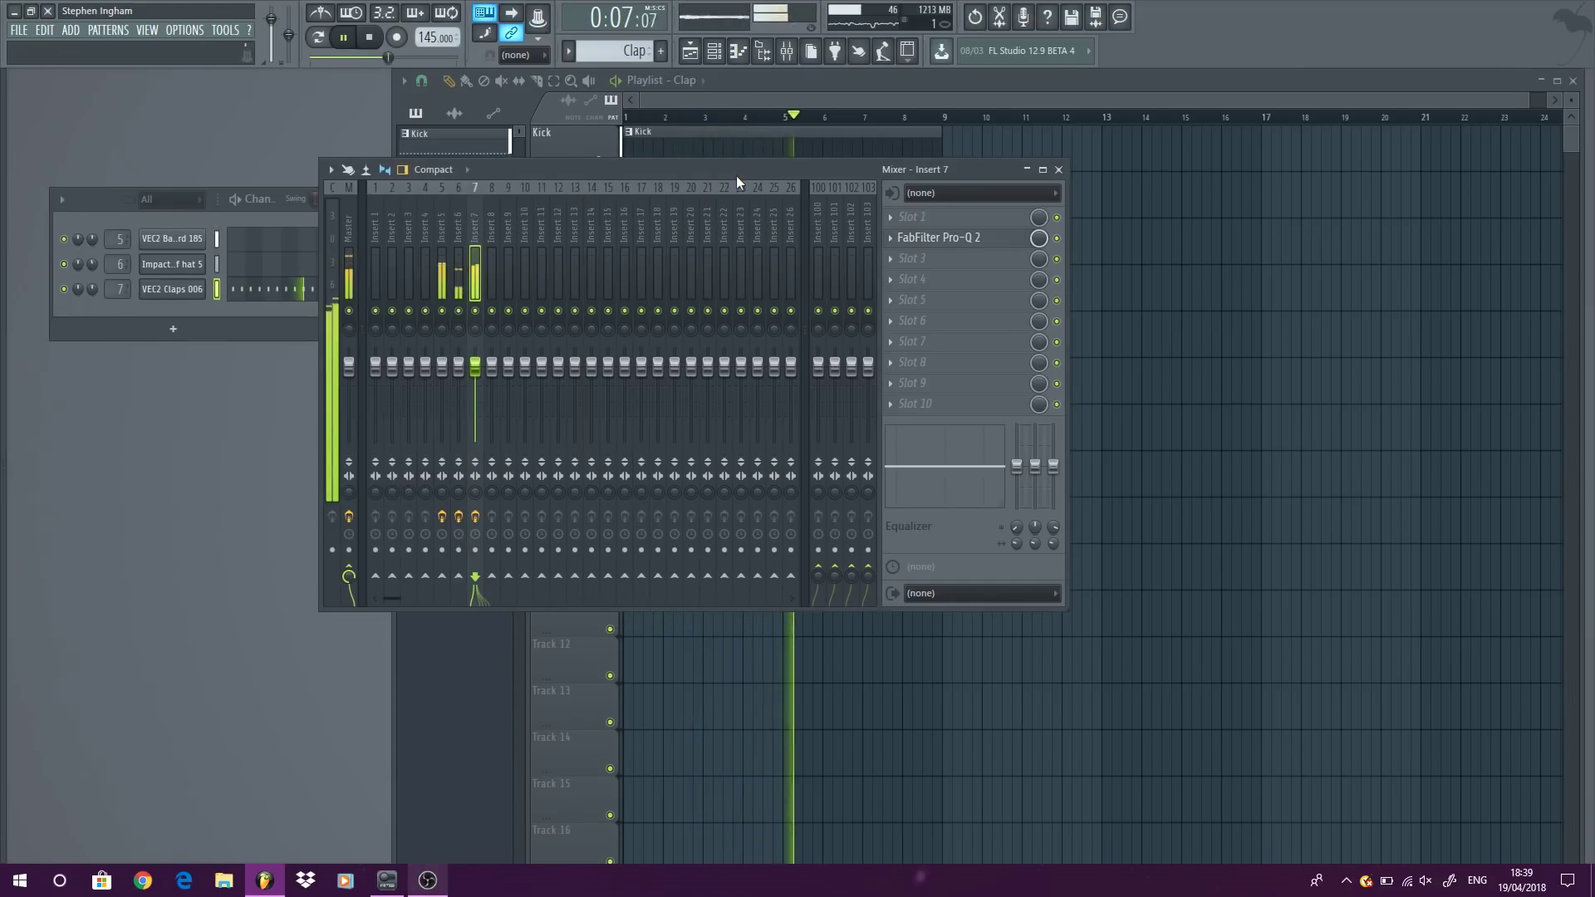
pyautogui.press('space')
# Step: Load Fruity Reeverb 2 into slot 3 of Insert 7
pyautogui.click(932, 257)
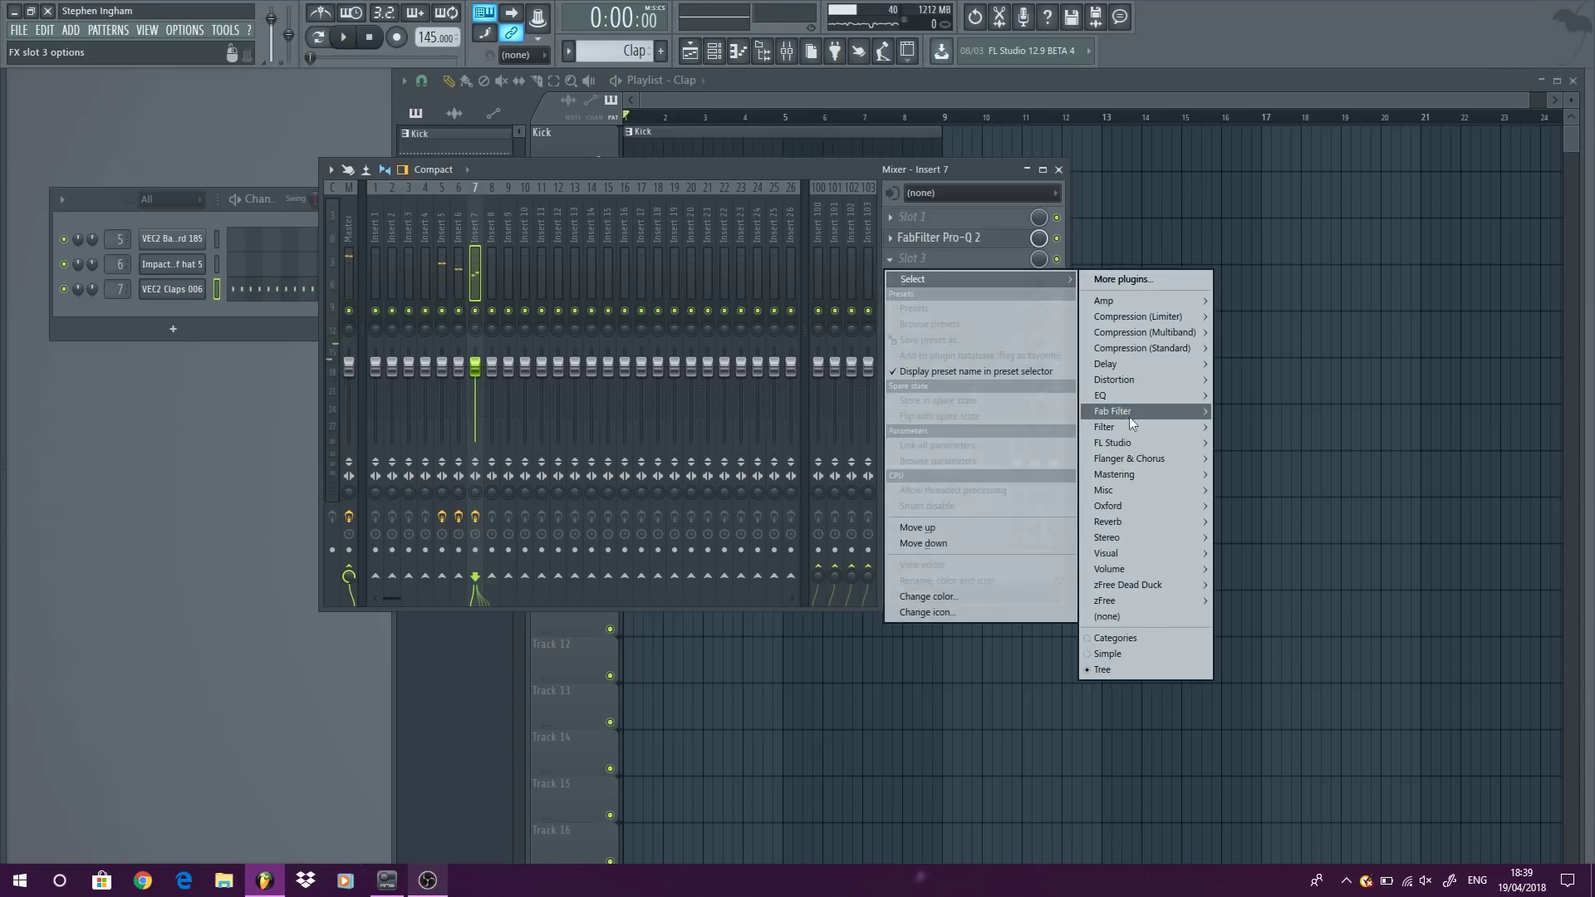
pyautogui.moveTo(1174, 519)
pyautogui.click(1269, 521)
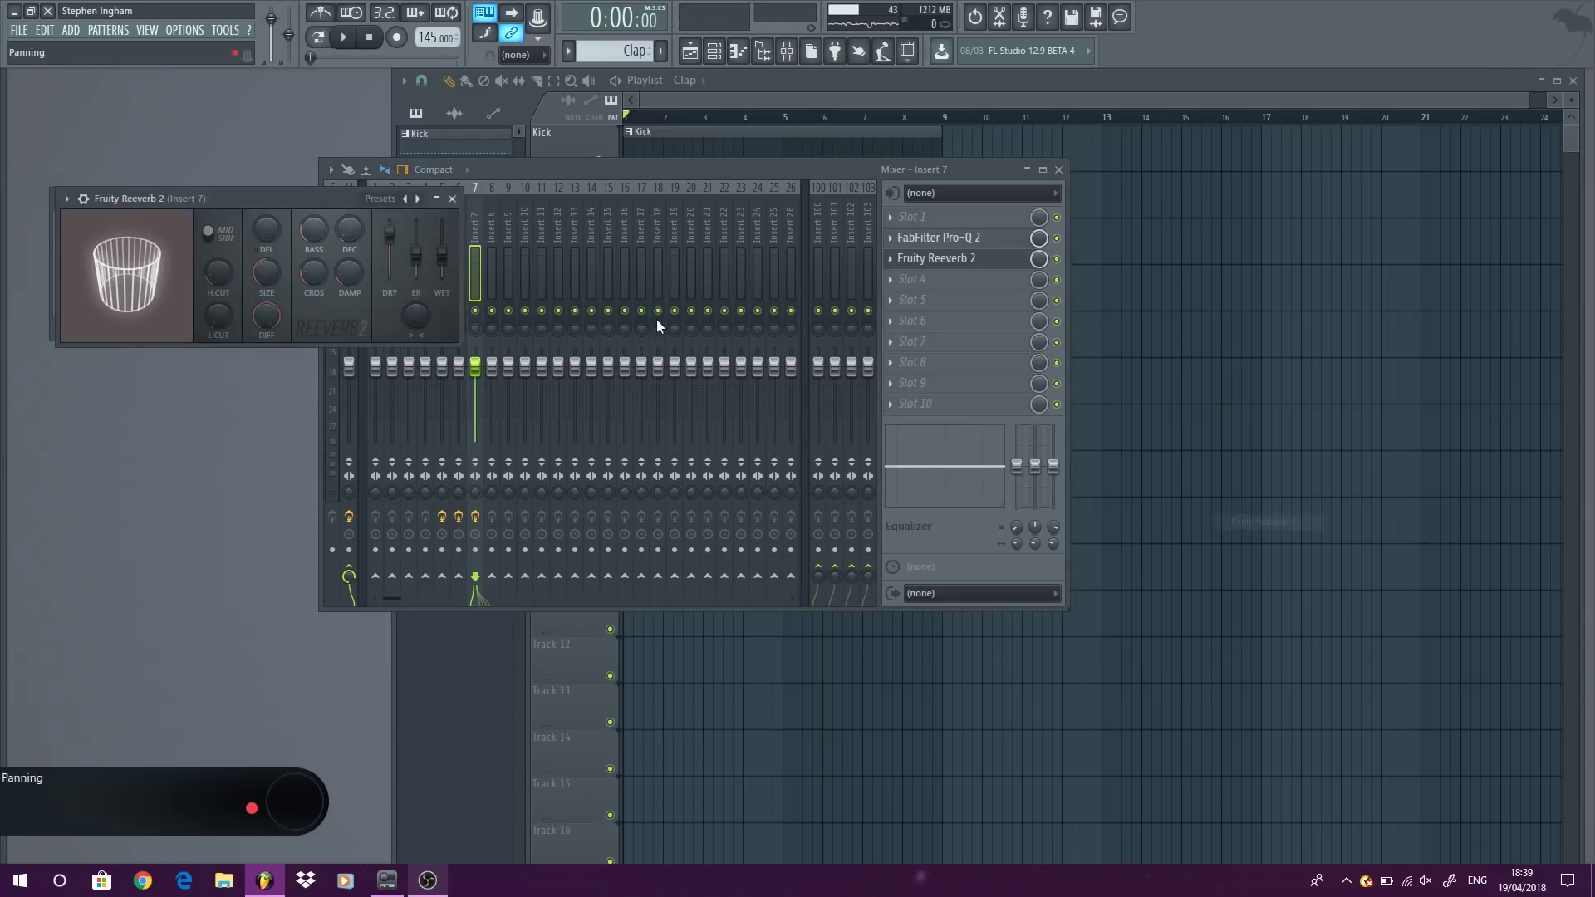
# Step: Lower the clap reverb's wet level to about 34% during playback, and close the reverb, mixer and clap sampler windows
pyautogui.press('space')
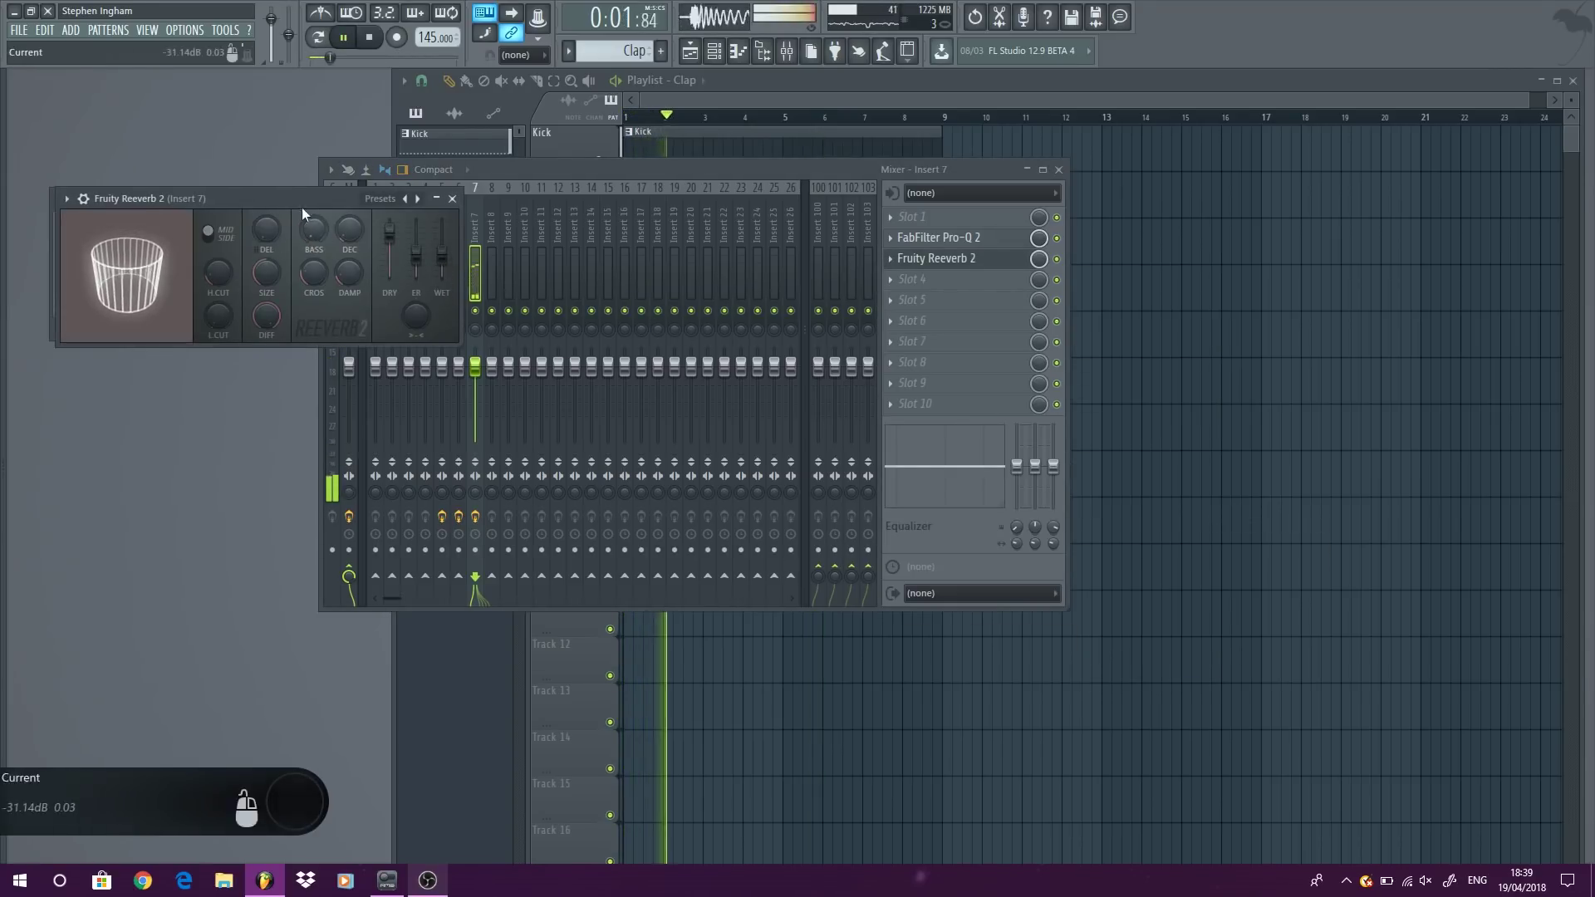
pyautogui.moveTo(303, 203); pyautogui.dragTo(616, 288)
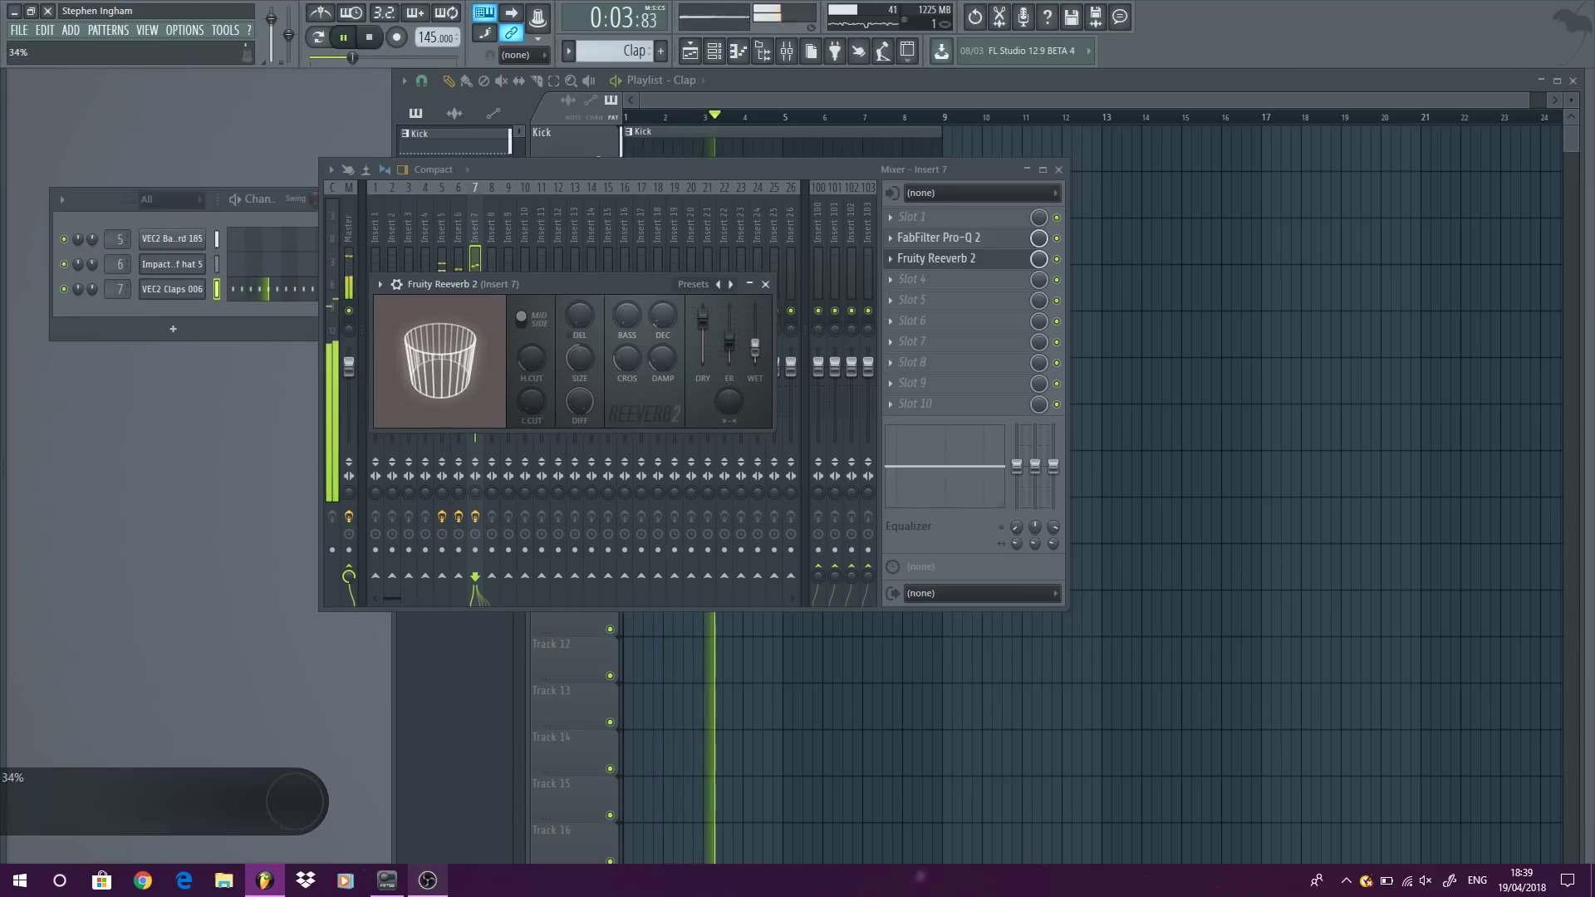
pyautogui.moveTo(756, 342); pyautogui.dragTo(761, 353)
pyautogui.click(766, 284)
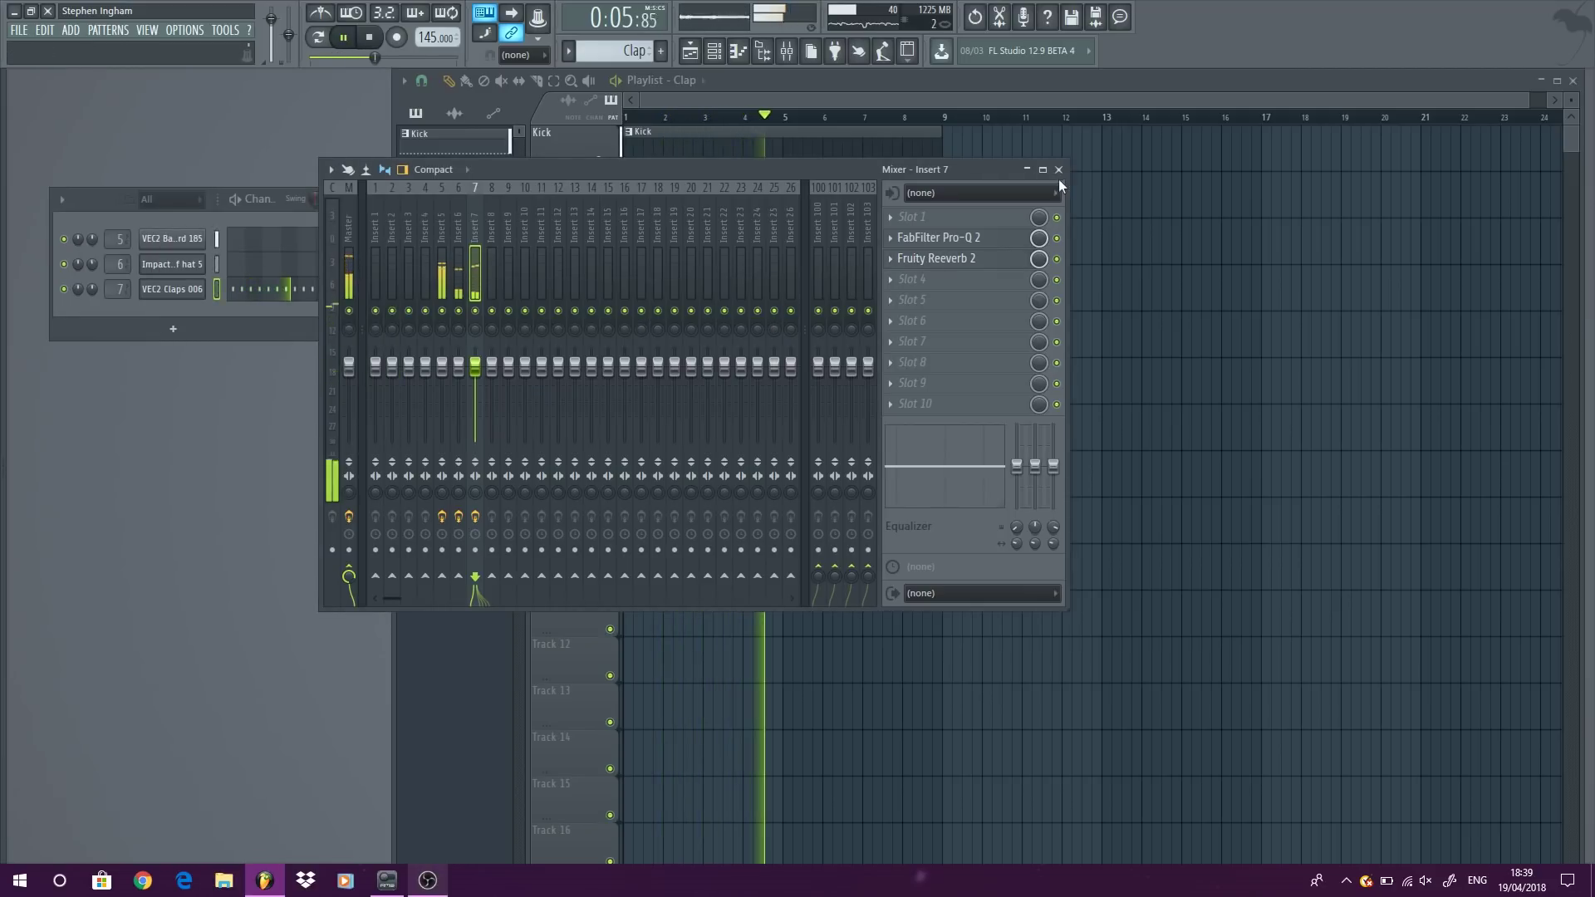
pyautogui.click(1058, 169)
pyautogui.press('space')
pyautogui.click(328, 380)
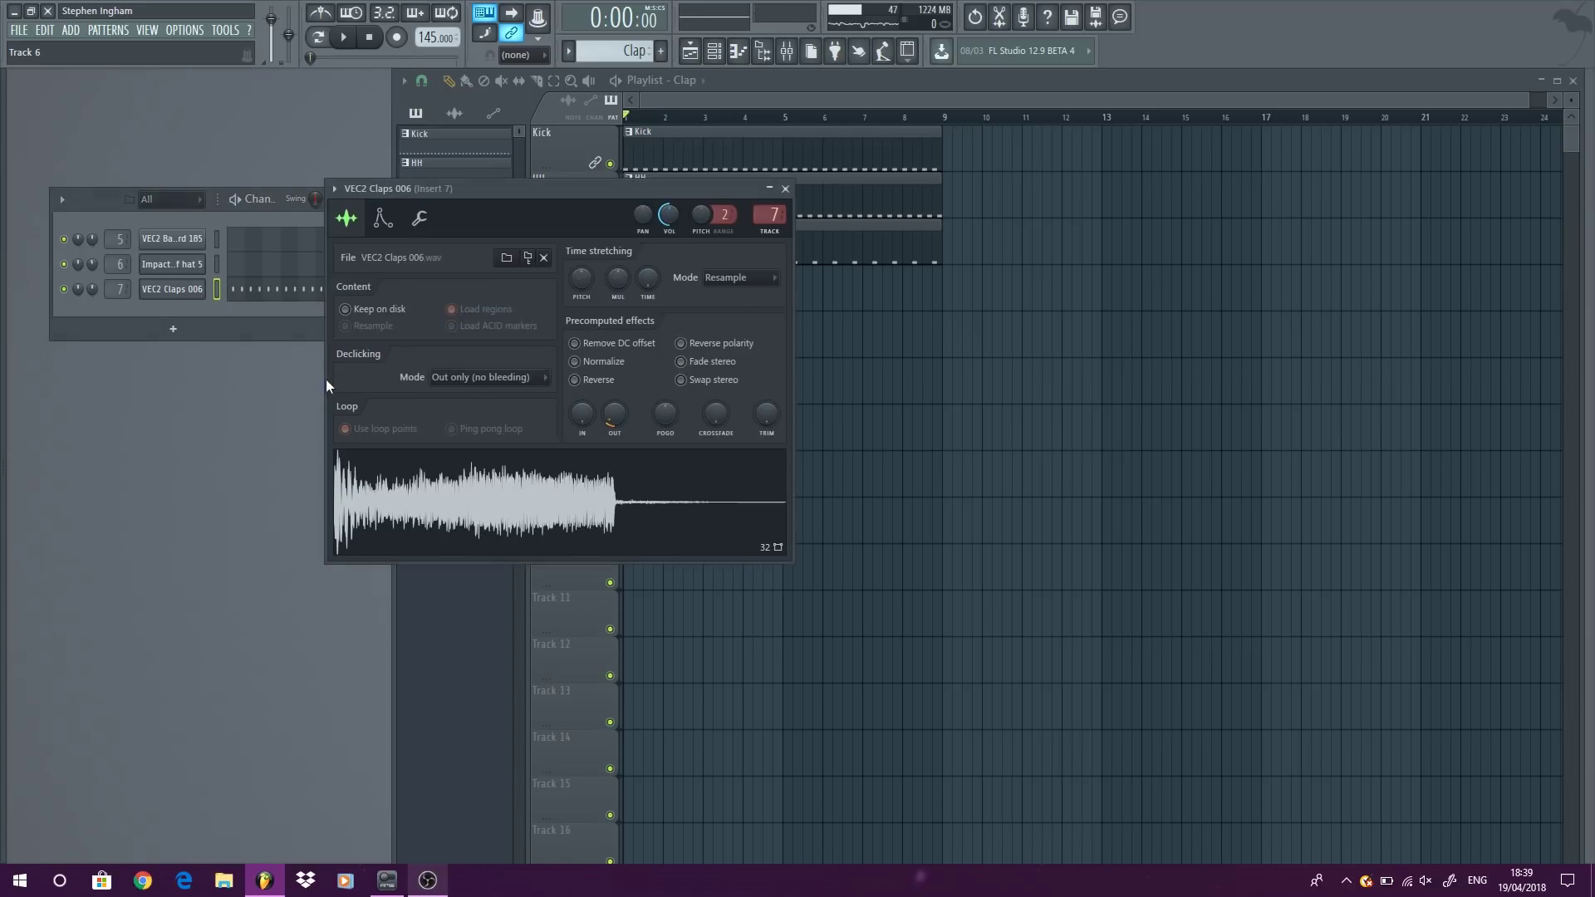
pyautogui.click(786, 190)
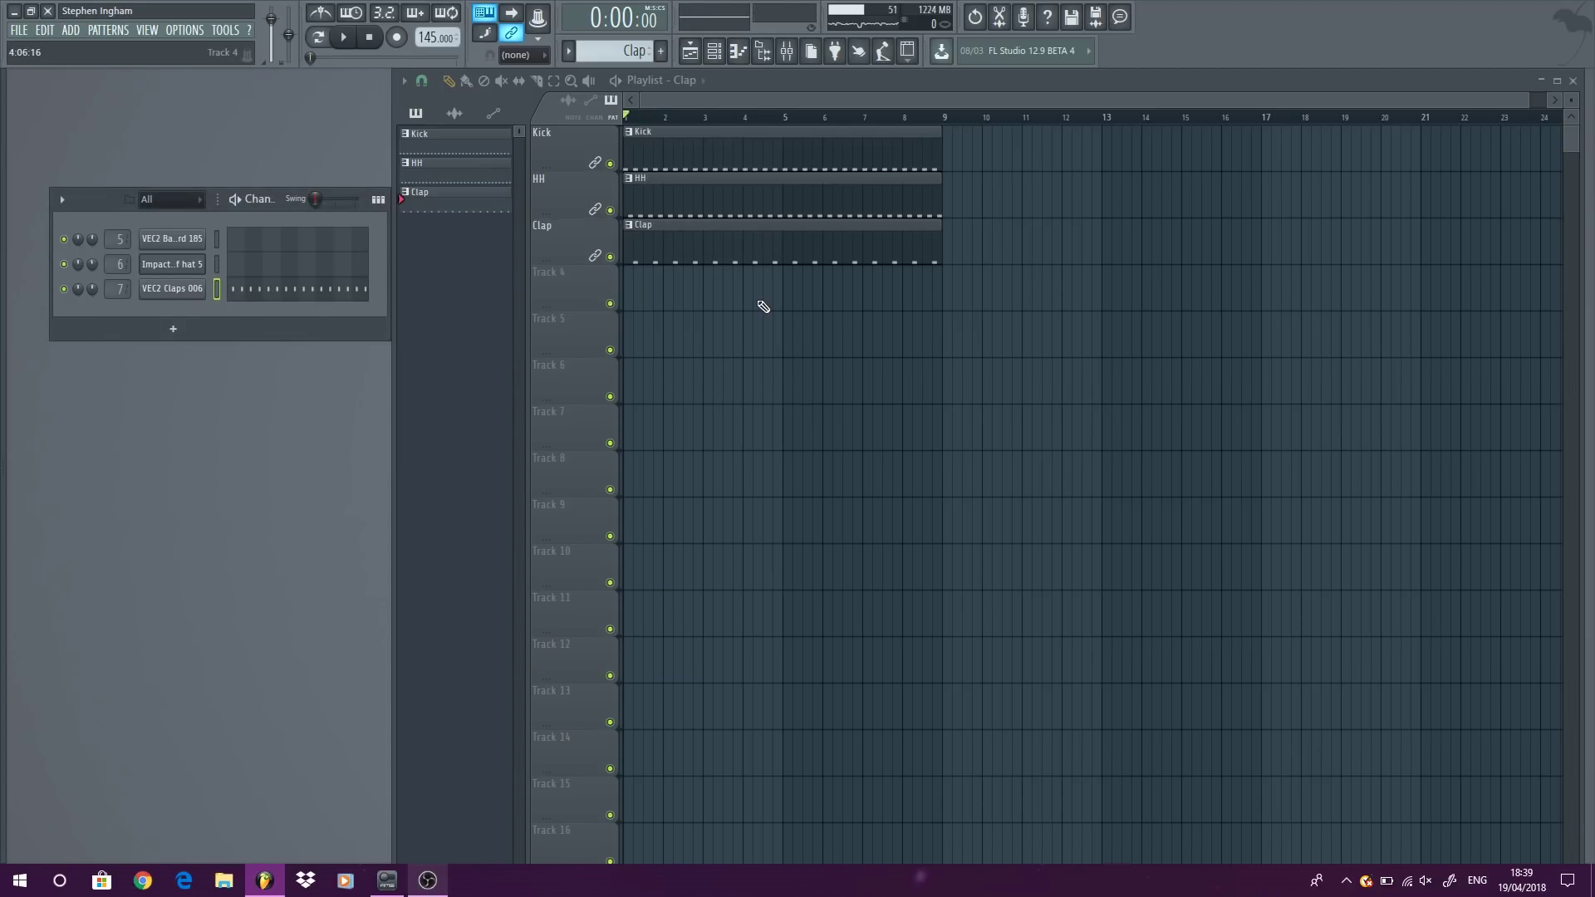
# Step: Create a new pattern named Ride and place it at the start of Track 4 in the playlist
pyautogui.press('F4')
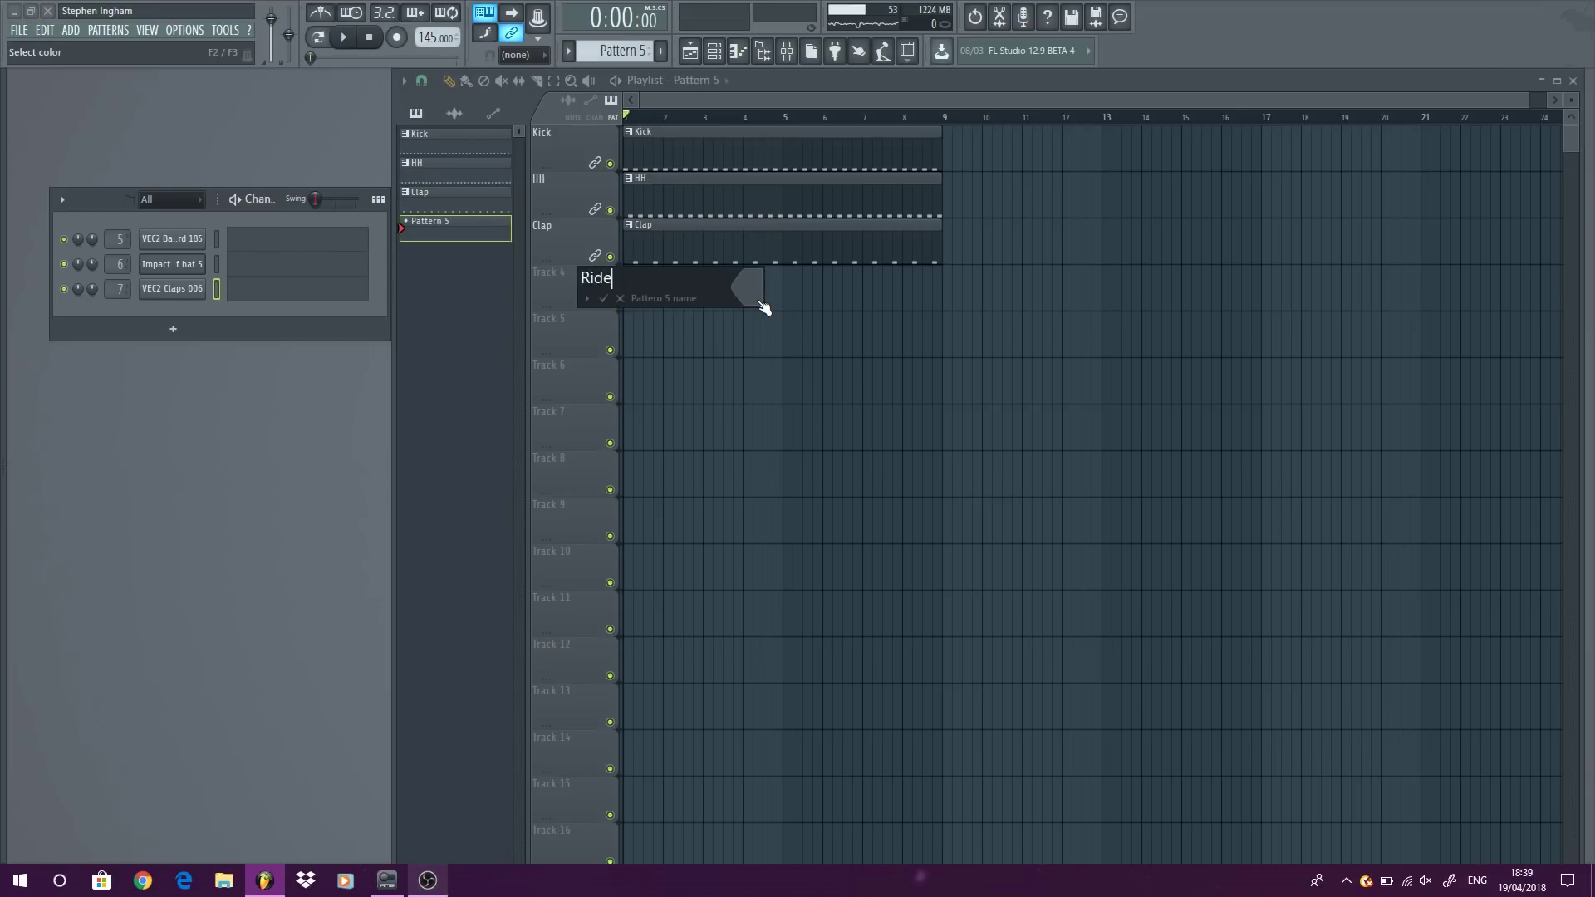
pyautogui.press('Return')
pyautogui.click(634, 289)
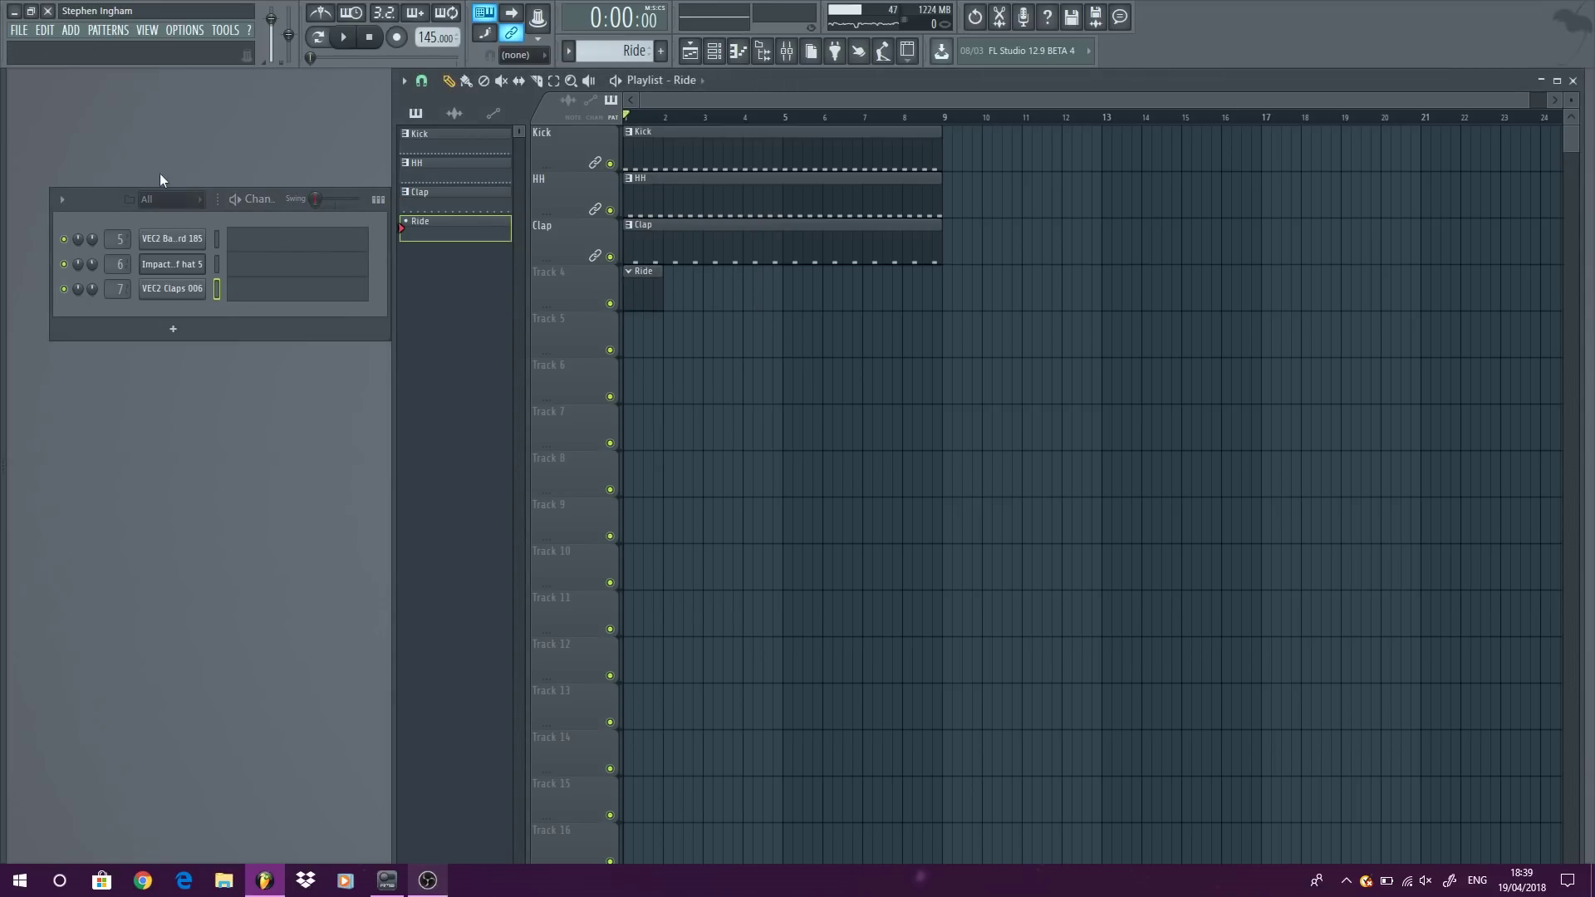
# Step: Add a new Sampler channel and load VEC2 Cymbals Ride 02.wav from the VEC2 Ride folder into it
pyautogui.click(70, 30)
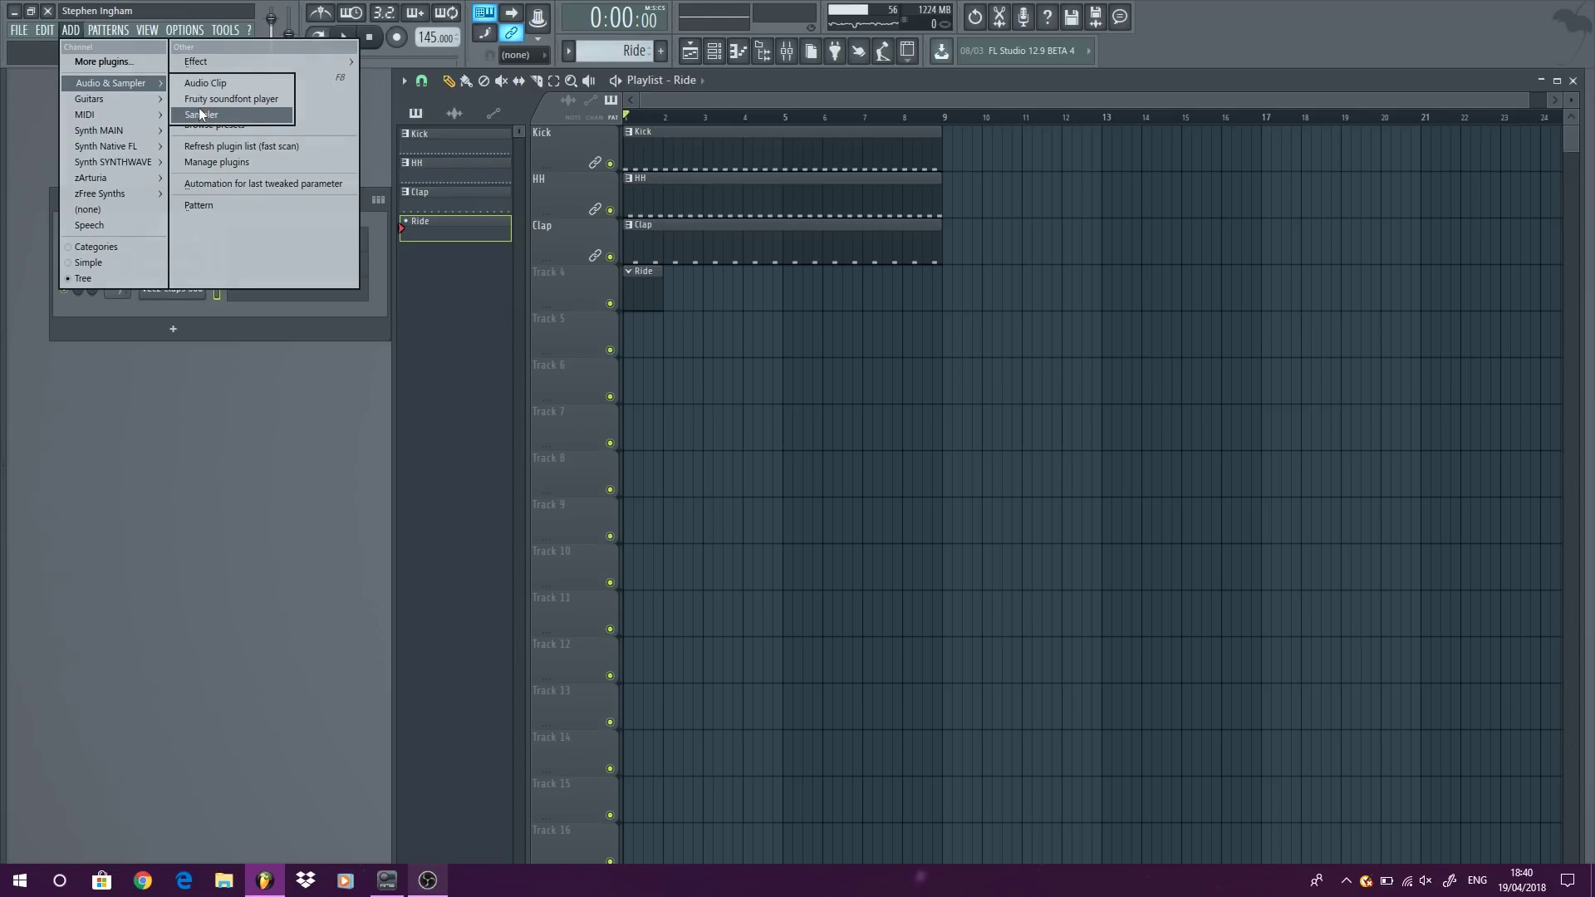
pyautogui.click(199, 113)
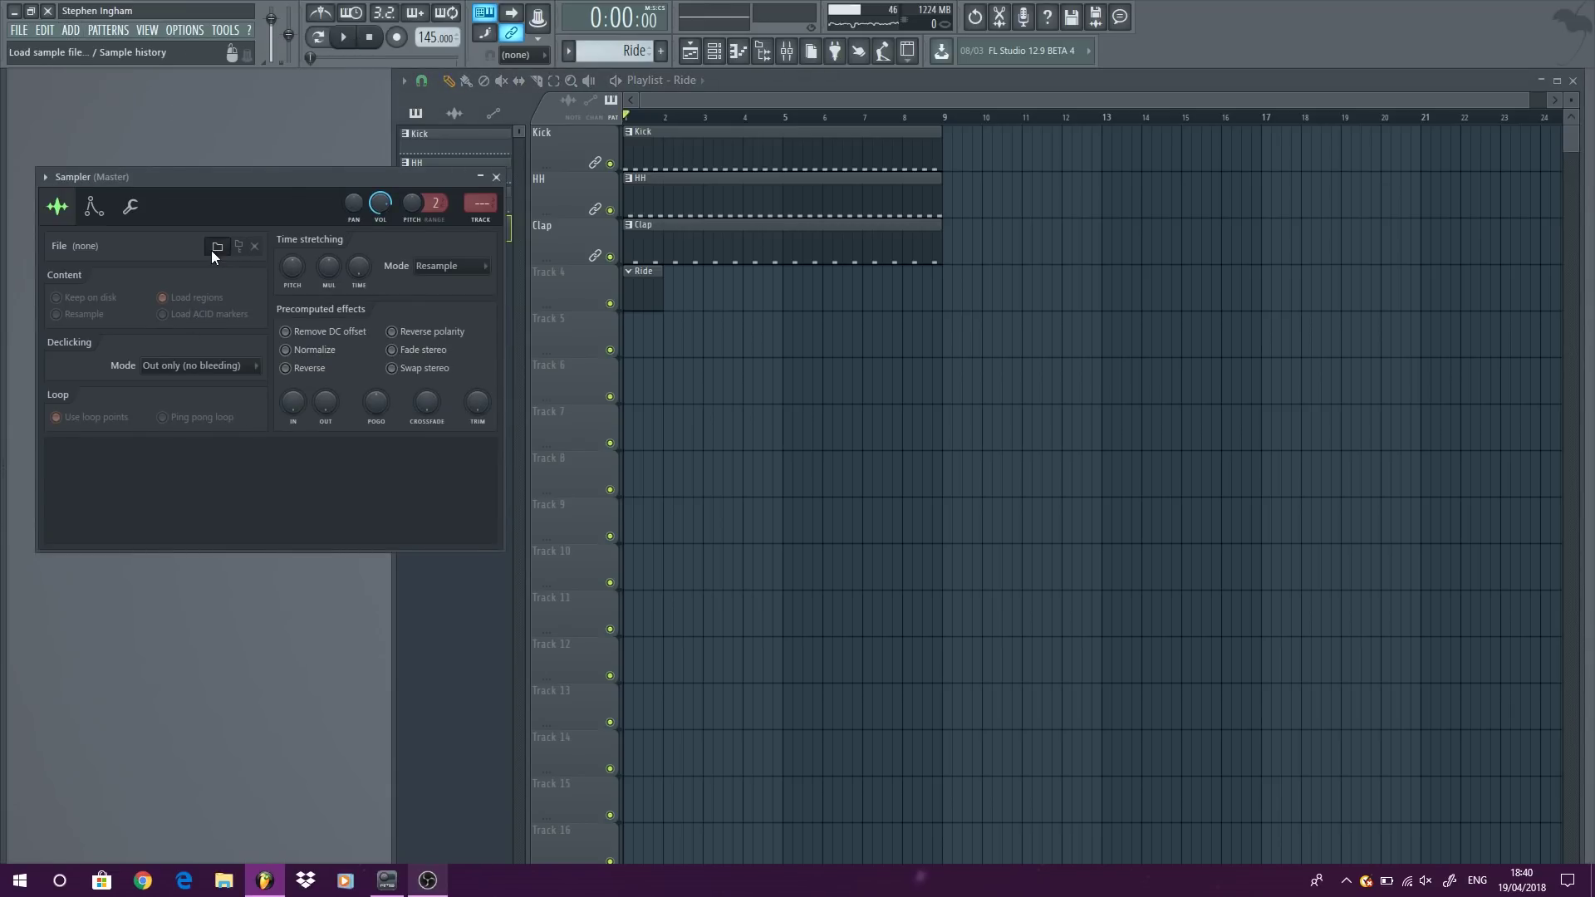
pyautogui.click(215, 249)
pyautogui.click(382, 215)
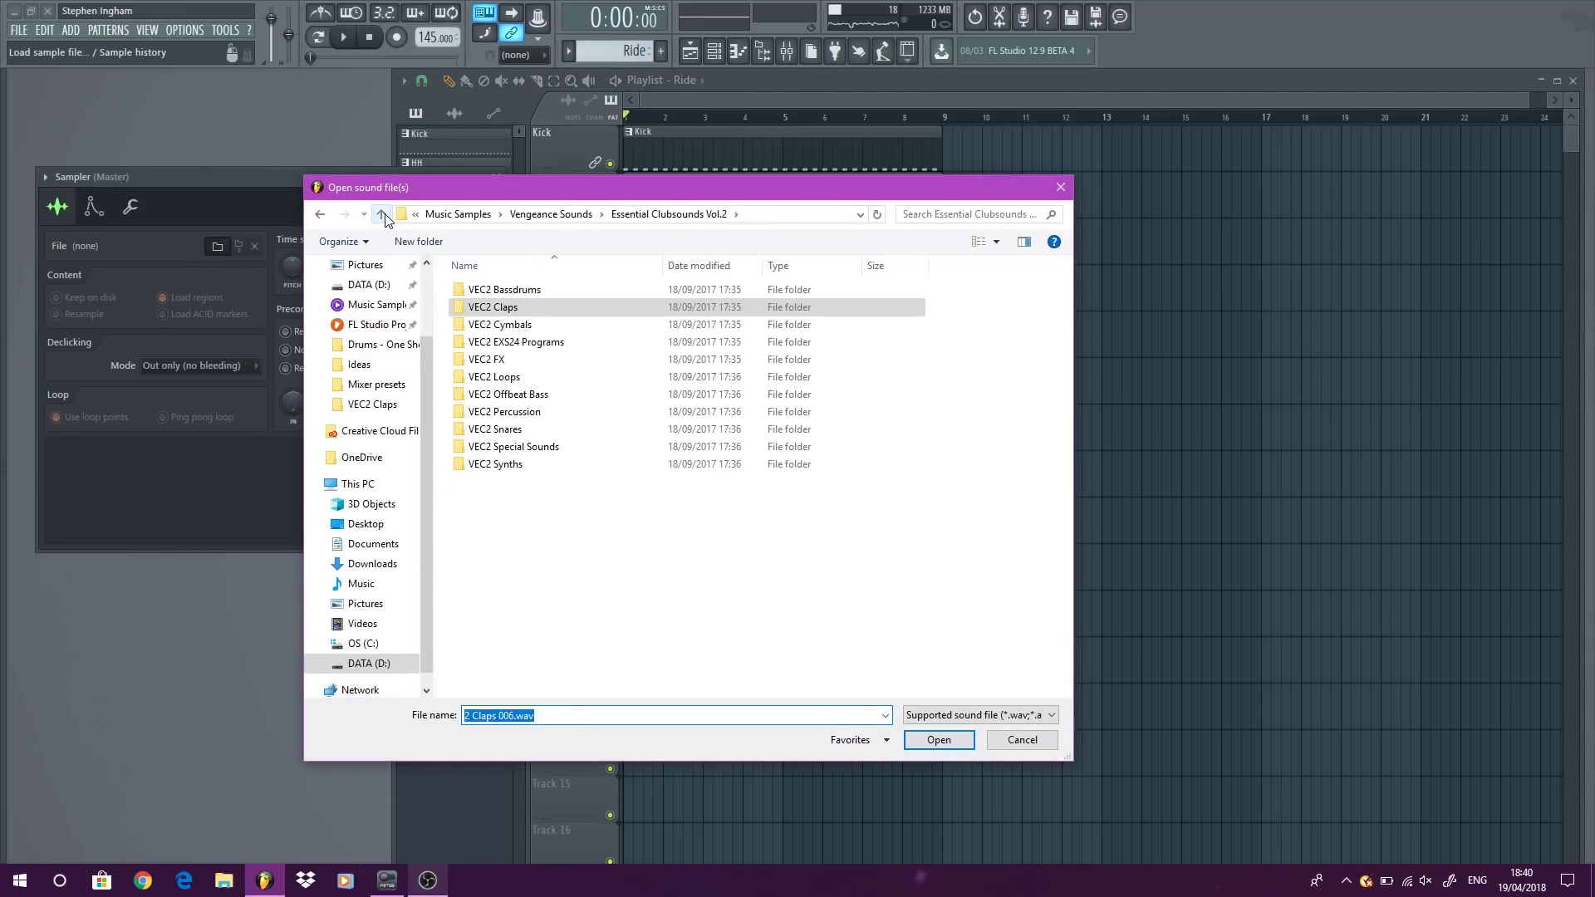
pyautogui.doubleClick(516, 324)
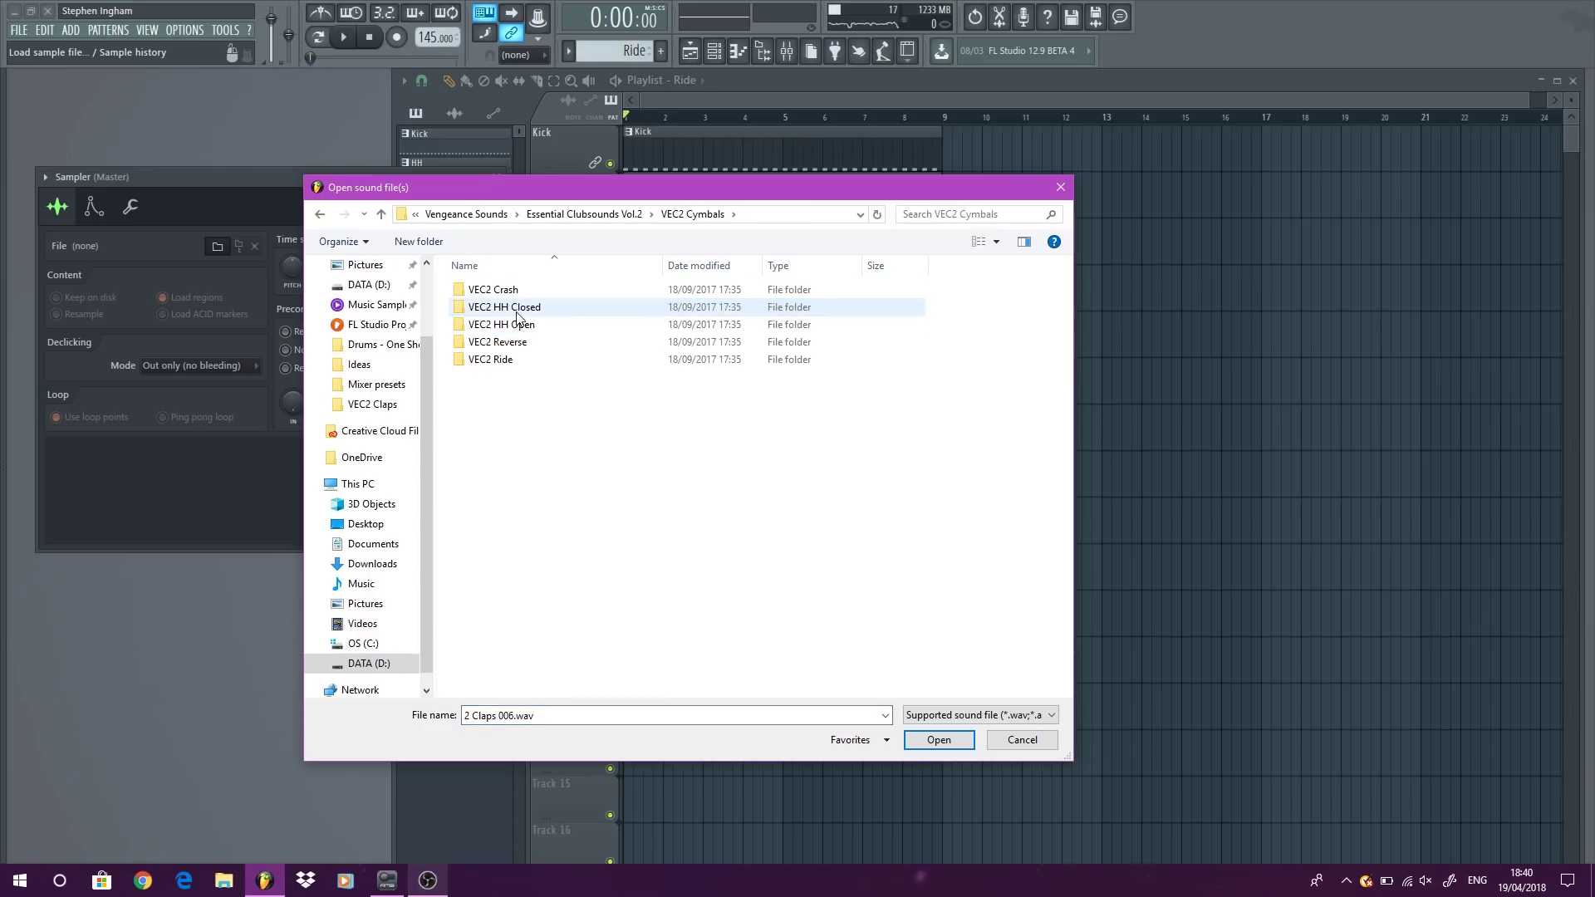
pyautogui.doubleClick(516, 359)
pyautogui.click(516, 362)
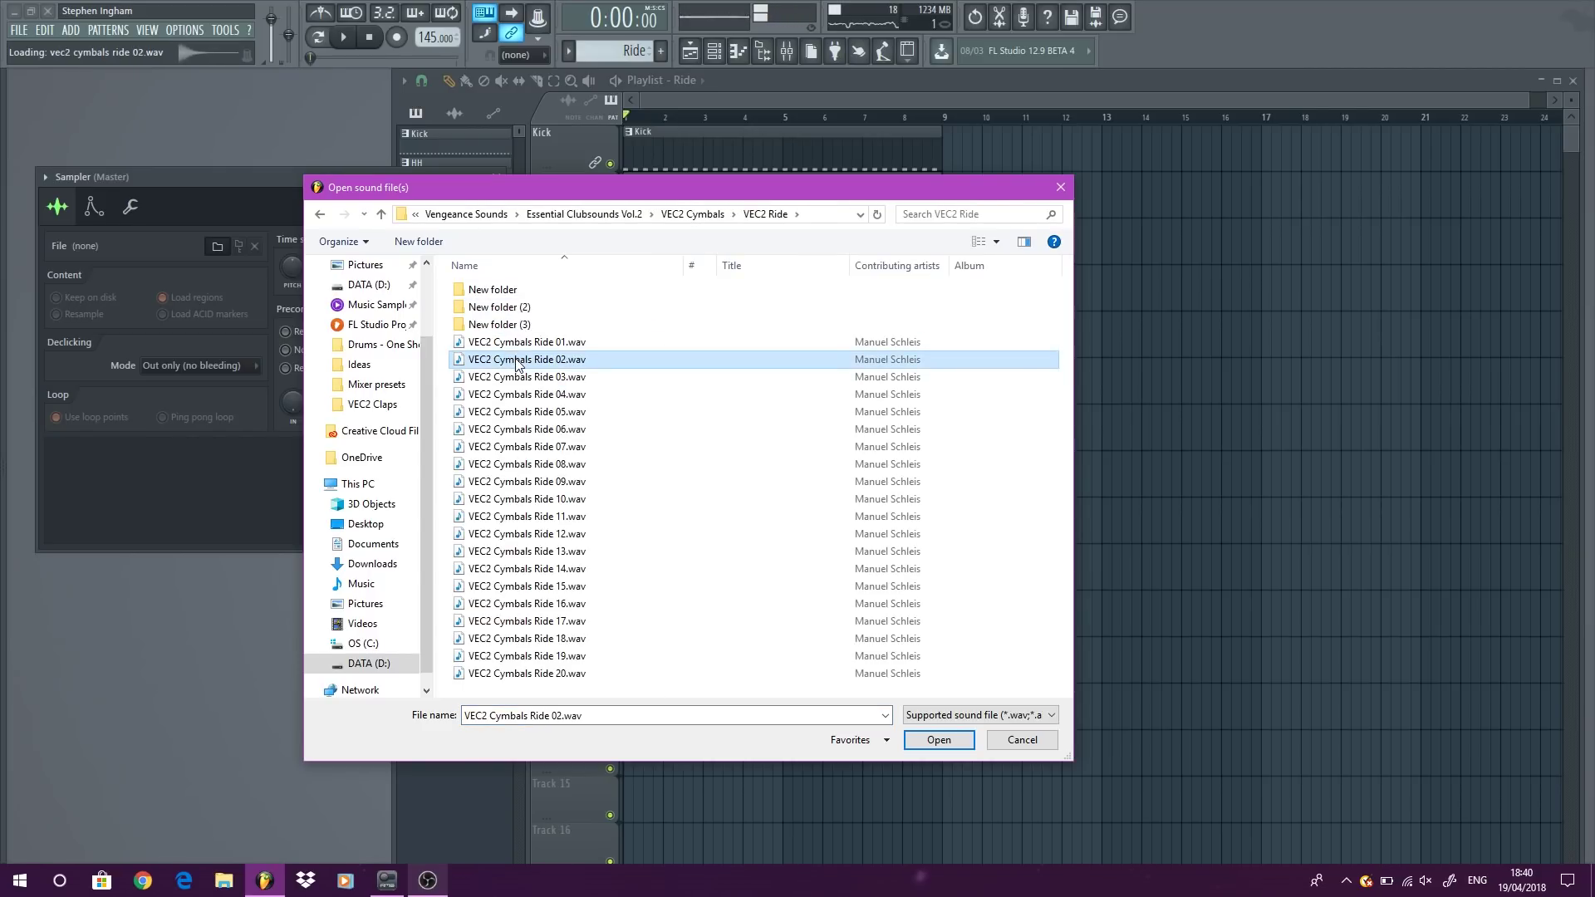
pyautogui.doubleClick(539, 362)
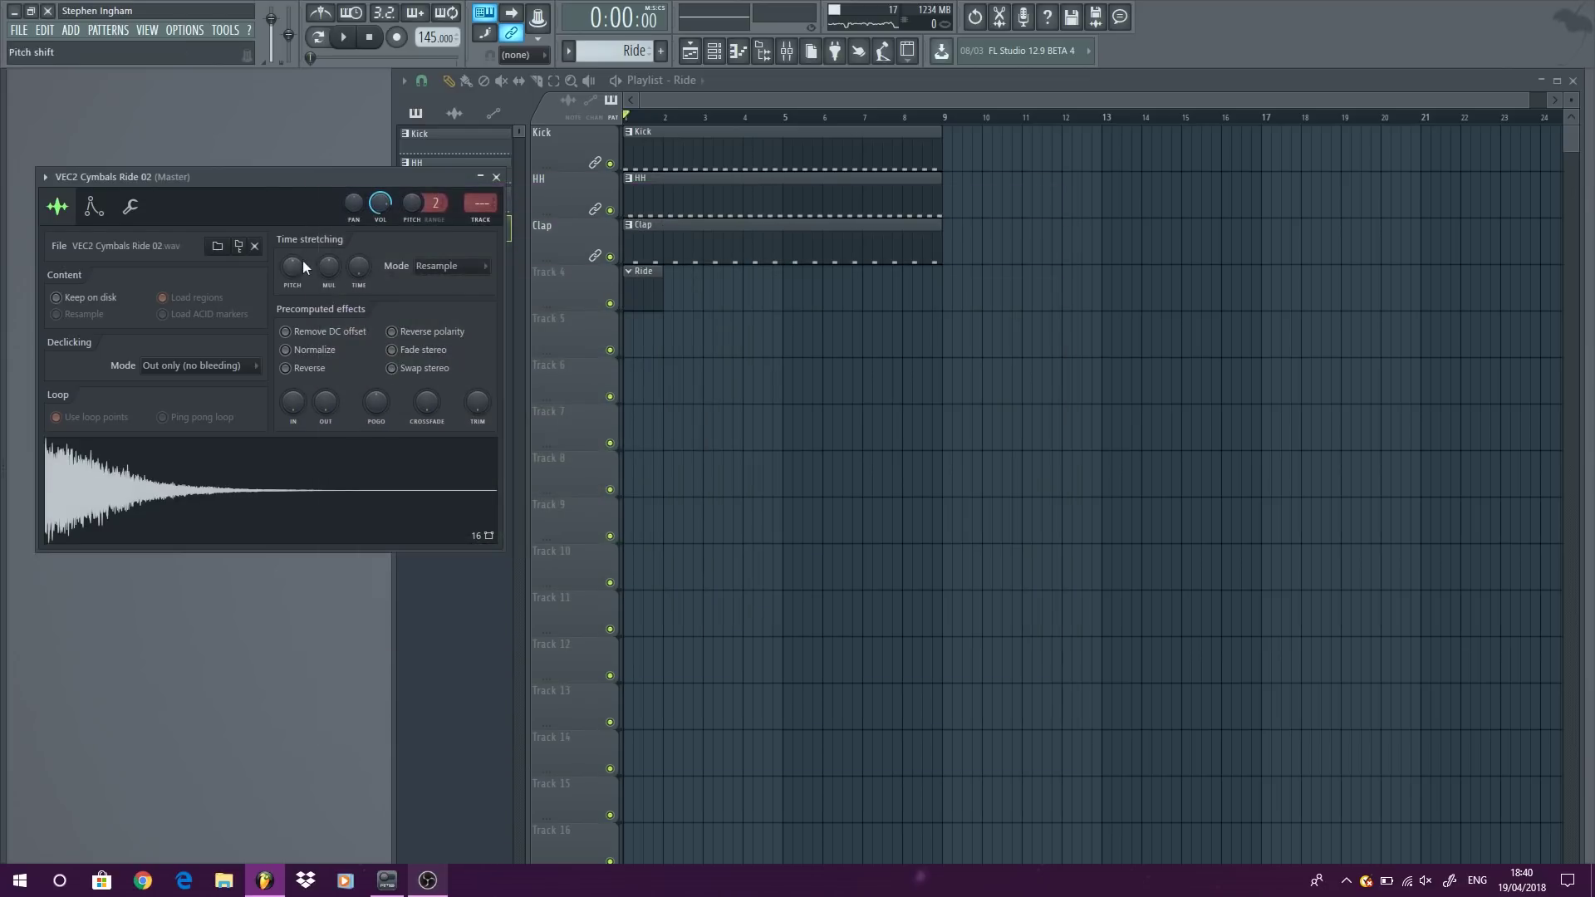
# Step: Enable the ride sampler's volume envelope with a hold-only shape that has no attack, decay or sustain
pyautogui.moveTo(281, 182); pyautogui.dragTo(944, 224)
pyautogui.click(758, 251)
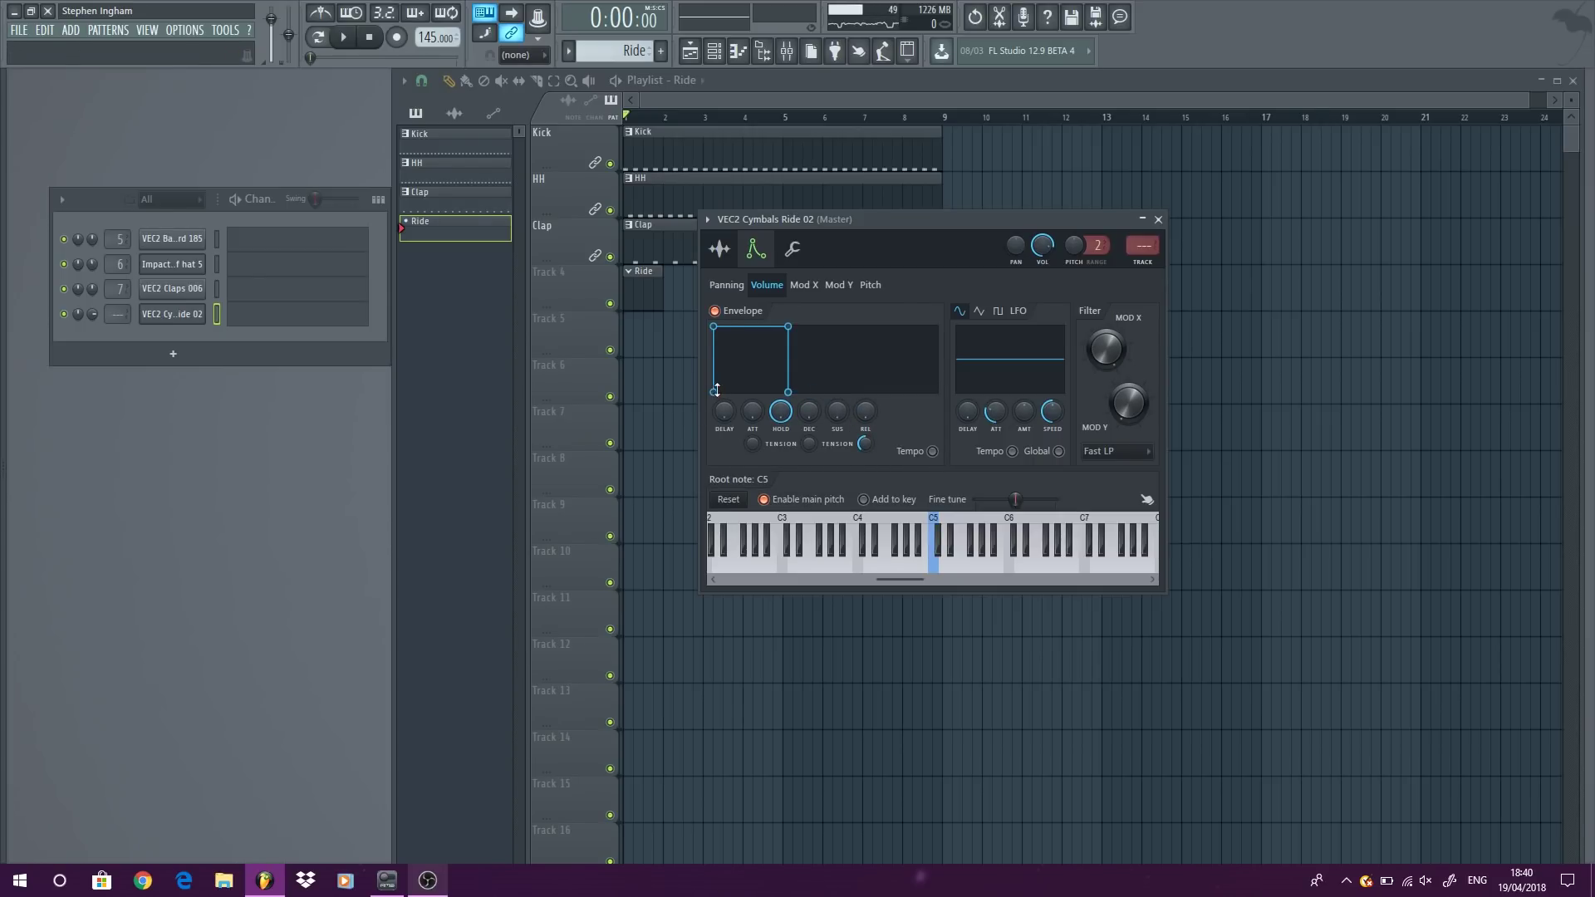
# Step: Place a C5 note on beat 1 of the ride channel's piano roll and play the pattern
pyautogui.rightClick(173, 321)
pyautogui.click(226, 311)
pyautogui.click(79, 480)
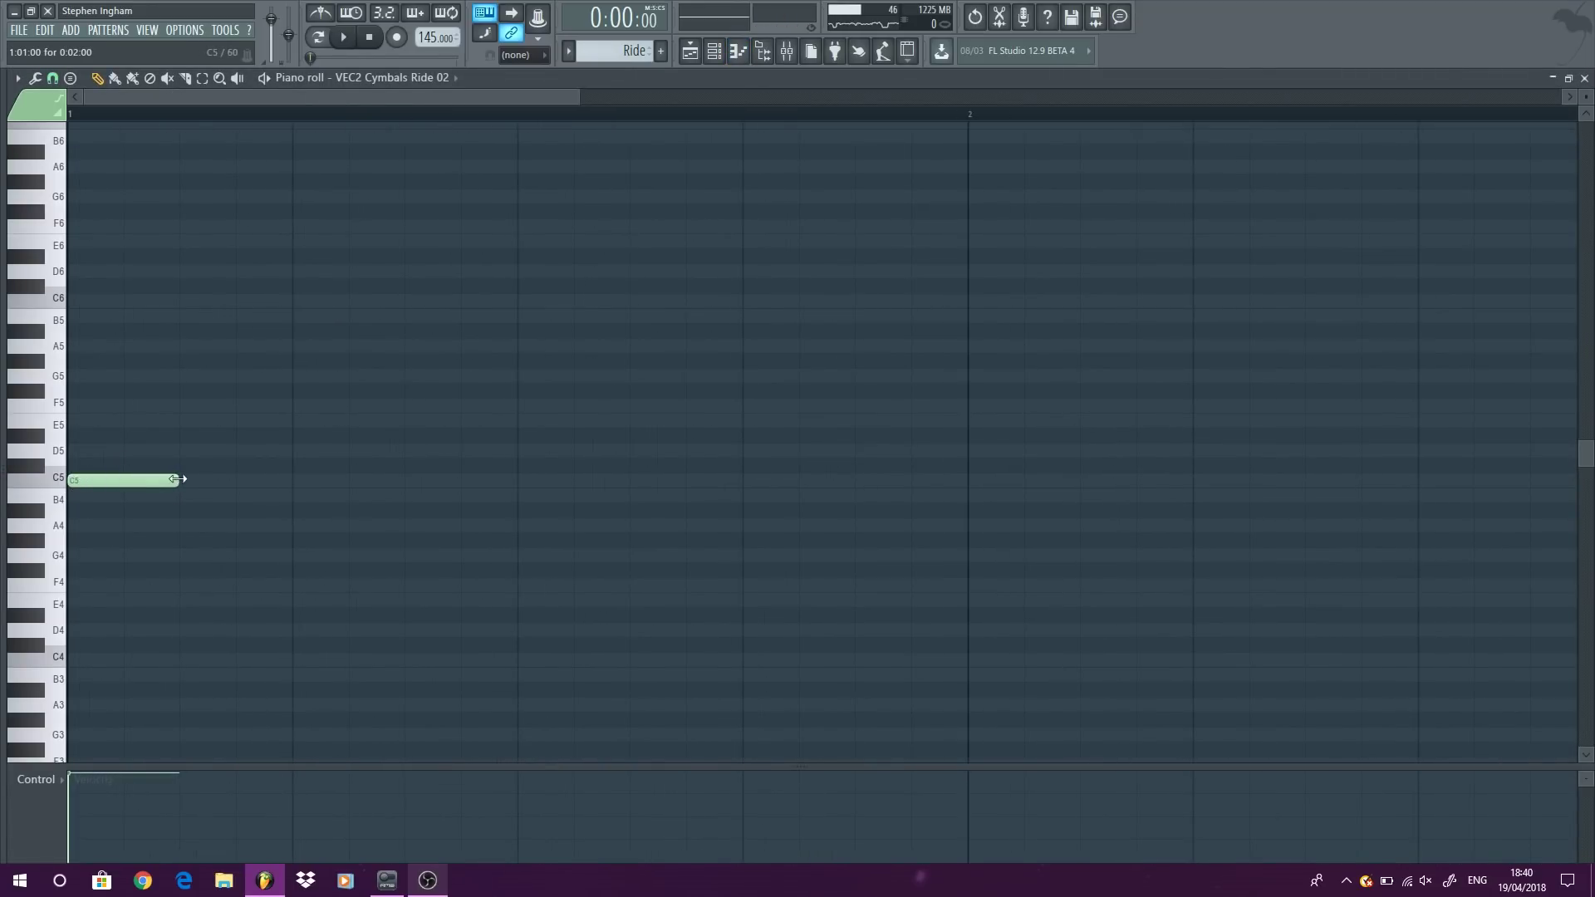
pyautogui.press('space')
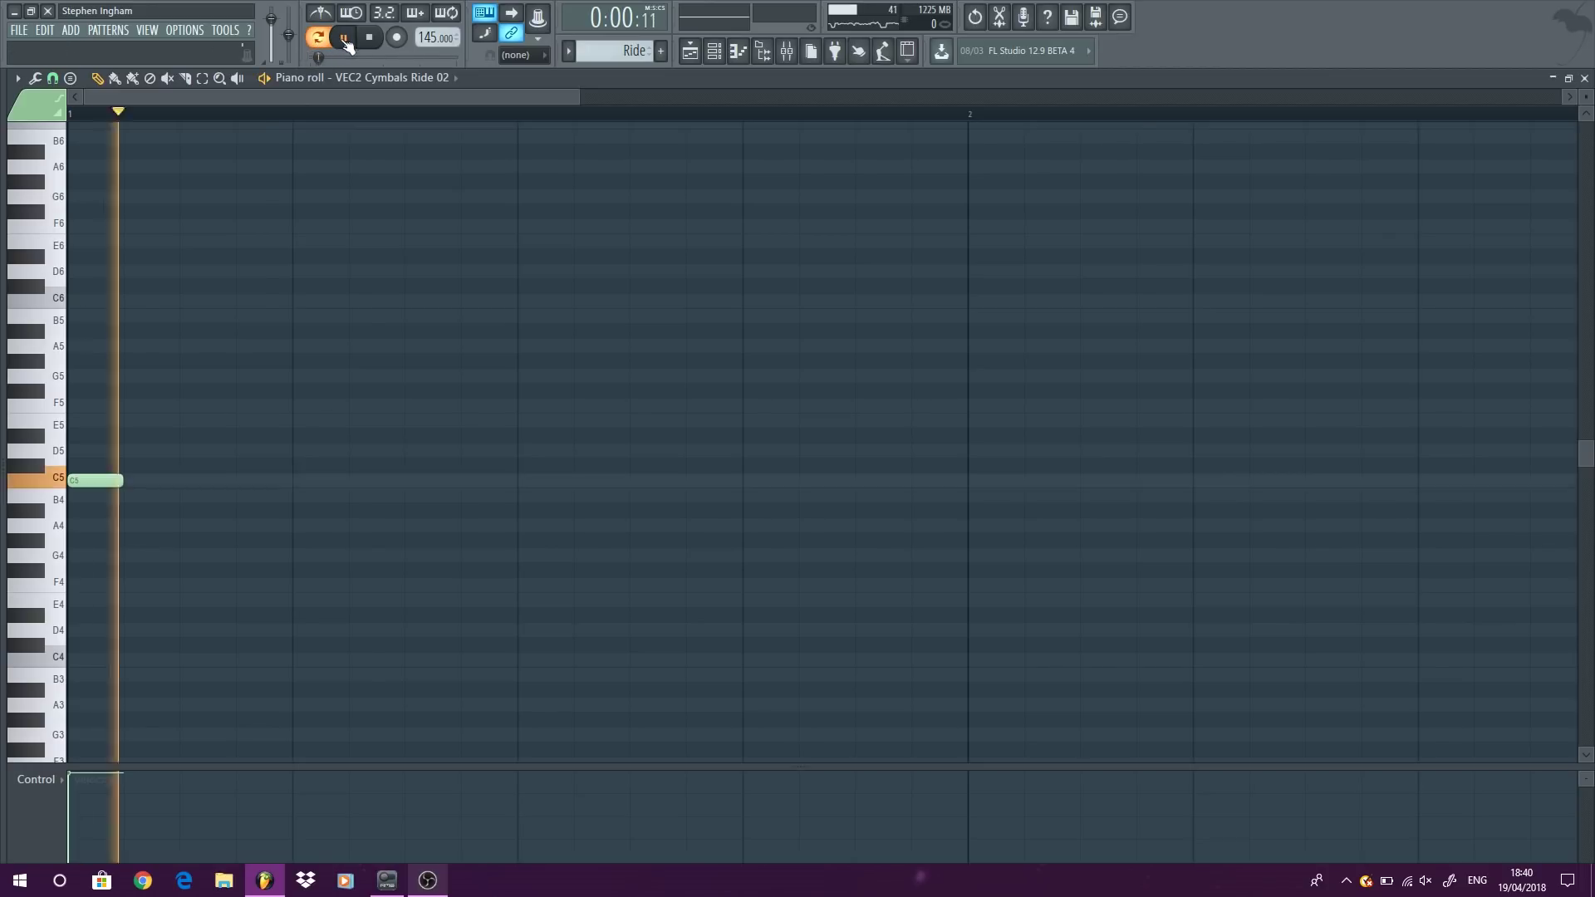
pyautogui.press('space')
# Step: Add C5 ride notes on beats 2 and 3, a longer one and a very short one, and play the pattern to compare them
pyautogui.click(331, 484)
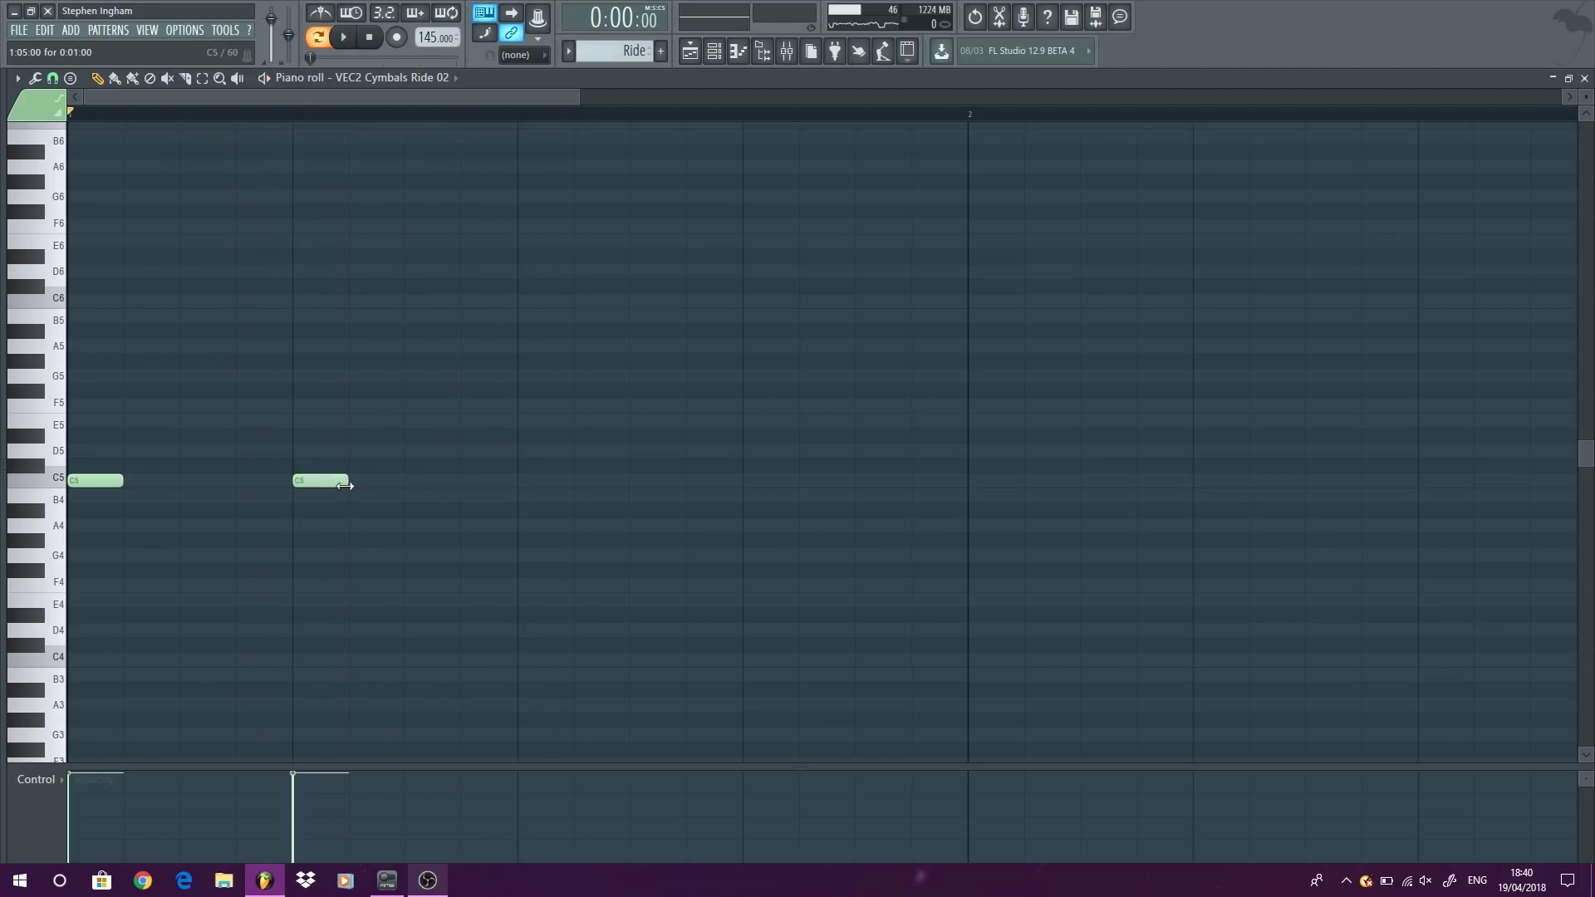
pyautogui.press('space')
pyautogui.press('space')
pyautogui.click(544, 481)
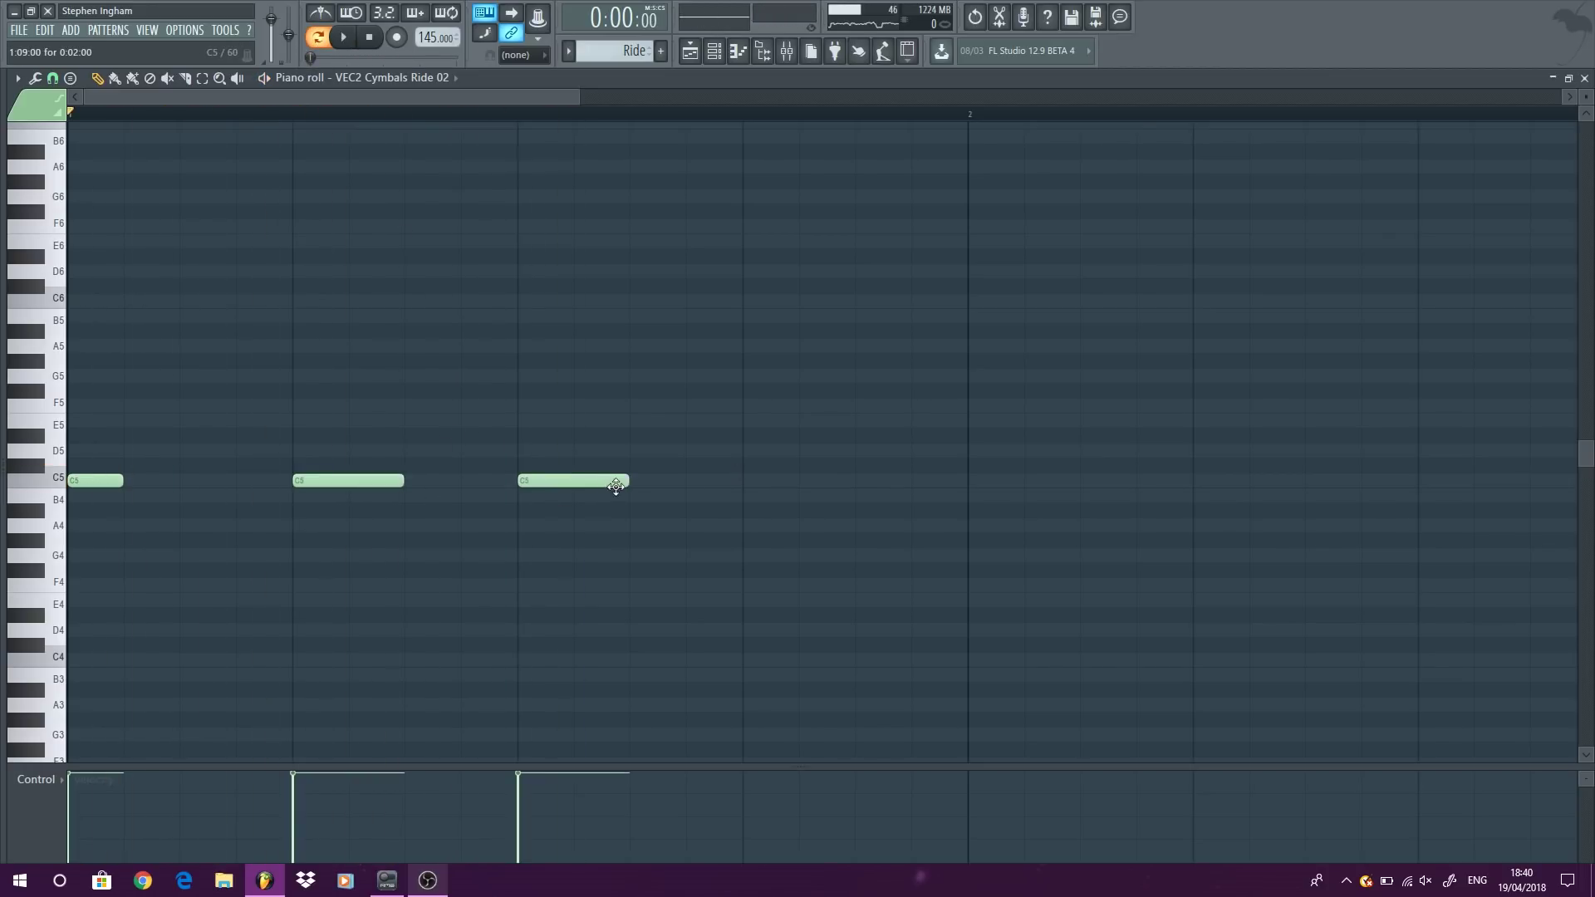
pyautogui.click(641, 483)
pyautogui.rightClick(653, 481)
pyautogui.press('space')
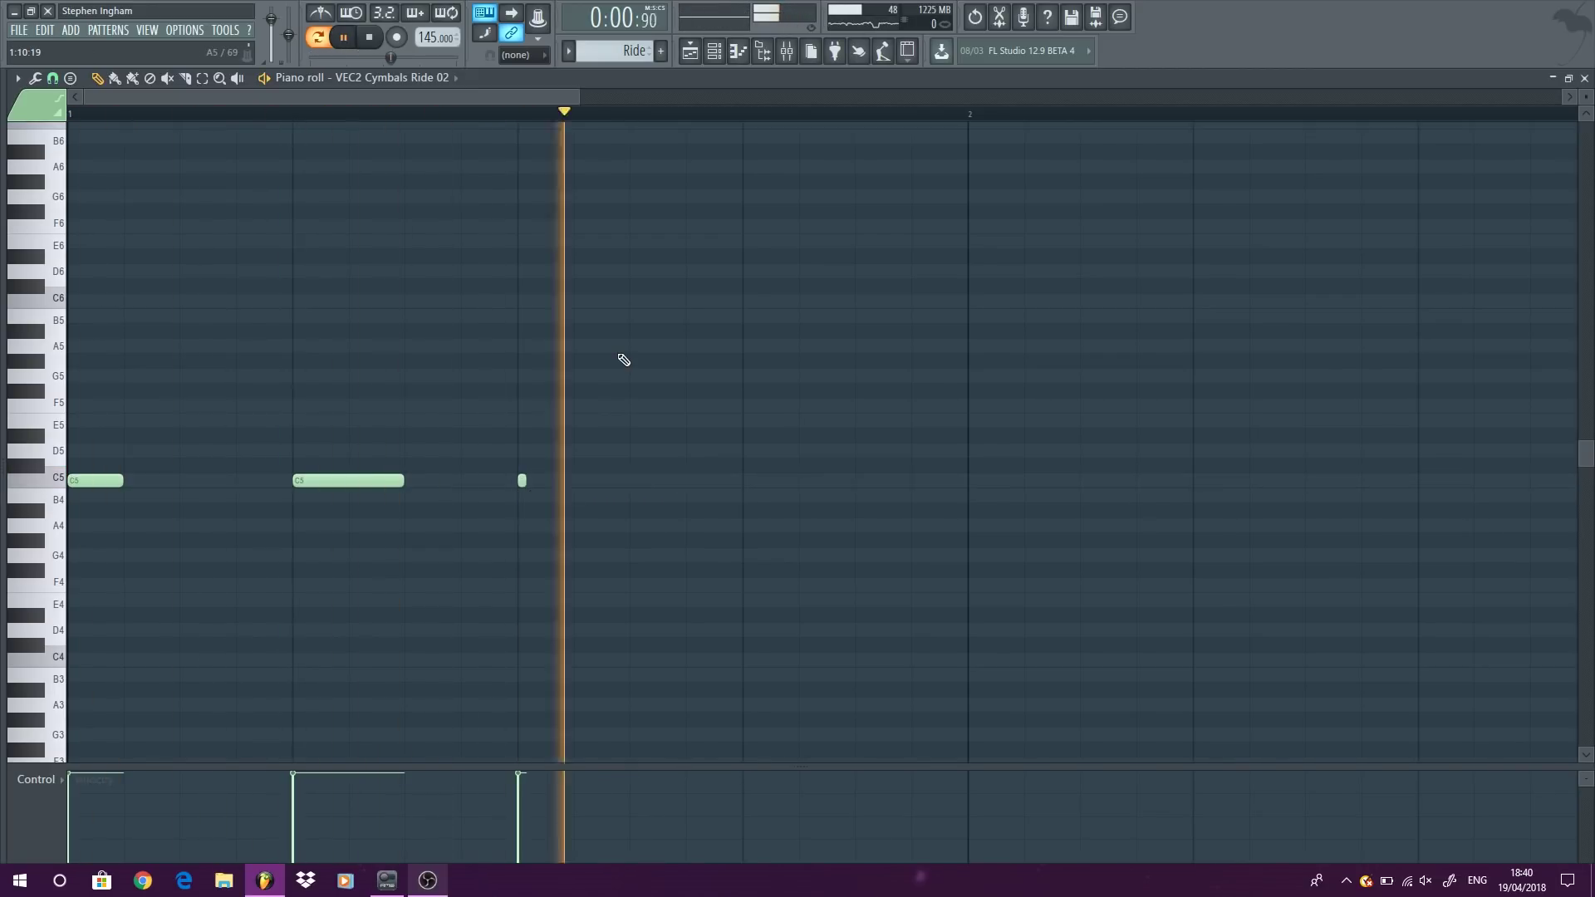
# Step: Delete the ride notes on beats 2 and 3, and make one-beat C5 notes on the first two beats
pyautogui.press('space')
pyautogui.rightClick(522, 481)
pyautogui.rightClick(391, 481)
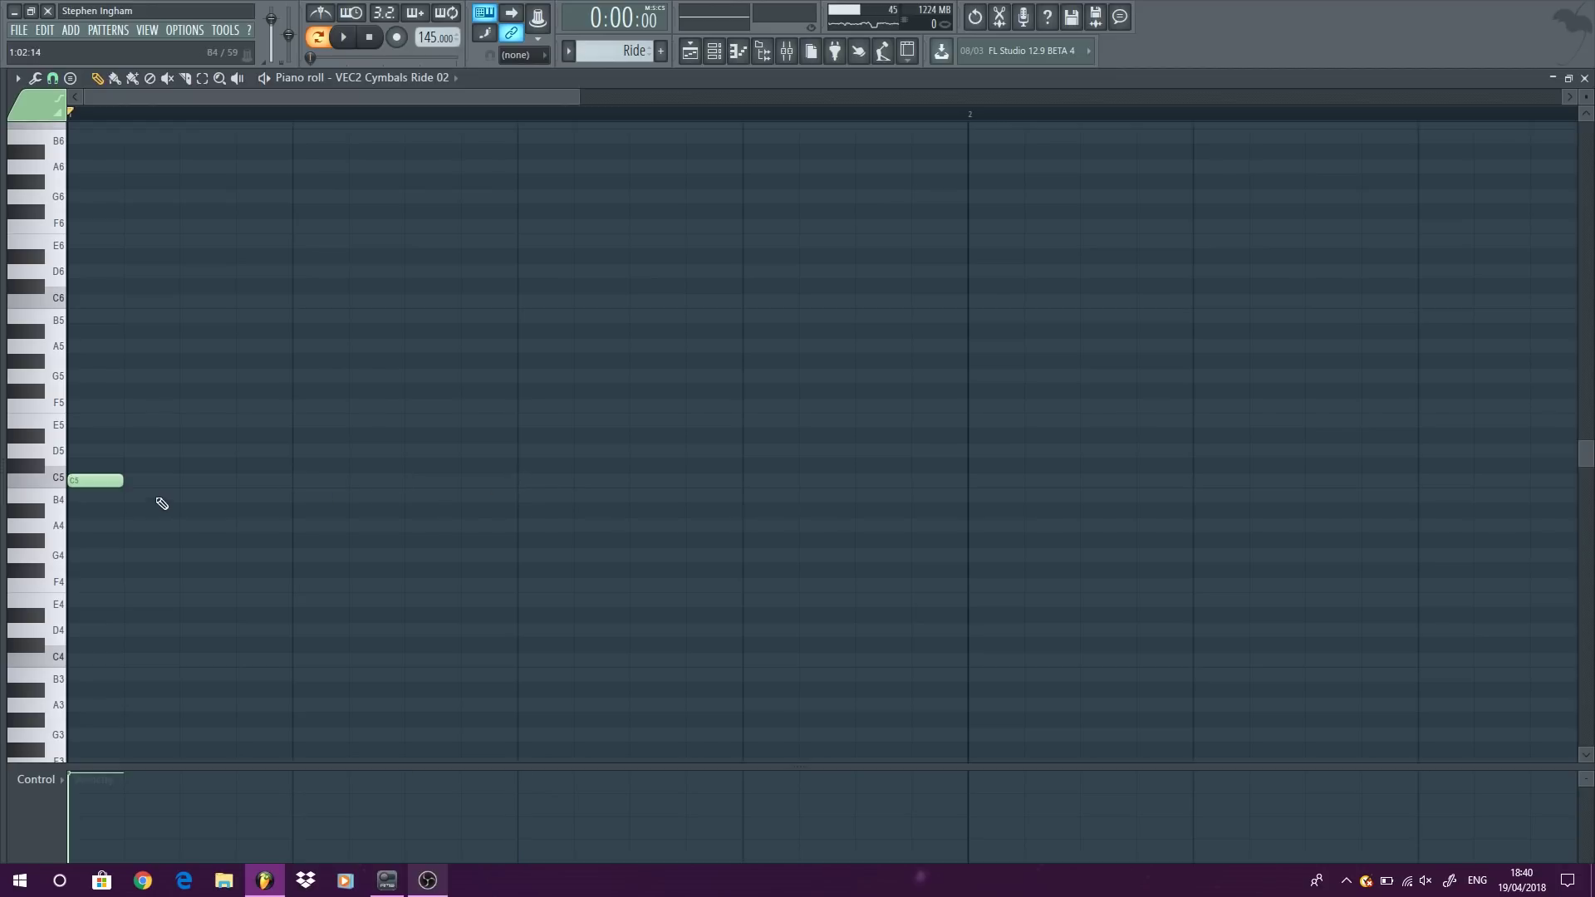
pyautogui.moveTo(158, 484); pyautogui.dragTo(306, 487)
pyautogui.click(307, 484)
pyautogui.scroll(-3, 192, 531)
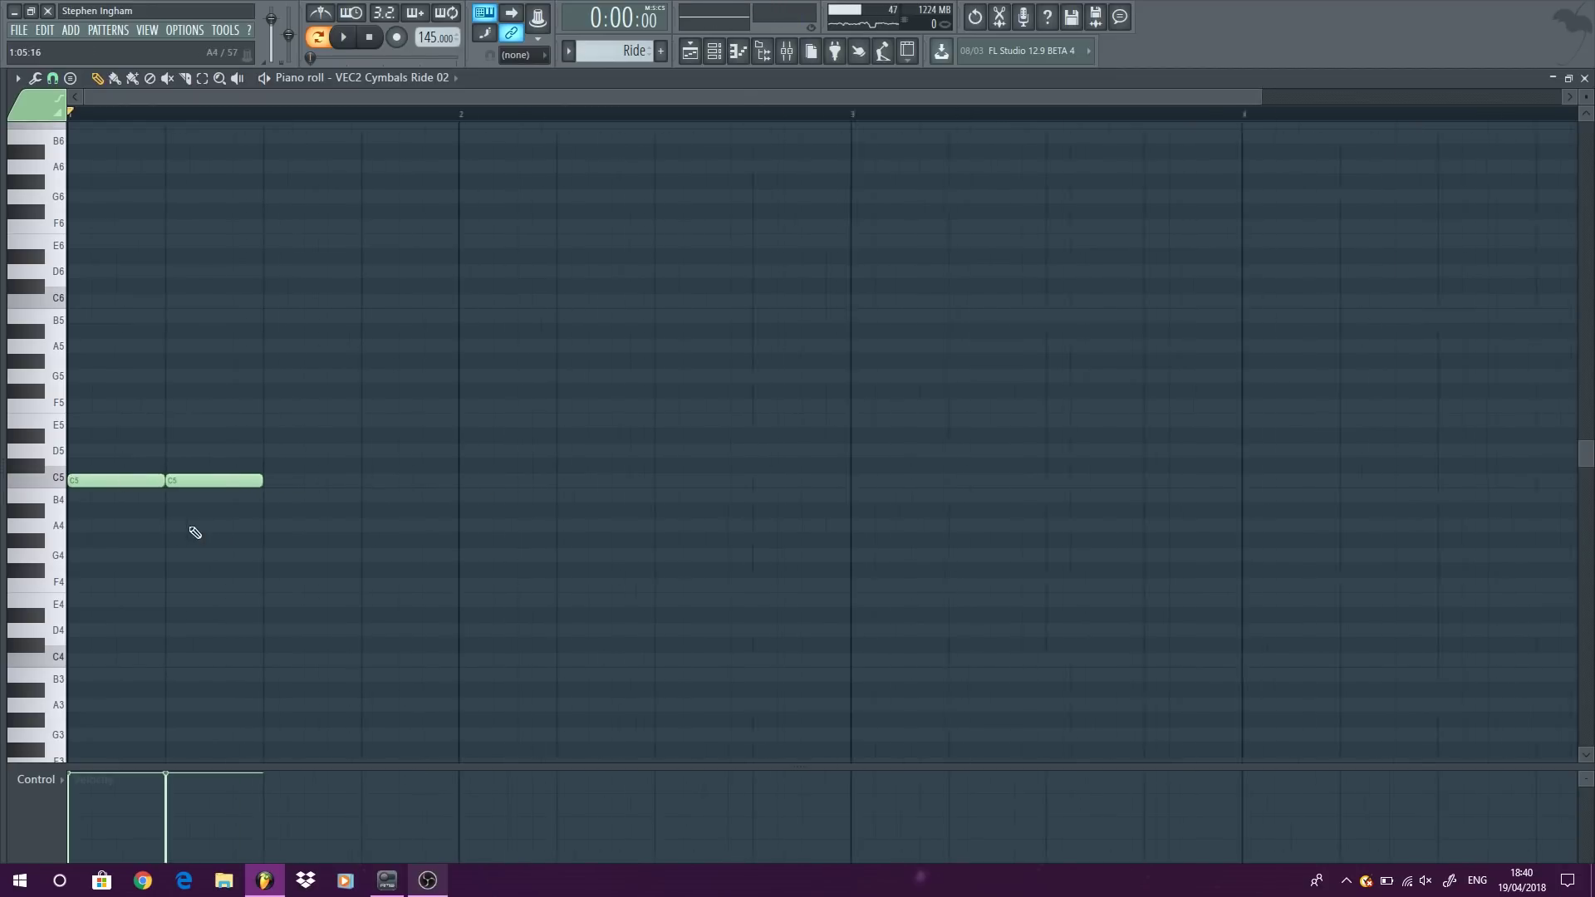
# Step: Duplicate the one-beat C5 ride notes until they fill eight bars, and close the piano roll
pyautogui.hotkey('ctrl', 'a')
pyautogui.keyDown('shift'); pyautogui.moveTo(101, 482); pyautogui.dragTo(292, 474); pyautogui.keyUp('shift')
pyautogui.hotkey('ctrl', 'a')
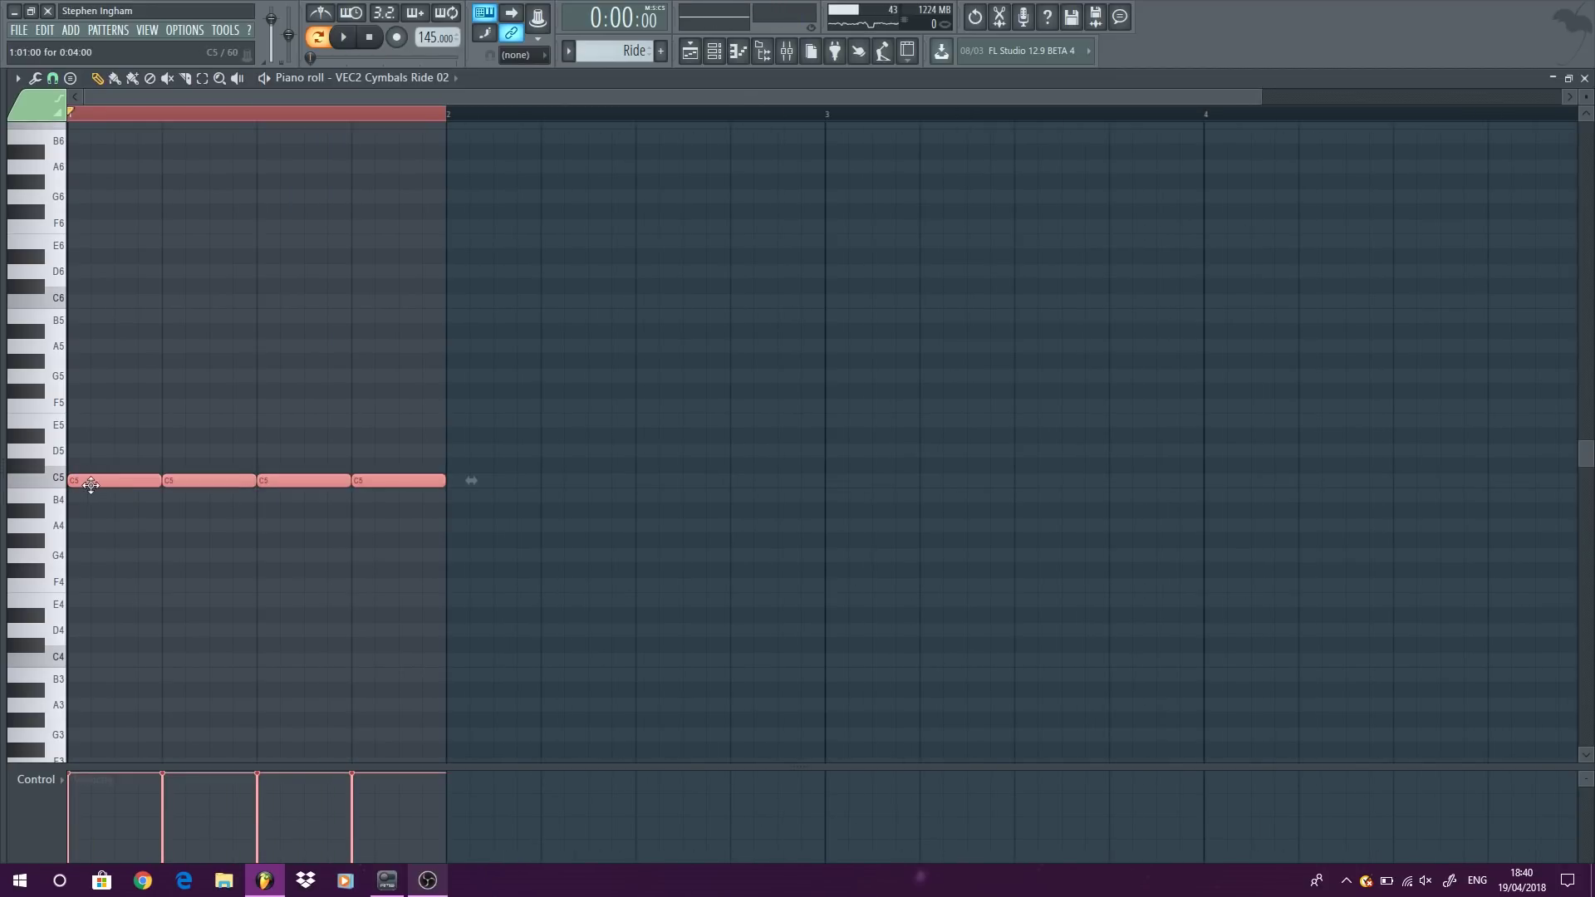
pyautogui.hotkey('ctrl', 'b')
pyautogui.hotkey('ctrl', 'a')
pyautogui.keyDown('shift'); pyautogui.moveTo(112, 482); pyautogui.dragTo(870, 470); pyautogui.keyUp('shift')
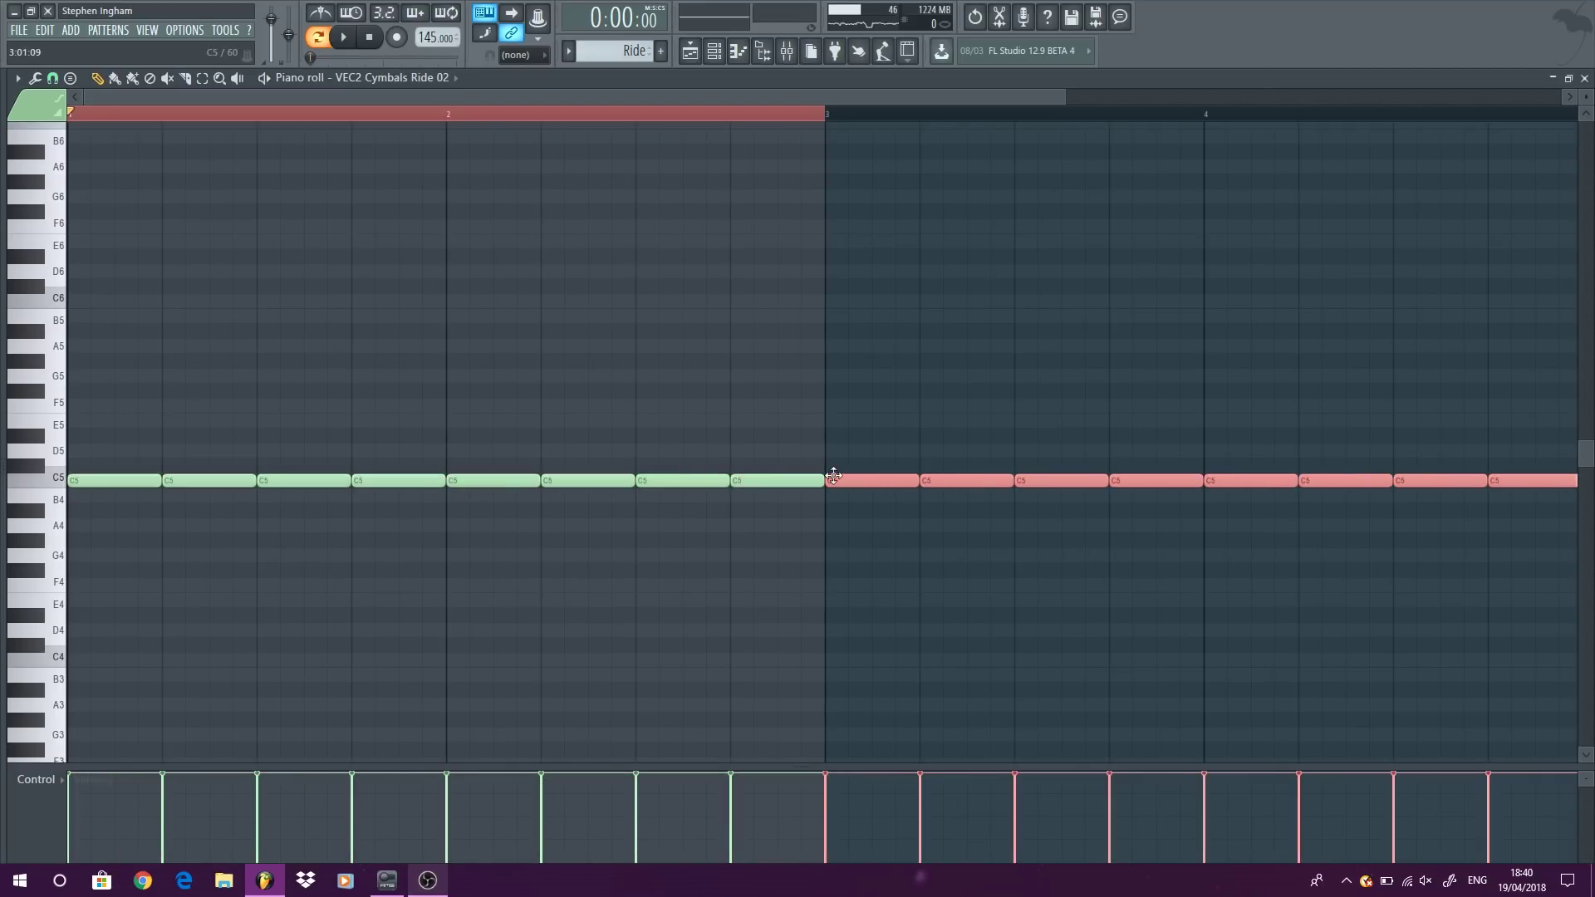
pyautogui.scroll(-2, 249, 428)
pyautogui.scroll(-2, 167, 474)
pyautogui.hotkey('ctrl', 'a')
pyautogui.keyDown('shift'); pyautogui.moveTo(85, 483); pyautogui.dragTo(838, 480); pyautogui.keyUp('shift')
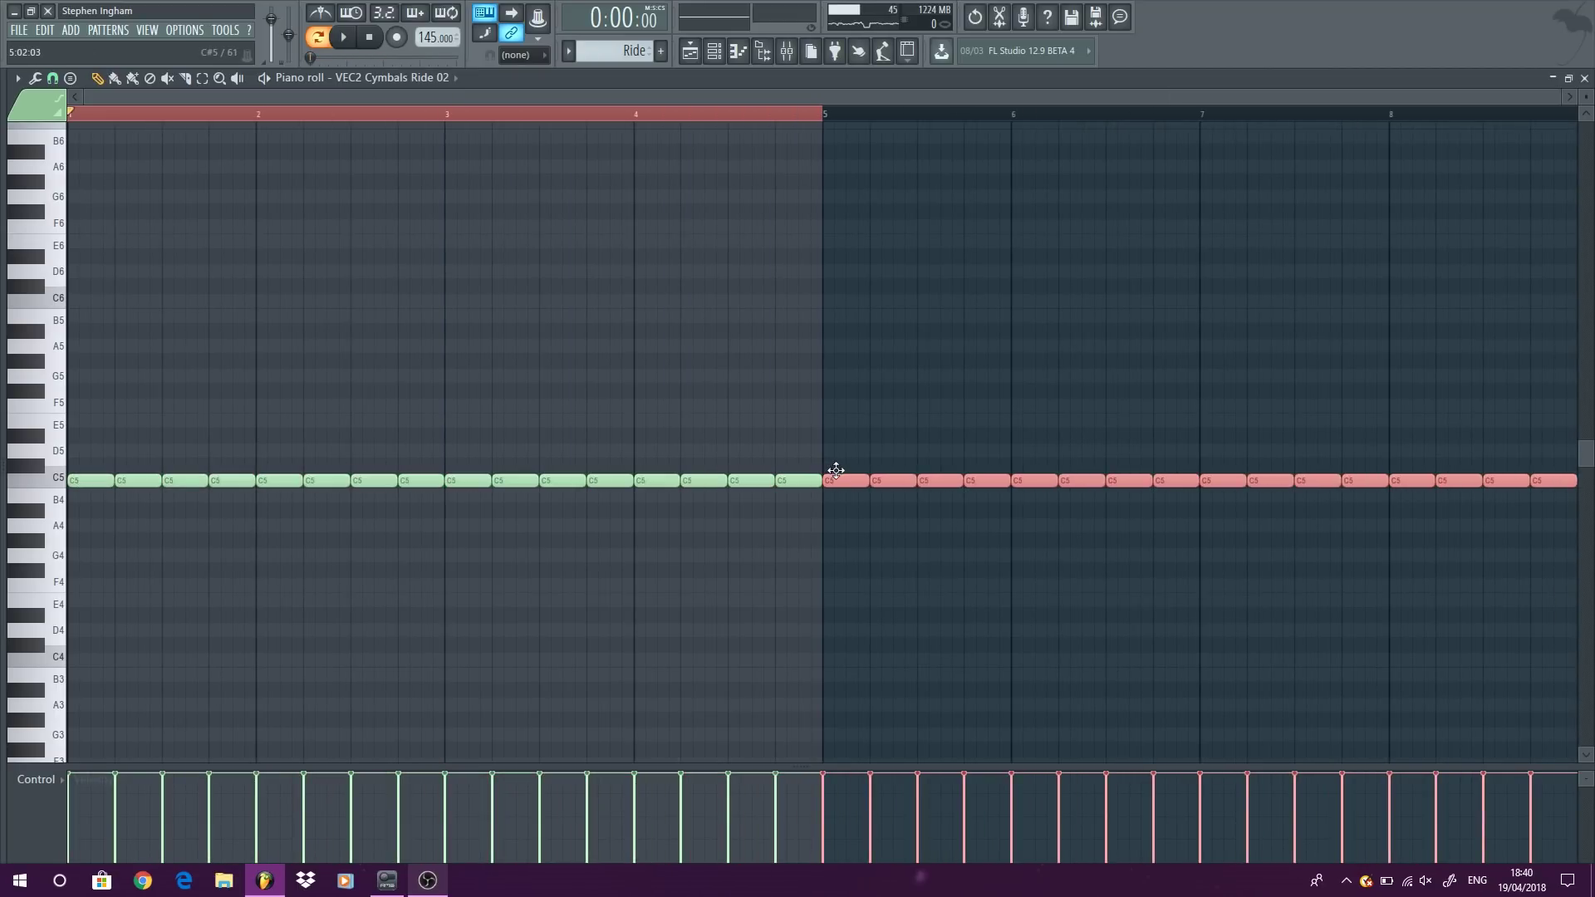
pyautogui.click(1587, 77)
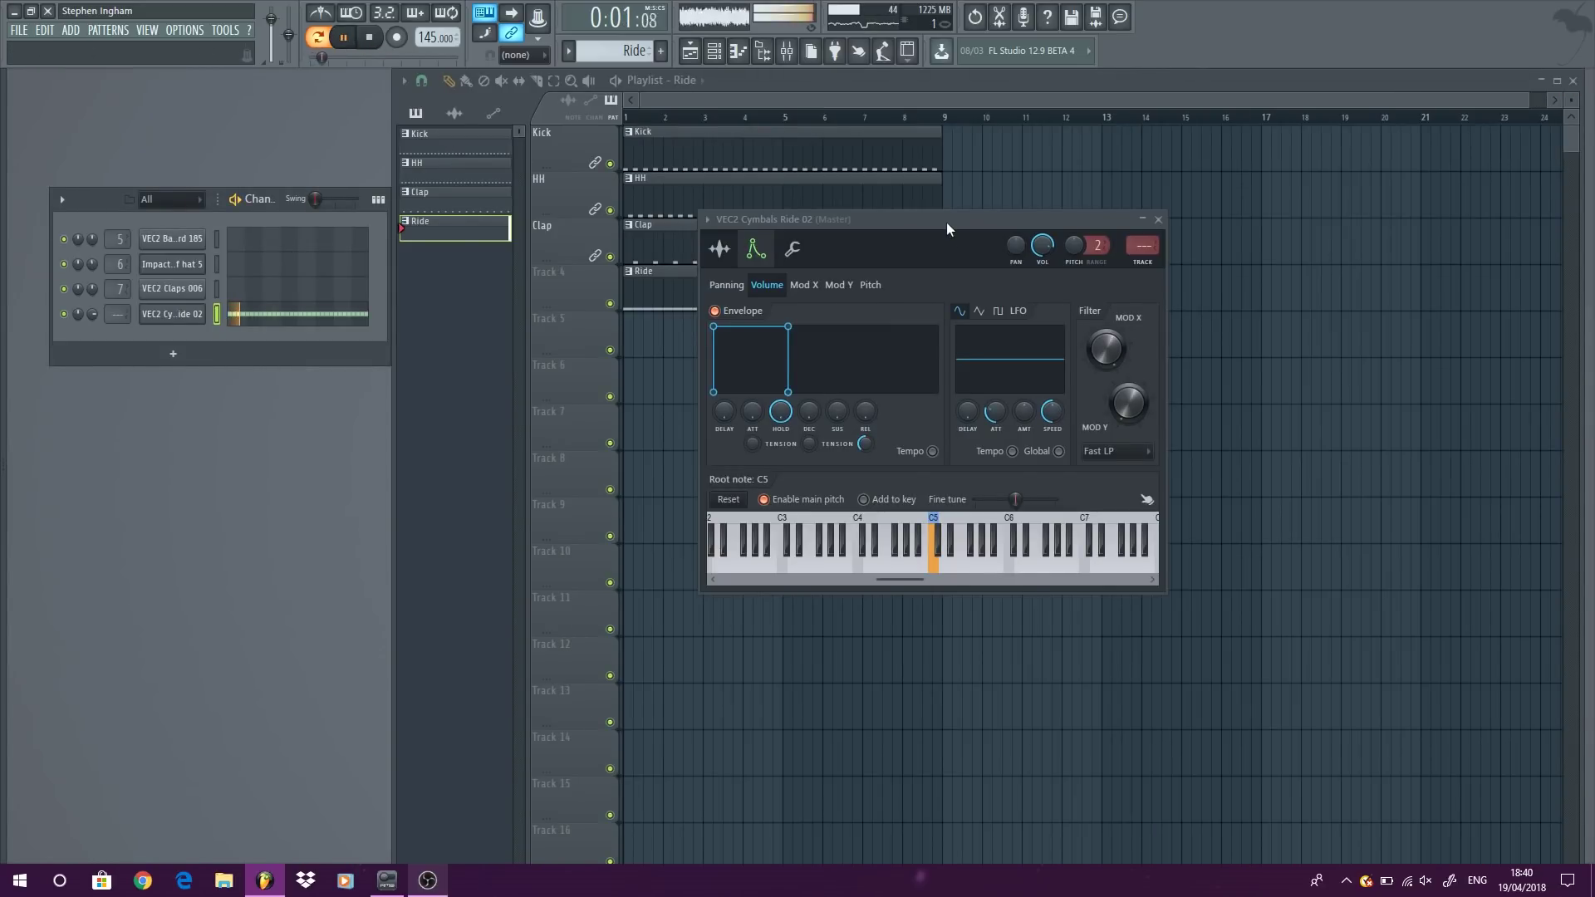
# Step: Route the ride sampler to mixer track 7 and check that insert's effect chain
pyautogui.moveTo(946, 222); pyautogui.dragTo(786, 227)
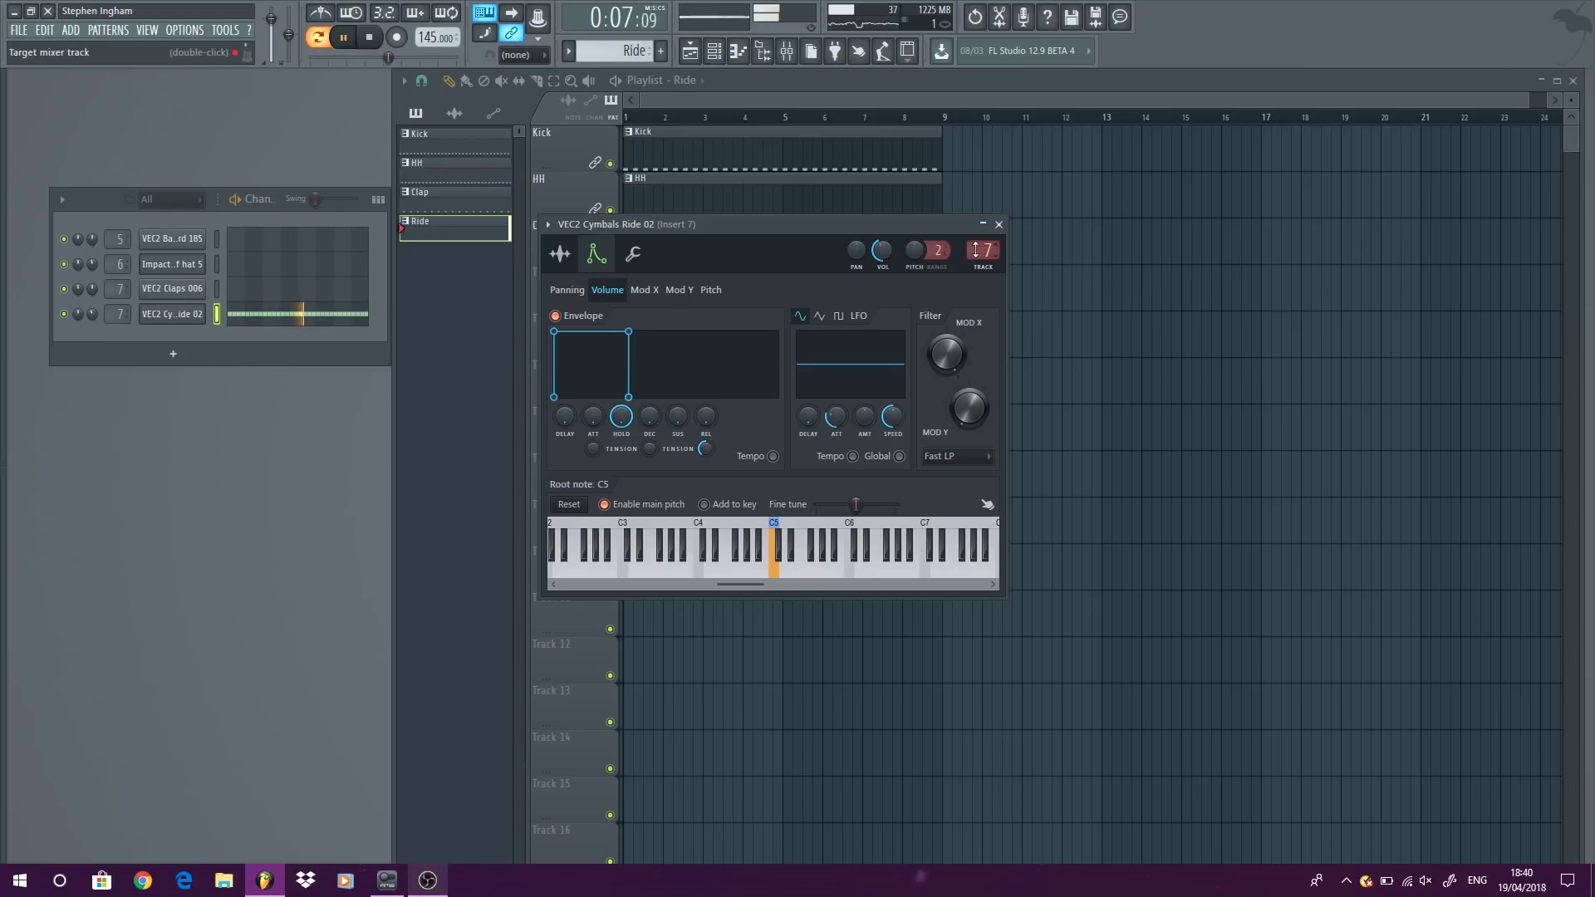
pyautogui.doubleClick(985, 251)
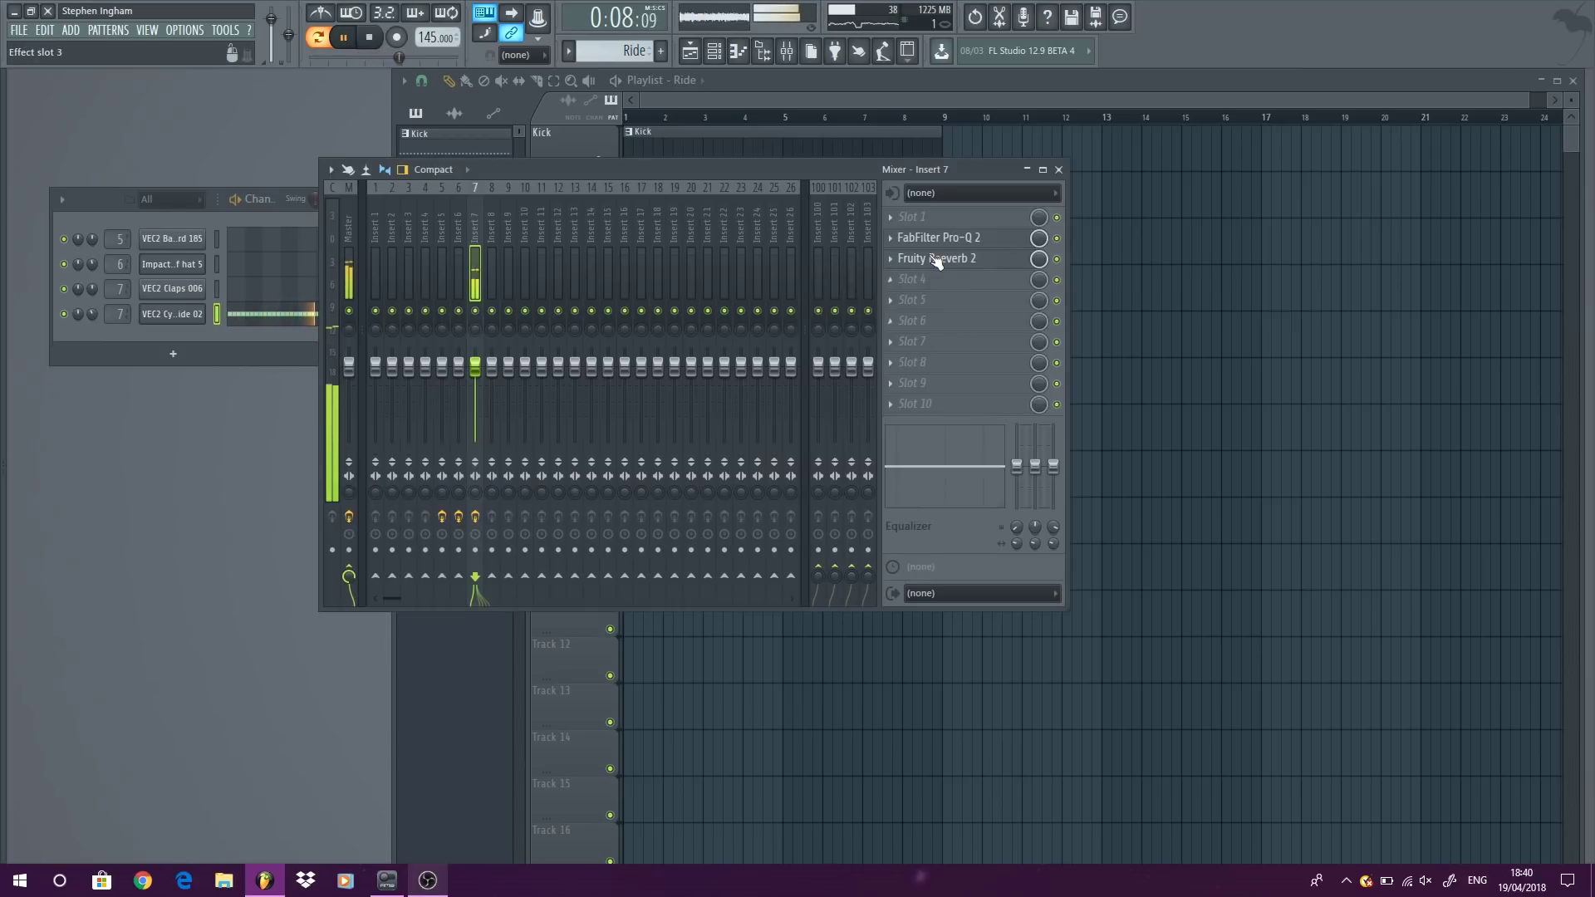
pyautogui.click(1060, 170)
pyautogui.click(1000, 225)
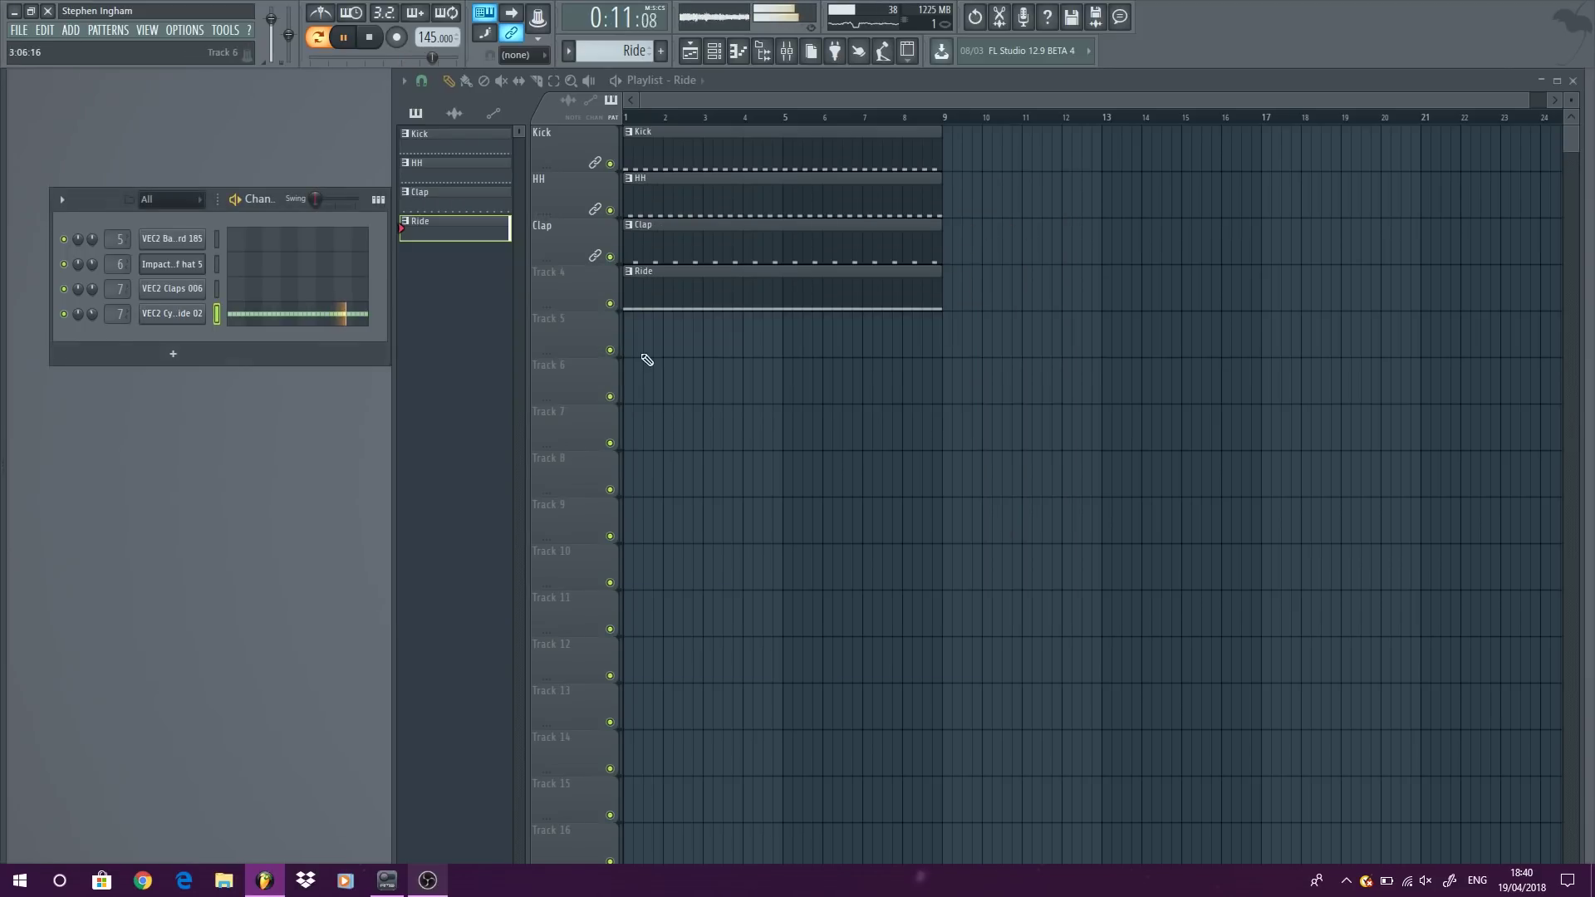
# Step: Adjust the ride channel's volume during song playback and route the channel to mixer track 6
pyautogui.click(320, 37)
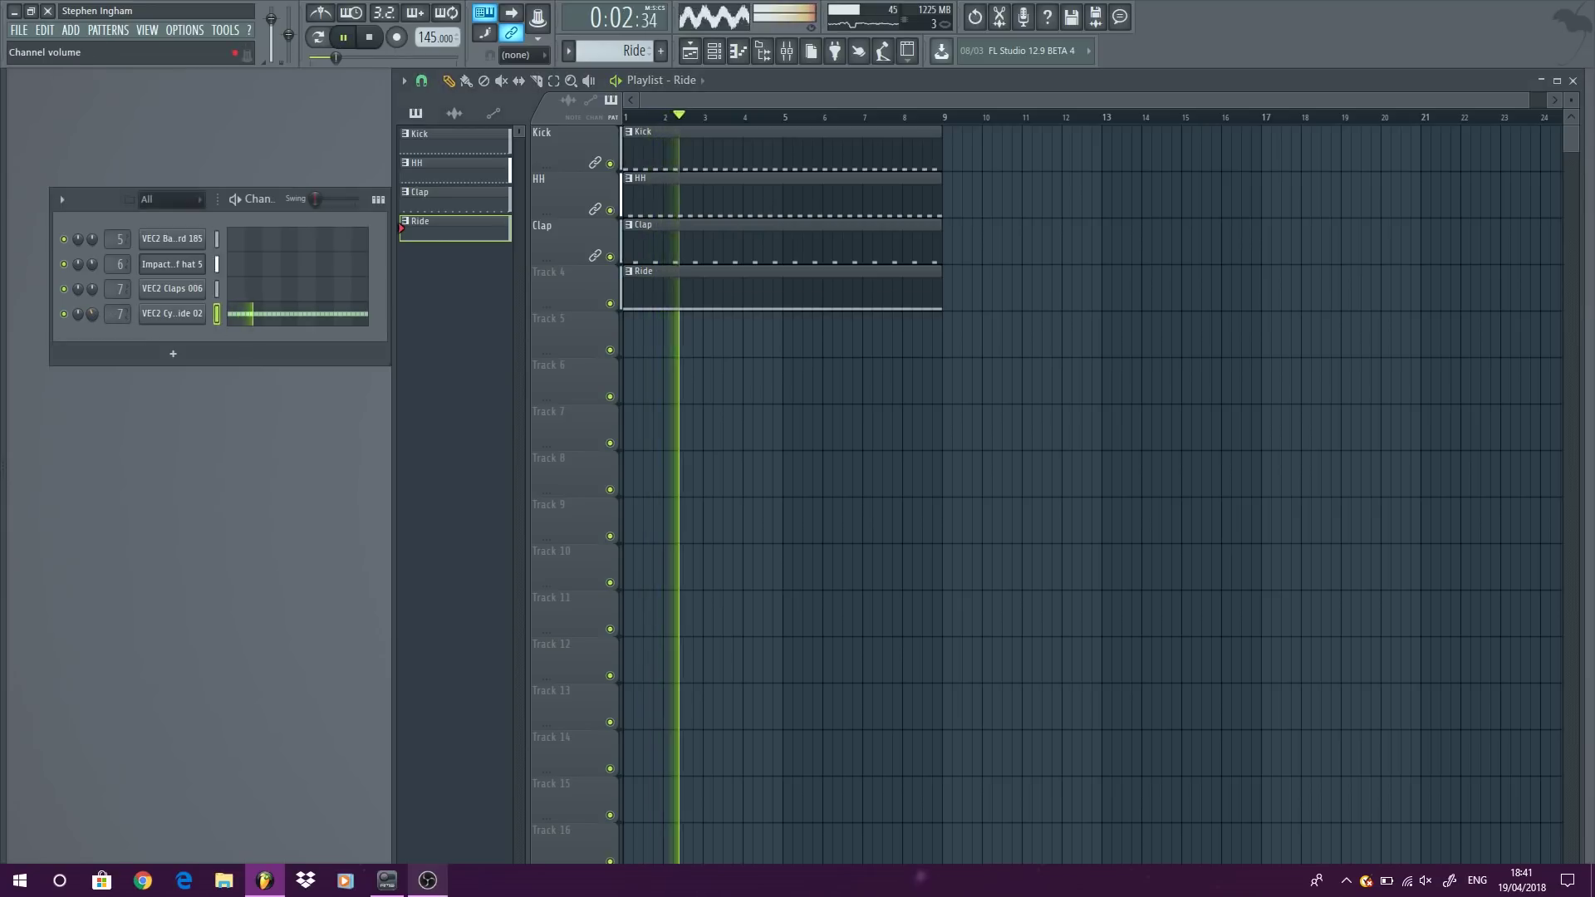
pyautogui.moveTo(92, 314)
pyautogui.mouseDown()
pyautogui.moveTo(92, 349)
pyautogui.moveTo(86, 291)
pyautogui.mouseUp()
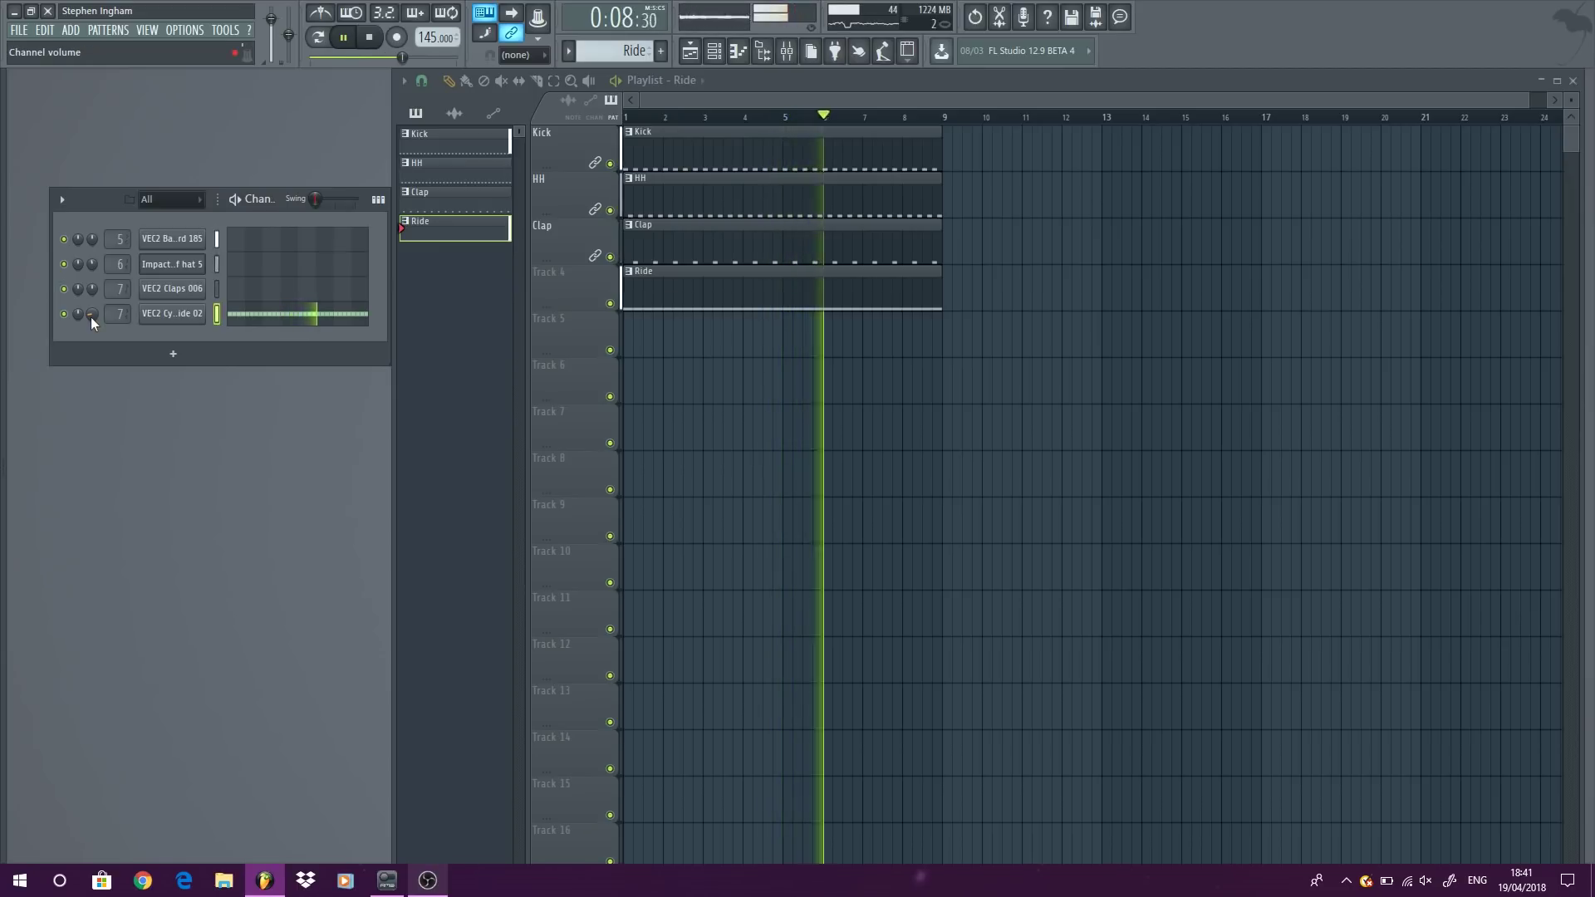
pyautogui.press('space')
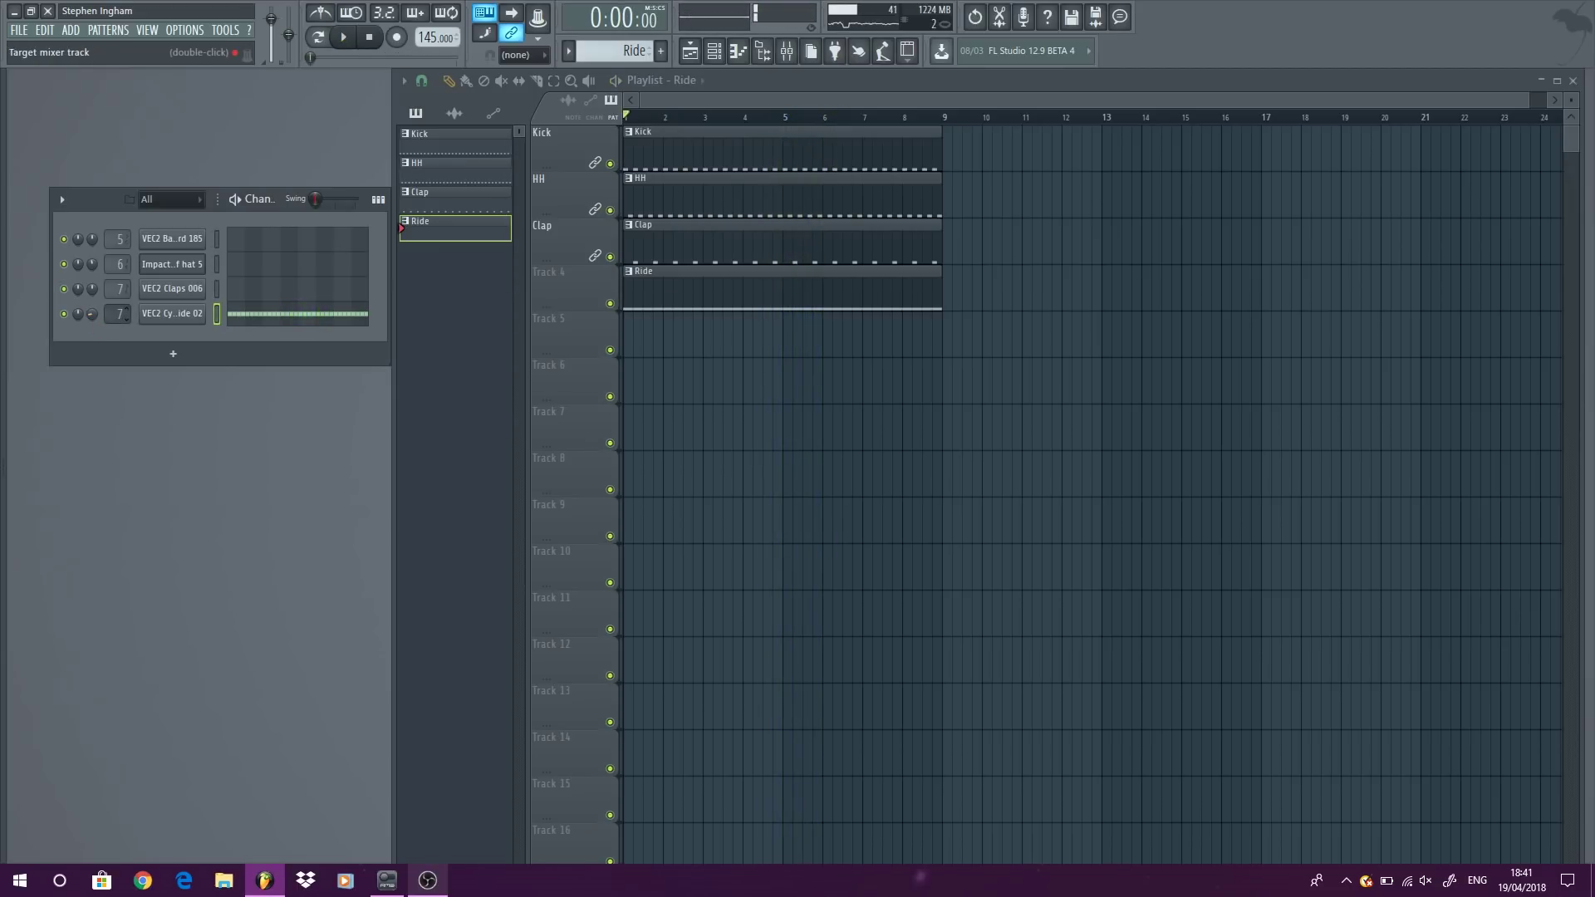
pyautogui.press('space')
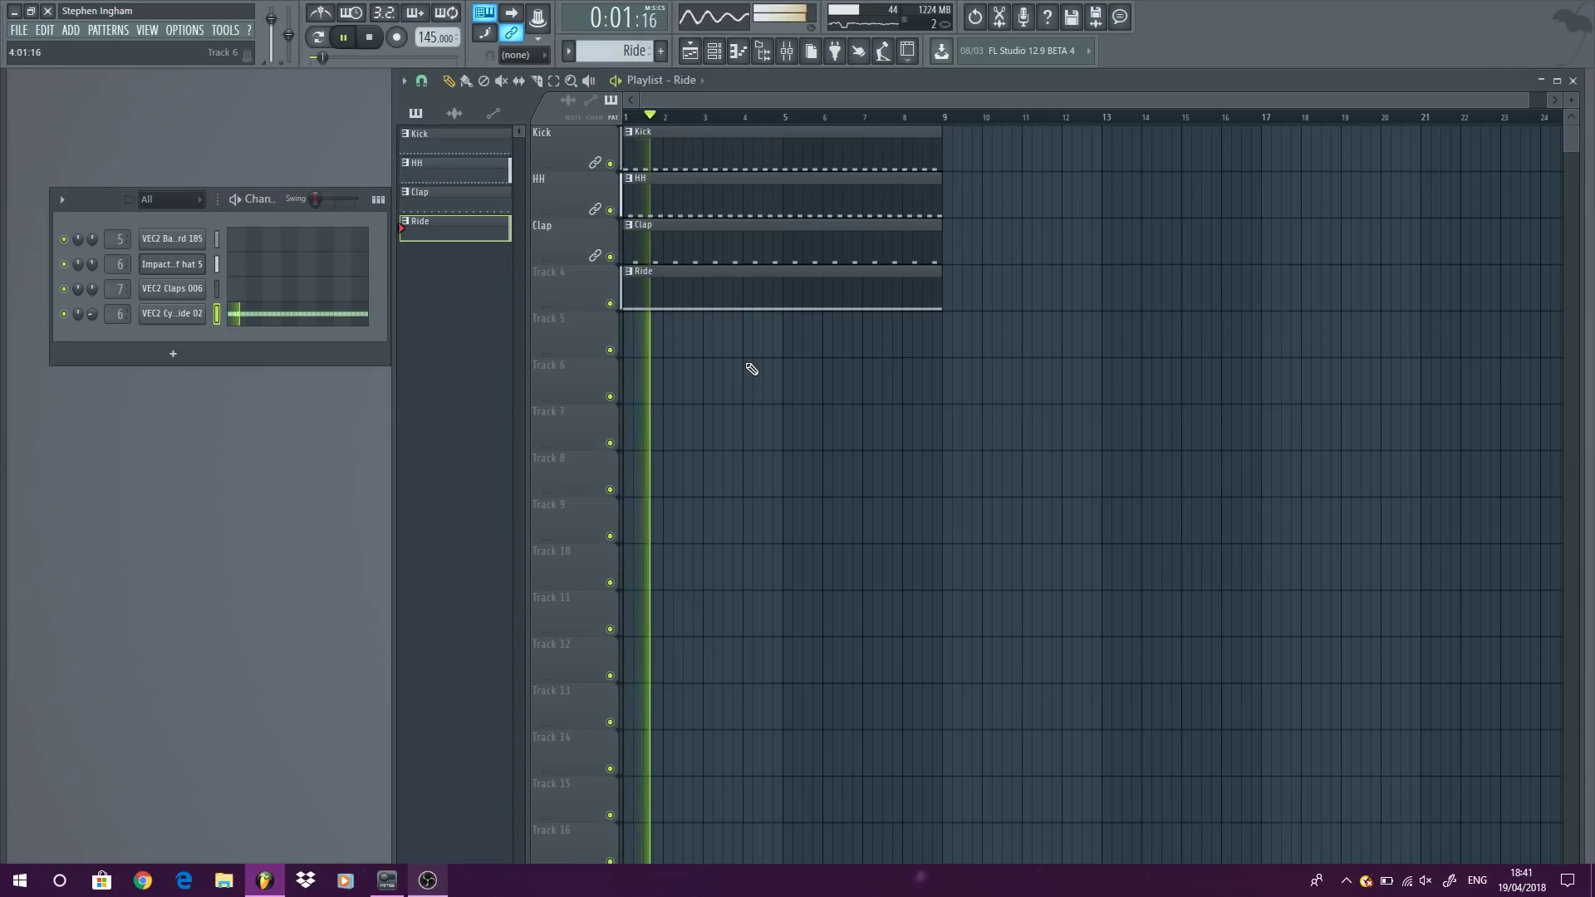
pyautogui.press('space')
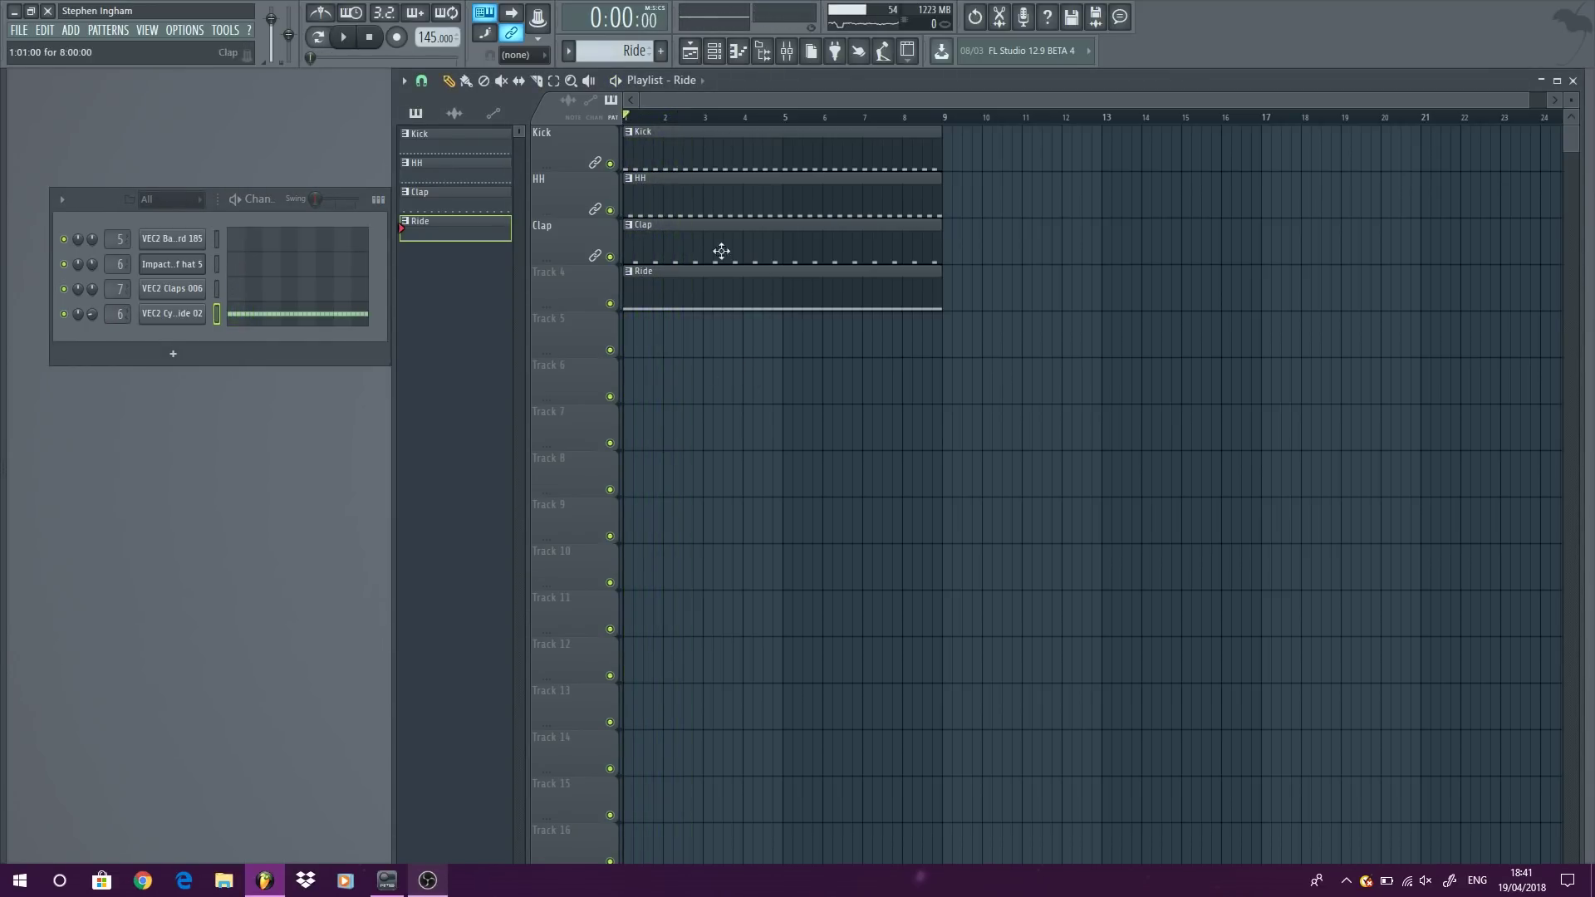
# Step: Adjust the panning of the hi-hat and clap channels and play the arrangement
pyautogui.moveTo(77, 270); pyautogui.dragTo(77, 266)
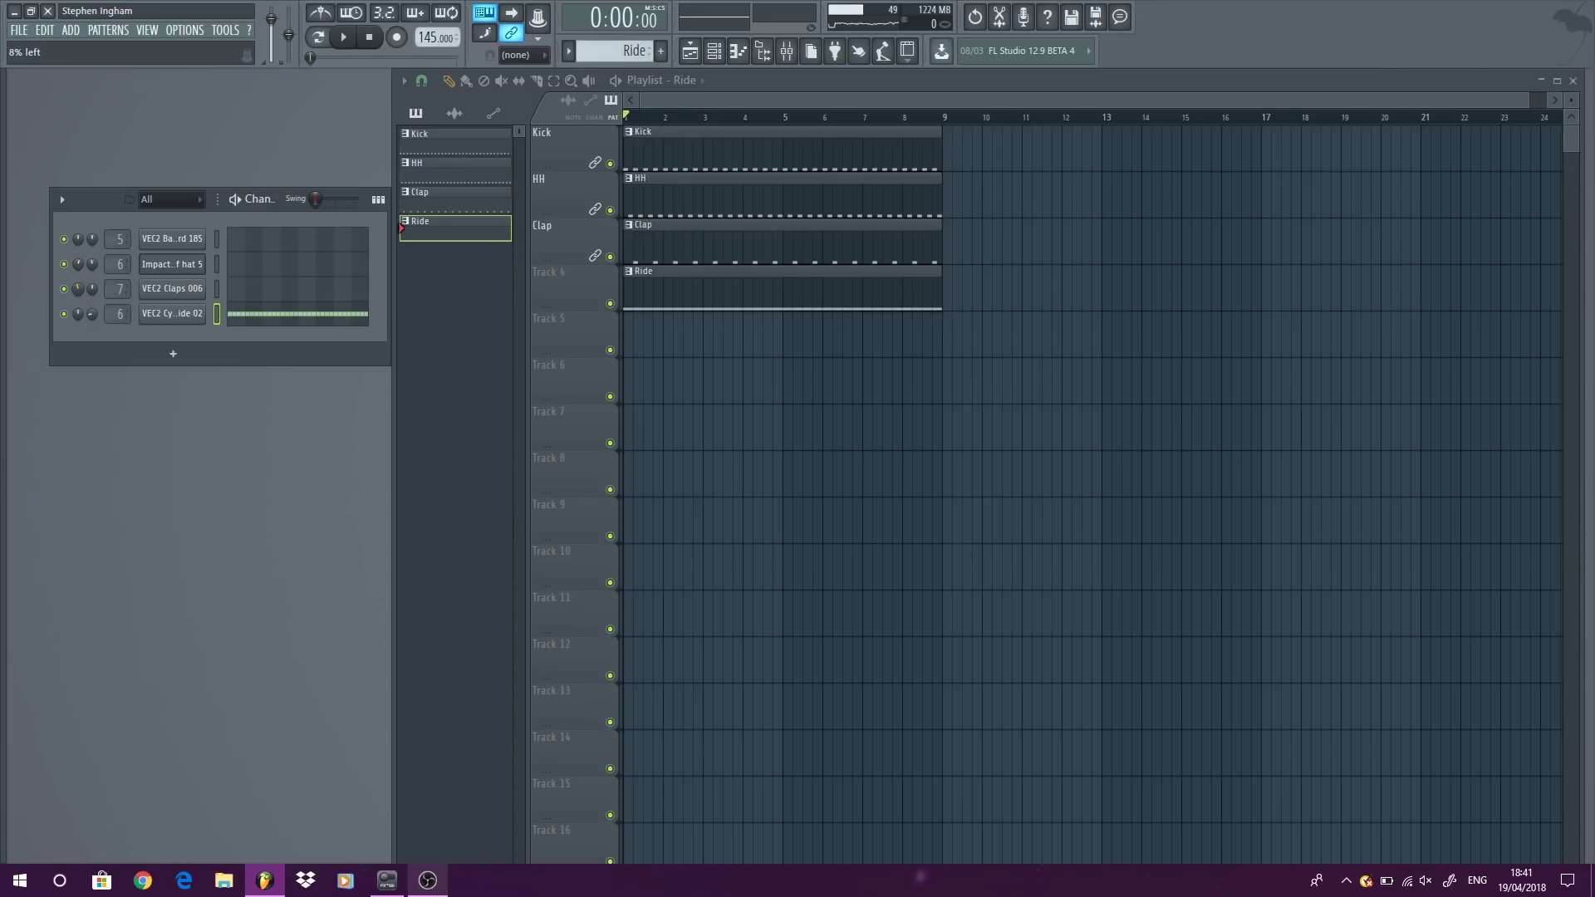
pyautogui.moveTo(77, 289); pyautogui.dragTo(77, 299)
pyautogui.press('space')
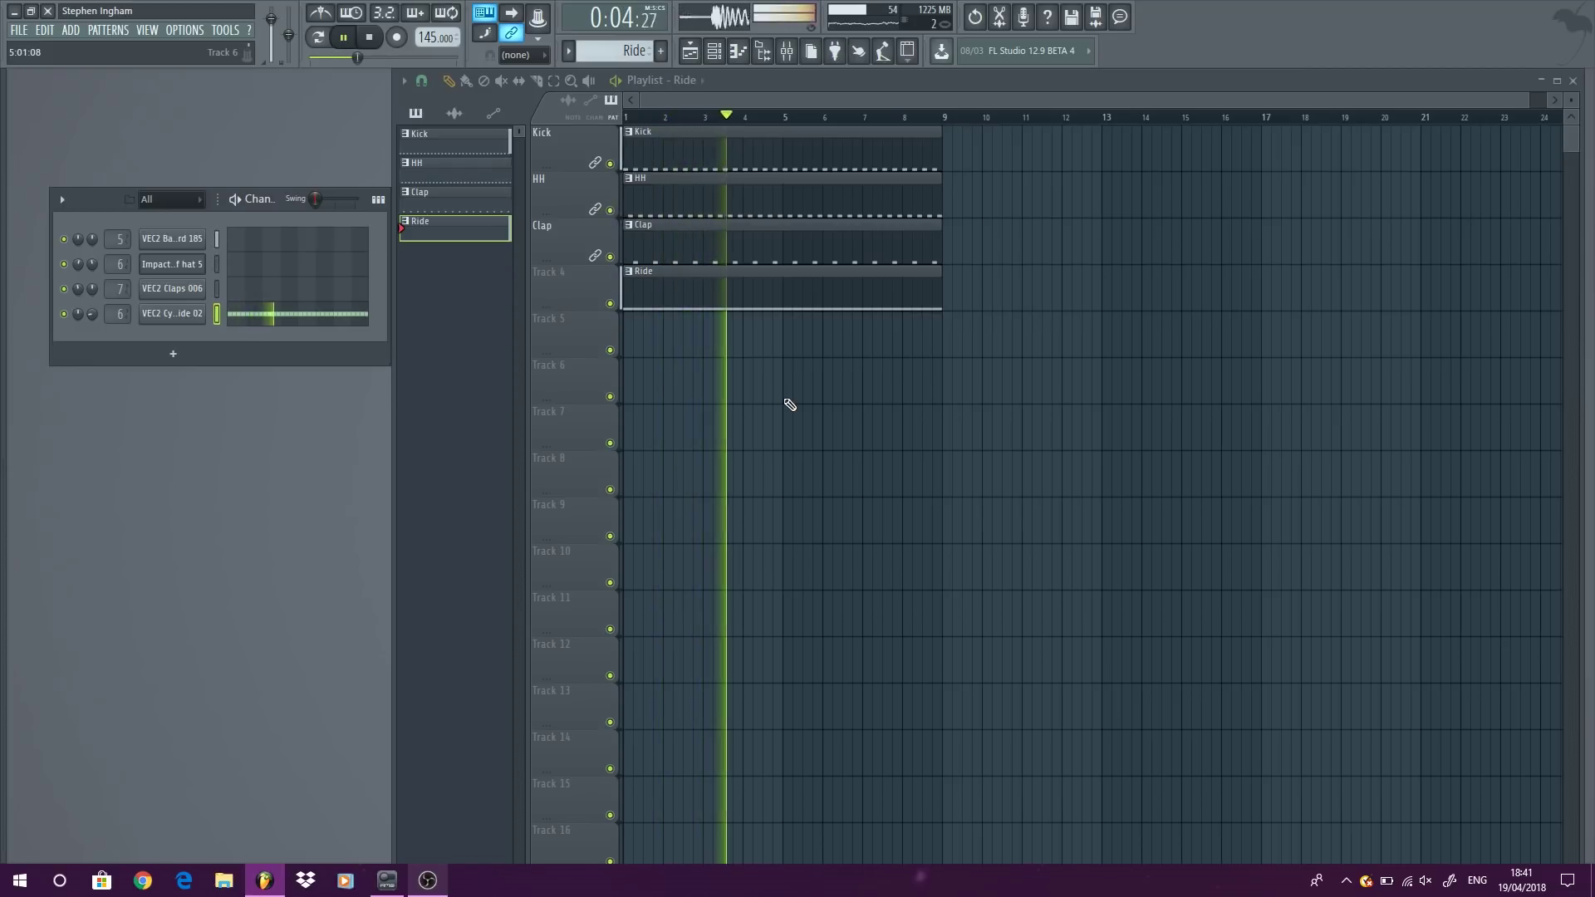
# Step: Lock playlist track 4 to its Ride content
pyautogui.rightClick(600, 311)
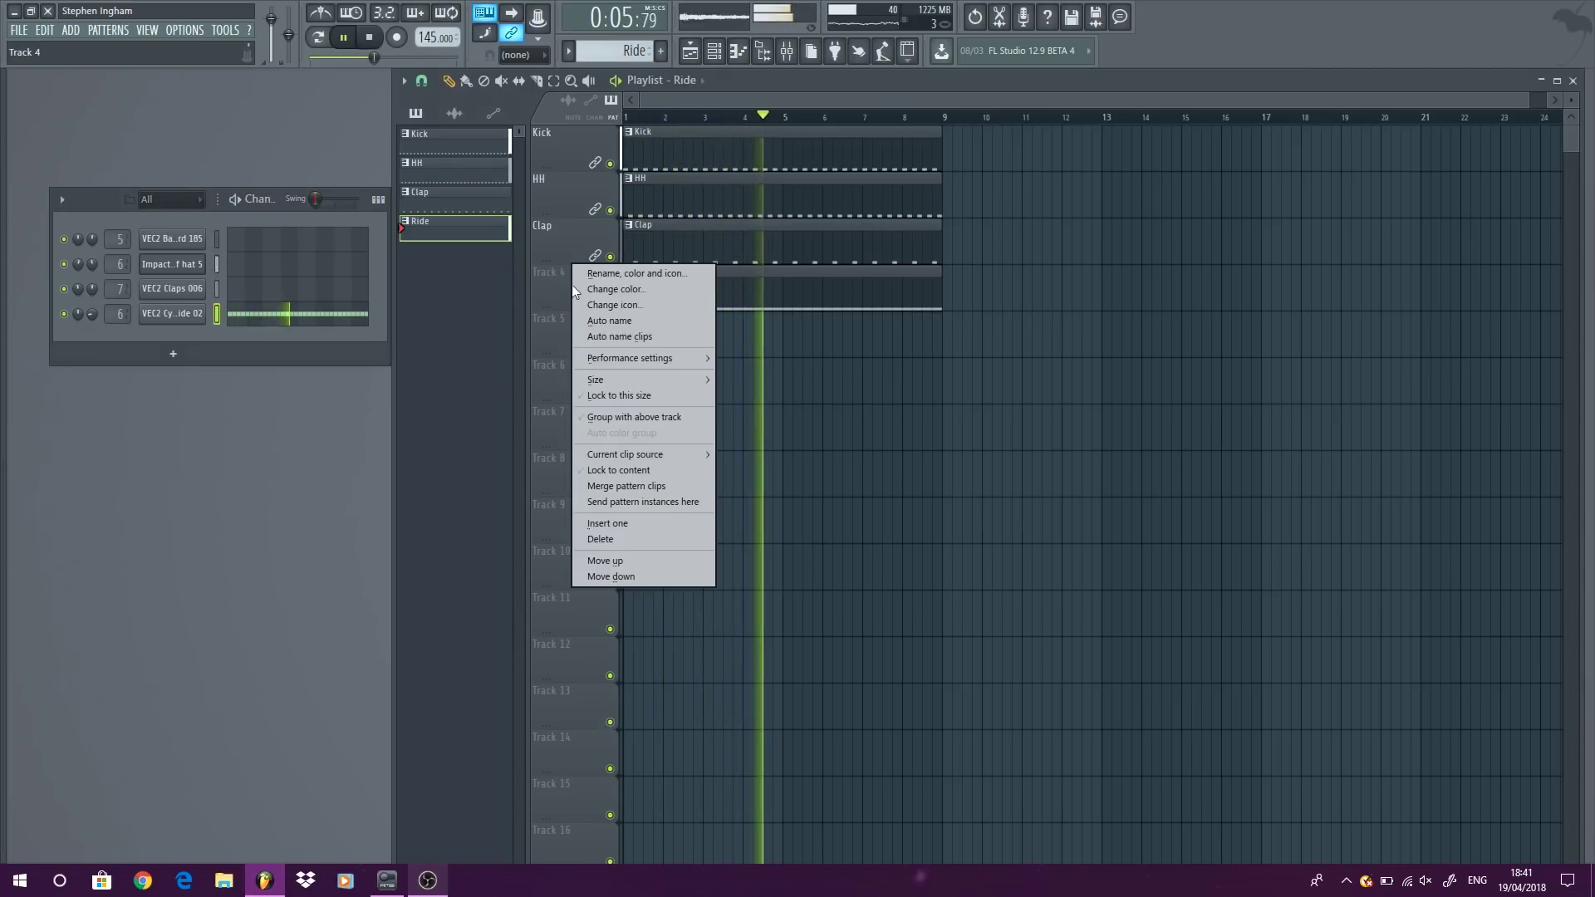
pyautogui.click(646, 472)
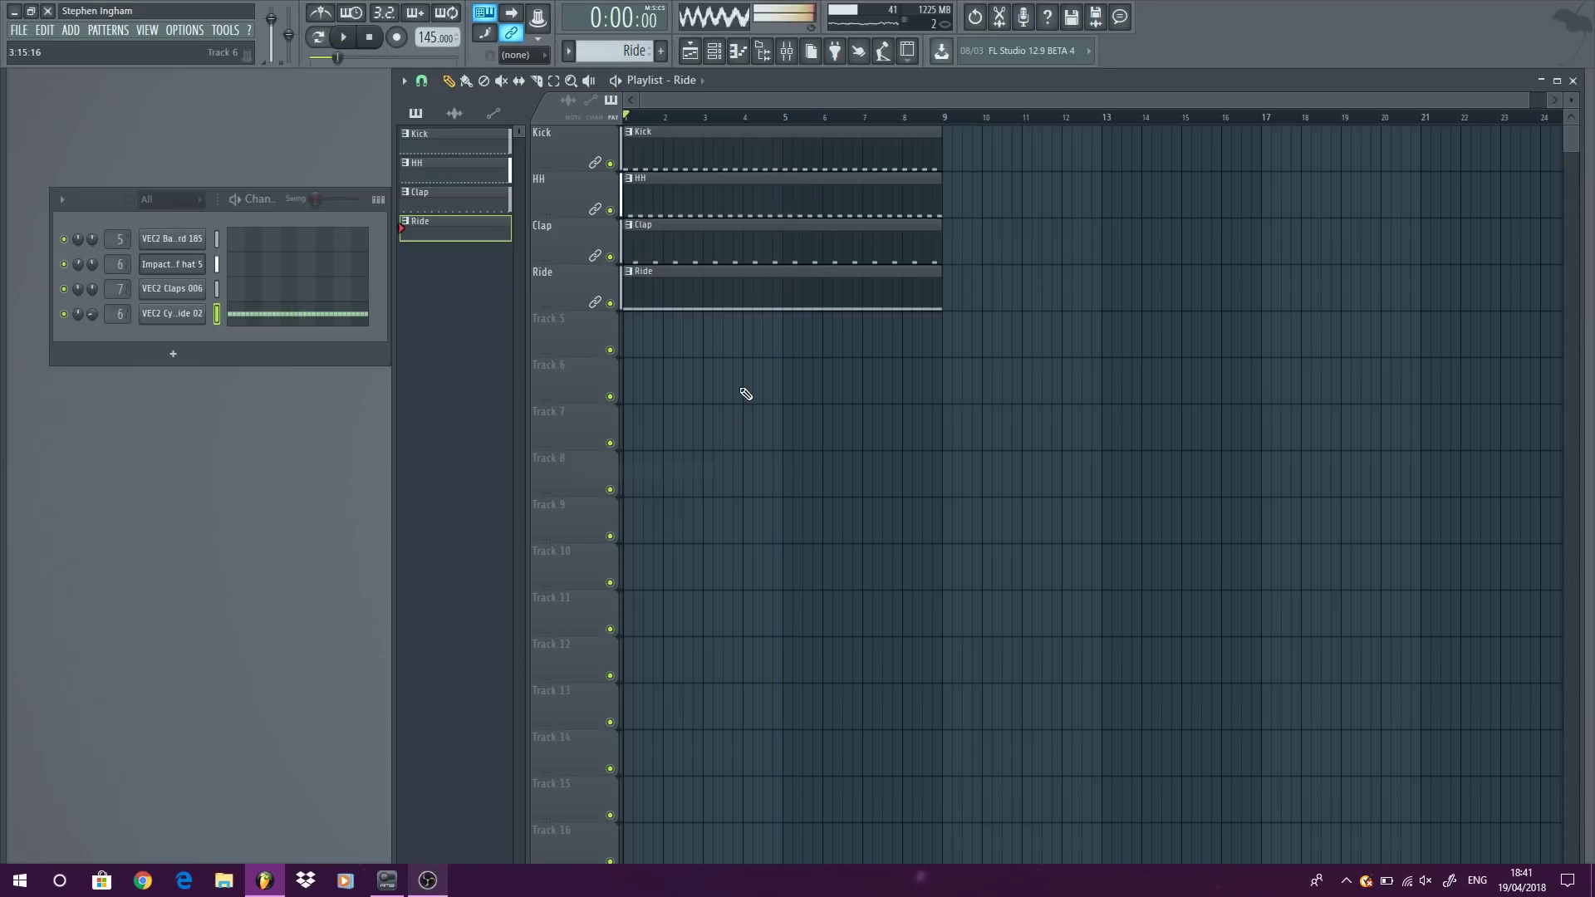
# Step: Add an Audio Clip channel and browse for its sound file in the VEC2 Loops folder
pyautogui.click(81, 33)
pyautogui.moveTo(133, 83)
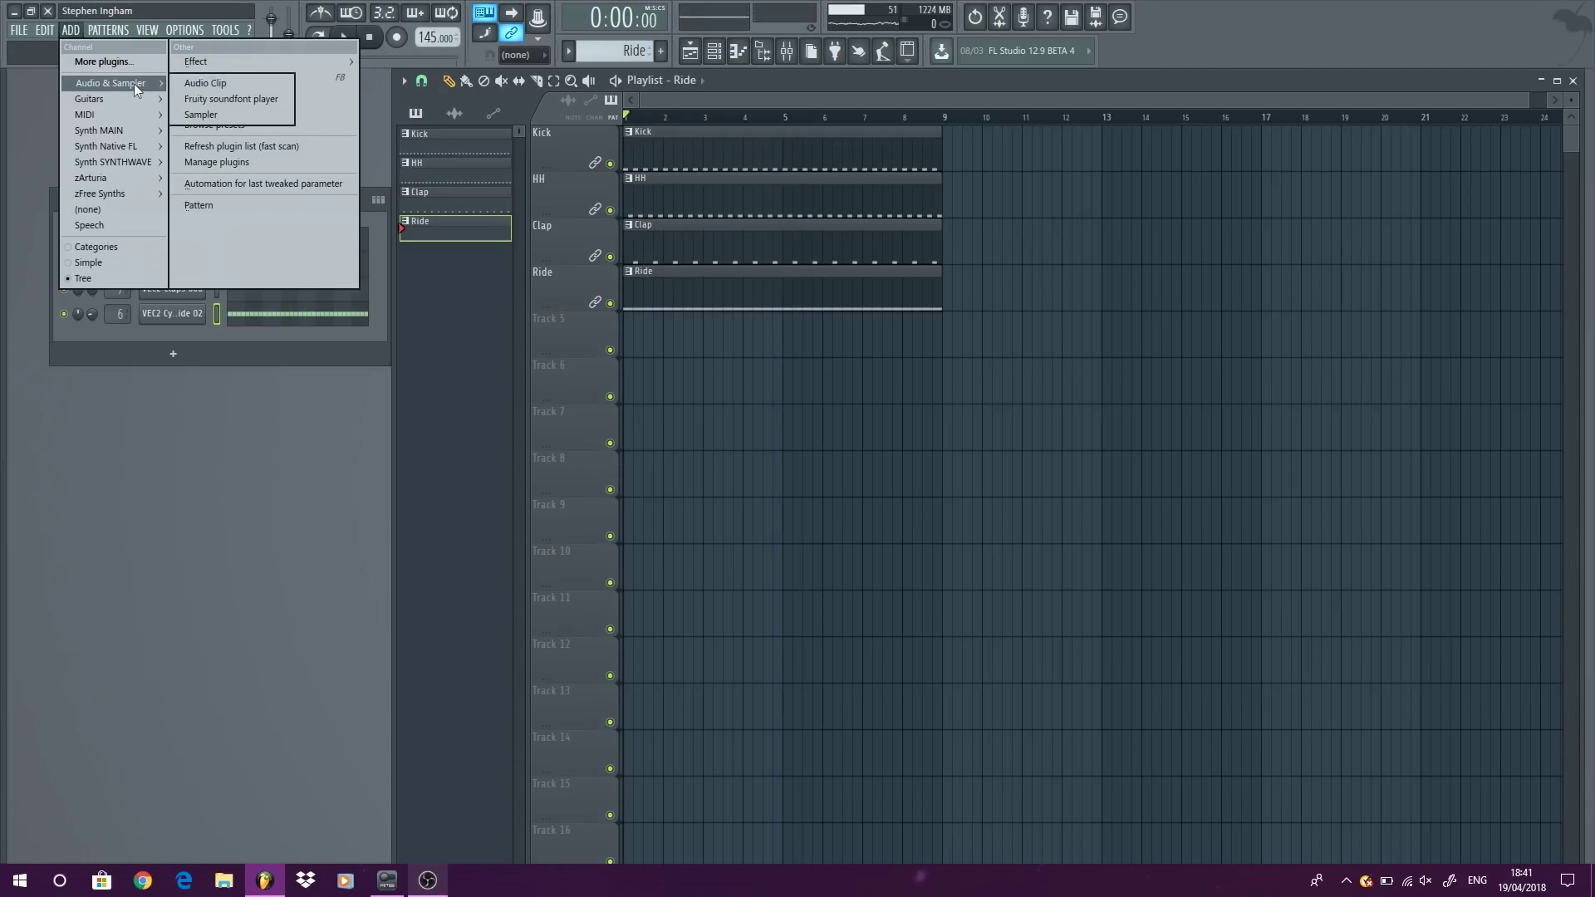
pyautogui.click(198, 84)
pyautogui.click(178, 341)
pyautogui.click(238, 267)
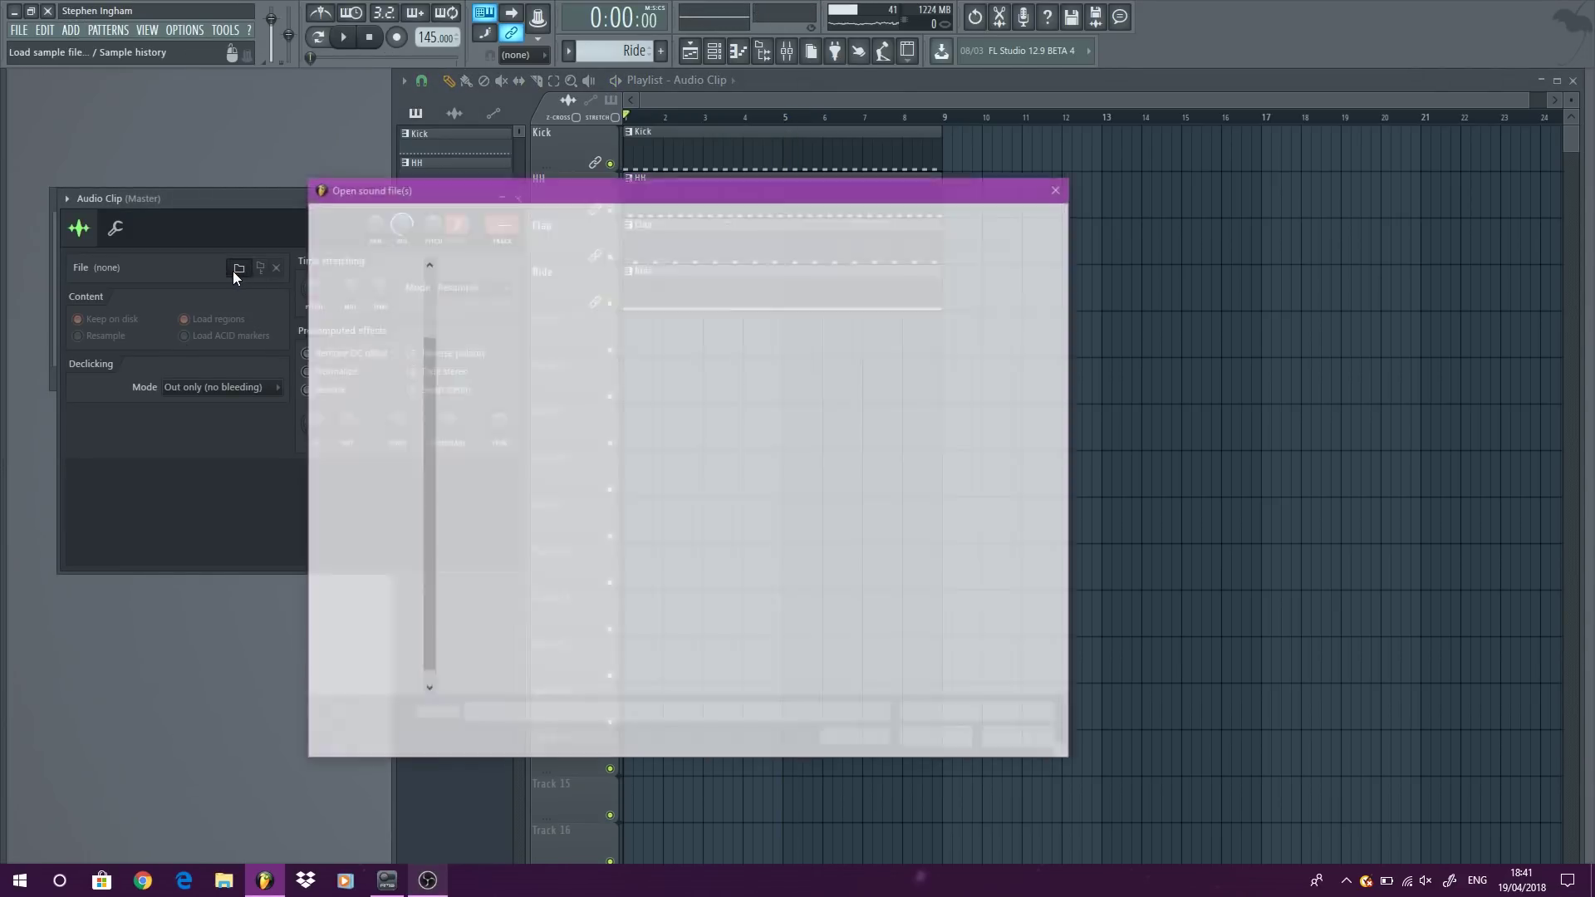
pyautogui.click(382, 215)
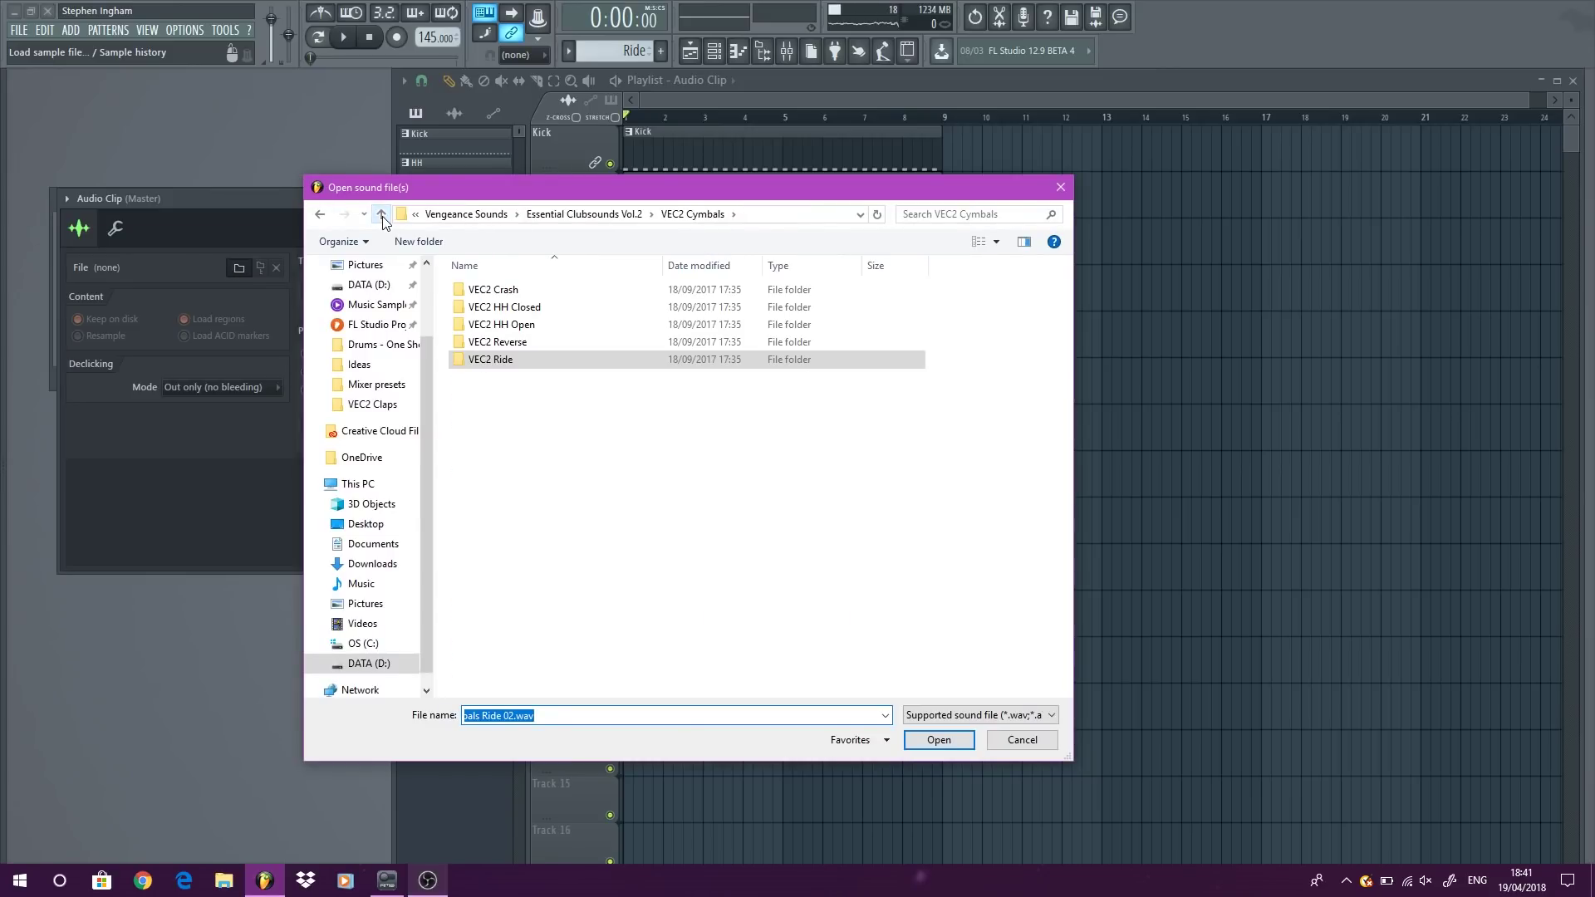
pyautogui.click(383, 215)
pyautogui.doubleClick(624, 376)
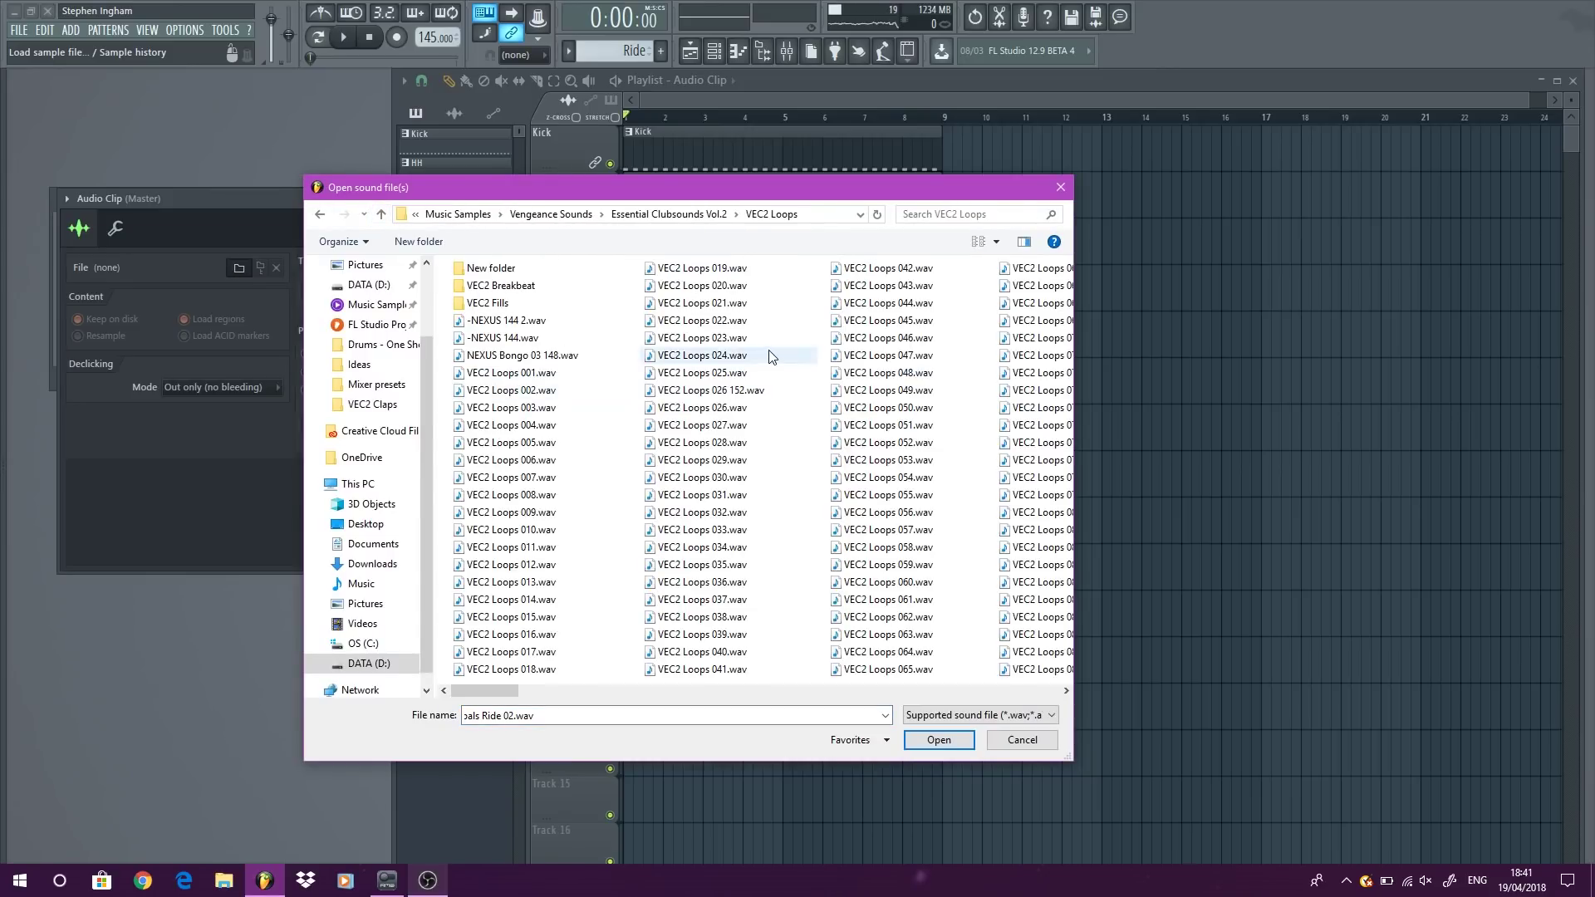
# Step: Preview several loops in the VEC2 Loops folder and load VEC2 Loops 095.wav into the audio clip
pyautogui.click(544, 479)
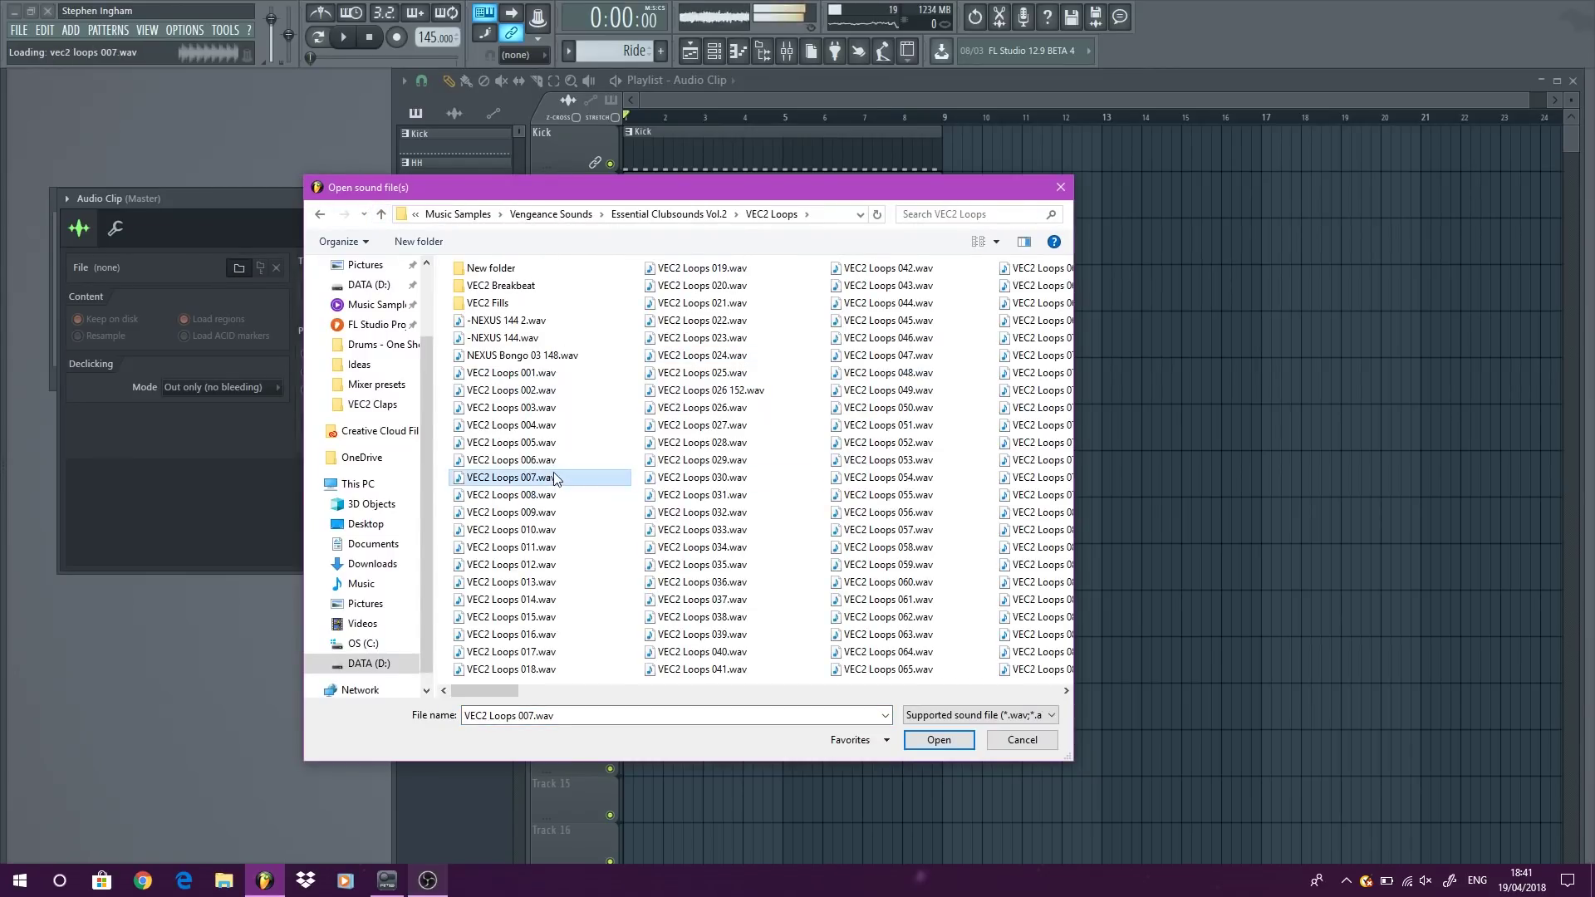
pyautogui.click(507, 530)
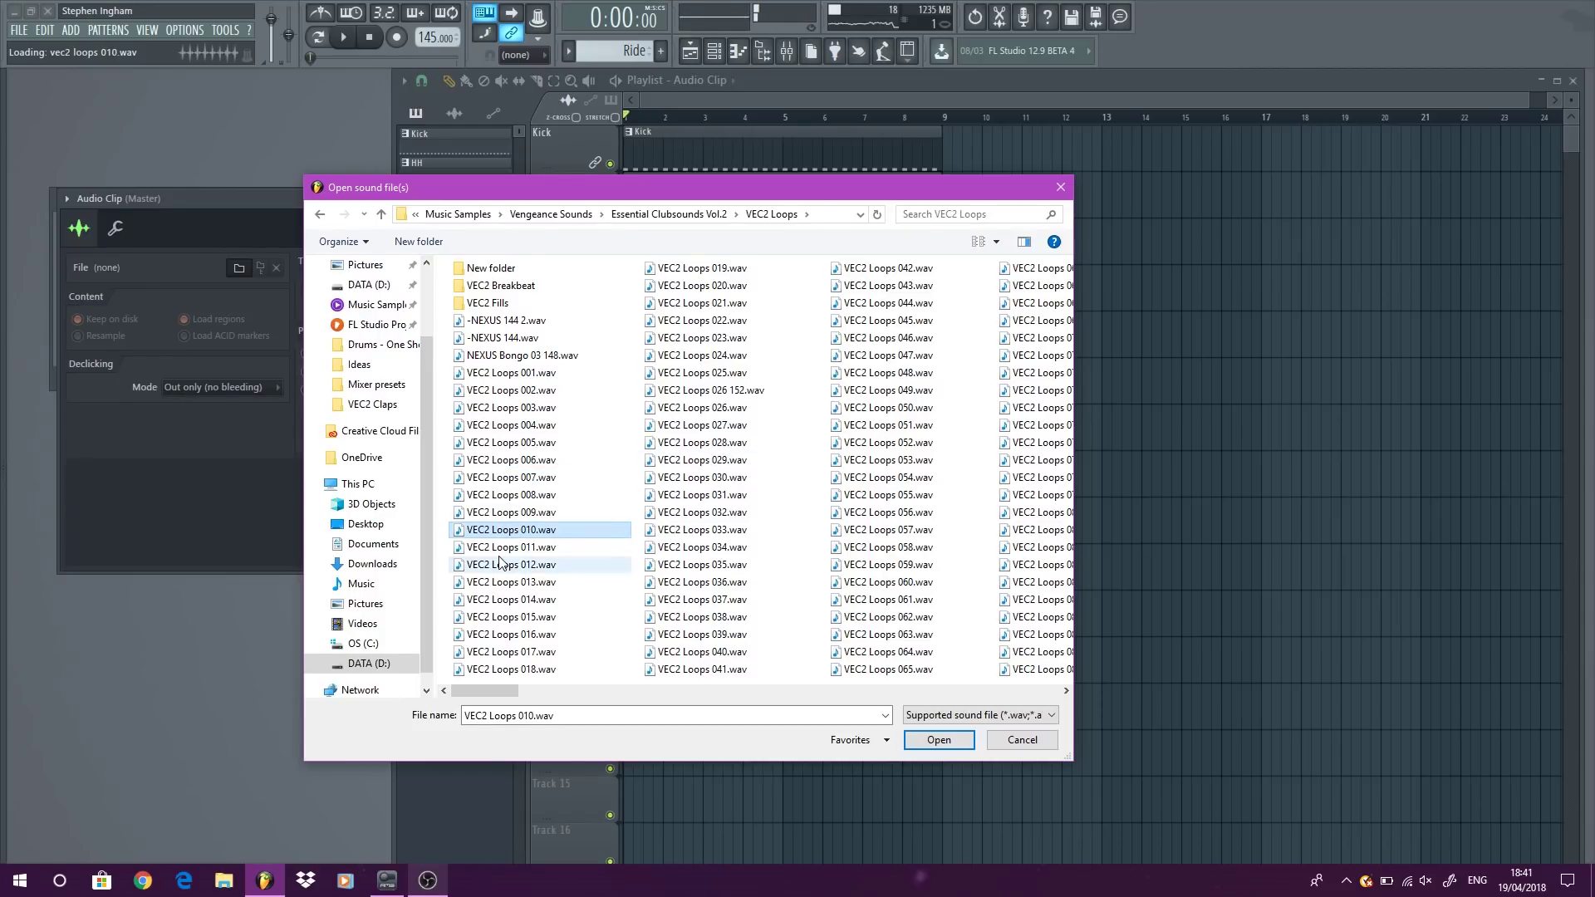
pyautogui.click(502, 552)
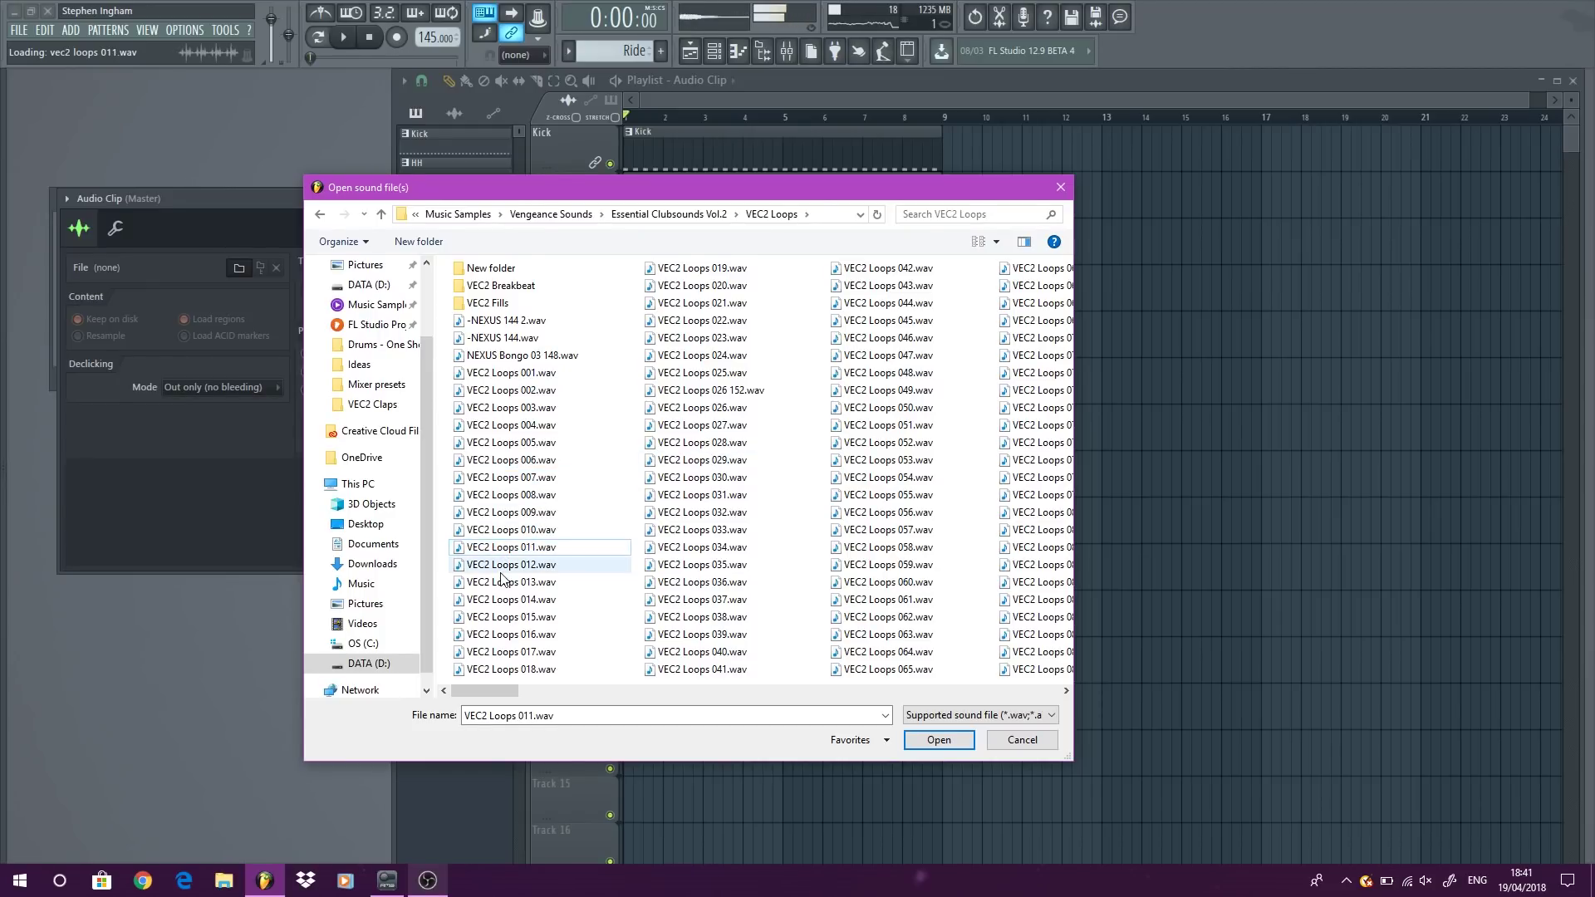
pyautogui.click(702, 496)
pyautogui.click(702, 427)
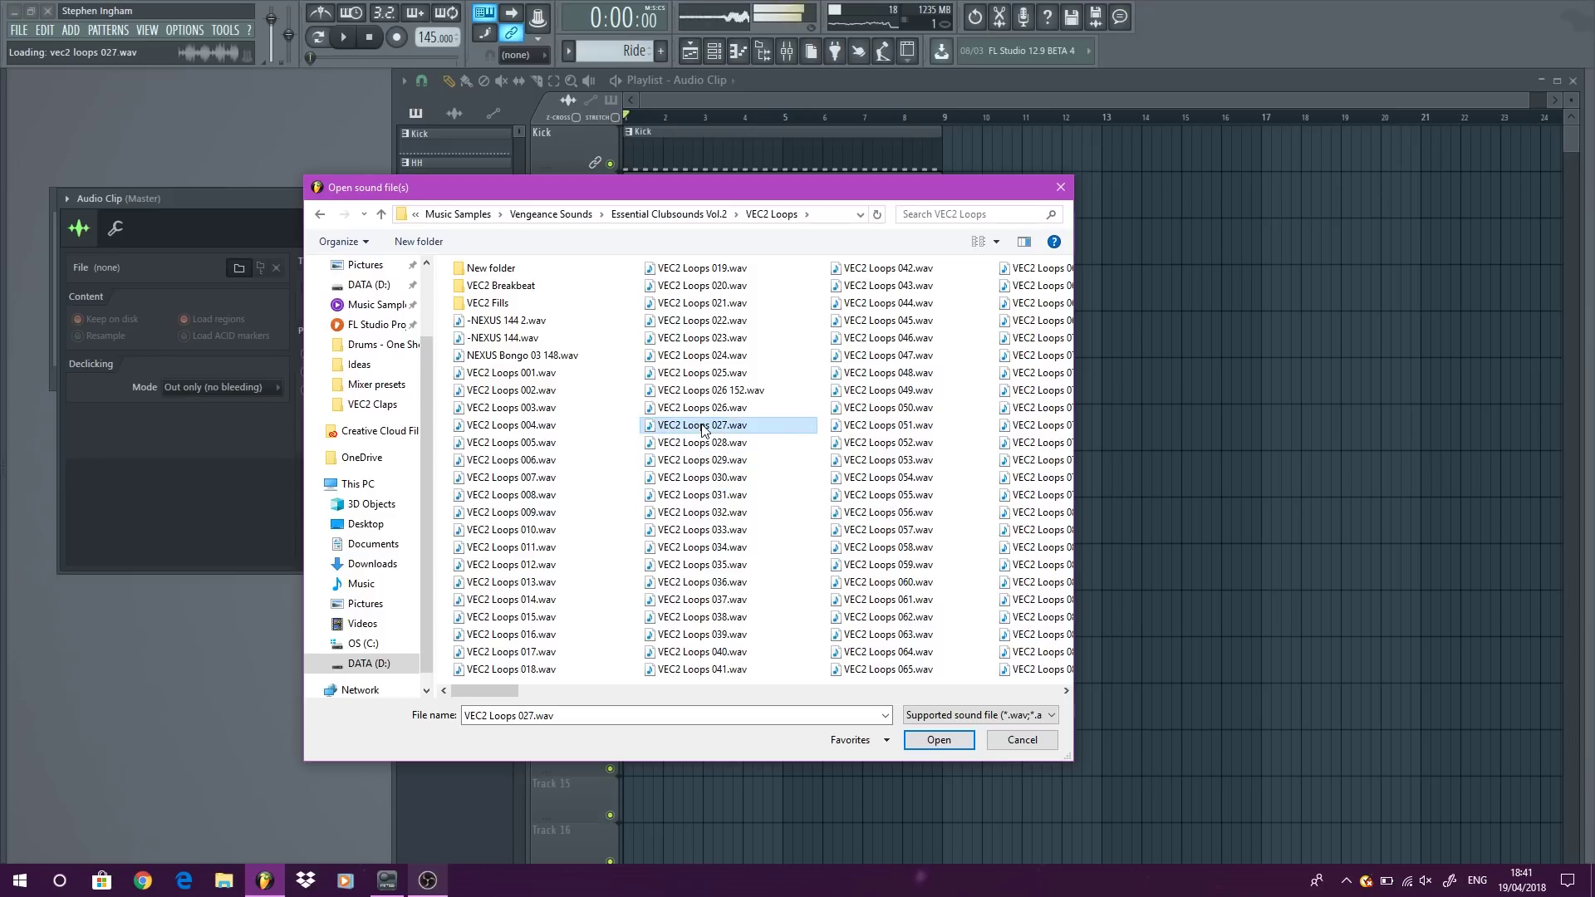
pyautogui.click(702, 477)
pyautogui.scroll(-1, 702, 478)
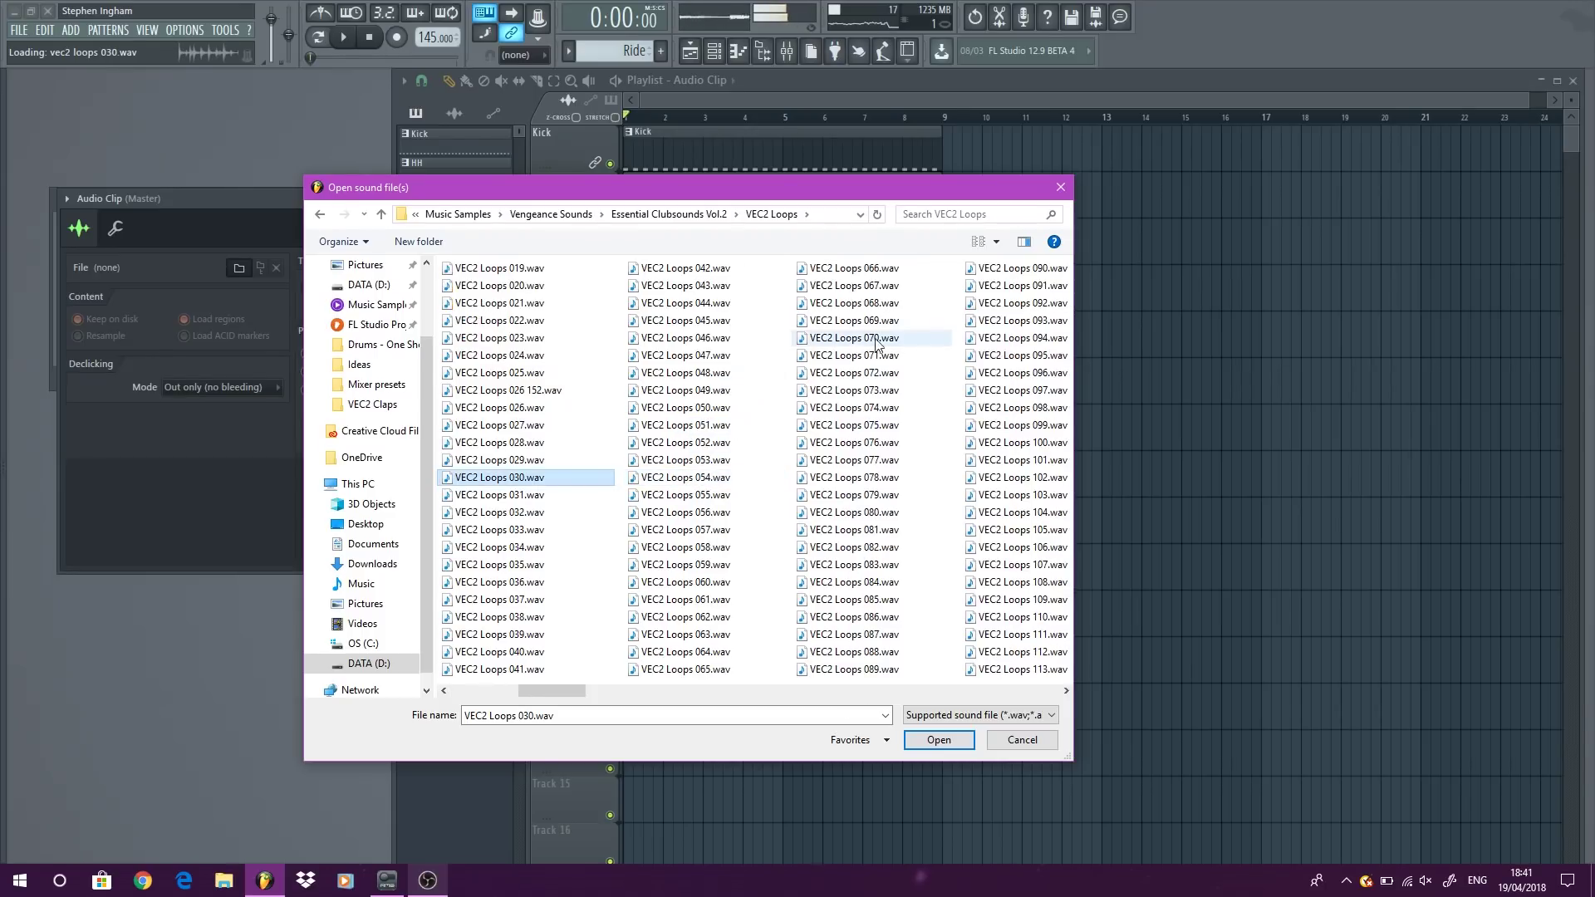
pyautogui.click(808, 323)
pyautogui.click(823, 374)
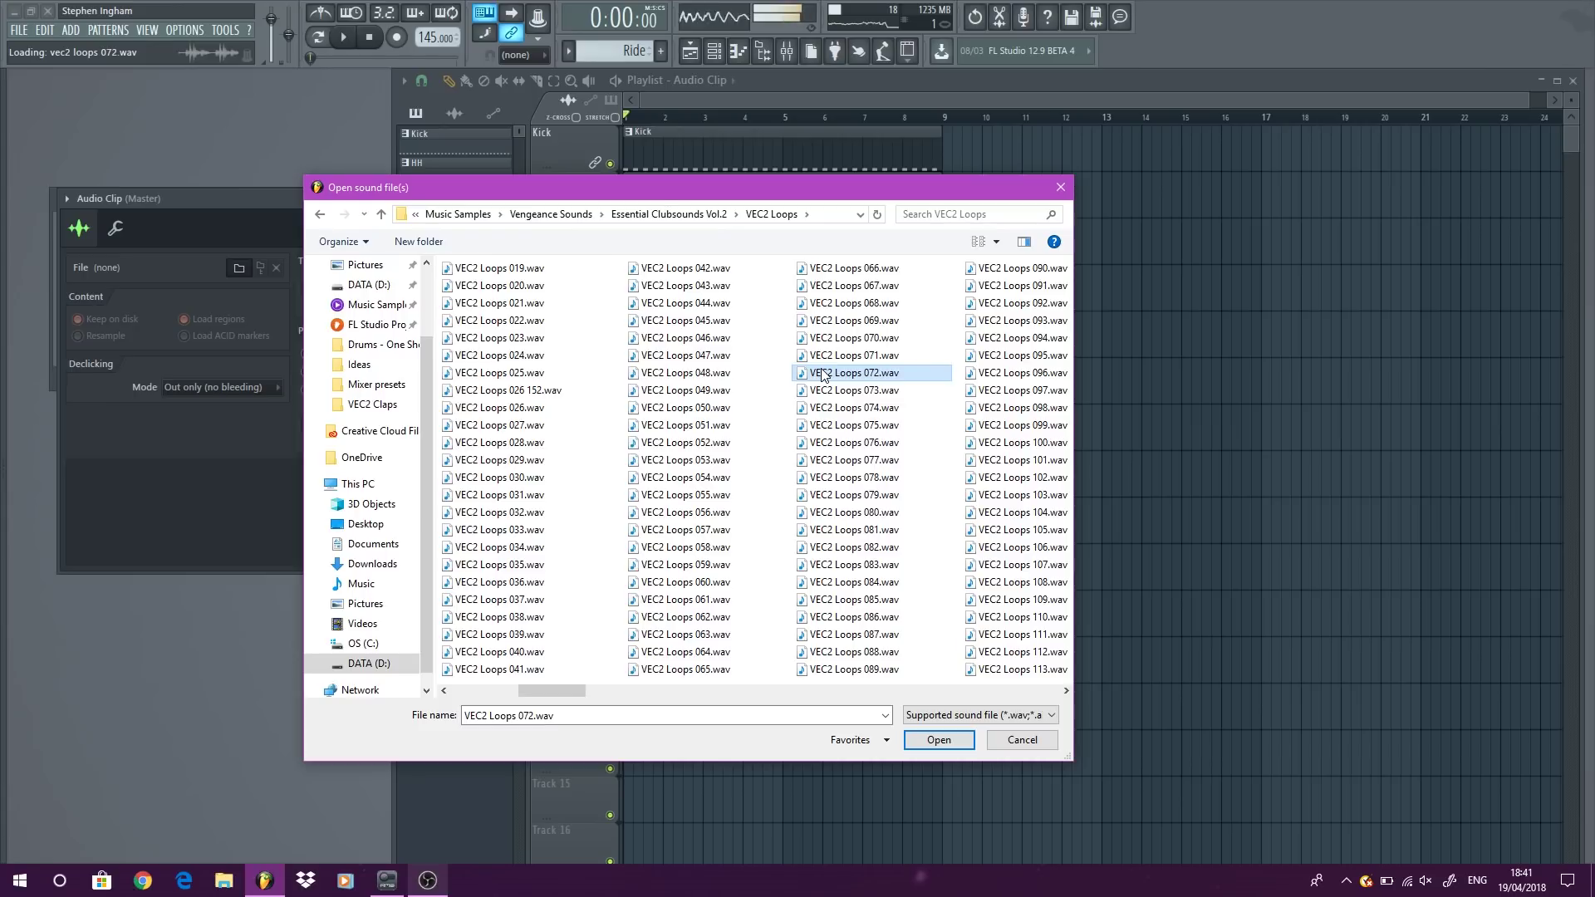
pyautogui.scroll(-1, 822, 374)
pyautogui.click(829, 359)
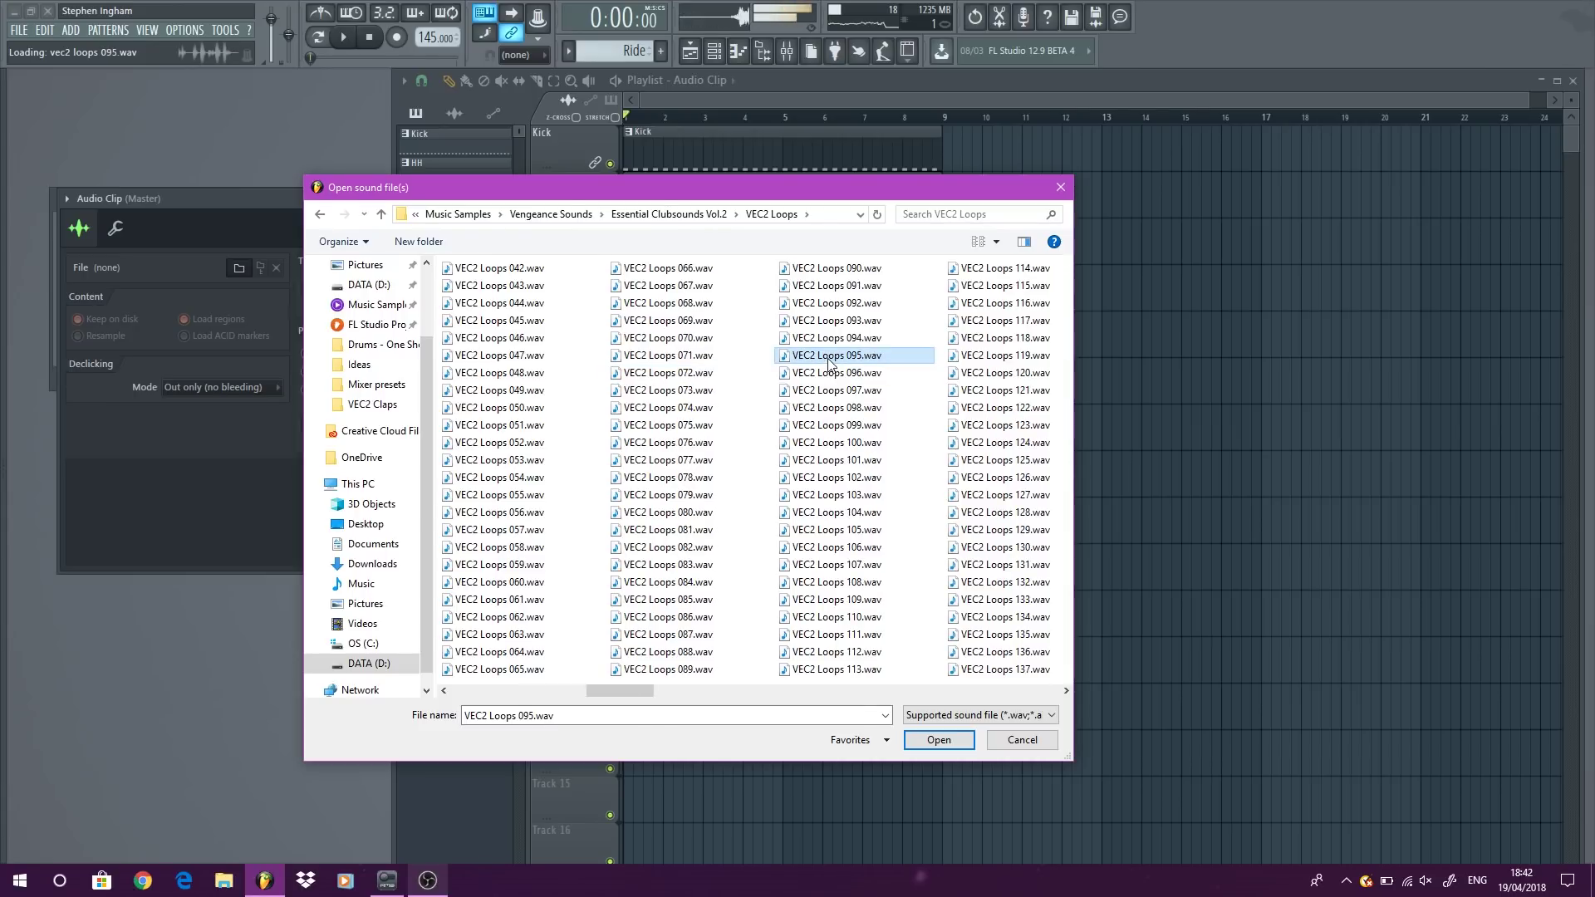
pyautogui.click(825, 375)
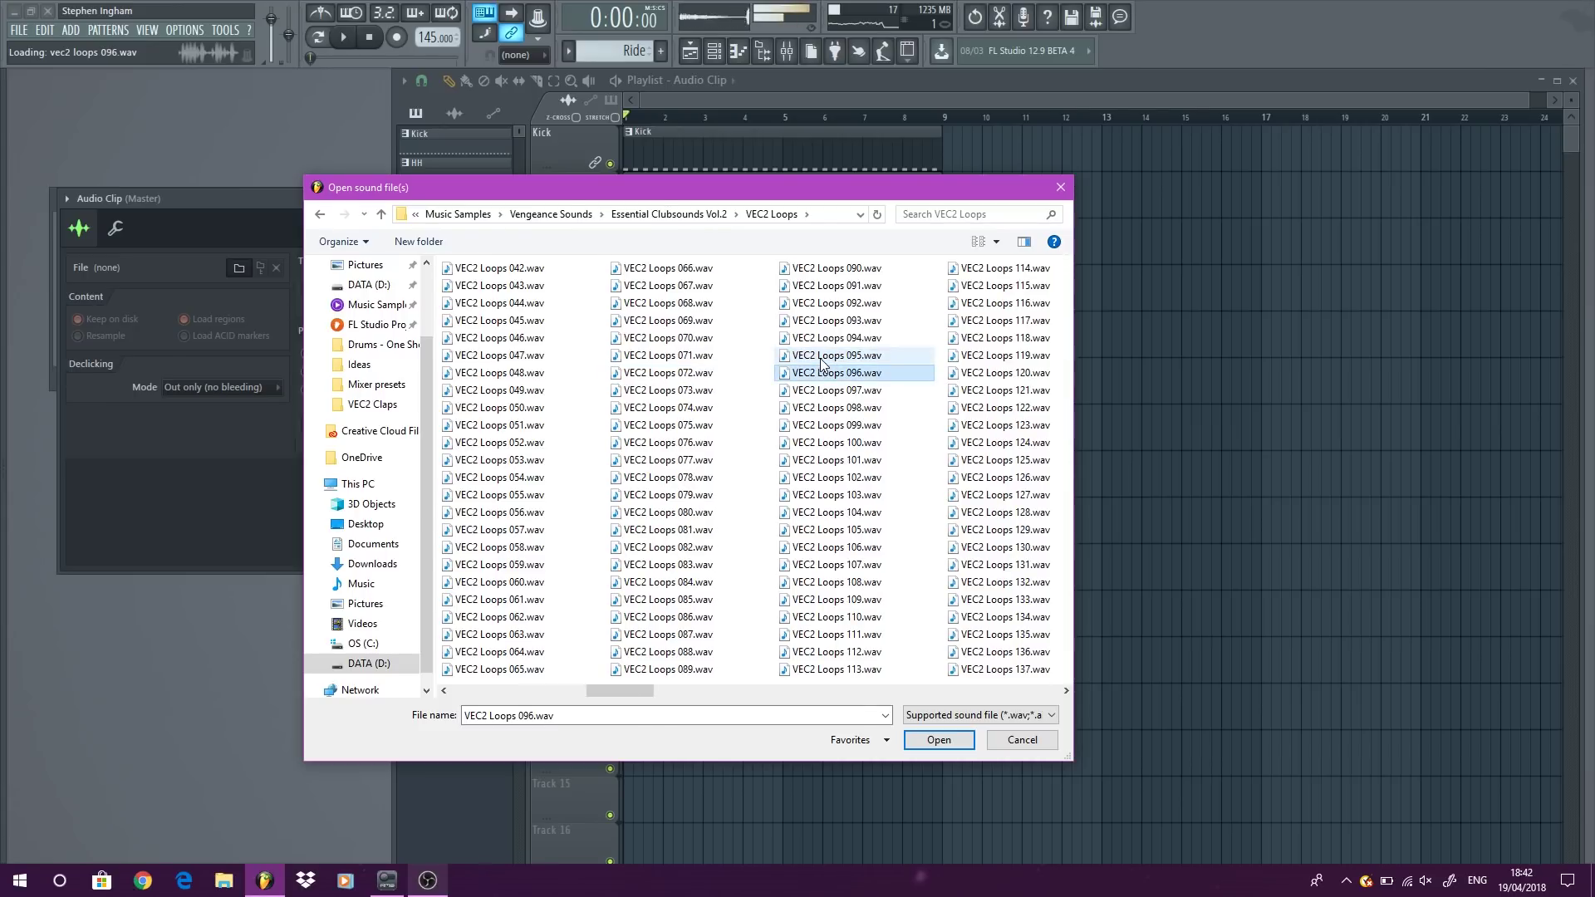
pyautogui.doubleClick(823, 360)
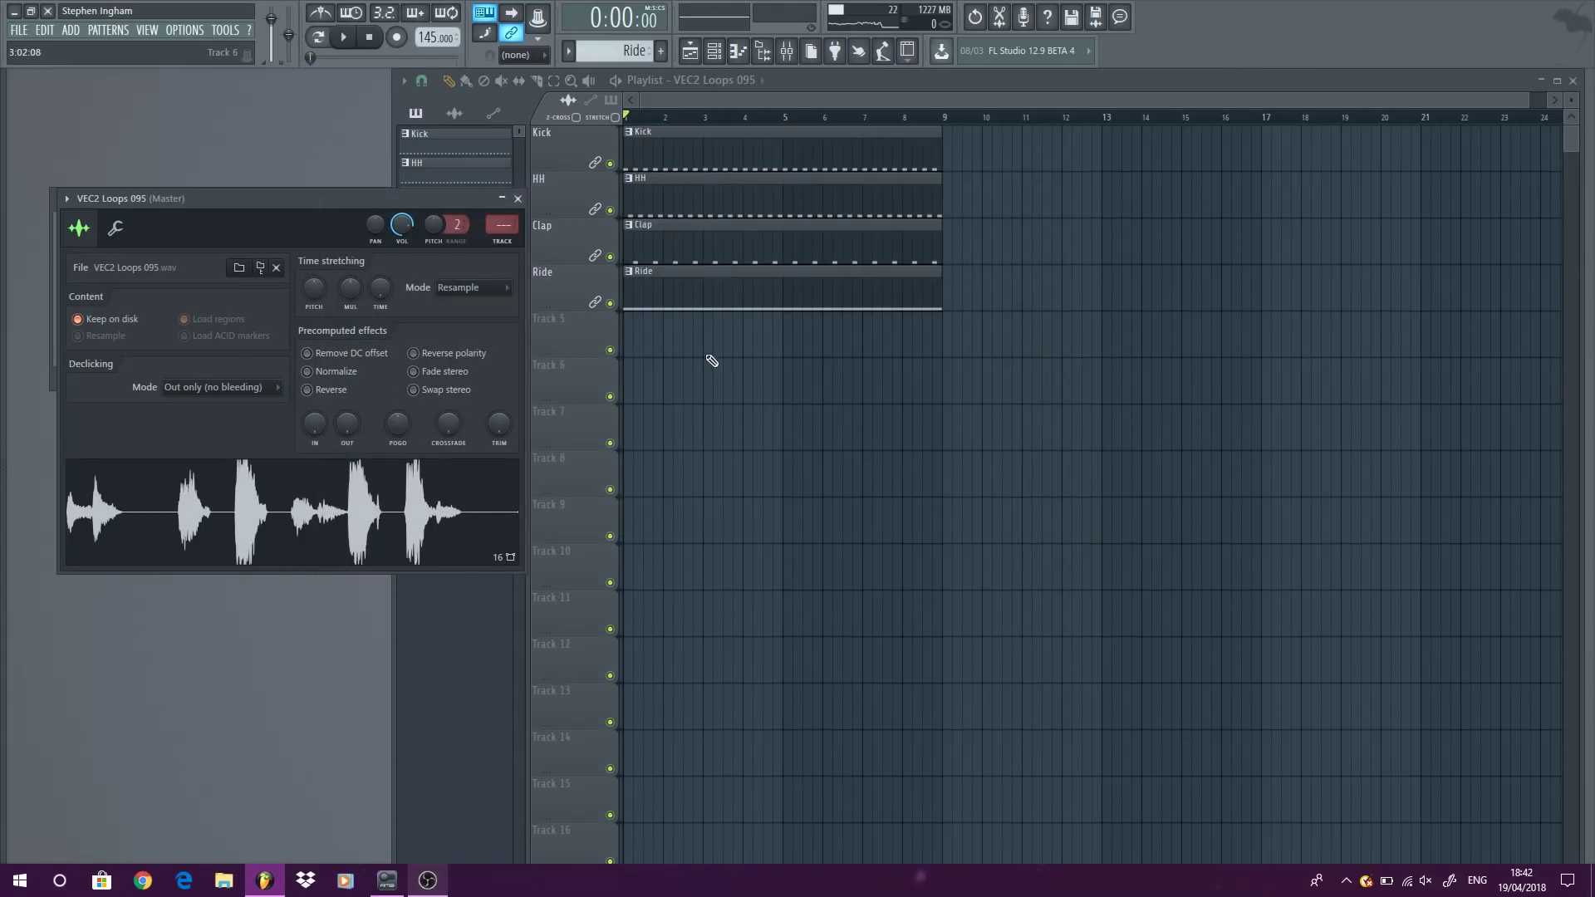
# Step: Place the VEC2 Loops 095 clip at bar 1 of playlist track 5 and time-stretch it to 1 bar
pyautogui.click(635, 332)
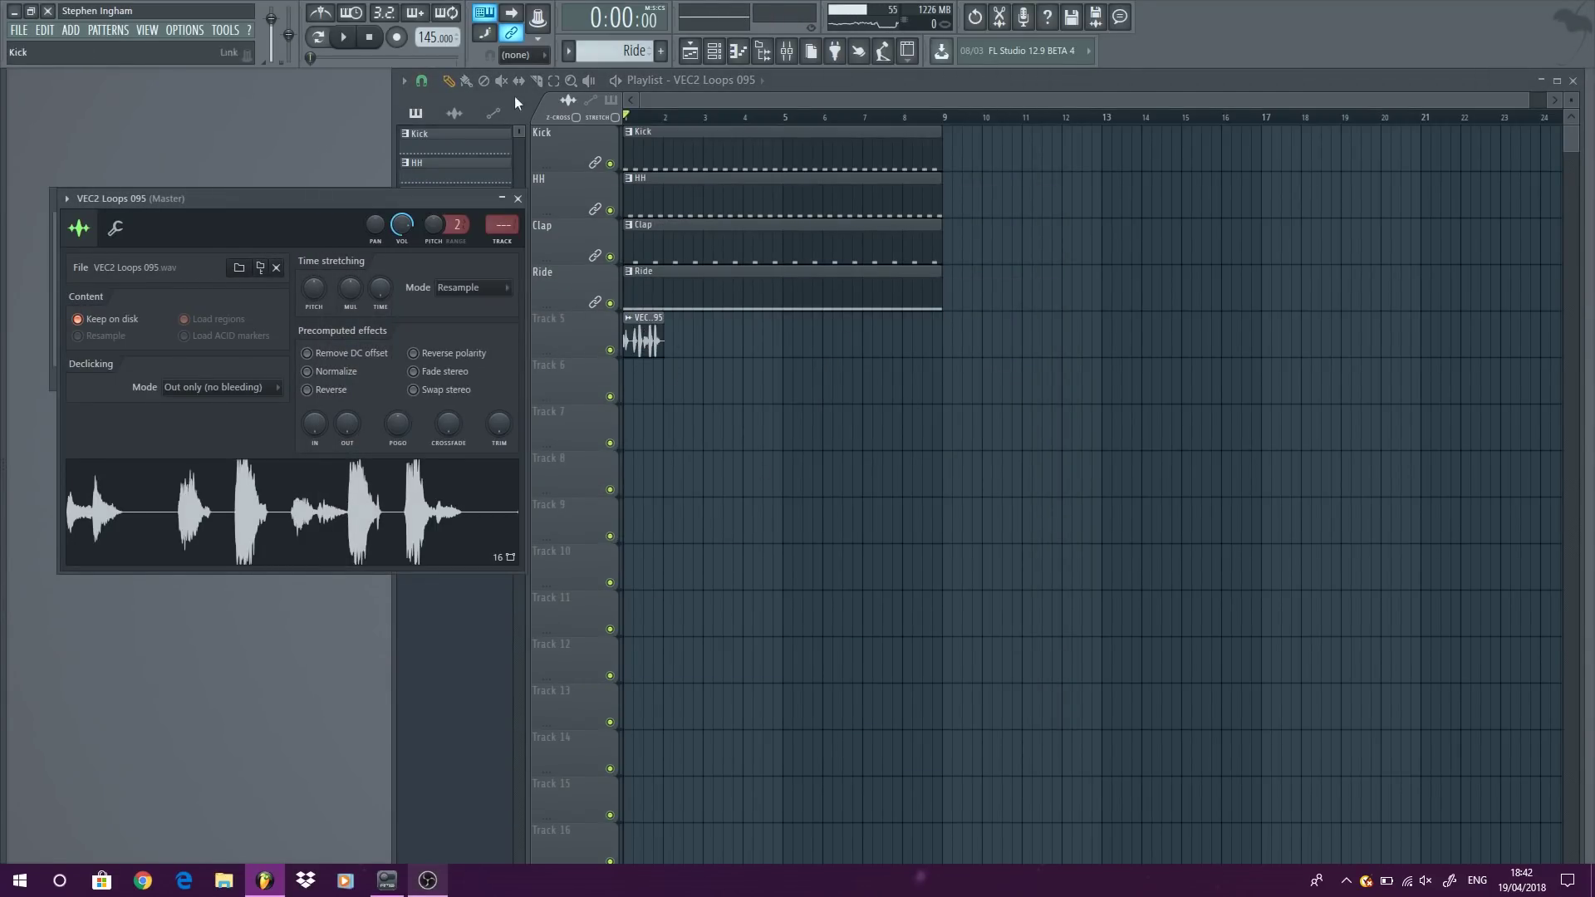
pyautogui.rightClick(379, 290)
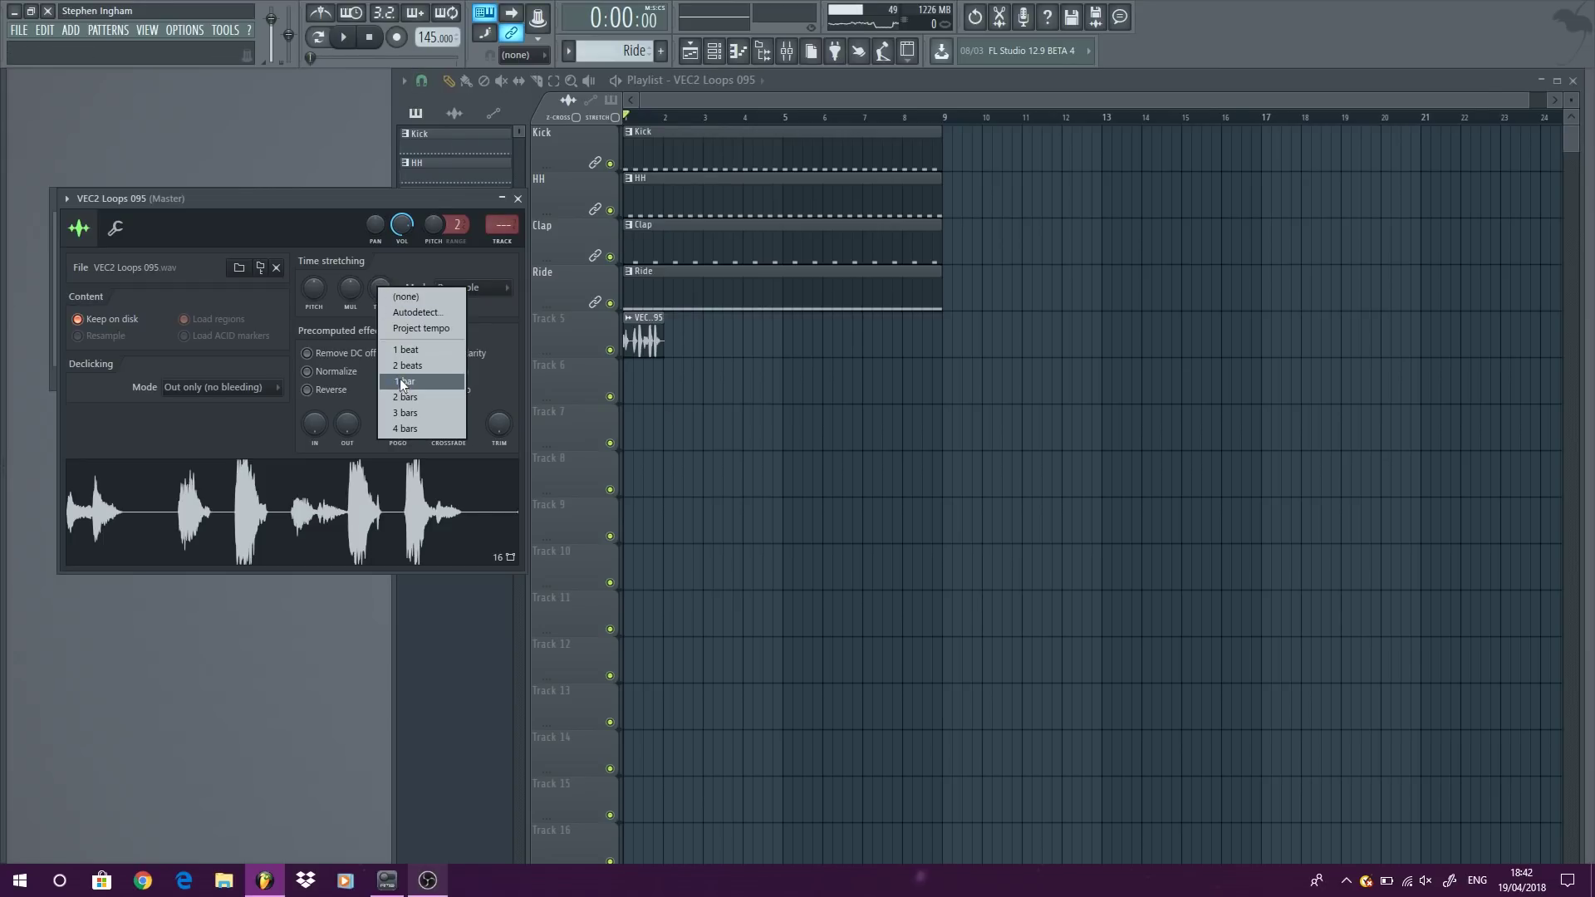
pyautogui.click(404, 382)
# Step: Repeat the loop clip through bar 8 on track 5 and lock the track to its content
pyautogui.moveTo(661, 322)
pyautogui.mouseDown()
pyautogui.moveTo(797, 340)
pyautogui.moveTo(925, 330)
pyautogui.moveTo(909, 326)
pyautogui.mouseUp()
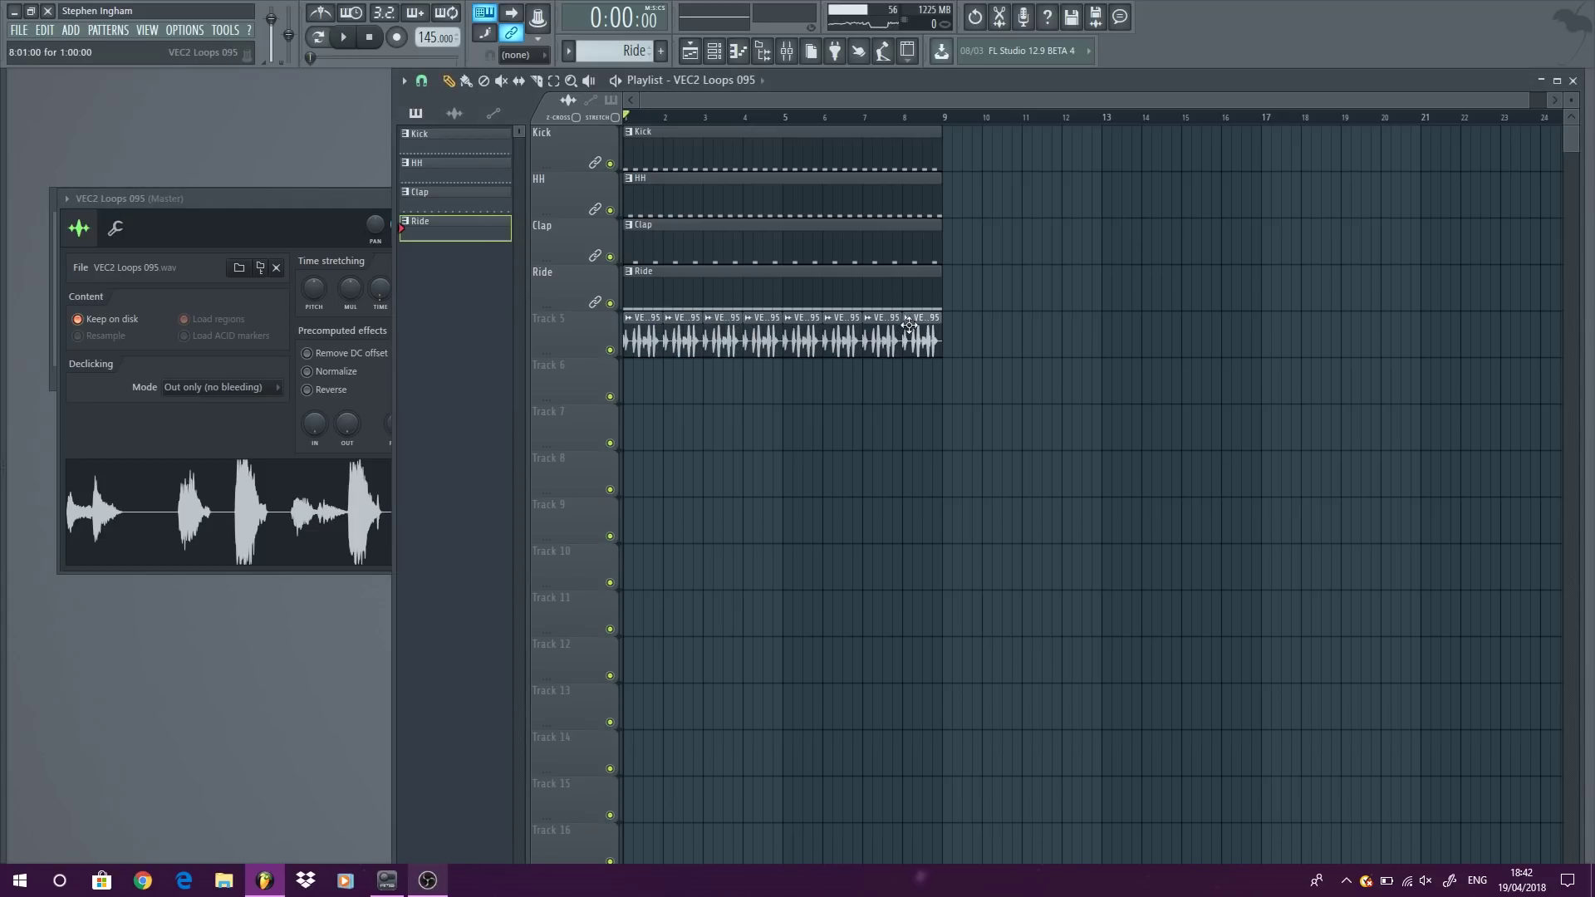
pyautogui.rightClick(575, 344)
pyautogui.click(636, 514)
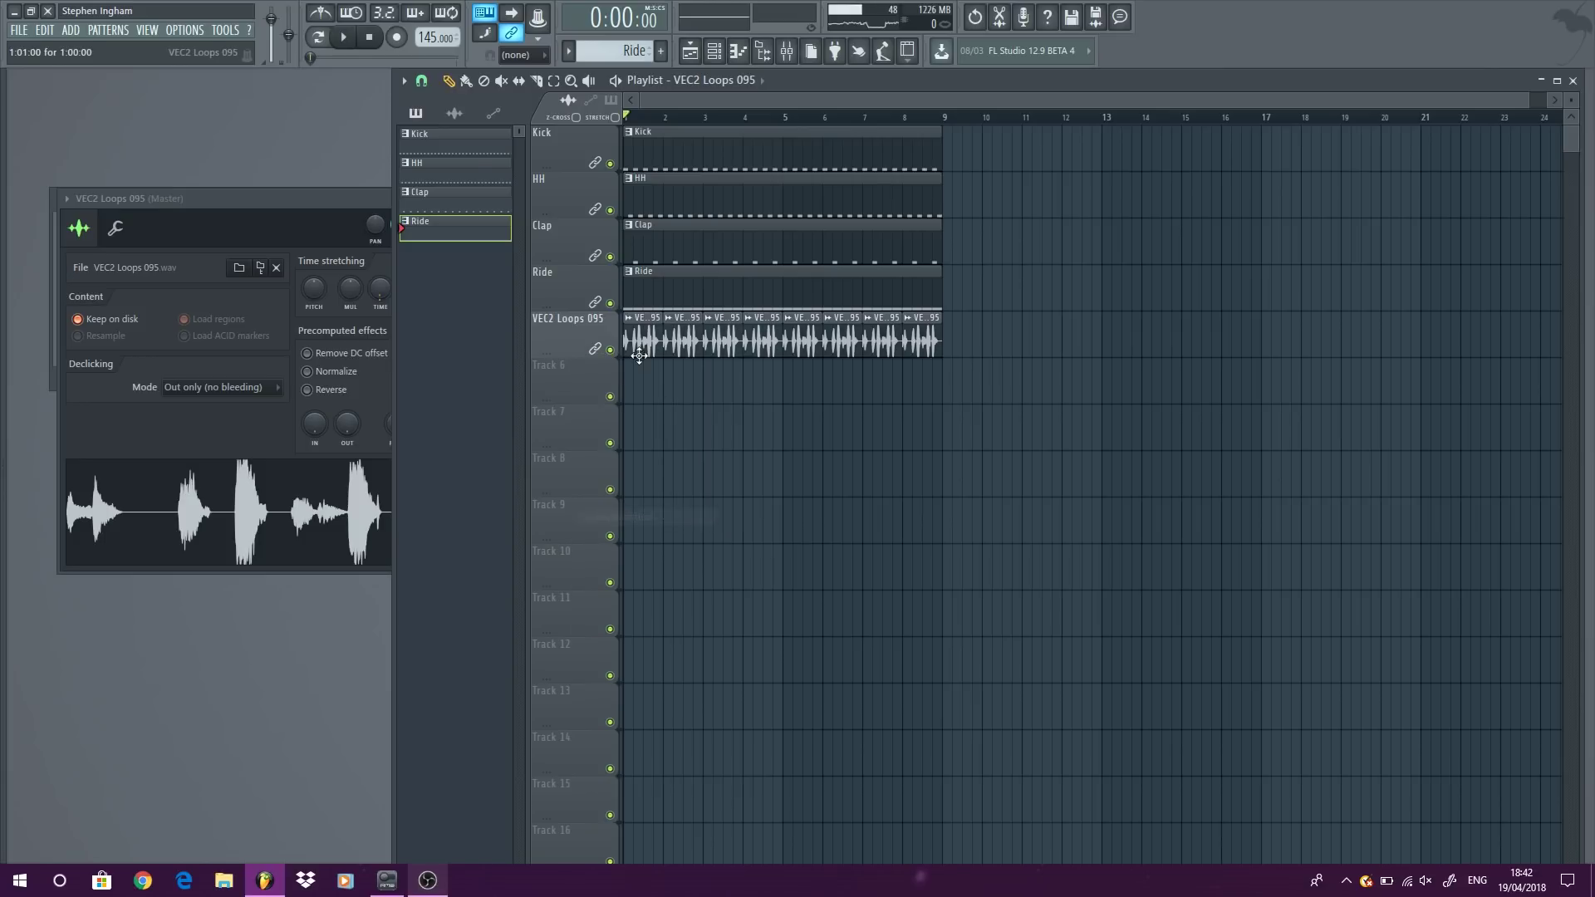
# Step: Route the VEC2 Loops 095 channel to mixer insert 8 and load FabFilter Pro-Q 2 in its fourth effect slot
pyautogui.scroll(8, 504, 225)
pyautogui.doubleClick(504, 228)
pyautogui.click(913, 280)
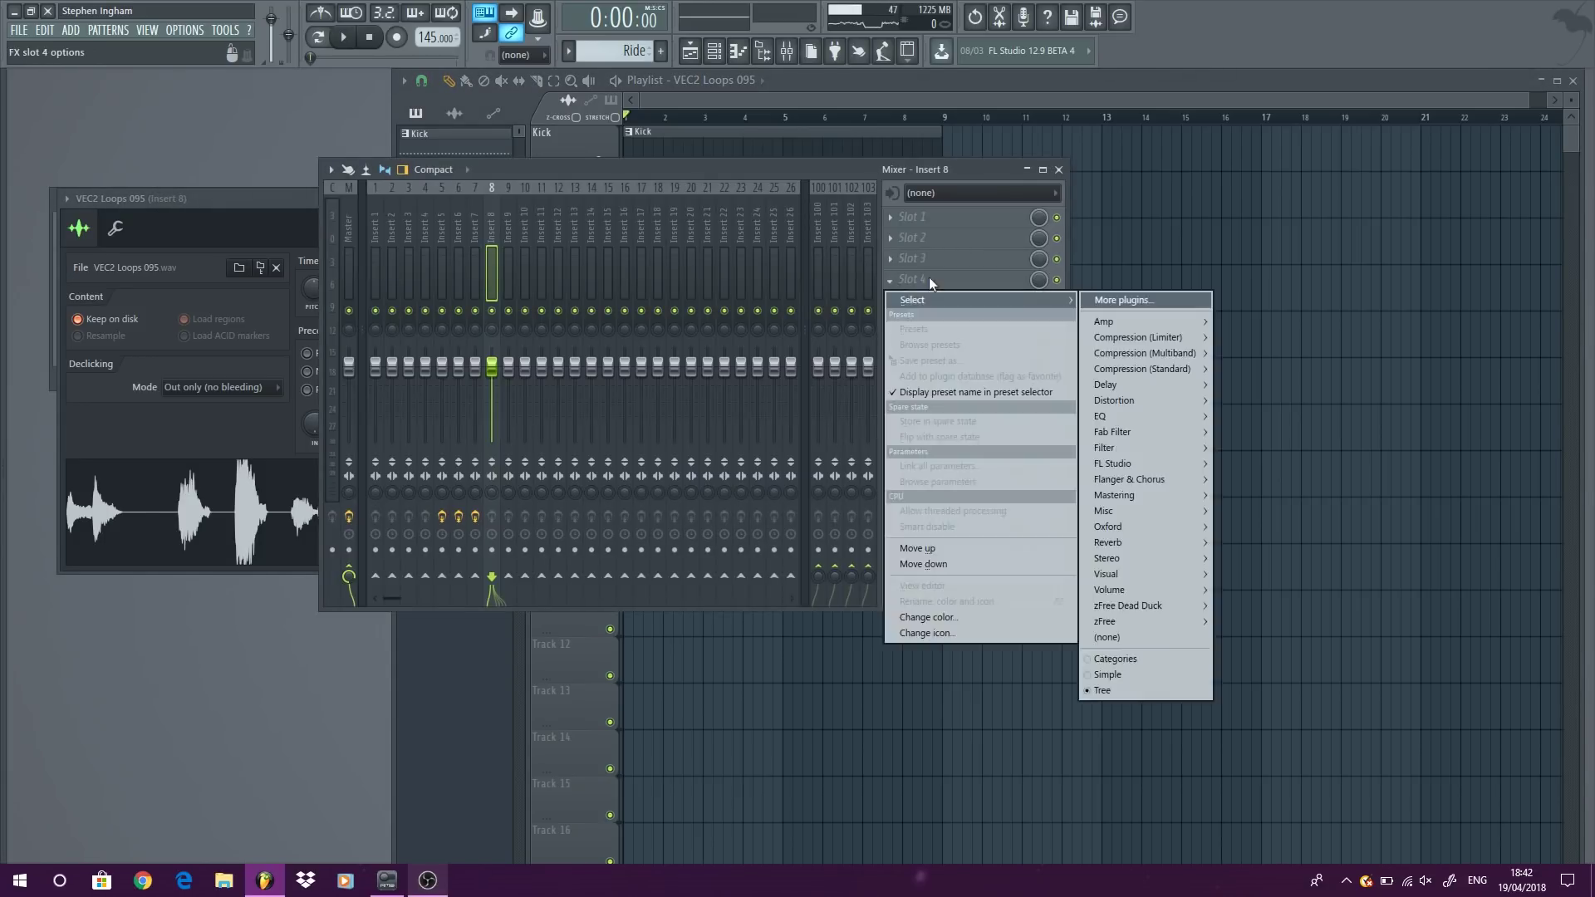
pyautogui.moveTo(1166, 419)
pyautogui.click(1241, 418)
# Step: Low-cut the loop at about 277 Hz in Pro-Q 2, and refine the cutoff slightly lower while playing its playlist track soloed
pyautogui.click(139, 436)
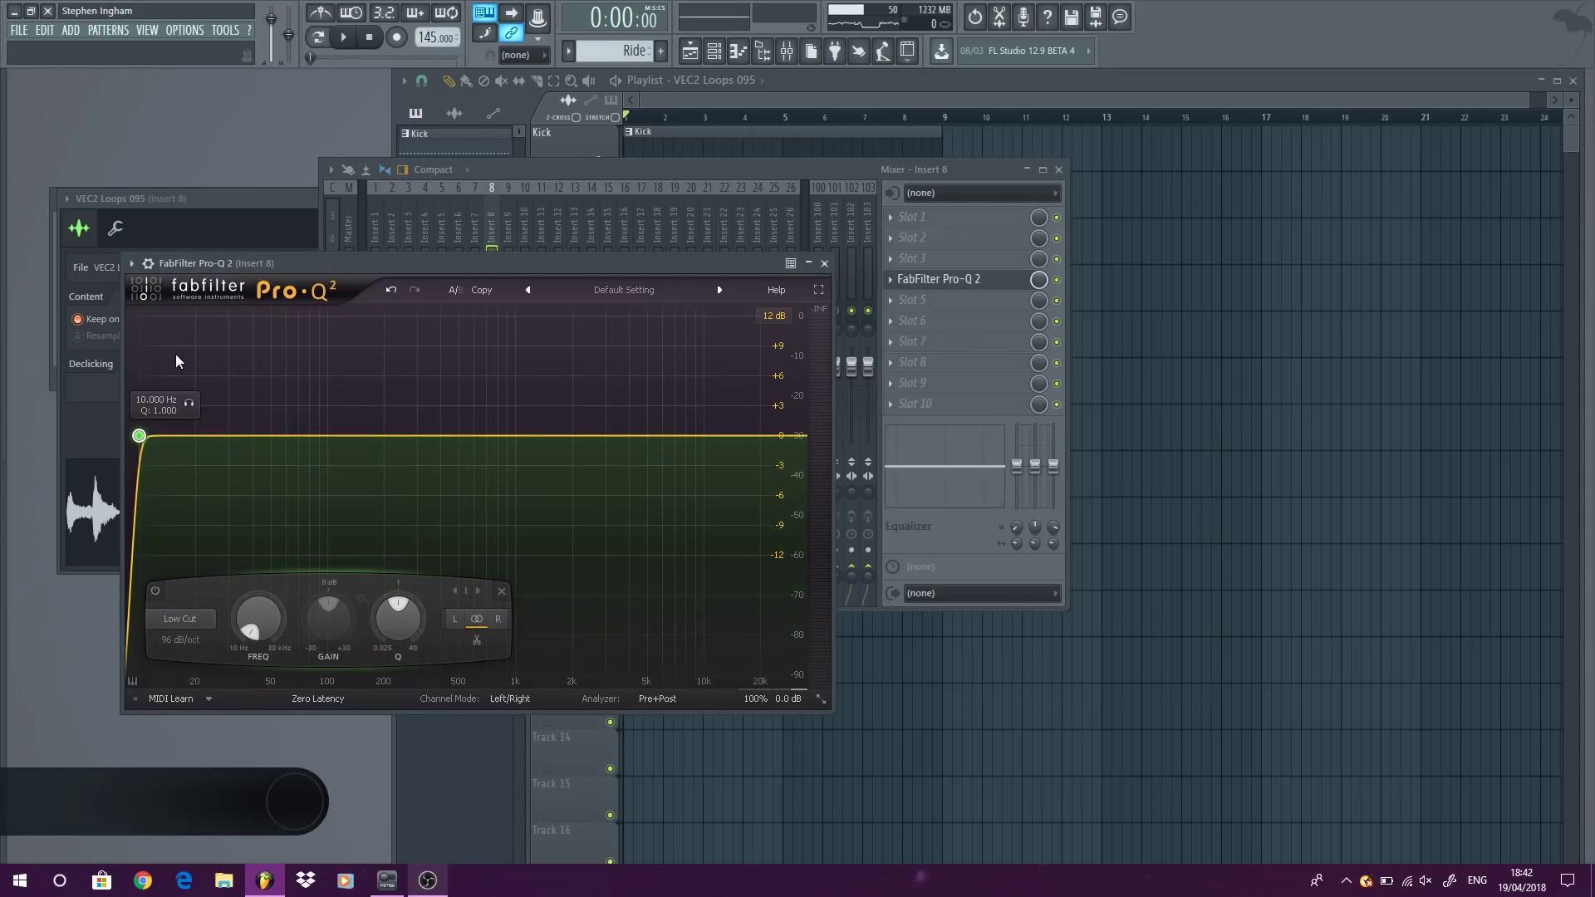
pyautogui.moveTo(139, 436); pyautogui.dragTo(409, 434)
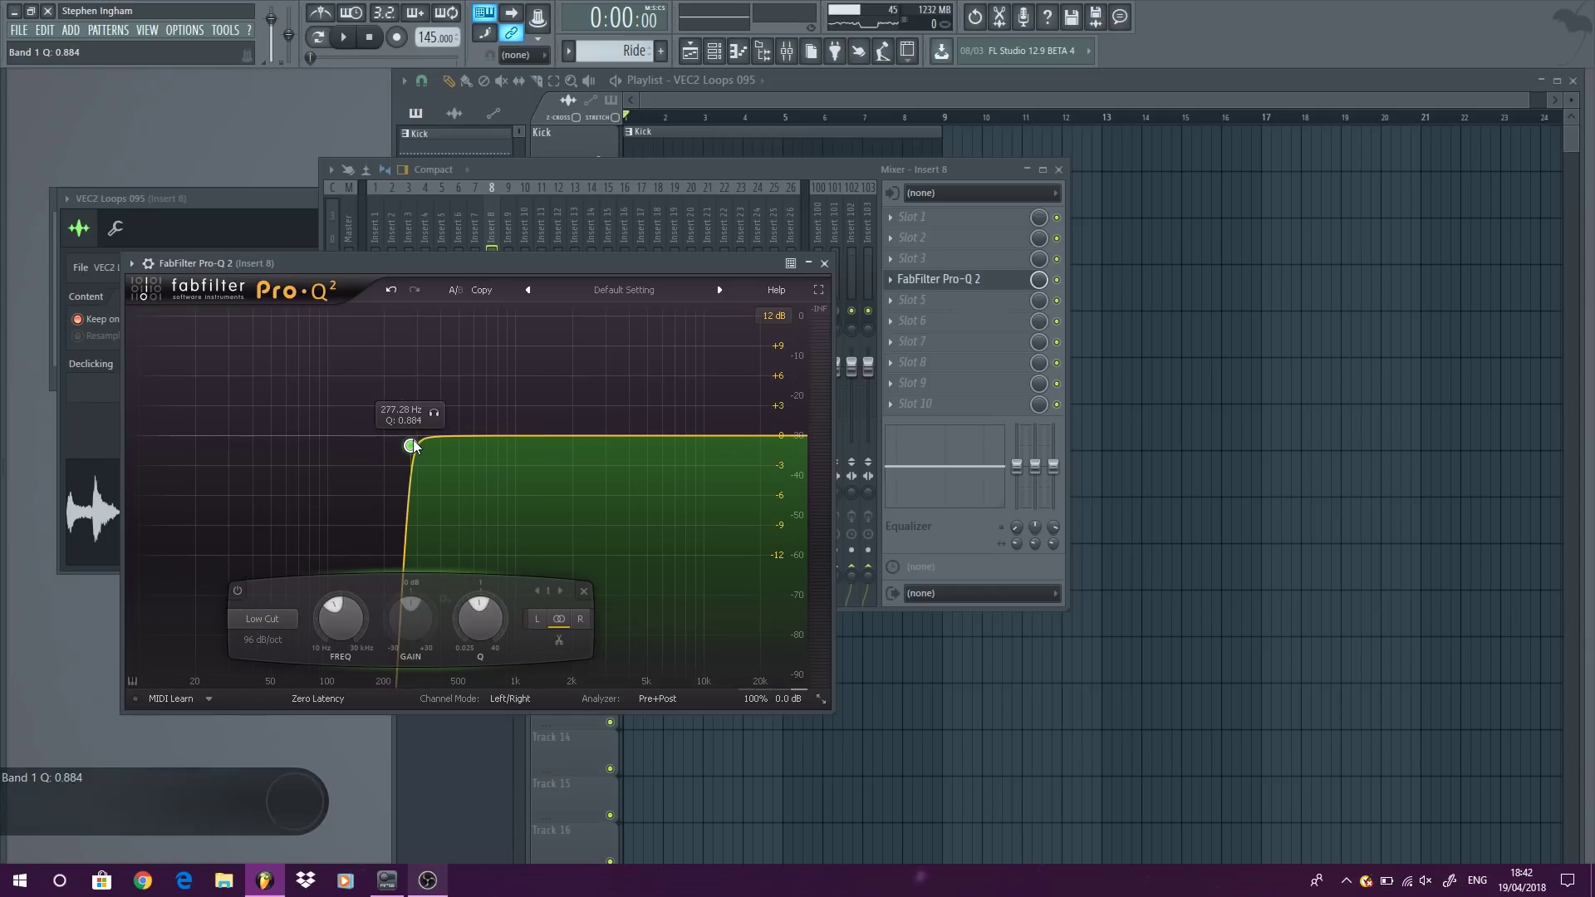
pyautogui.click(1007, 97)
pyautogui.keyDown('ctrl'); pyautogui.click(610, 350); pyautogui.keyUp('ctrl')
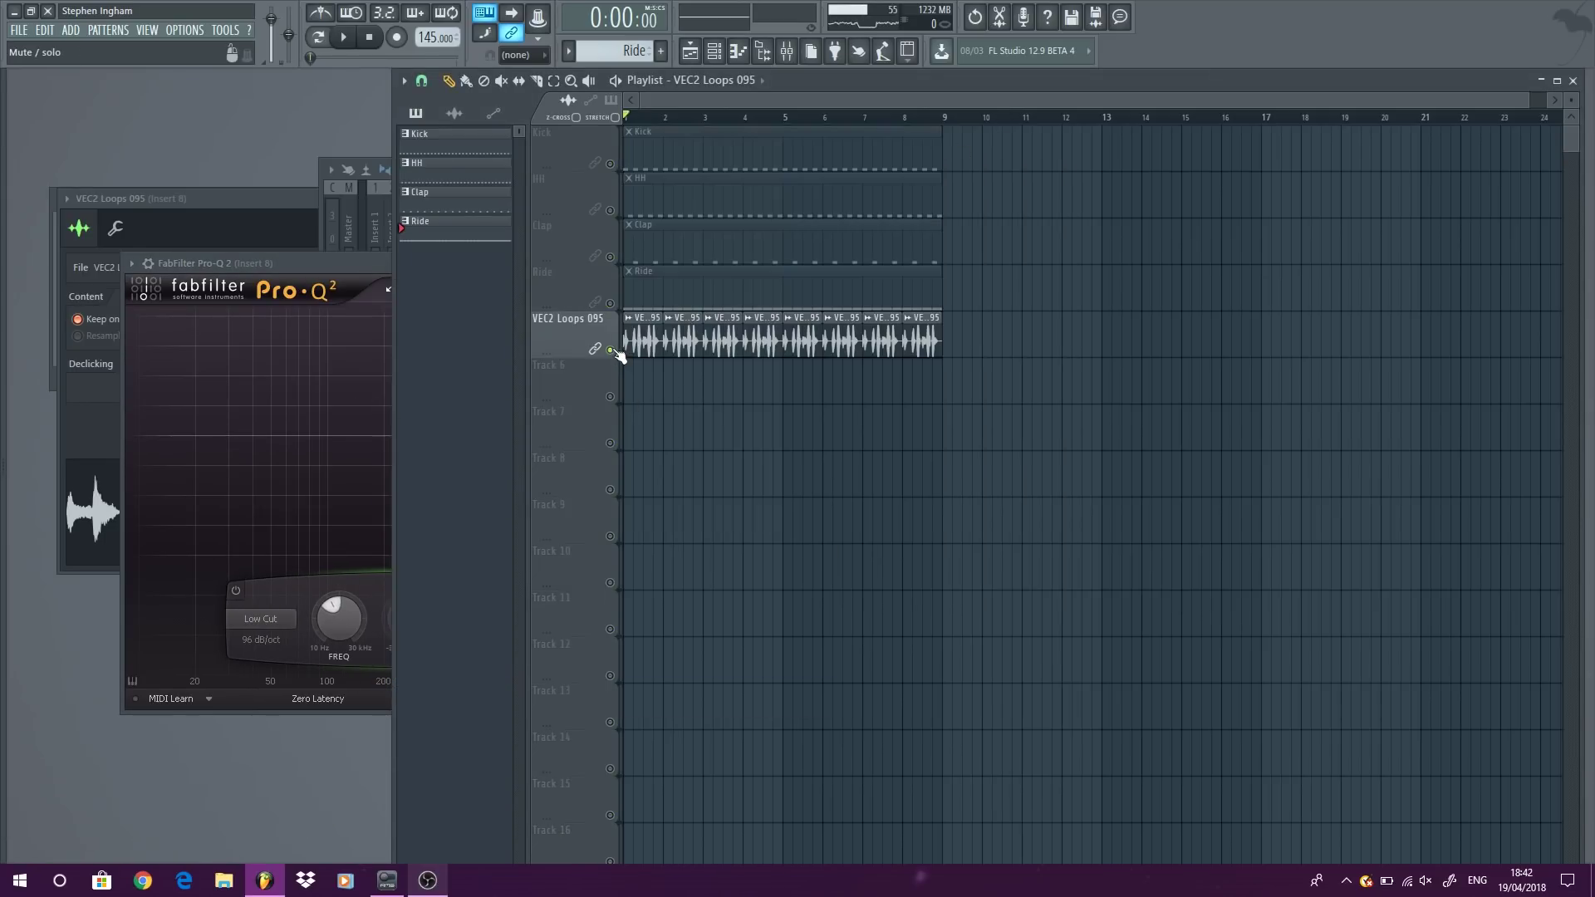
pyautogui.press('space')
pyautogui.click(366, 264)
pyautogui.moveTo(408, 446); pyautogui.dragTo(392, 443)
pyautogui.click(824, 263)
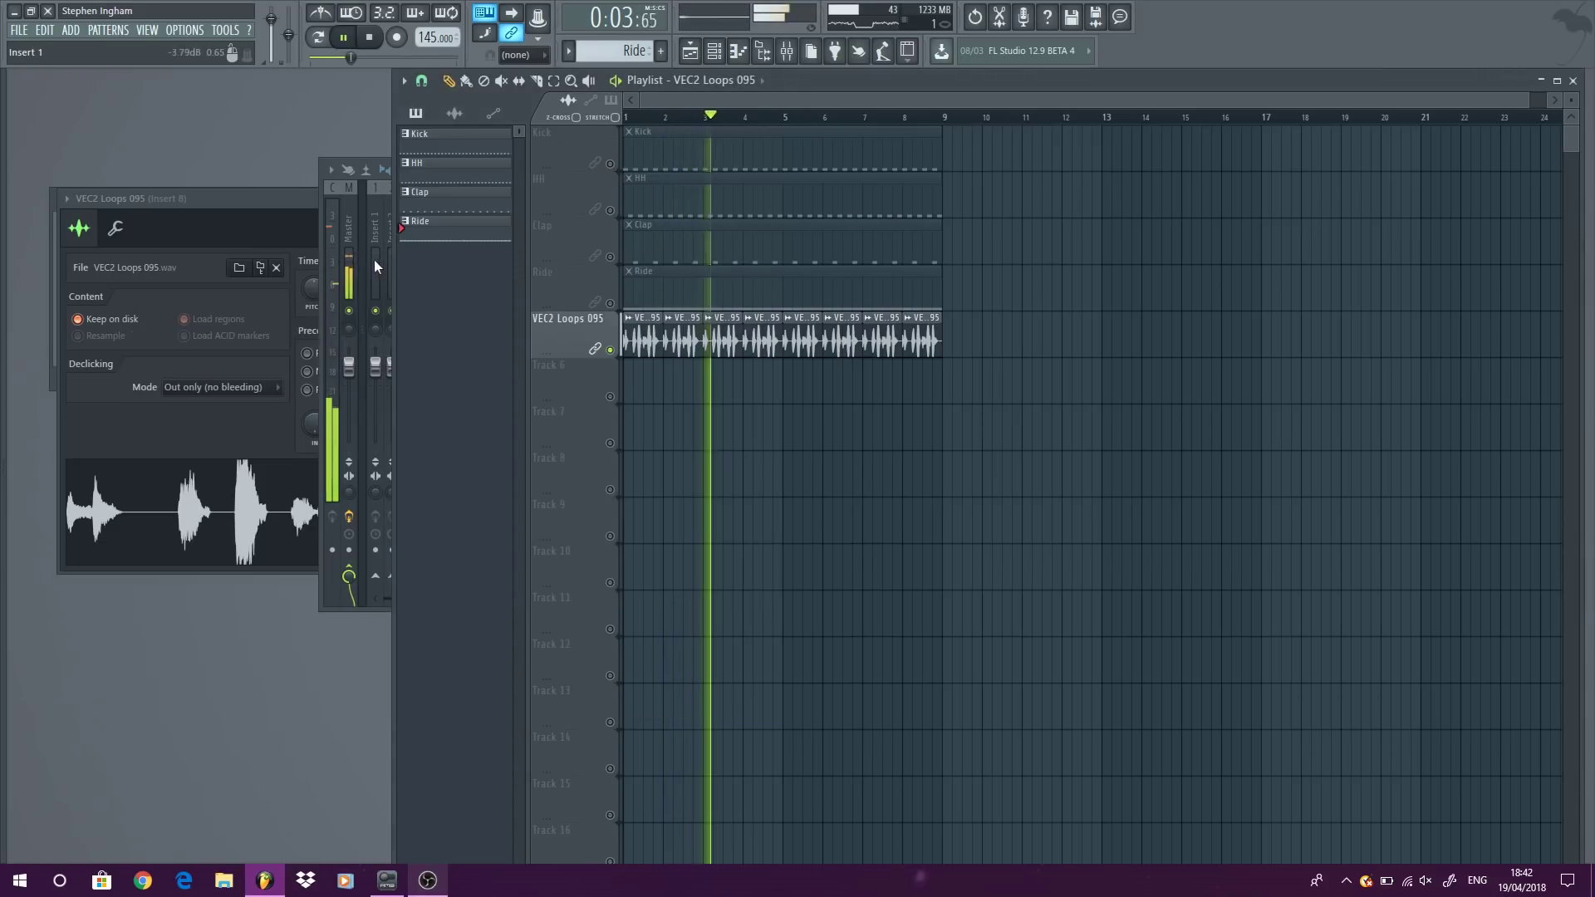
# Step: Reduce the VEC2 Loops 095 channel volume during solo playback and unsolo its playlist track
pyautogui.click(274, 203)
pyautogui.moveTo(395, 237); pyautogui.dragTo(396, 274)
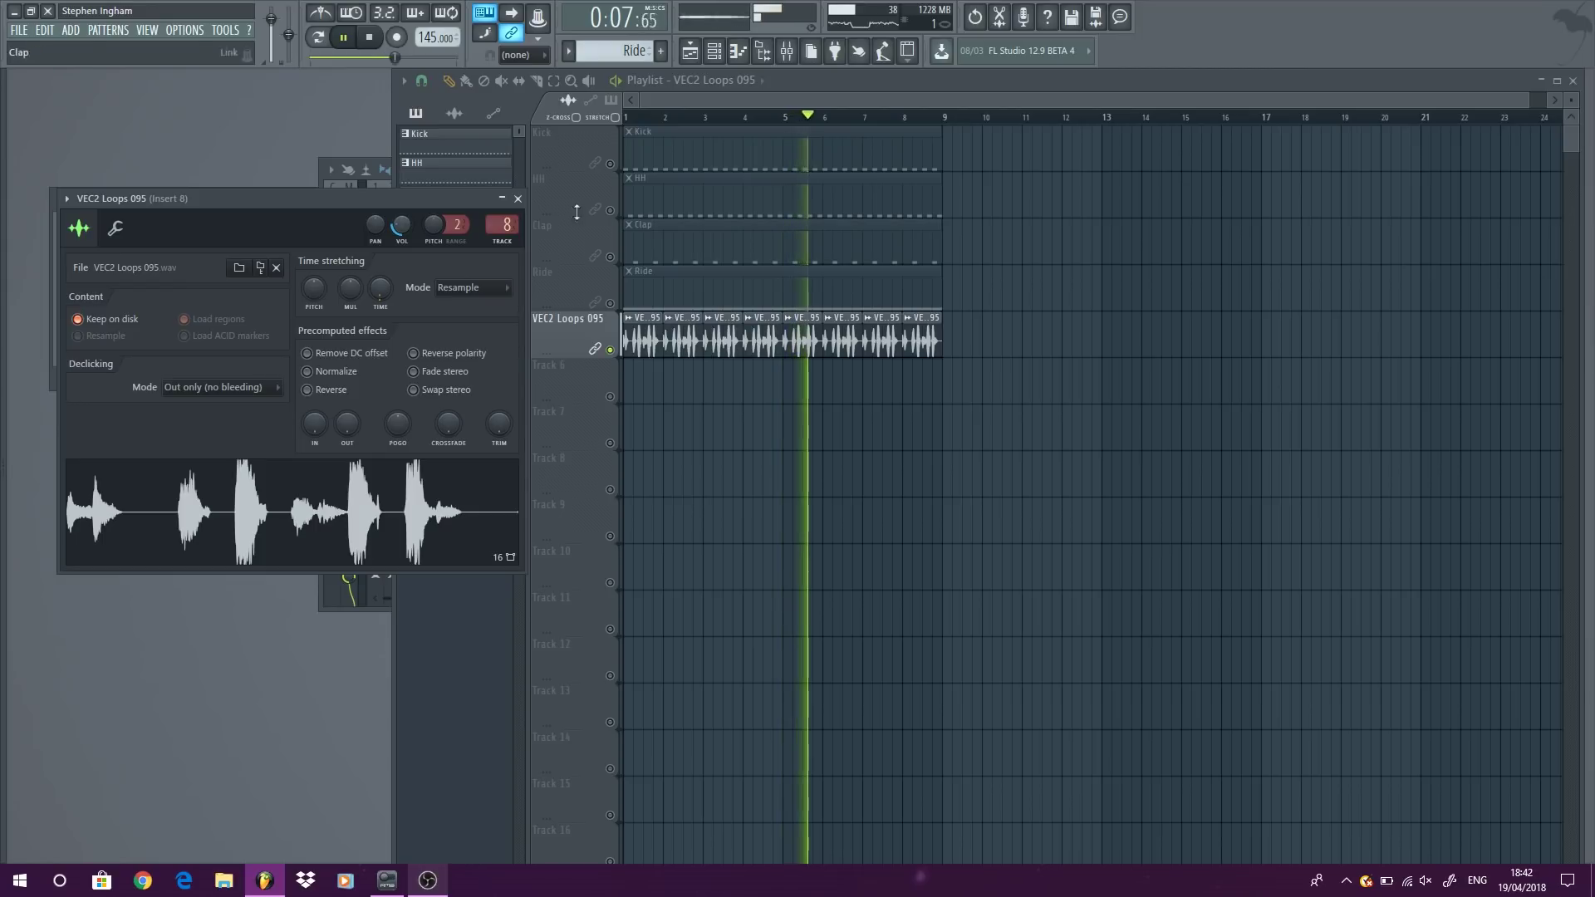
pyautogui.rightClick(600, 157)
pyautogui.click(591, 146)
pyautogui.press('space')
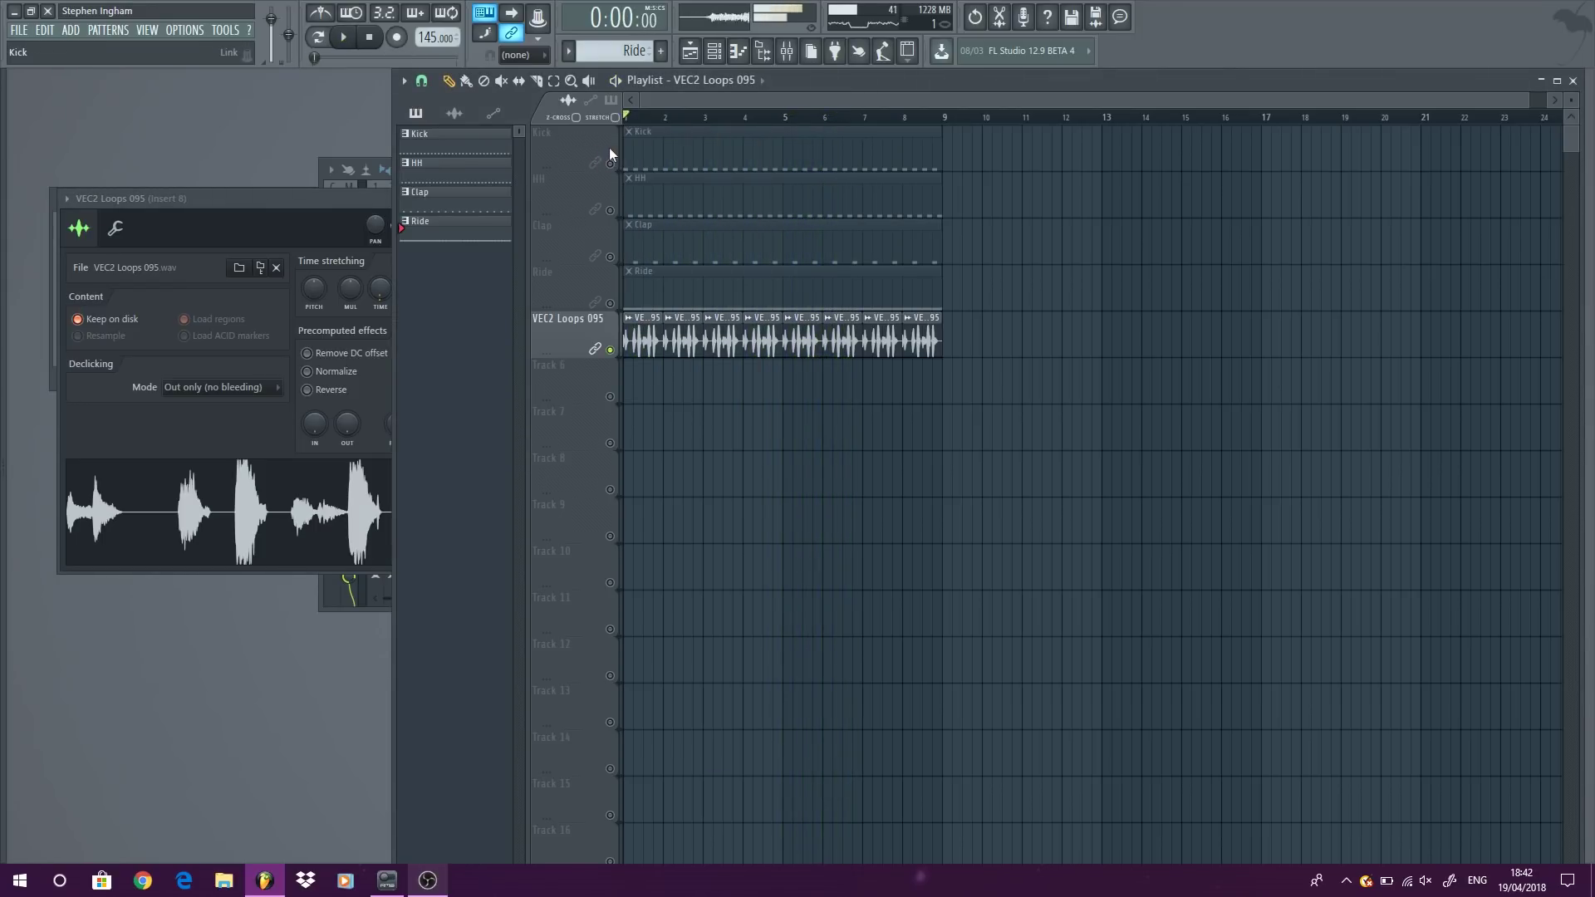
pyautogui.moveTo(378, 199); pyautogui.dragTo(366, 228)
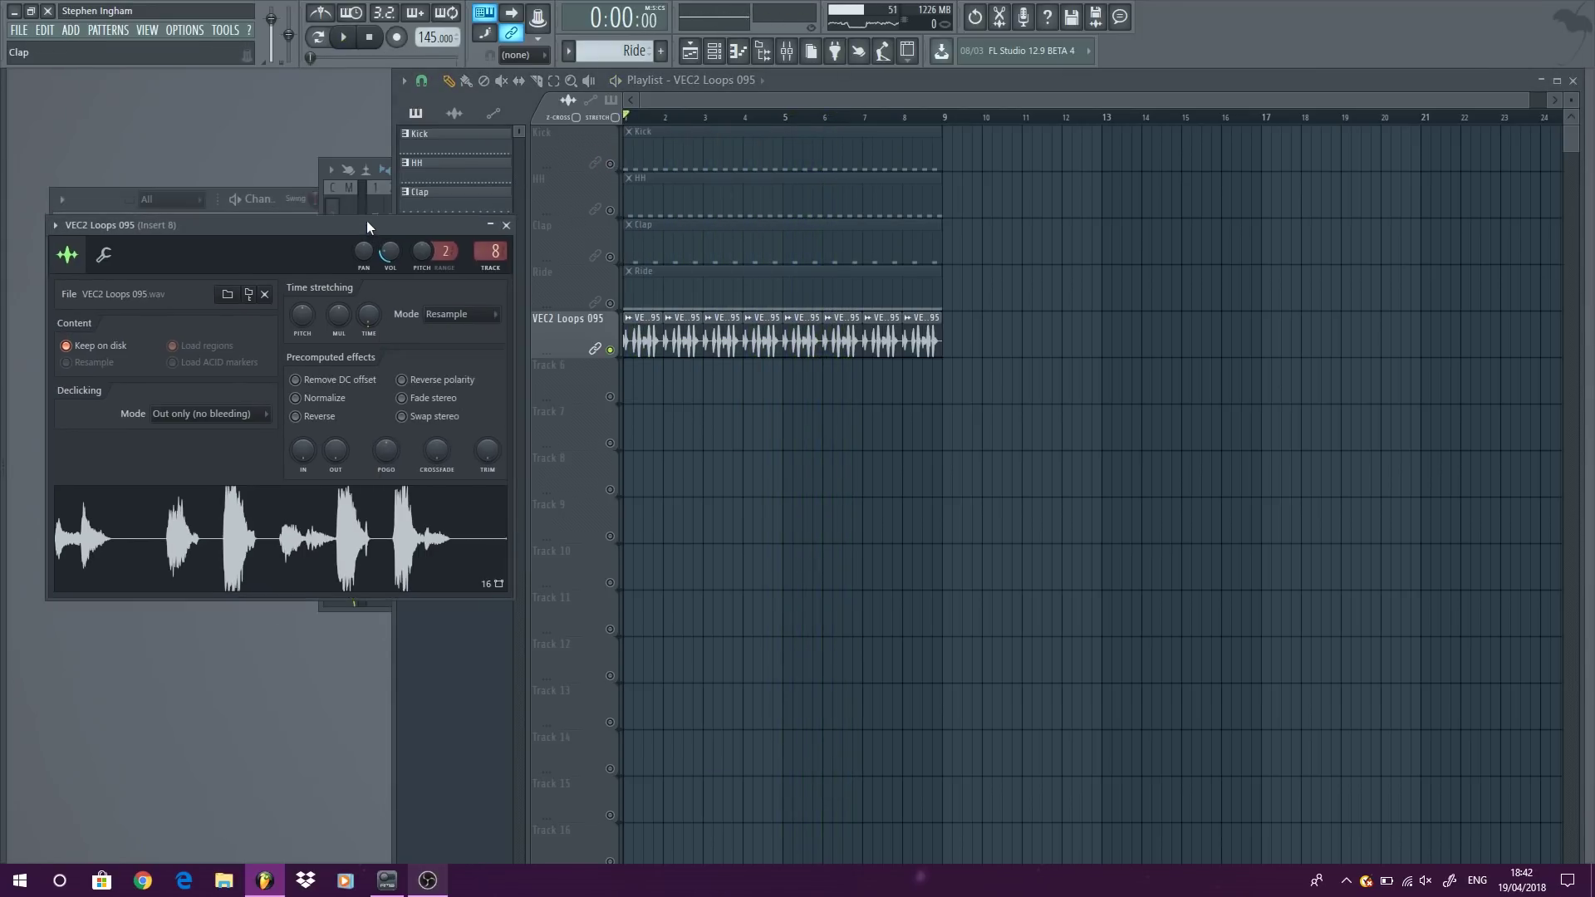
pyautogui.click(611, 165)
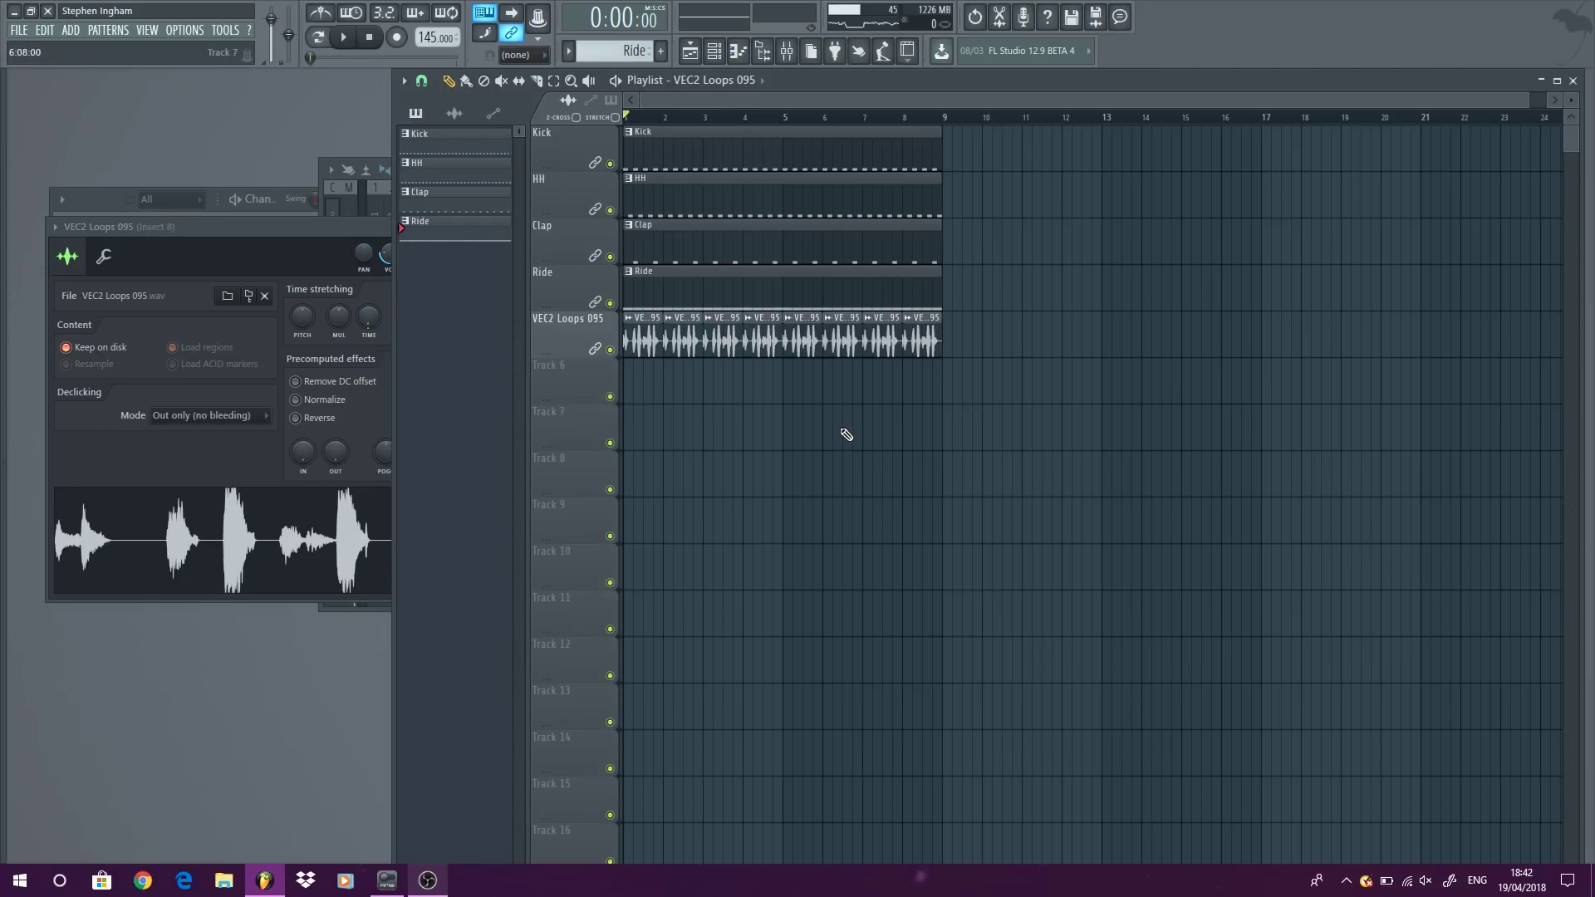
# Step: Play the full arrangement and balance the loop's channel volume against the drums
pyautogui.press('space')
pyautogui.moveTo(324, 226); pyautogui.dragTo(386, 210)
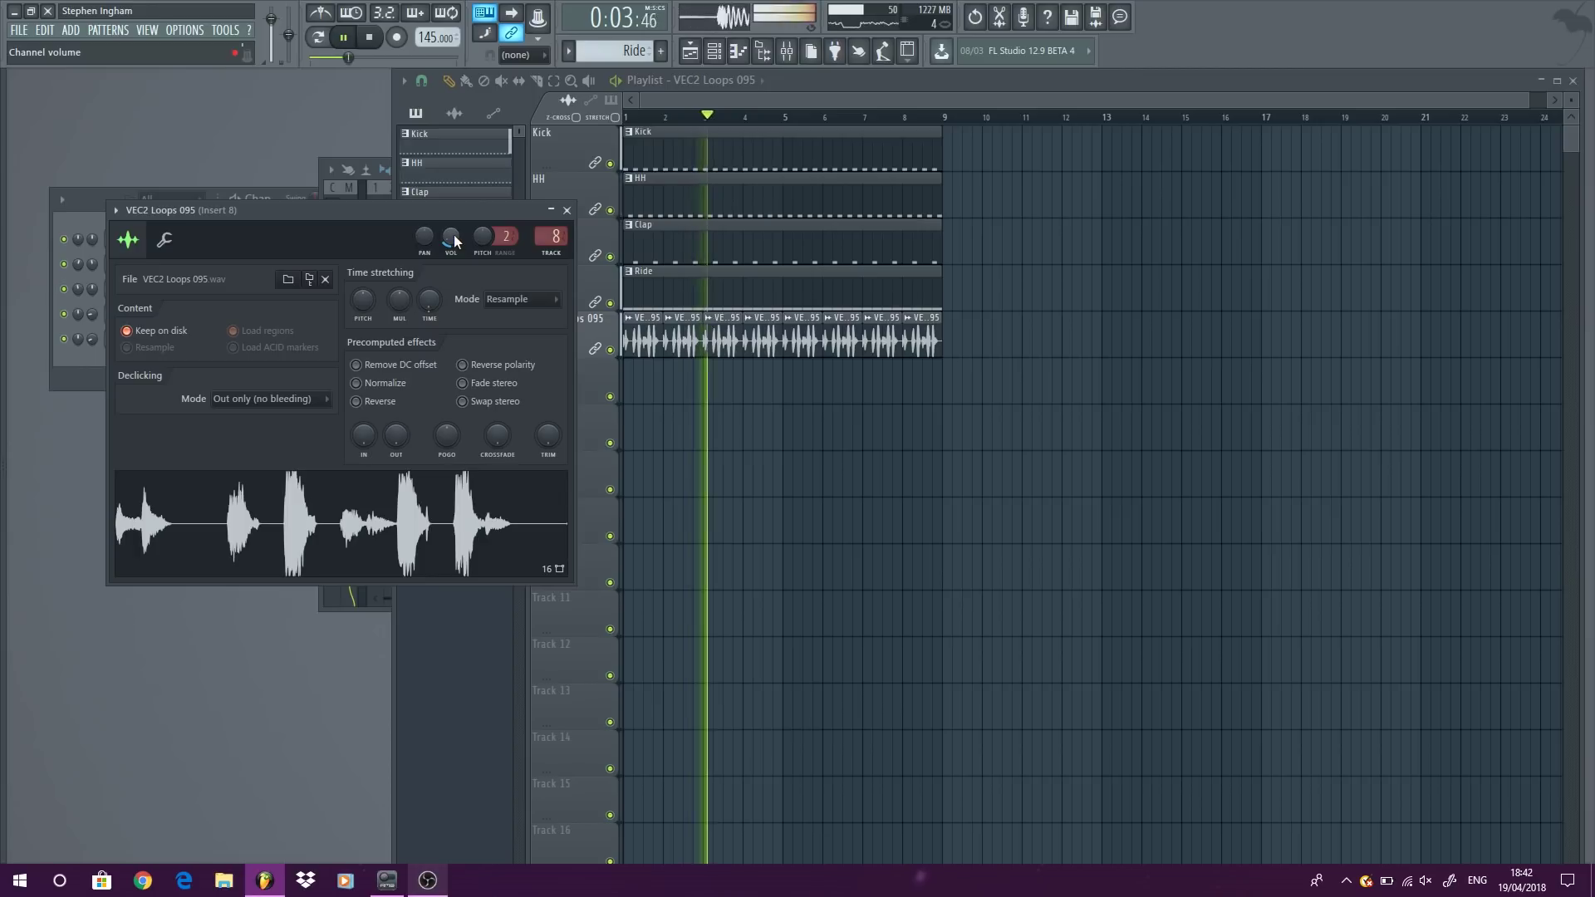
pyautogui.click(568, 211)
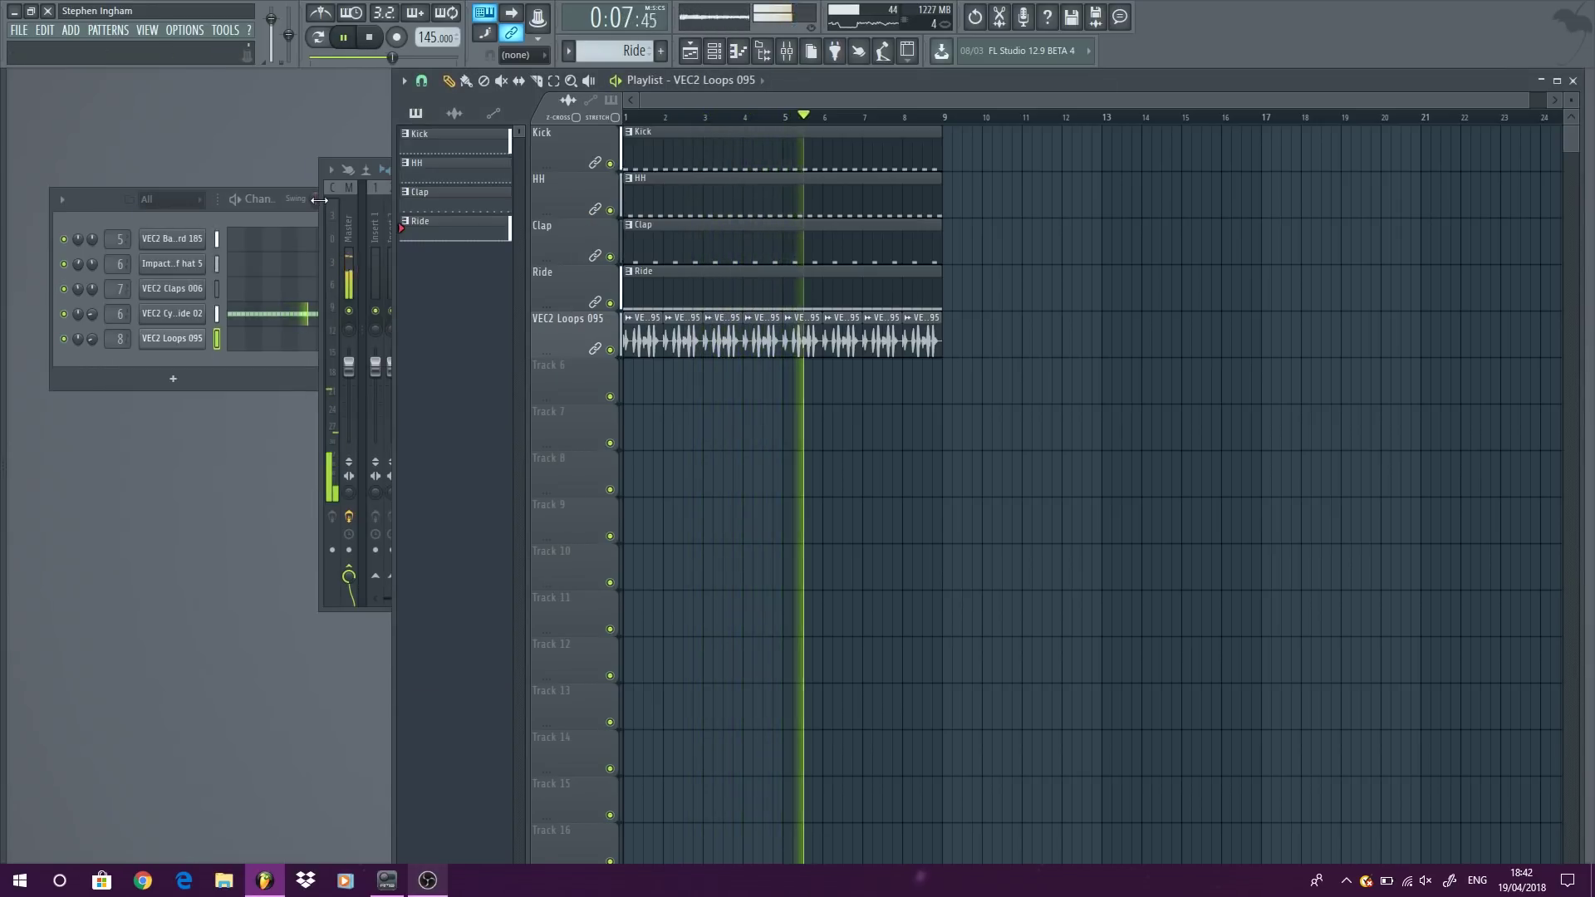
pyautogui.click(342, 268)
pyautogui.click(1059, 169)
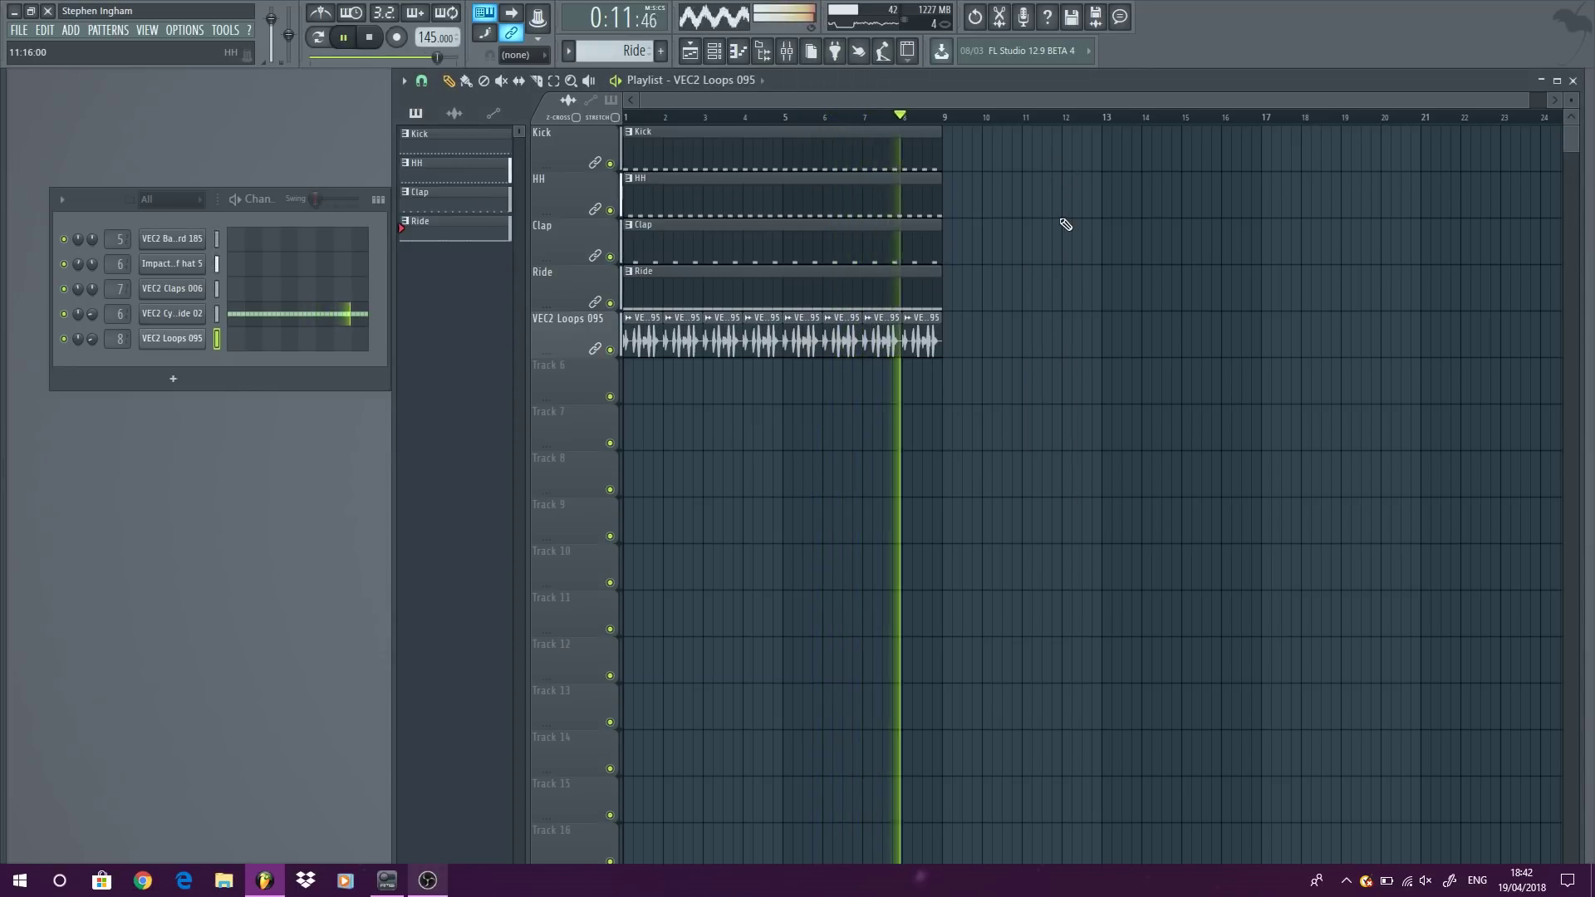
pyautogui.press('space')
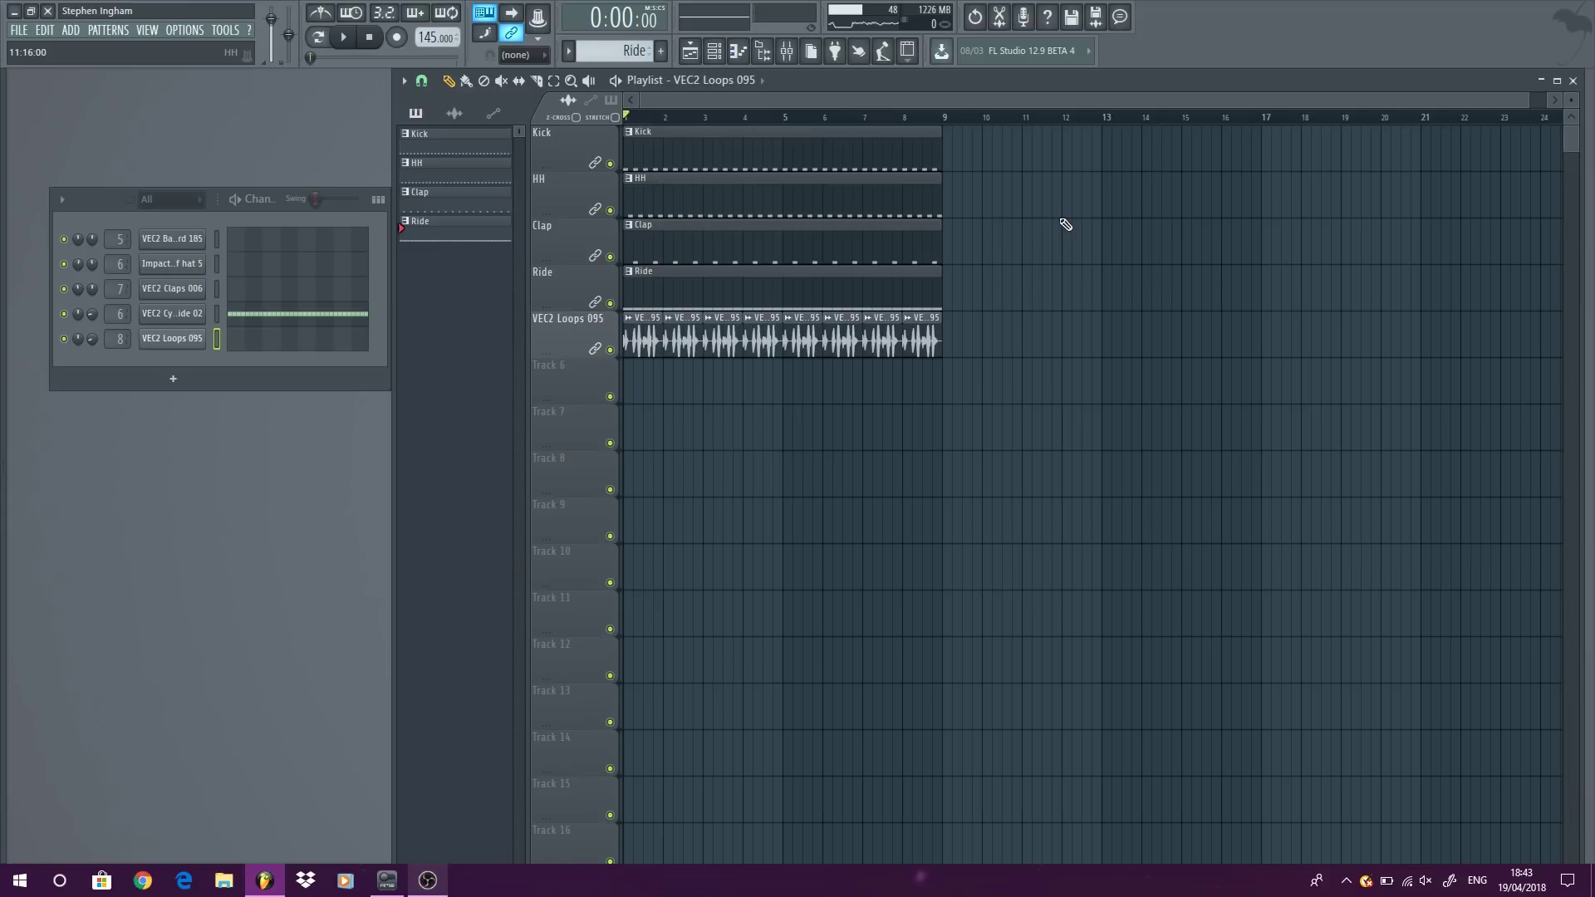
# Step: Create a new pattern named Bass and place it at bar 1 of playlist track 7
pyautogui.press('F4')
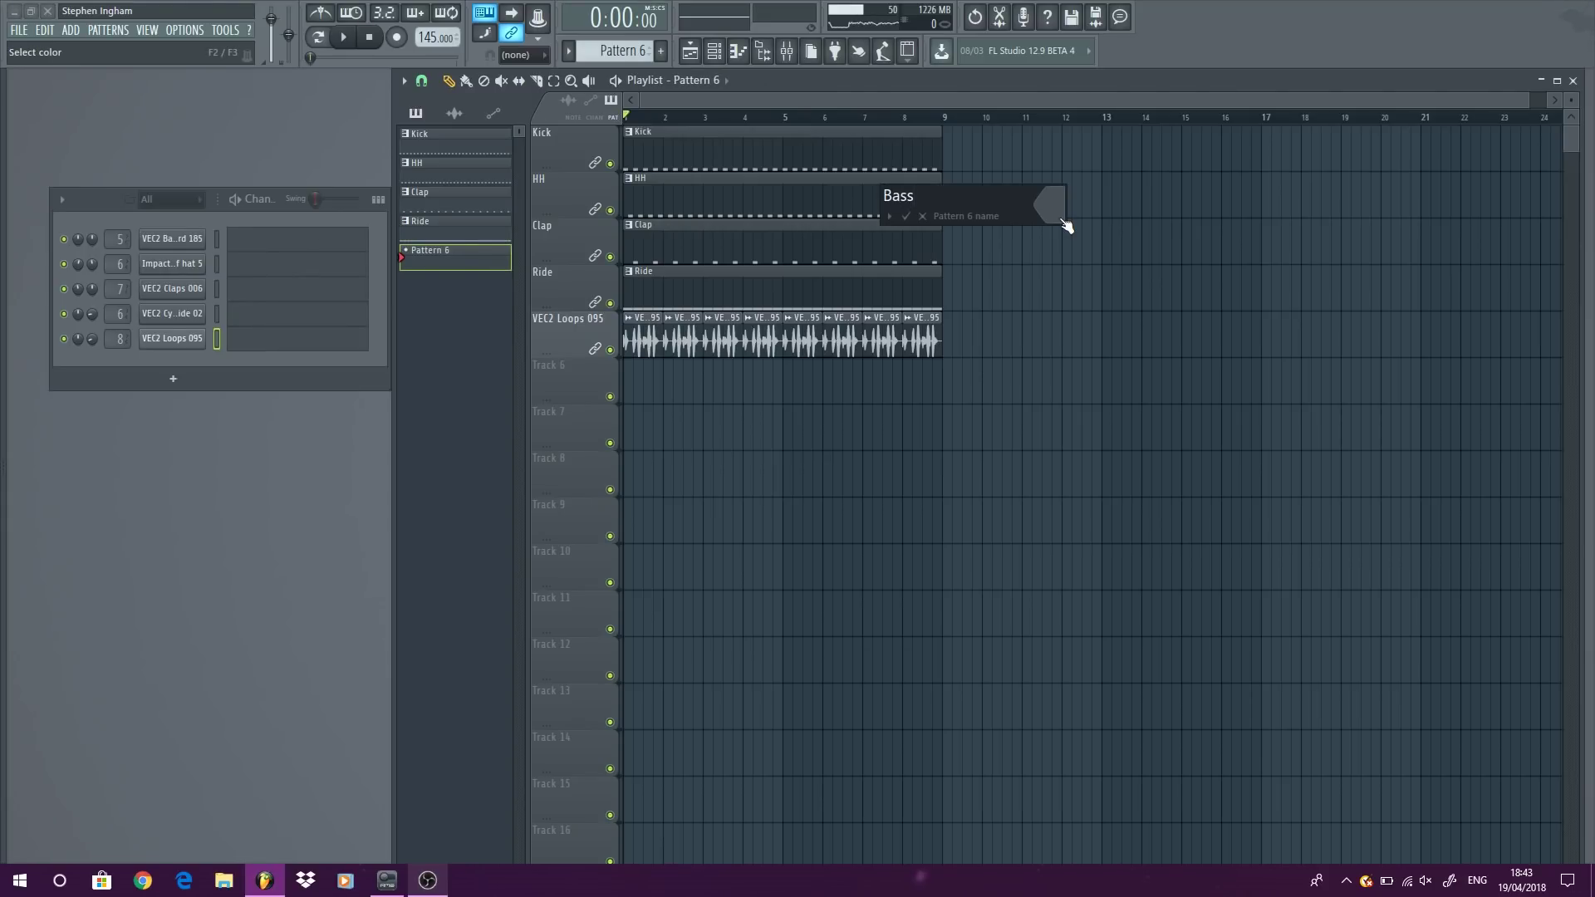
pyautogui.press('Return')
pyautogui.click(625, 421)
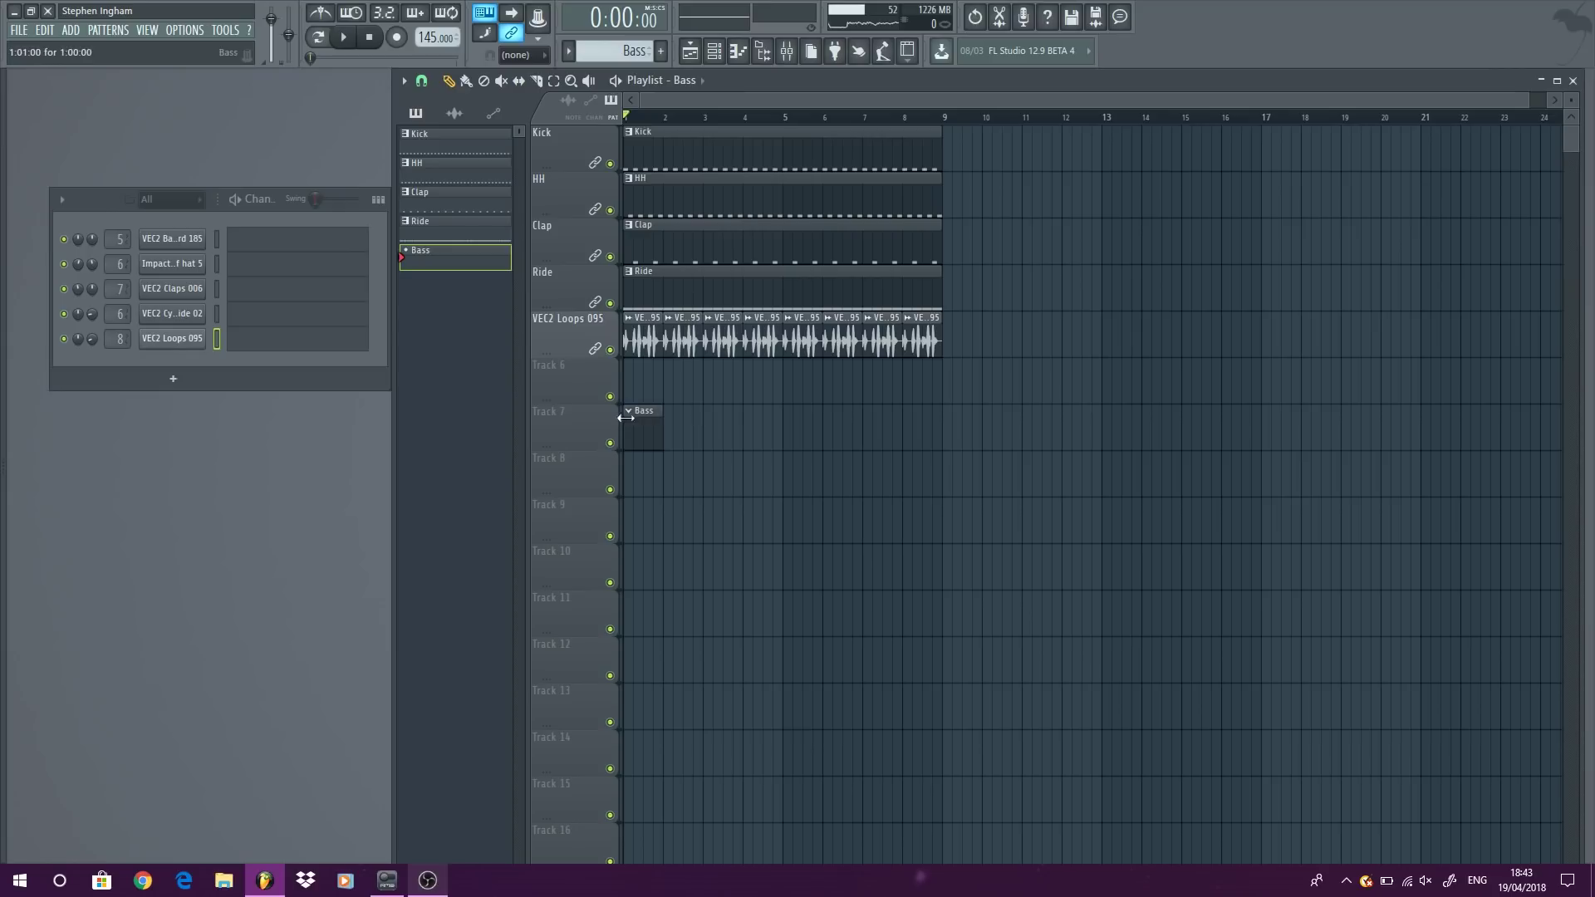
# Step: Add a reFX Nexus synth channel for the bass
pyautogui.click(69, 31)
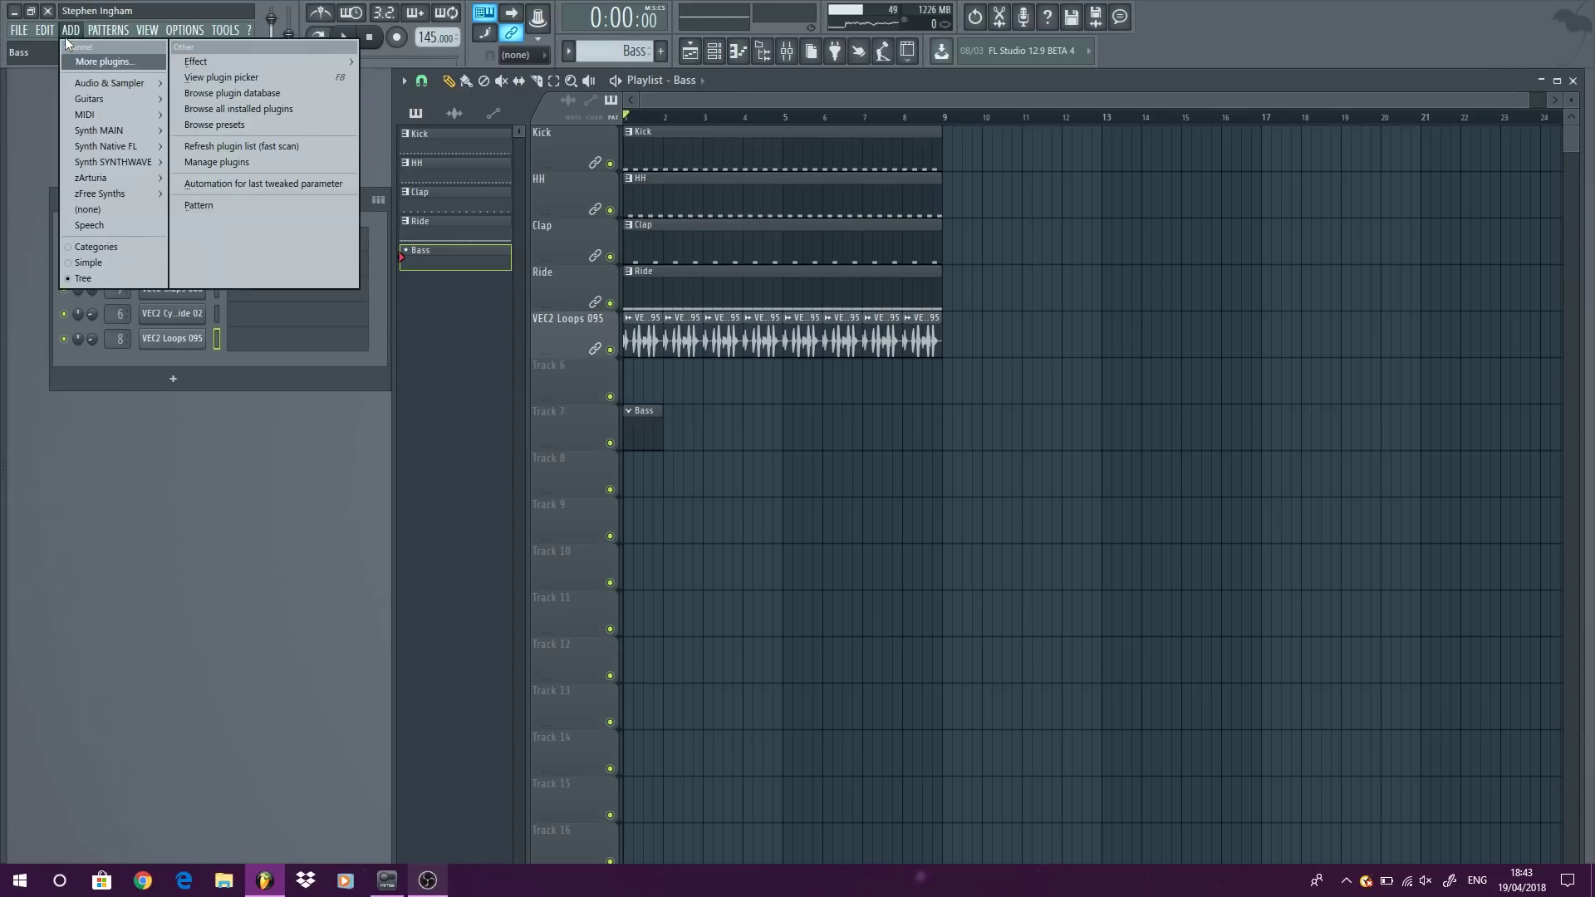
pyautogui.moveTo(122, 130)
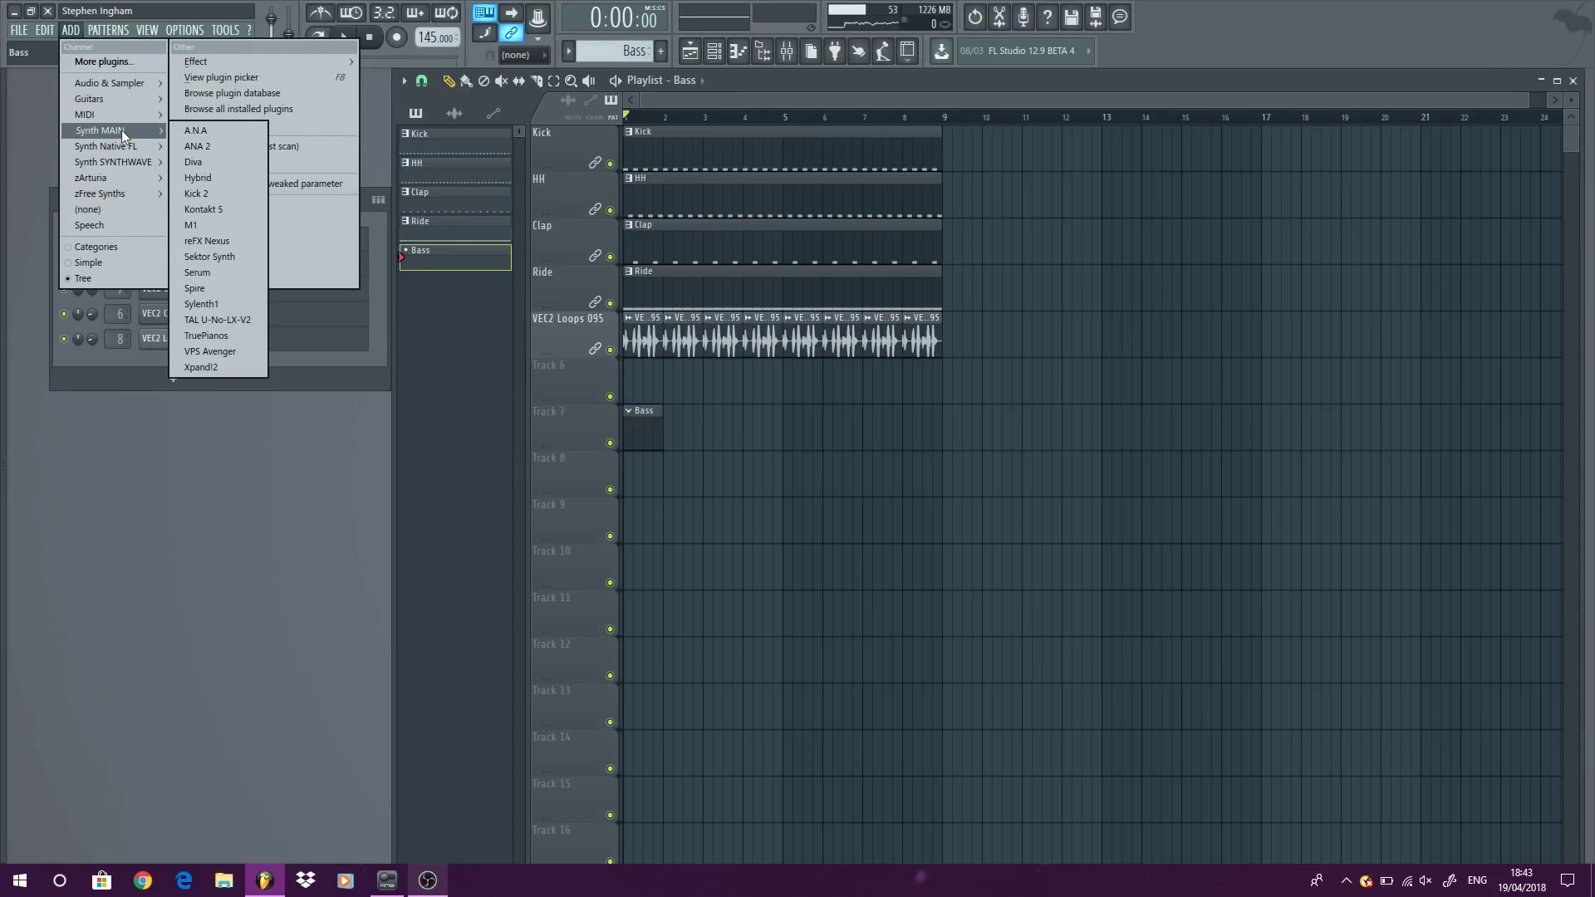
pyautogui.click(231, 240)
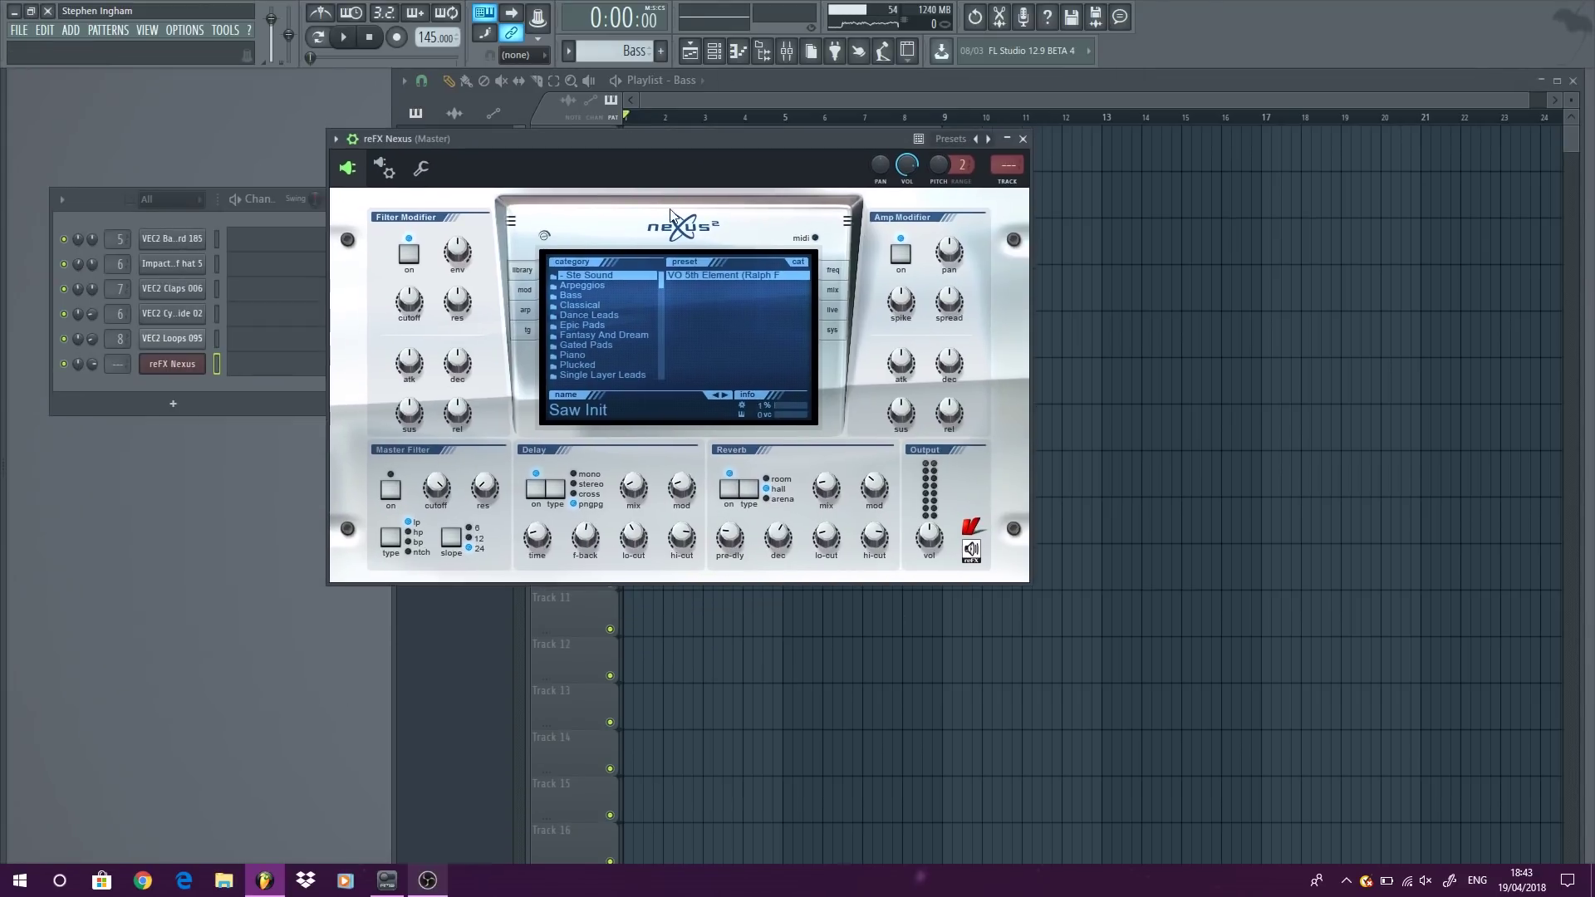
# Step: Load the BA R-Type Bass preset from the XP SID category and route Nexus to mixer insert 9
pyautogui.moveTo(662, 277)
pyautogui.mouseDown()
pyautogui.moveTo(655, 333)
pyautogui.moveTo(624, 342)
pyautogui.mouseUp()
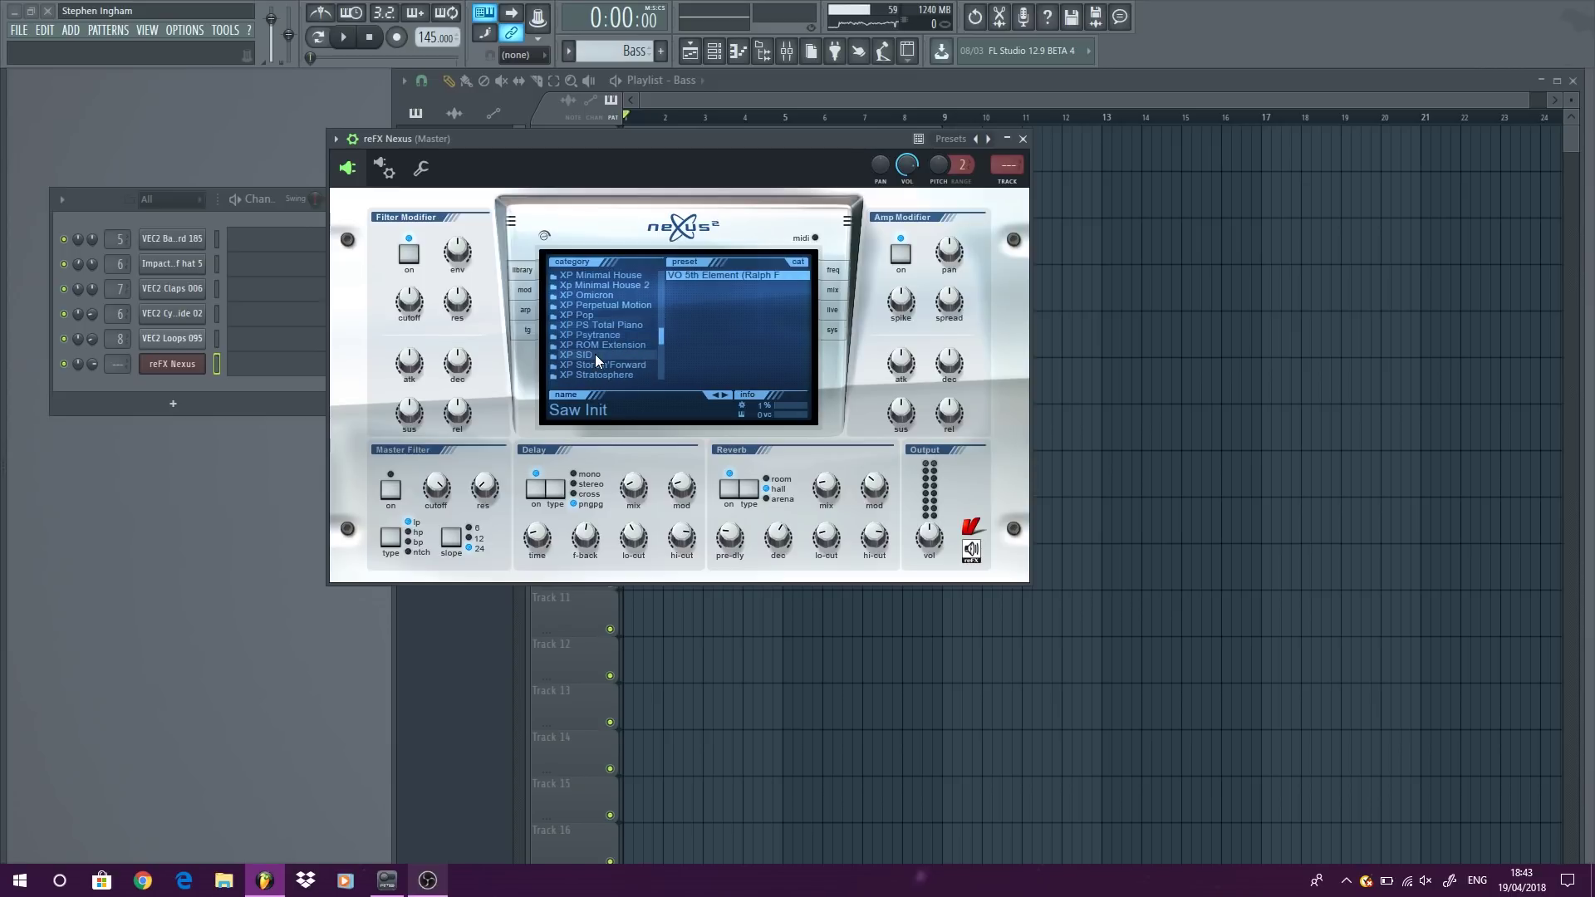
pyautogui.click(595, 354)
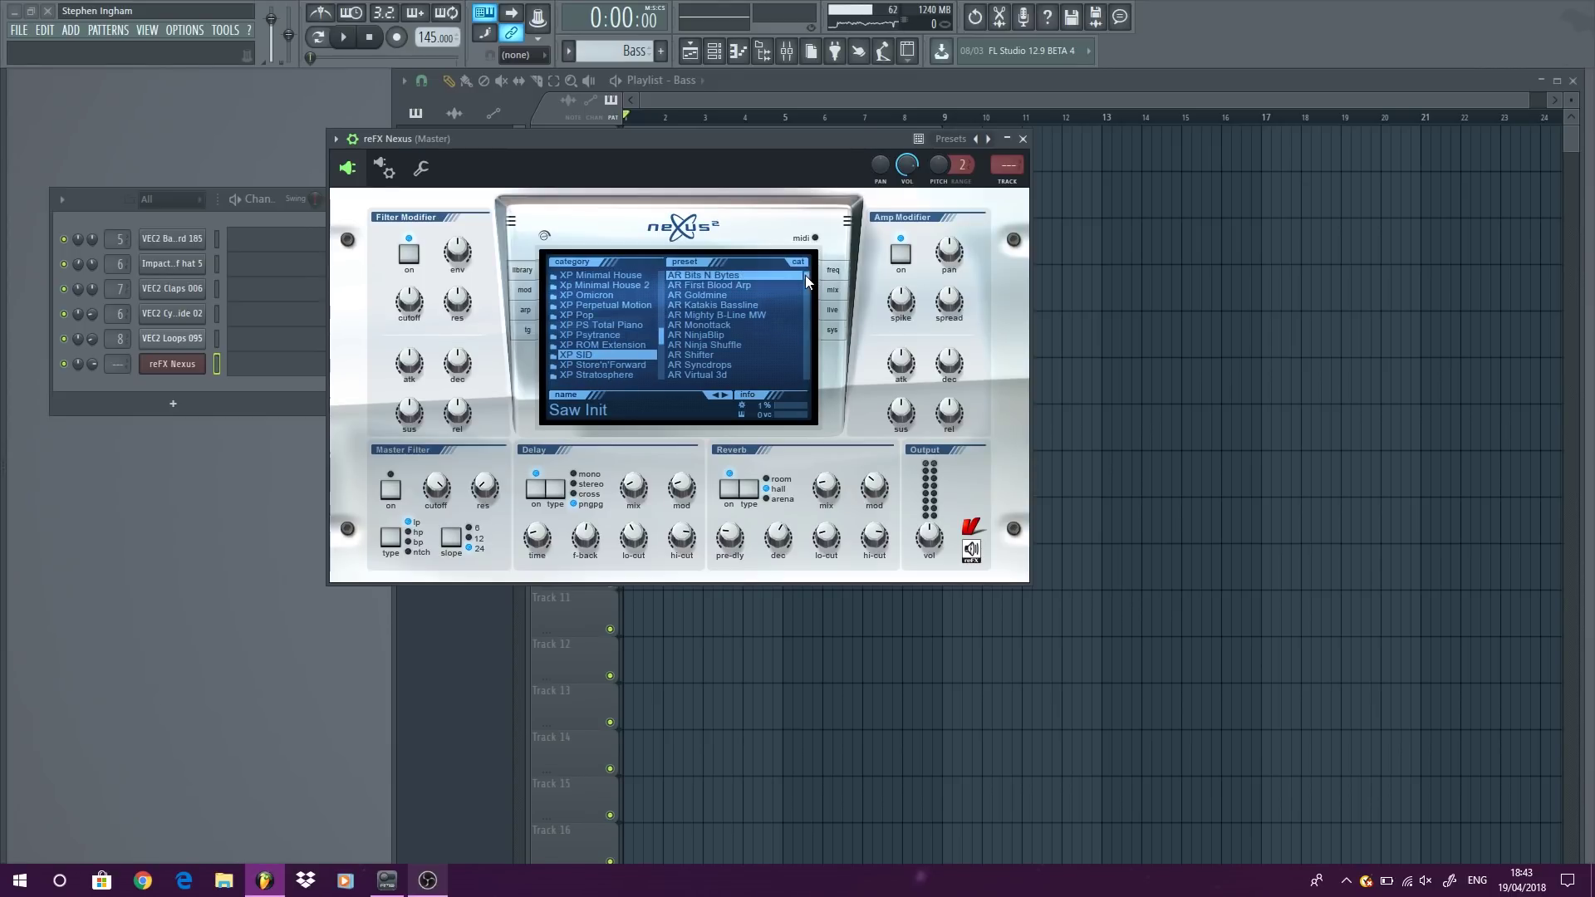
pyautogui.scroll(-5, 806, 285)
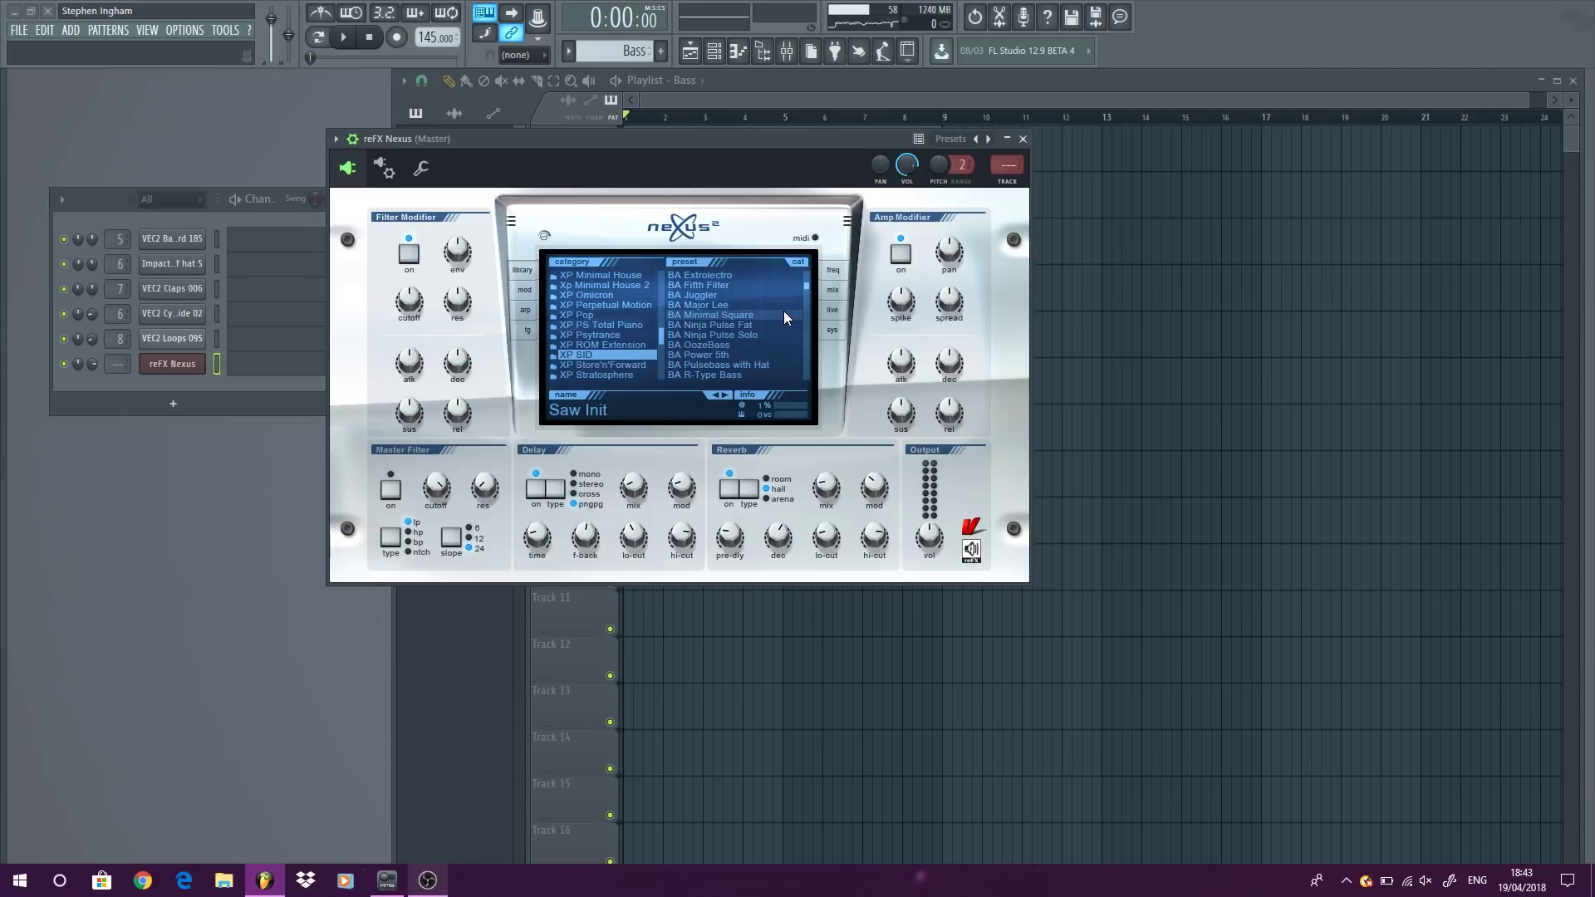
pyautogui.click(707, 375)
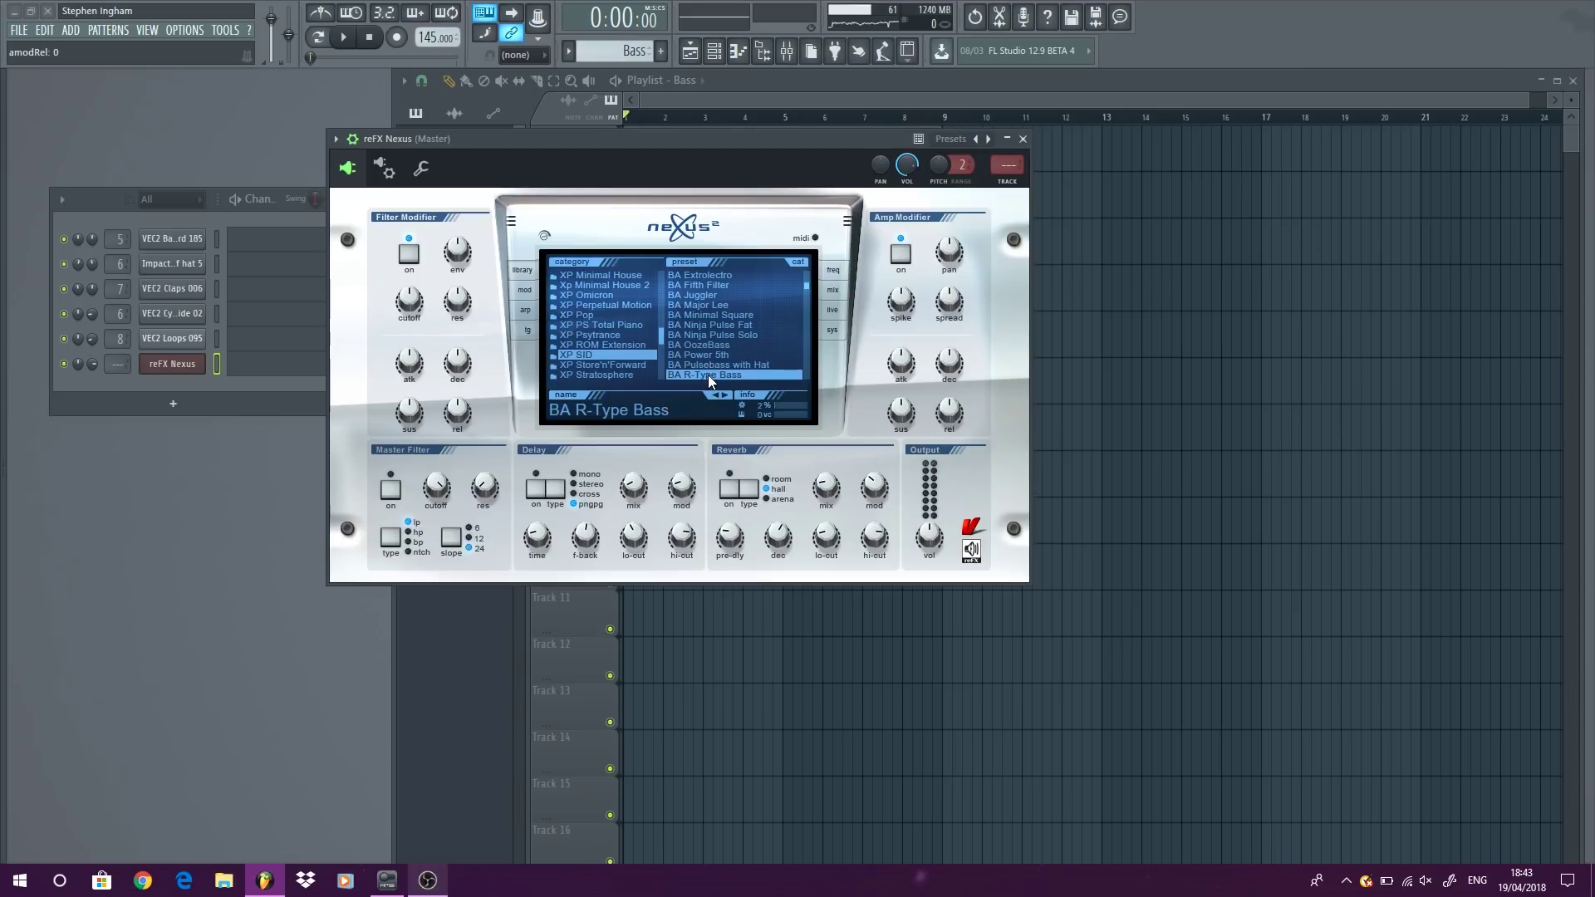
pyautogui.scroll(7, 117, 364)
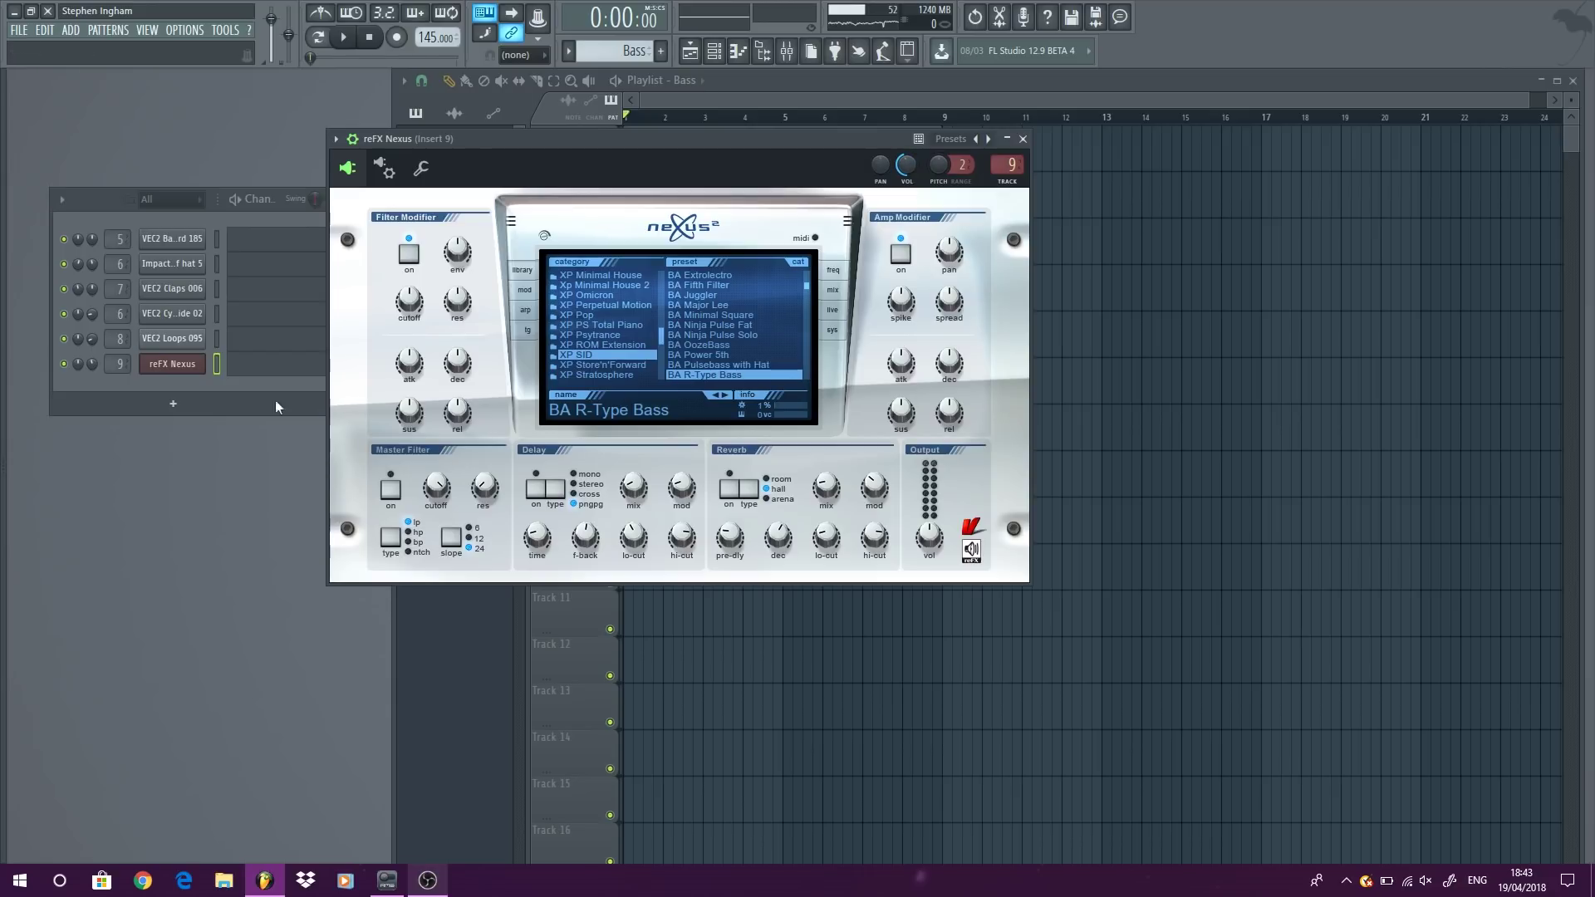
# Step: Draw four short off-beat C5 notes in bar 1 of the Nexus piano roll, at steps 3, 7, 11 and 15
pyautogui.rightClick(199, 362)
pyautogui.click(236, 363)
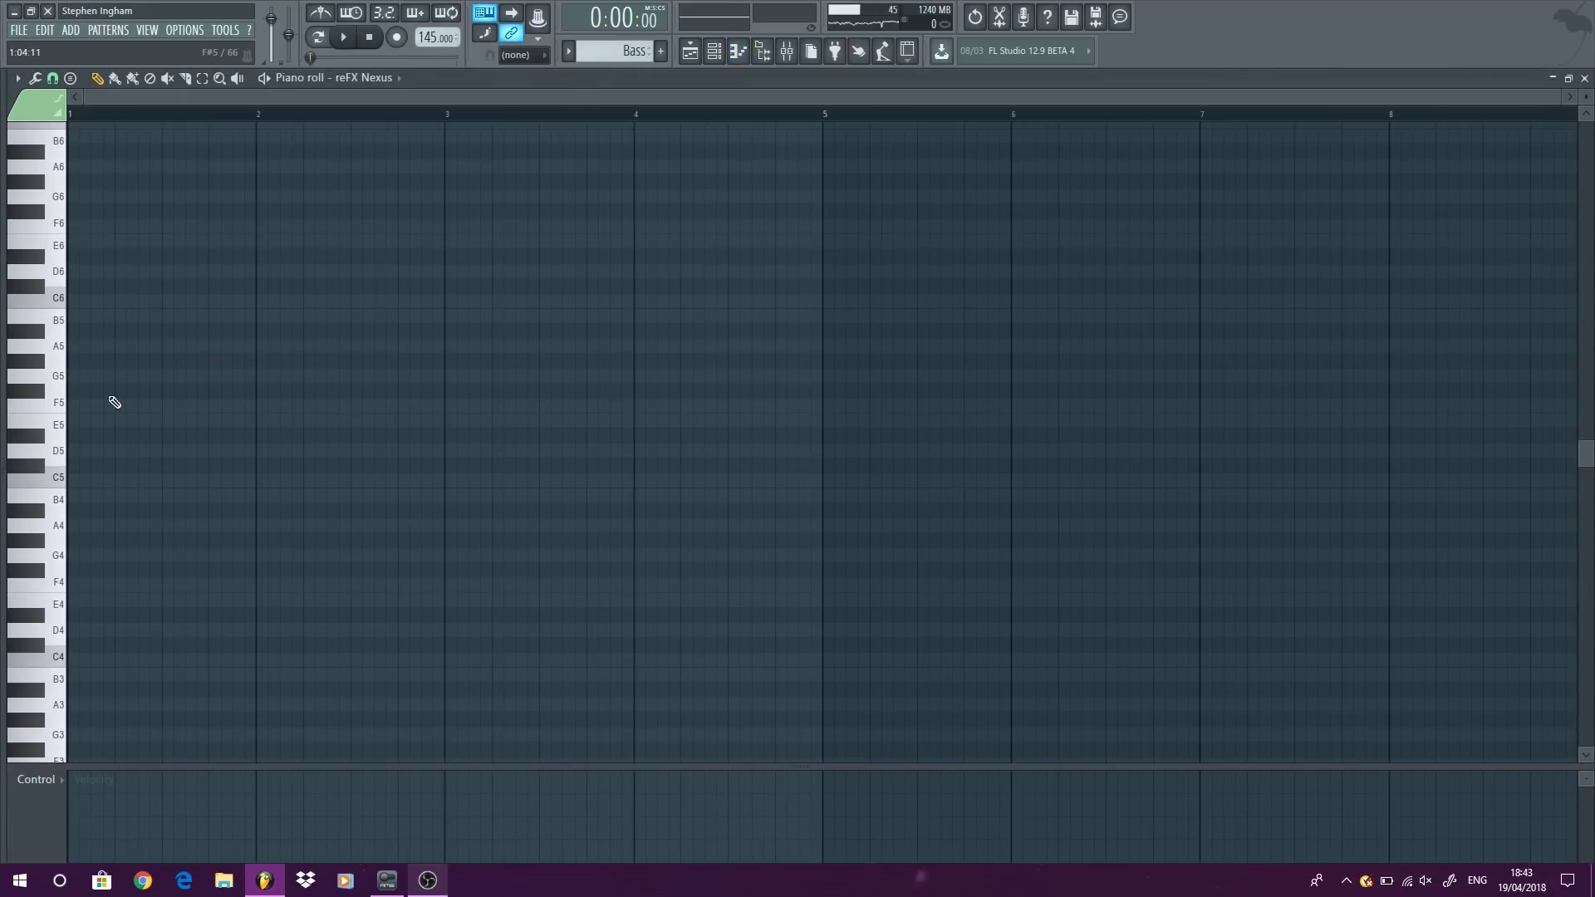
pyautogui.scroll(-4, 115, 402)
pyautogui.click(58, 422)
pyautogui.click(58, 301)
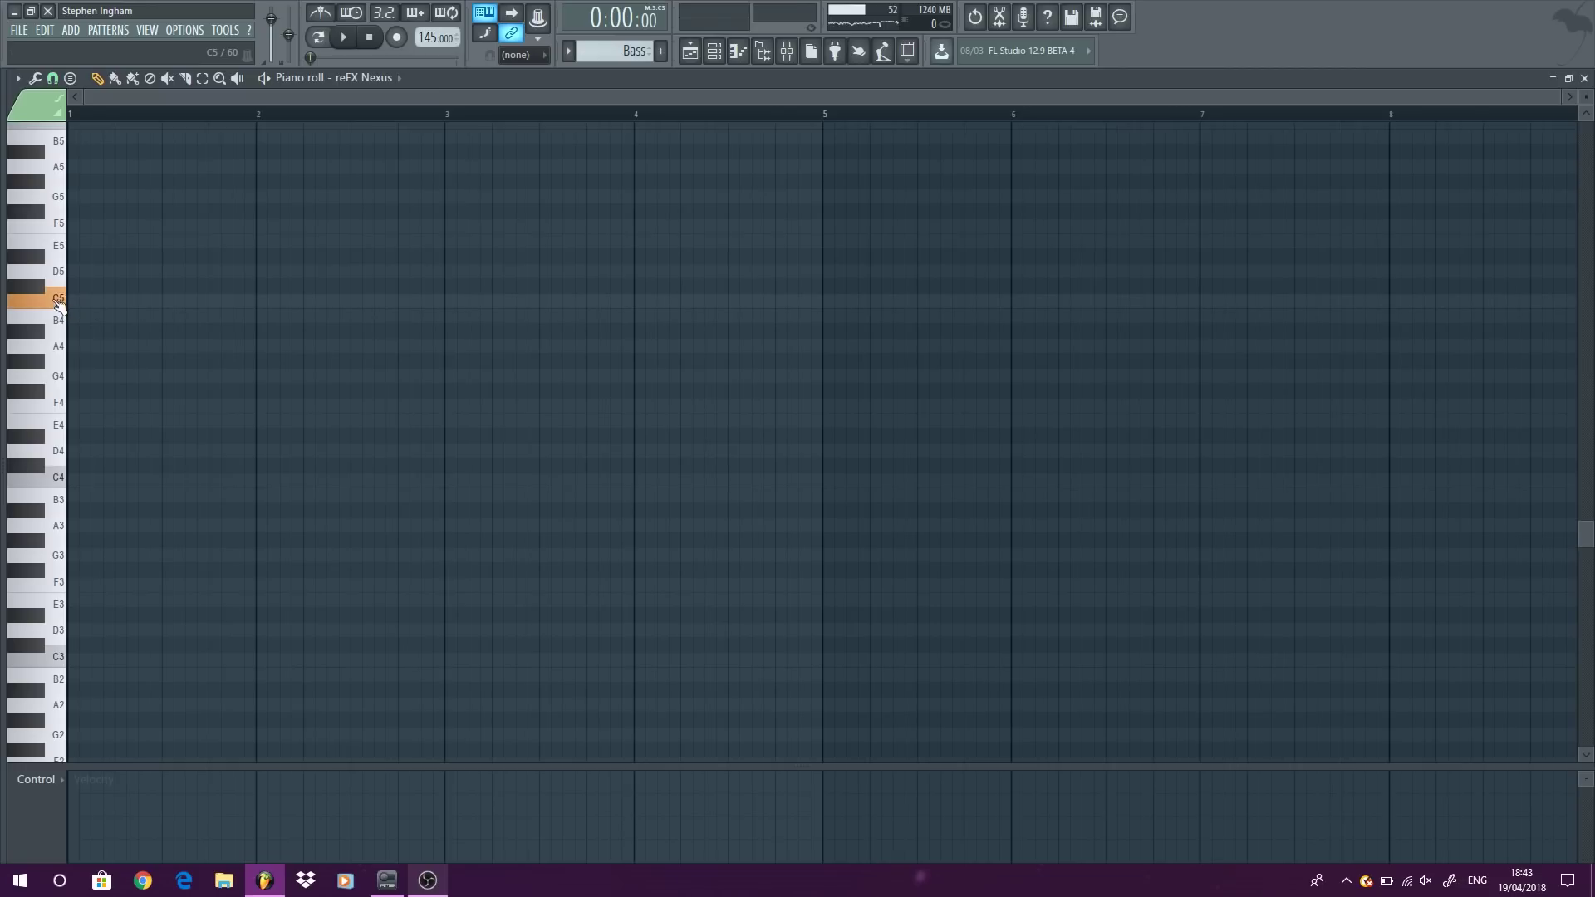
pyautogui.click(95, 301)
pyautogui.scroll(4, 124, 337)
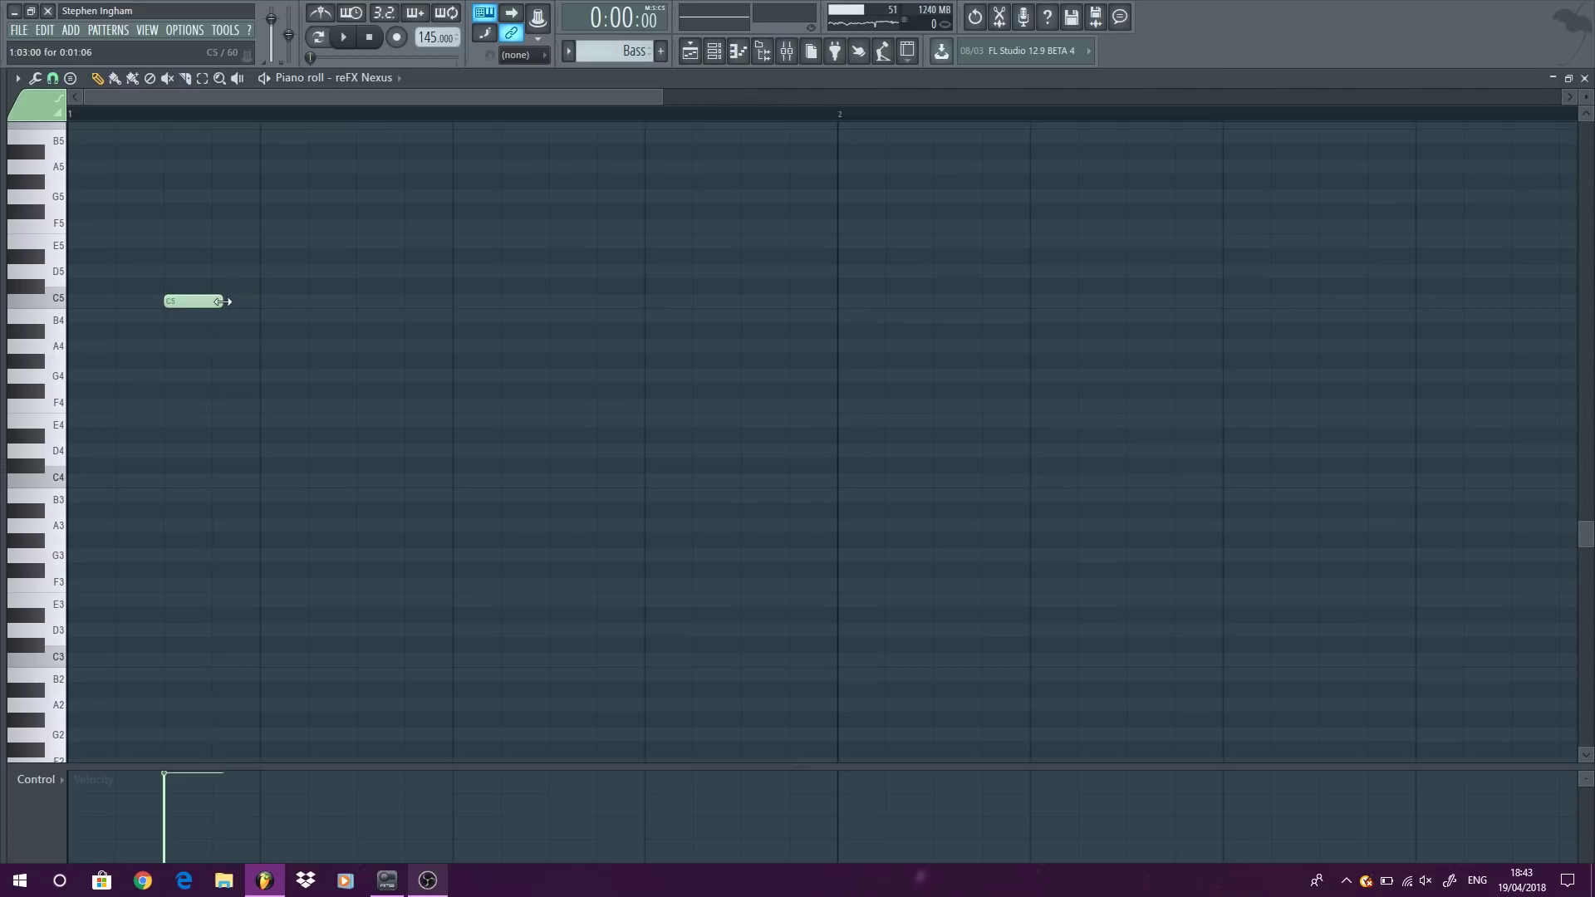
pyautogui.moveTo(238, 302); pyautogui.dragTo(182, 323)
pyautogui.click(391, 300)
pyautogui.click(573, 301)
pyautogui.click(748, 301)
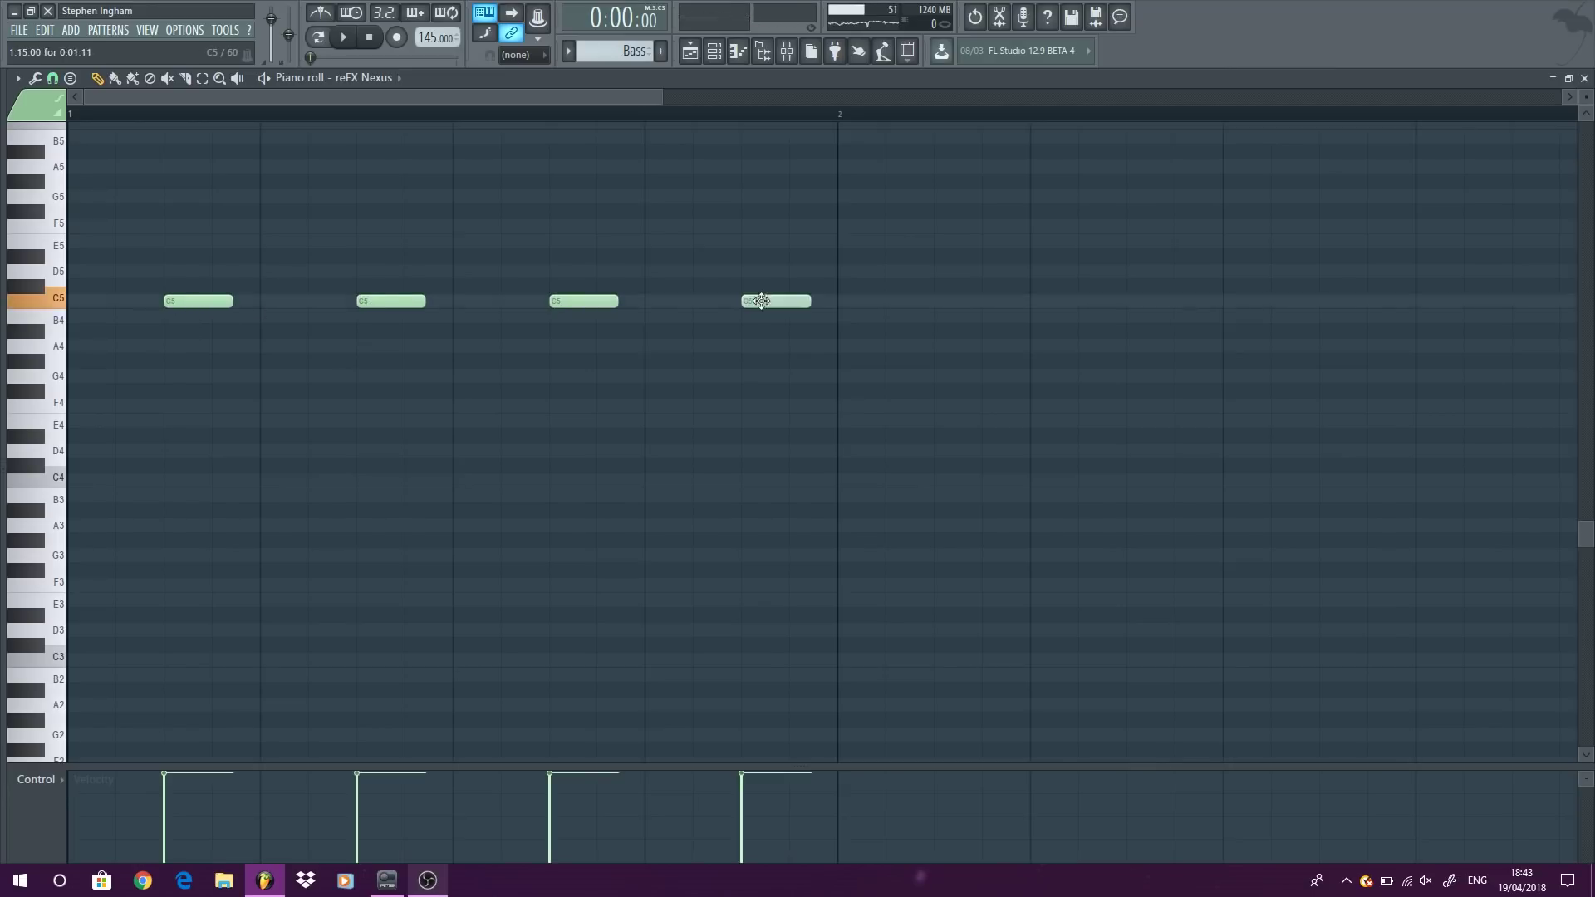
# Step: Duplicate the four bass notes into bar 2 and transpose all eight down to G4
pyautogui.scroll(-3, 204, 342)
pyautogui.hotkey('ctrl', 'a')
pyautogui.moveTo(123, 301); pyautogui.dragTo(452, 388)
# Step: Copy the G4 off-beat notes repeatedly until they fill eight bars, and return to the playlist
pyautogui.hotkey('ctrl', 'a')
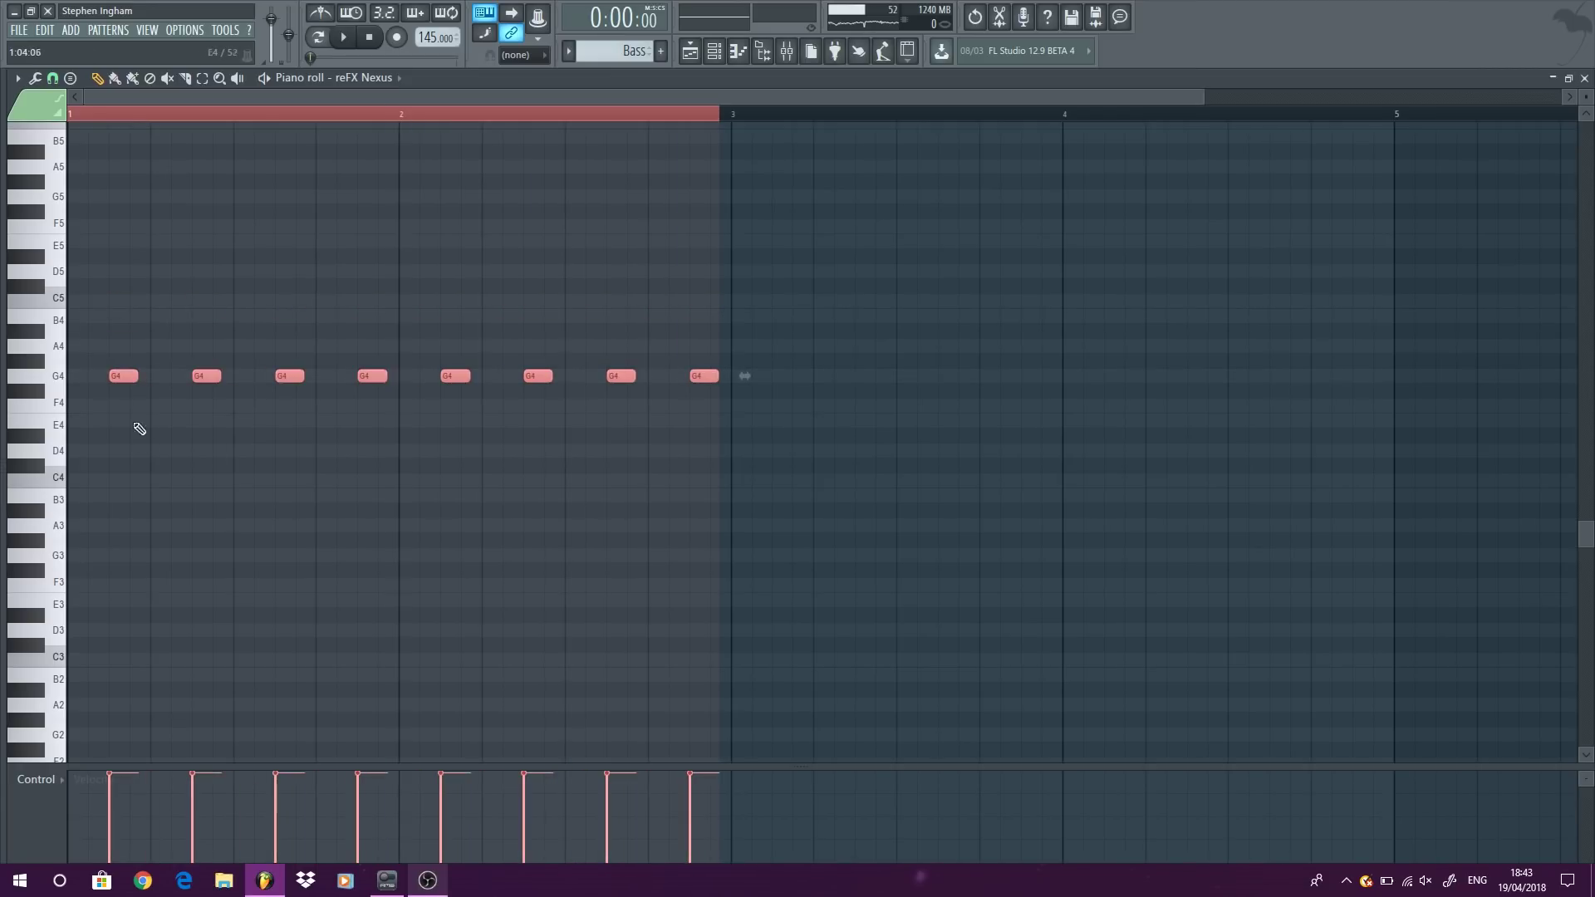
pyautogui.keyDown('shift'); pyautogui.moveTo(116, 378); pyautogui.dragTo(781, 376); pyautogui.keyUp('shift')
pyautogui.scroll(-2, 421, 372)
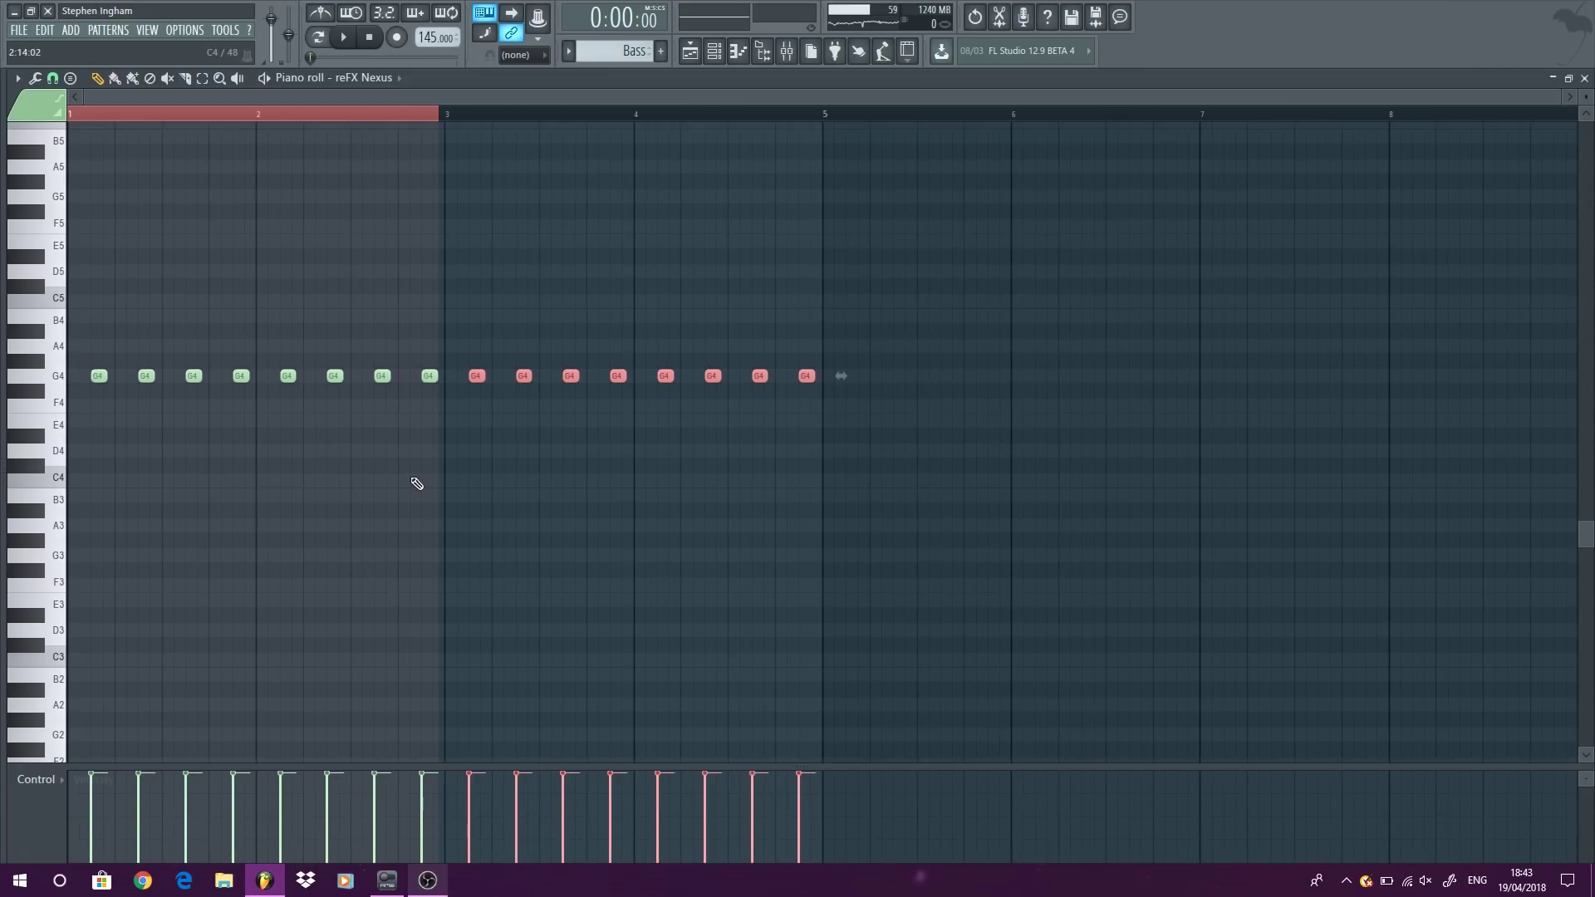
pyautogui.hotkey('ctrl', 'a')
pyautogui.keyDown('shift'); pyautogui.moveTo(99, 380); pyautogui.dragTo(855, 365); pyautogui.keyUp('shift')
pyautogui.scroll(-2, 833, 275)
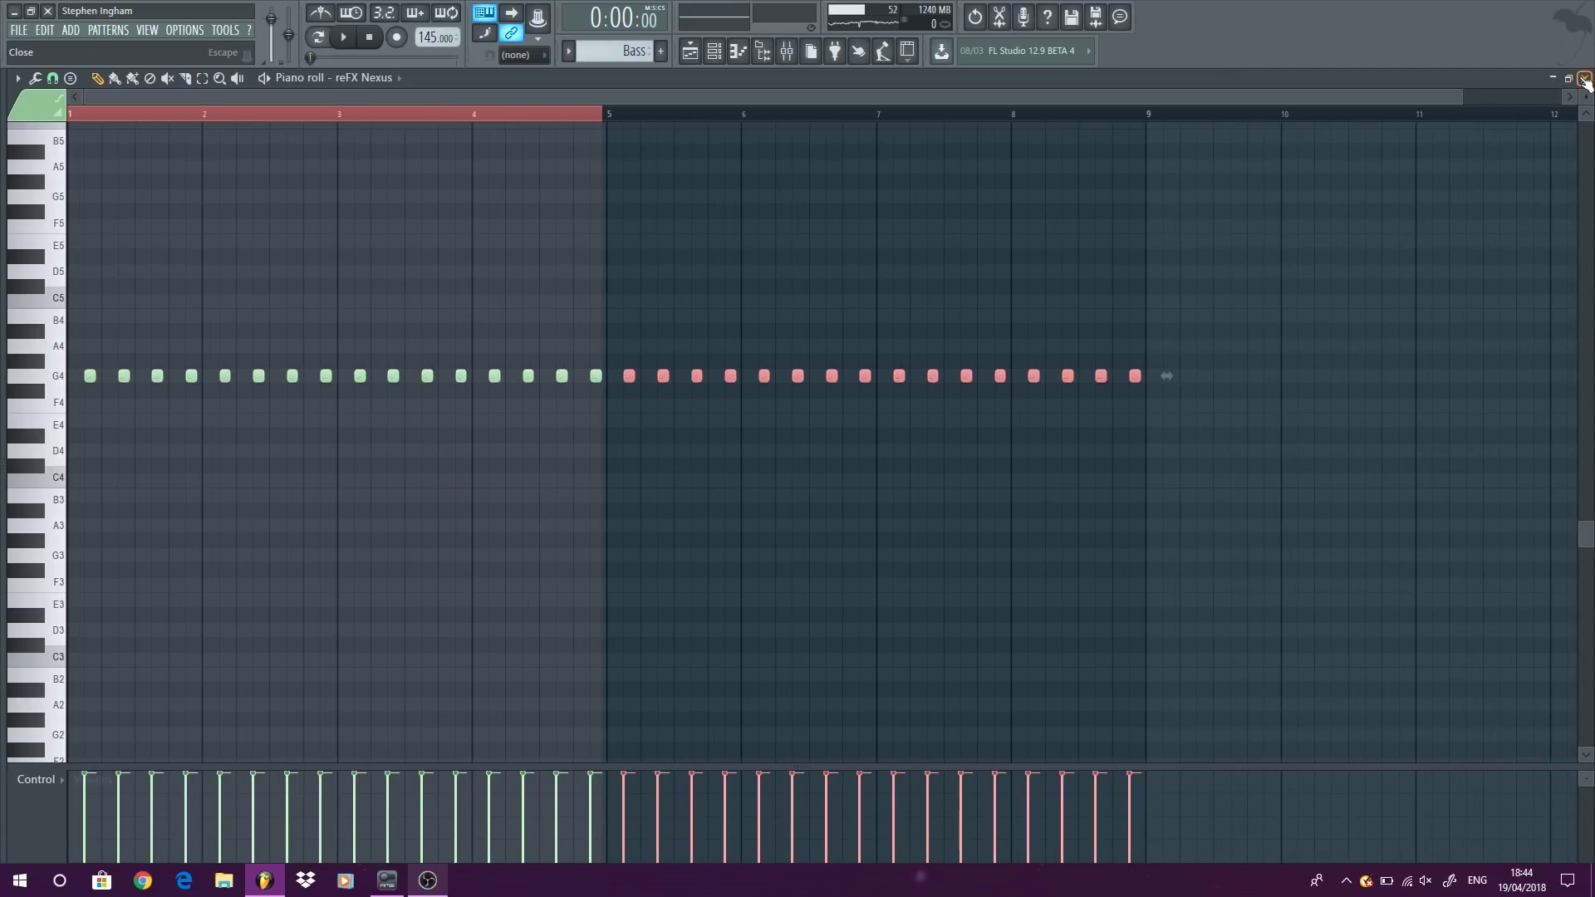
pyautogui.click(1585, 79)
pyautogui.click(1024, 140)
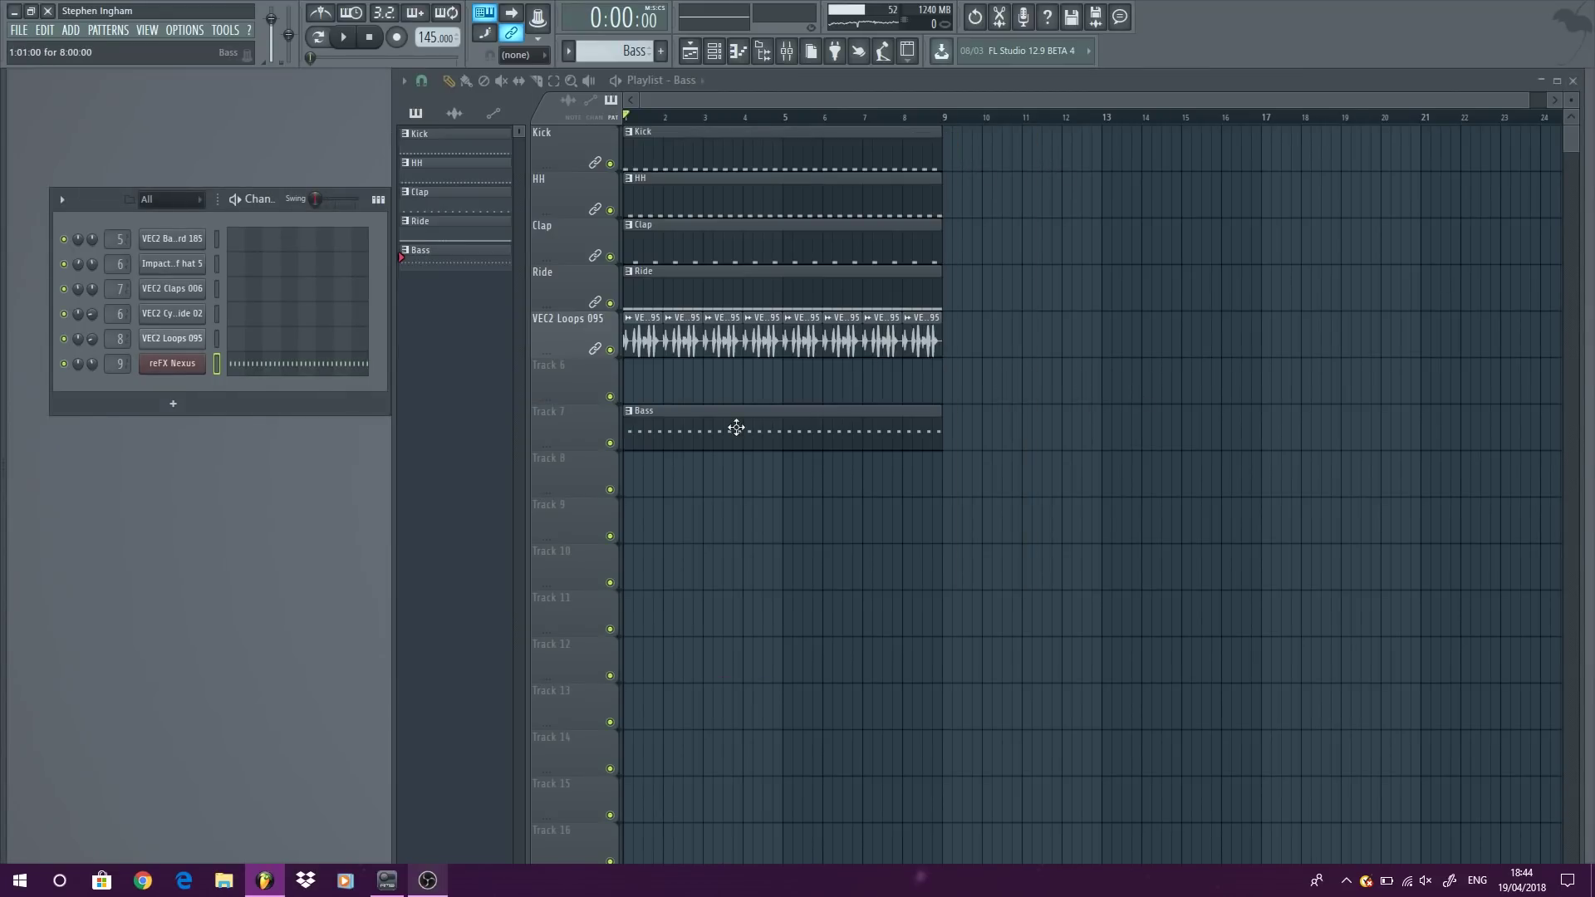
# Step: Audition the Bass pattern on its own with Nexus's mix page shown, and open the synth's mixer insert 9
pyautogui.click(171, 365)
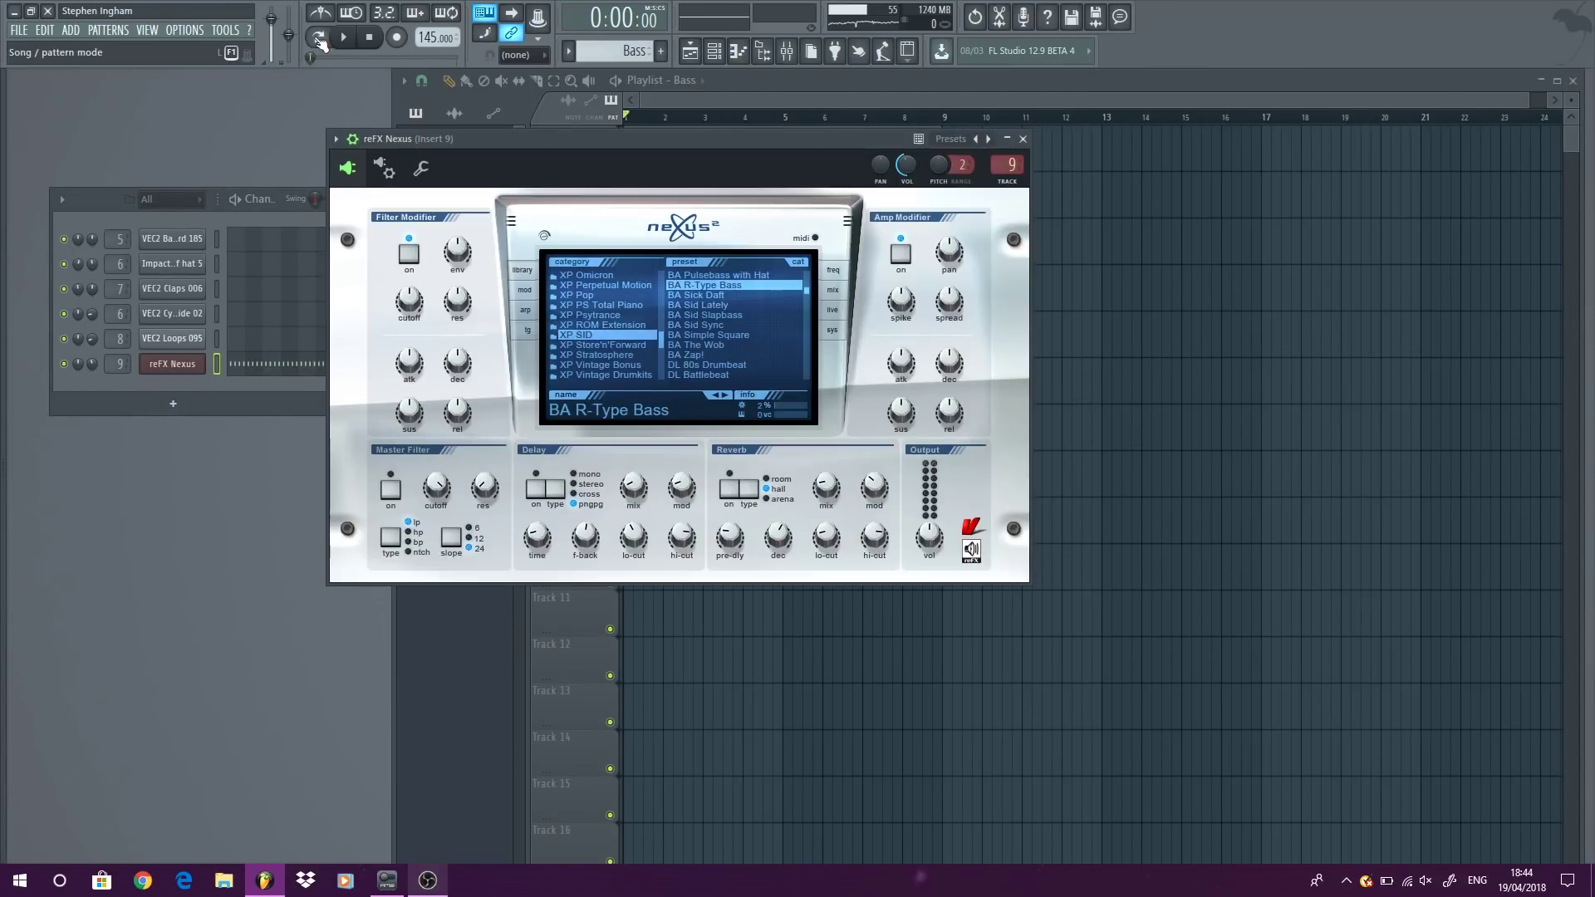
pyautogui.click(841, 288)
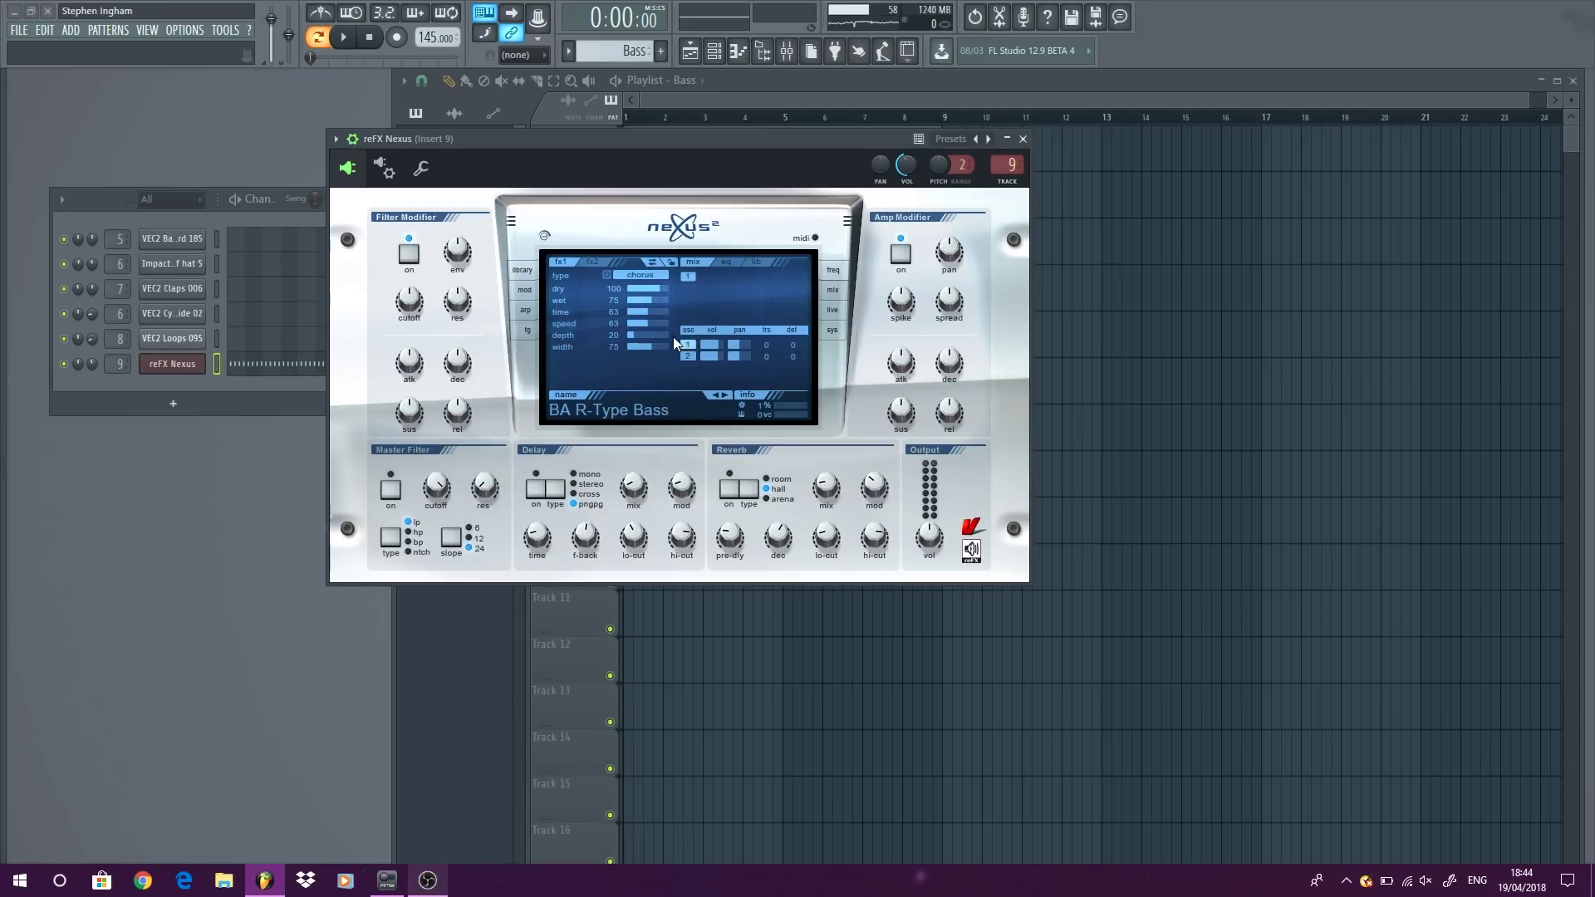
pyautogui.click(358, 48)
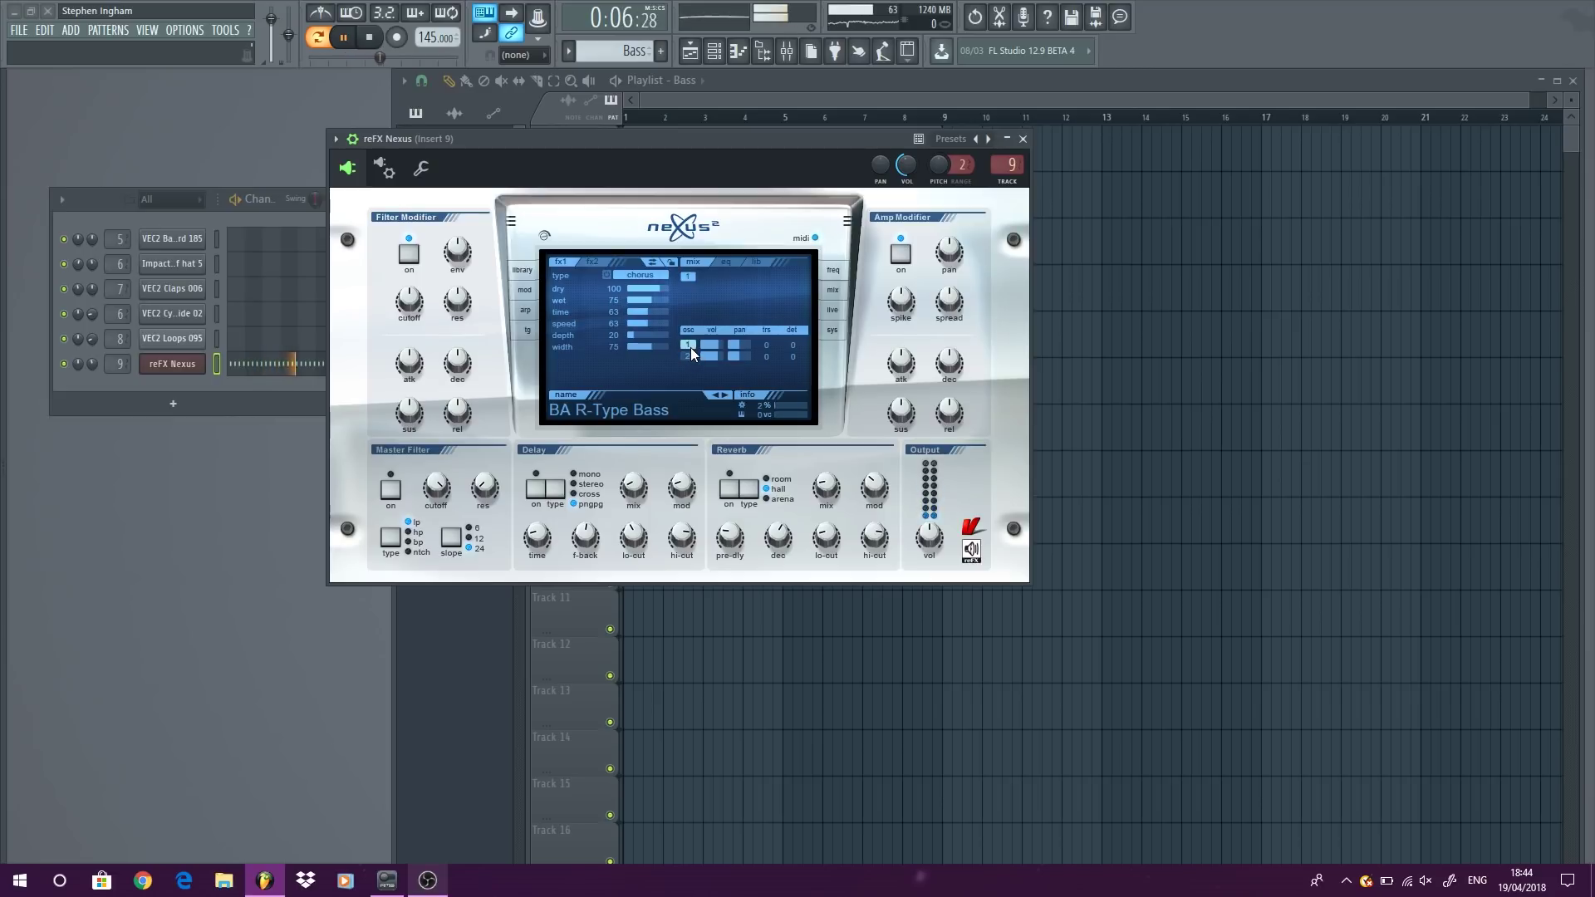
pyautogui.press('space')
pyautogui.doubleClick(1005, 164)
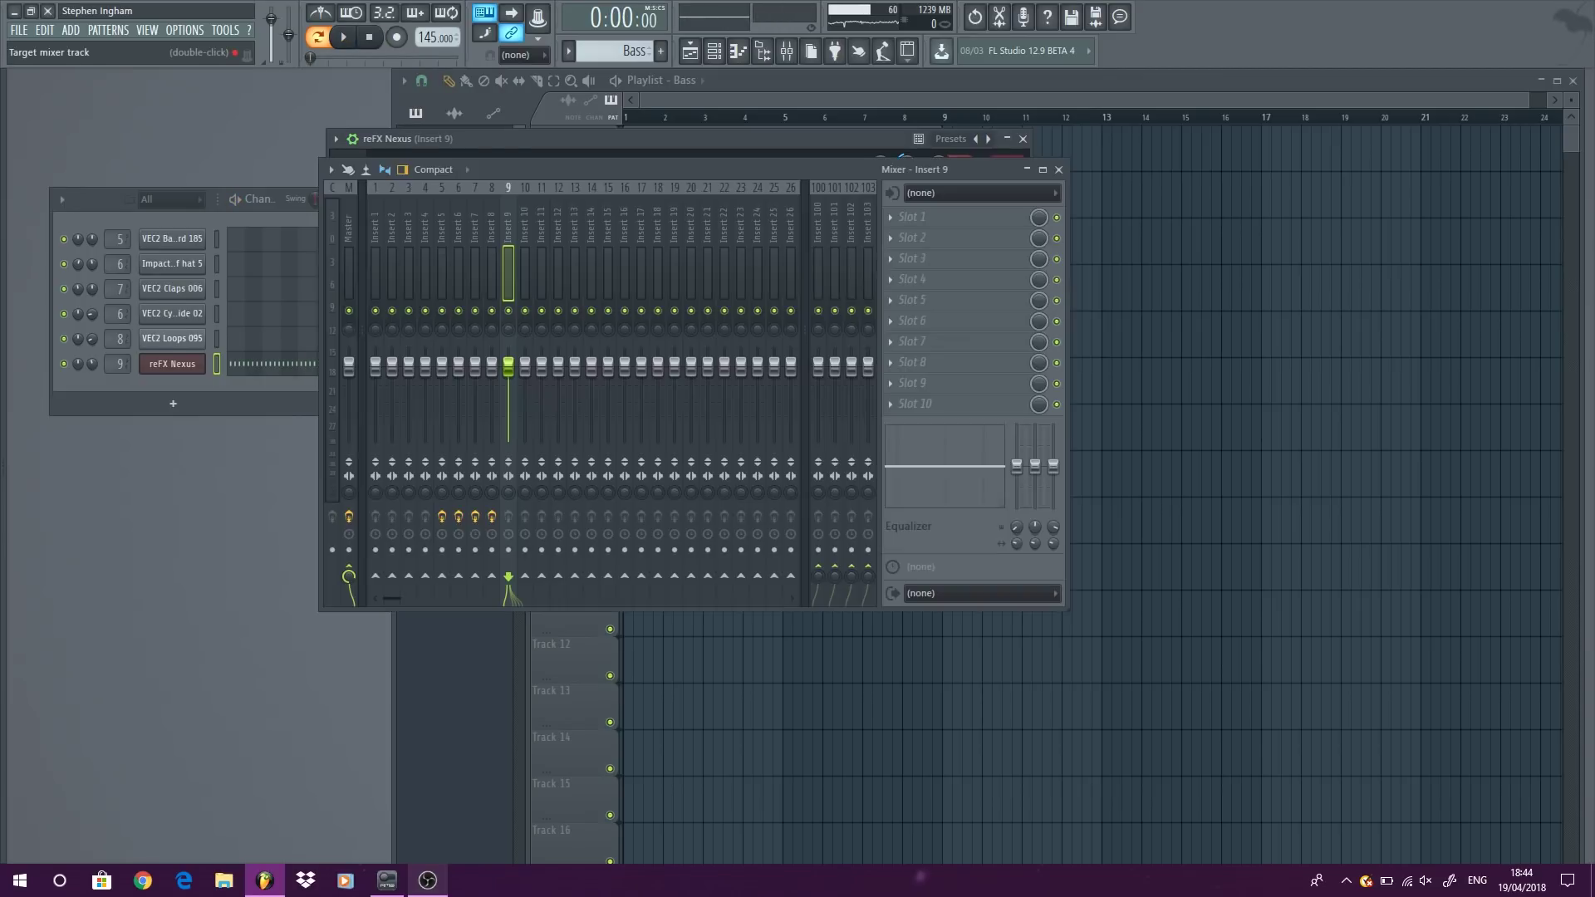
# Step: Load Soundgoodizer into slot 5 of mixer insert 9 and lower its amount while the bass plays
pyautogui.click(923, 301)
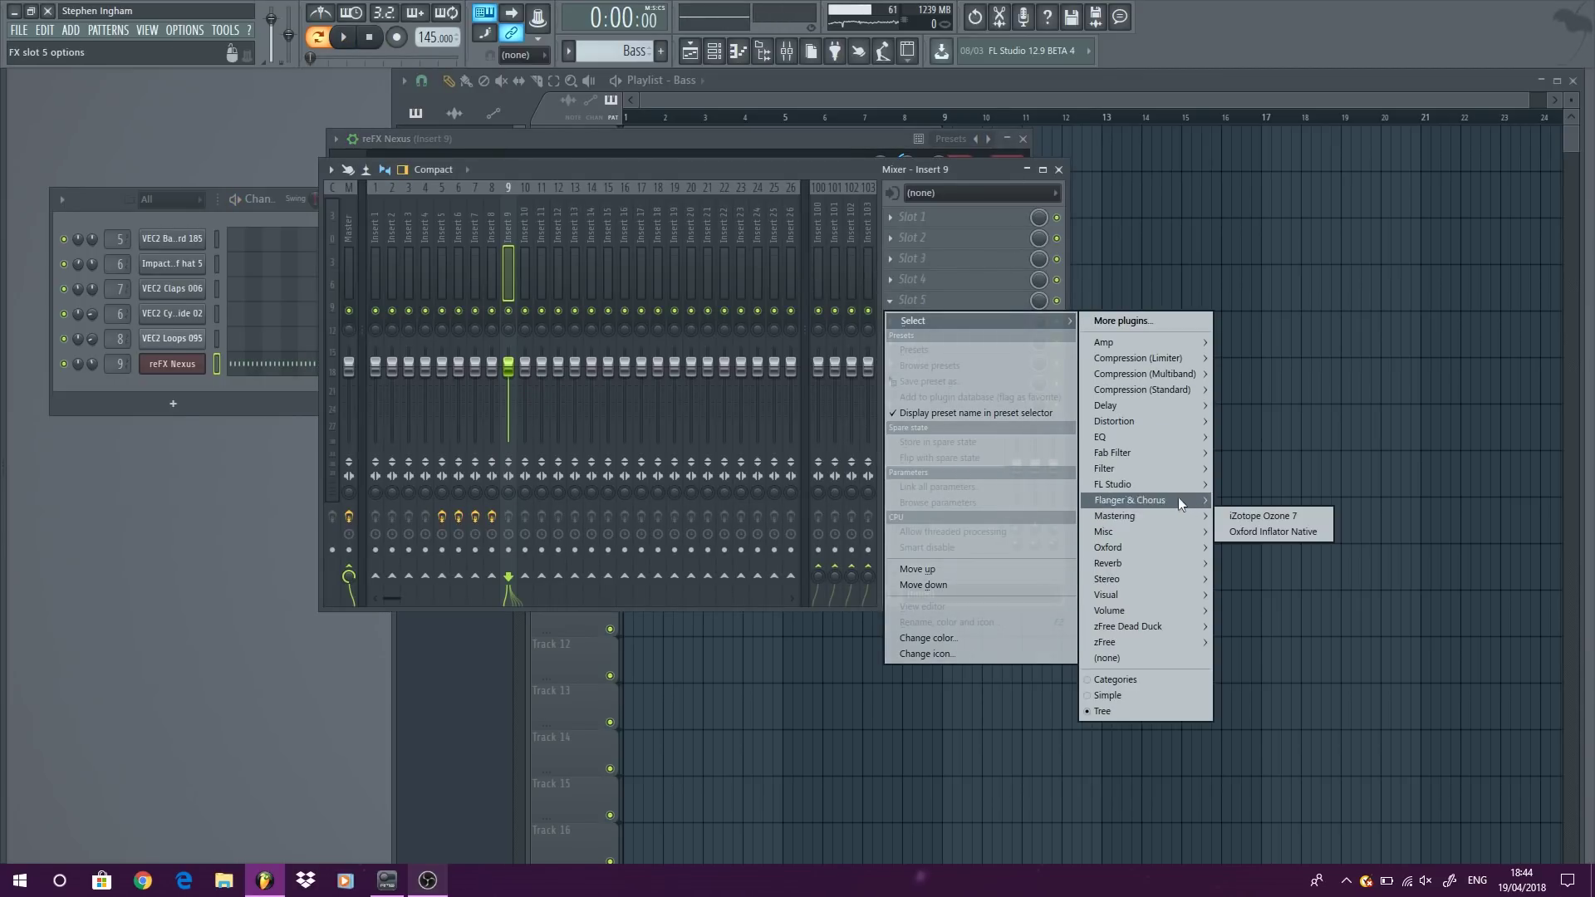
pyautogui.moveTo(1177, 489)
pyautogui.click(1256, 517)
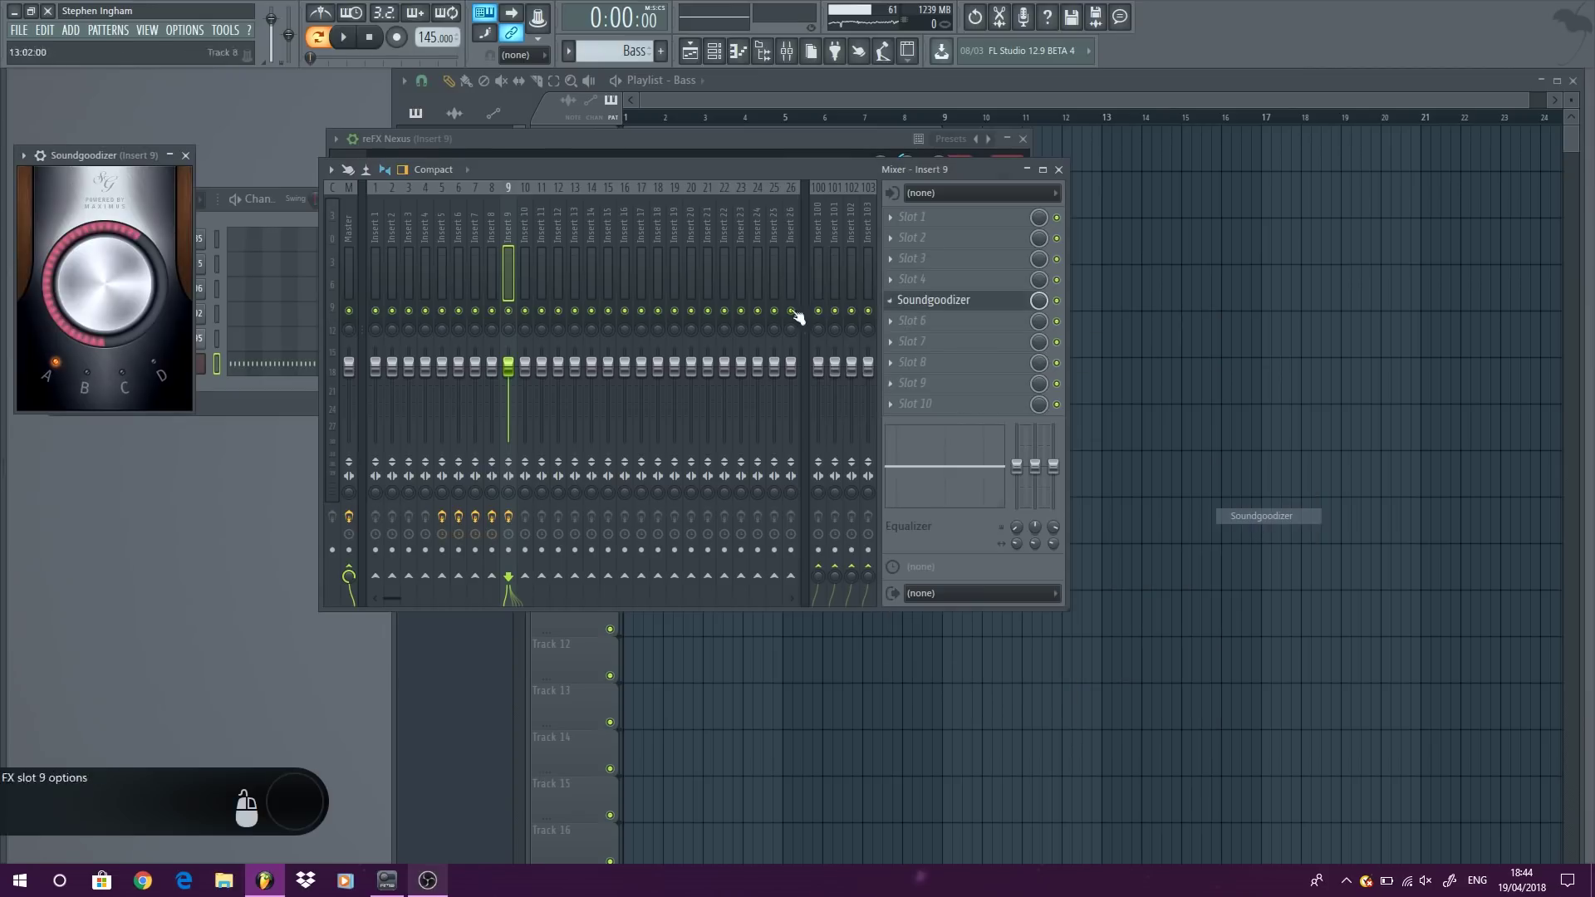
pyautogui.press('space')
pyautogui.moveTo(149, 244); pyautogui.dragTo(780, 251)
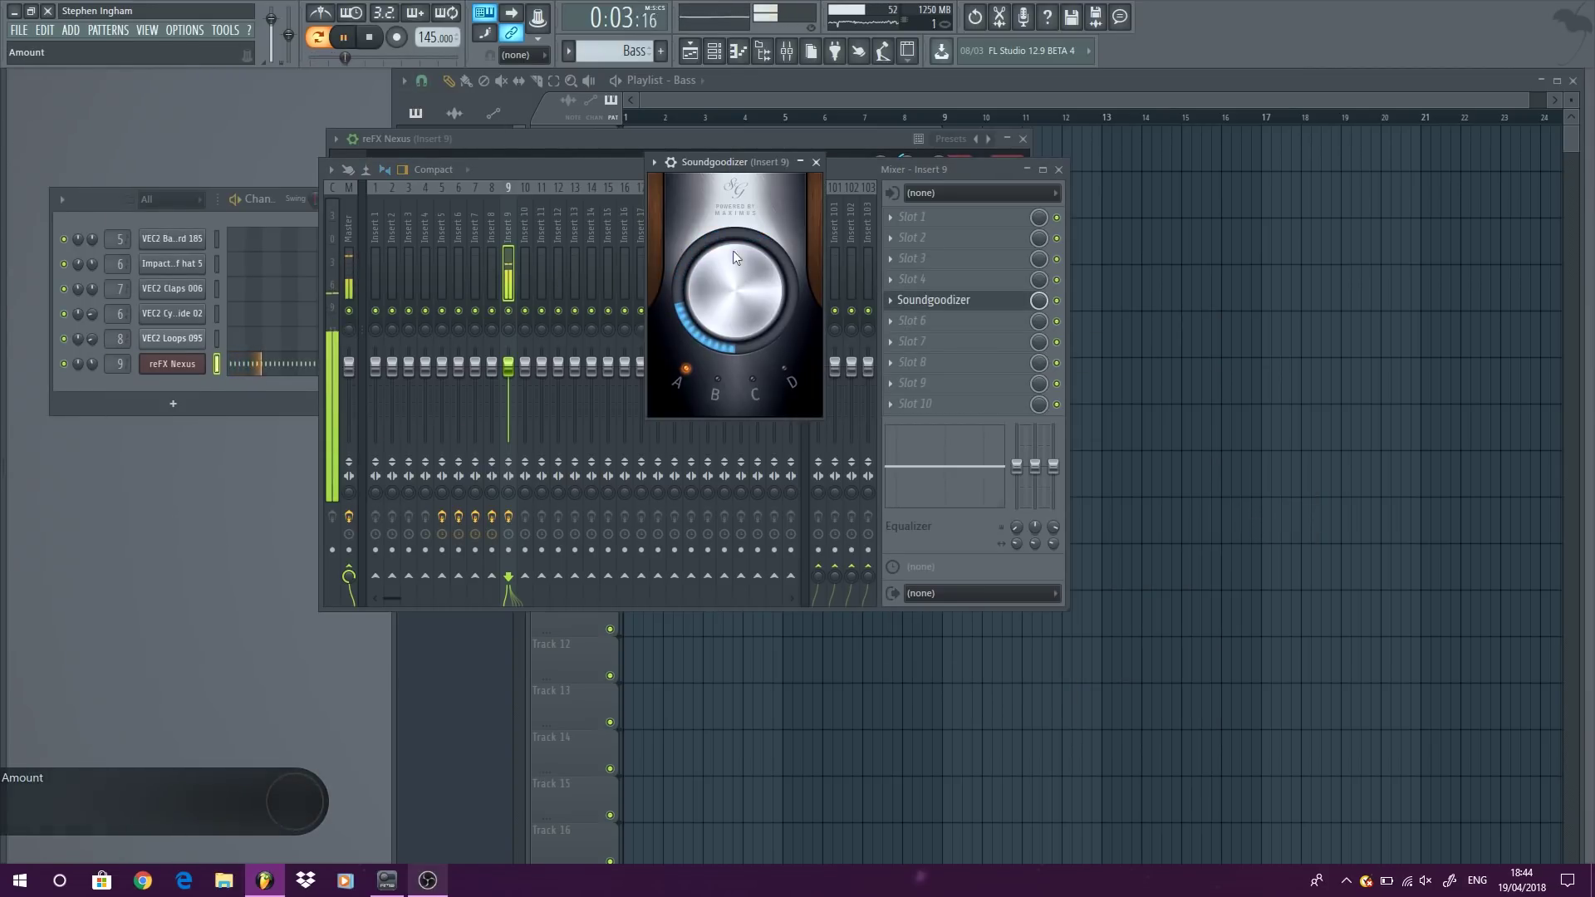
# Step: Lower the reFX Nexus channel volume against the full arrangement, closing the plug-in windows and the mixer
pyautogui.click(816, 162)
pyautogui.click(1045, 150)
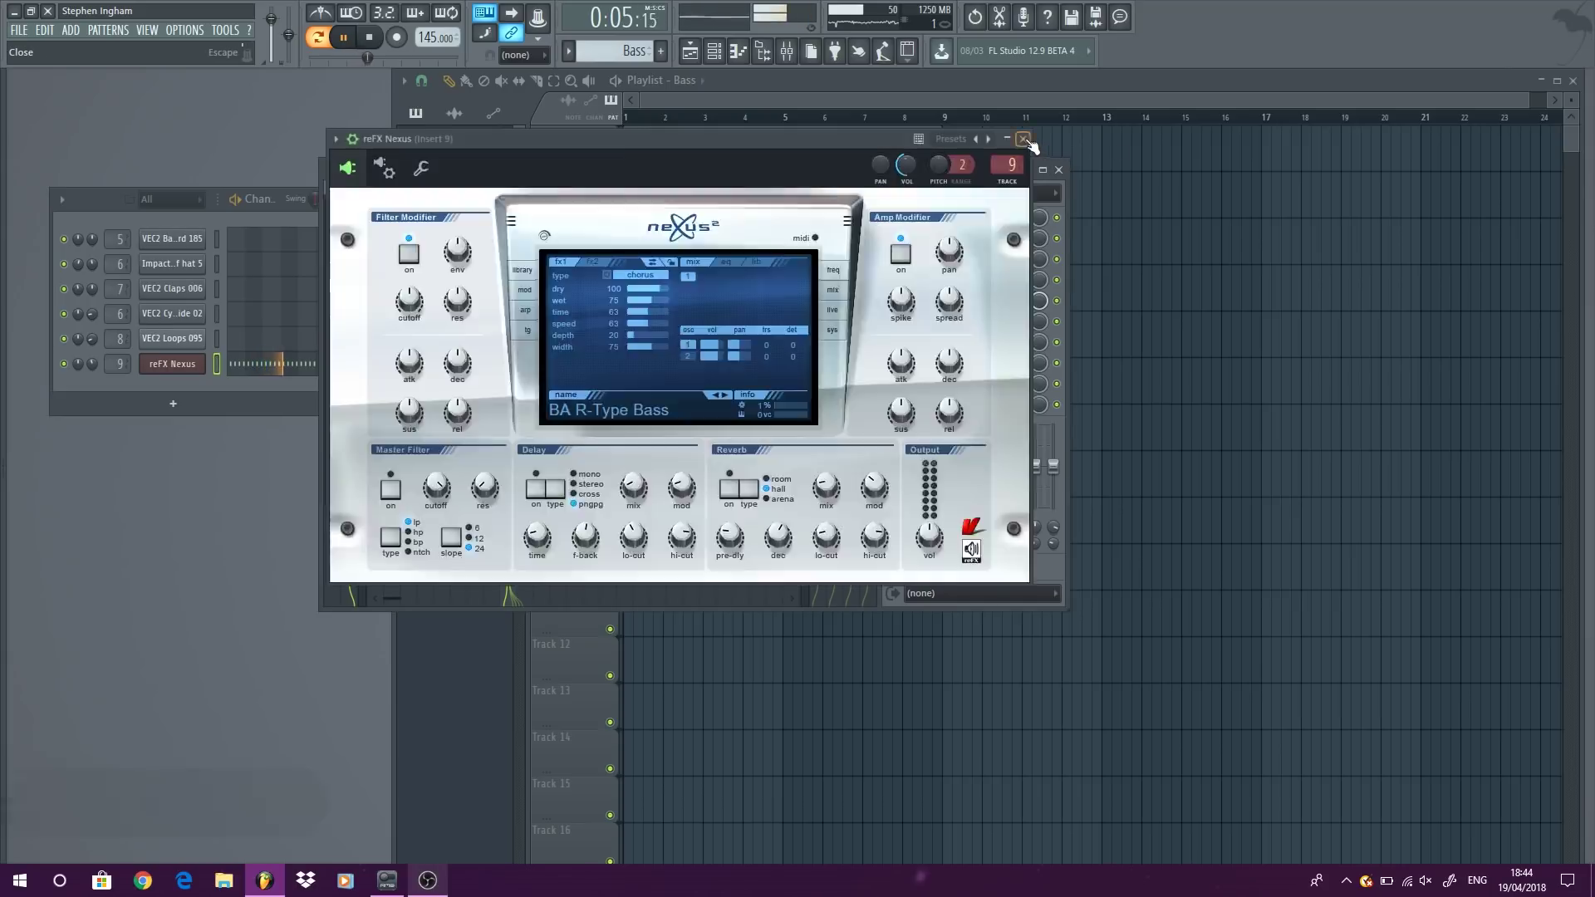
pyautogui.click(1023, 139)
pyautogui.moveTo(732, 166); pyautogui.dragTo(795, 150)
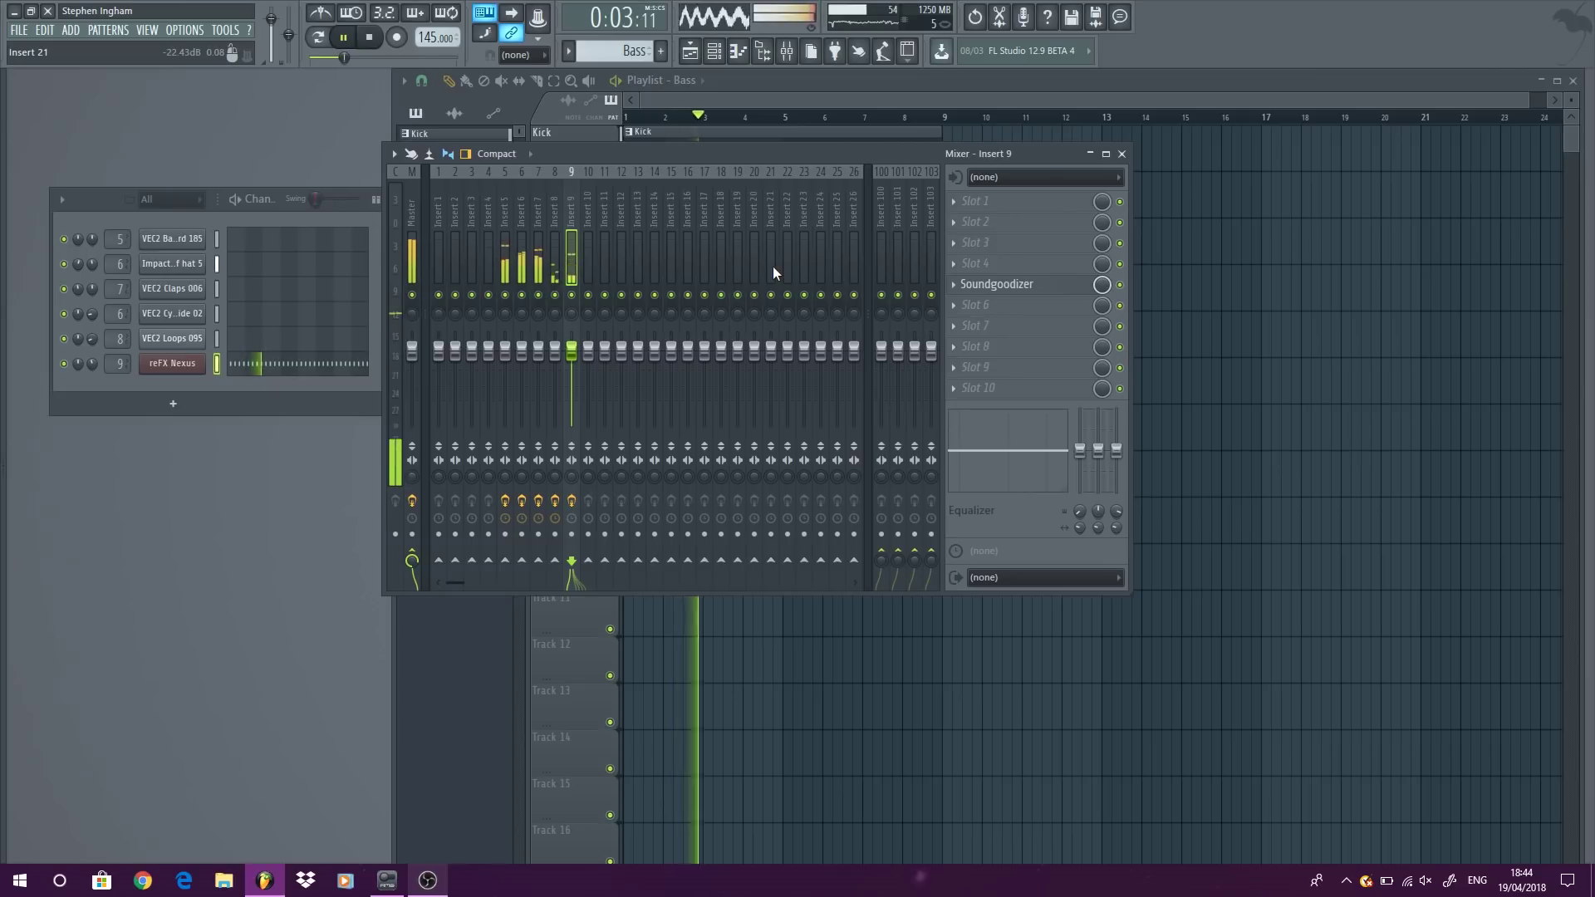
pyautogui.moveTo(90, 365); pyautogui.dragTo(90, 389)
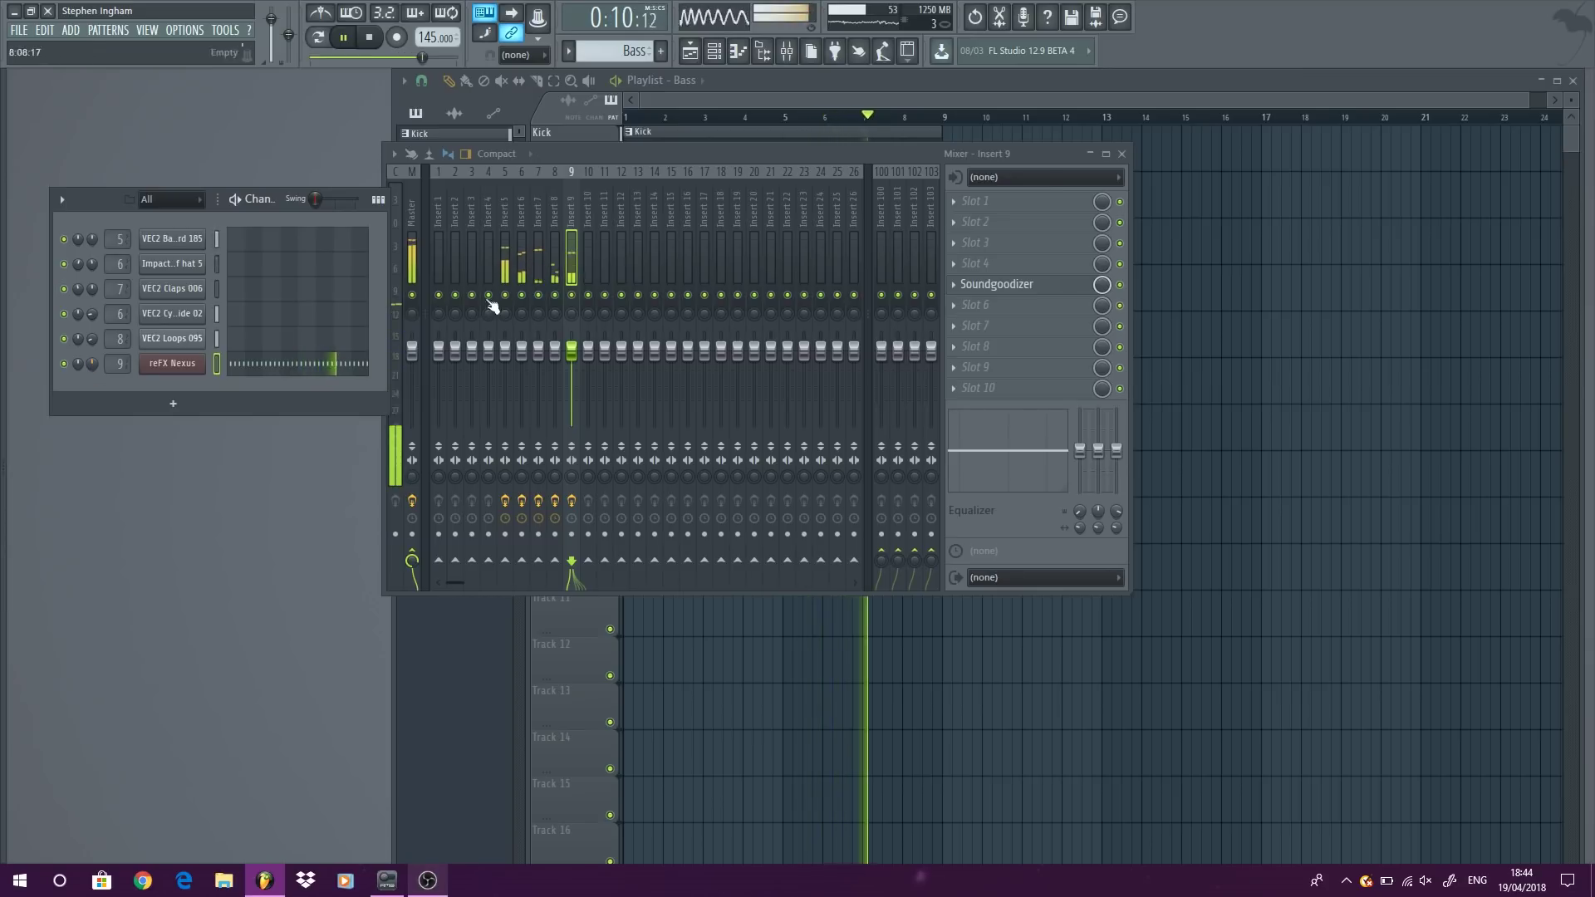
pyautogui.click(1122, 154)
pyautogui.press('space')
# Step: Lock the Bass clip's playlist track to its content, and lower the VEC2 Claps channel volume during song playback
pyautogui.rightClick(567, 426)
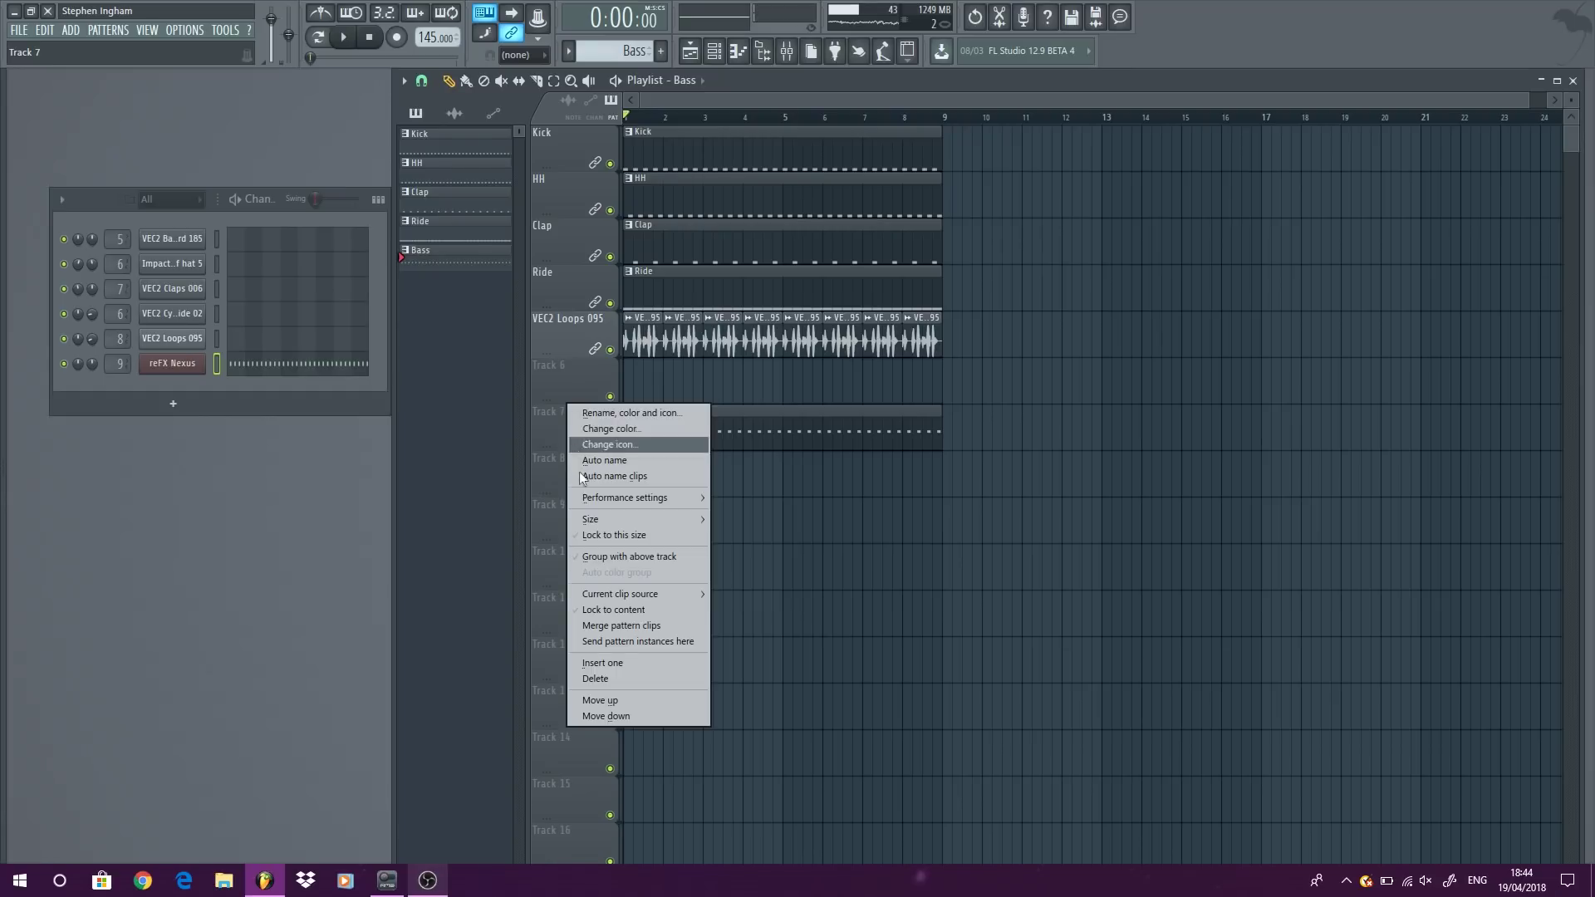
pyautogui.click(622, 612)
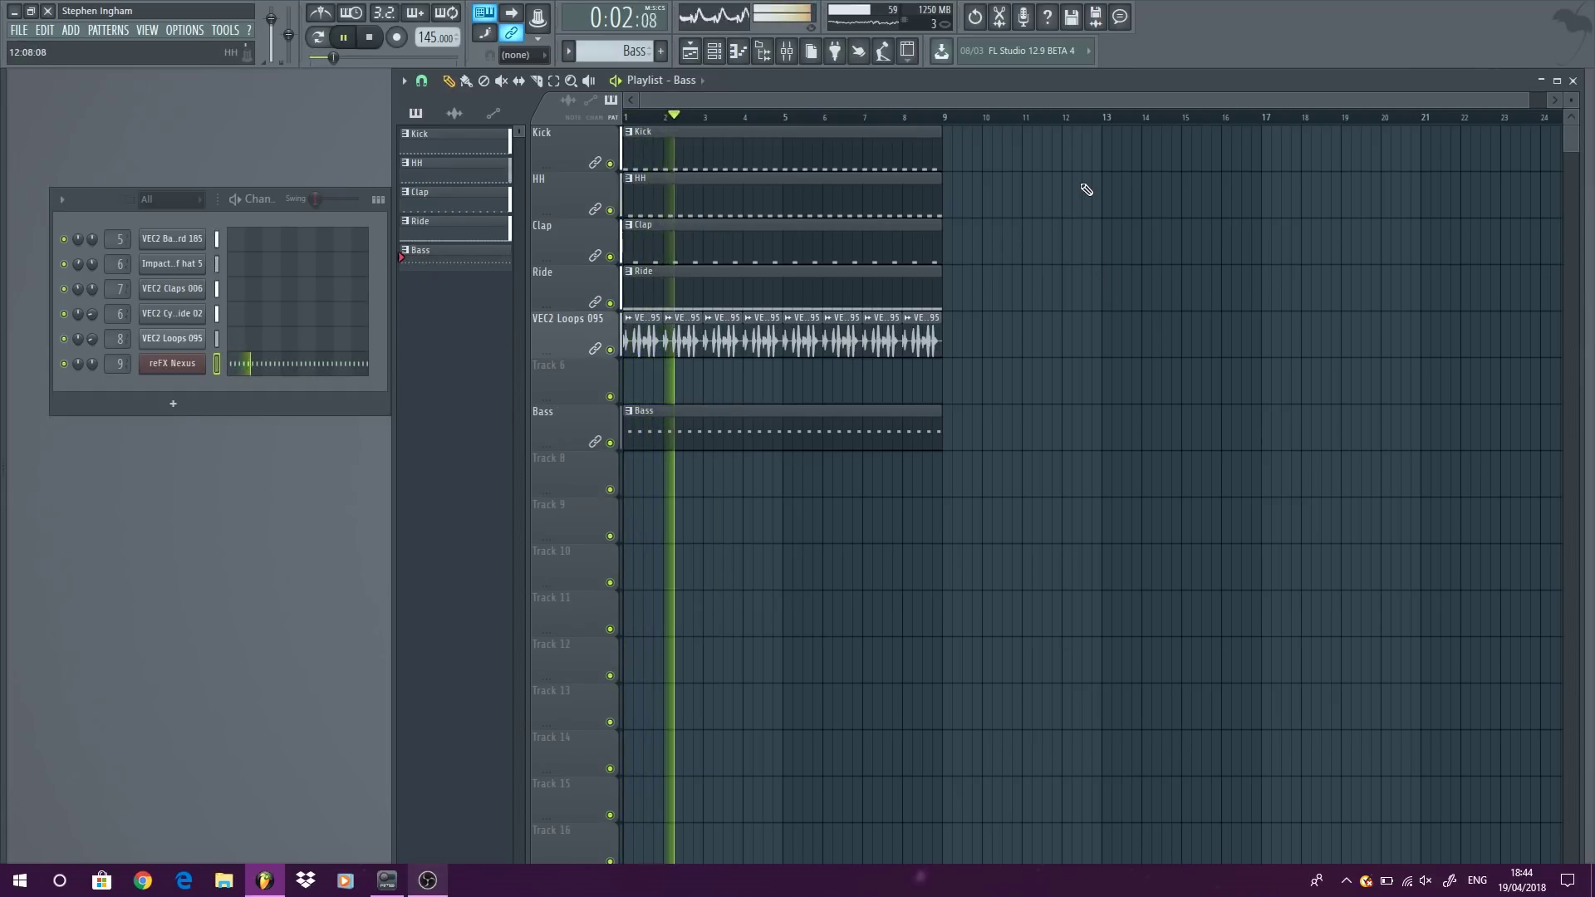
pyautogui.click(702, 238)
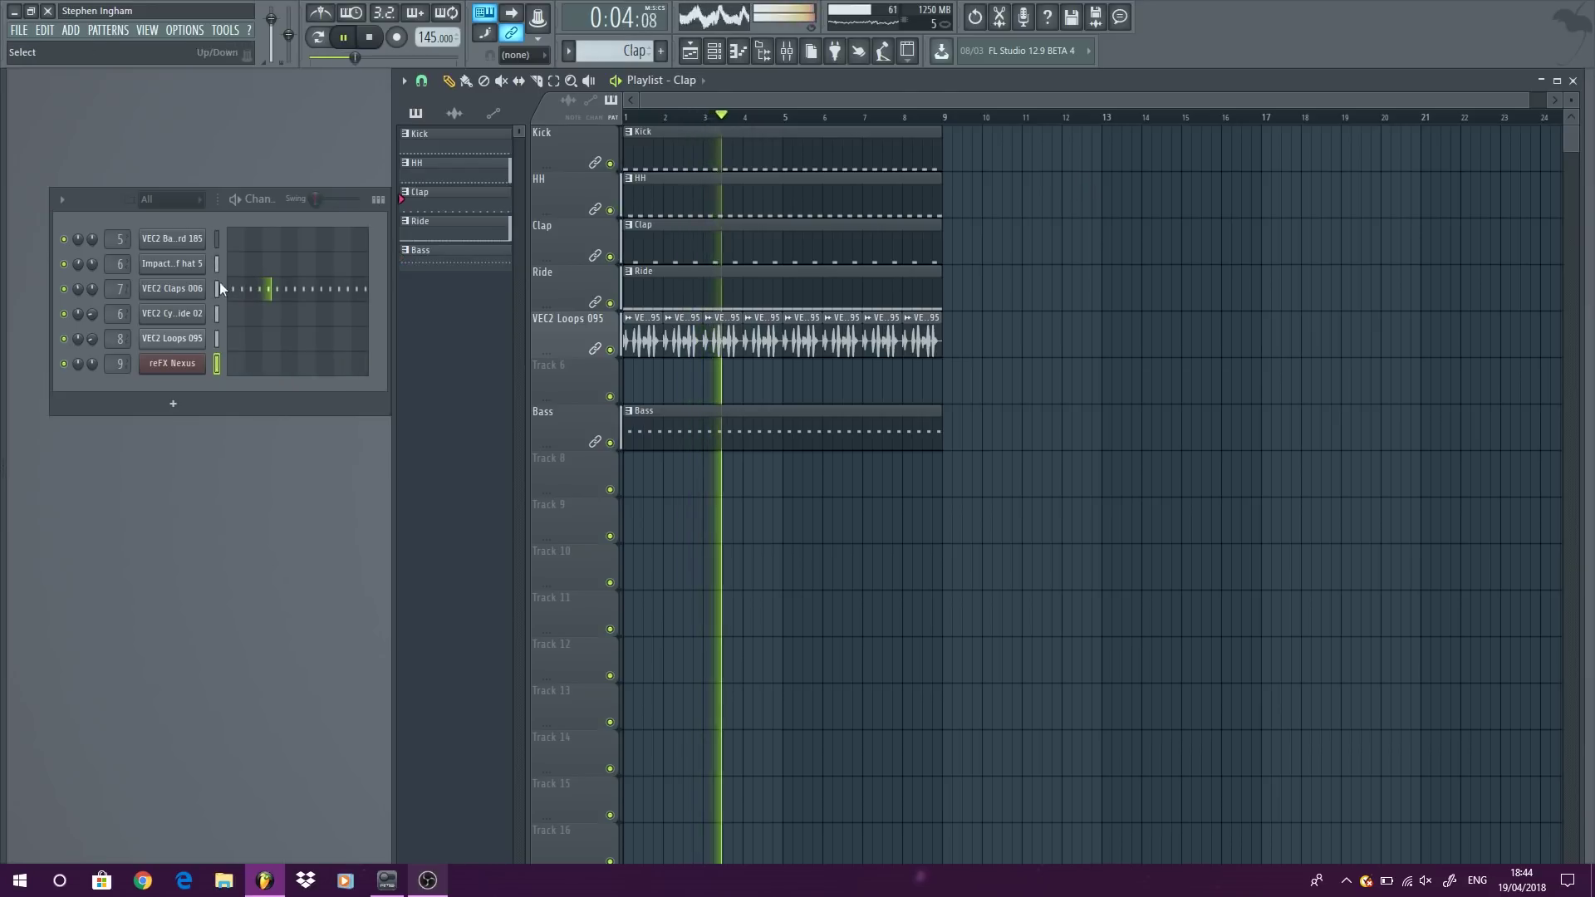
pyautogui.moveTo(92, 288); pyautogui.dragTo(93, 324)
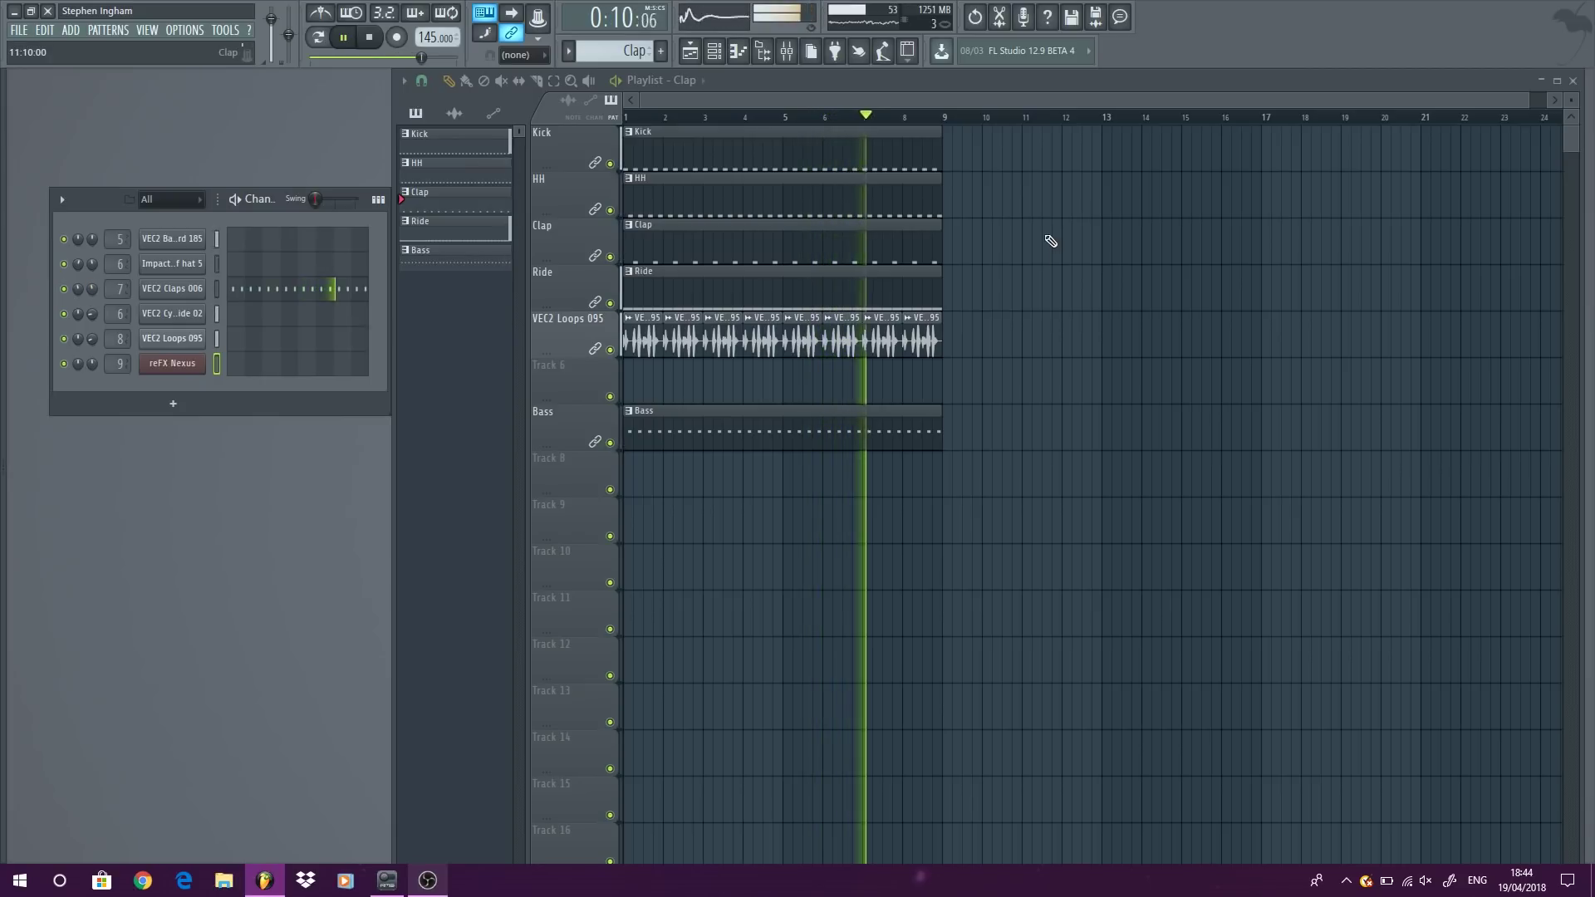
pyautogui.press('space')
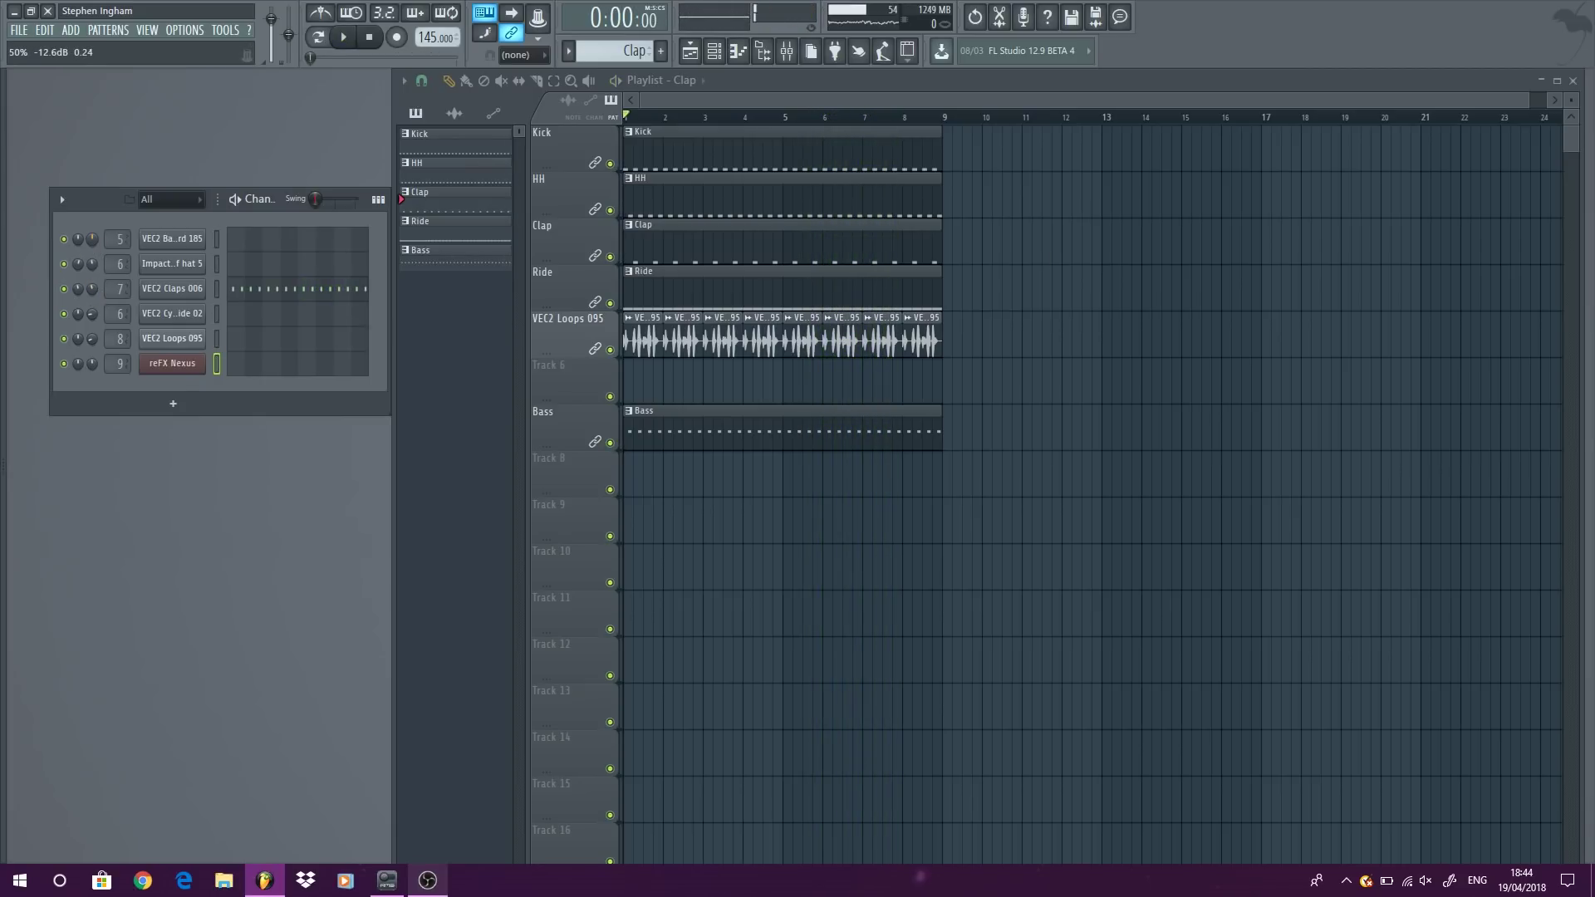
# Step: Lower the reFX Nexus channel volume slightly further while the arrangement plays
pyautogui.press('space')
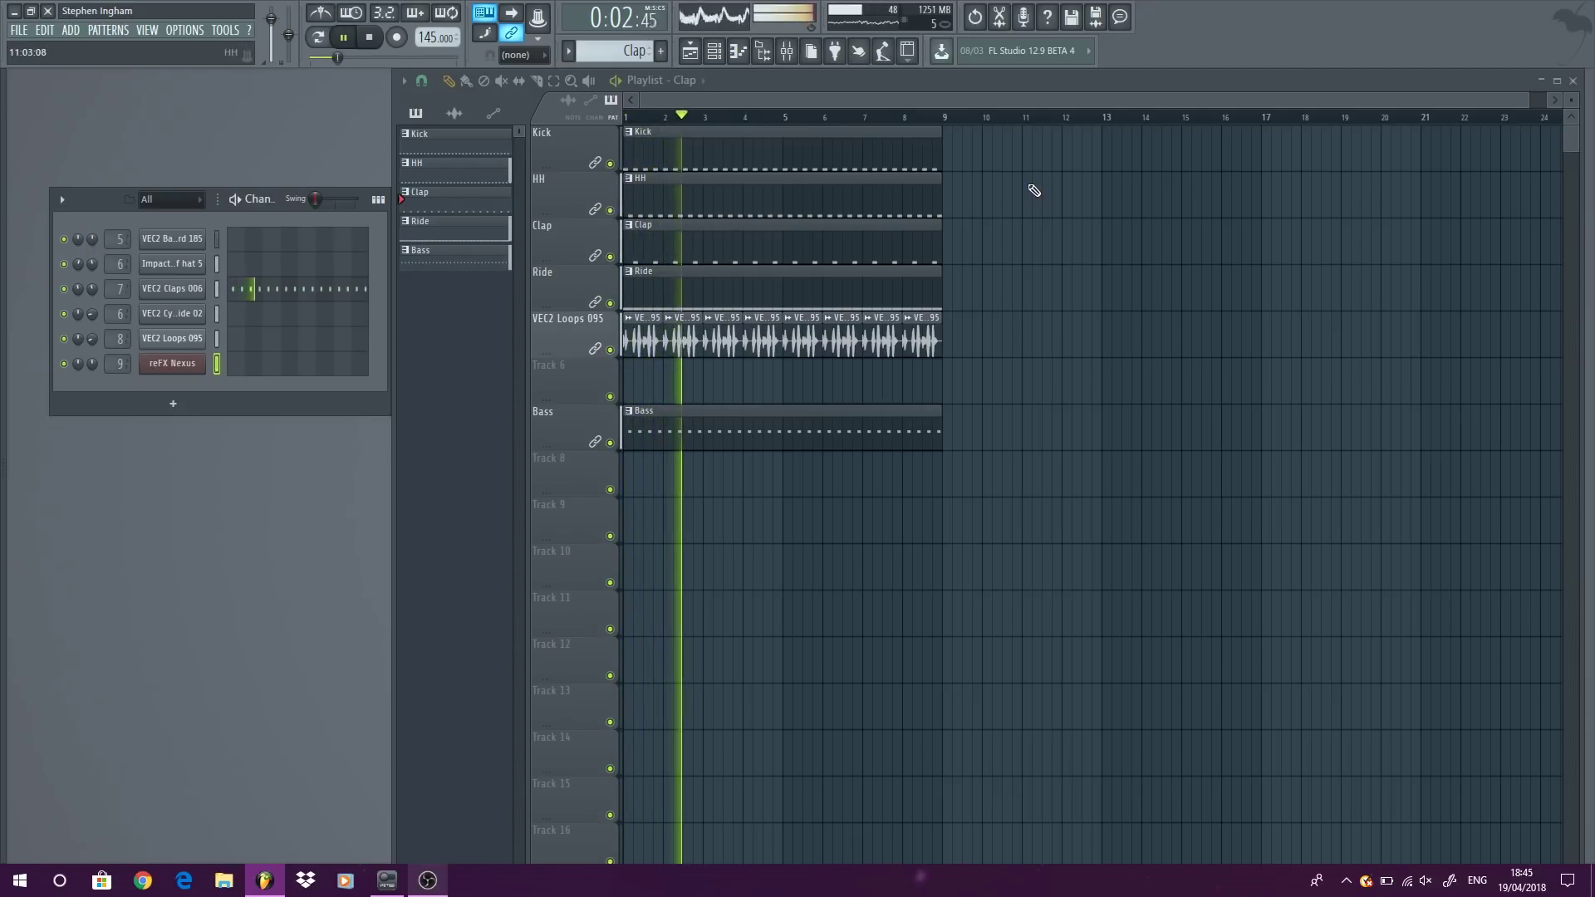
pyautogui.moveTo(92, 364); pyautogui.dragTo(92, 377)
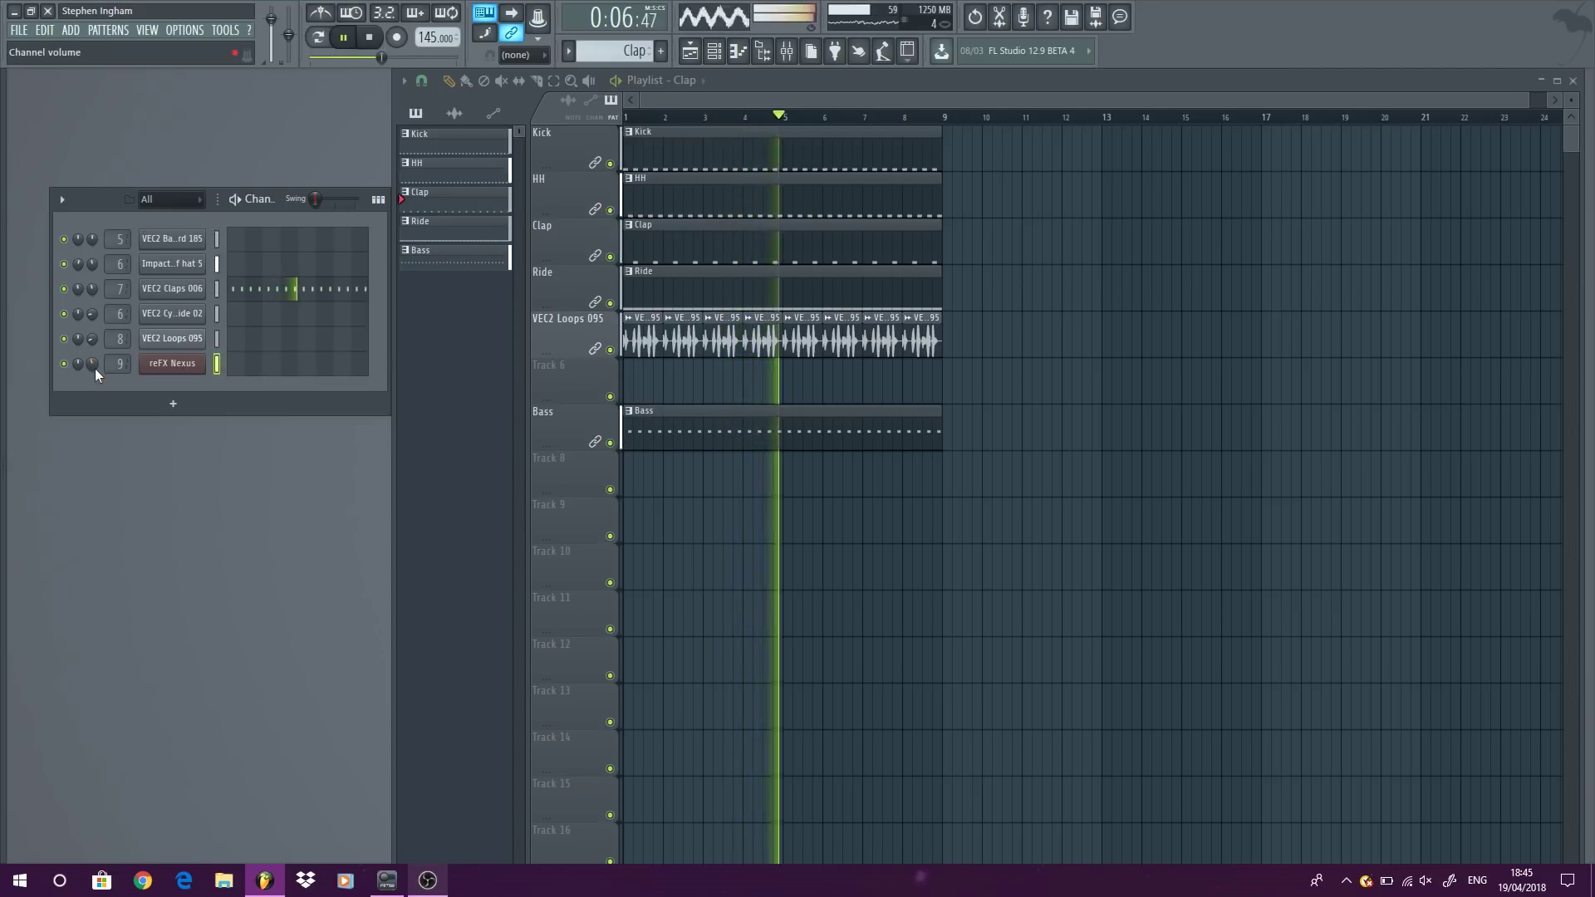
pyautogui.press('space')
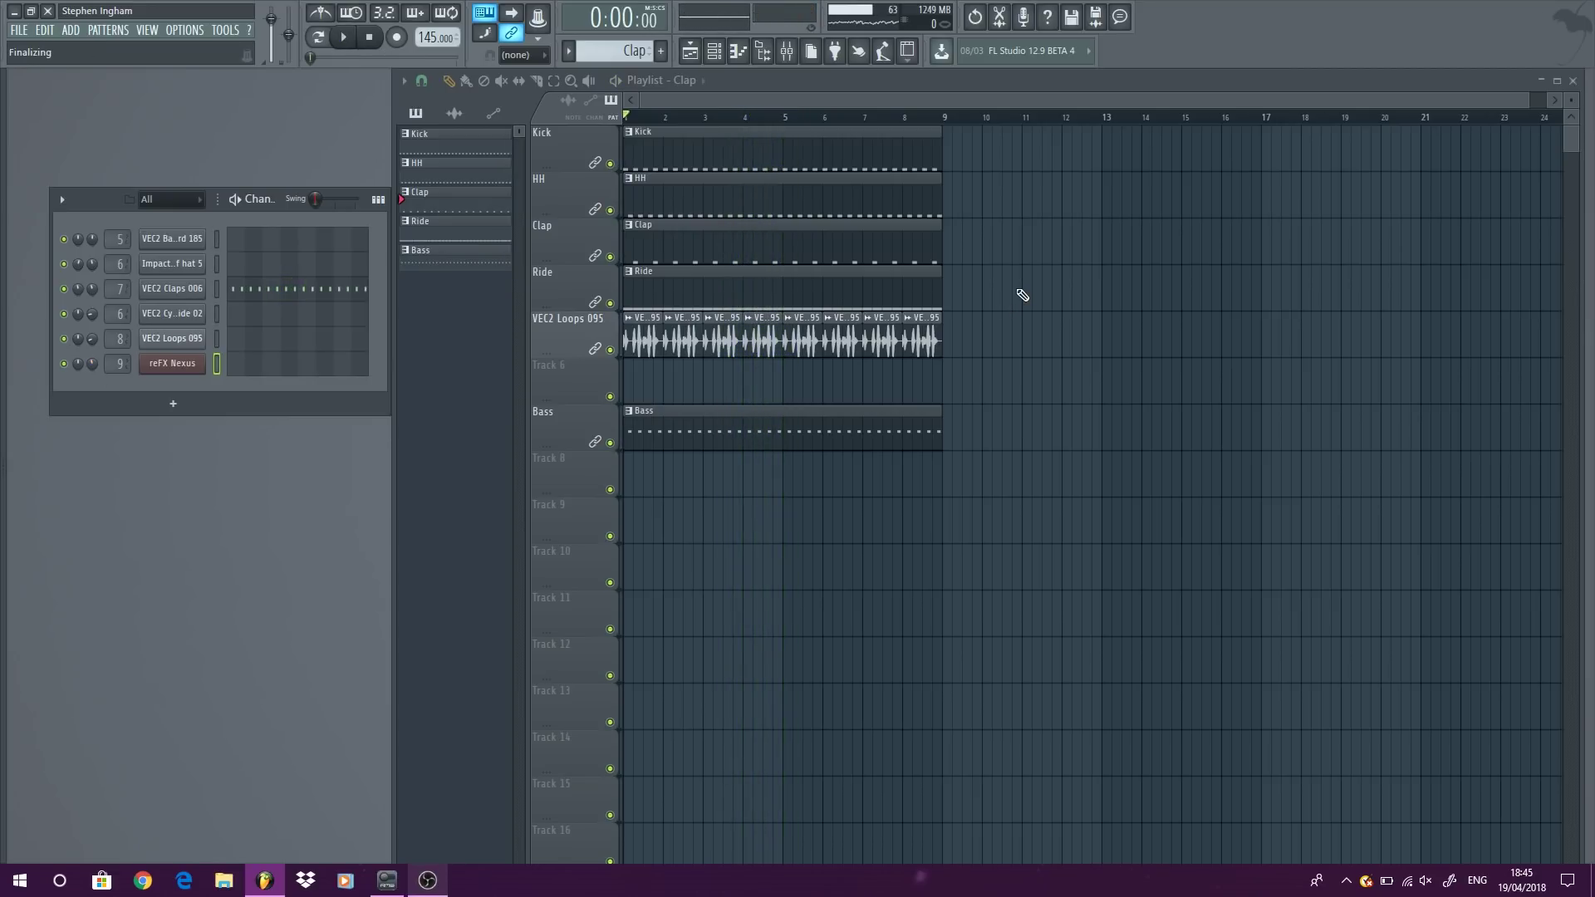
# Step: Create a new pattern named Piano and place its clip at the start of playlist track 9
pyautogui.press('F4')
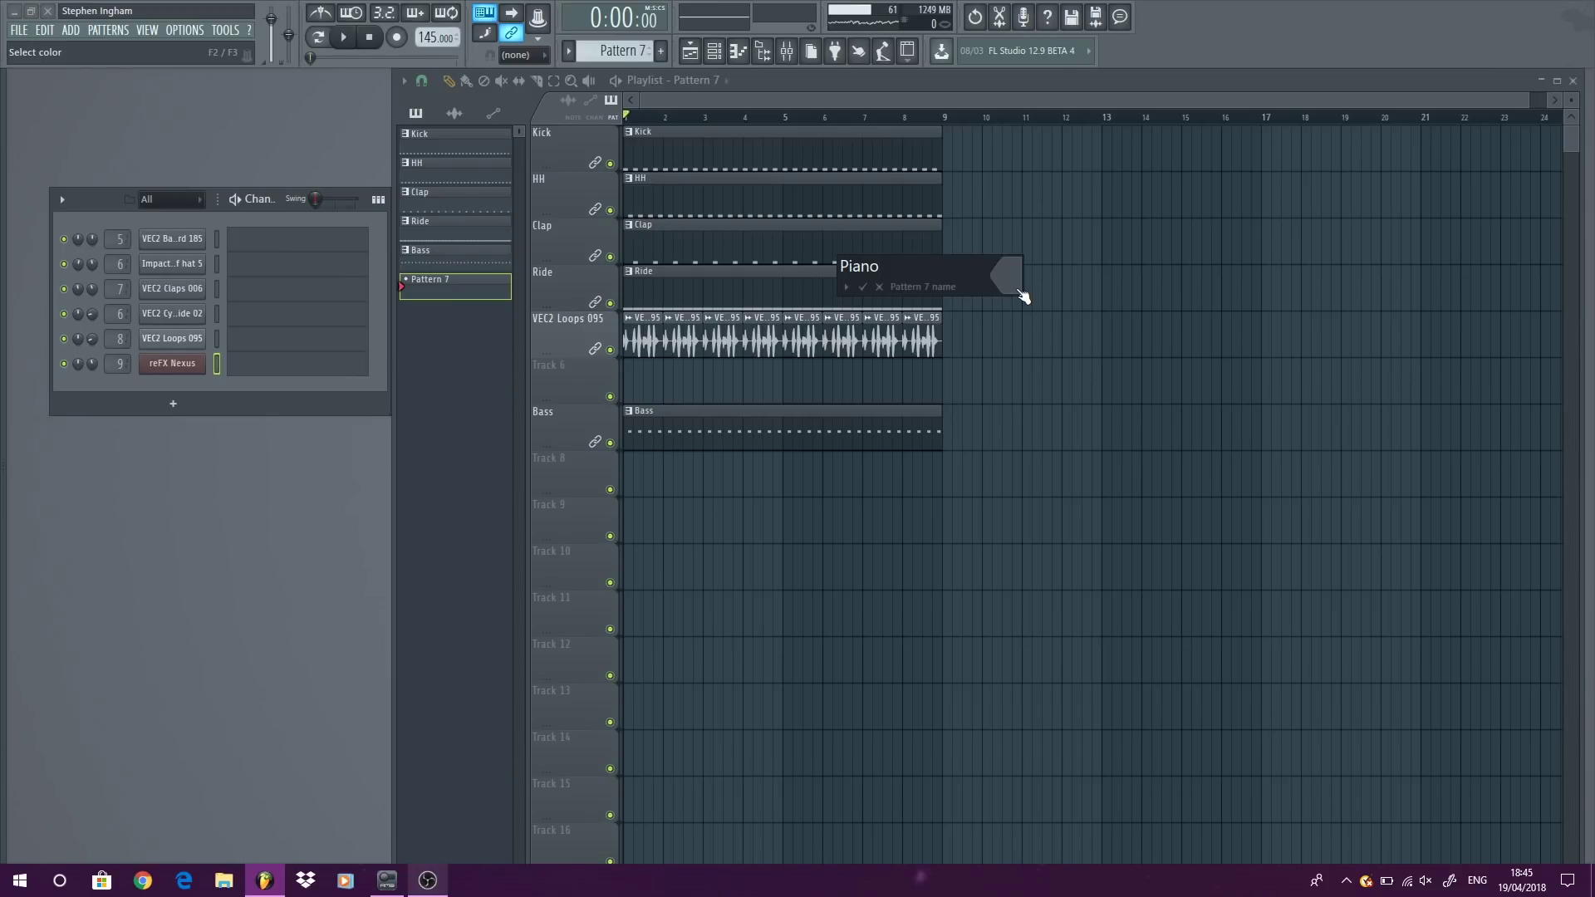
pyautogui.press('Return')
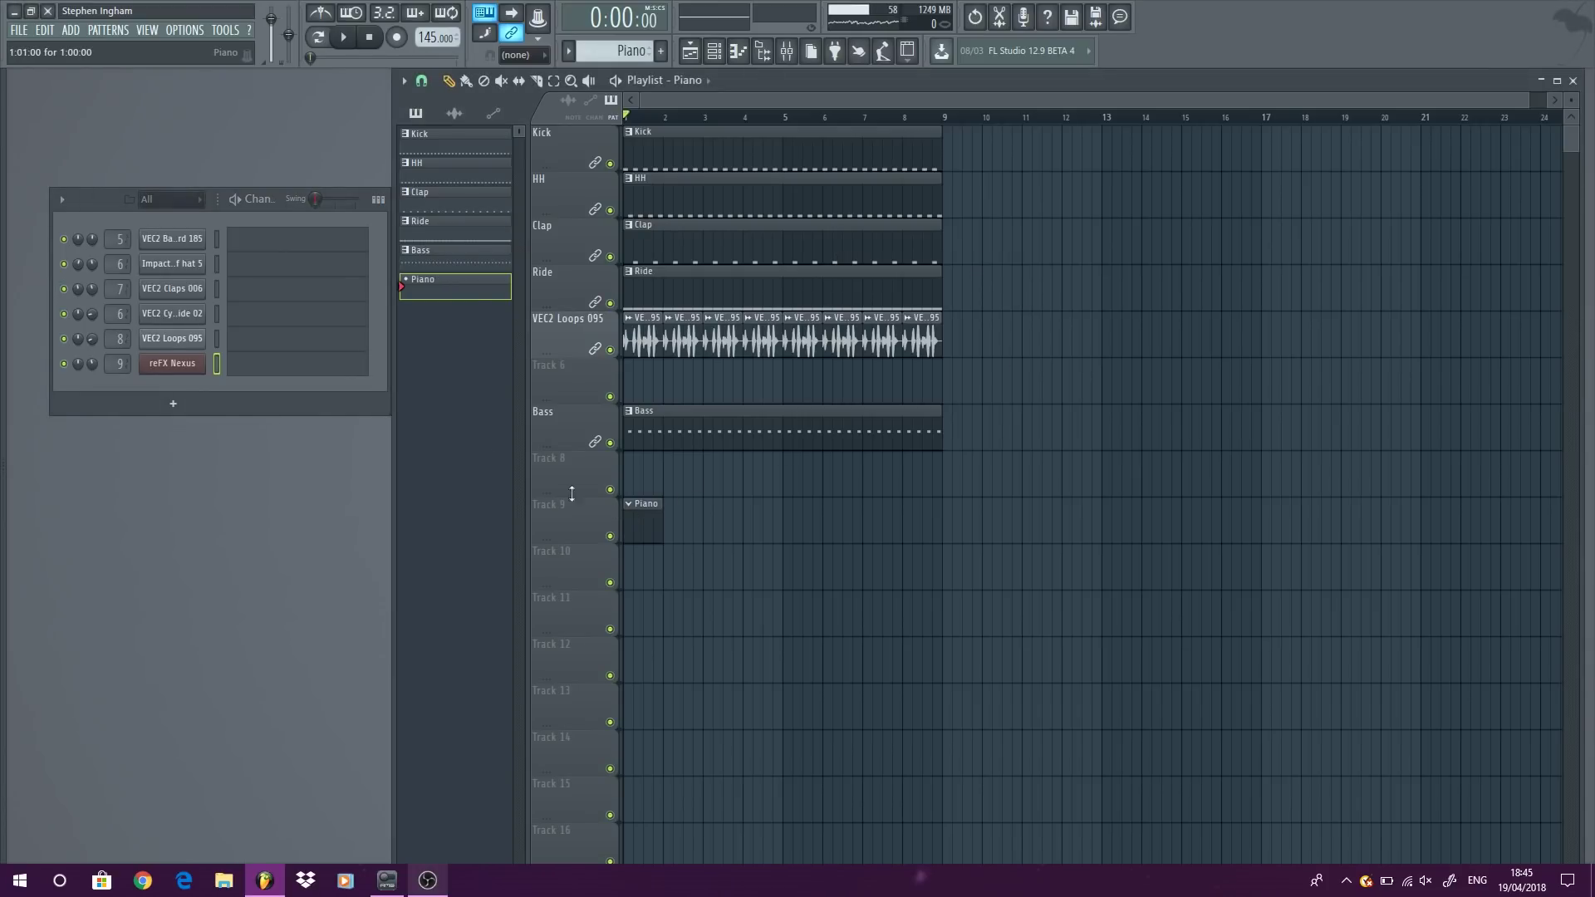
# Step: Add a TruePianos channel to the project and open its piano roll
pyautogui.click(71, 35)
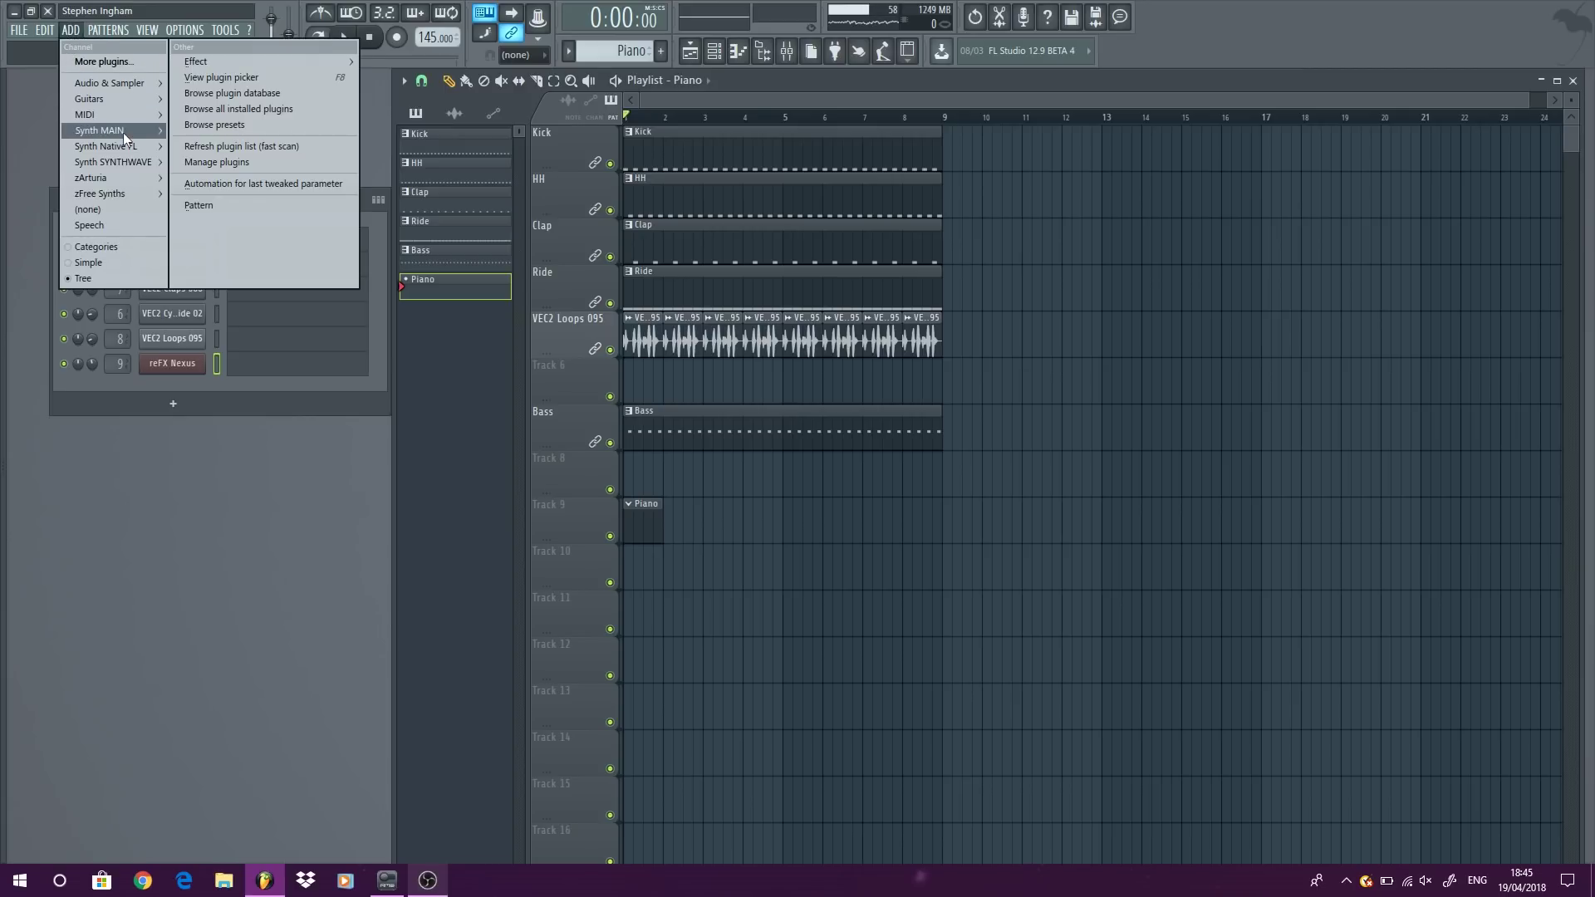
pyautogui.moveTo(123, 132)
pyautogui.click(241, 333)
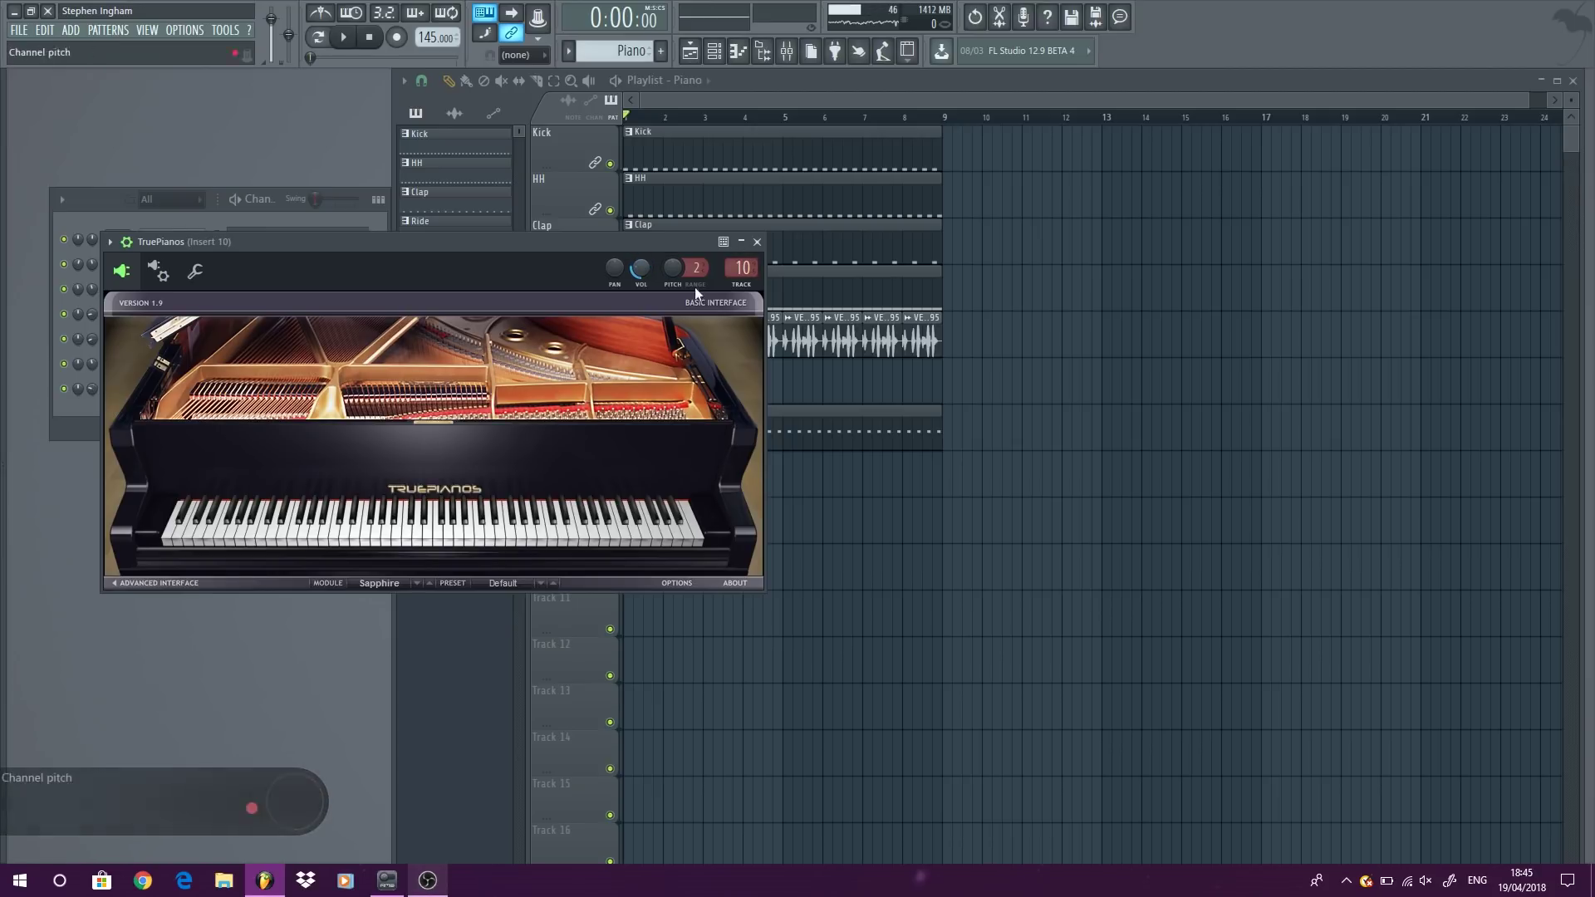
pyautogui.click(757, 242)
pyautogui.rightClick(198, 381)
pyautogui.click(266, 391)
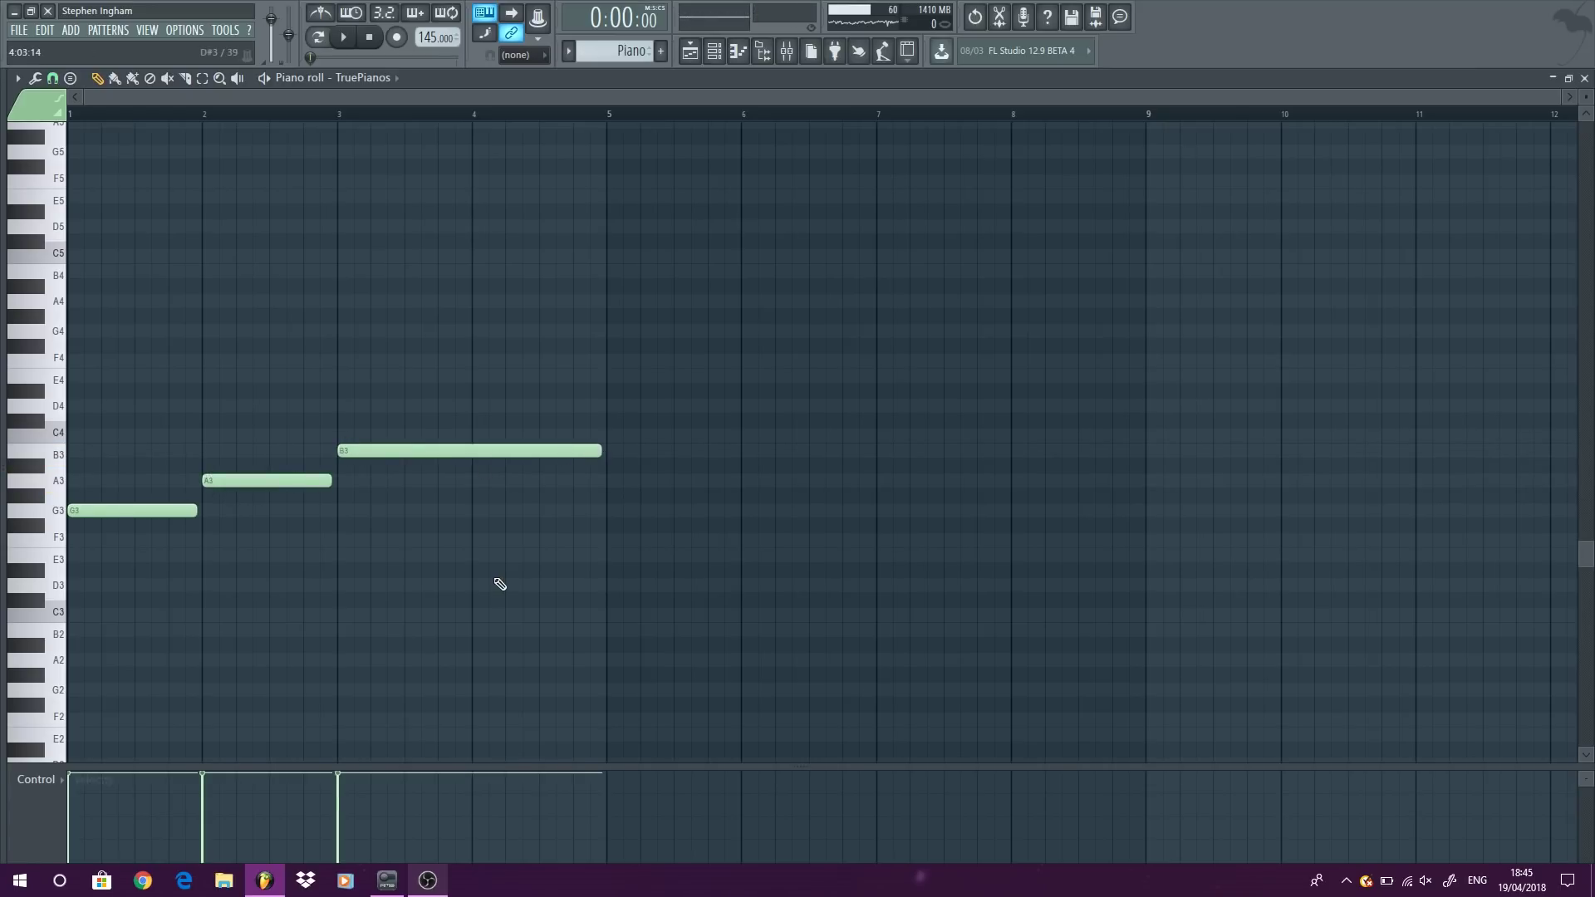
# Step: Replace the trial notes with one-bar piano notes C#4, A3, E4 and B3 in bars 1 to 4, looping pattern playback
pyautogui.hotkey('ctrl', 'a')
pyautogui.rightClick(265, 481)
pyautogui.rightClick(469, 450)
pyautogui.rightClick(133, 511)
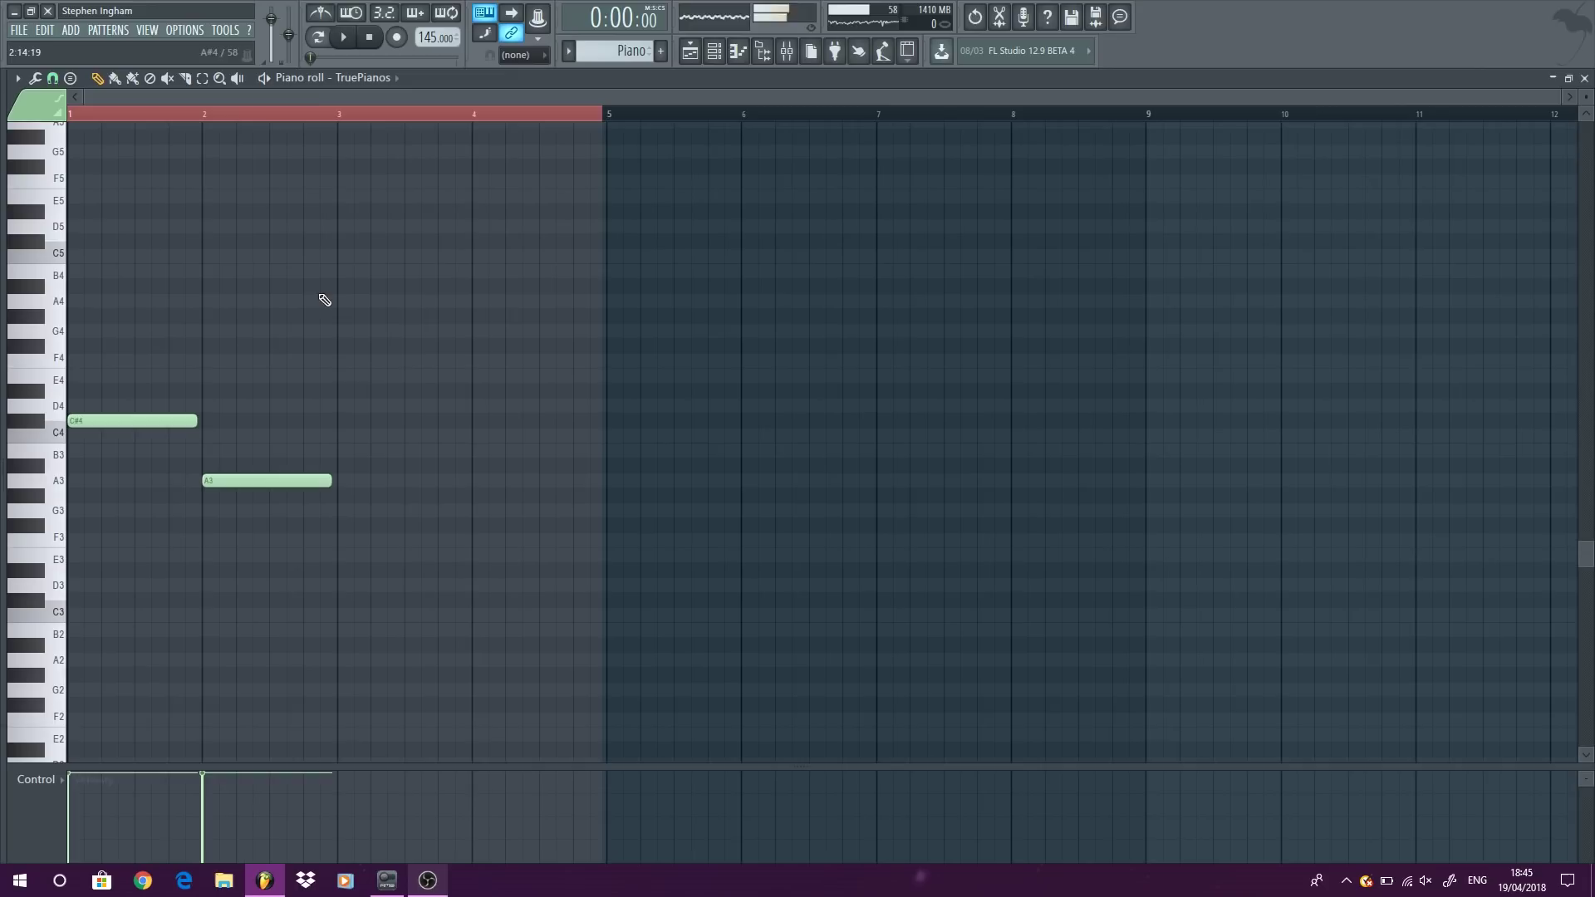
pyautogui.click(340, 38)
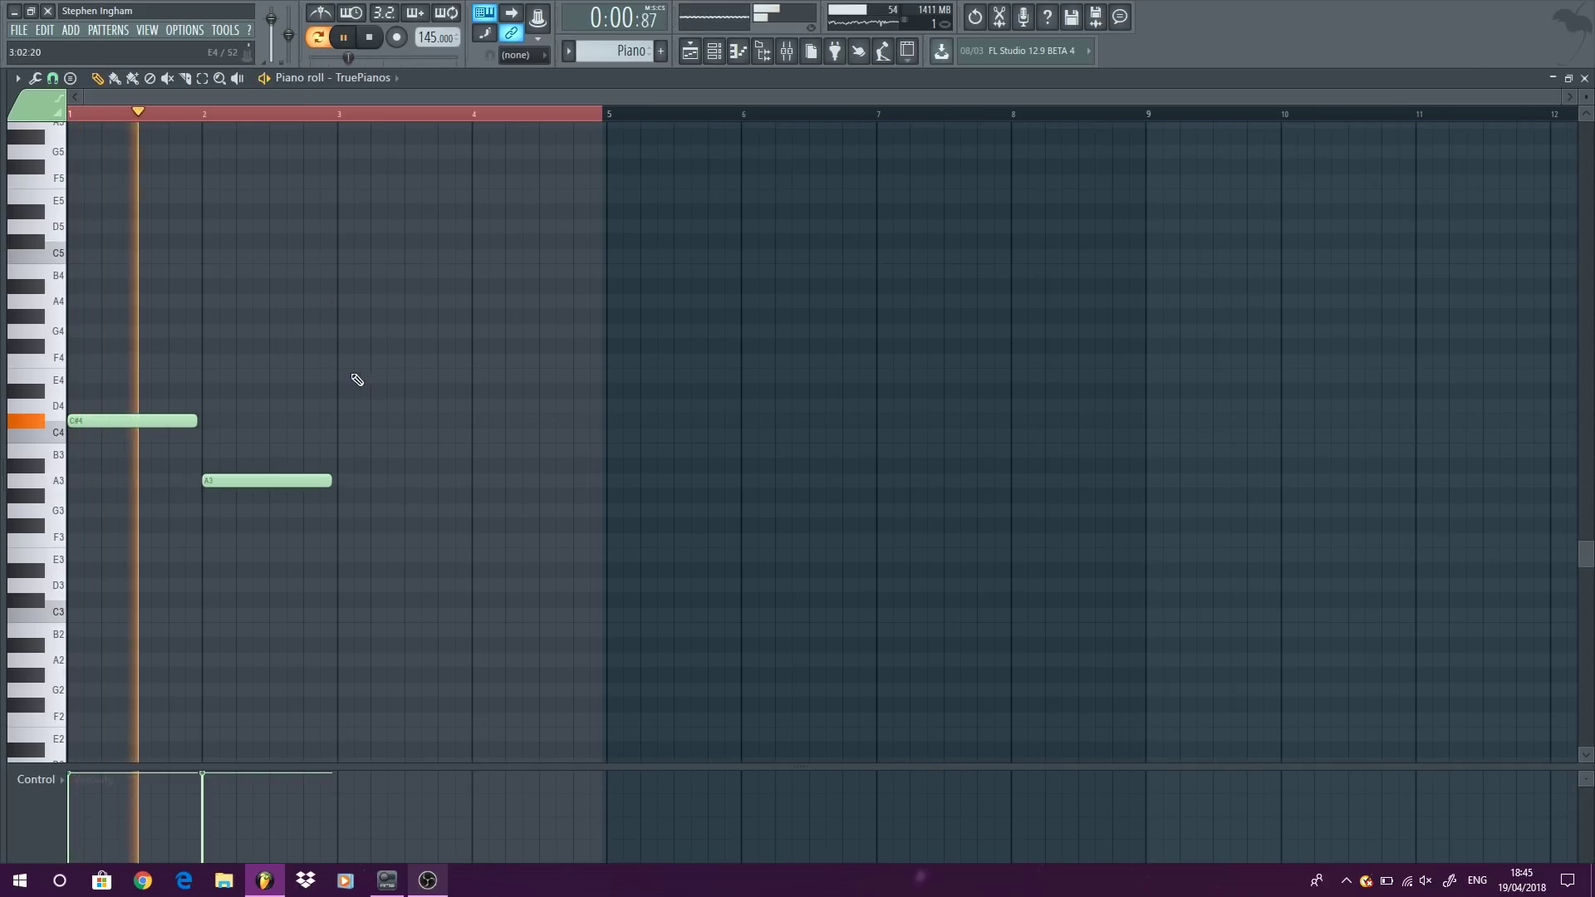
pyautogui.click(354, 377)
pyautogui.click(478, 450)
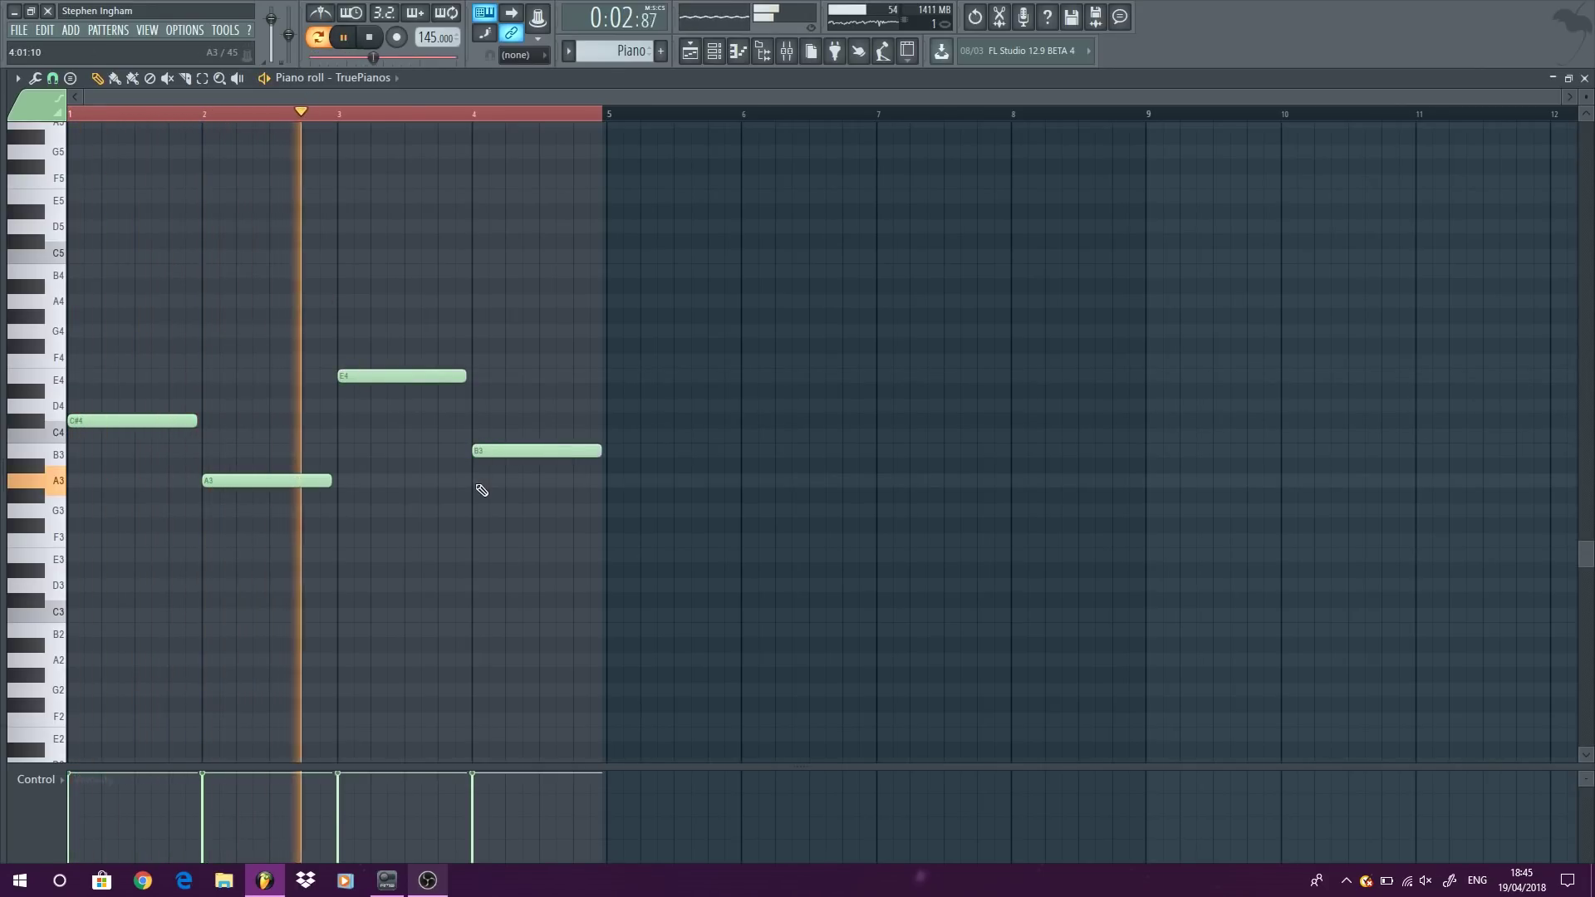
# Step: Duplicate the four piano notes an octave higher, and duplicate those copies another seven semitones up
pyautogui.hotkey('ctrl', 'a')
pyautogui.keyDown('shift'); pyautogui.moveTo(133, 420); pyautogui.dragTo(108, 241); pyautogui.keyUp('shift')
pyautogui.scroll(3, 137, 372)
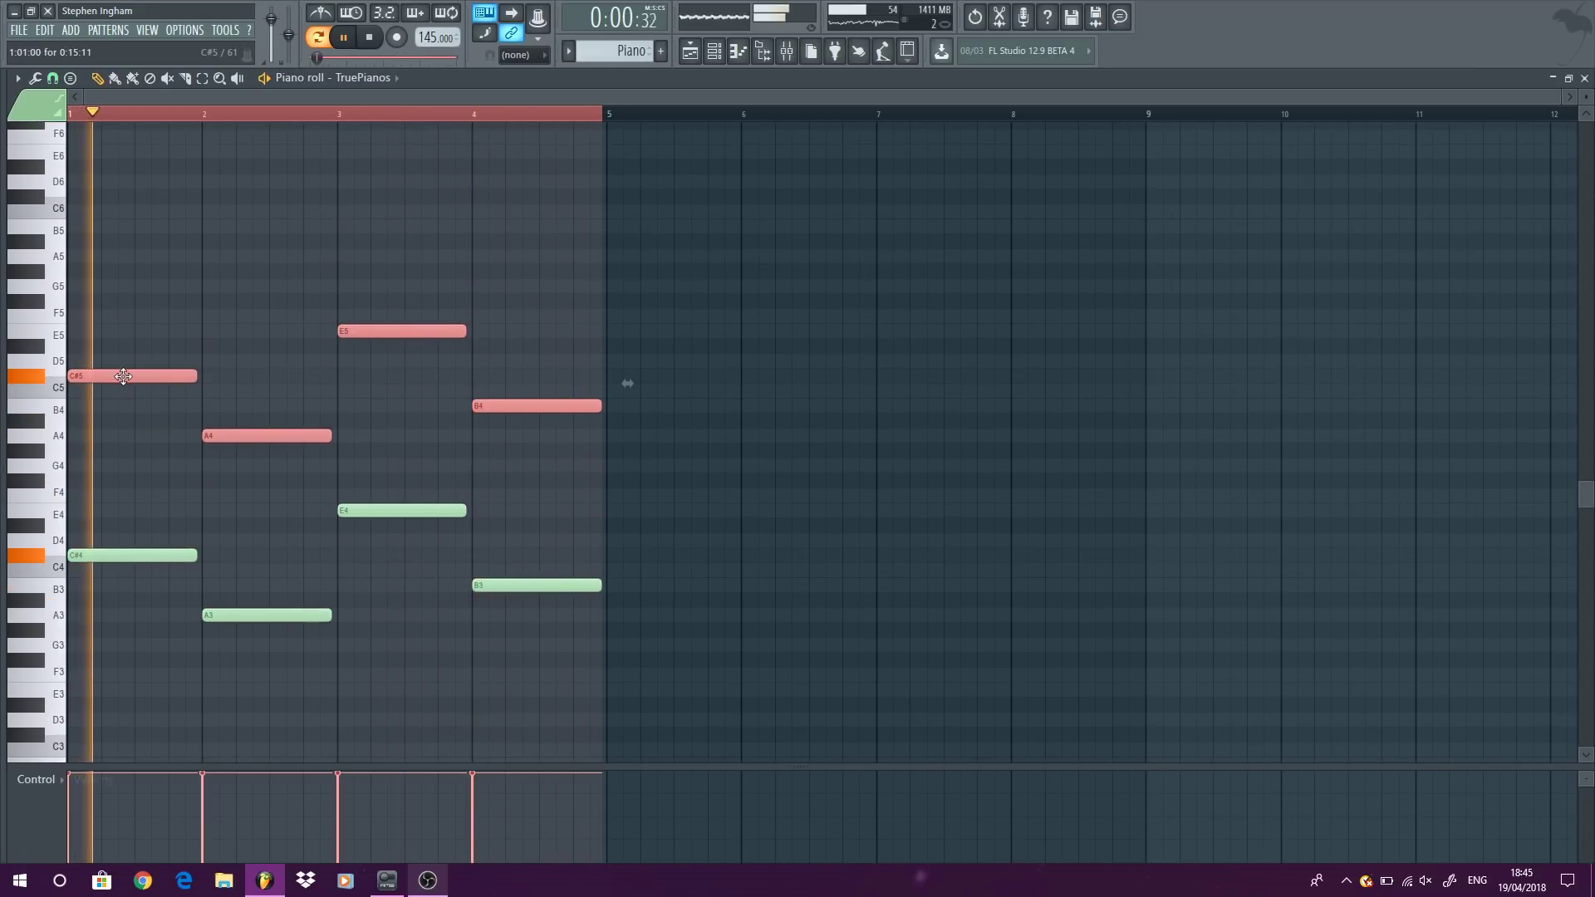
pyautogui.keyDown('shift'); pyautogui.moveTo(121, 375); pyautogui.dragTo(104, 274); pyautogui.keyUp('shift')
pyautogui.click(153, 285)
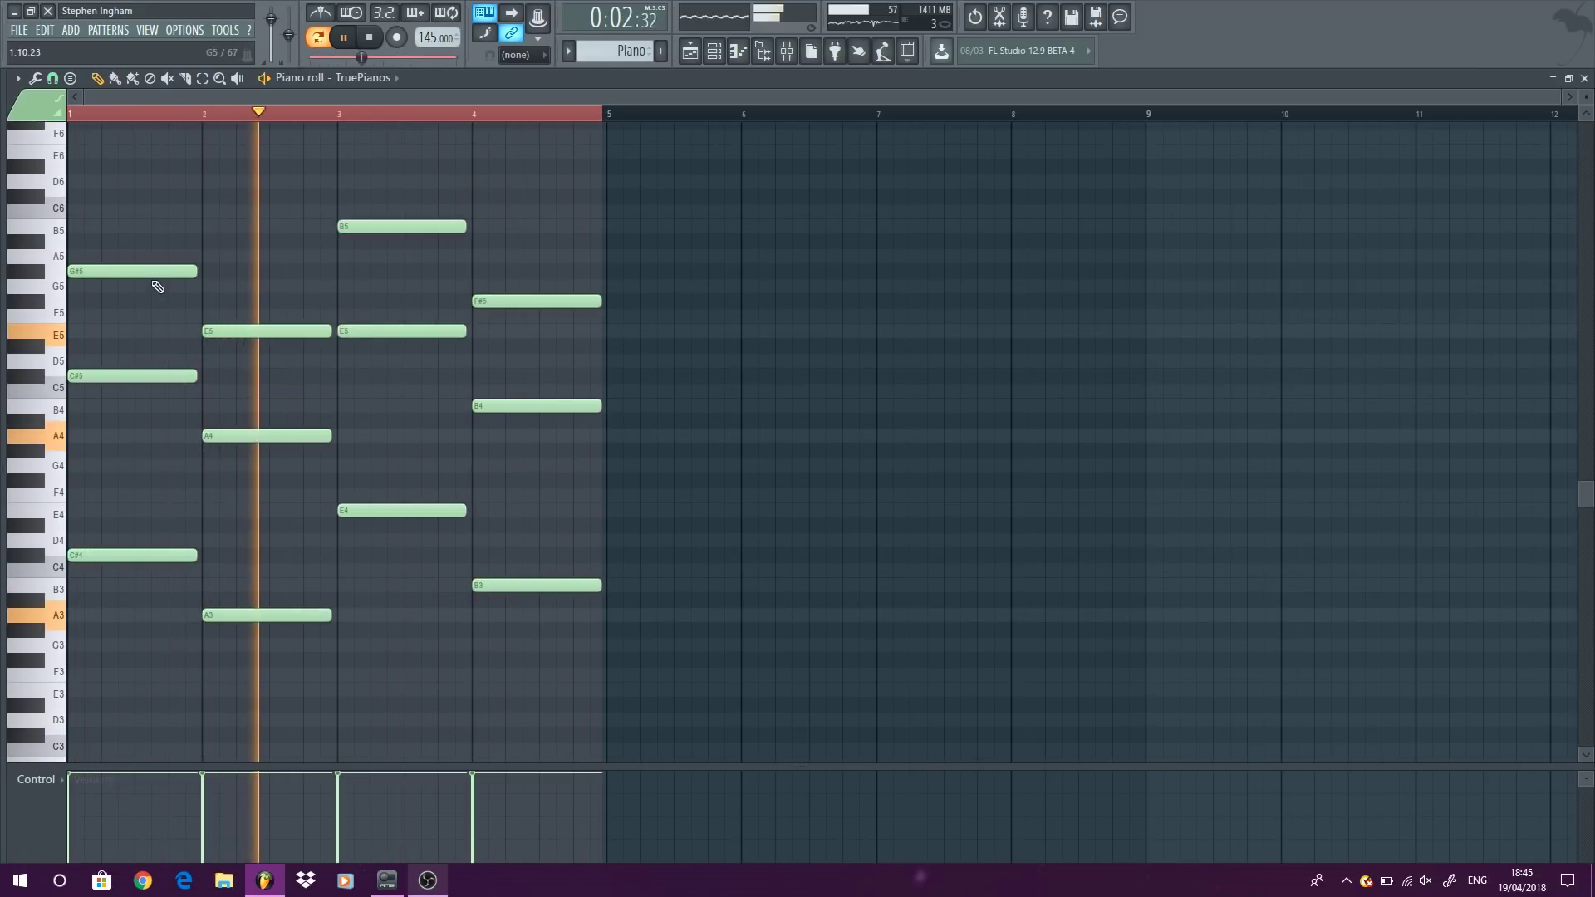
# Step: Complete the four chords with one-bar notes E5, C#5, G#5 and D#5 in bars 1 to 4
pyautogui.click(147, 331)
pyautogui.click(239, 375)
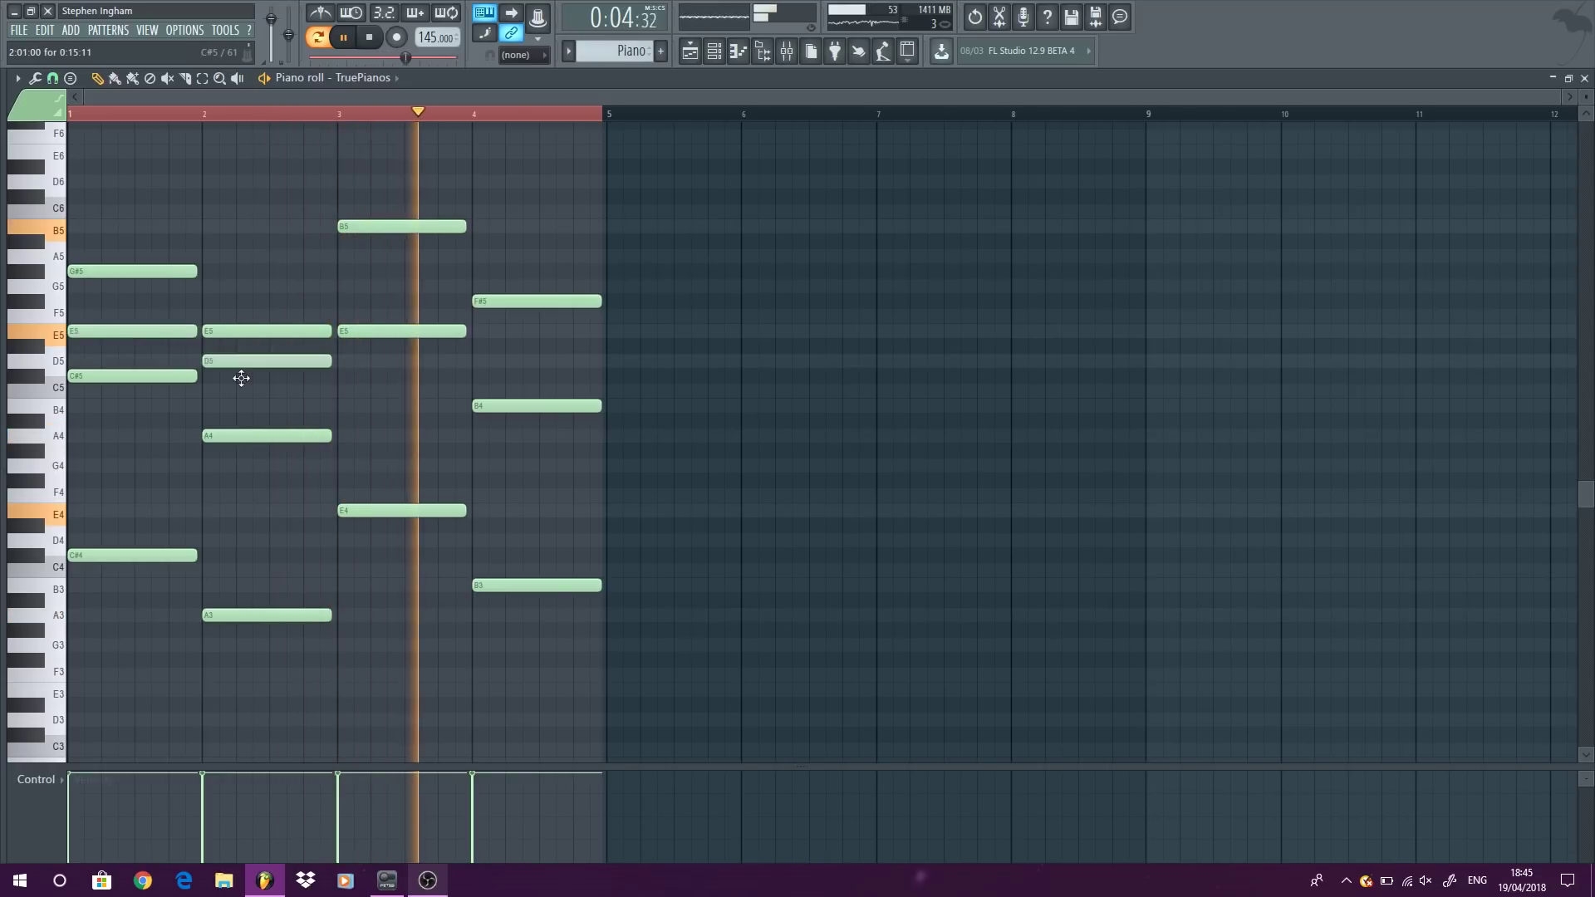
pyautogui.moveTo(403, 251); pyautogui.dragTo(403, 272)
pyautogui.click(505, 345)
# Step: Transpose the whole chord progression down six semitones and duplicate it into bars 5 to 8
pyautogui.hotkey('ctrl', 'a')
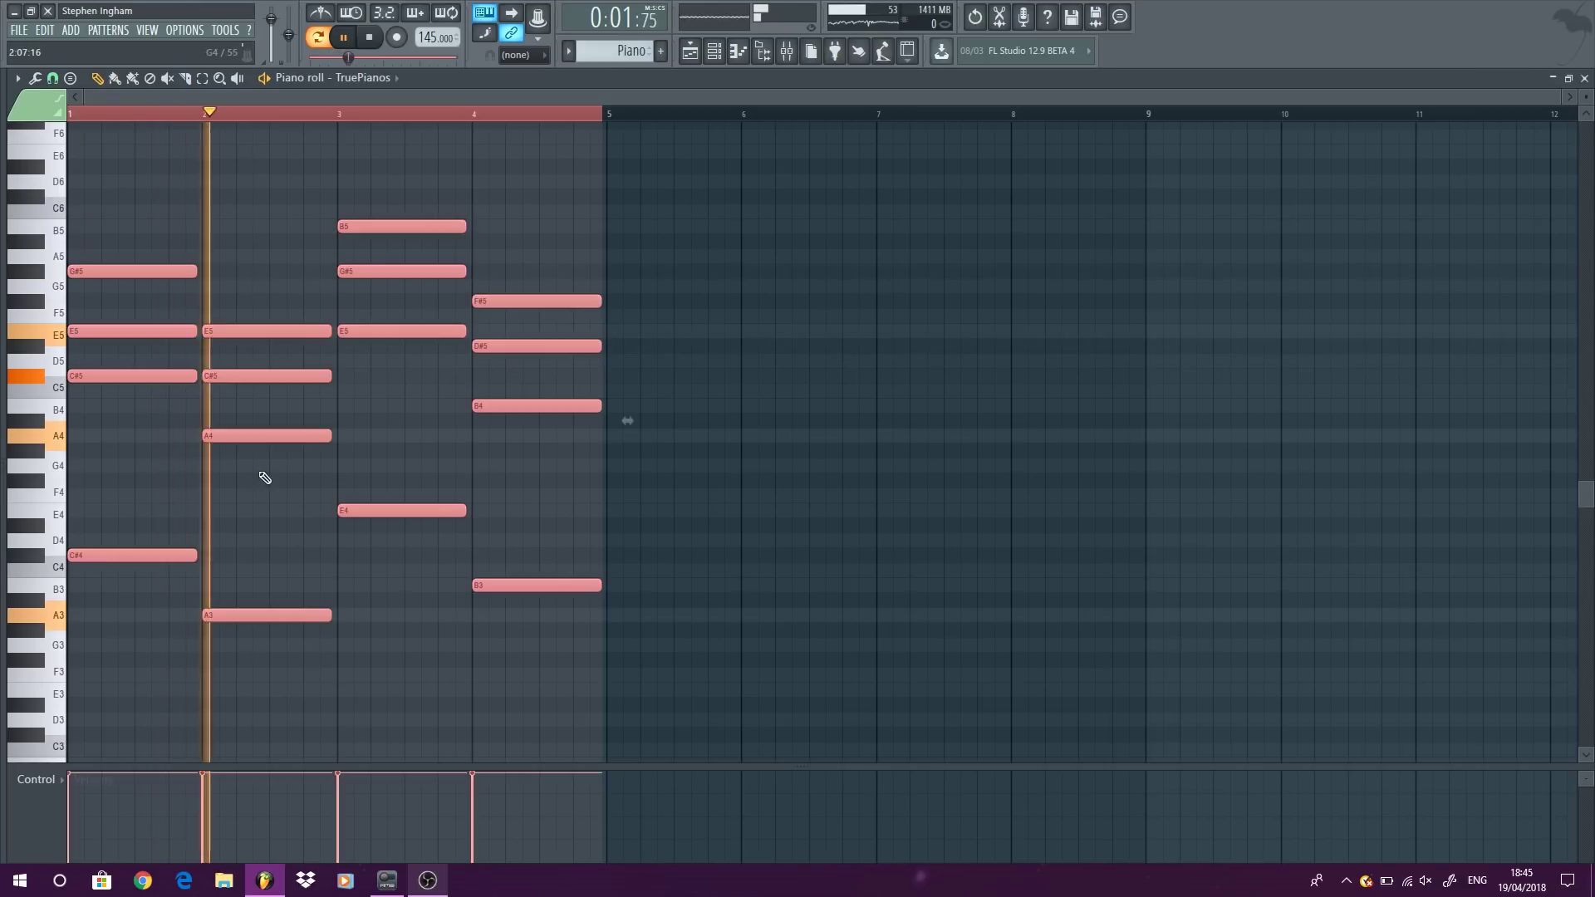
pyautogui.hotkey('shift', 'Down')
pyautogui.hotkey('shift', 'Down')
pyautogui.hotkey('shift', 'Down')
pyautogui.hotkey('shift', 'Down')
pyautogui.hotkey('shift', 'Down')
pyautogui.hotkey('shift', 'Down')
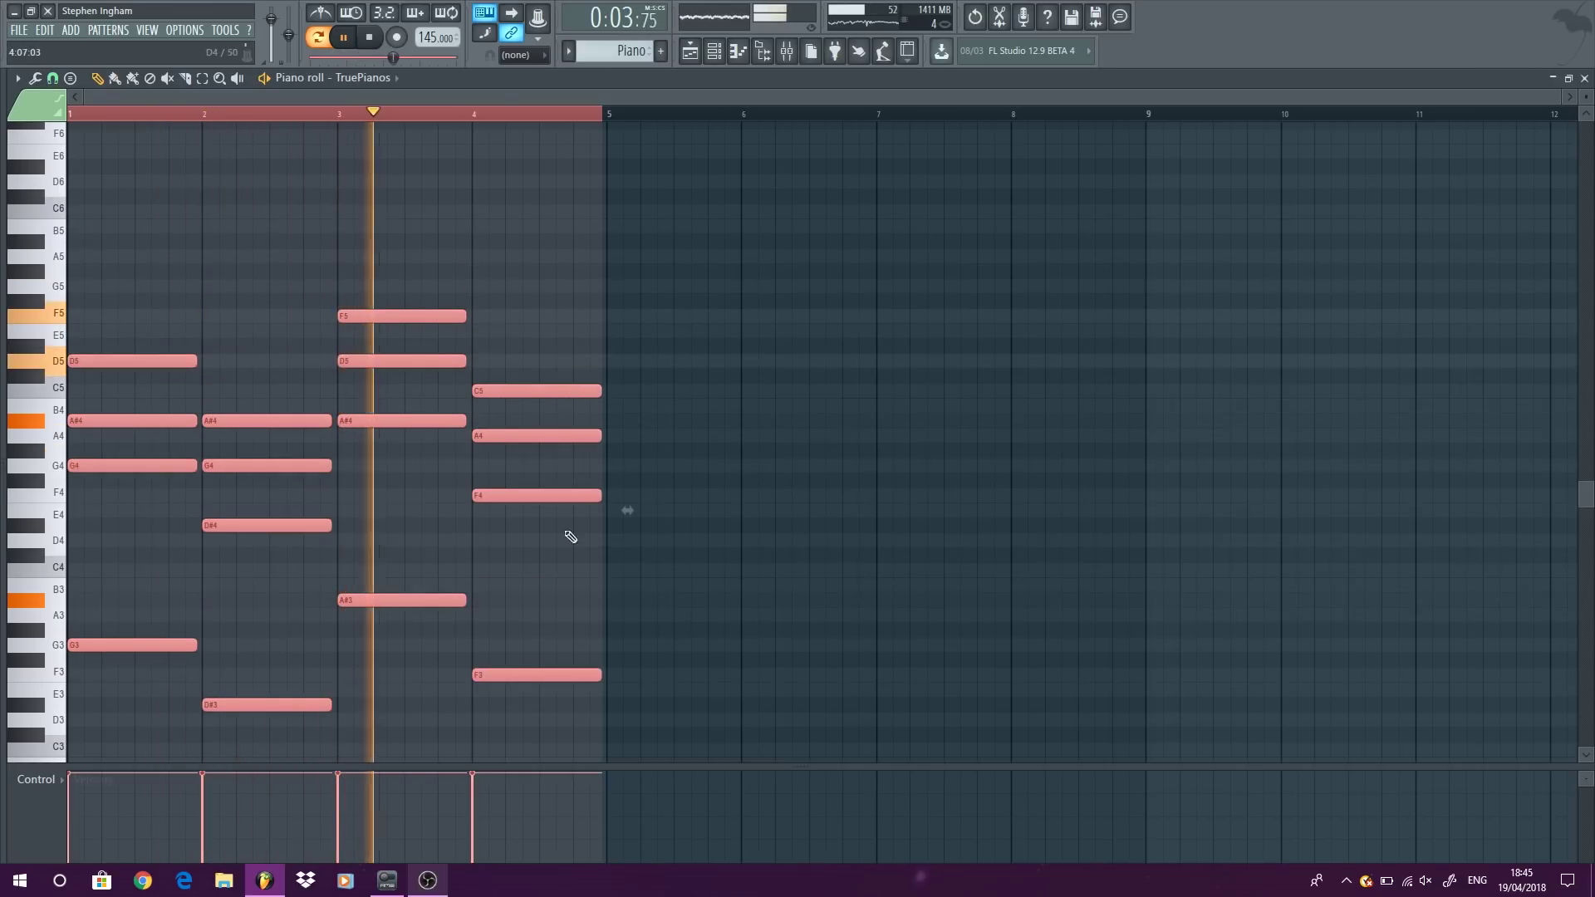
pyautogui.scroll(-2, 716, 424)
pyautogui.hotkey('ctrl', 'b')
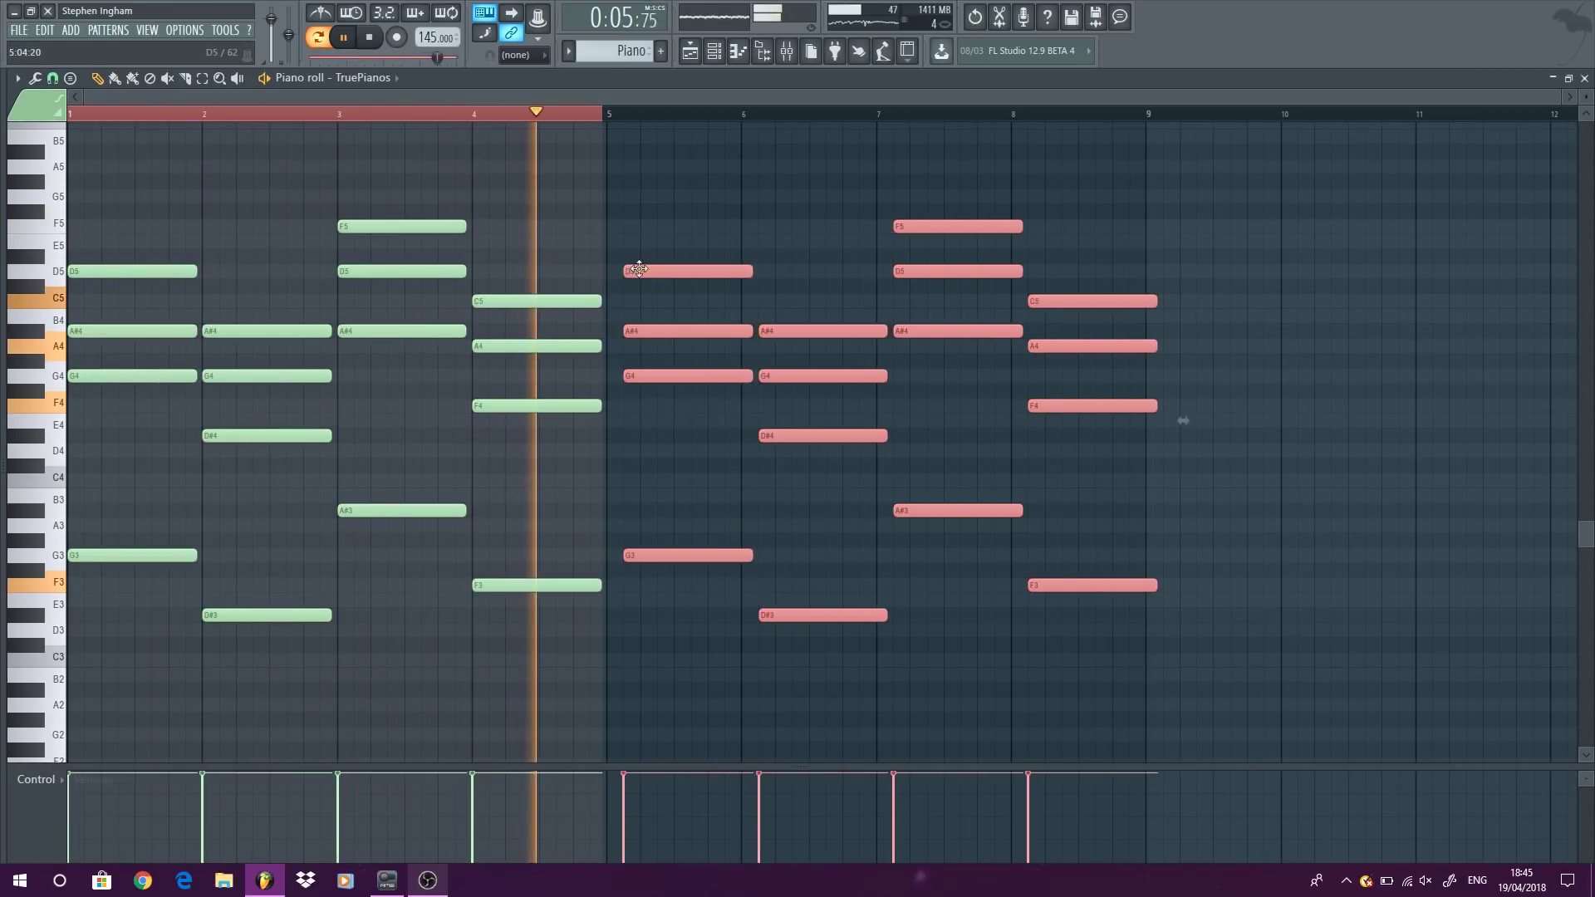
# Step: Transpose all eight bars of piano chords up three semitones and return to the playlist
pyautogui.hotkey('ctrl', 'a')
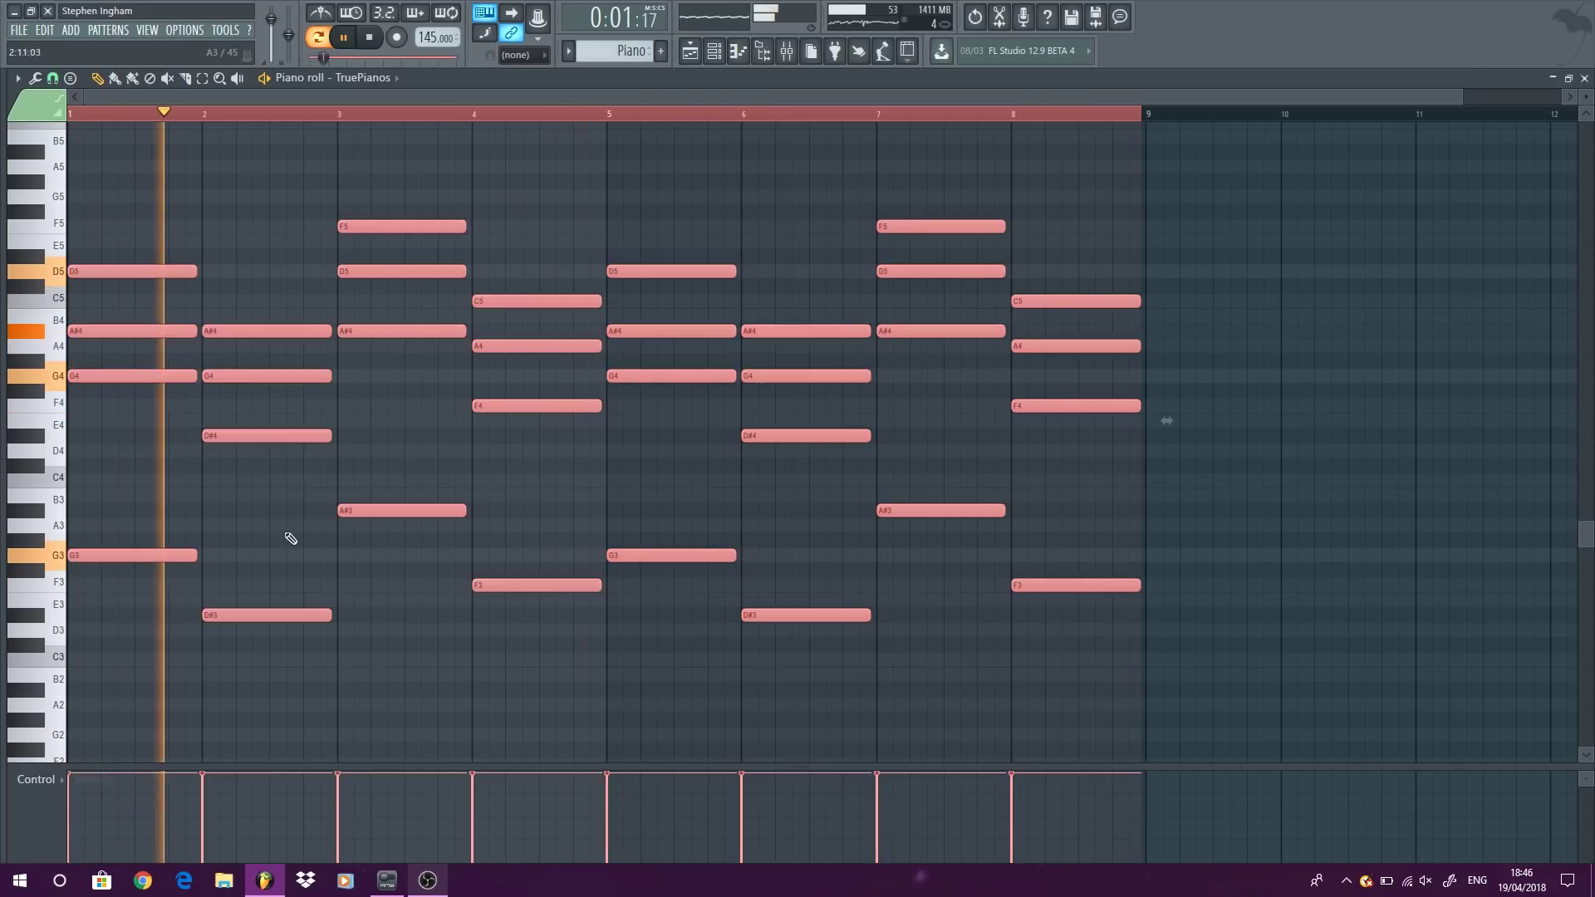
pyautogui.press('space')
pyautogui.moveTo(126, 558); pyautogui.dragTo(122, 507)
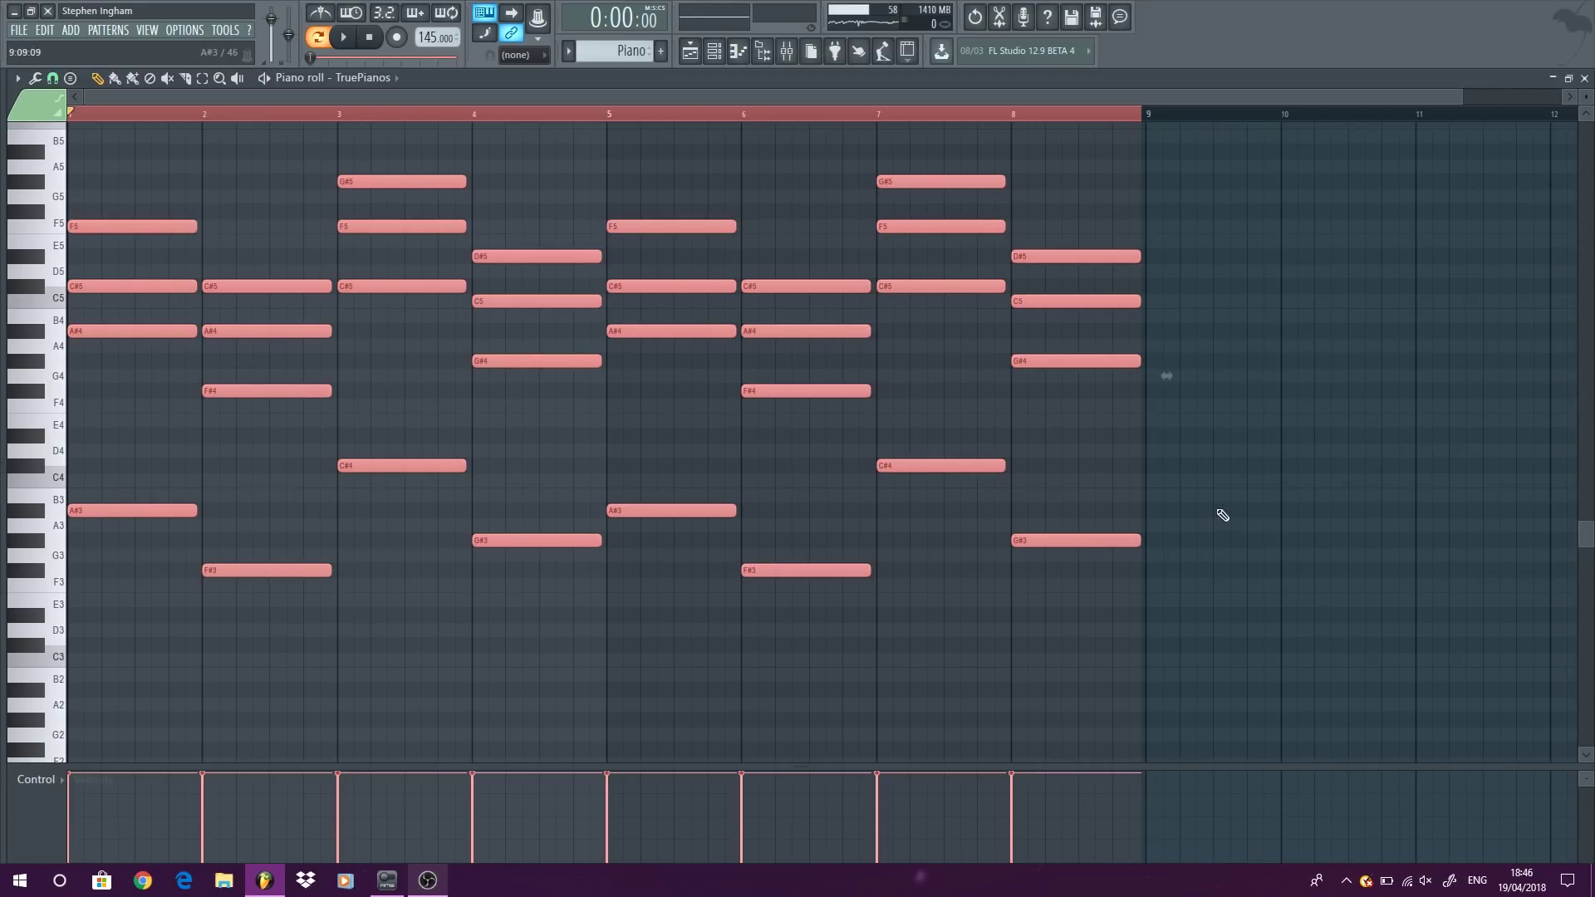
pyautogui.click(1586, 78)
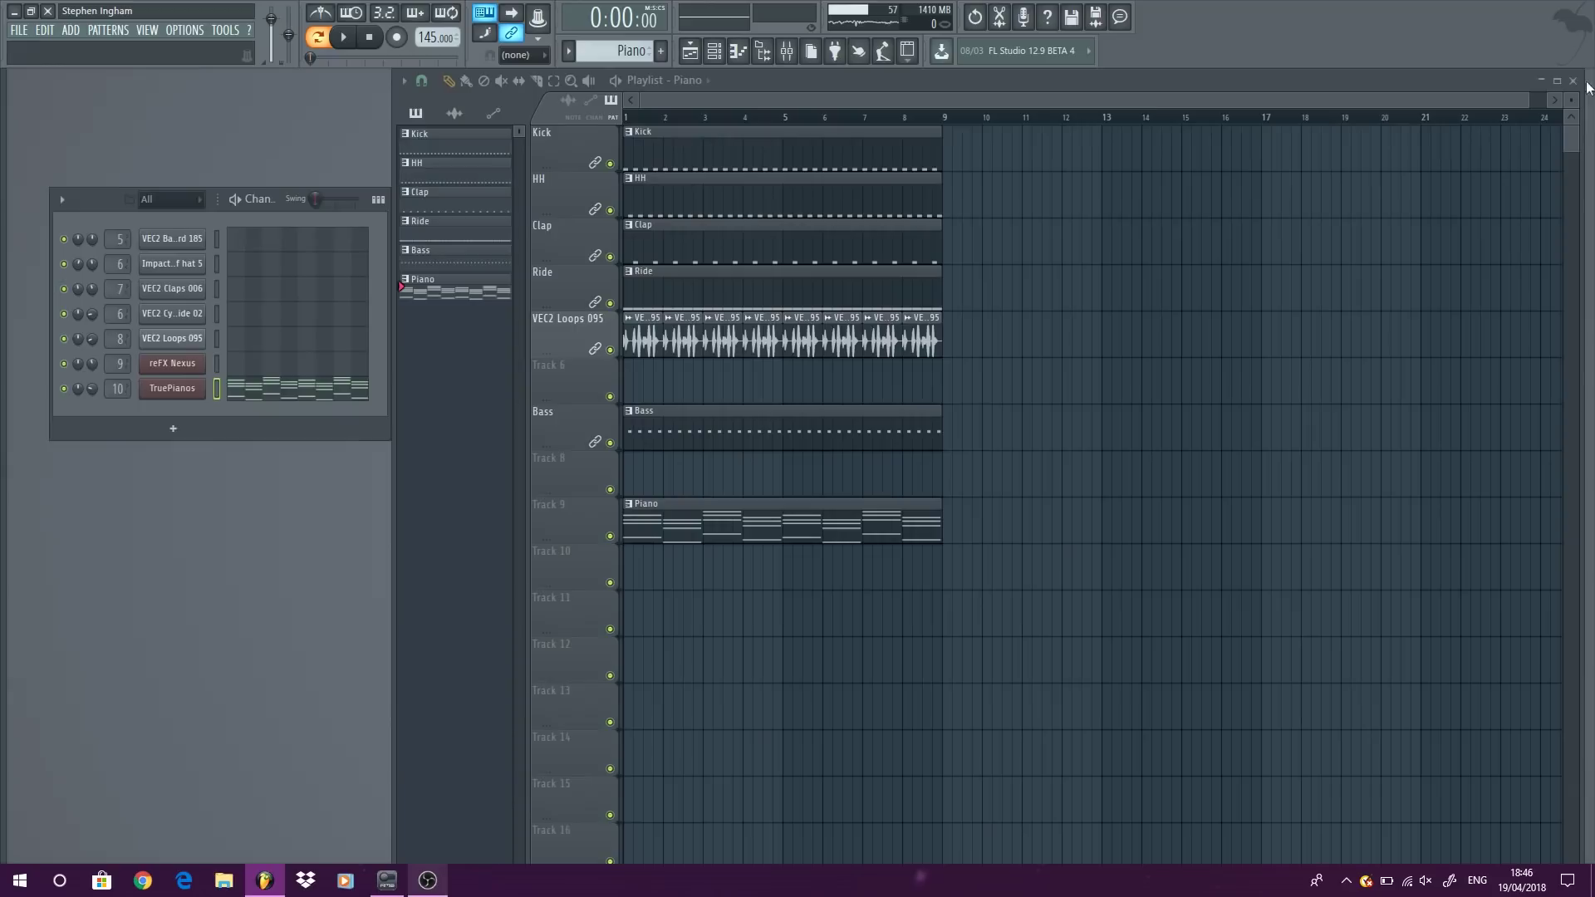
# Step: Open the Bass clip's Nexus piano roll and paste the piano chords over the off-beat G4 notes
pyautogui.click(952, 515)
pyautogui.rightClick(878, 530)
pyautogui.doubleClick(856, 434)
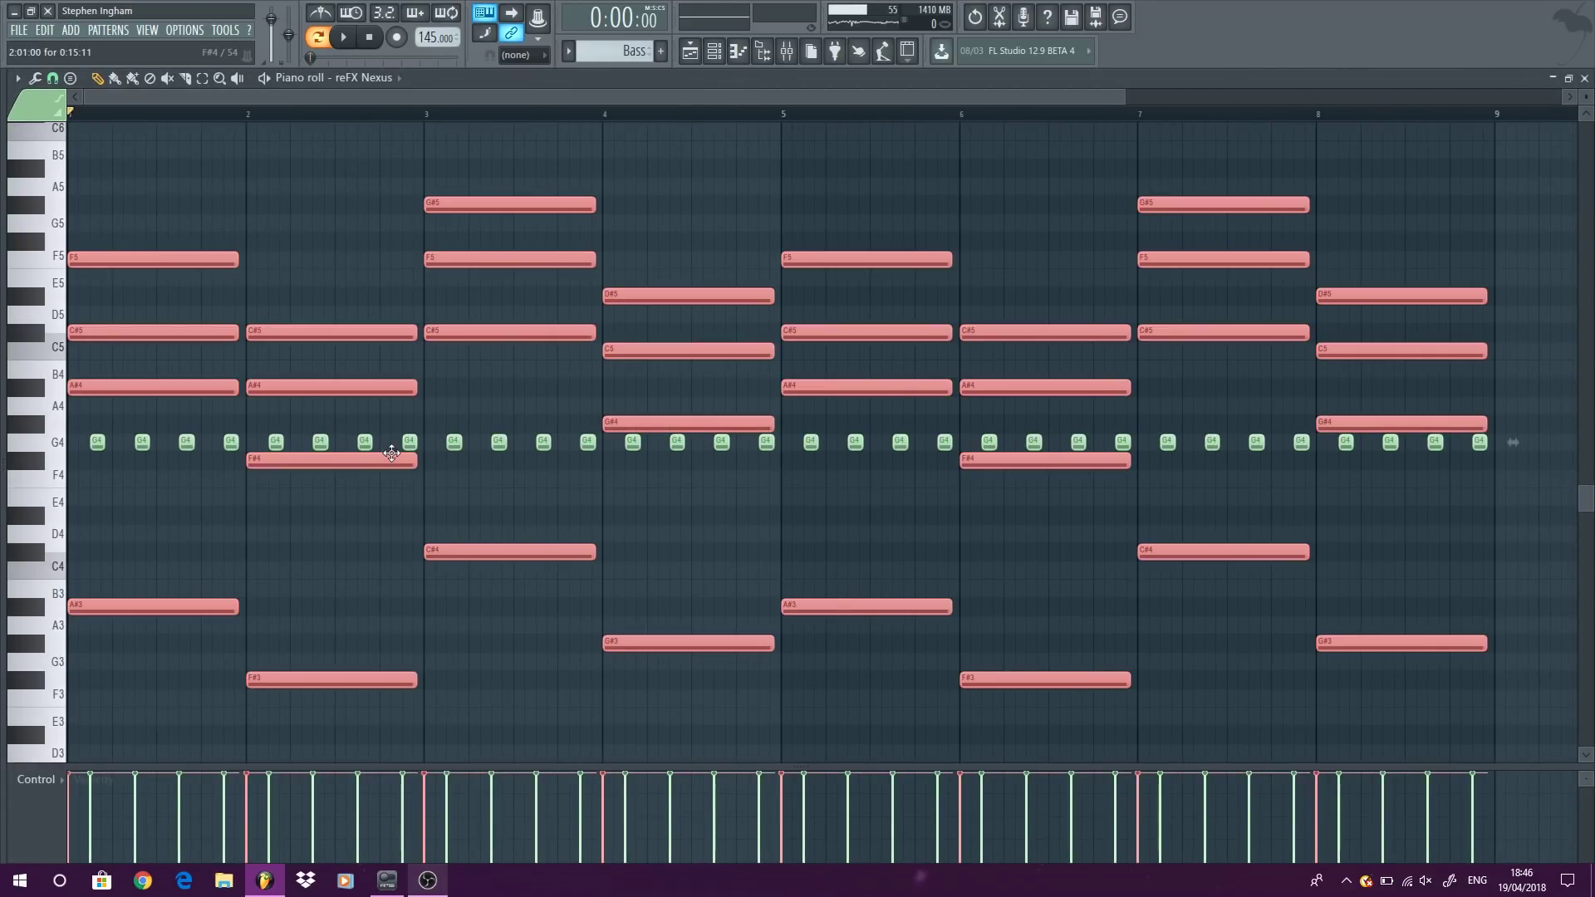
# Step: Delete the upper chord notes in bars 1 to 4, keeping the low A#3, F#3, C#4 and G#3 notes
pyautogui.rightClick(154, 332)
pyautogui.rightClick(154, 260)
pyautogui.rightClick(332, 387)
pyautogui.rightClick(342, 332)
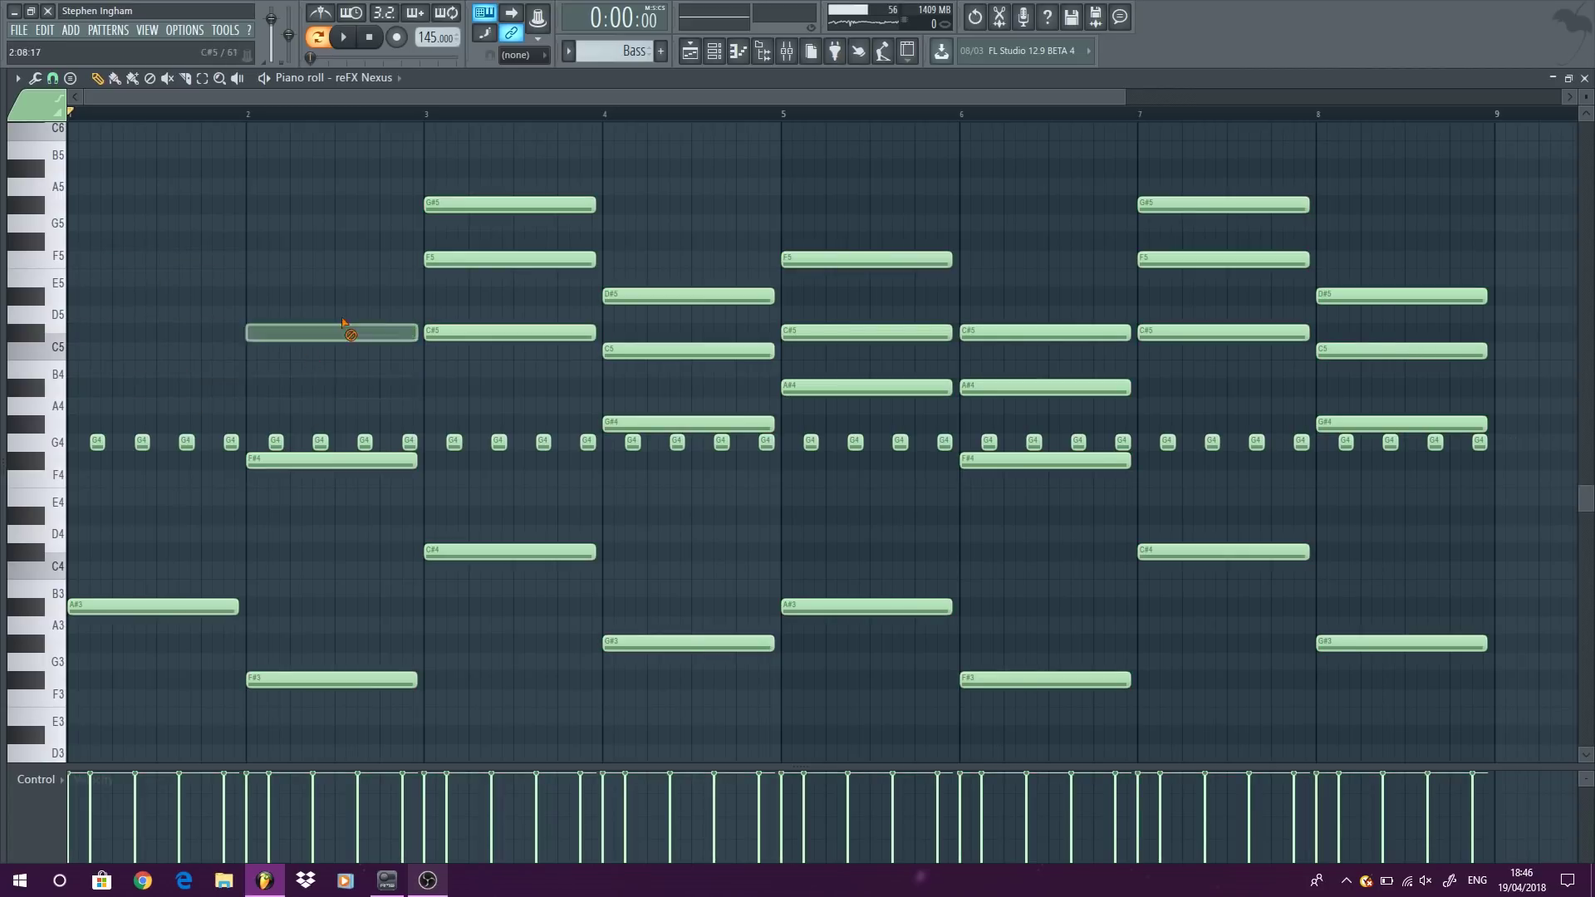
pyautogui.rightClick(523, 332)
pyautogui.rightClick(524, 260)
pyautogui.rightClick(523, 205)
pyautogui.rightClick(689, 296)
pyautogui.rightClick(661, 349)
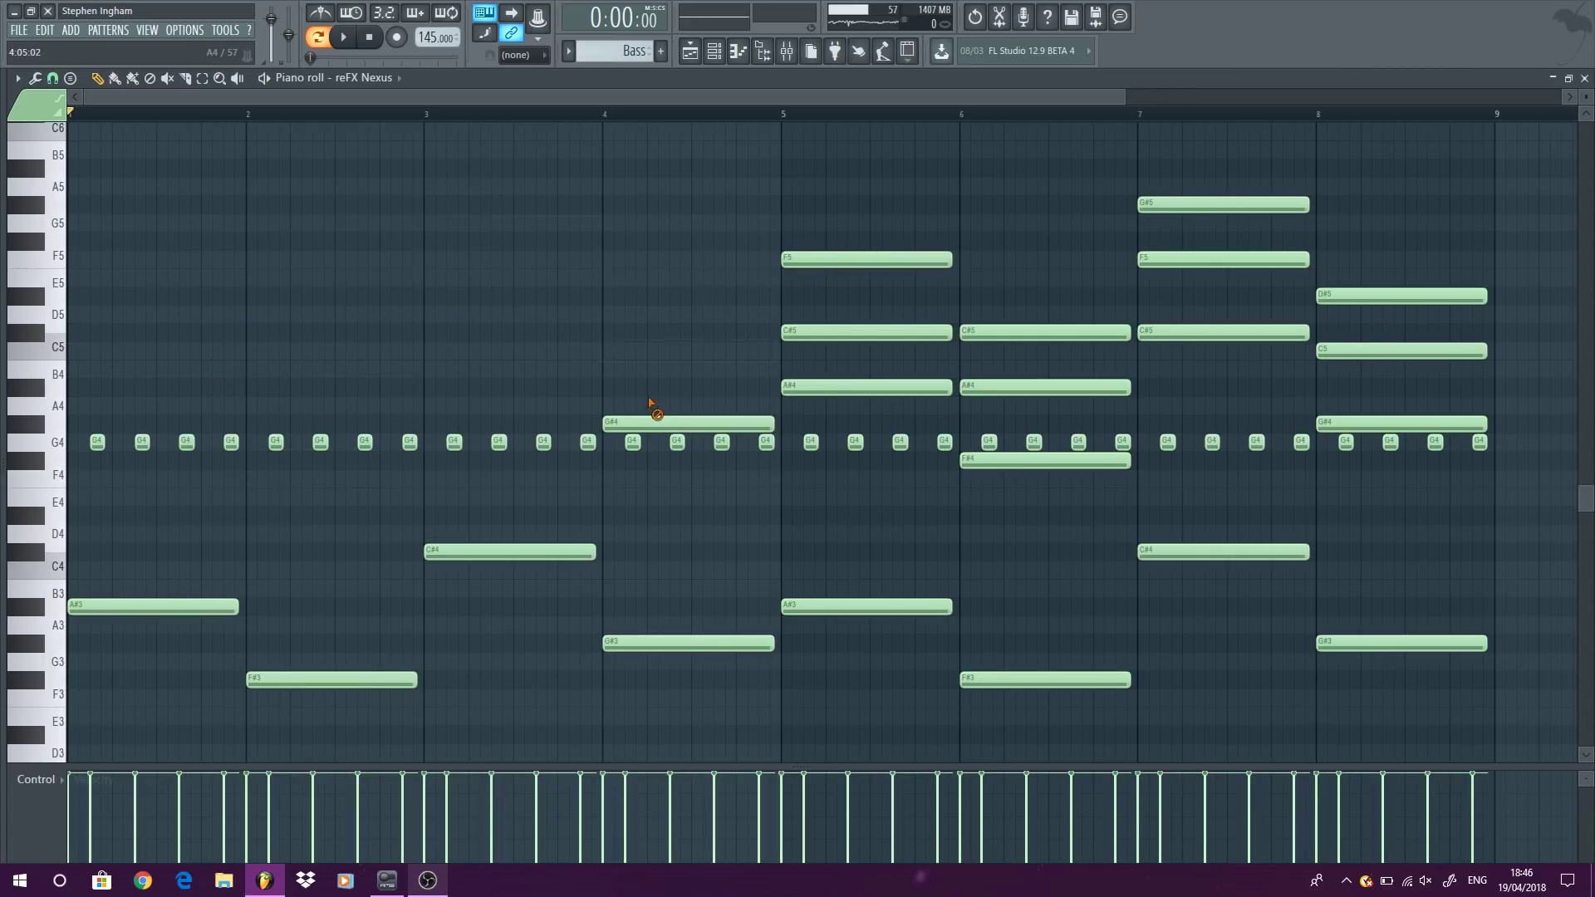
# Step: Delete every chord and bass note in bars 5 to 8 of the Bass pattern
pyautogui.rightClick(843, 332)
pyautogui.rightClick(854, 387)
pyautogui.rightClick(898, 606)
pyautogui.moveTo(1503, 741); pyautogui.dragTo(812, 200)
pyautogui.press('Delete')
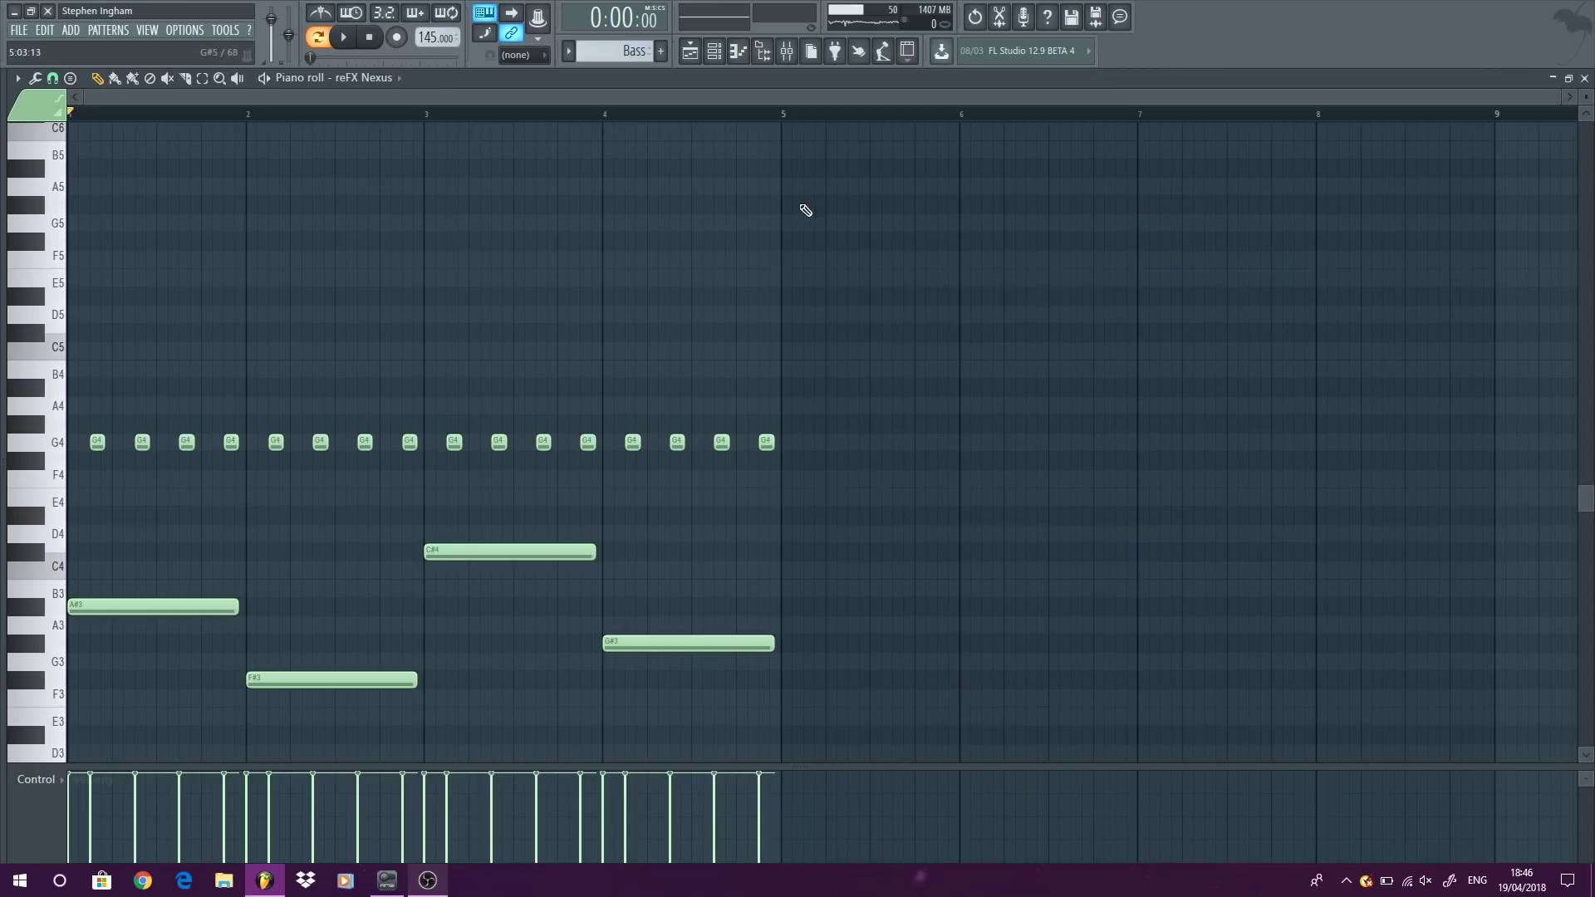
# Step: Move the off-beat bass notes of bars 1 to 4 to A#4, F#4, C#5 and G#4 respectively, matching the root notes
pyautogui.moveTo(247, 504); pyautogui.dragTo(94, 389)
pyautogui.moveTo(331, 465); pyautogui.dragTo(264, 434)
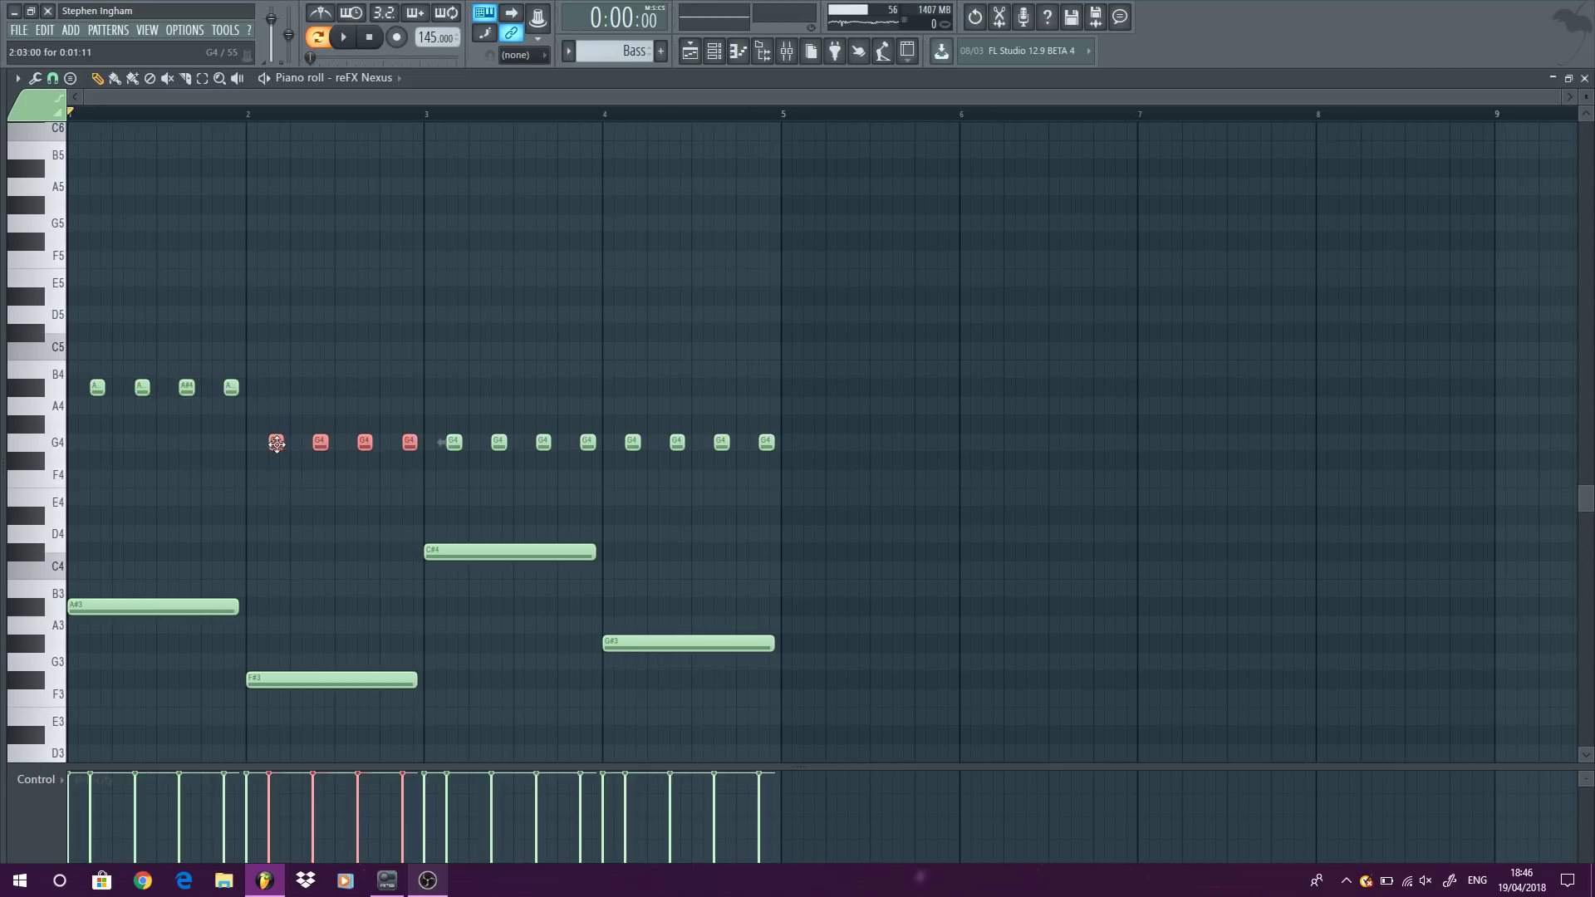
pyautogui.moveTo(406, 415); pyautogui.dragTo(454, 319)
pyautogui.moveTo(815, 467); pyautogui.dragTo(626, 411)
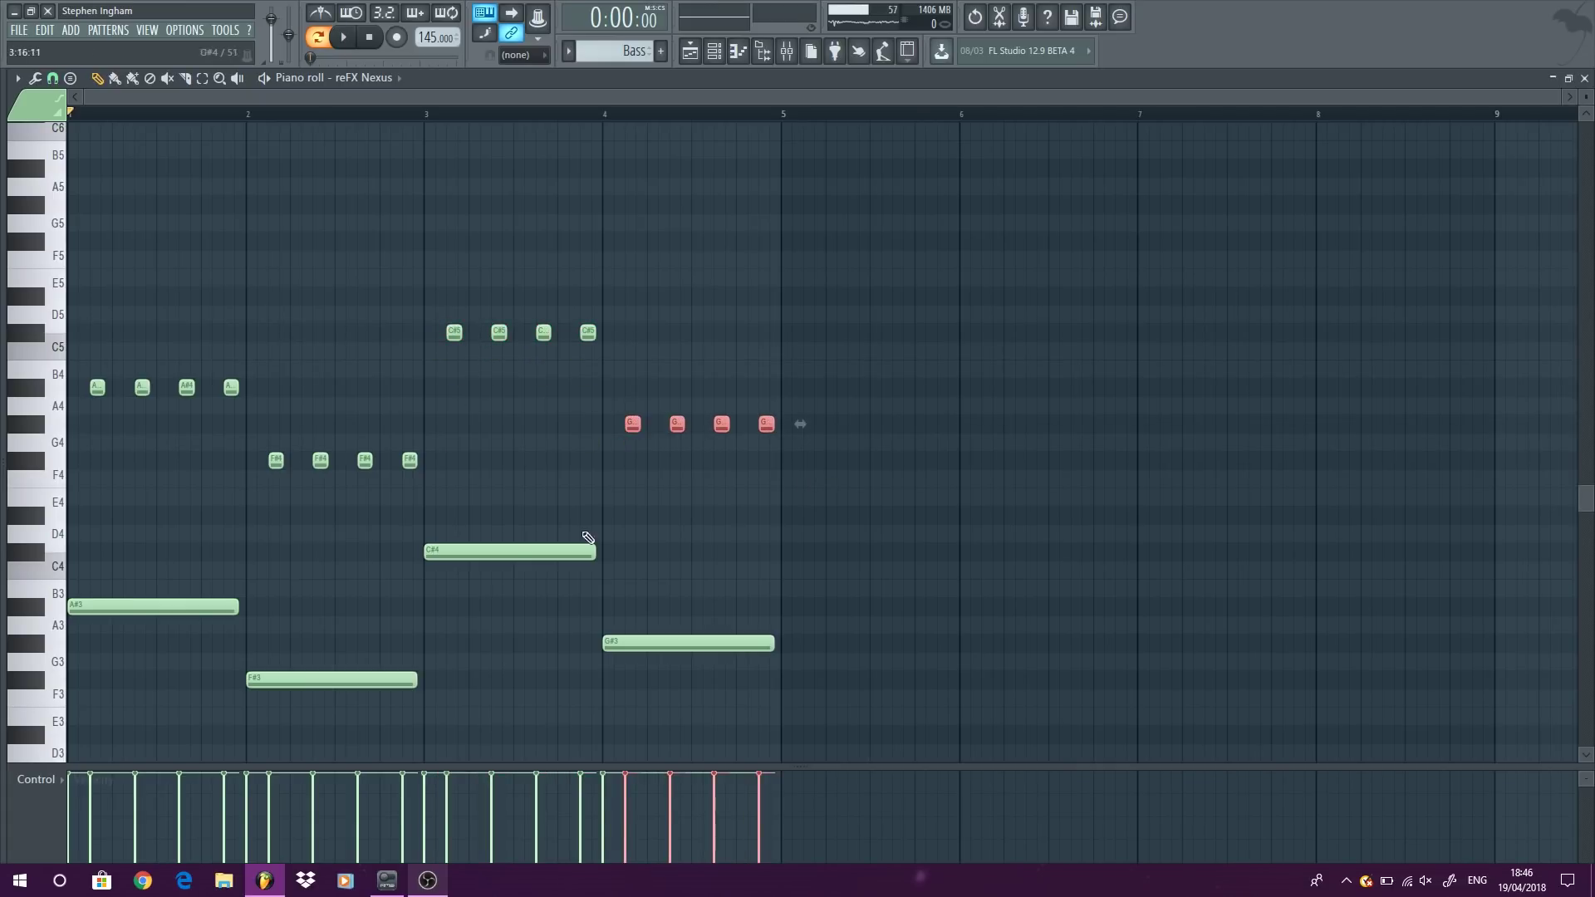
# Step: Delete the long root notes, duplicate the four-bar bass line into bars 5 to 8, and return to the playlist
pyautogui.rightClick(332, 680)
pyautogui.rightClick(509, 551)
pyautogui.rightClick(688, 644)
pyautogui.hotkey('ctrl', 'a')
pyautogui.moveTo(97, 388); pyautogui.dragTo(837, 347)
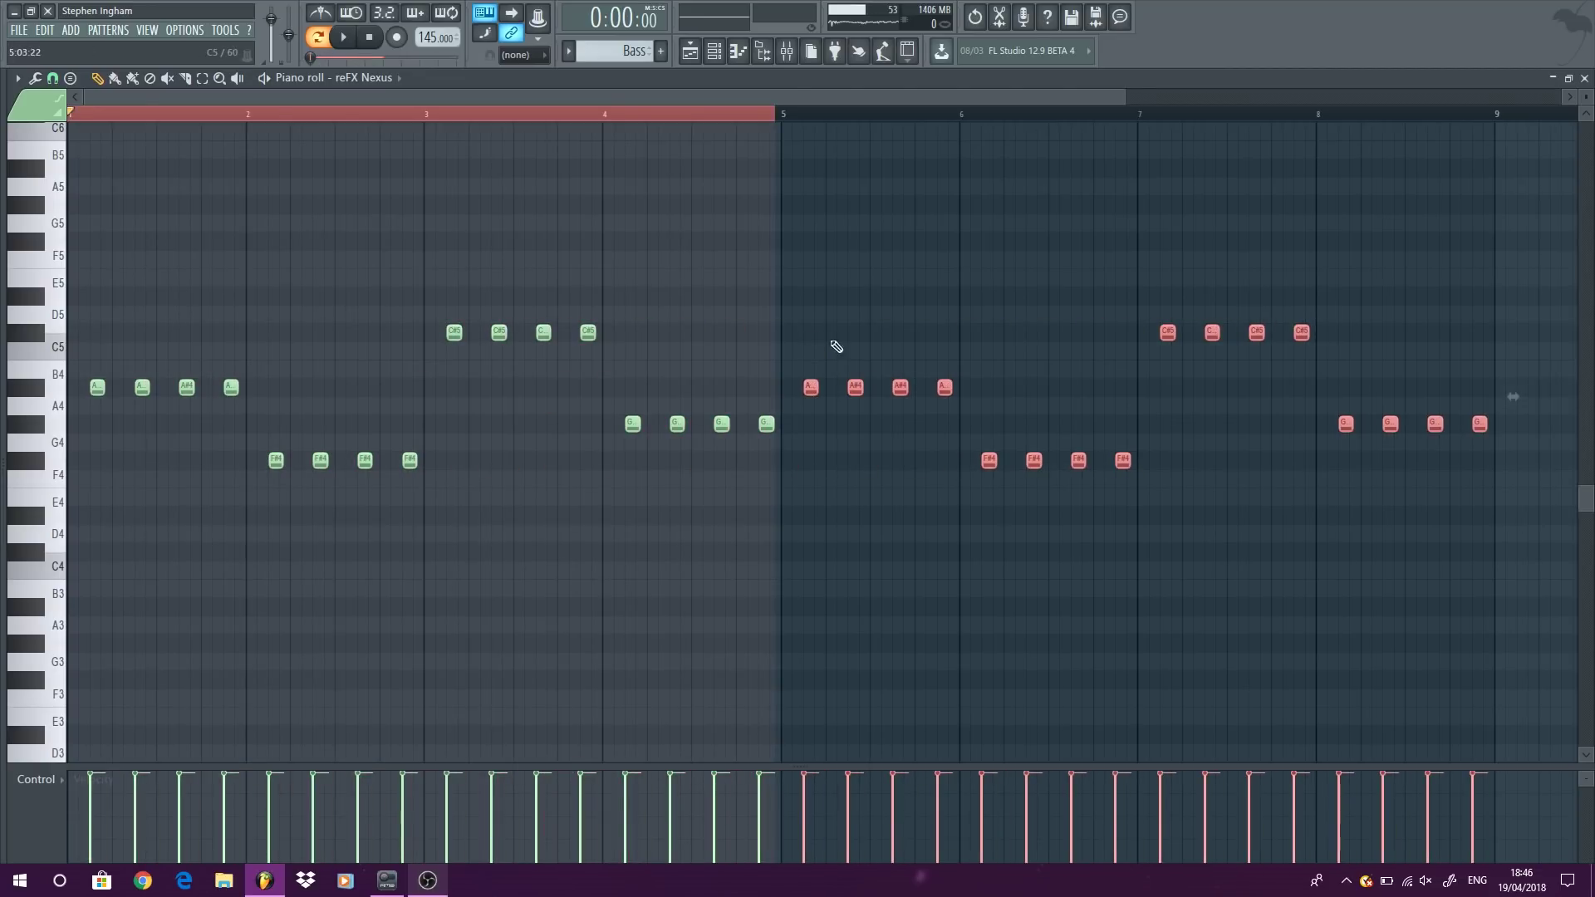
pyautogui.click(1584, 79)
# Step: Move the Piano clip to bar 1 on track 9 with the track named Piano, and play the eight-bar section
pyautogui.scroll(-2, 1044, 363)
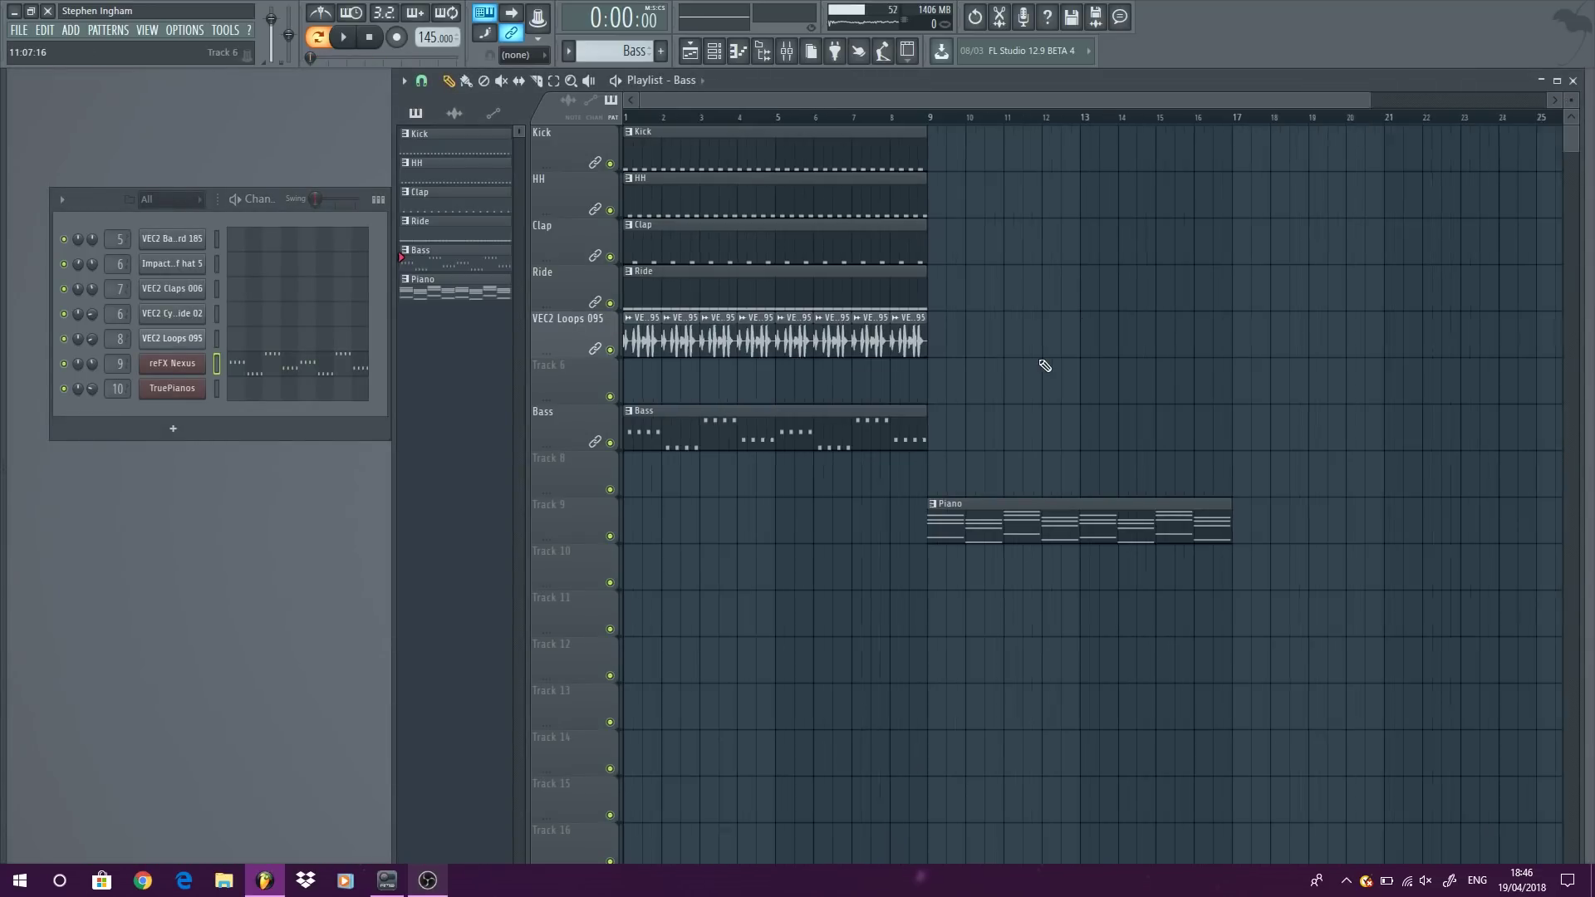
pyautogui.moveTo(919, 526); pyautogui.dragTo(678, 527)
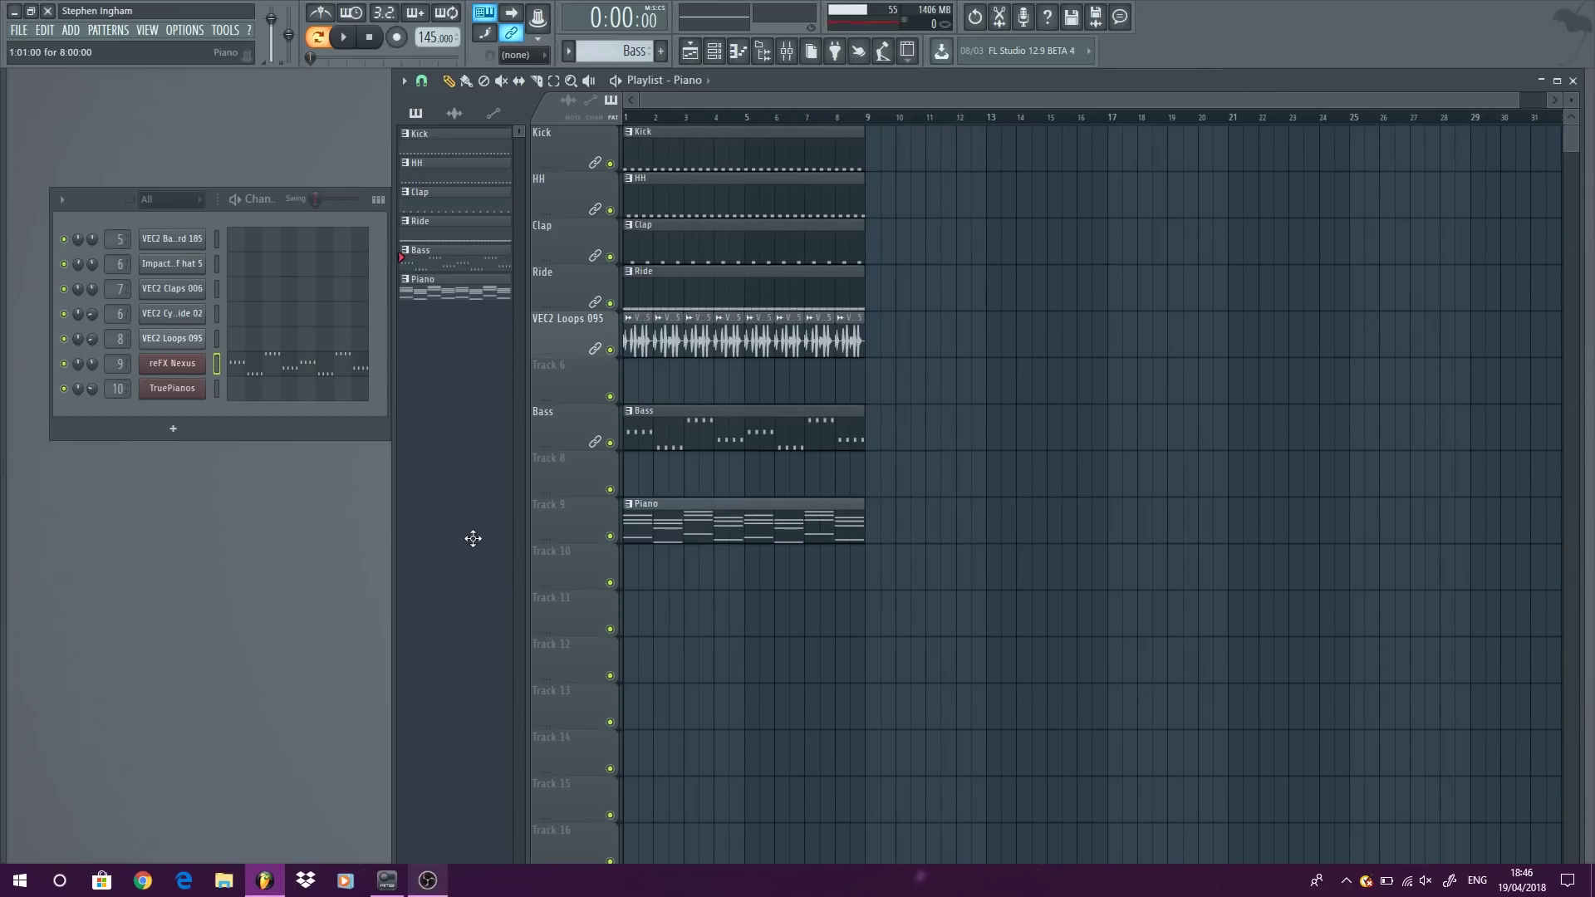
pyautogui.rightClick(575, 516)
pyautogui.click(628, 702)
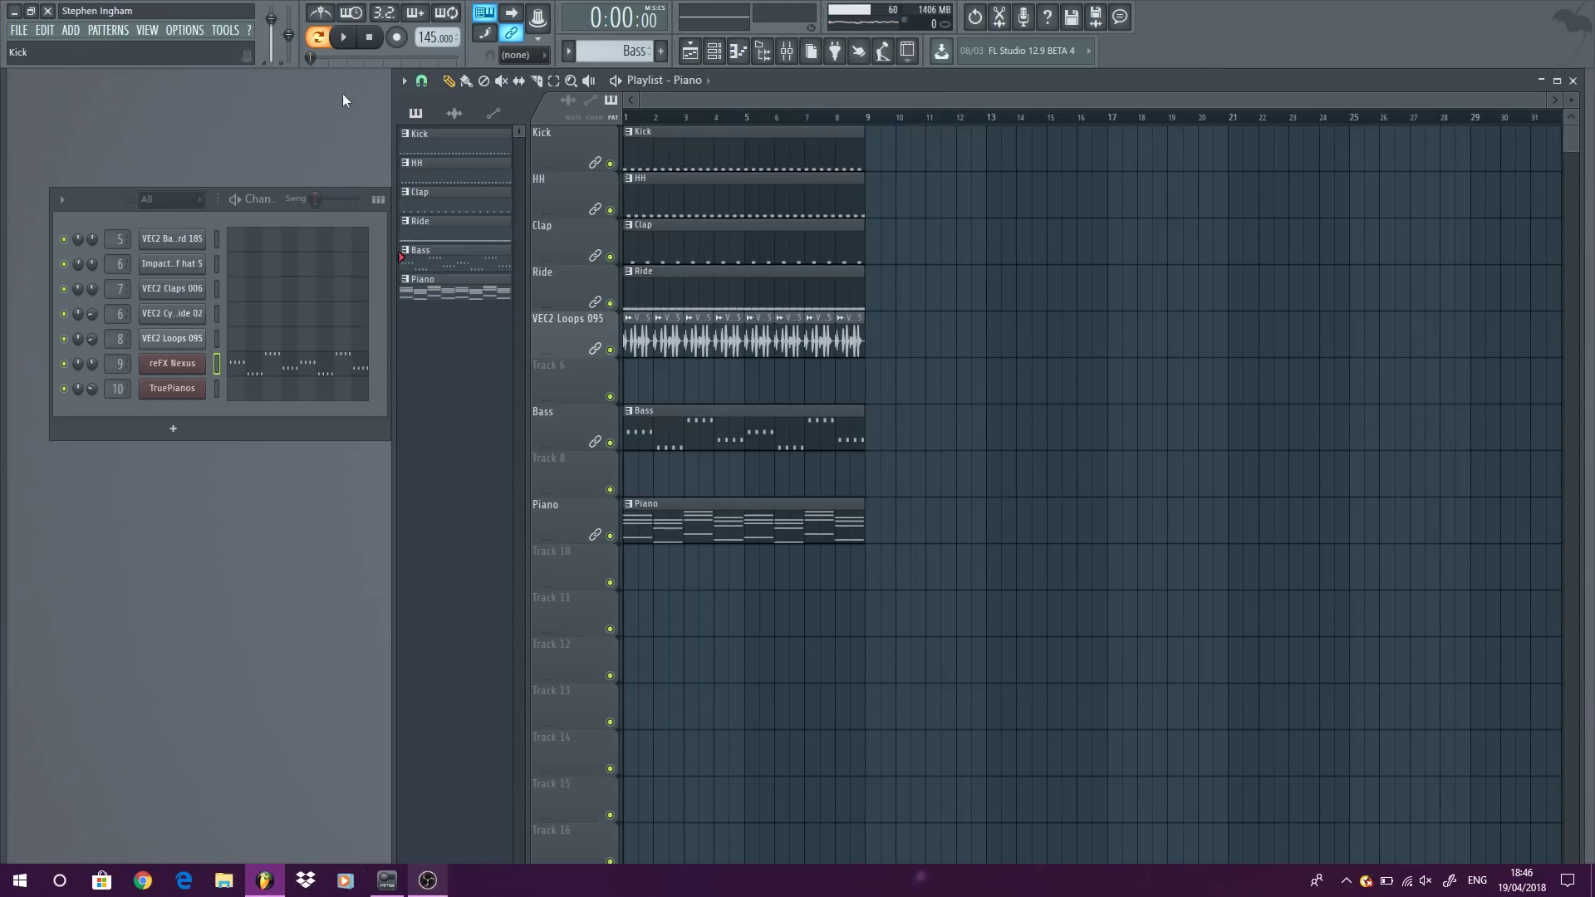
pyautogui.click(340, 42)
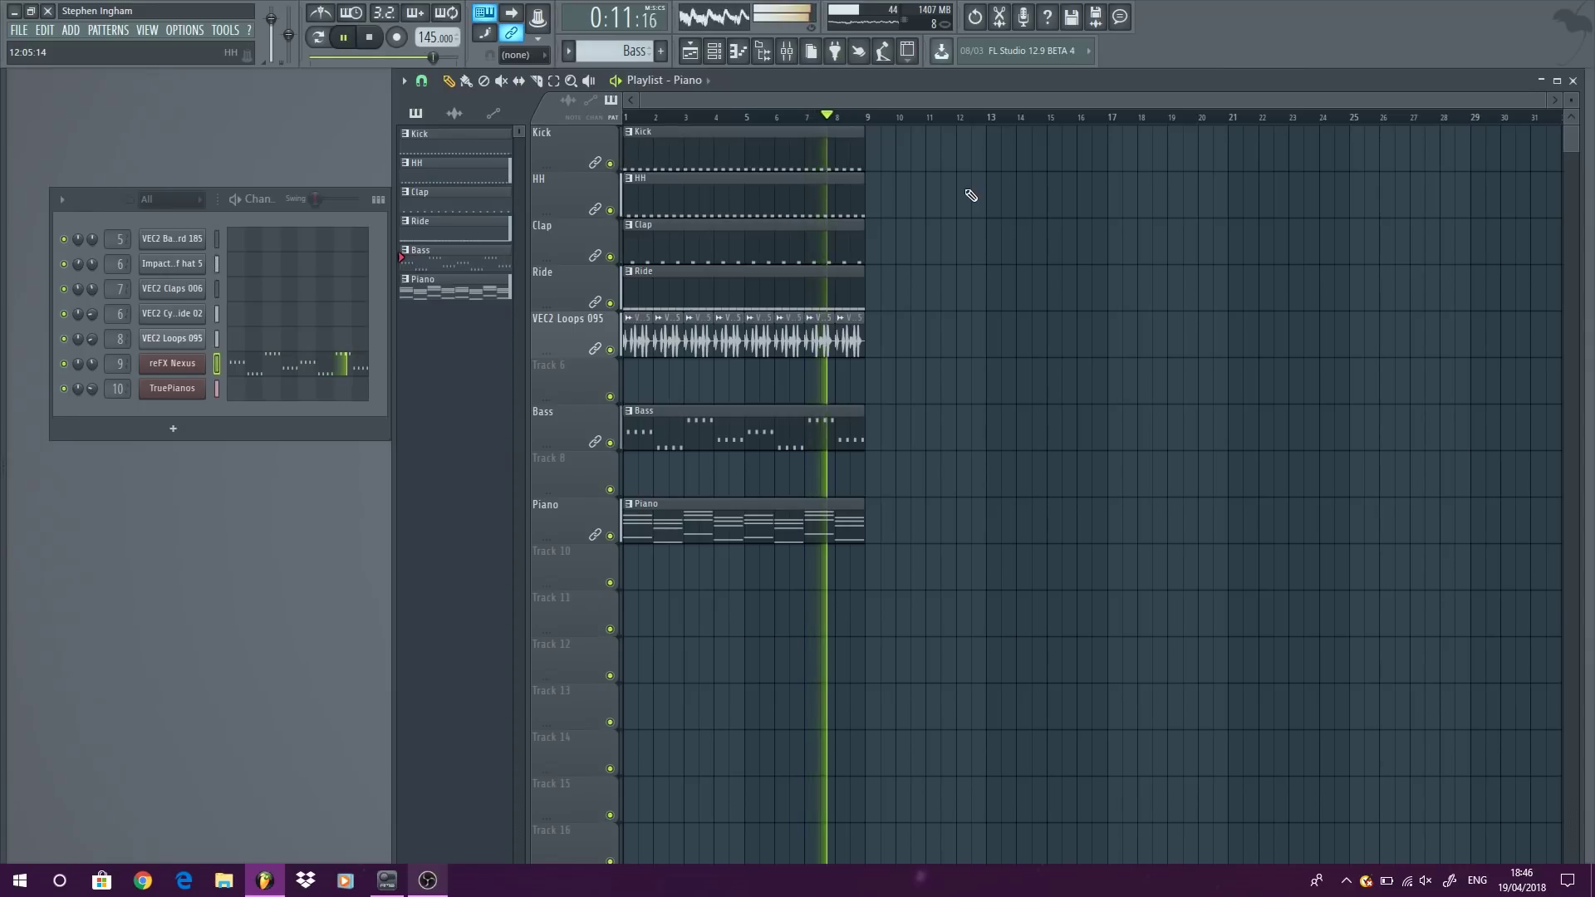
pyautogui.press('space')
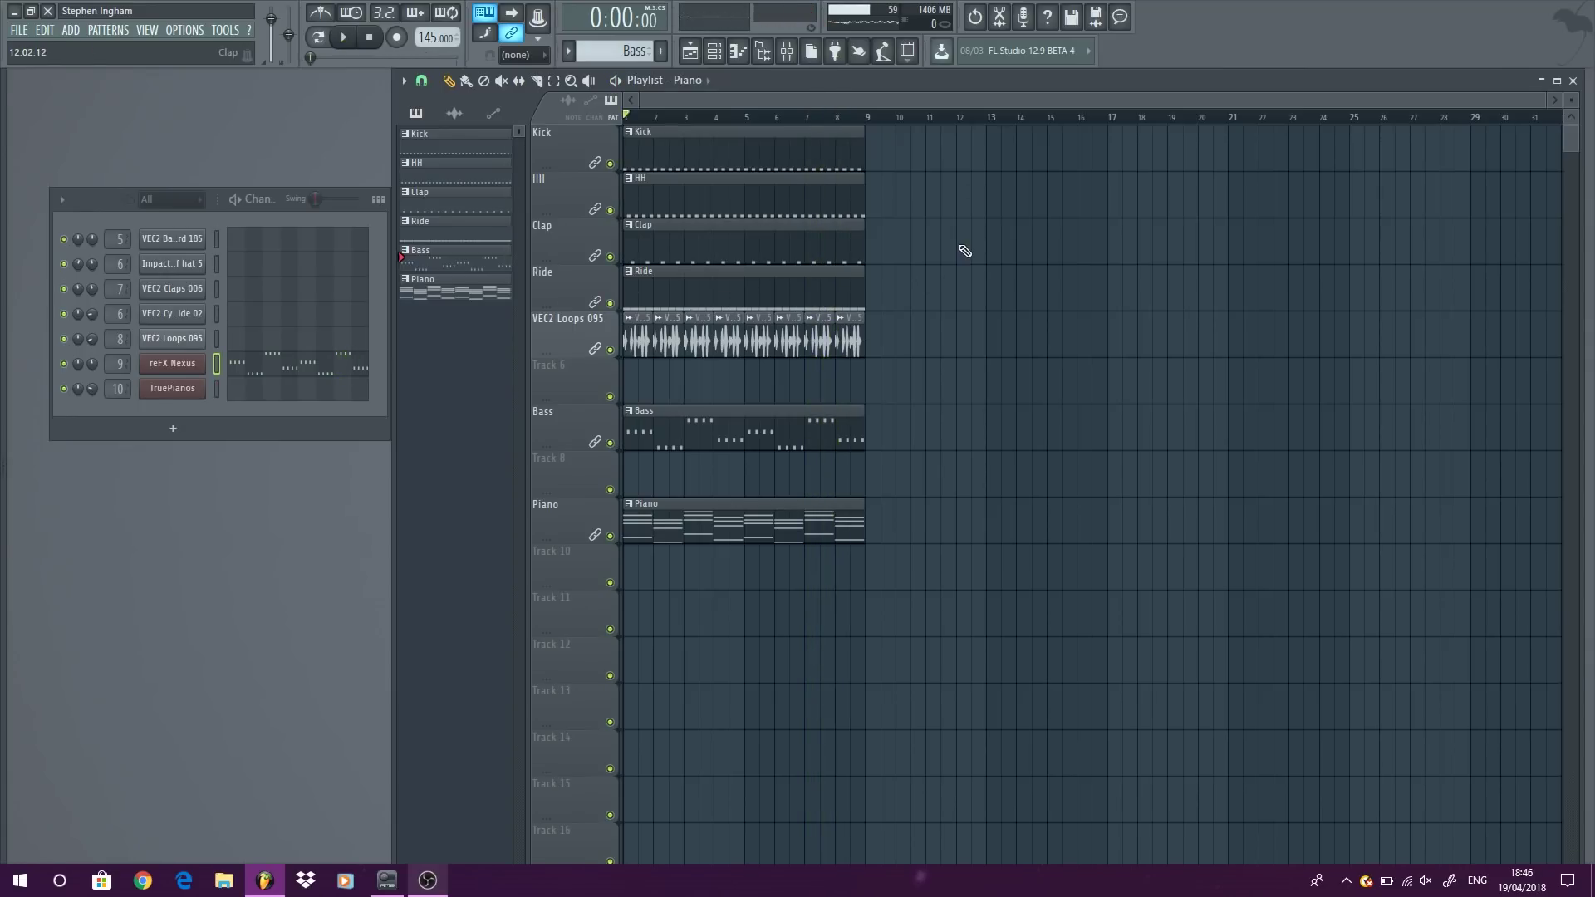
# Step: Add the Crash Rev 01 Delay sample from FAV FX at bar 8 on track 10, with lower volume and routed to mixer track 1
pyautogui.hotkey('alt', 'F8')
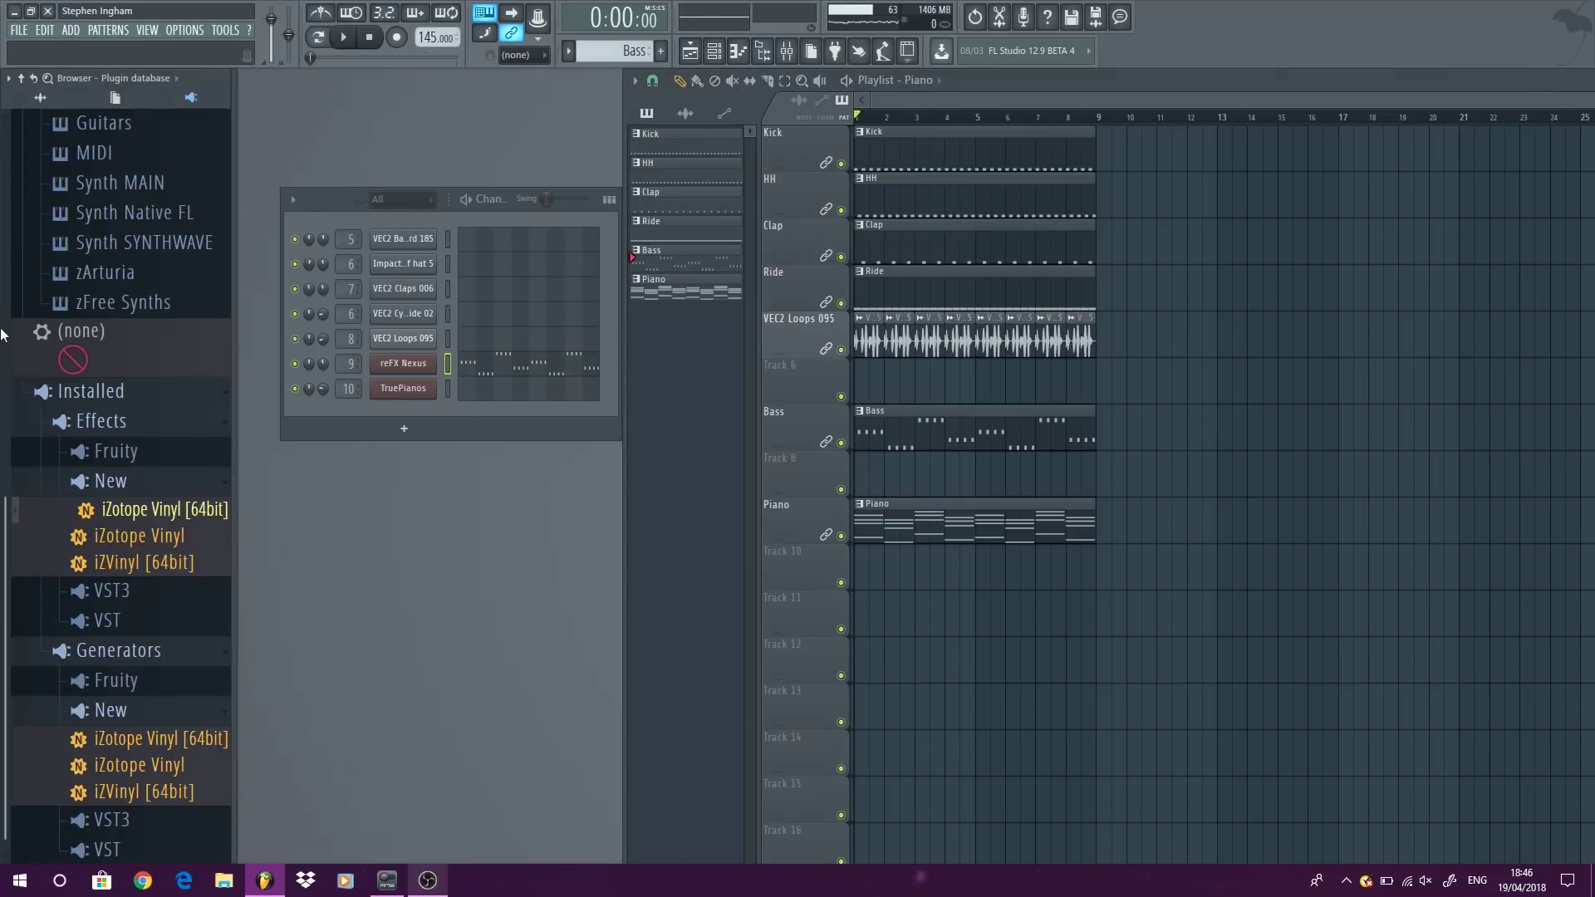
pyautogui.click(40, 98)
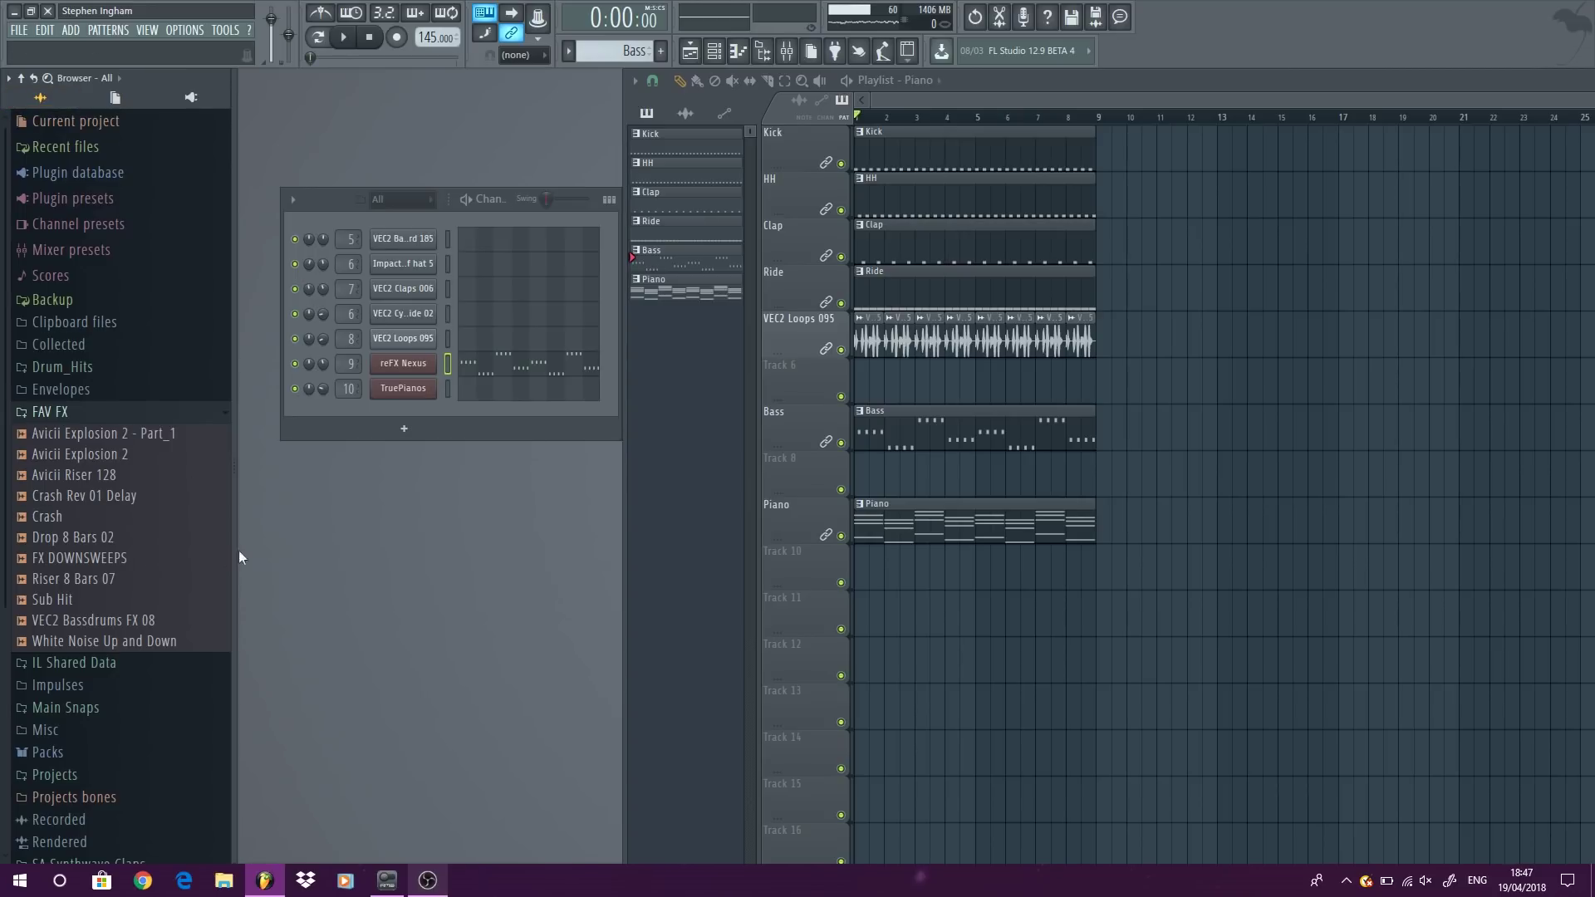
pyautogui.moveTo(62, 500); pyautogui.dragTo(974, 553)
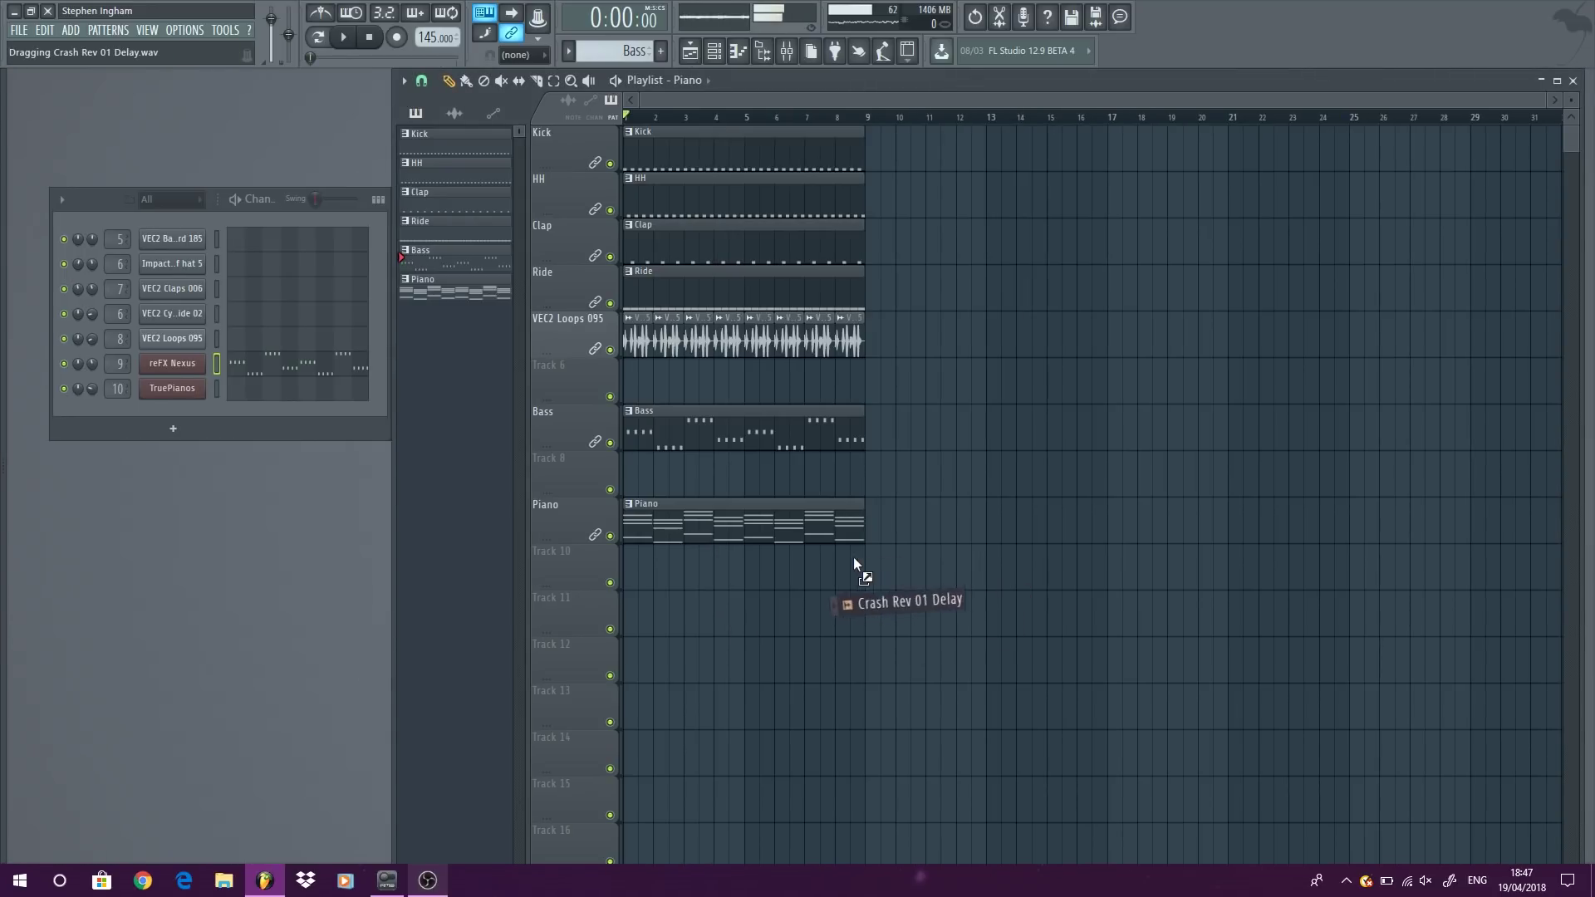
pyautogui.moveTo(840, 558); pyautogui.dragTo(839, 559)
pyautogui.moveTo(466, 316); pyautogui.dragTo(467, 332)
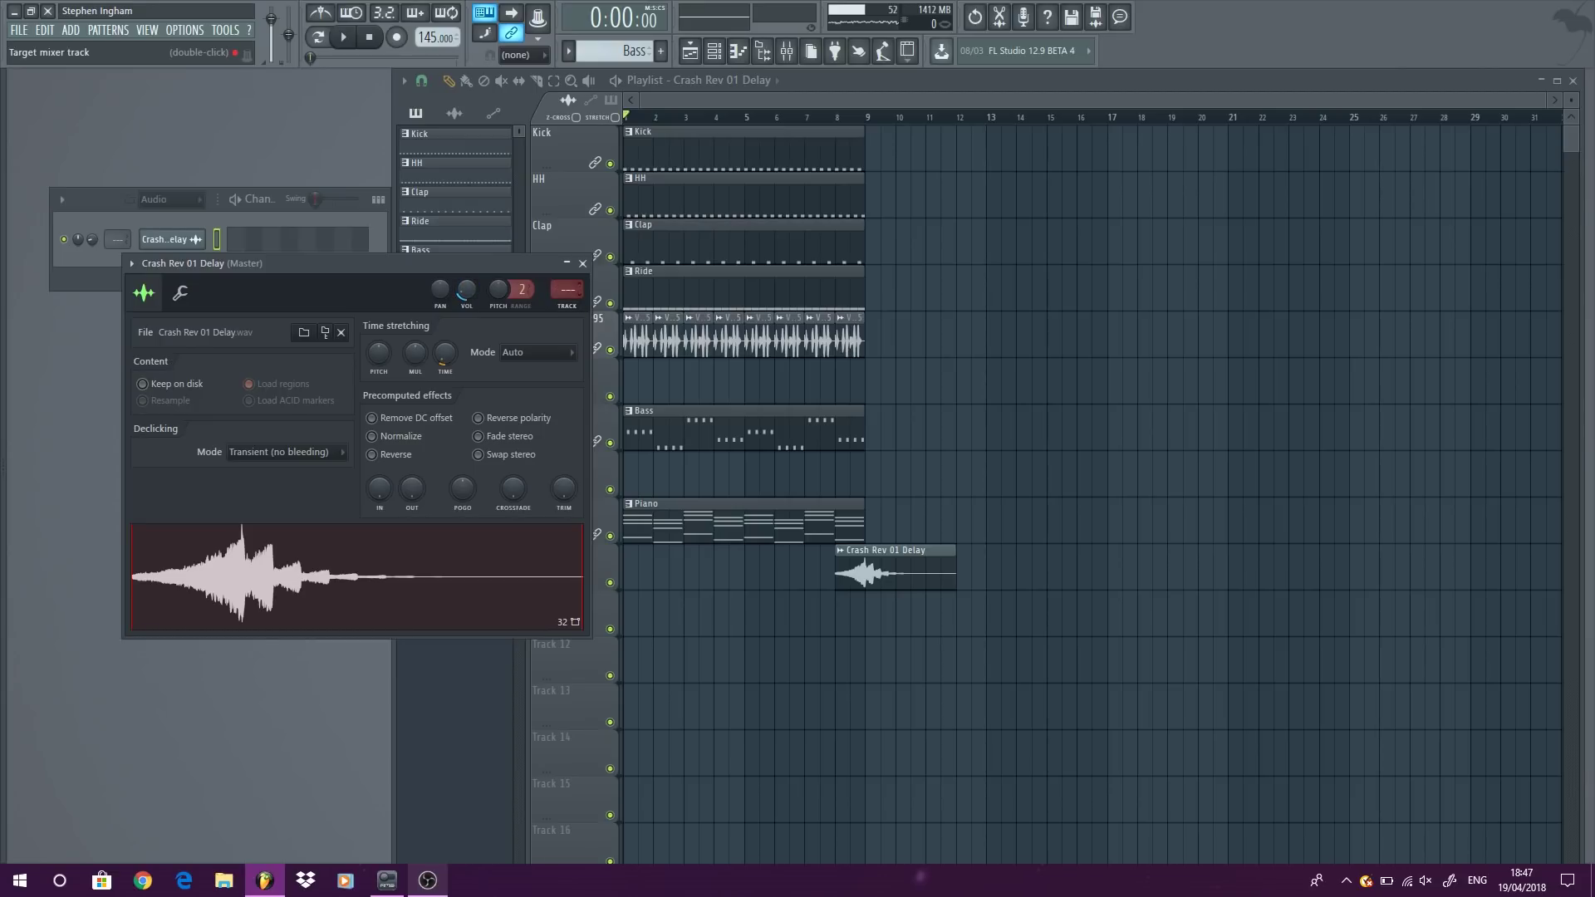
pyautogui.click(582, 264)
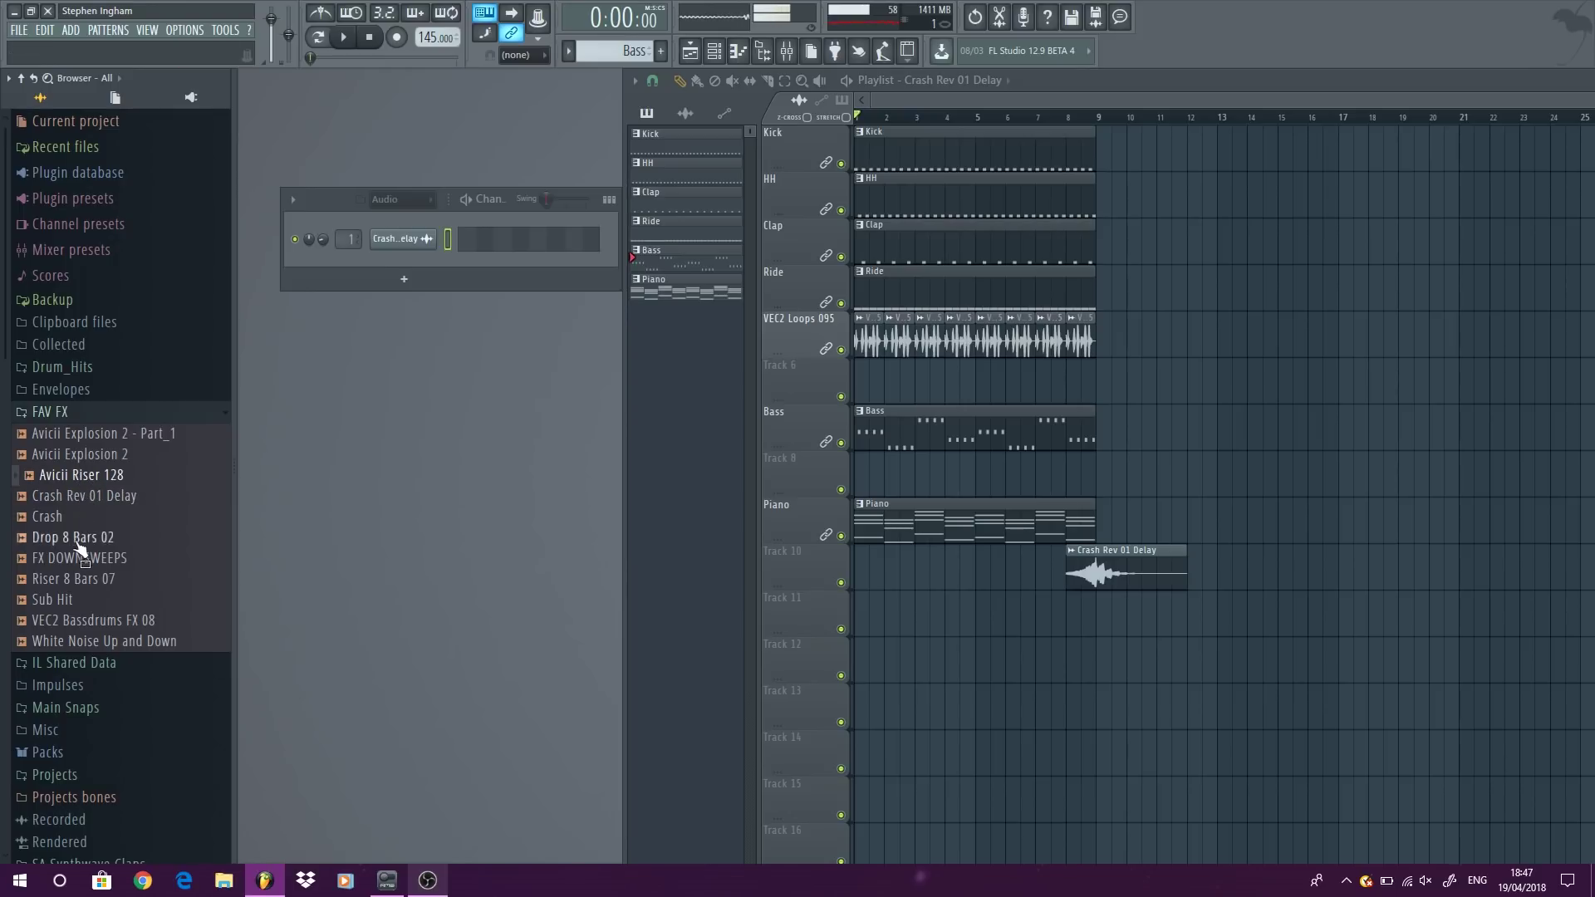
# Step: Add VEC2 Bassdrums FX 08 at bar 9 on track 11, routed to mixer track 1, and play the transition from bar 6
pyautogui.moveTo(94, 629); pyautogui.dragTo(871, 605)
pyautogui.doubleClick(900, 609)
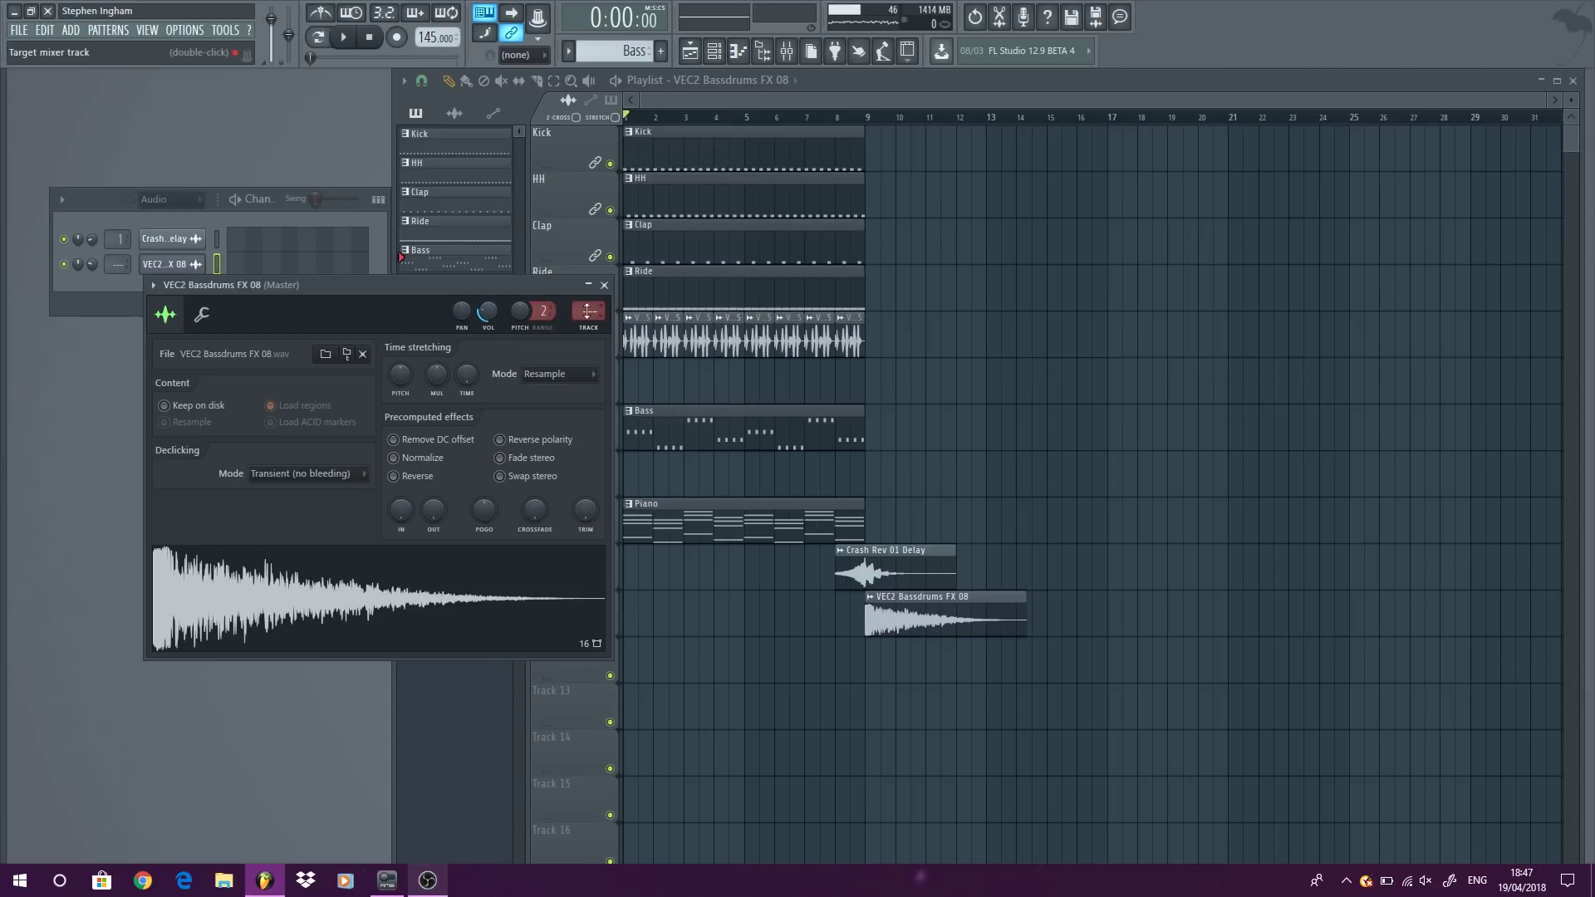
pyautogui.click(605, 285)
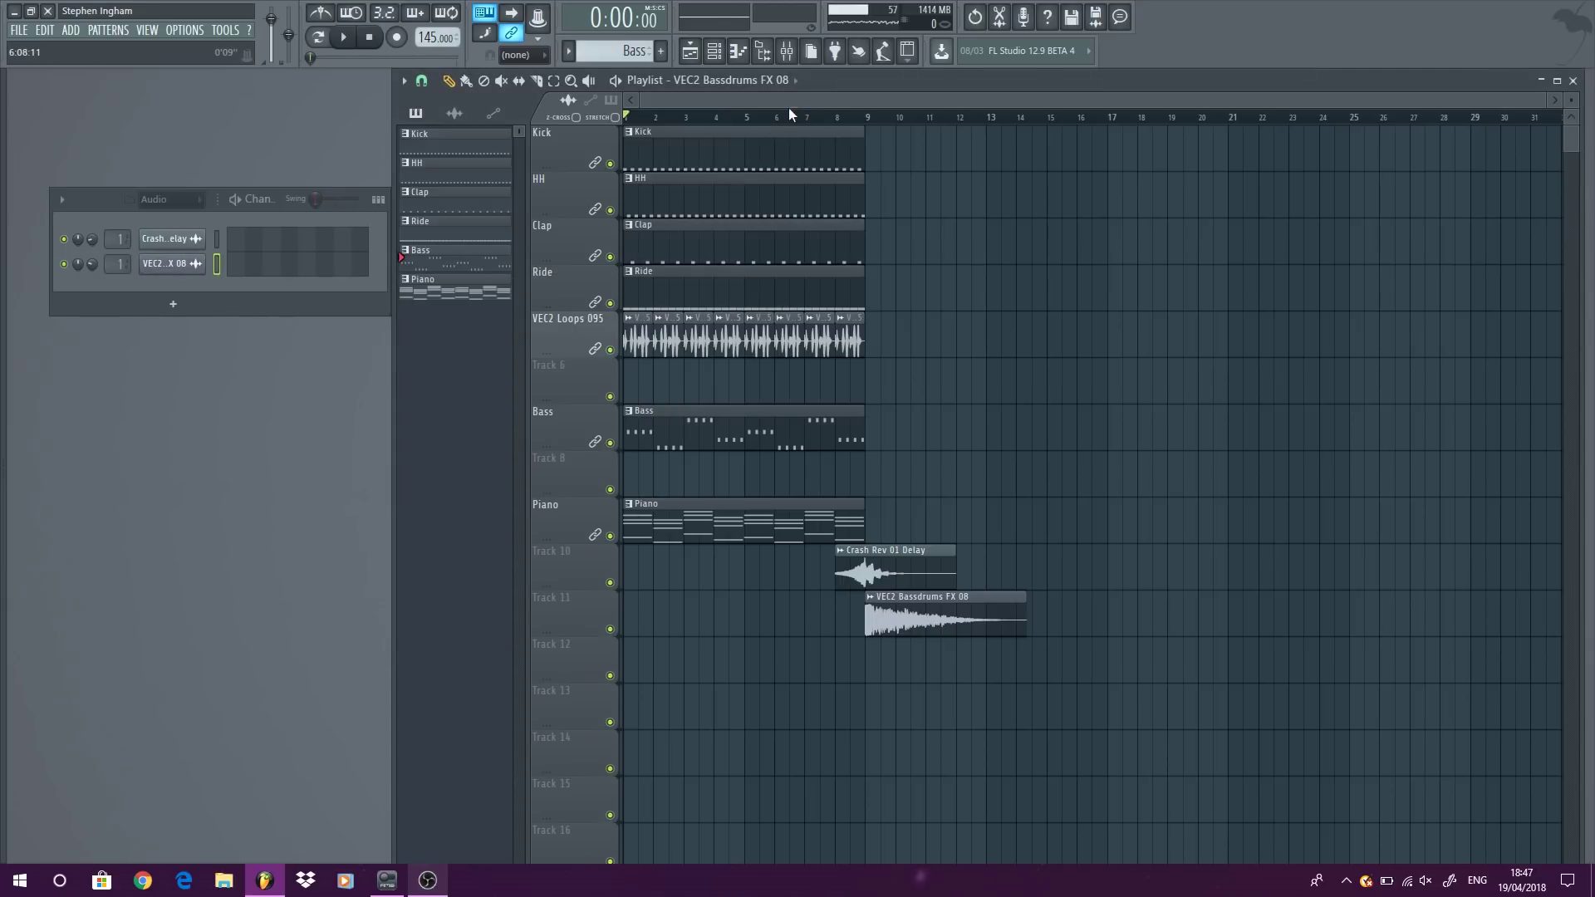
pyautogui.press('space')
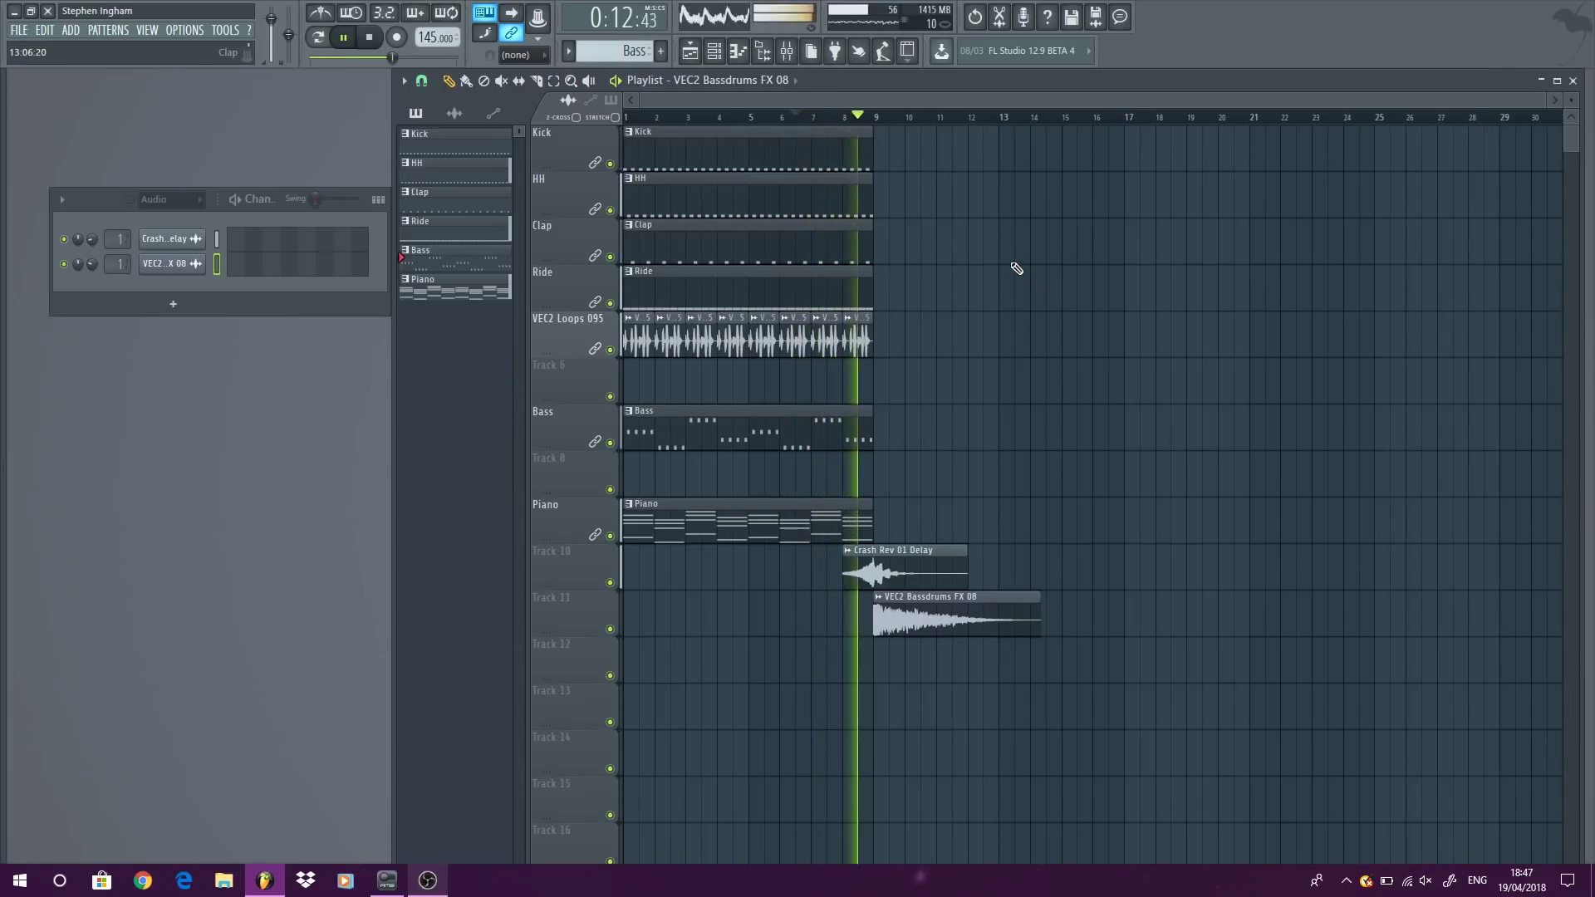
pyautogui.press('space')
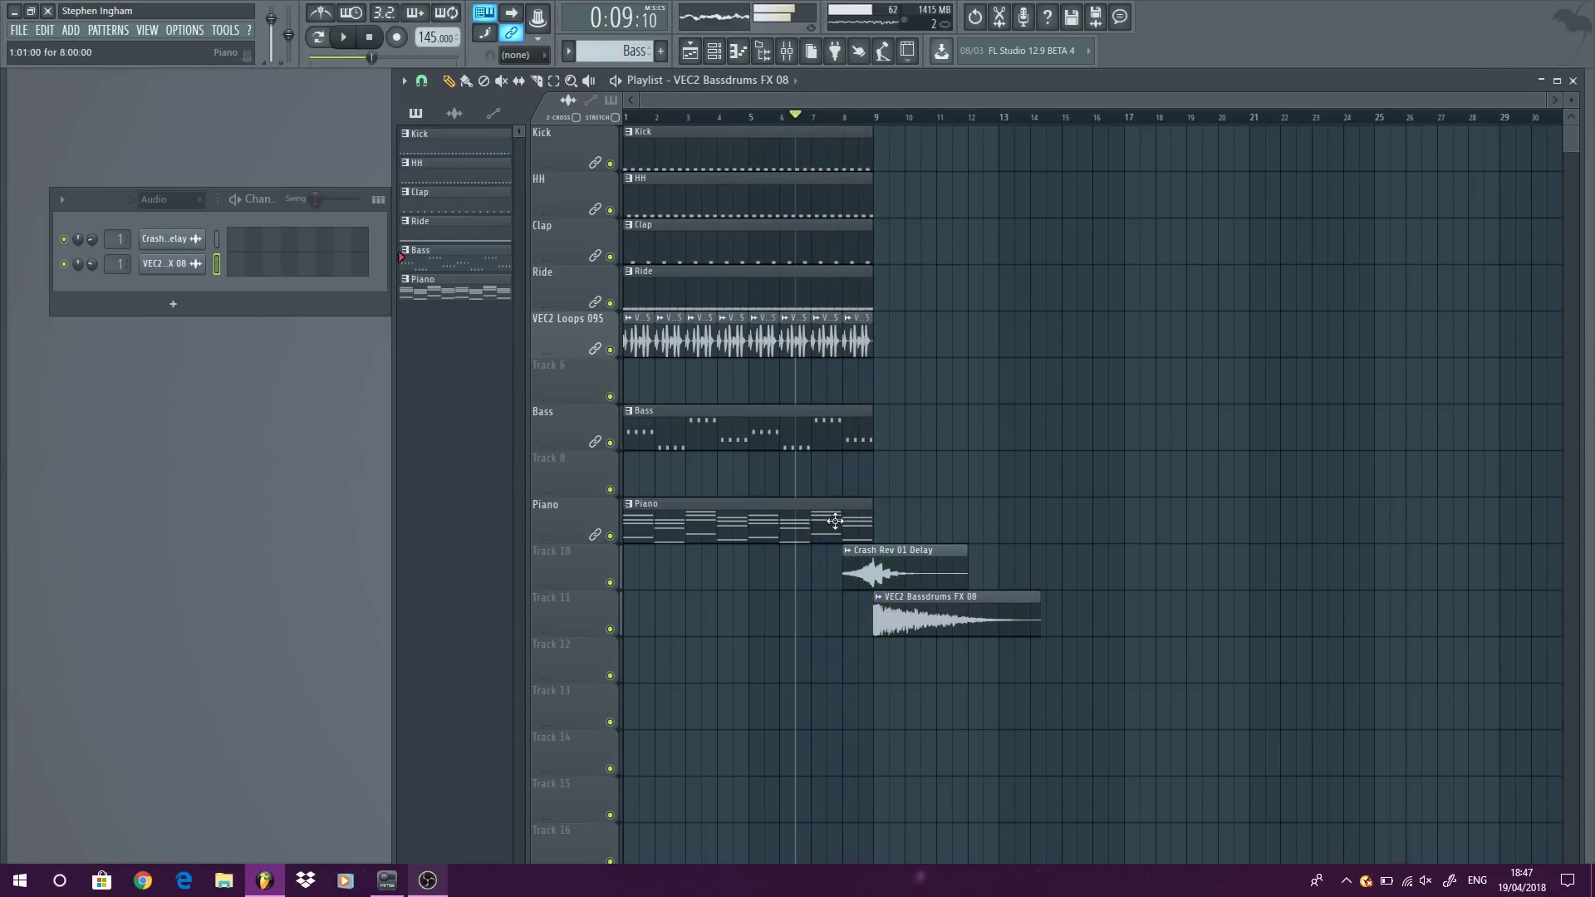
# Step: Place a second Piano clip at bar 9 and play the transition again
pyautogui.click(864, 522)
pyautogui.click(889, 519)
pyautogui.press('space')
pyautogui.press('space')
# Step: Add the Crash sample at bars 1 and 9 on track 12, with lower volume and routed to mixer track 1
pyautogui.moveTo(4, 486)
pyautogui.moveTo(52, 513); pyautogui.dragTo(753, 649)
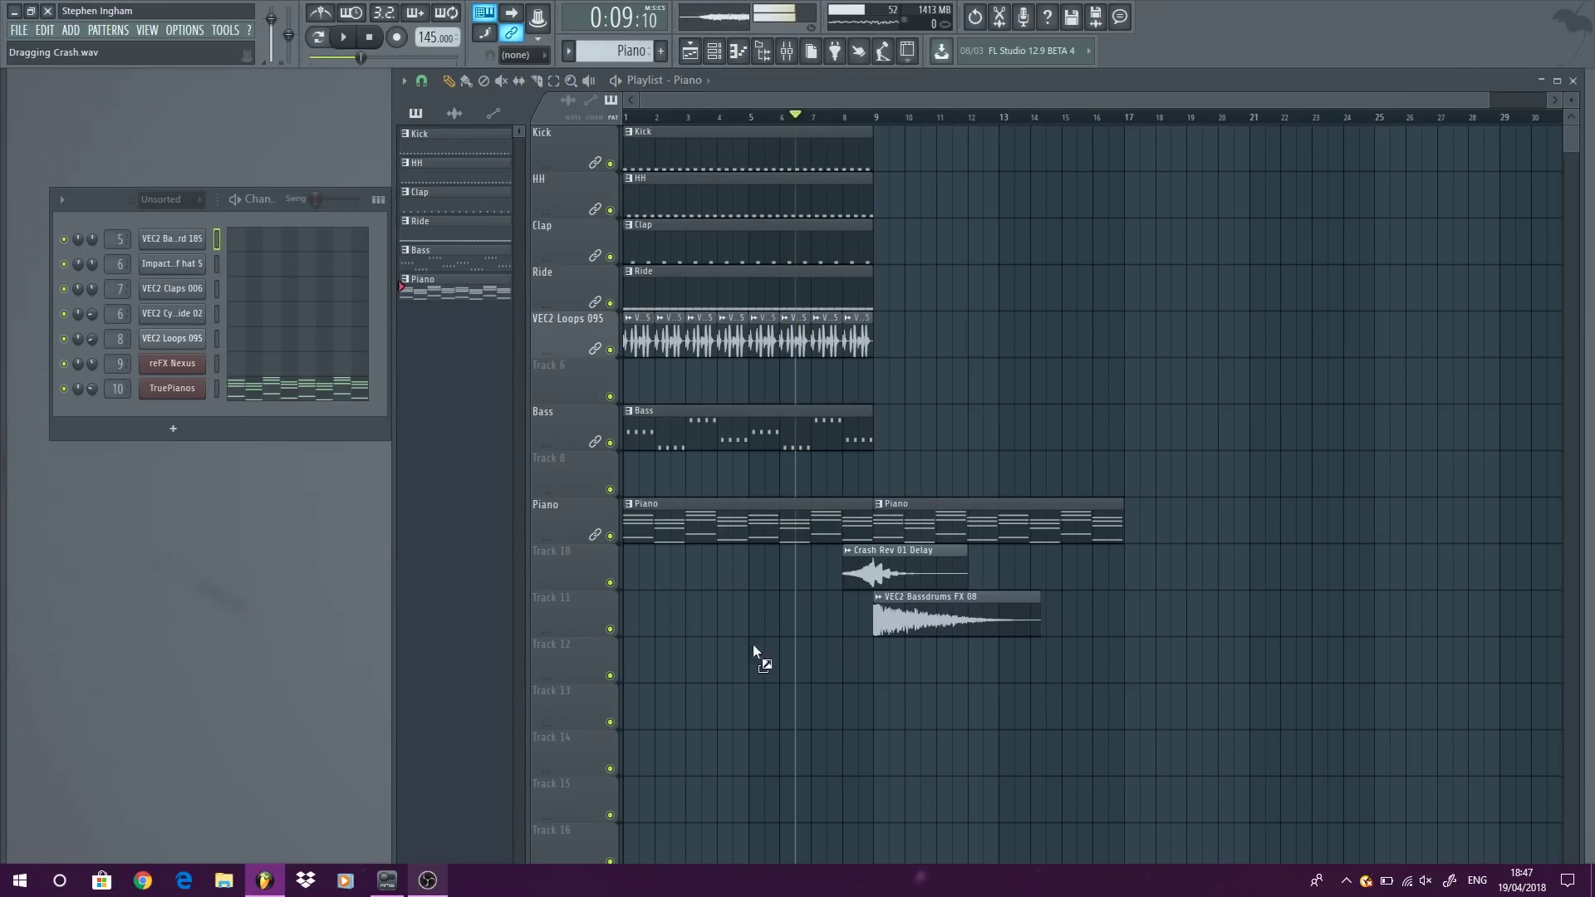
pyautogui.moveTo(625, 672); pyautogui.dragTo(646, 663)
pyautogui.doubleClick(661, 655)
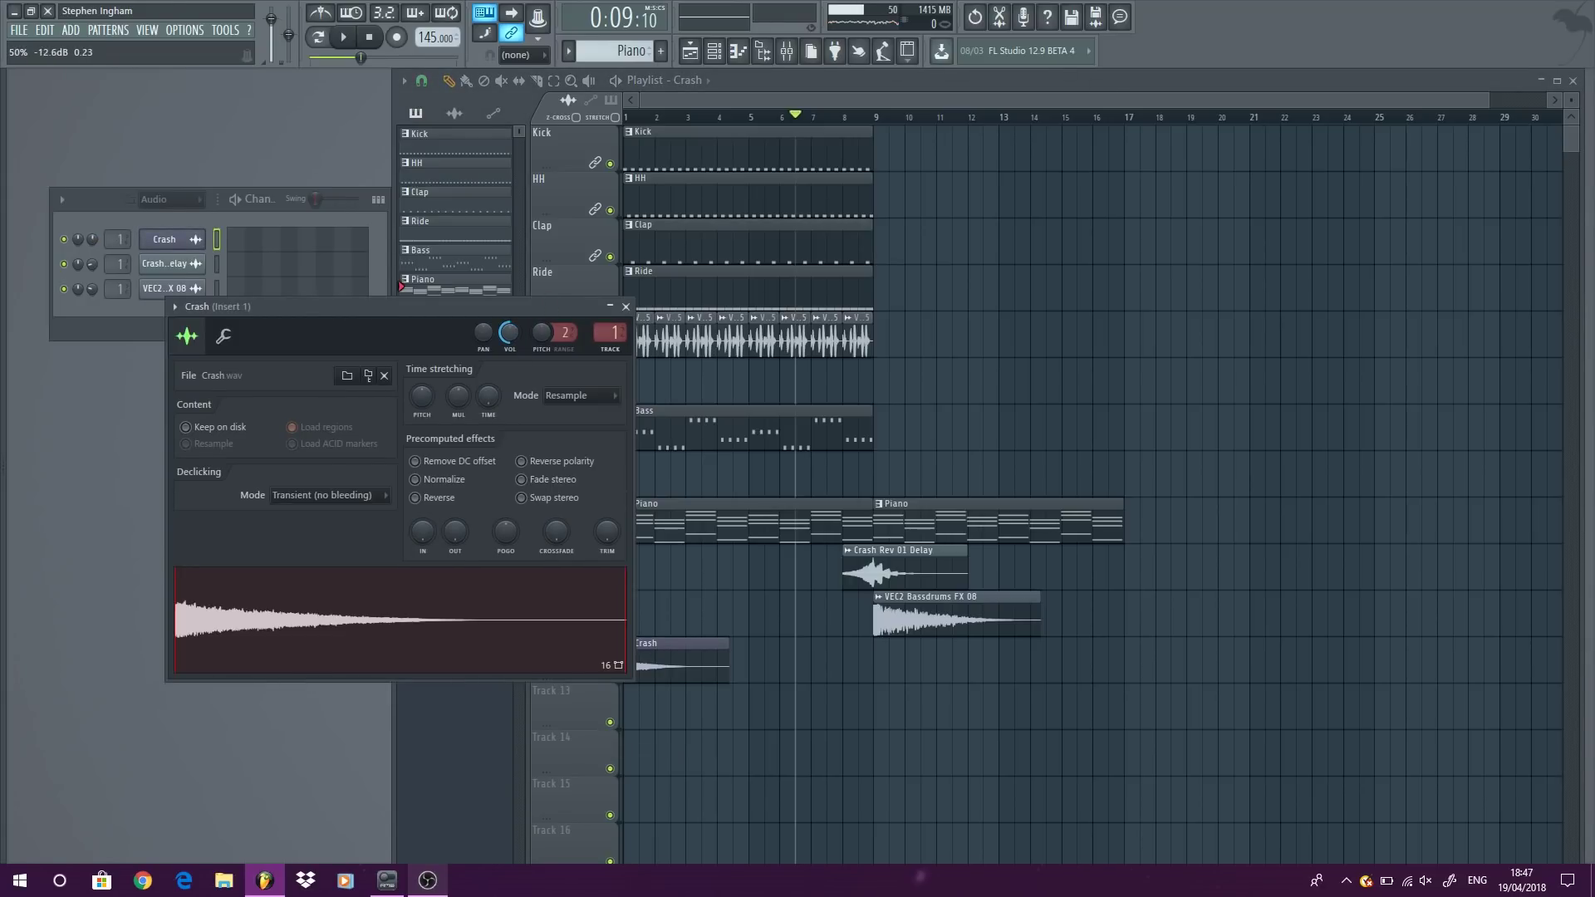
pyautogui.press('space')
pyautogui.click(626, 307)
pyautogui.click(883, 662)
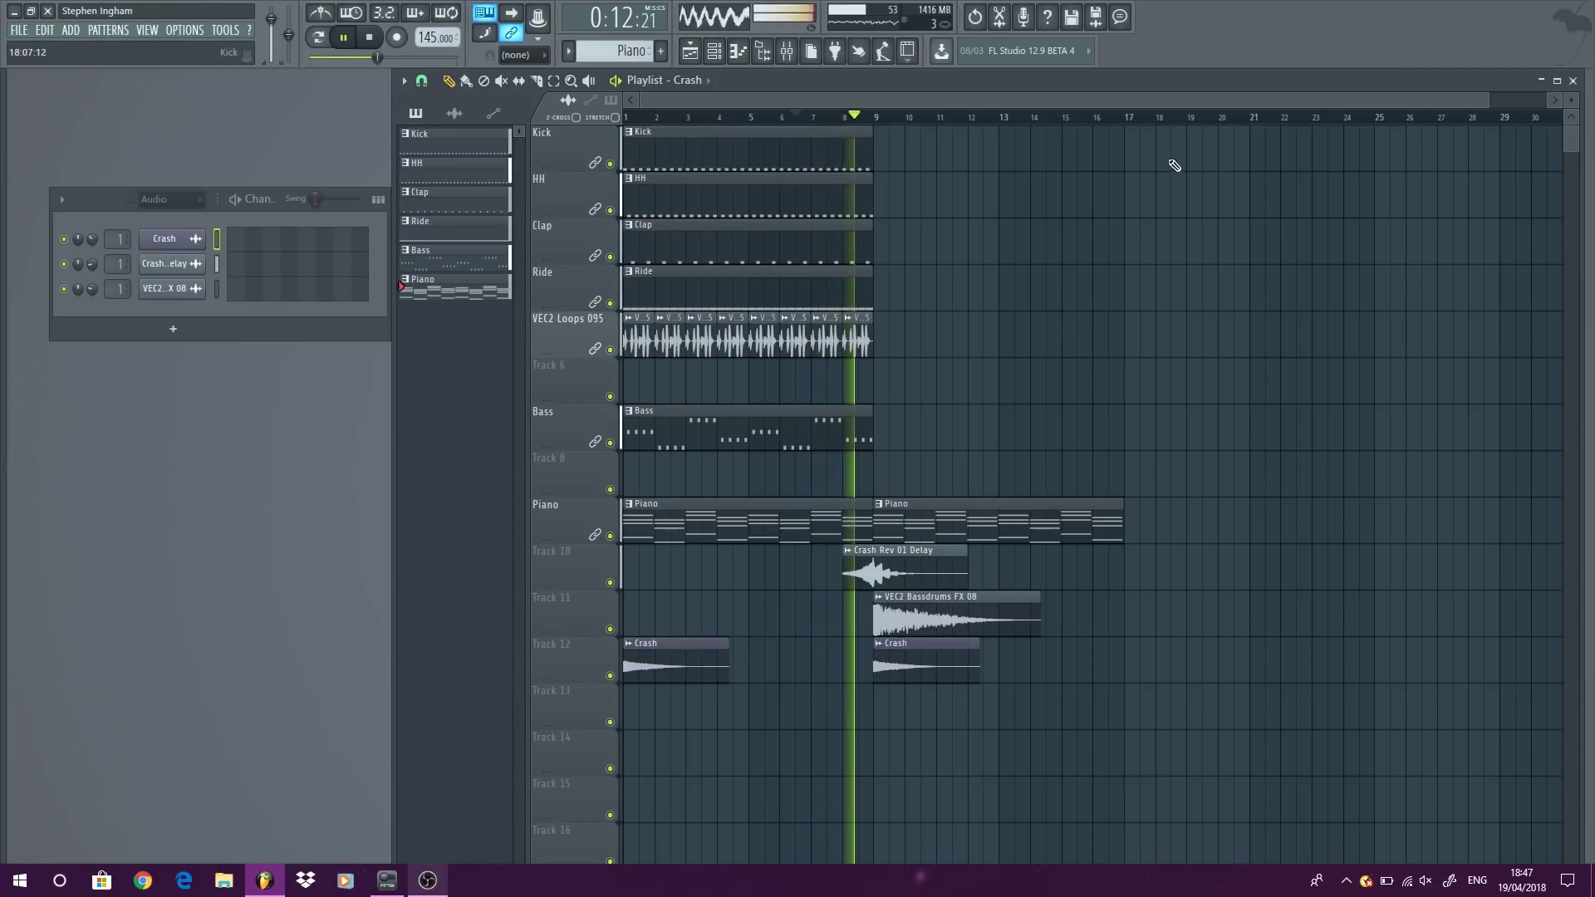
# Step: Maximize the playlist and duplicate the second section's Piano, Crash Rev 01 Delay, VEC2 Bassdrums FX 08 and Crash clips for the section at bar 17
pyautogui.doubleClick(1165, 83)
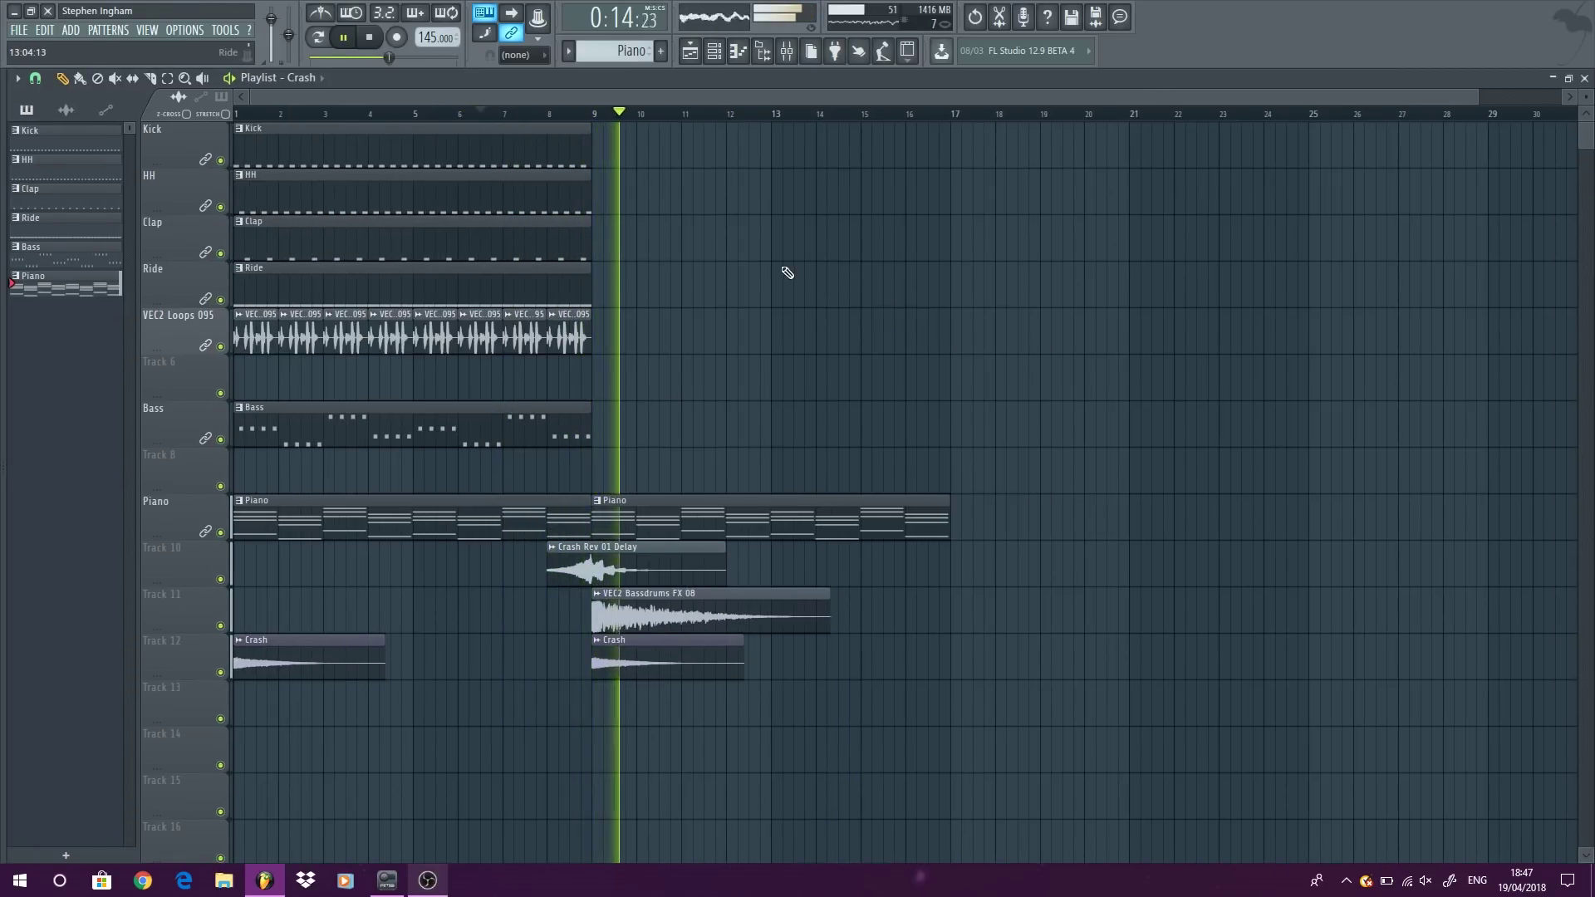
pyautogui.scroll(-2, 757, 228)
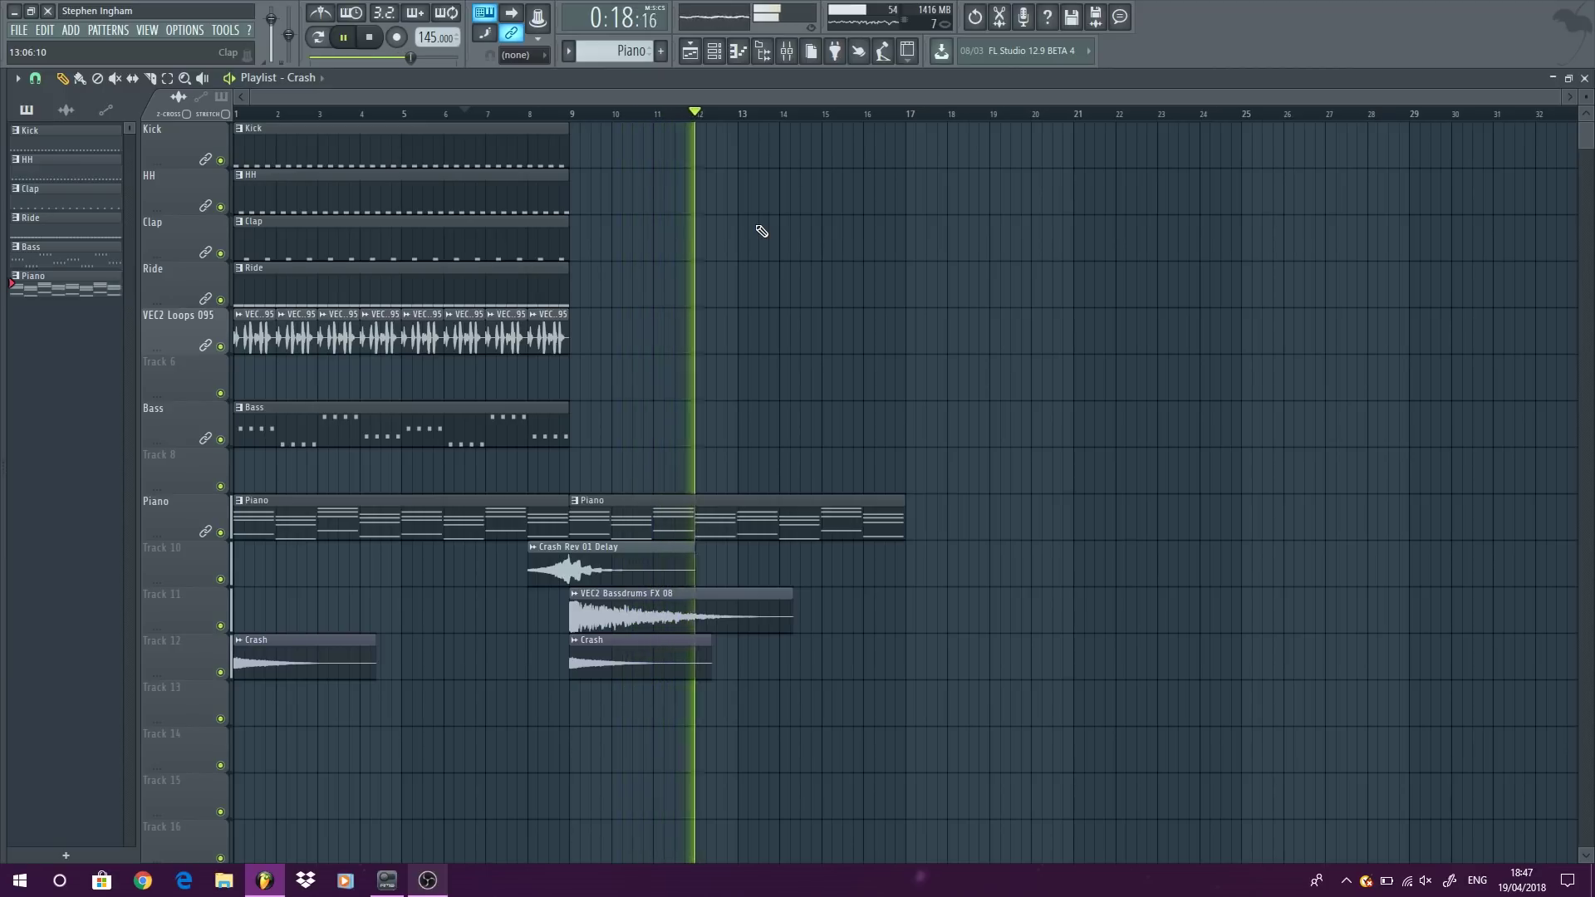
pyautogui.moveTo(936, 719); pyautogui.dragTo(969, 512)
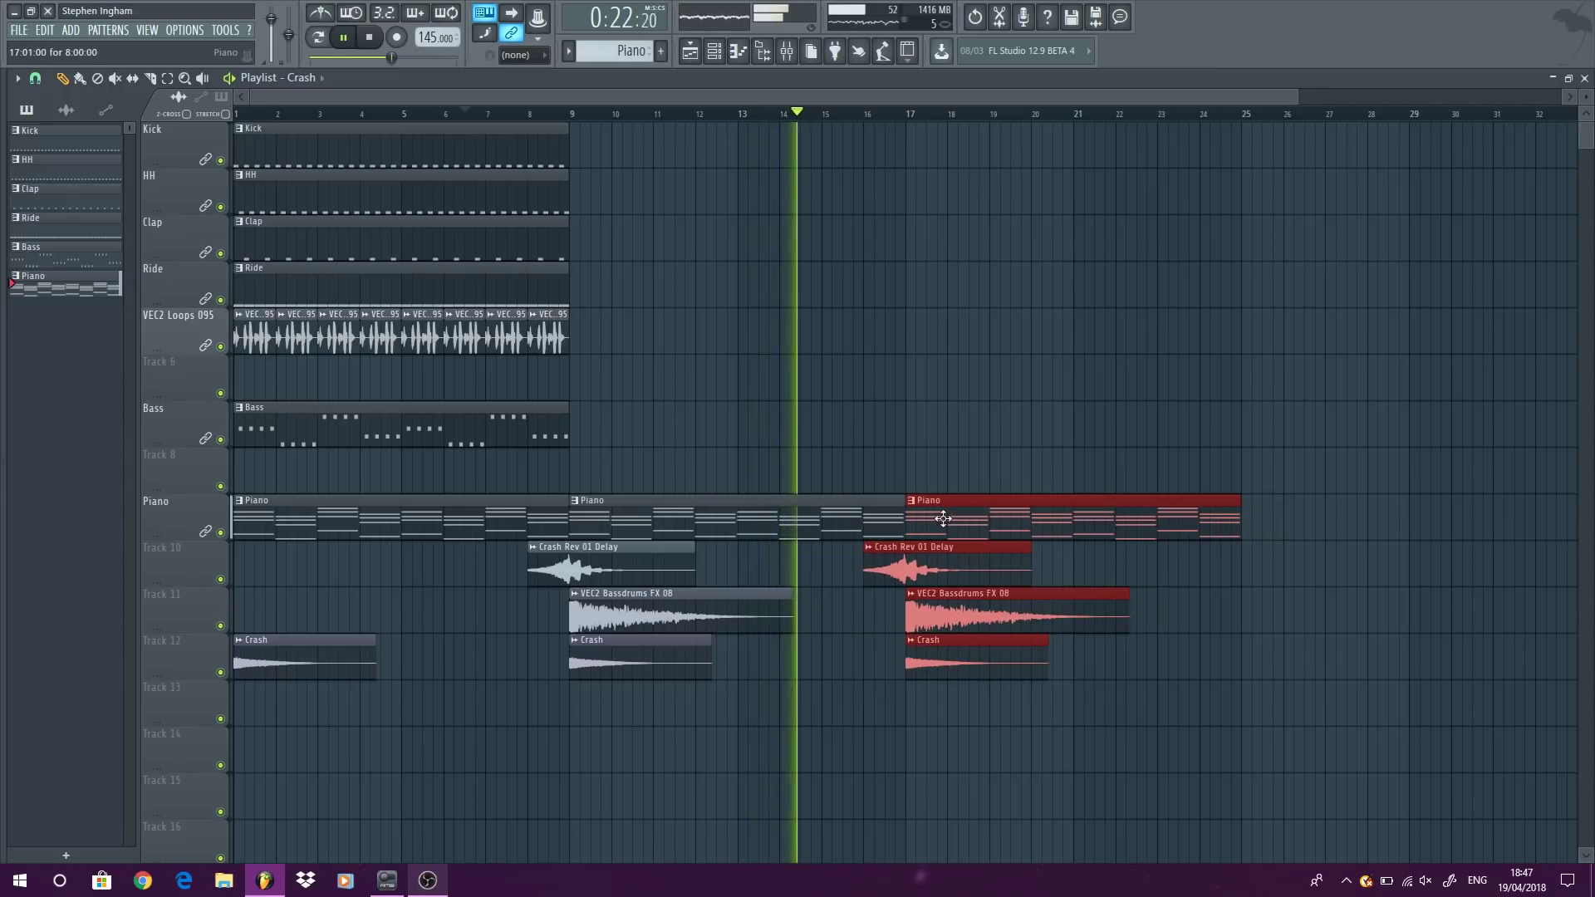
pyautogui.click(718, 364)
pyautogui.scroll(-2, 747, 340)
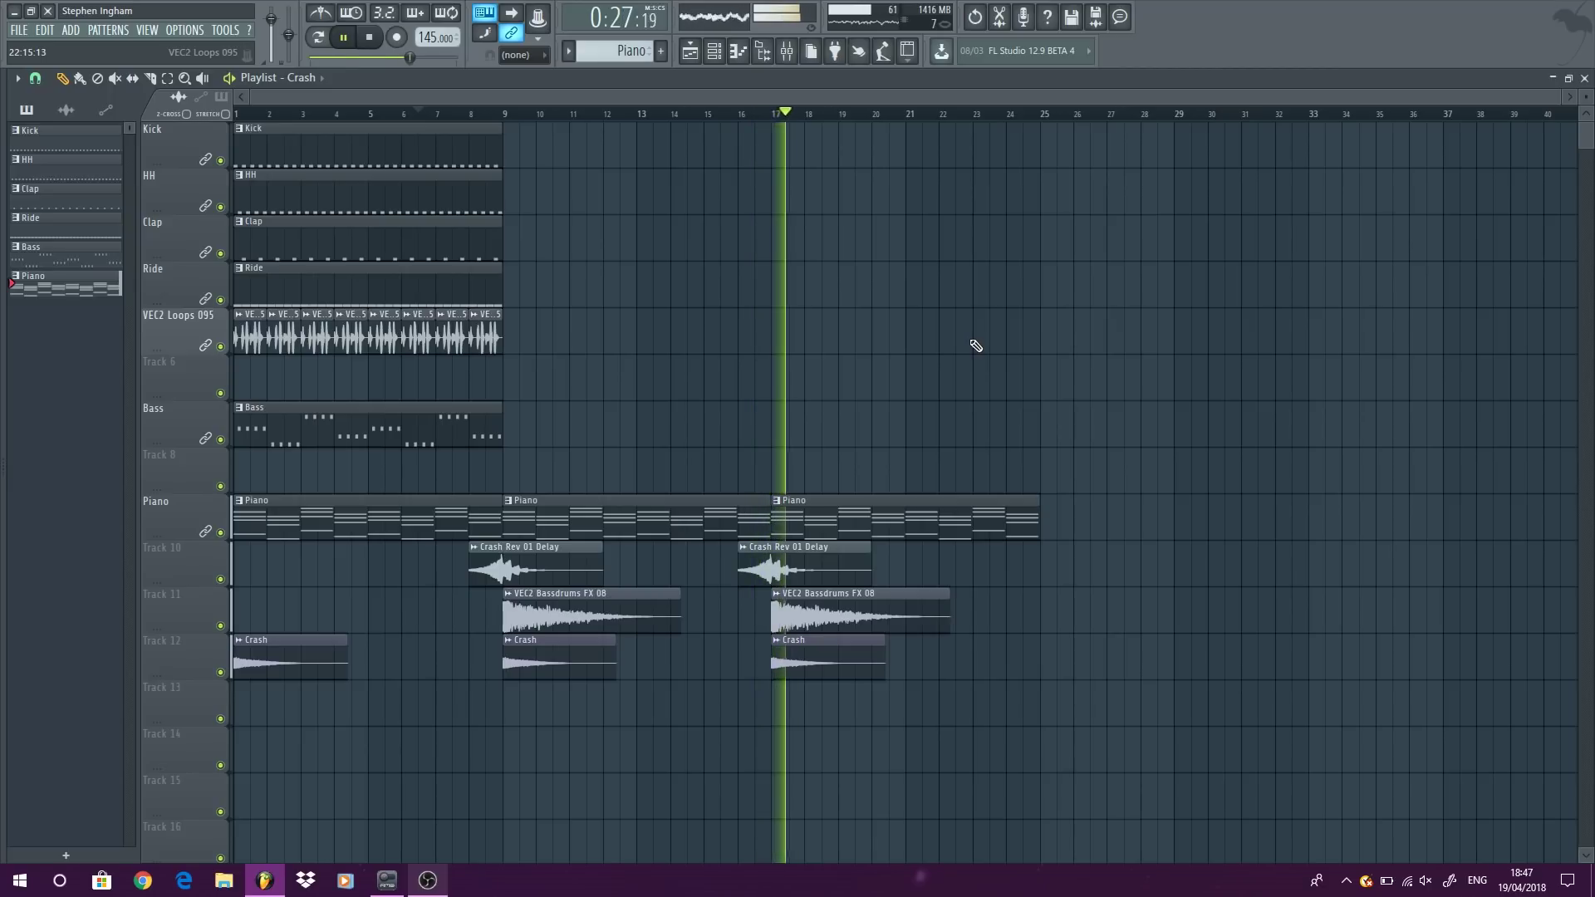
pyautogui.press('space')
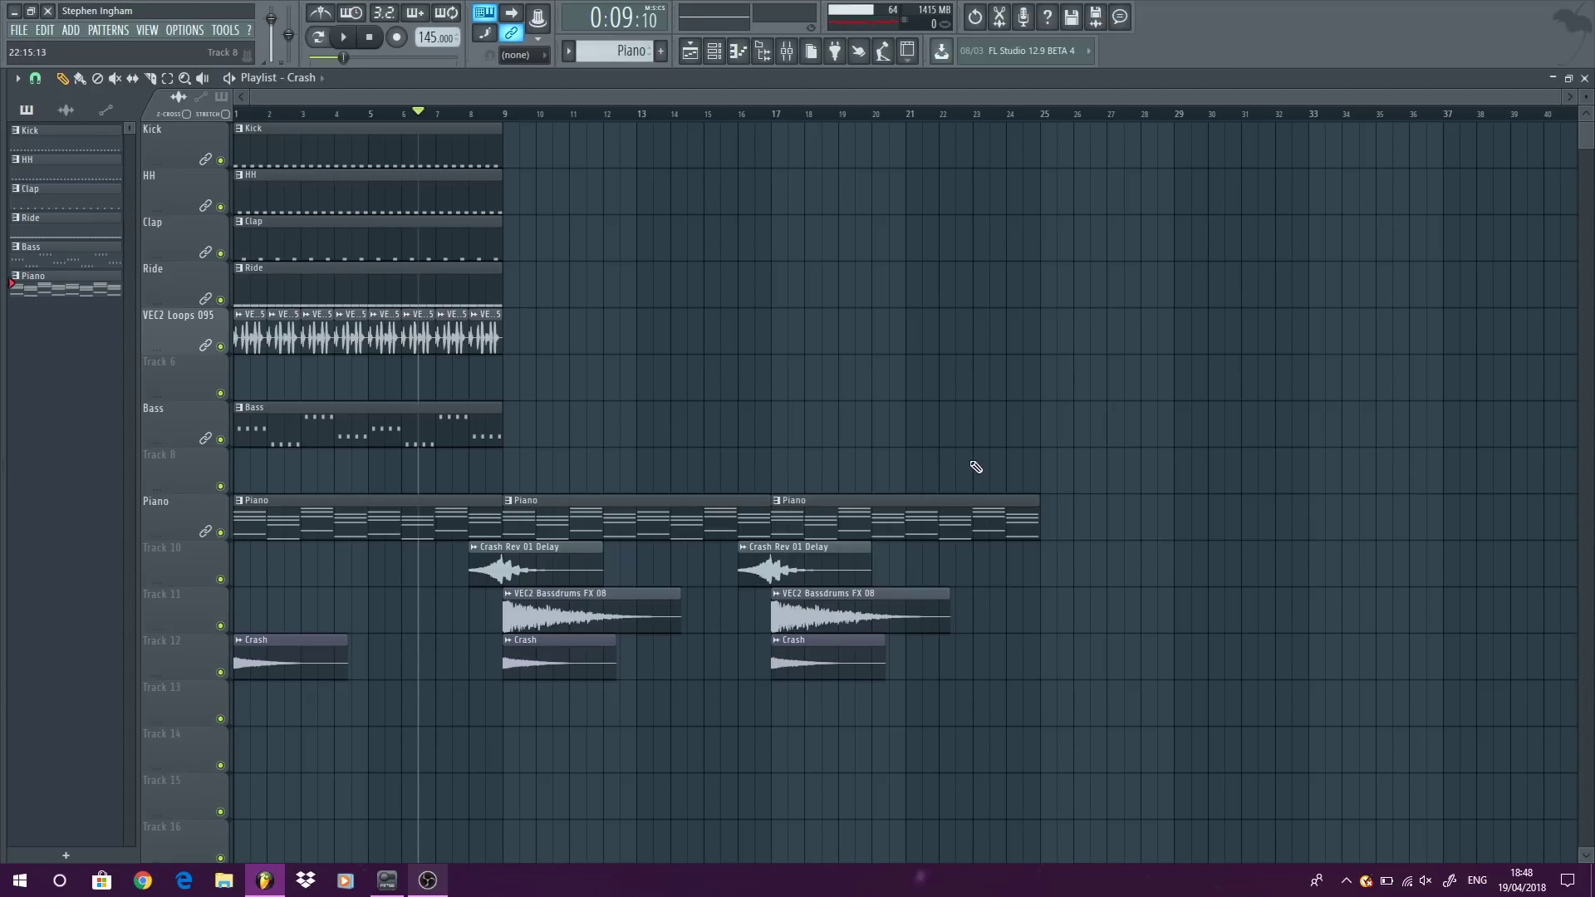
# Step: Copy the first section's Bass, HH, Clap, Ride and VEC2 Loops 095 clips to bar 17, leaving out the Kick
pyautogui.moveTo(283, 417); pyautogui.dragTo(821, 385)
pyautogui.moveTo(572, 354); pyautogui.dragTo(800, 170)
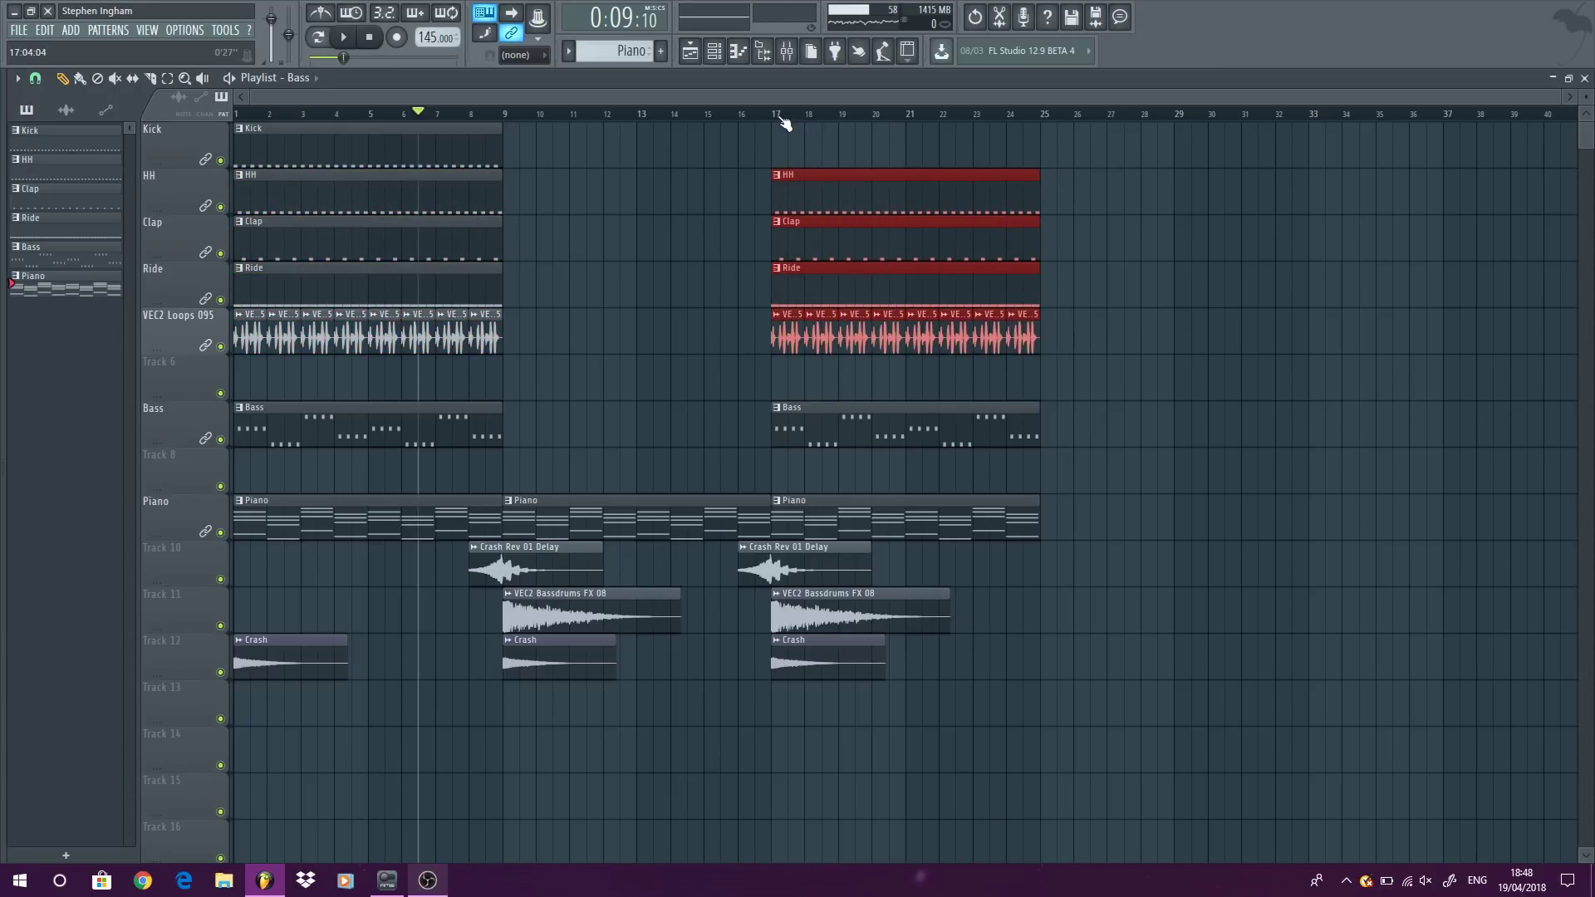
pyautogui.click(1123, 206)
pyautogui.click(1054, 199)
# Step: Mark bars 17 to 32 on the timeline and copy the full drum, loop, Bass and Piano clips to bar 33
pyautogui.moveTo(790, 120); pyautogui.dragTo(1306, 133)
pyautogui.rightClick(1186, 212)
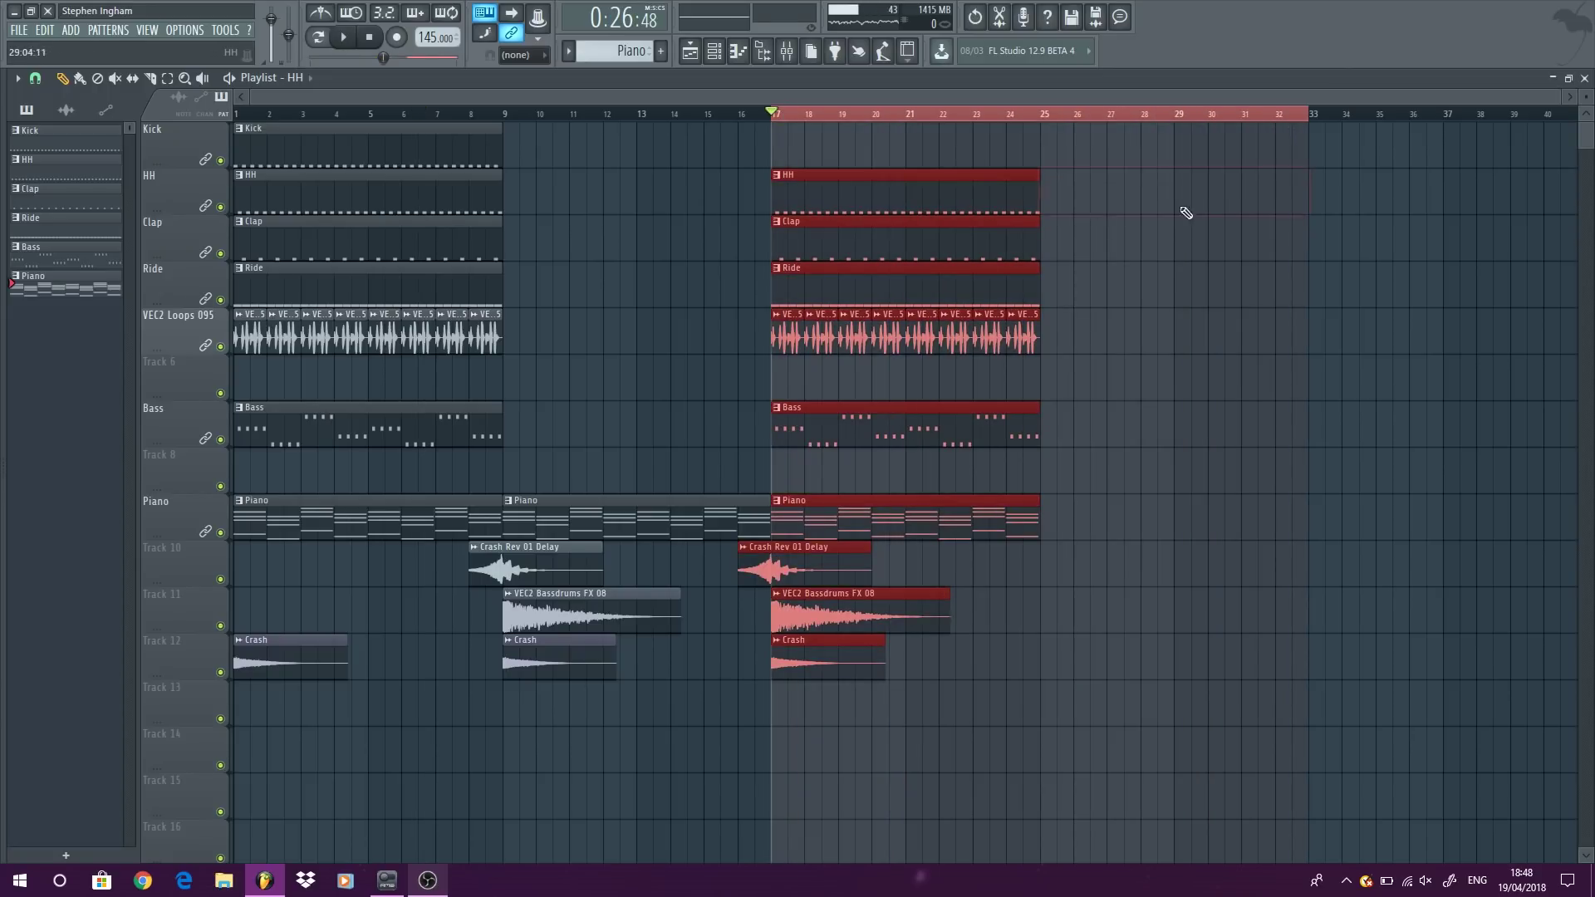
pyautogui.moveTo(575, 449); pyautogui.dragTo(1340, 146)
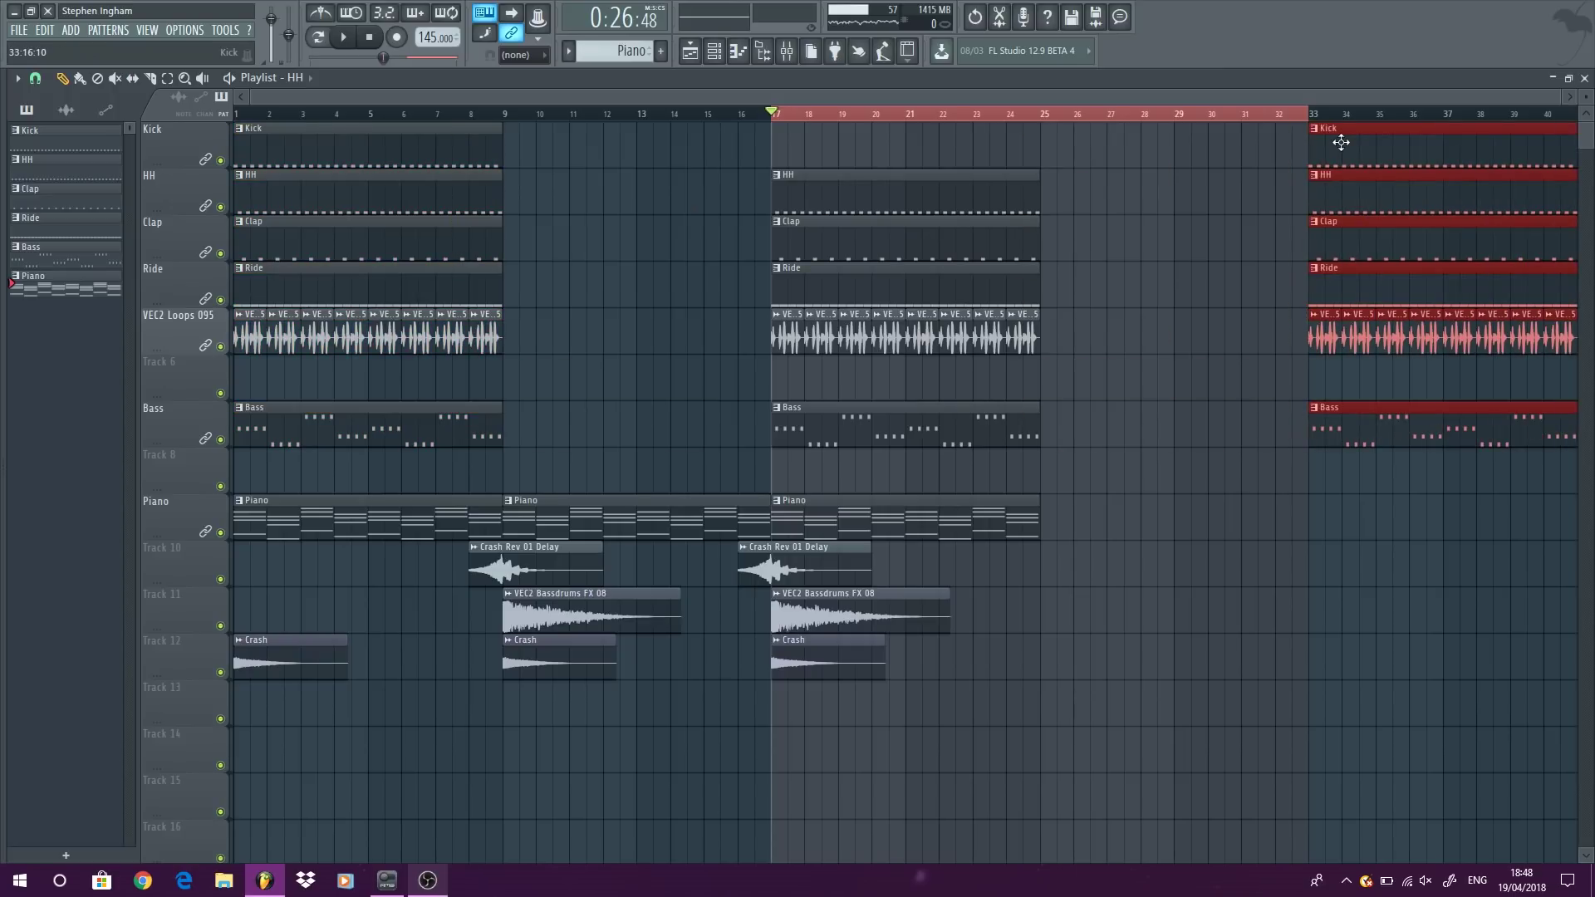
pyautogui.moveTo(1054, 515); pyautogui.dragTo(1346, 470)
# Step: Duplicate the Crash Rev 01 Delay clip to bar 24 and the VEC2 Bassdrums FX 08 and Crash clips to bar 25
pyautogui.scroll(-1, 1052, 549)
pyautogui.scroll(-1, 1052, 550)
pyautogui.moveTo(909, 677); pyautogui.dragTo(911, 544)
pyautogui.click(948, 452)
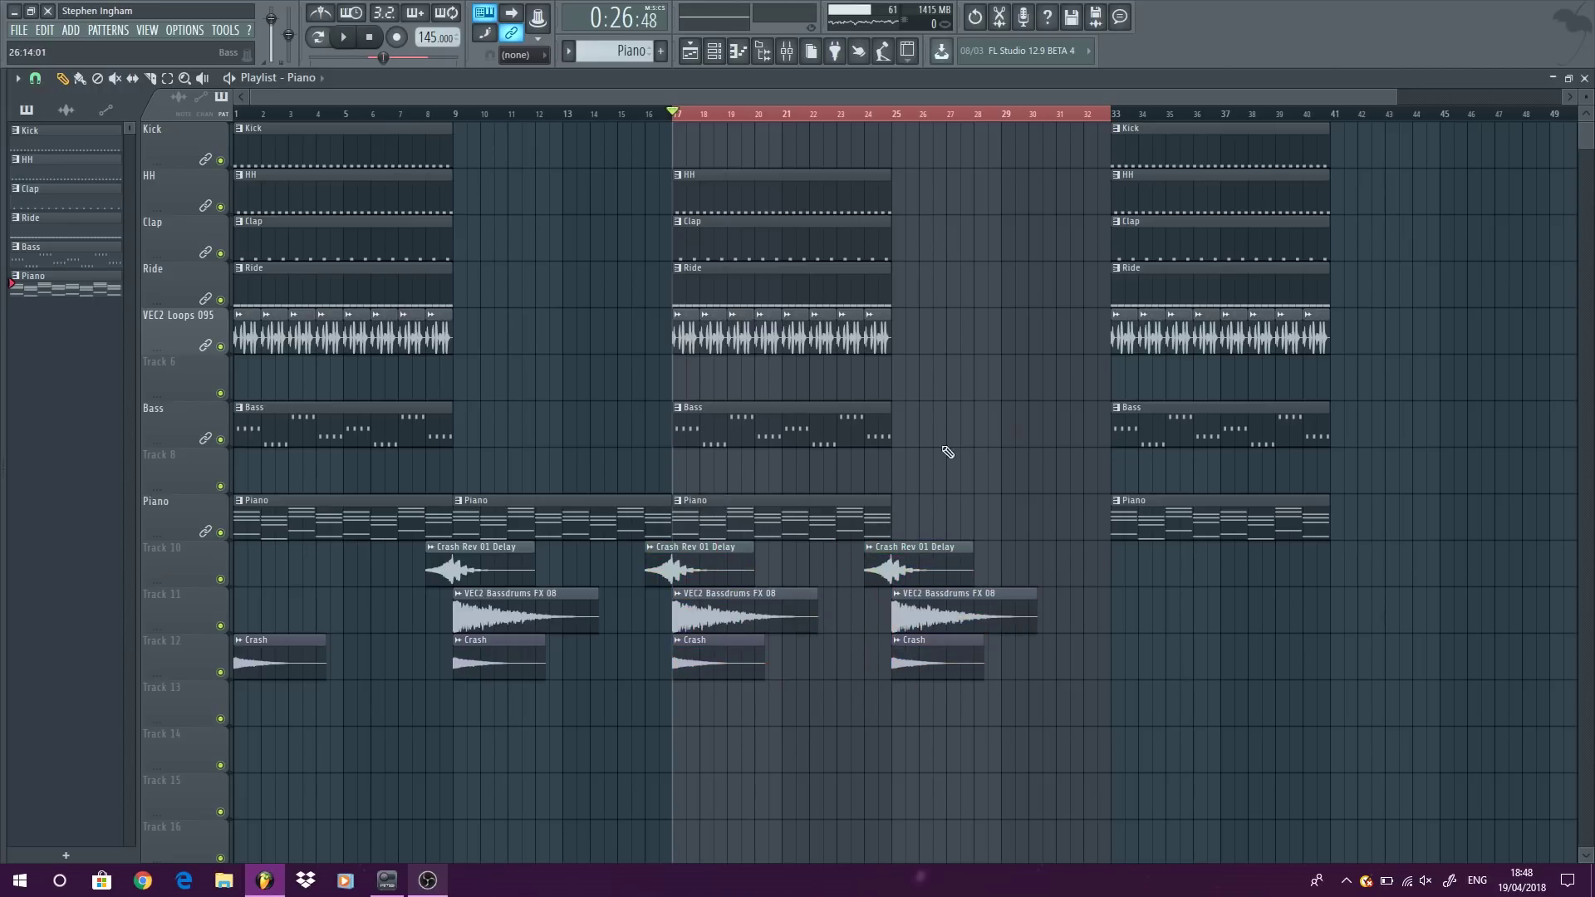
# Step: Add Riser 8 Bars 07 on track 13 at bars 17 and 25, with a fade-in and routed to mixer track 1
pyautogui.click(4, 439)
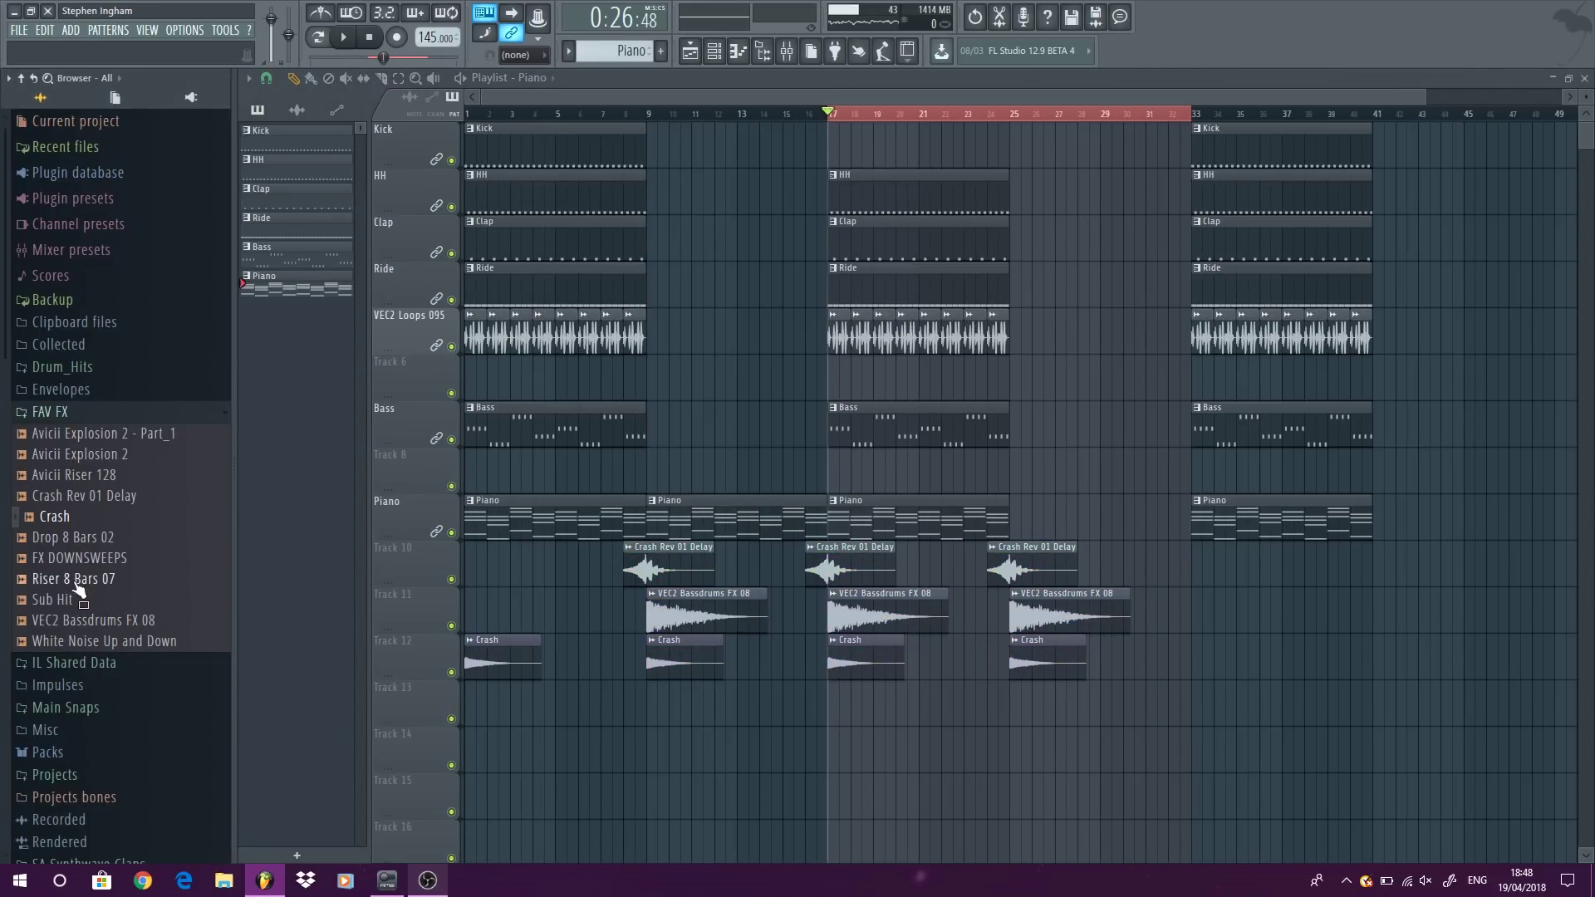
pyautogui.moveTo(74, 589); pyautogui.dragTo(980, 696)
pyautogui.doubleClick(981, 697)
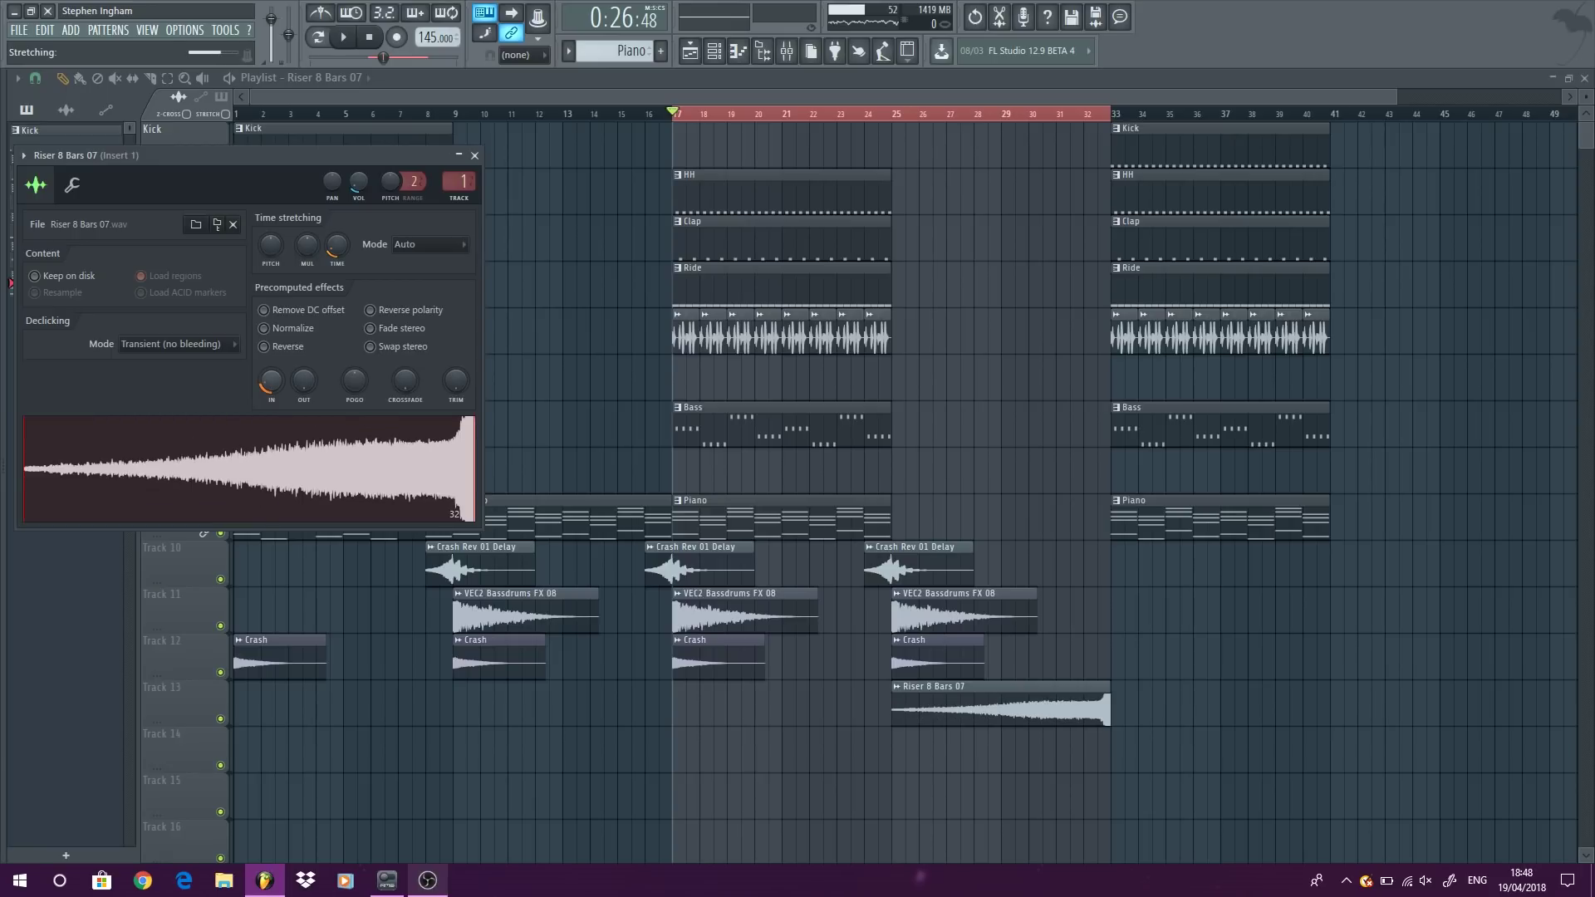
pyautogui.click(898, 663)
pyautogui.moveTo(1000, 712); pyautogui.dragTo(776, 726)
# Step: Add Drop 8 Bars 02 on track 14 at bars 17 and 25, with a fade-out and routed to mixer track 1
pyautogui.moveTo(10, 559)
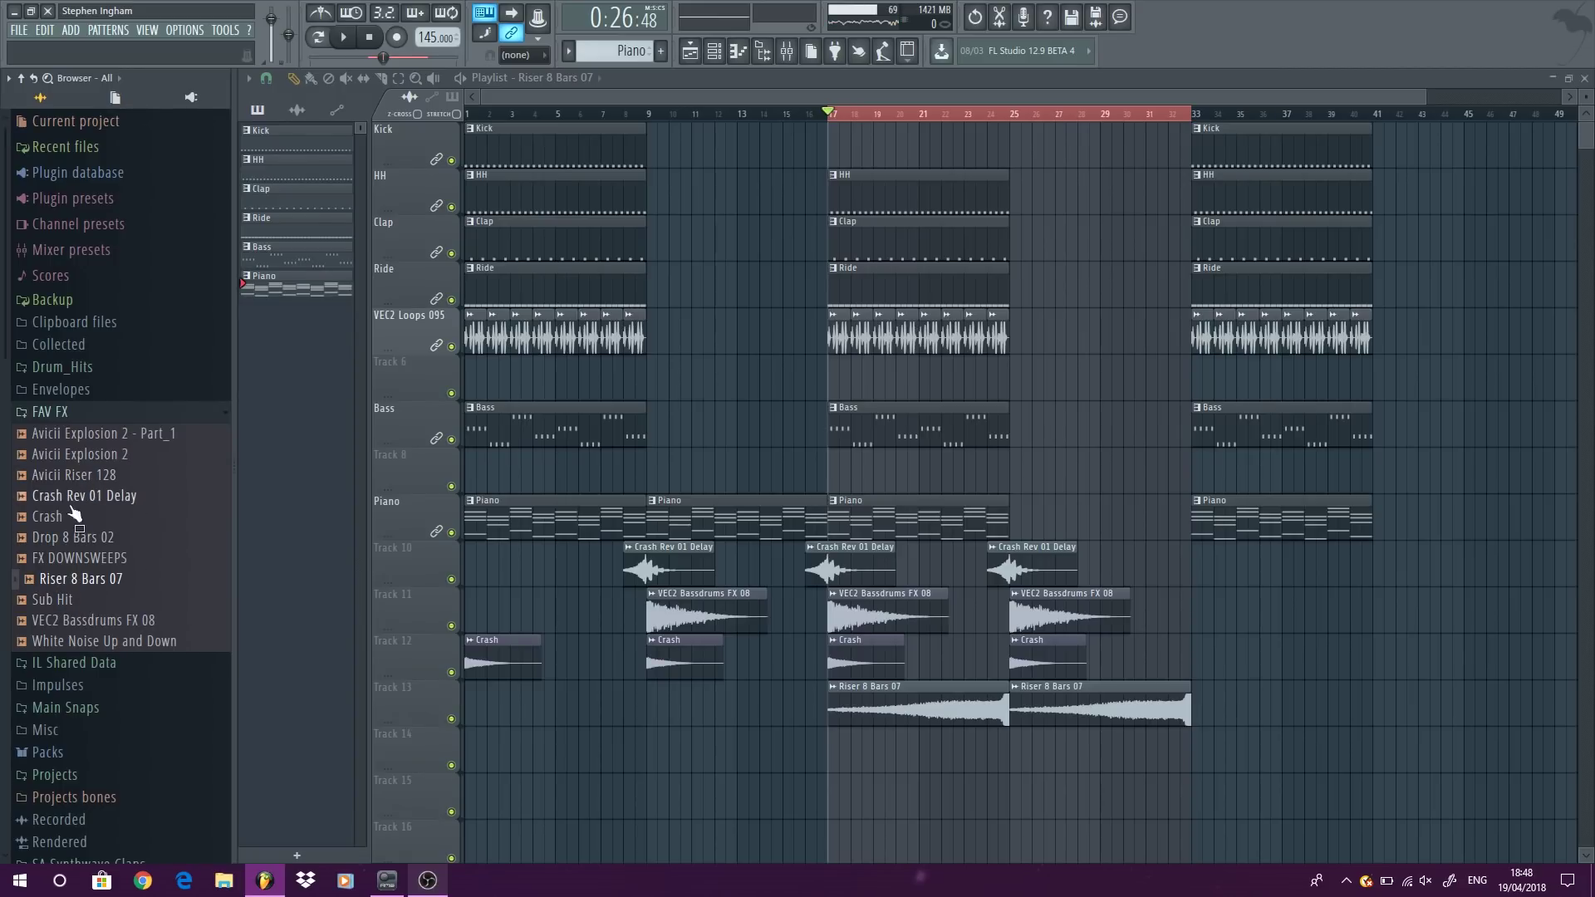
pyautogui.moveTo(58, 539); pyautogui.dragTo(942, 740)
pyautogui.doubleClick(942, 740)
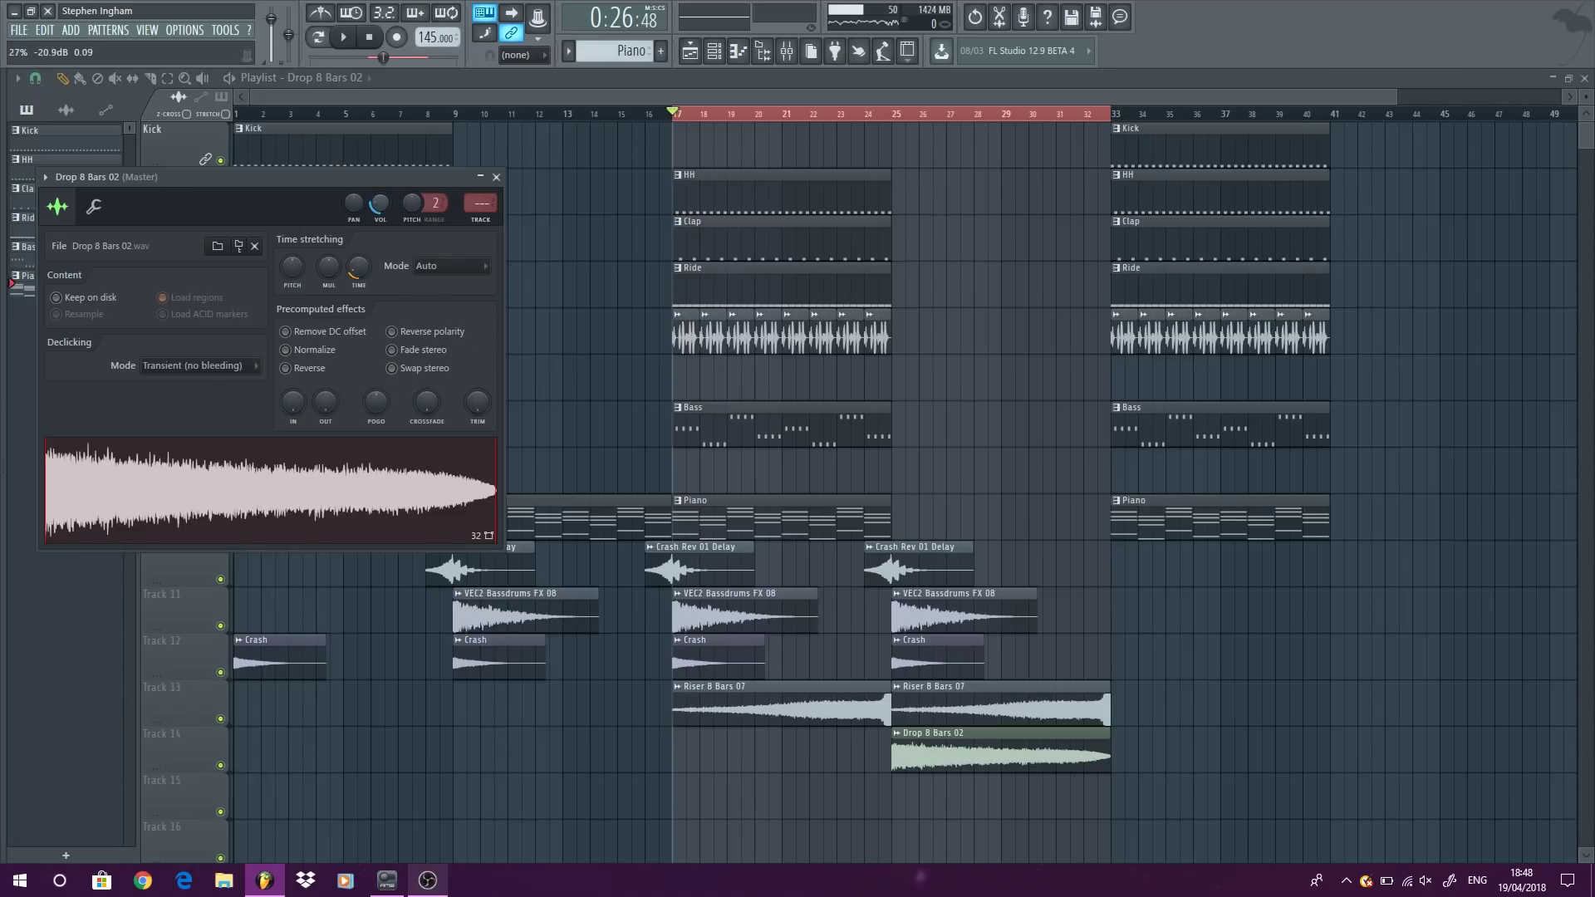
pyautogui.moveTo(486, 203); pyautogui.dragTo(486, 199)
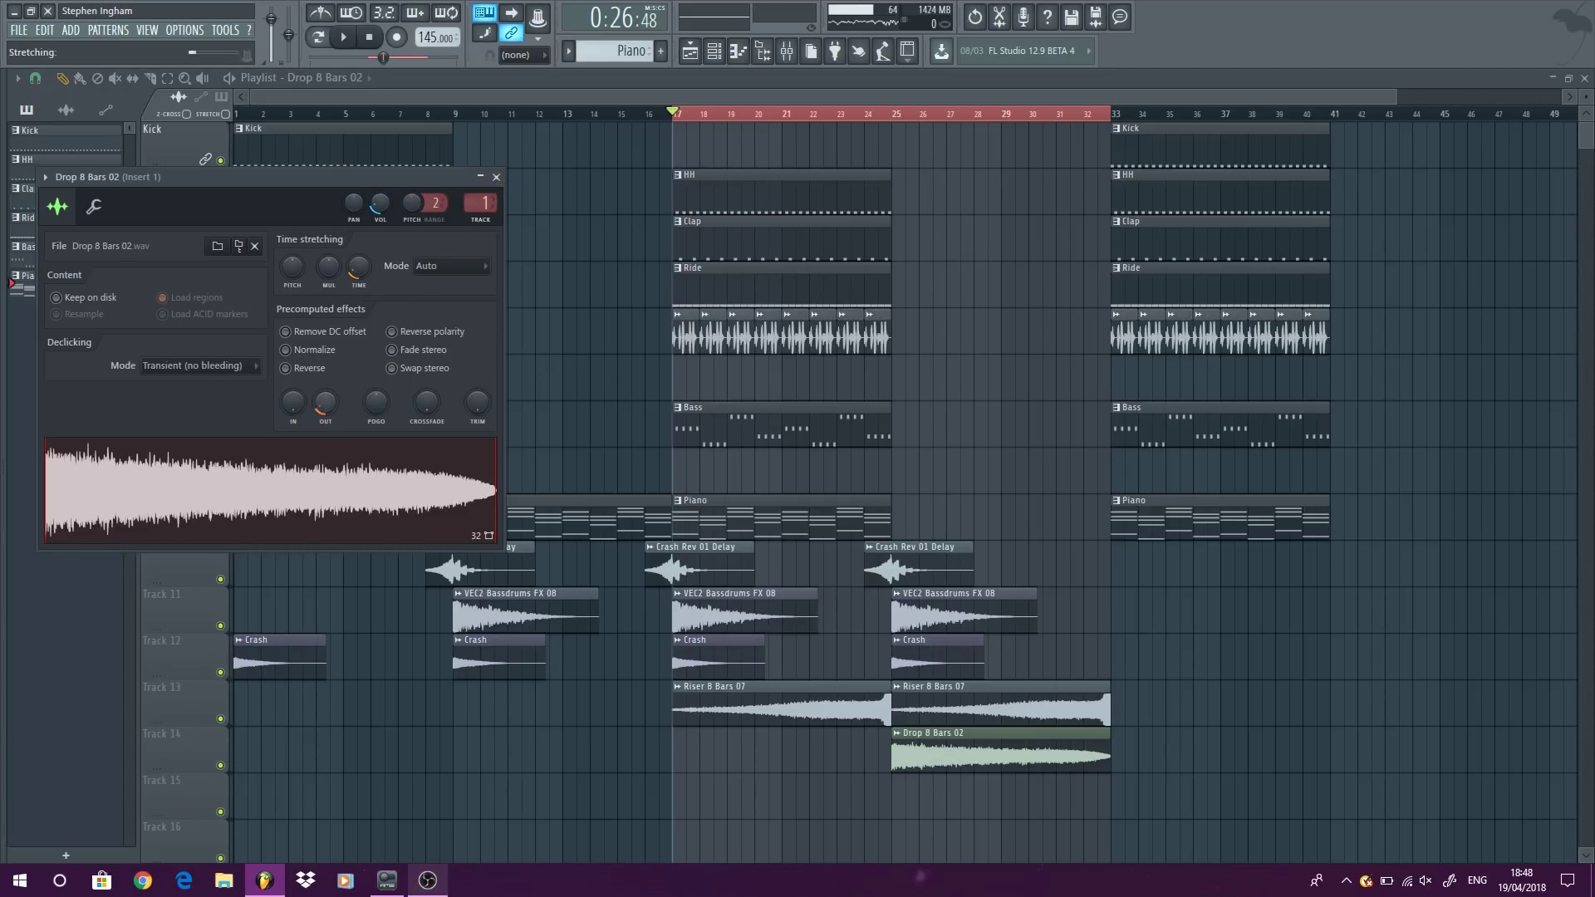
pyautogui.click(393, 368)
pyautogui.click(497, 177)
pyautogui.scroll(-3, 1093, 359)
pyautogui.moveTo(945, 660); pyautogui.dragTo(721, 673)
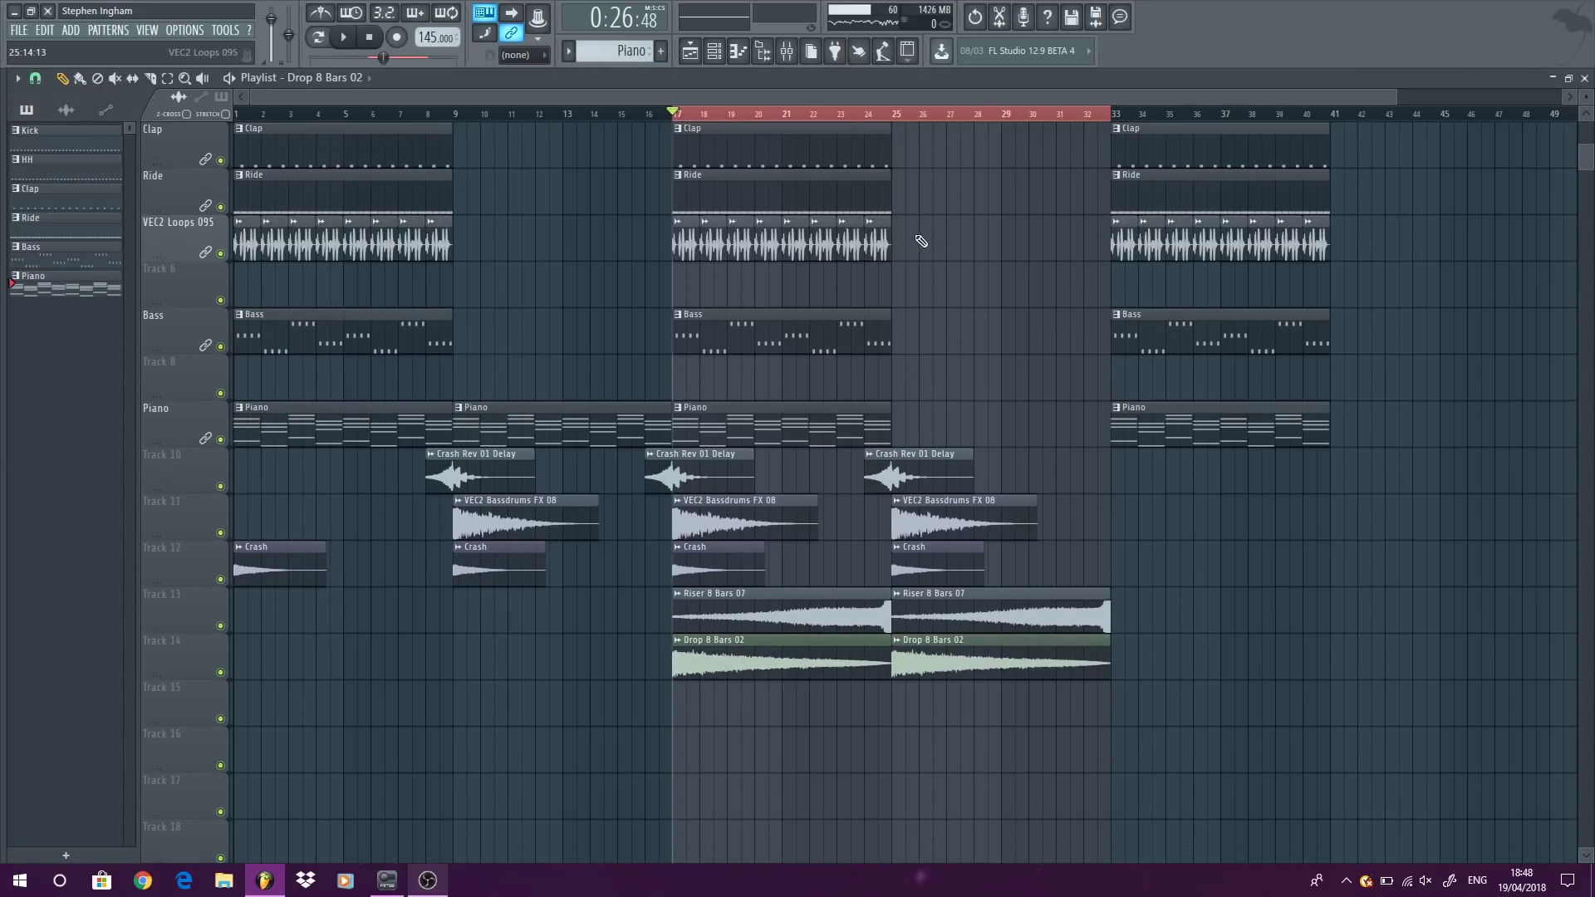
# Step: Play the arrangement from bar 17 and delete the Piano clip spanning bars 17 to 24
pyautogui.scroll(3, 947, 258)
pyautogui.press('space')
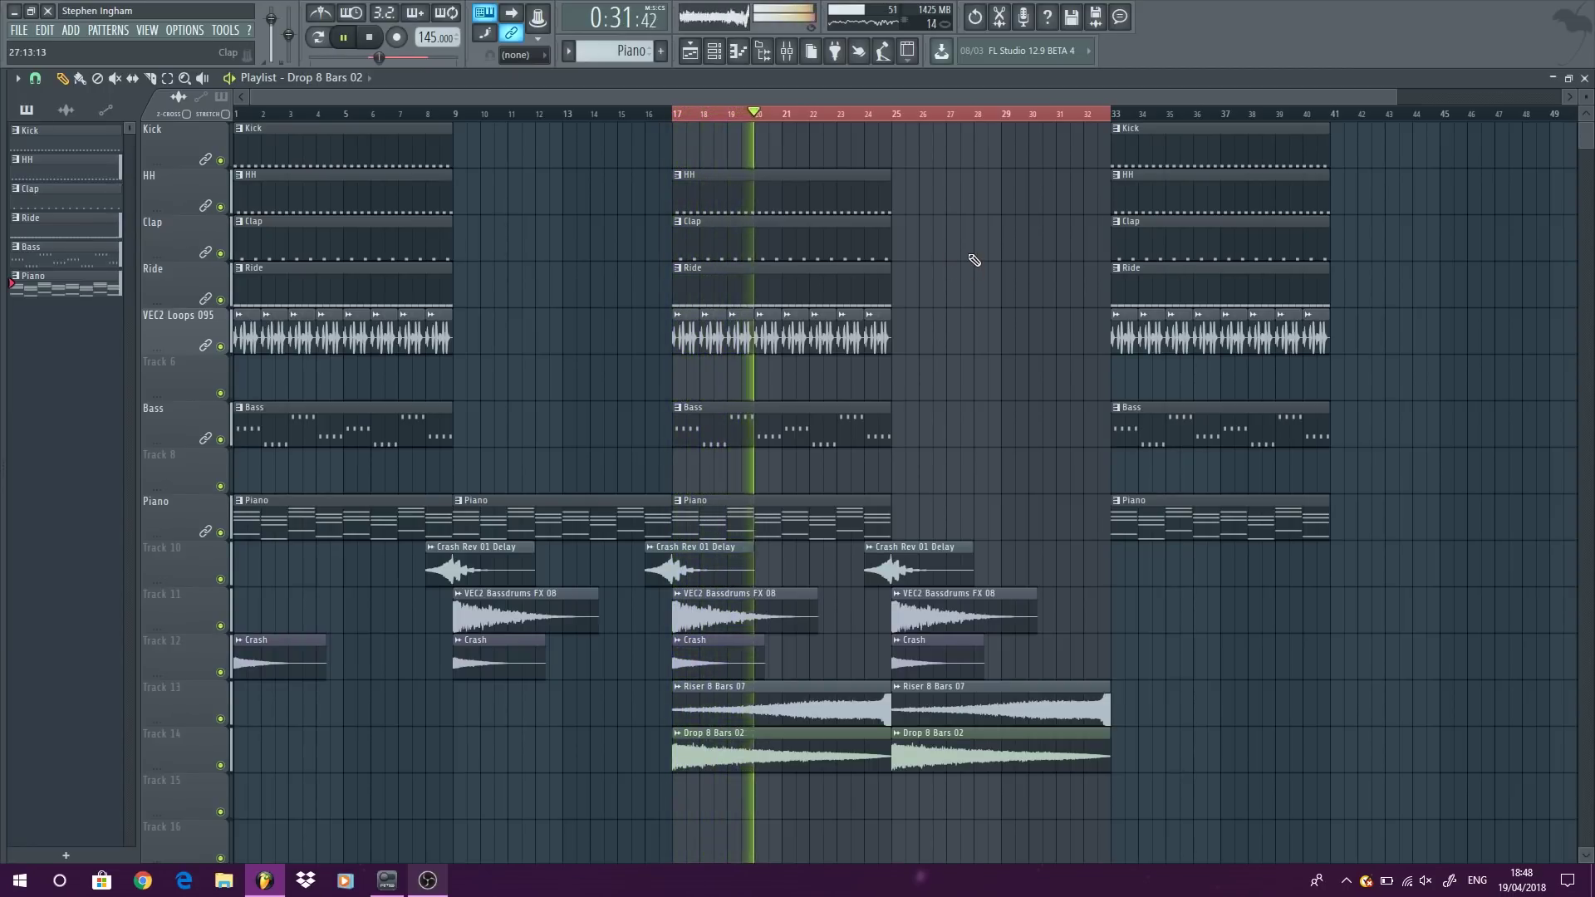
pyautogui.rightClick(829, 524)
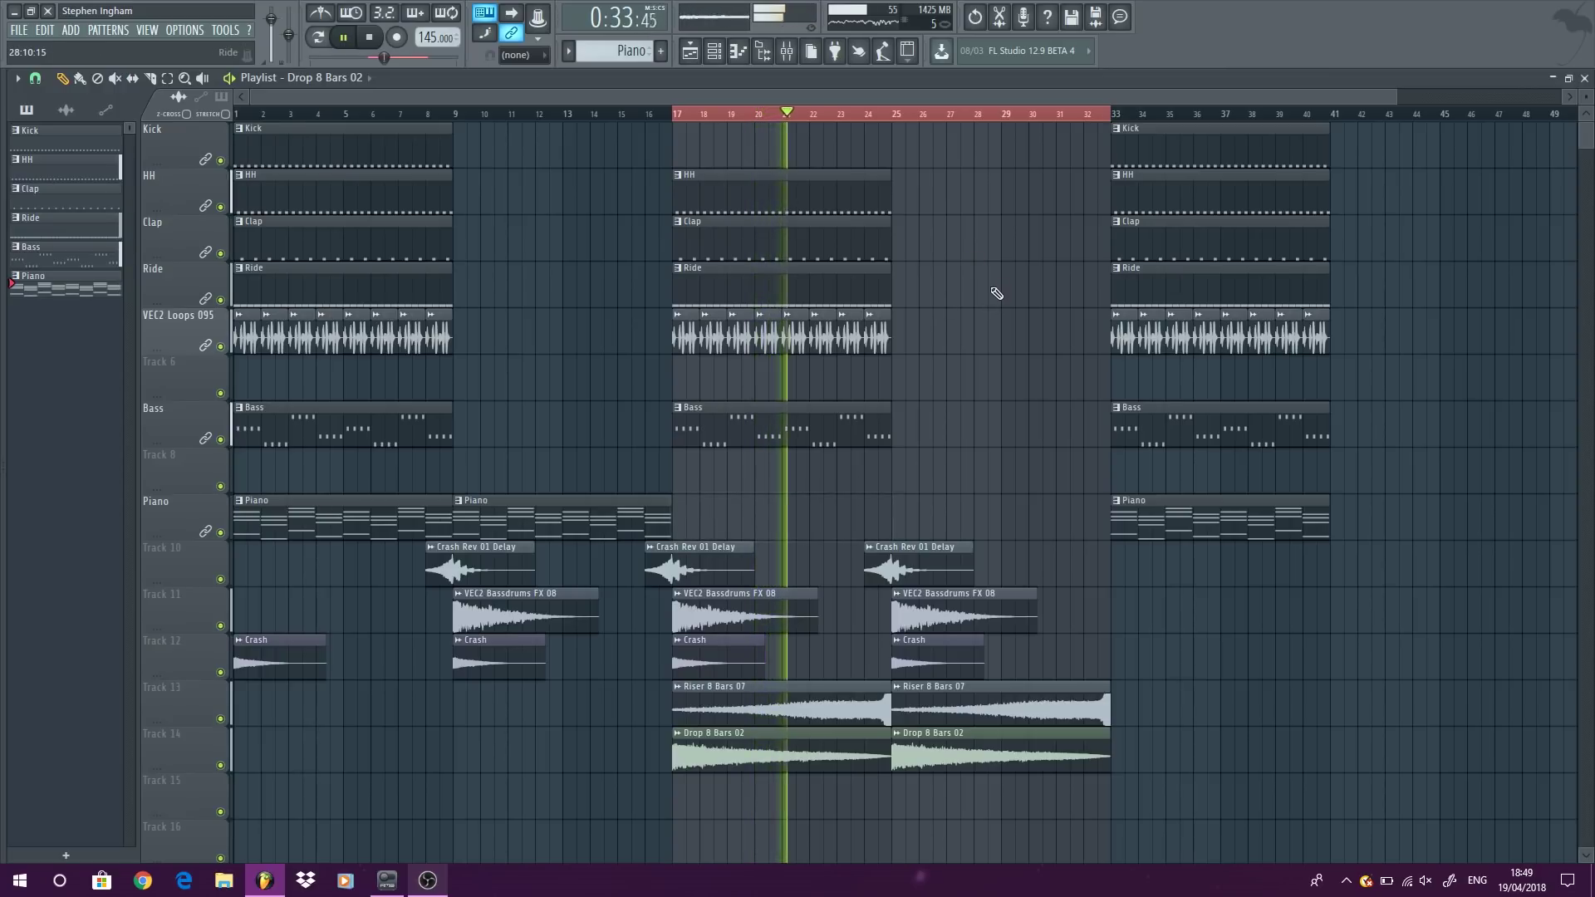
pyautogui.press('space')
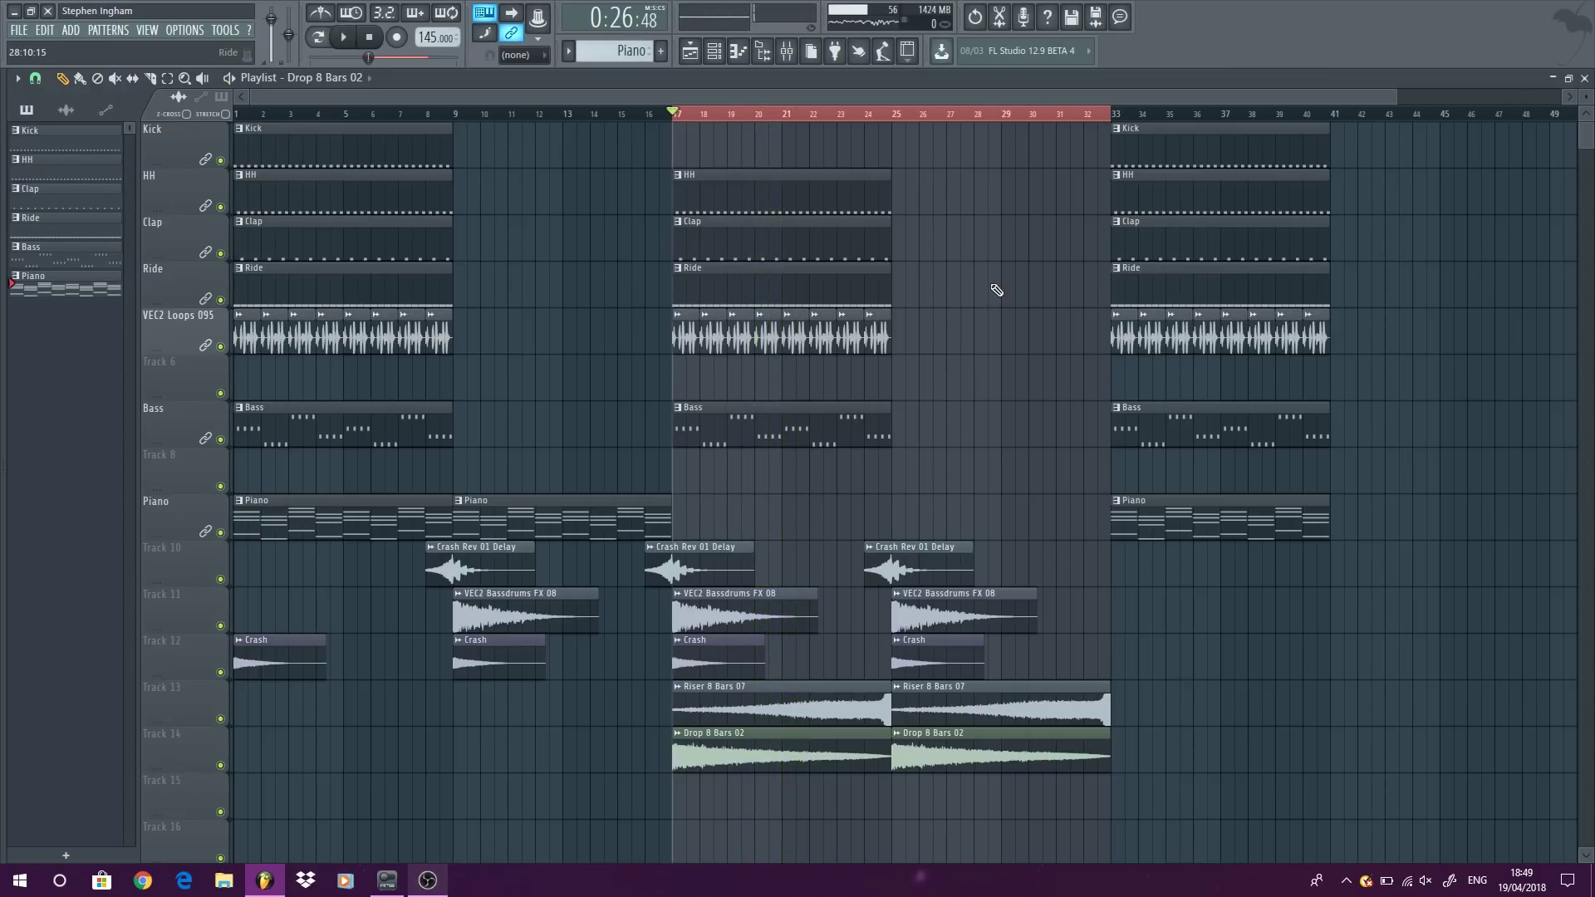
# Step: Create a new pattern named Snare Fill and place it on track 15 at bar 17
pyautogui.press('F4')
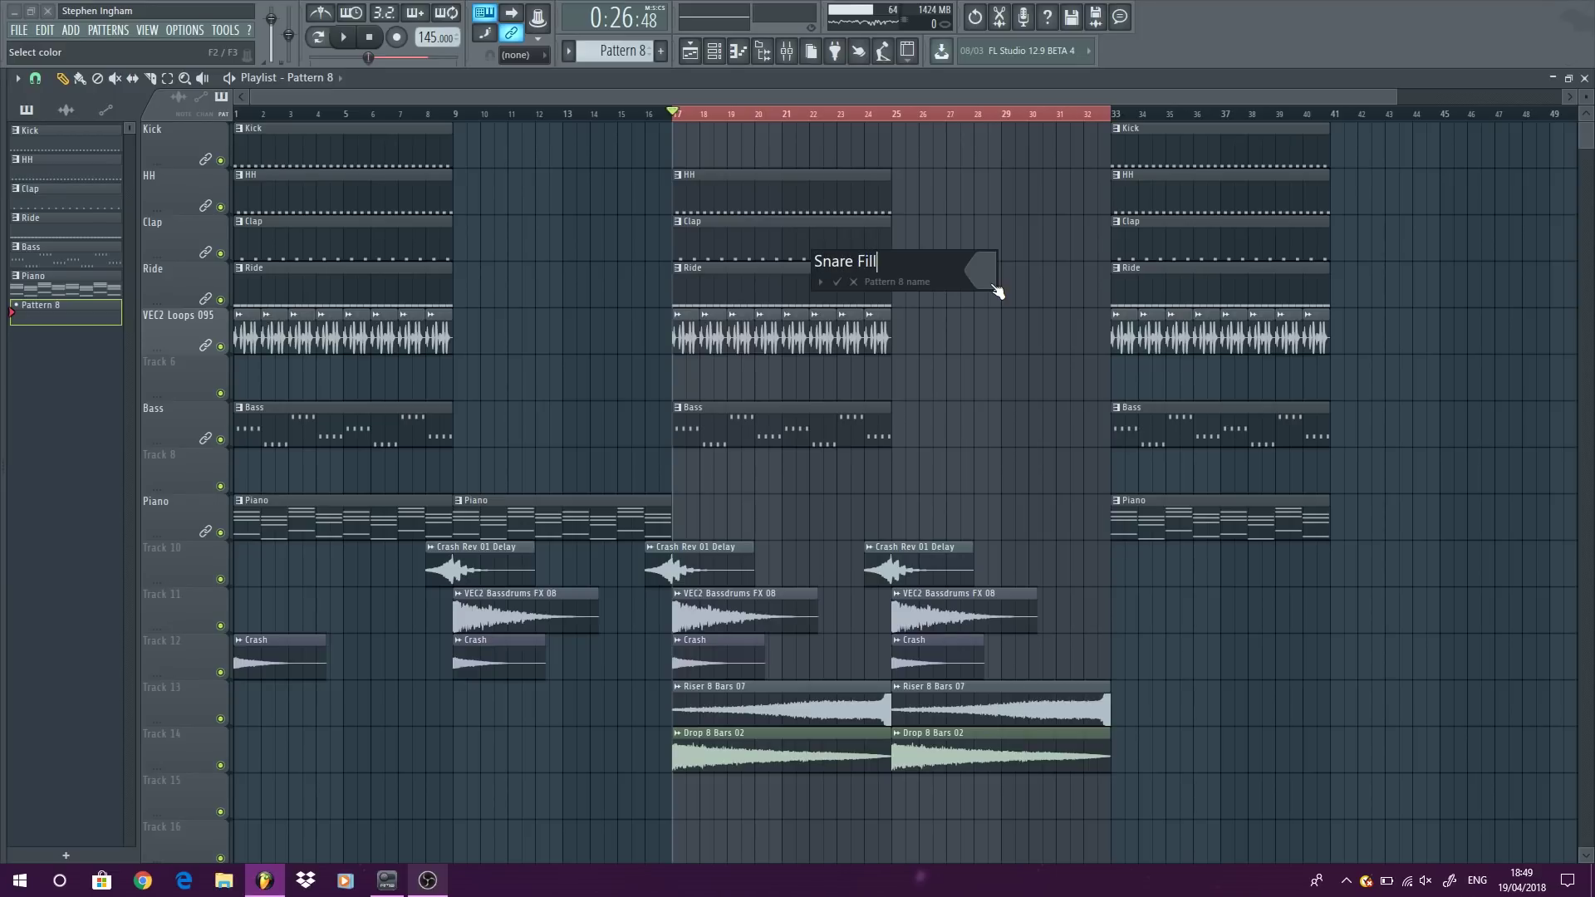
pyautogui.write('Snare Fill')
pyautogui.press('Return')
pyautogui.scroll(-3, 719, 651)
pyautogui.click(680, 659)
# Step: Add a Sampler channel, load VEC2 Snares 015.wav from the VEC2 Snares folder, and route it to mixer track 1
pyautogui.doubleClick(650, 84)
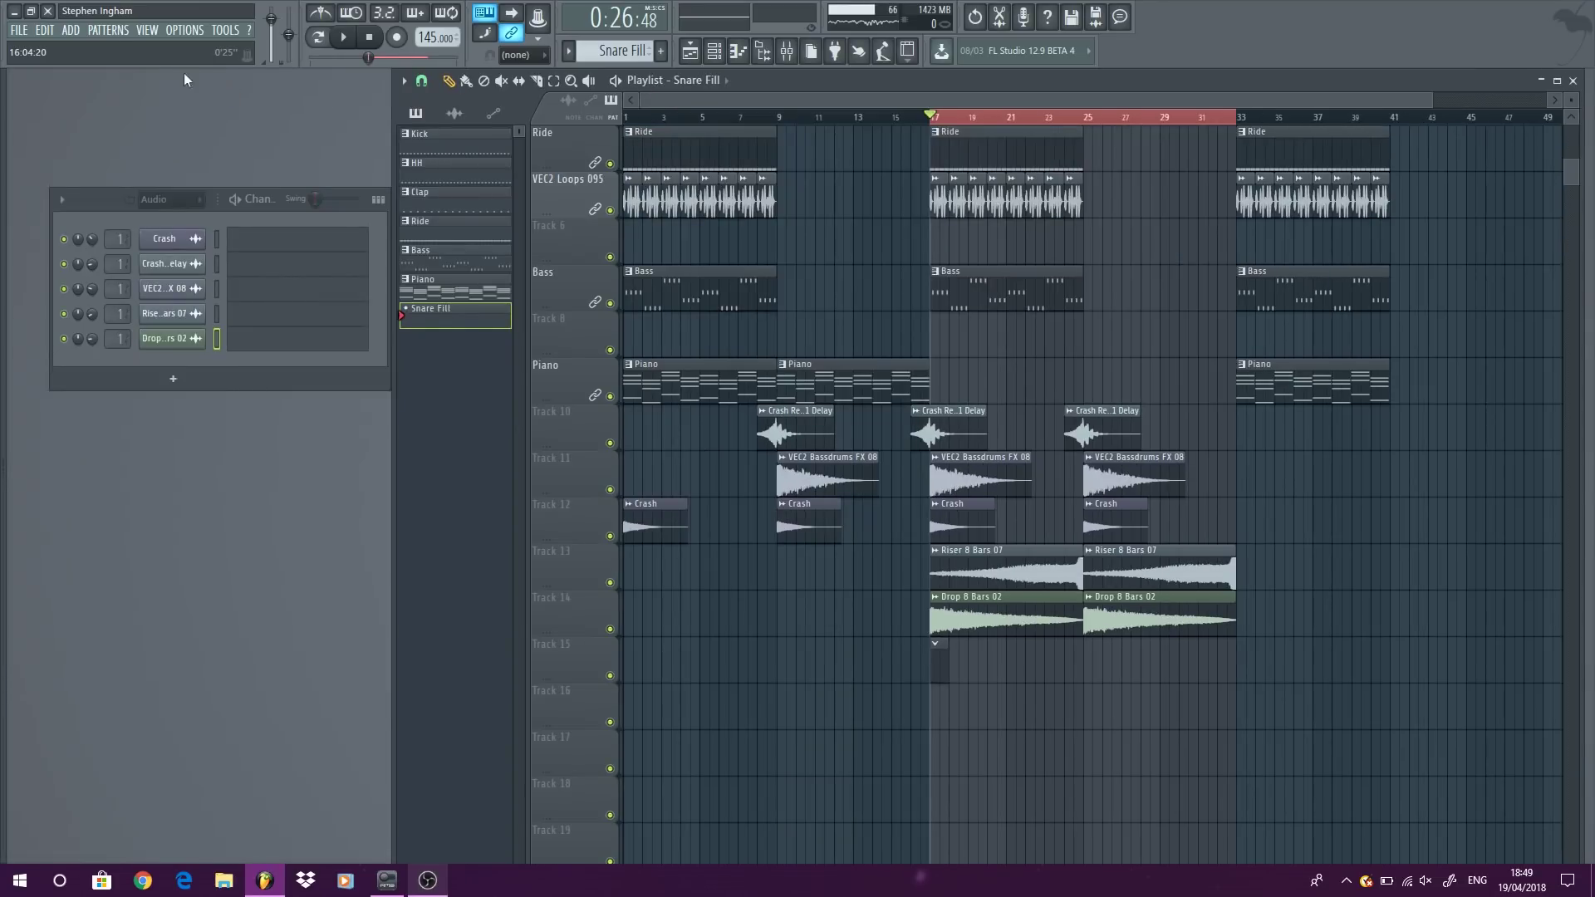
pyautogui.click(71, 29)
pyautogui.moveTo(111, 83)
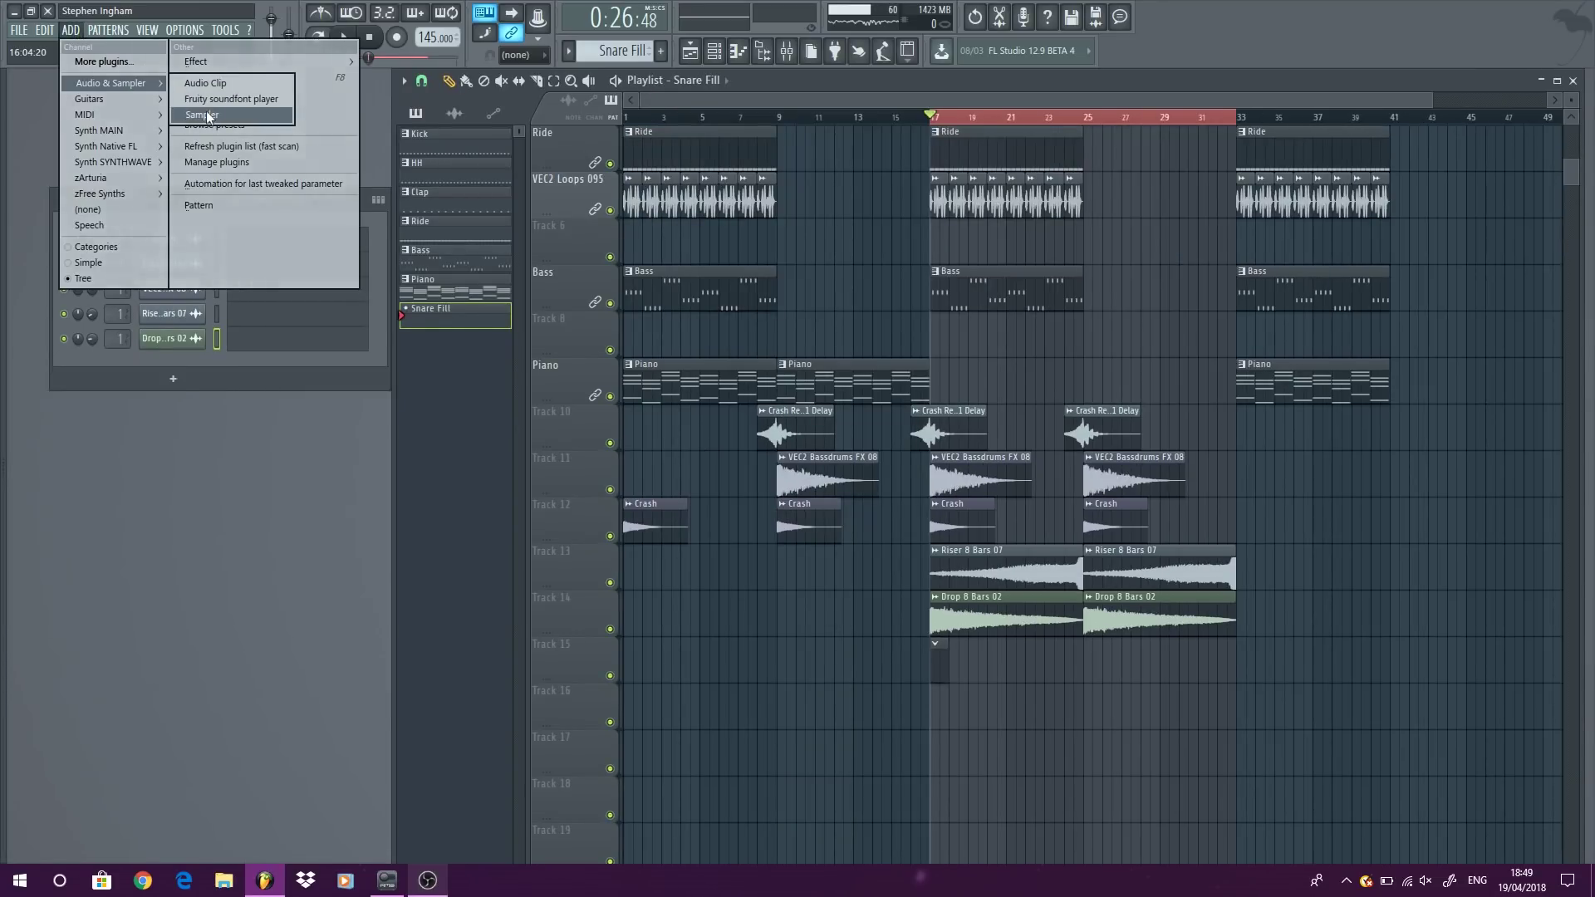
pyautogui.click(208, 116)
pyautogui.click(238, 267)
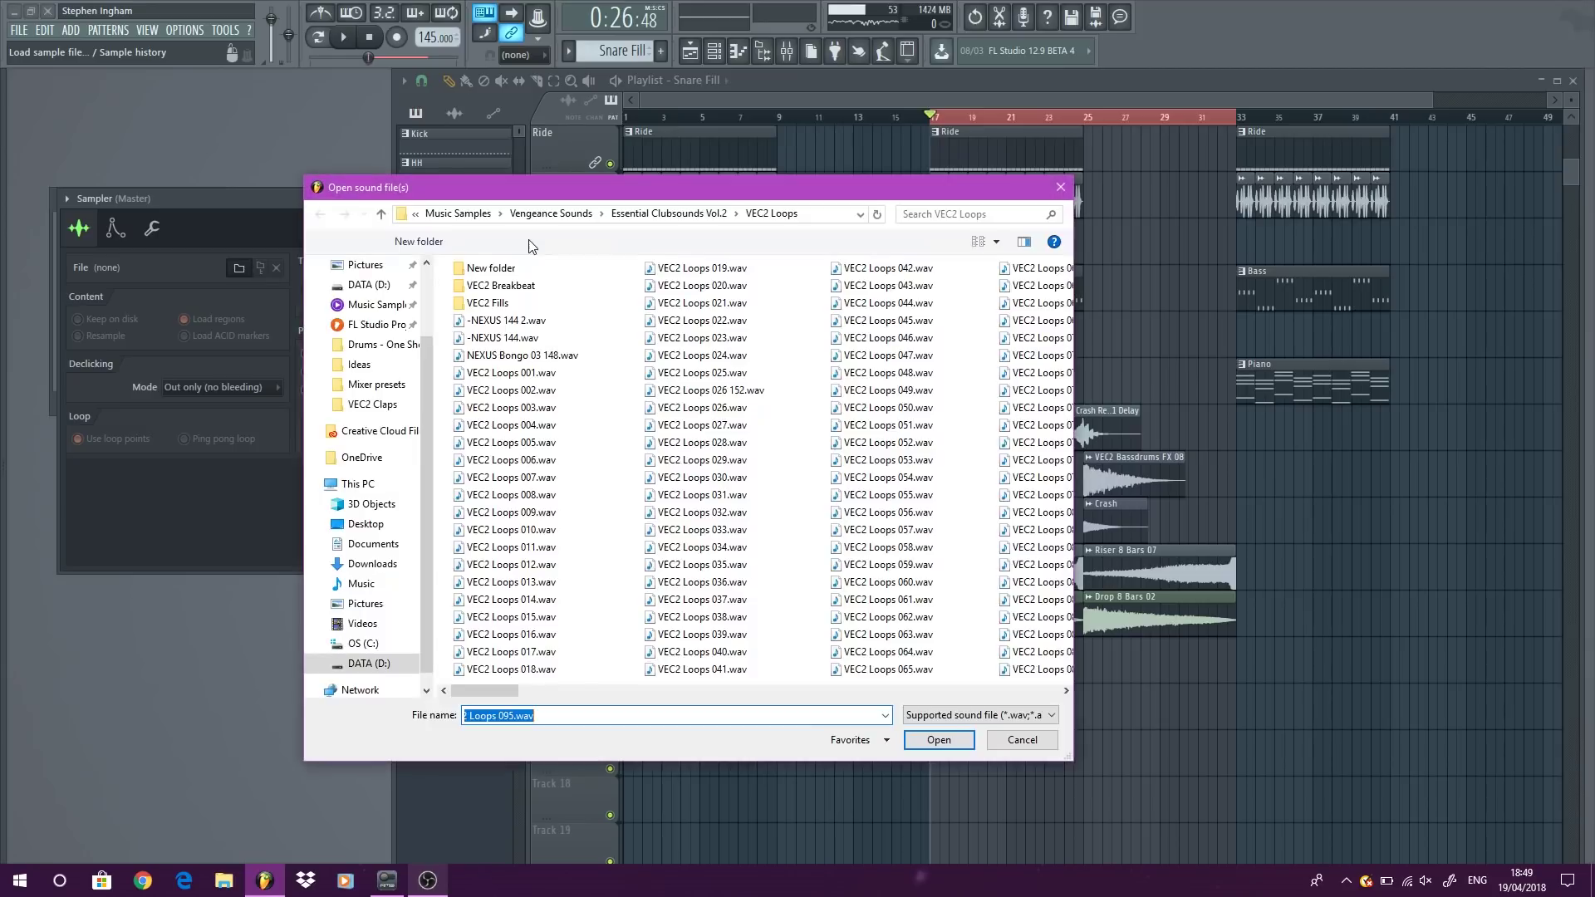
pyautogui.click(383, 216)
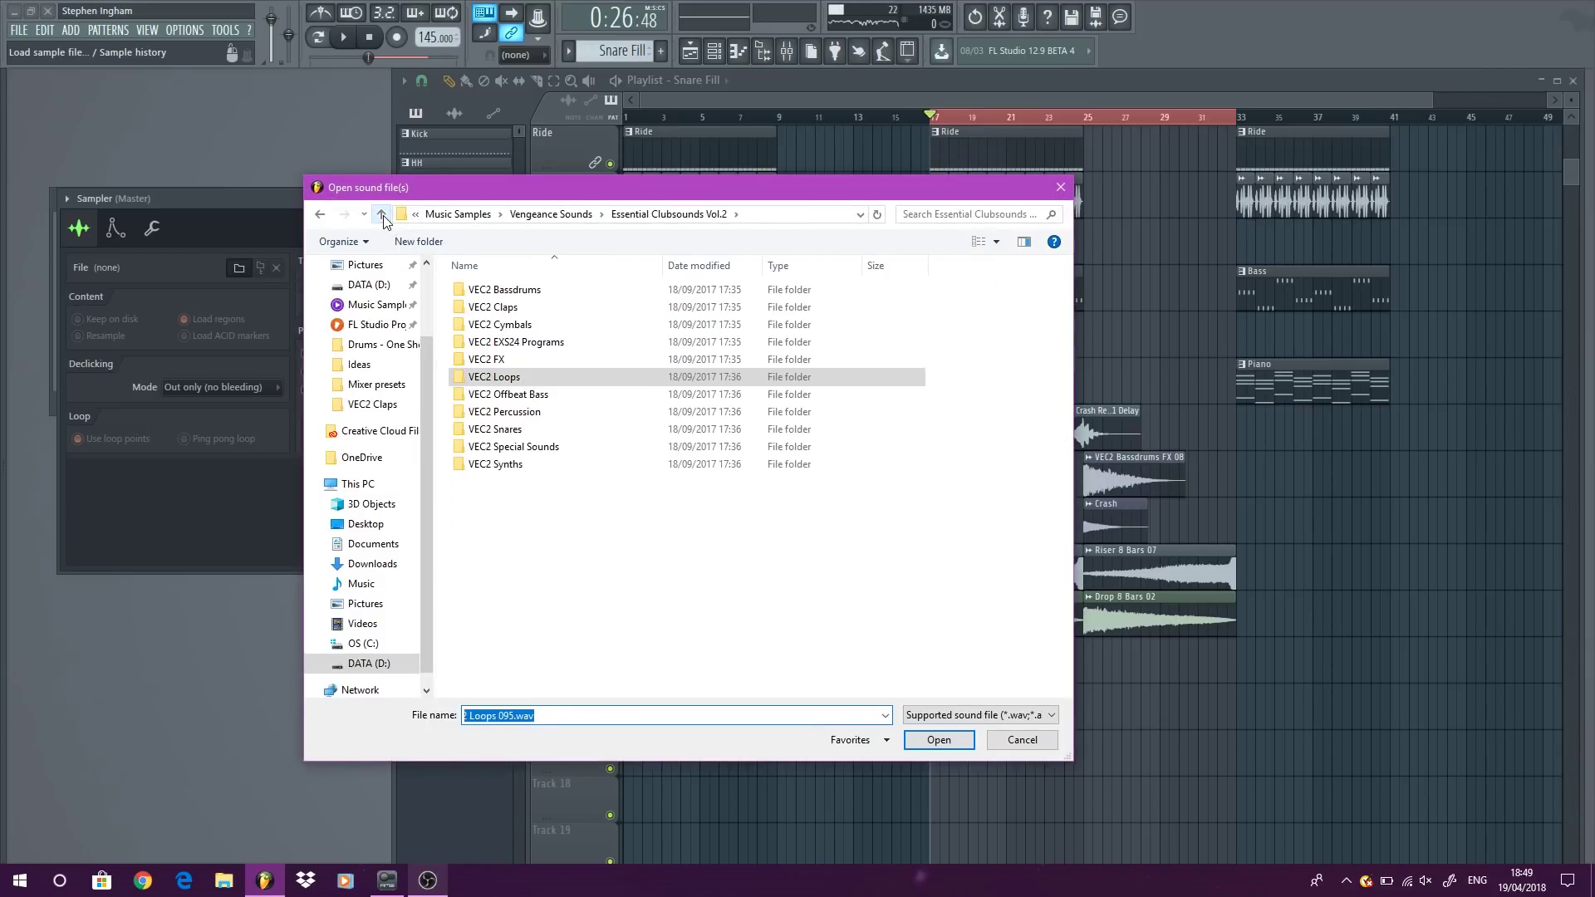
pyautogui.click(498, 433)
pyautogui.doubleClick(498, 432)
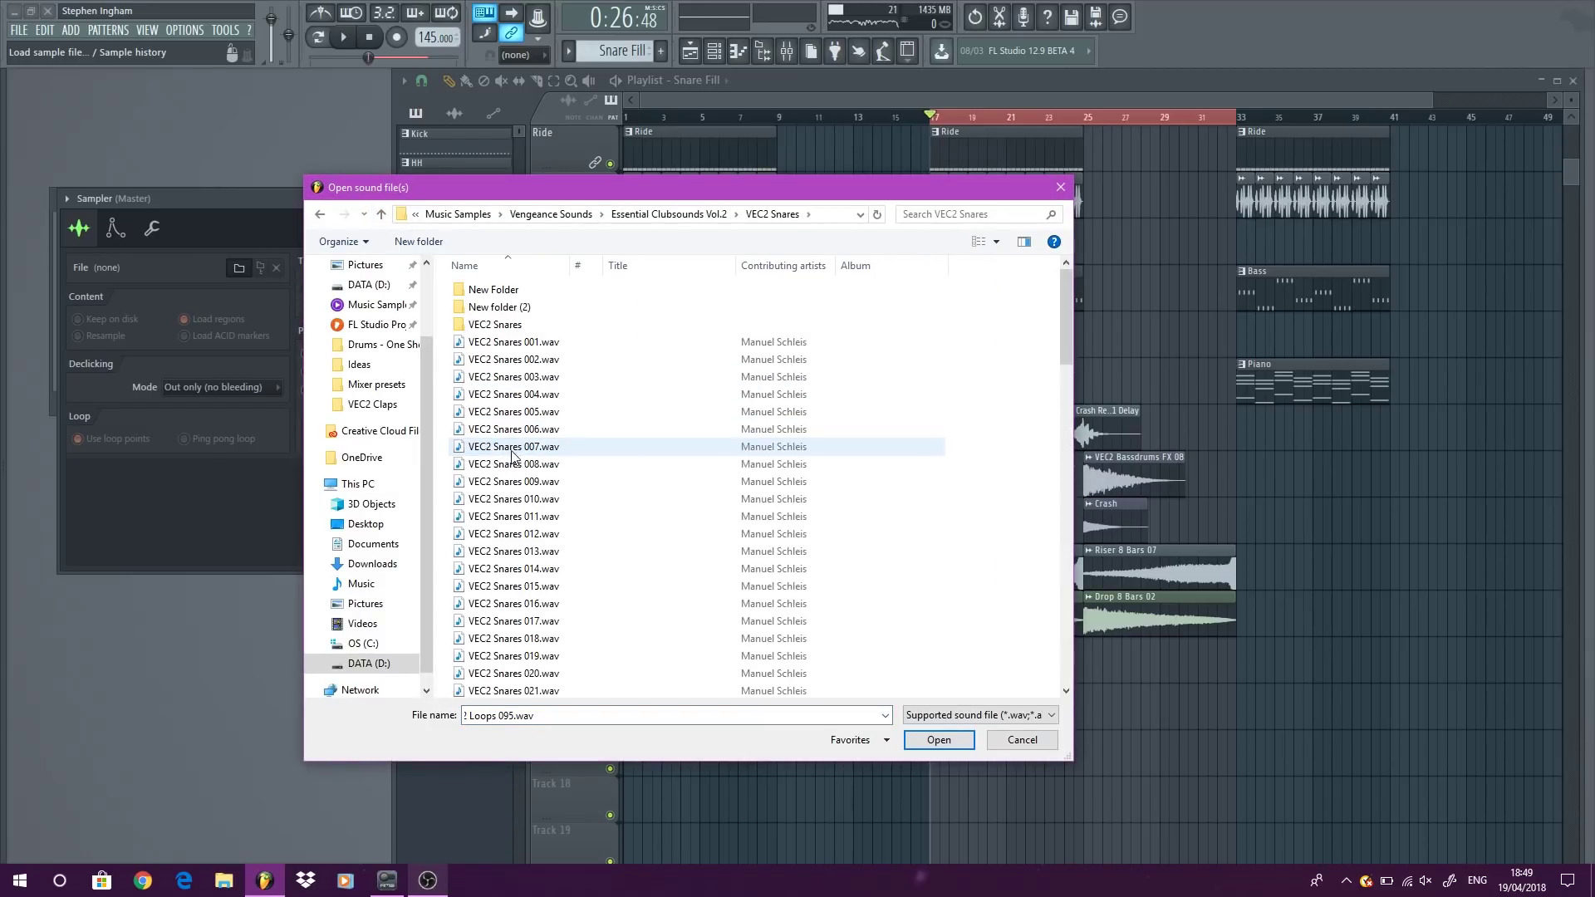
pyautogui.click(513, 586)
pyautogui.doubleClick(512, 587)
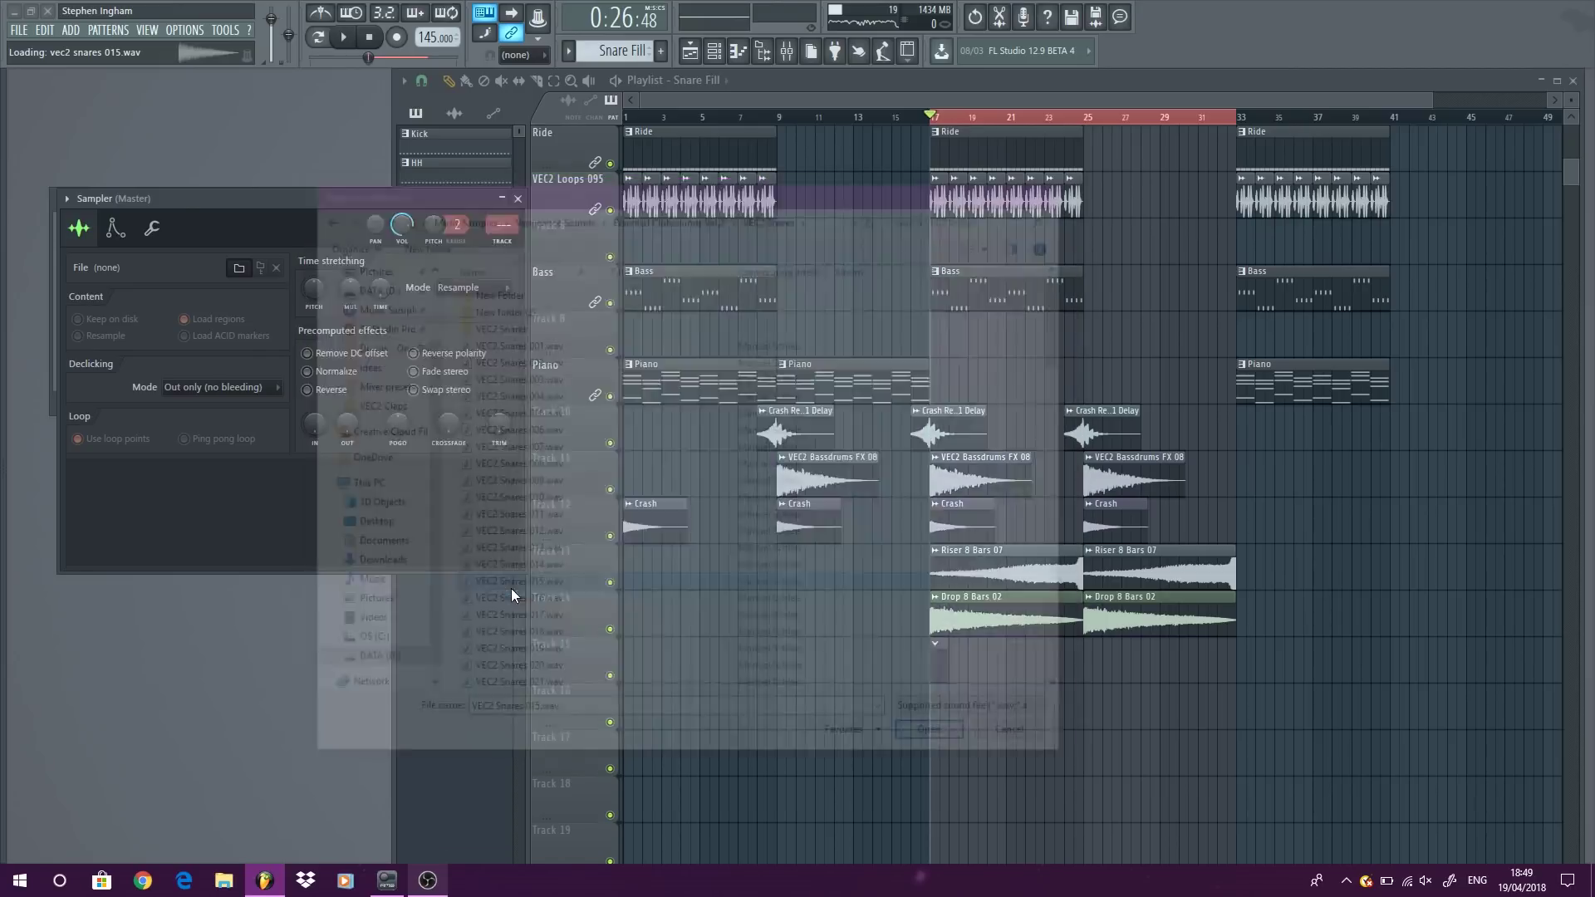
pyautogui.moveTo(815, 218); pyautogui.dragTo(816, 212)
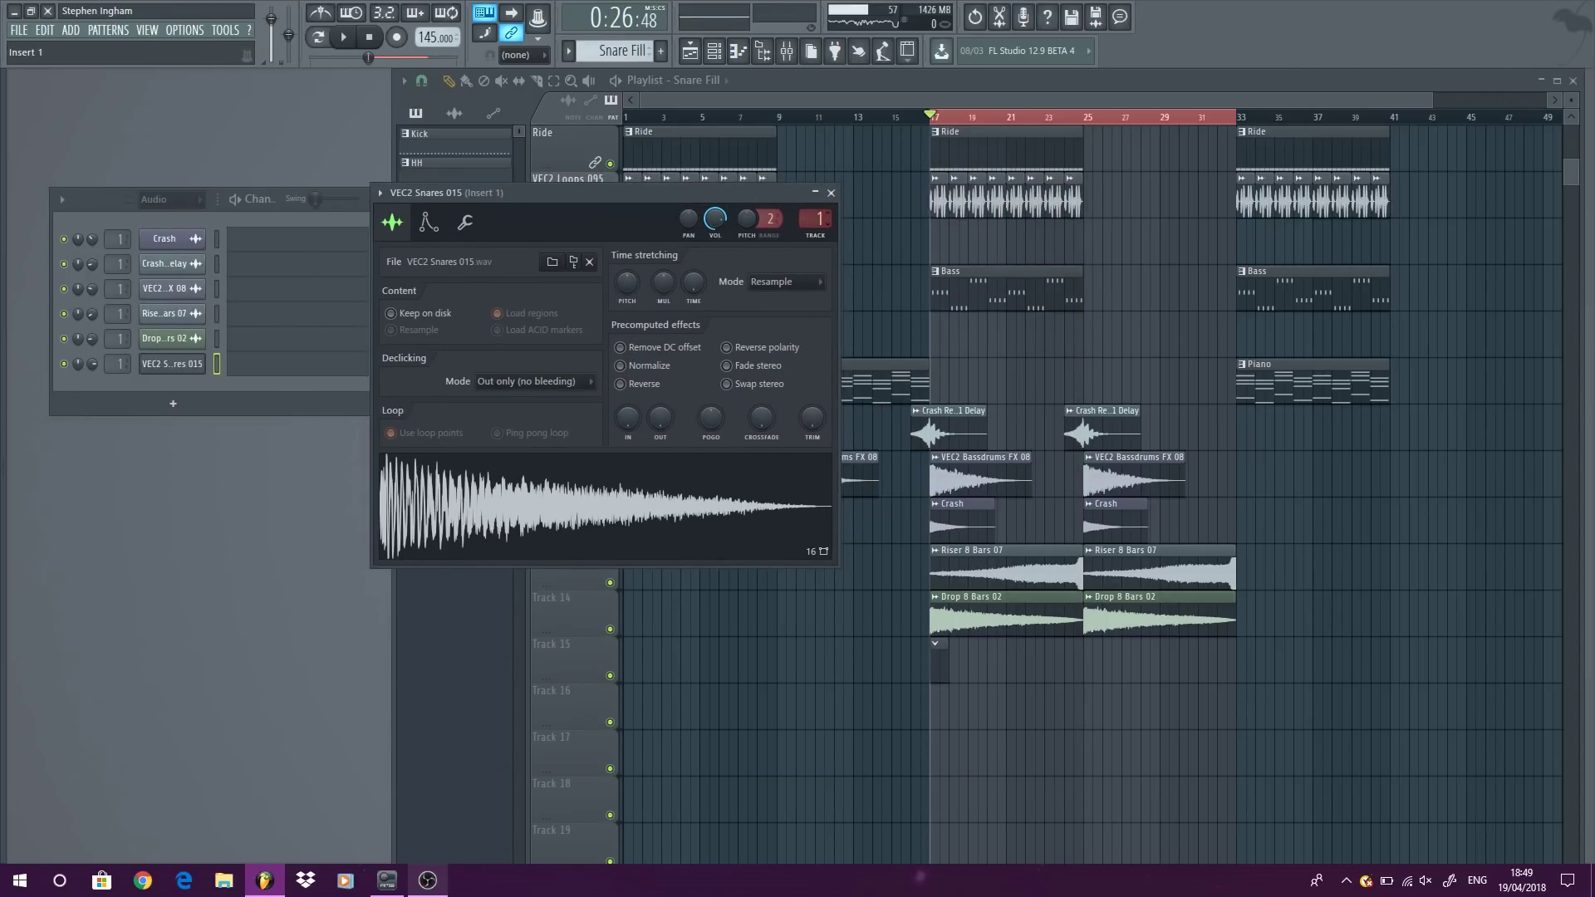
pyautogui.click(428, 224)
pyautogui.click(469, 226)
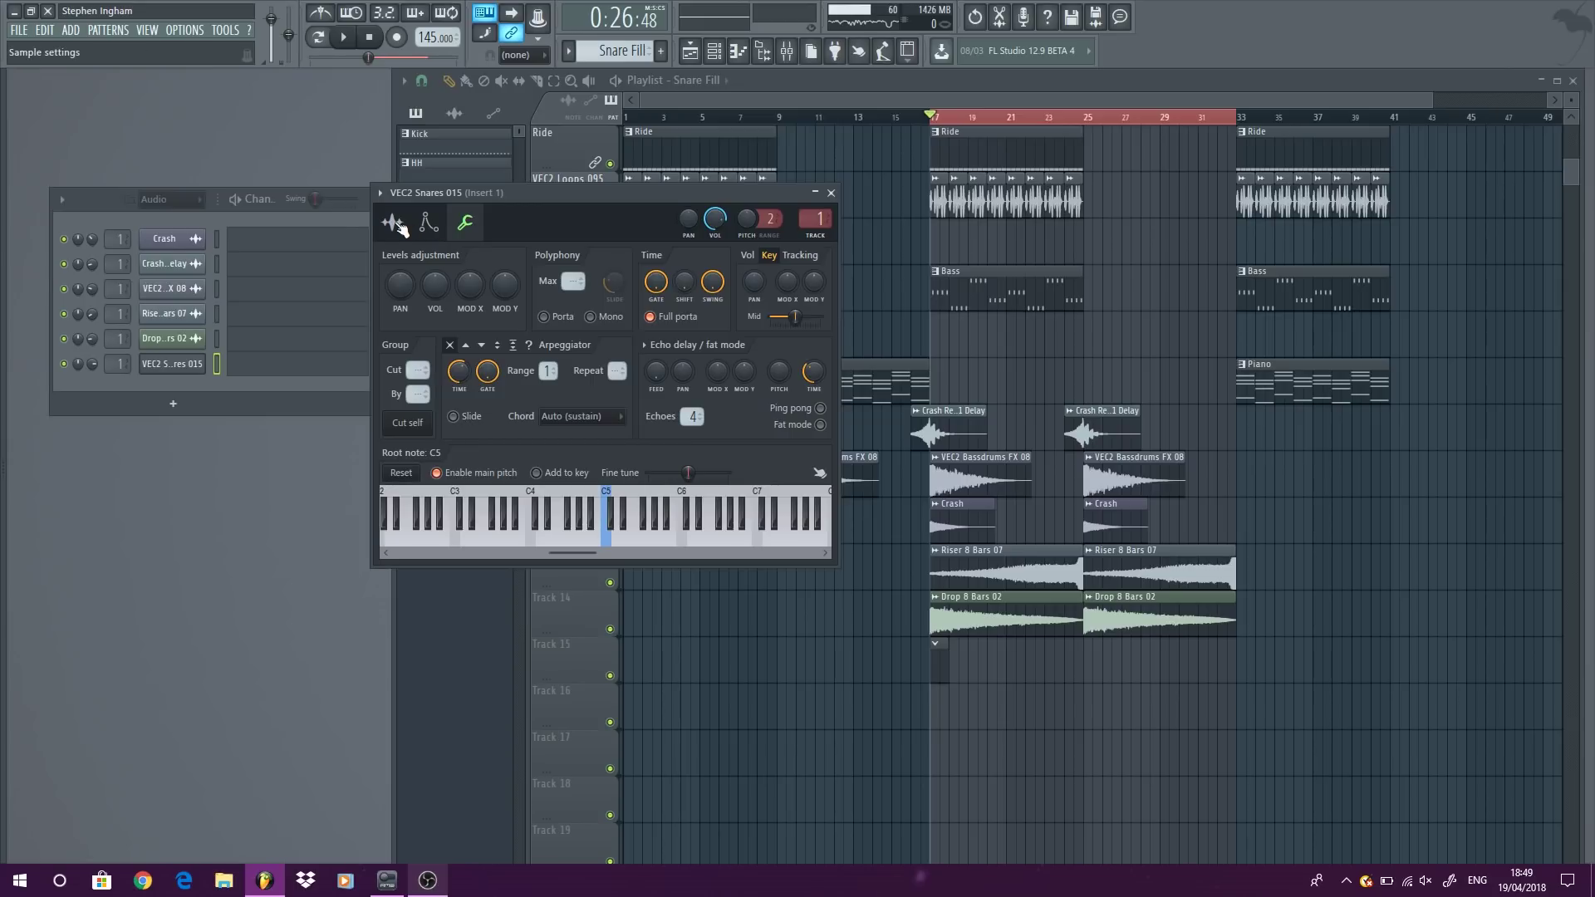
pyautogui.click(397, 224)
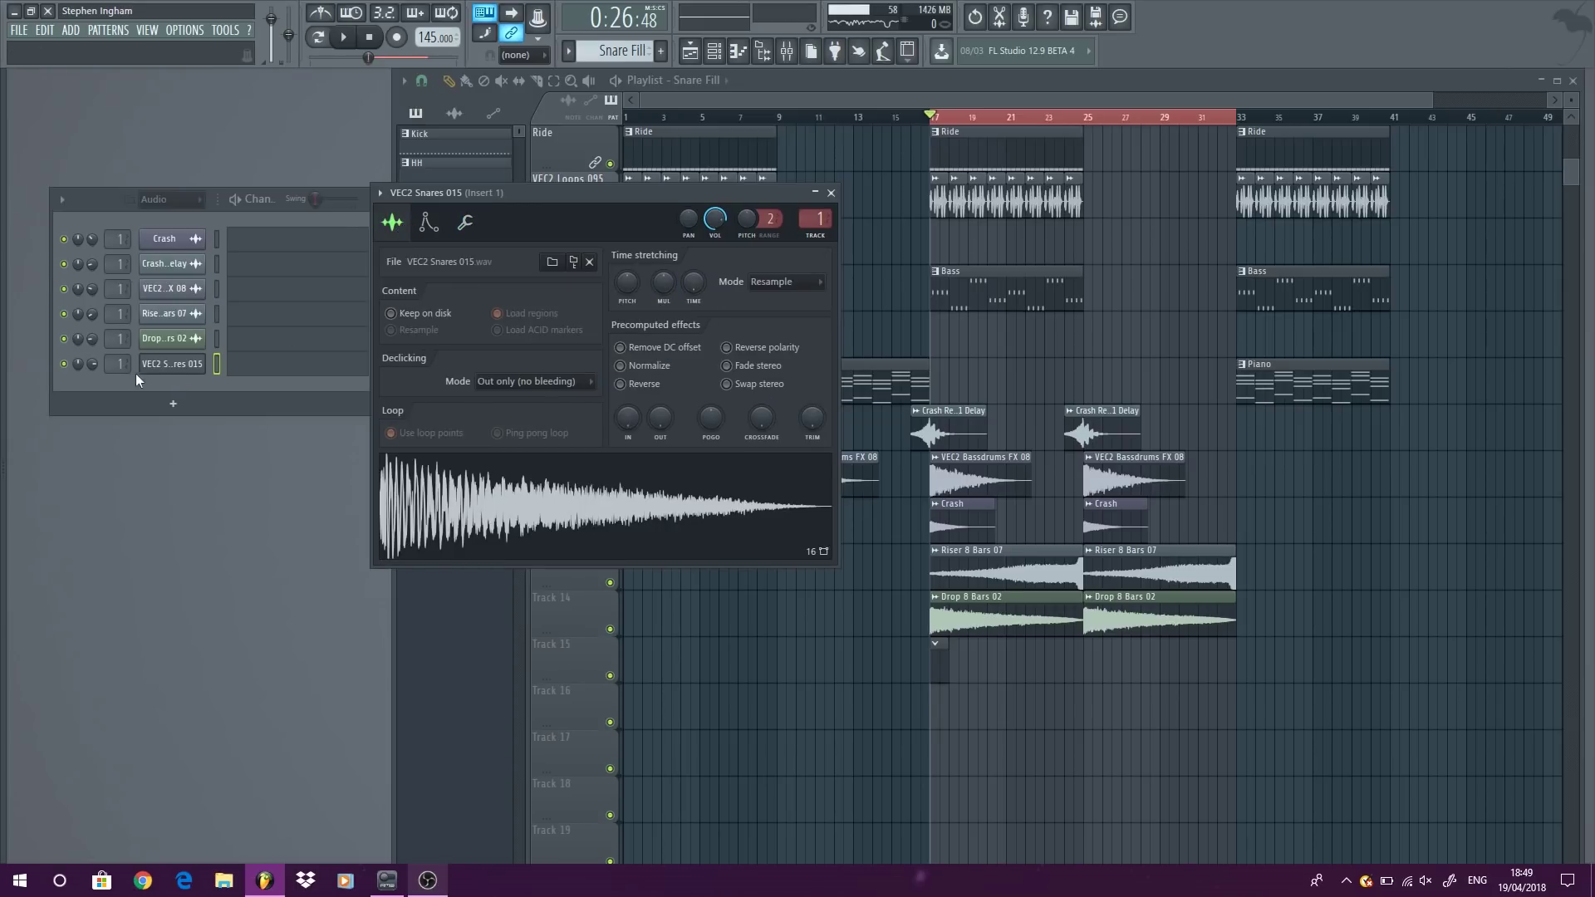
pyautogui.click(94, 365)
# Step: Open the piano roll for VEC2 Snares 015 and place a short C5 note on each of the four beats of bar 1
pyautogui.rightClick(191, 379)
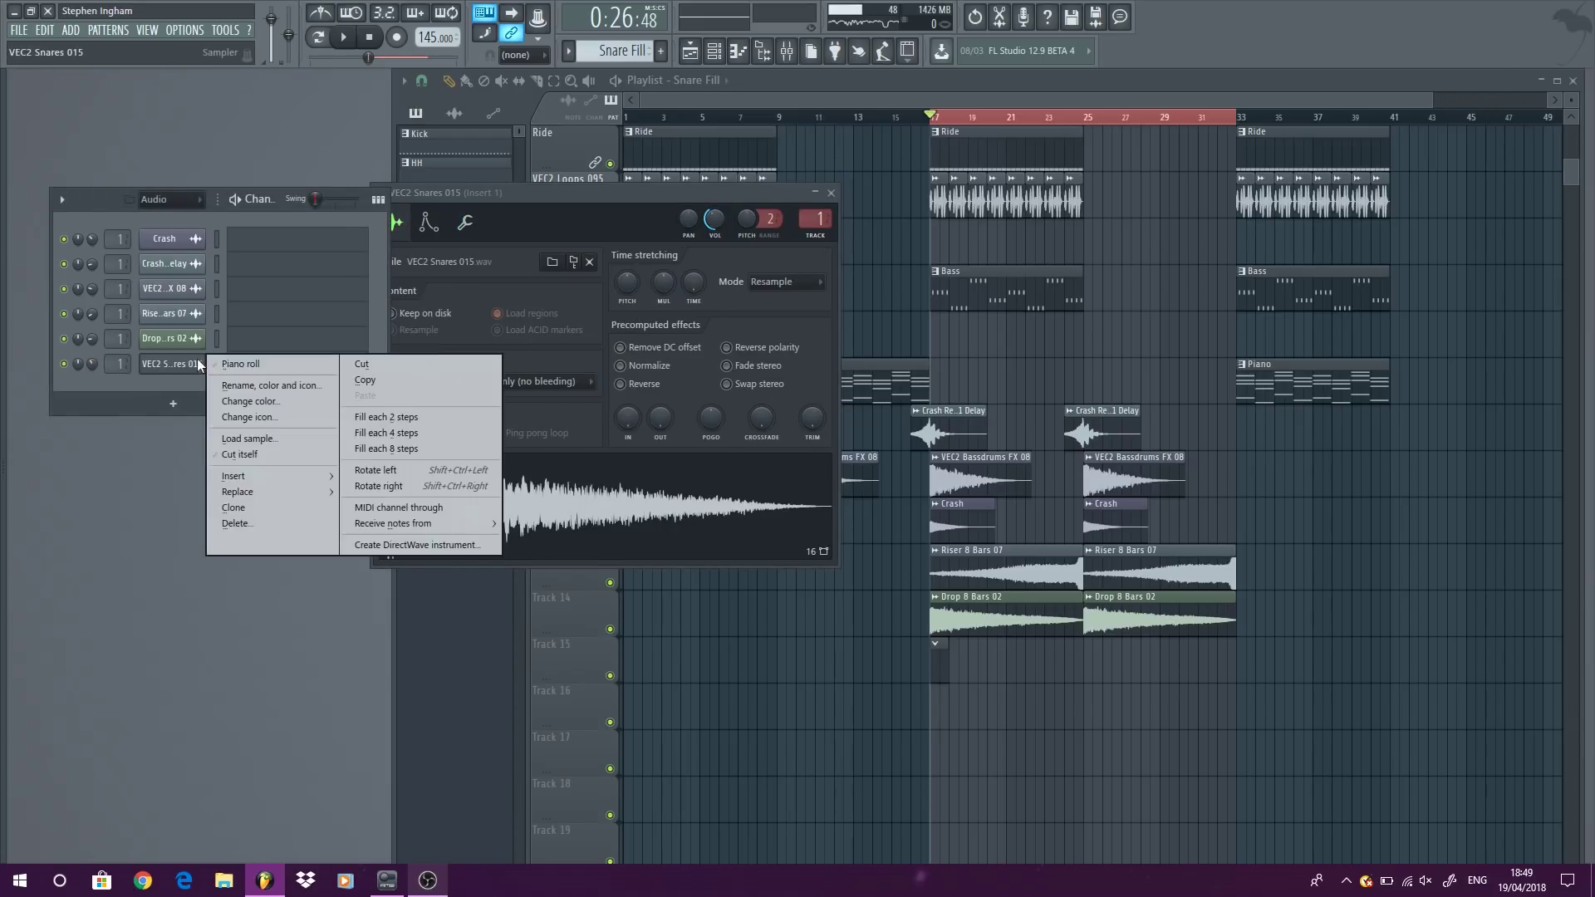
pyautogui.click(228, 366)
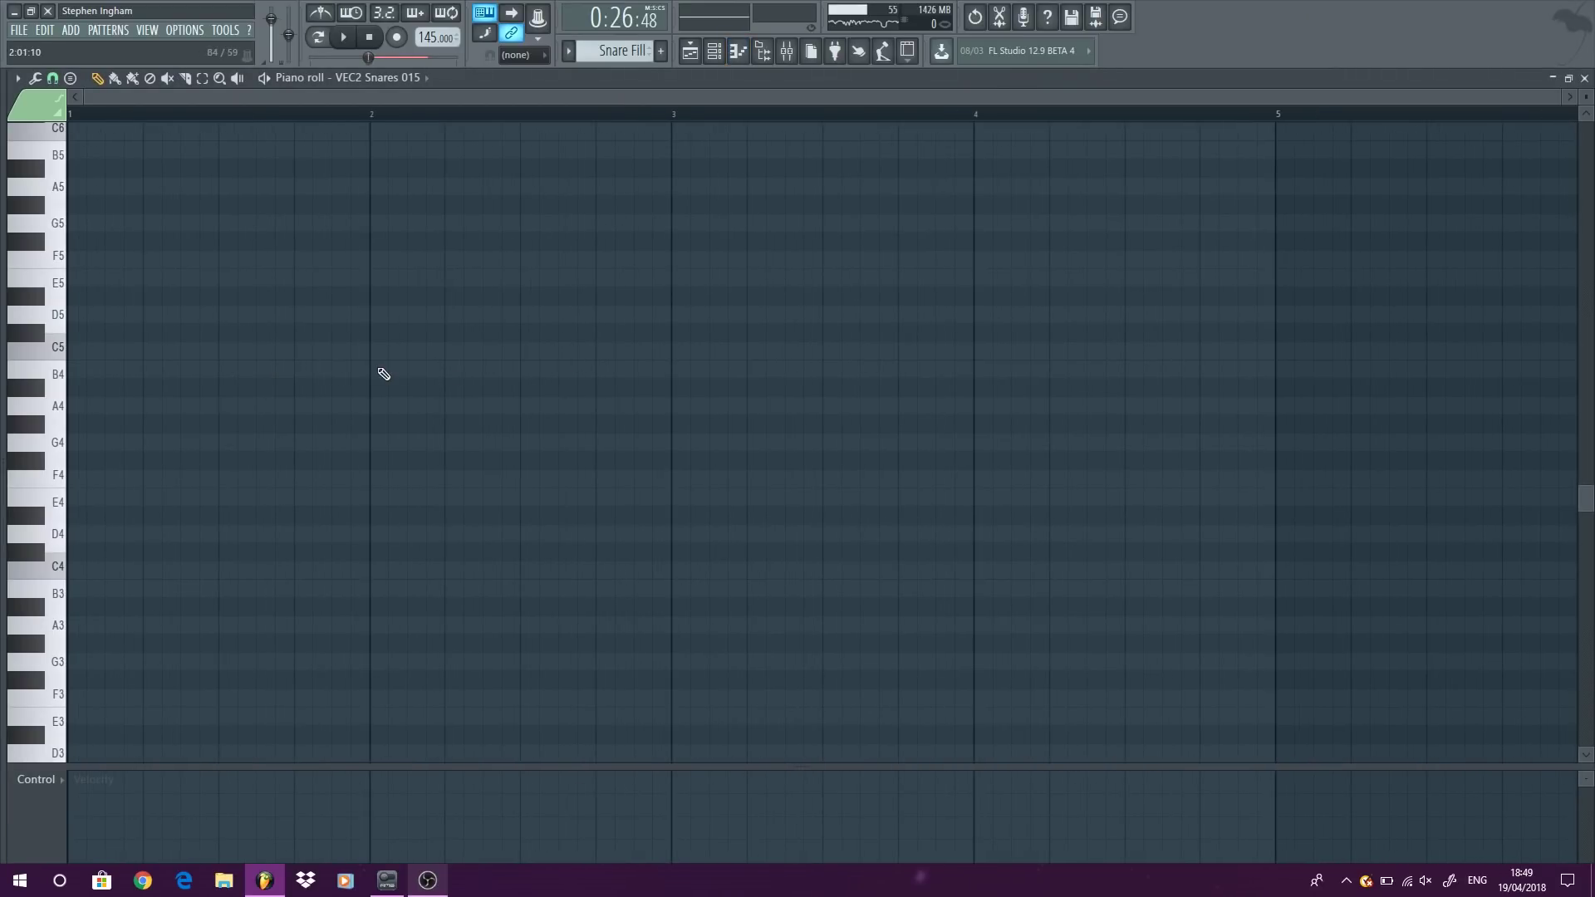
pyautogui.click(73, 356)
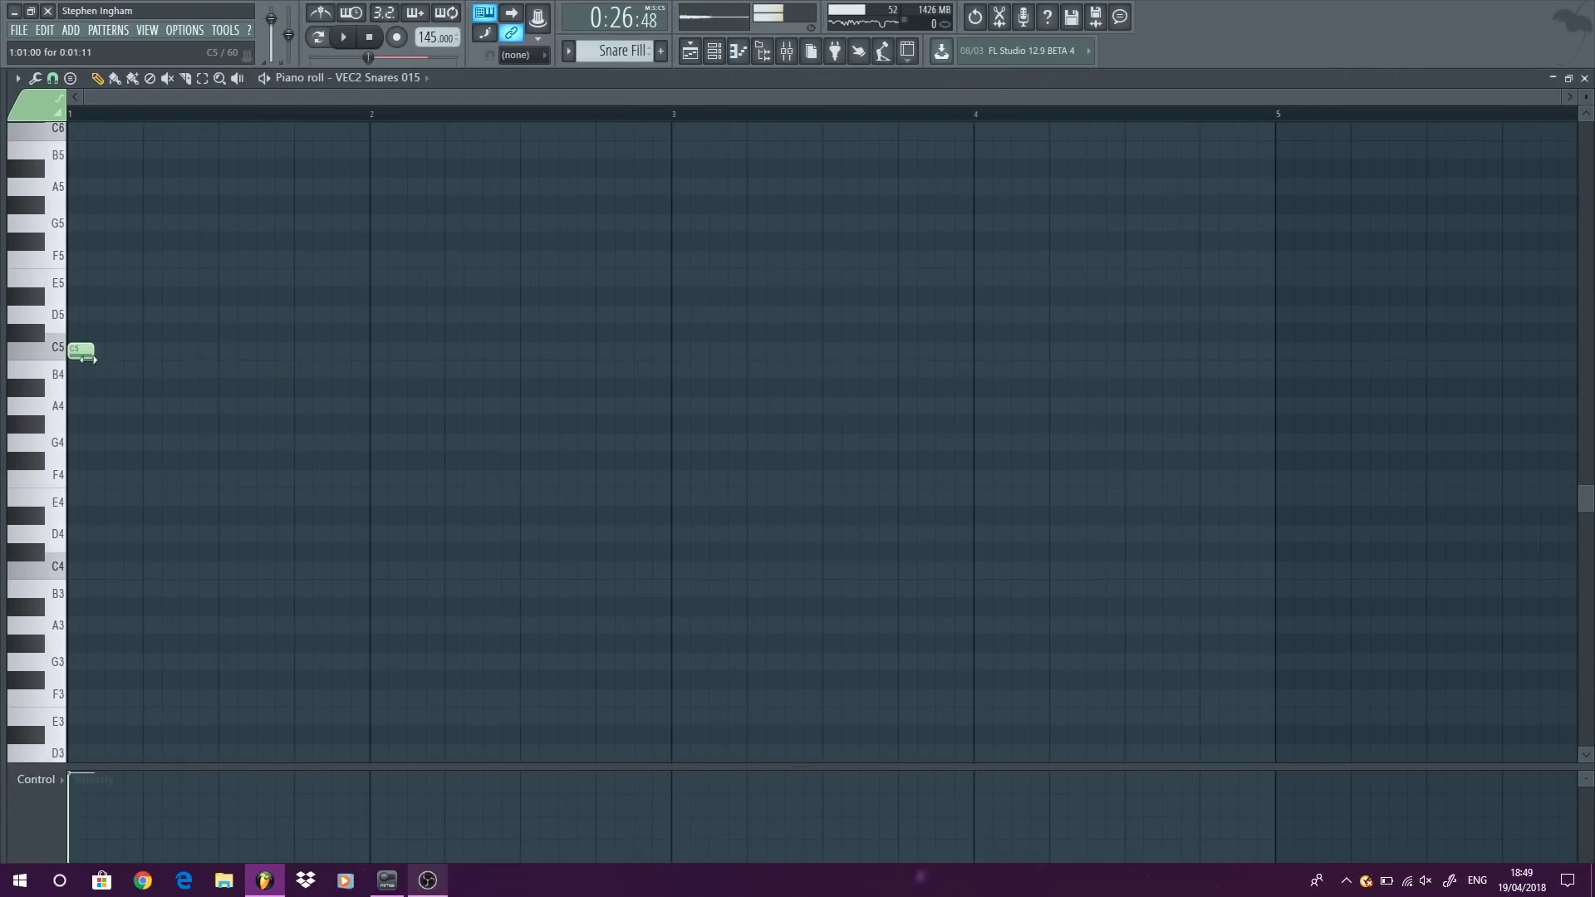
pyautogui.hotkey('ctrl', 'a')
pyautogui.click(152, 350)
pyautogui.click(228, 351)
pyautogui.click(304, 351)
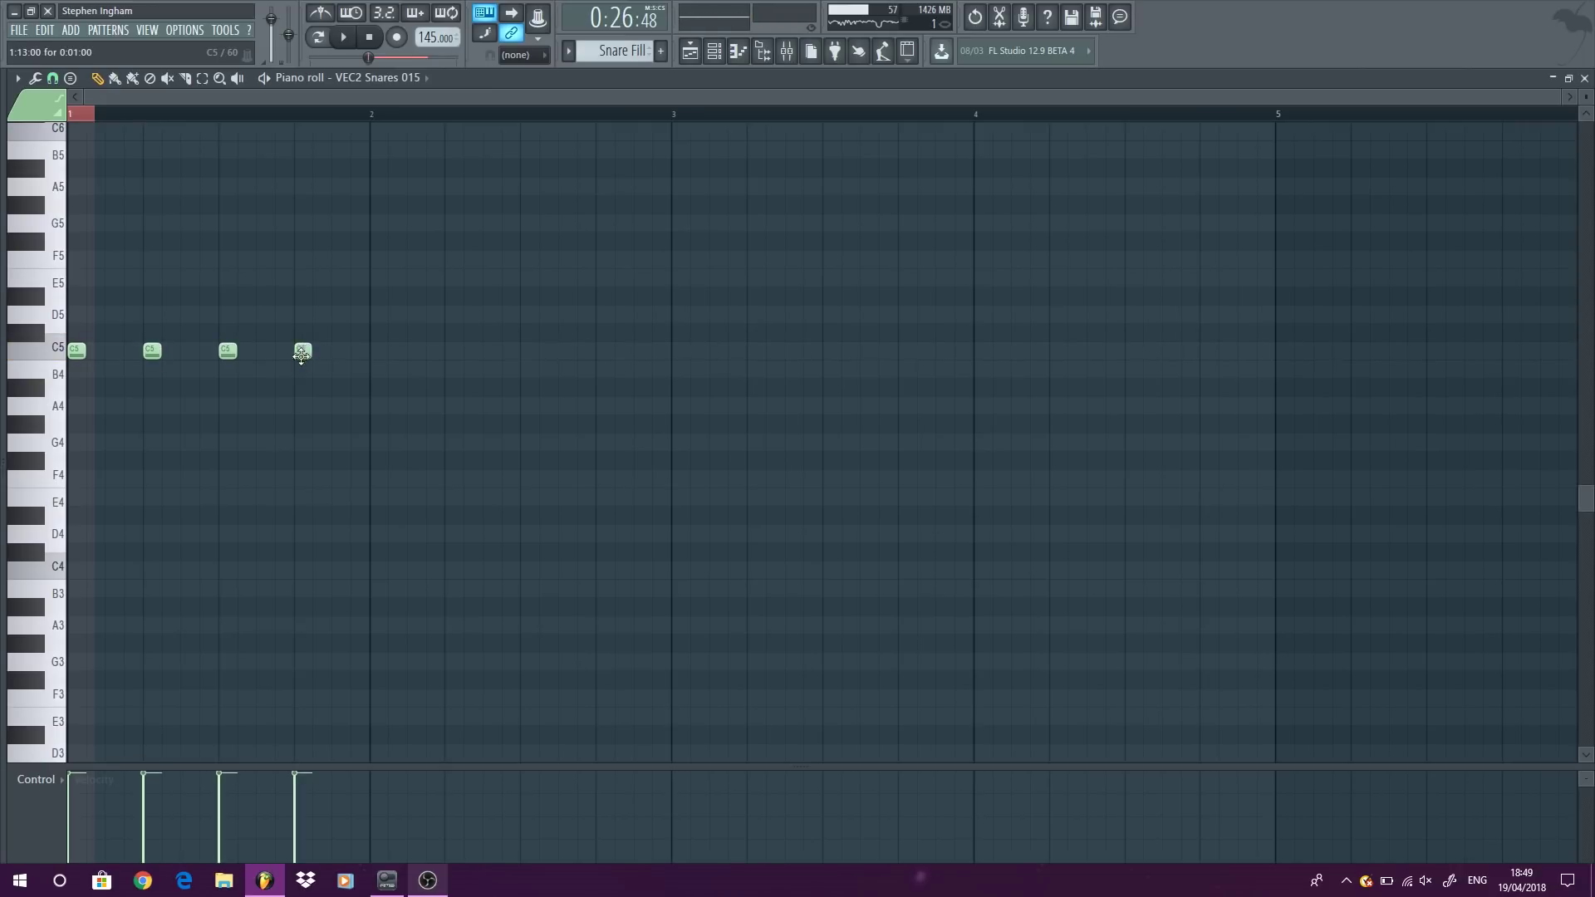
# Step: Duplicate the C5 snare notes repeatedly until they cover every beat of bars 1 to 8
pyautogui.hotkey('ctrl', 'a')
pyautogui.hotkey('ctrl', 'b')
pyautogui.moveTo(344, 350); pyautogui.dragTo(366, 351)
pyautogui.hotkey('ctrl', 'a')
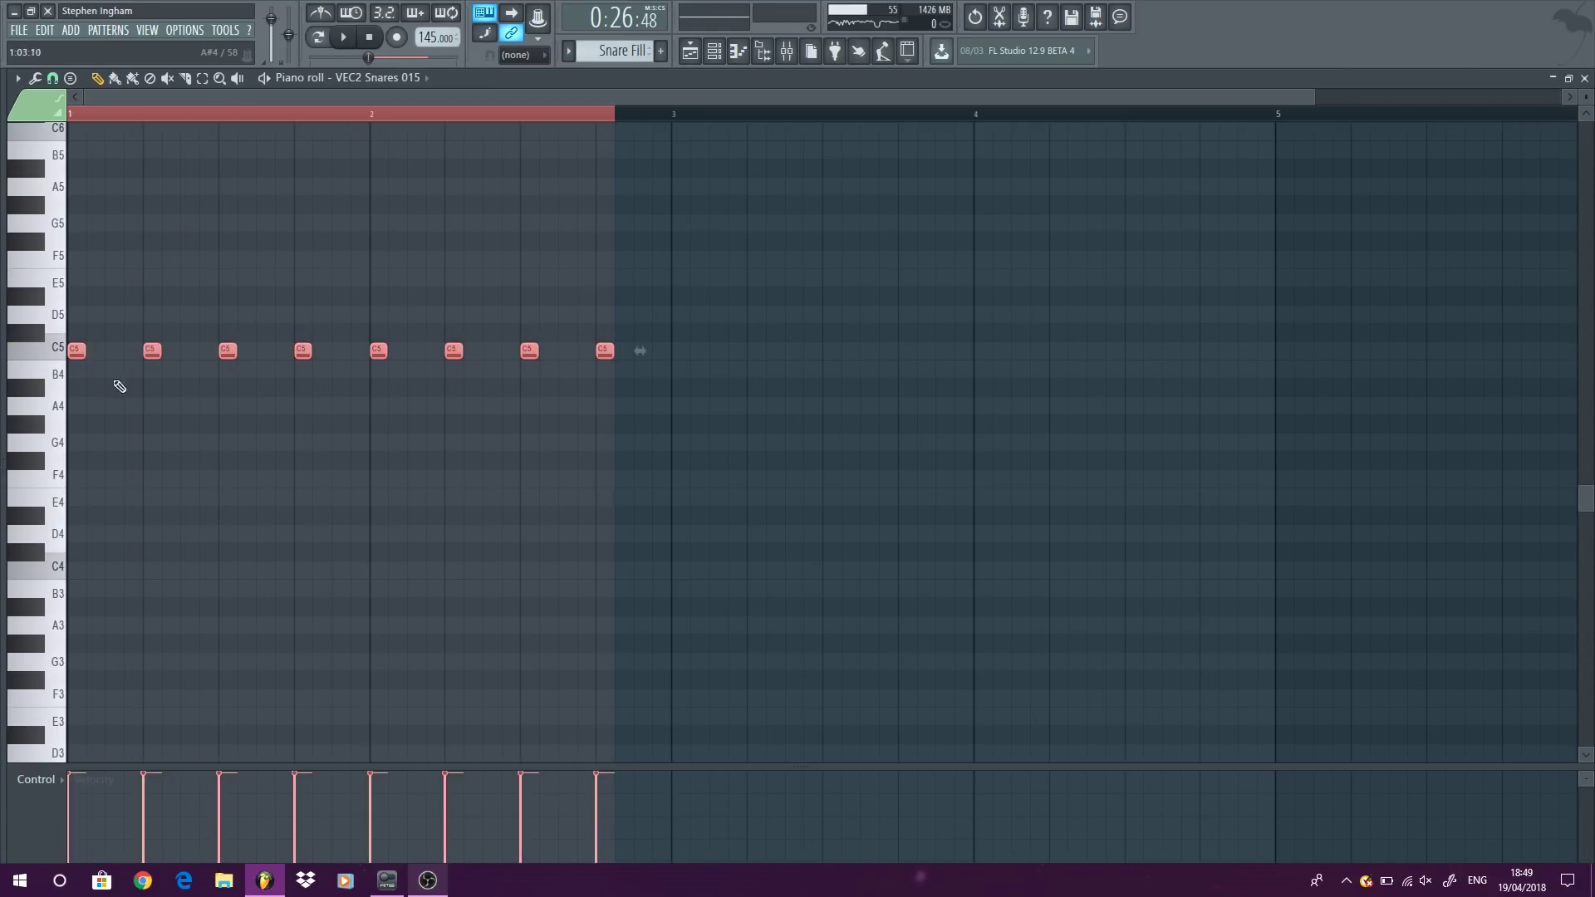
pyautogui.hotkey('ctrl', 'b')
pyautogui.moveTo(707, 341); pyautogui.dragTo(682, 340)
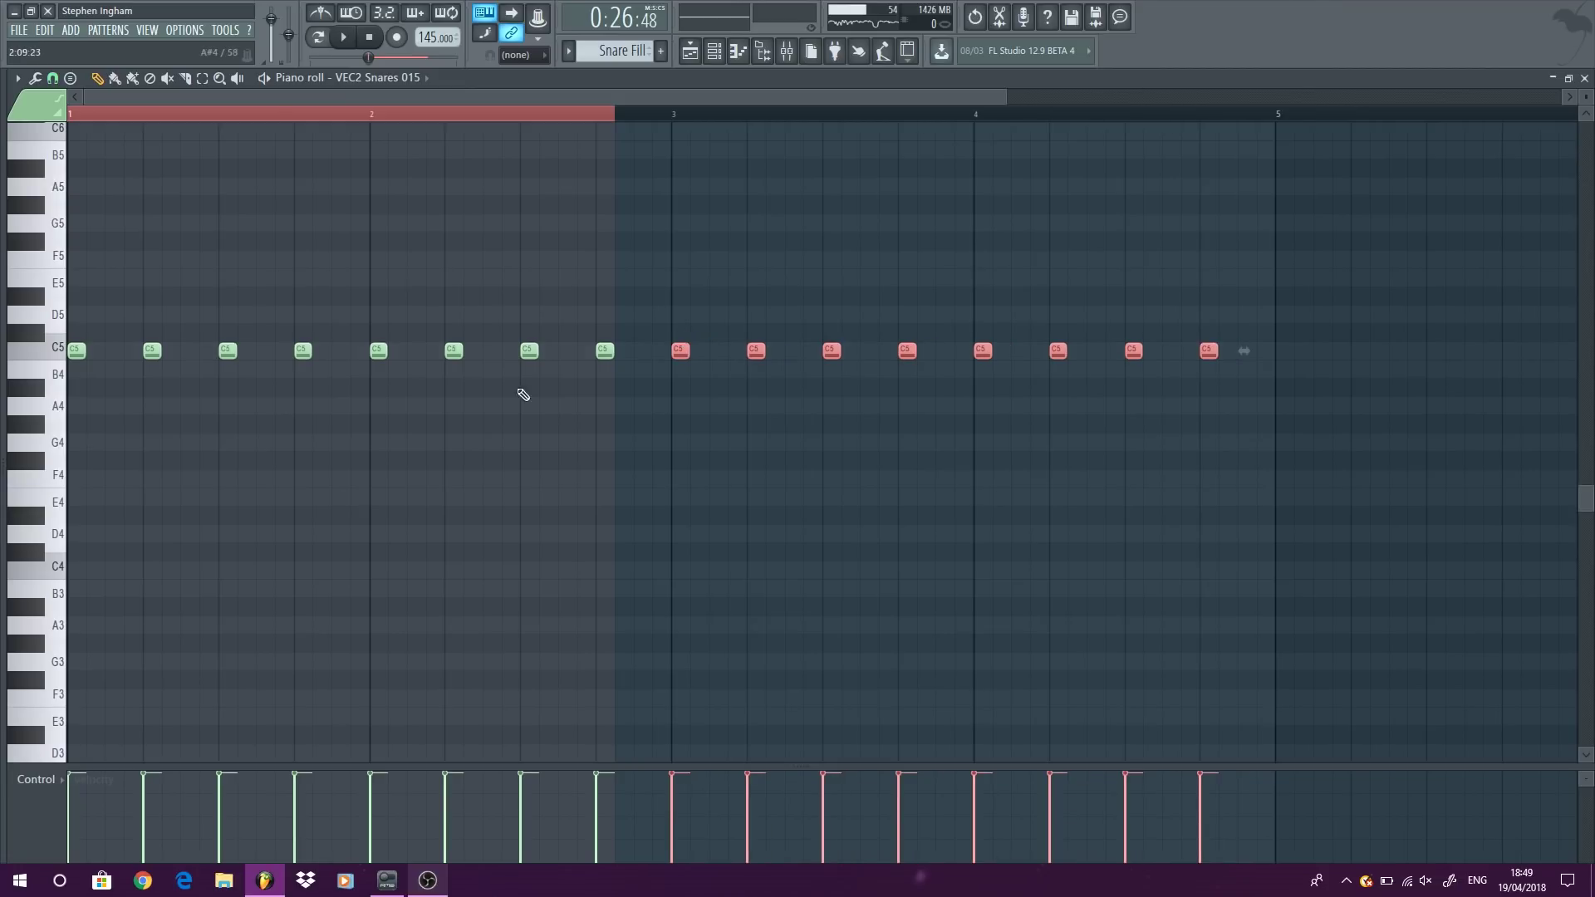
pyautogui.hotkey('ctrl', 'a')
pyautogui.hotkey('ctrl', 'b')
pyautogui.moveTo(791, 350); pyautogui.dragTo(825, 355)
pyautogui.scroll(-4, 304, 456)
pyautogui.hotkey('ctrl', 'a')
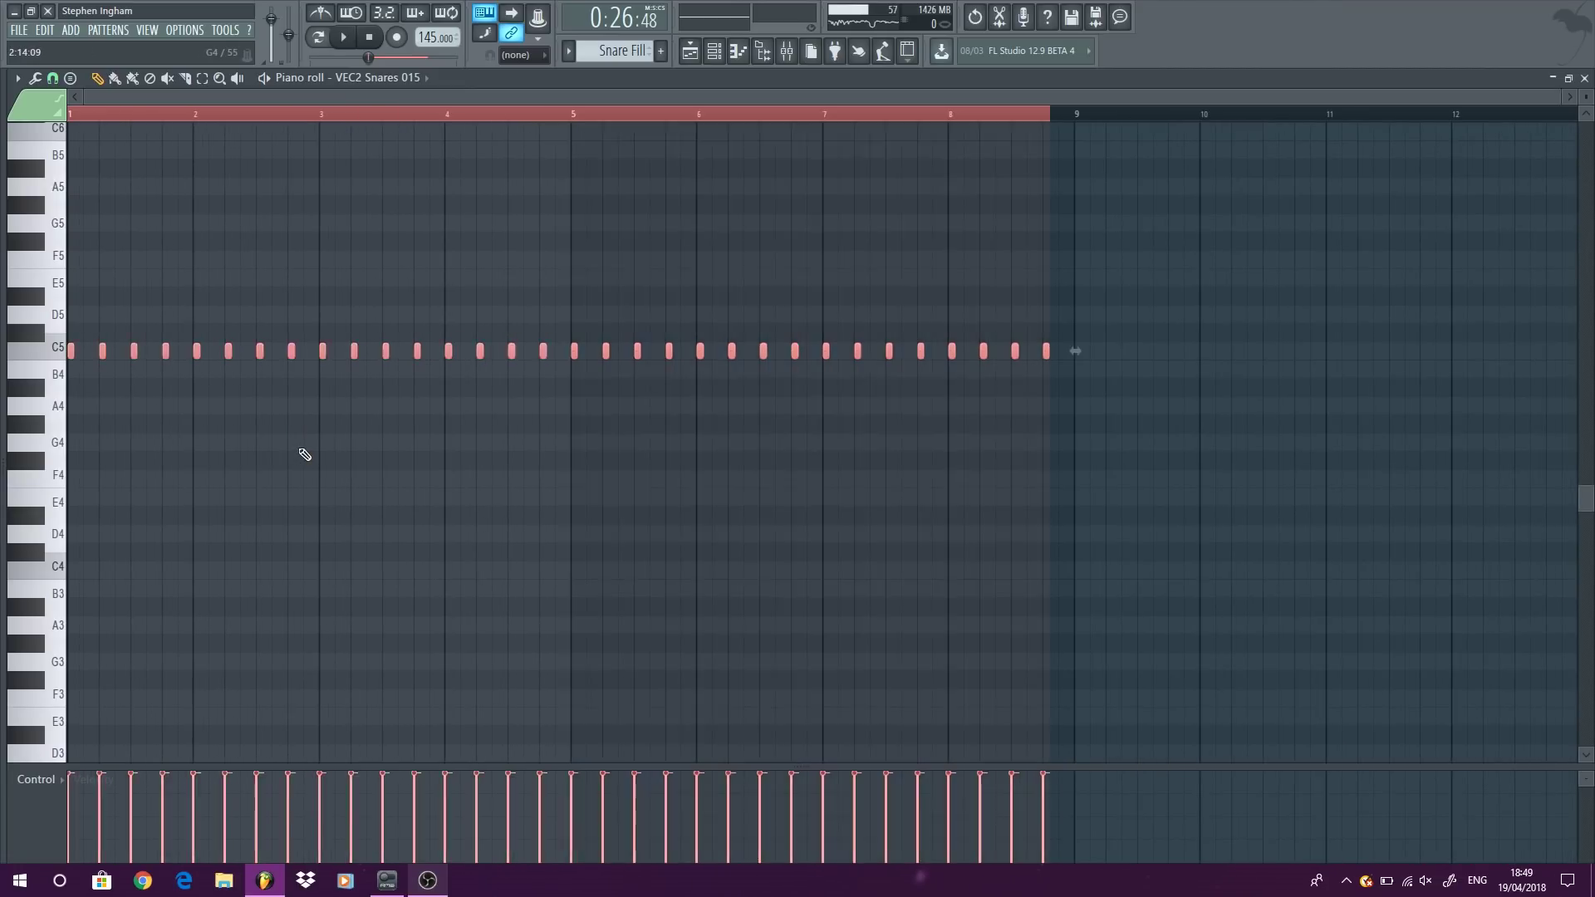
# Step: Add three sixteenth-step snare notes on G#4 after every C5 note through the end of bar 8
pyautogui.scroll(4, 72, 351)
pyautogui.moveTo(71, 351); pyautogui.dragTo(123, 424)
pyautogui.scroll(-4, 222, 480)
pyautogui.moveTo(1167, 469); pyautogui.dragTo(3, 430)
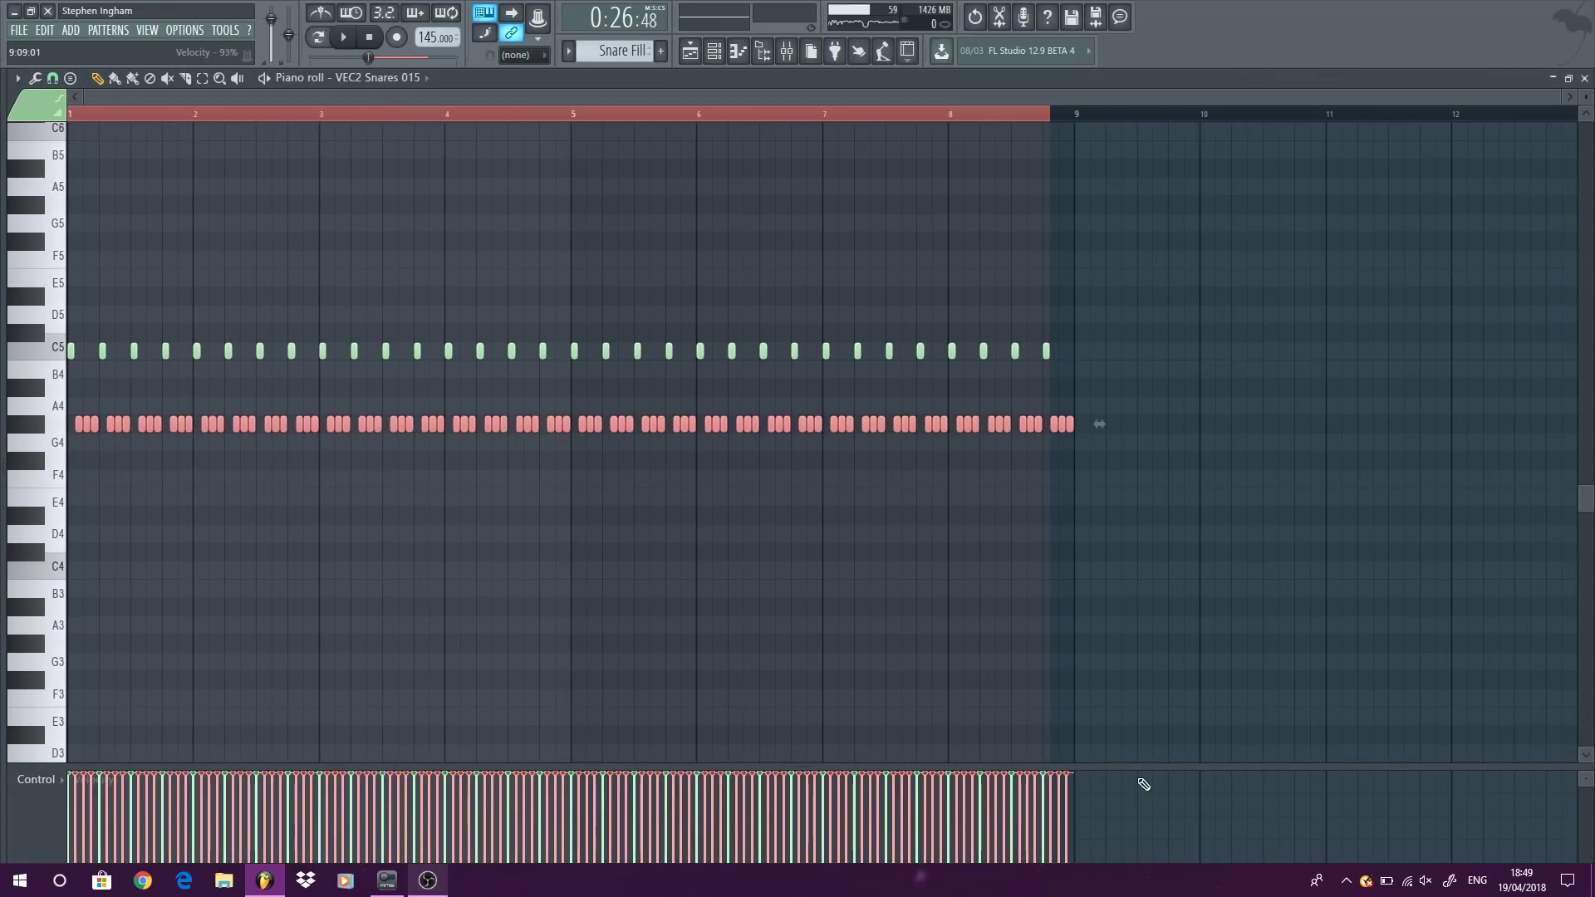
# Step: Ramp the velocities of the G#4 notes from low up to full across bars 1 to 8 and move these notes to C5
pyautogui.moveTo(1133, 767); pyautogui.dragTo(1122, 509)
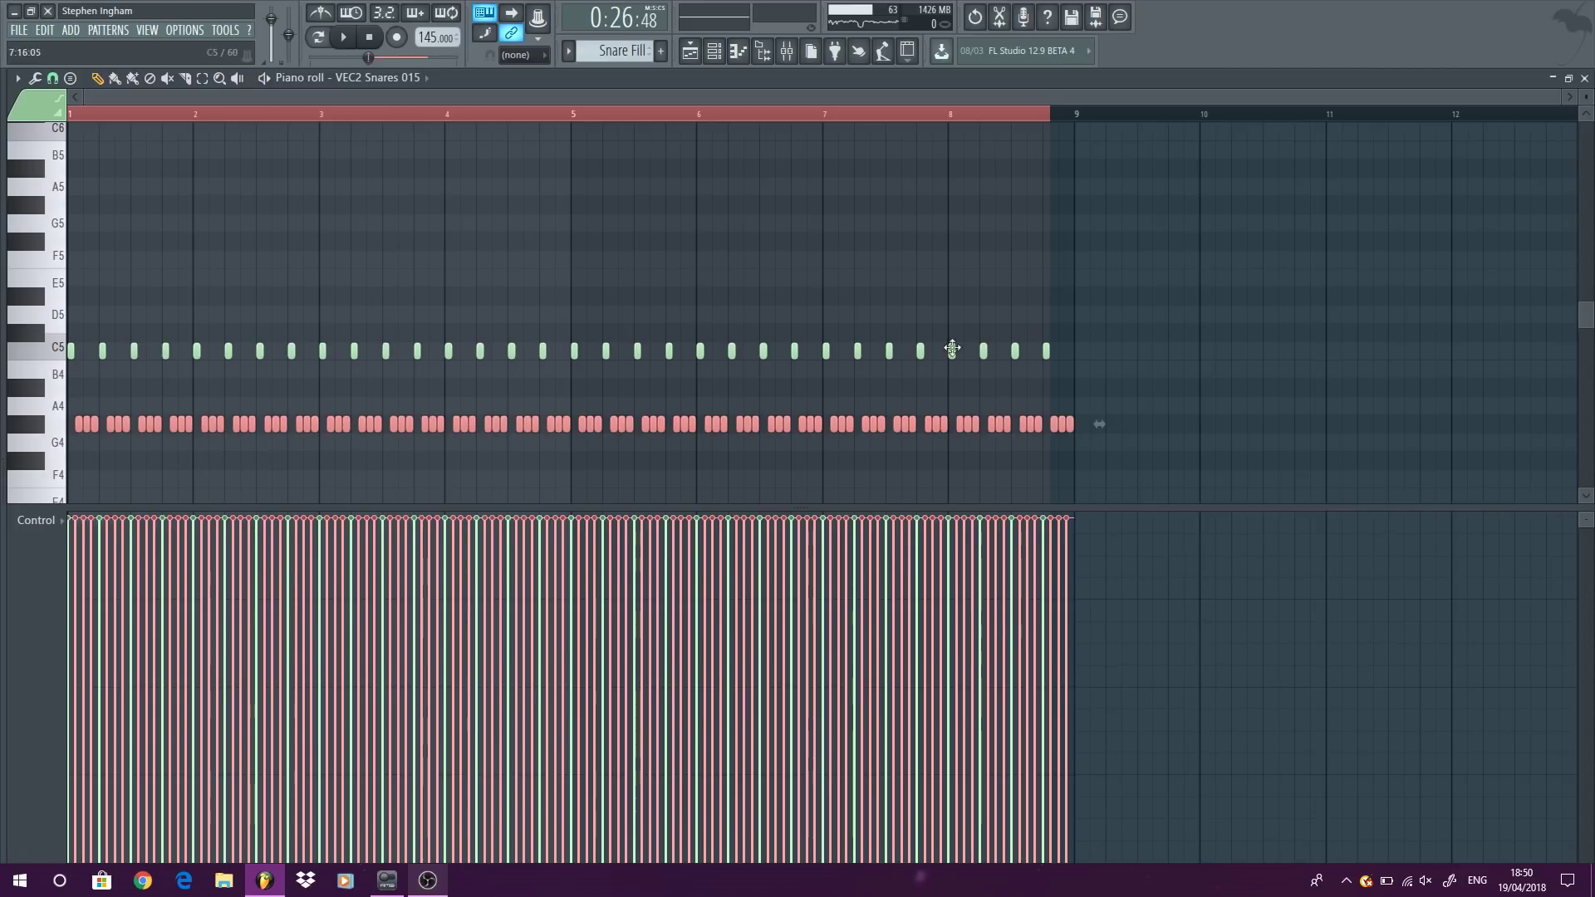
pyautogui.moveTo(1017, 565)
pyautogui.mouseDown()
pyautogui.moveTo(435, 790)
pyautogui.moveTo(98, 869)
pyautogui.moveTo(55, 852)
pyautogui.mouseUp()
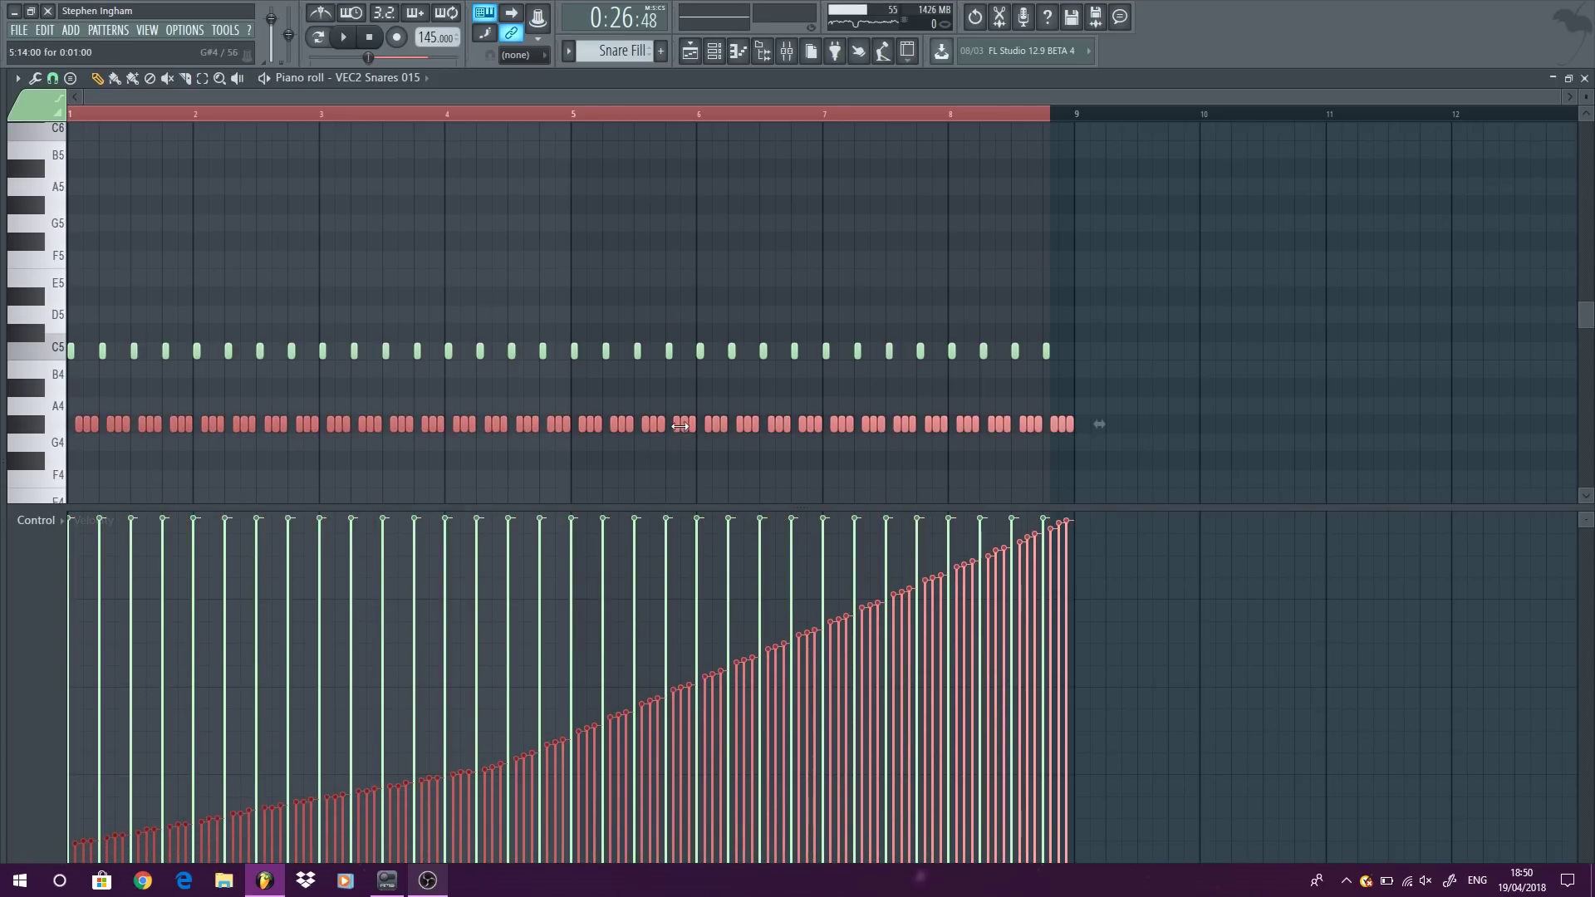
pyautogui.scroll(3, 687, 392)
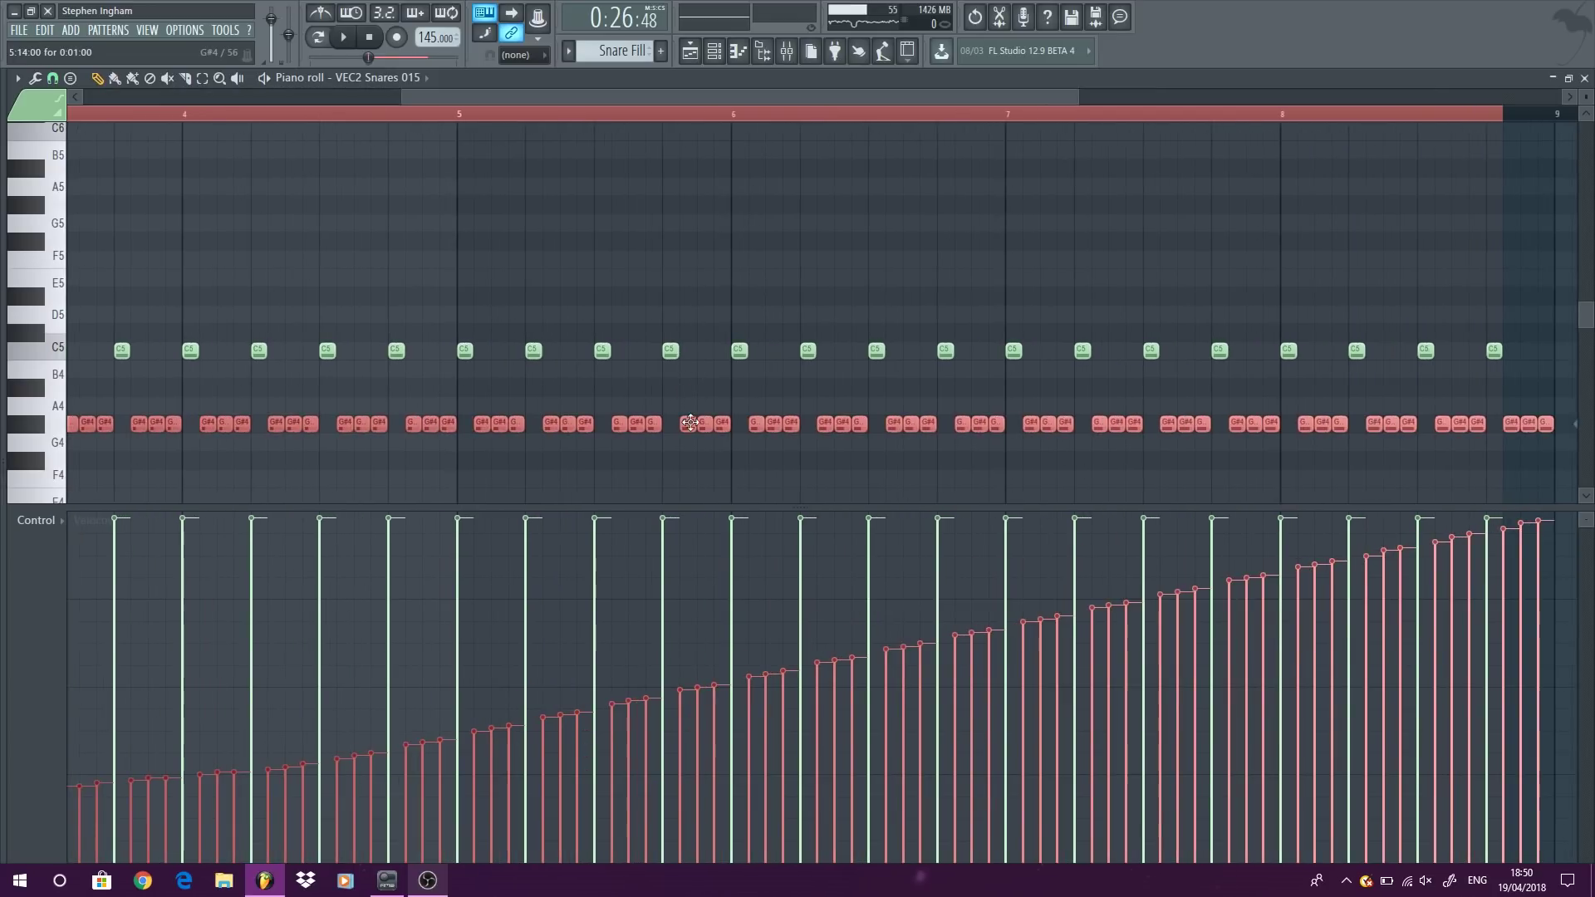
pyautogui.moveTo(690, 408); pyautogui.dragTo(686, 335)
pyautogui.scroll(-4, 552, 278)
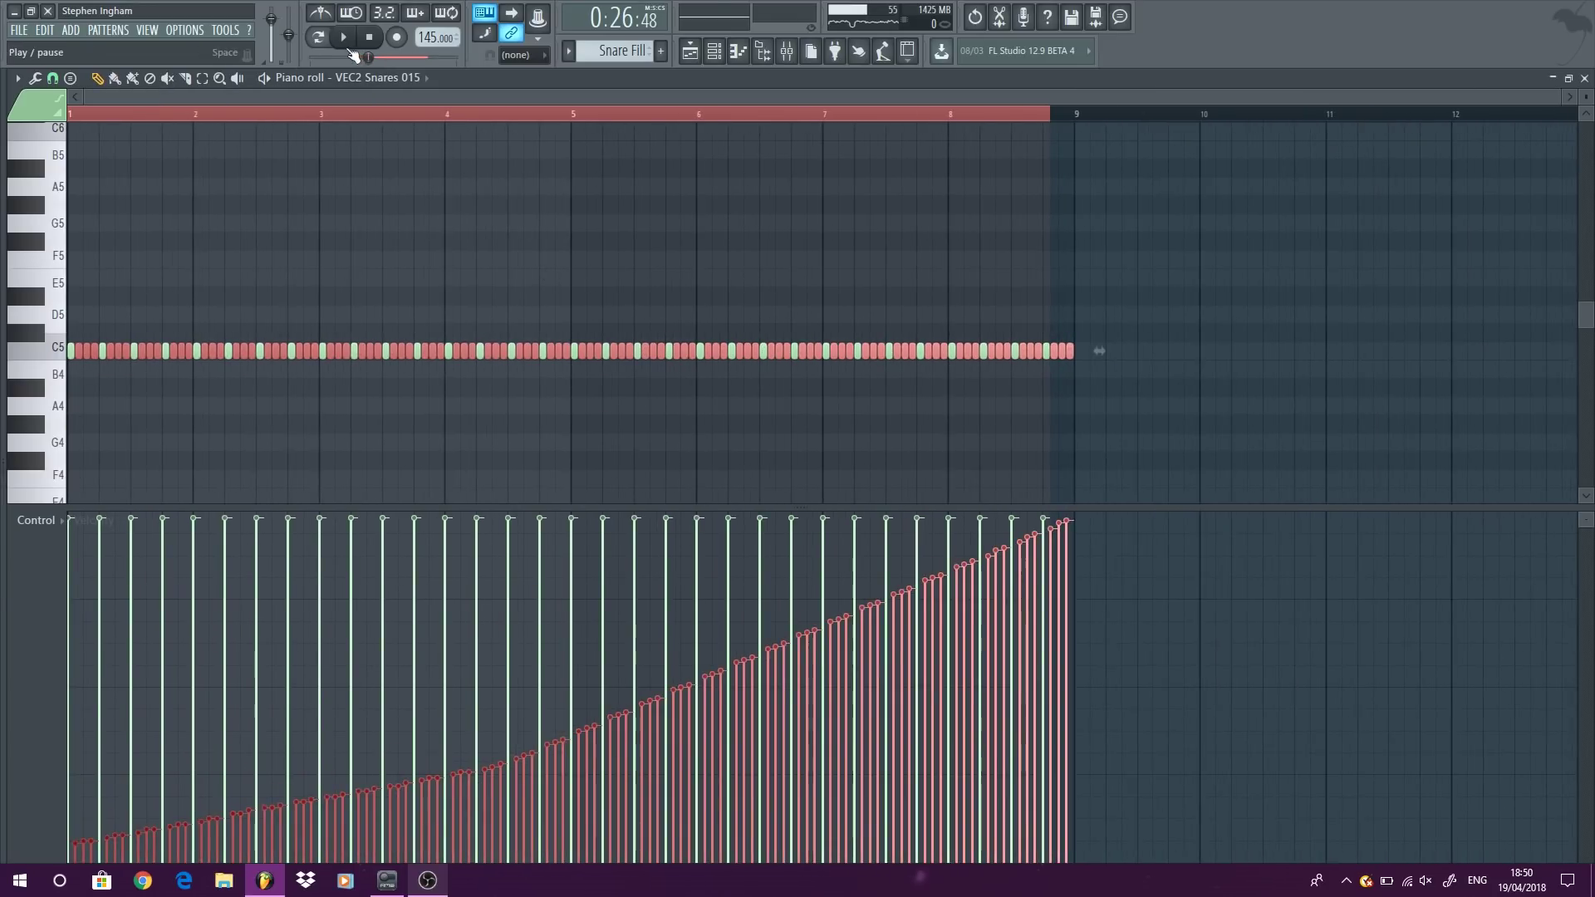
# Step: Audition the snare pattern and duplicate all of its notes into bars 9 to 16
pyautogui.click(339, 39)
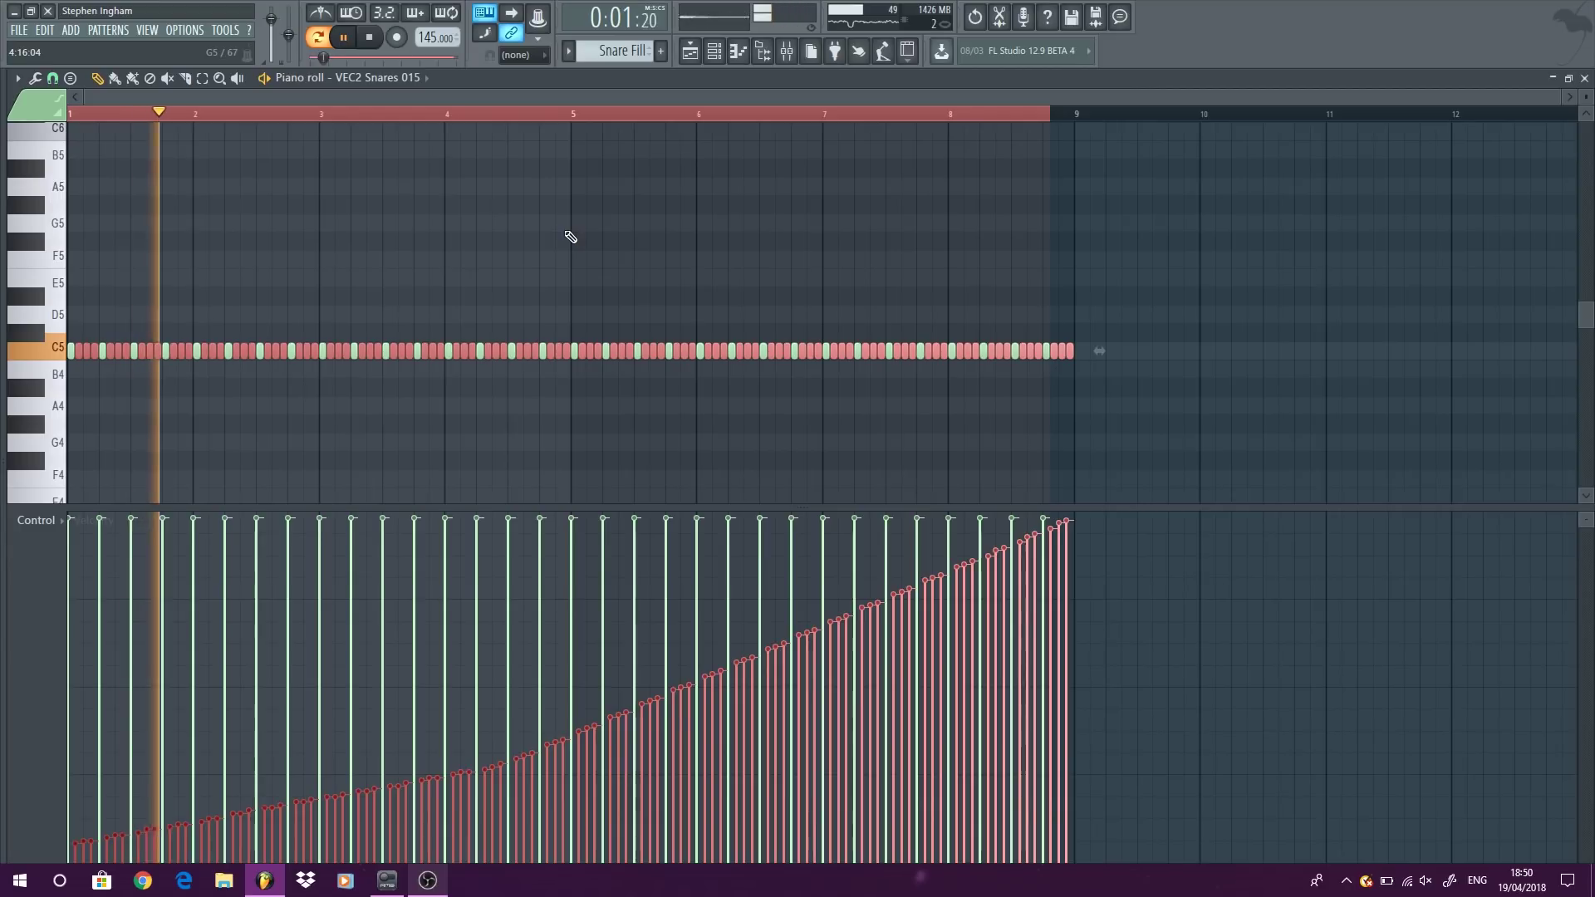
pyautogui.hotkey('ctrl', 'a')
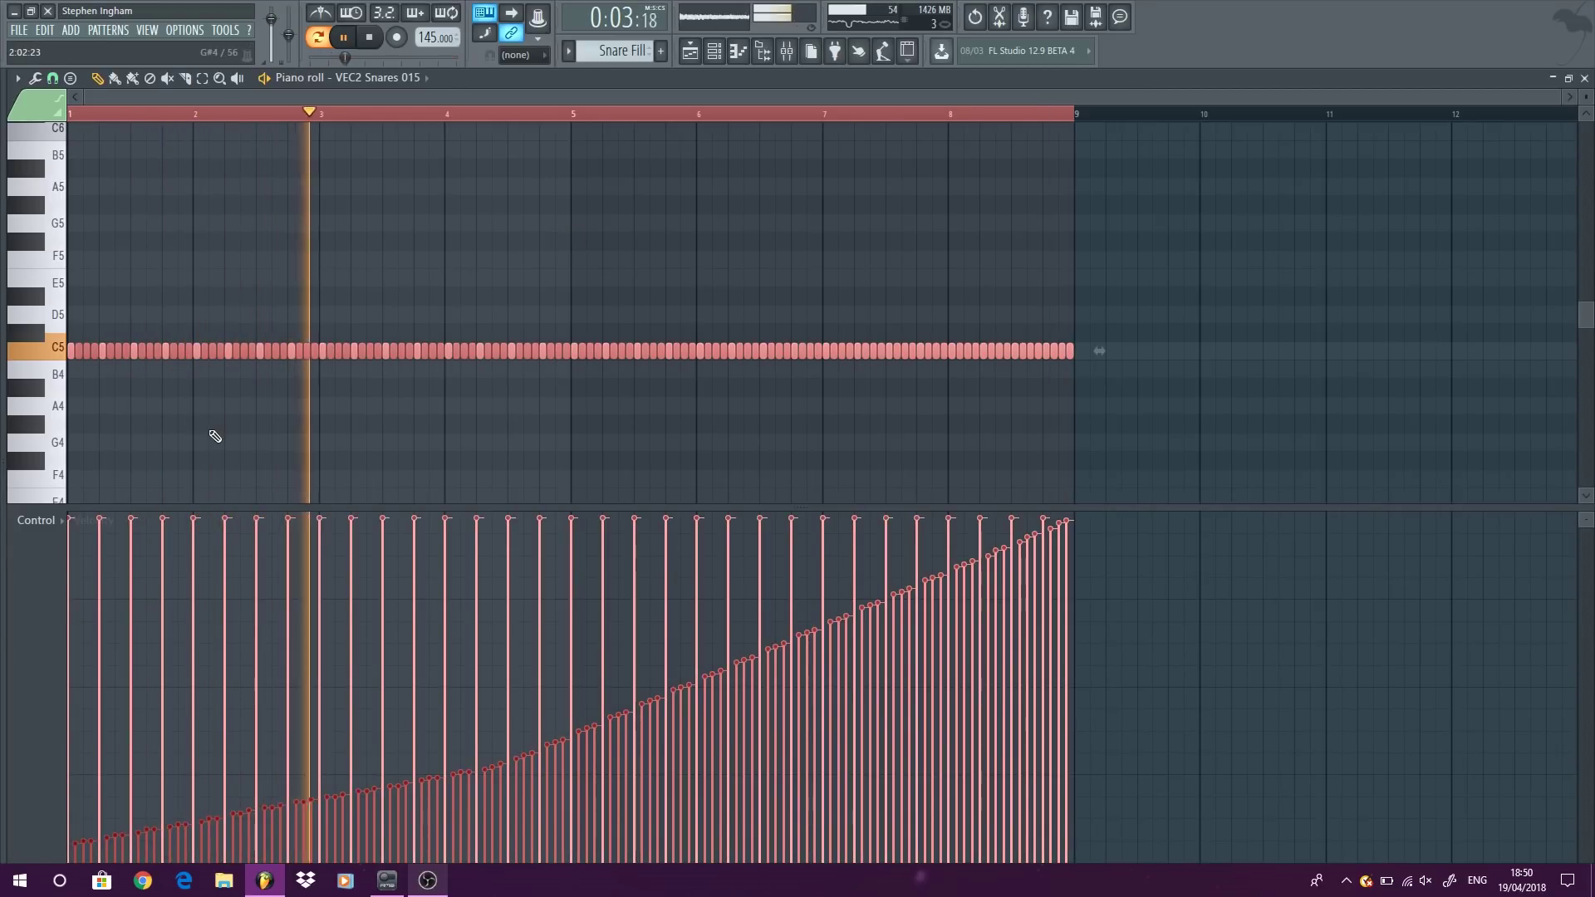
pyautogui.press('space')
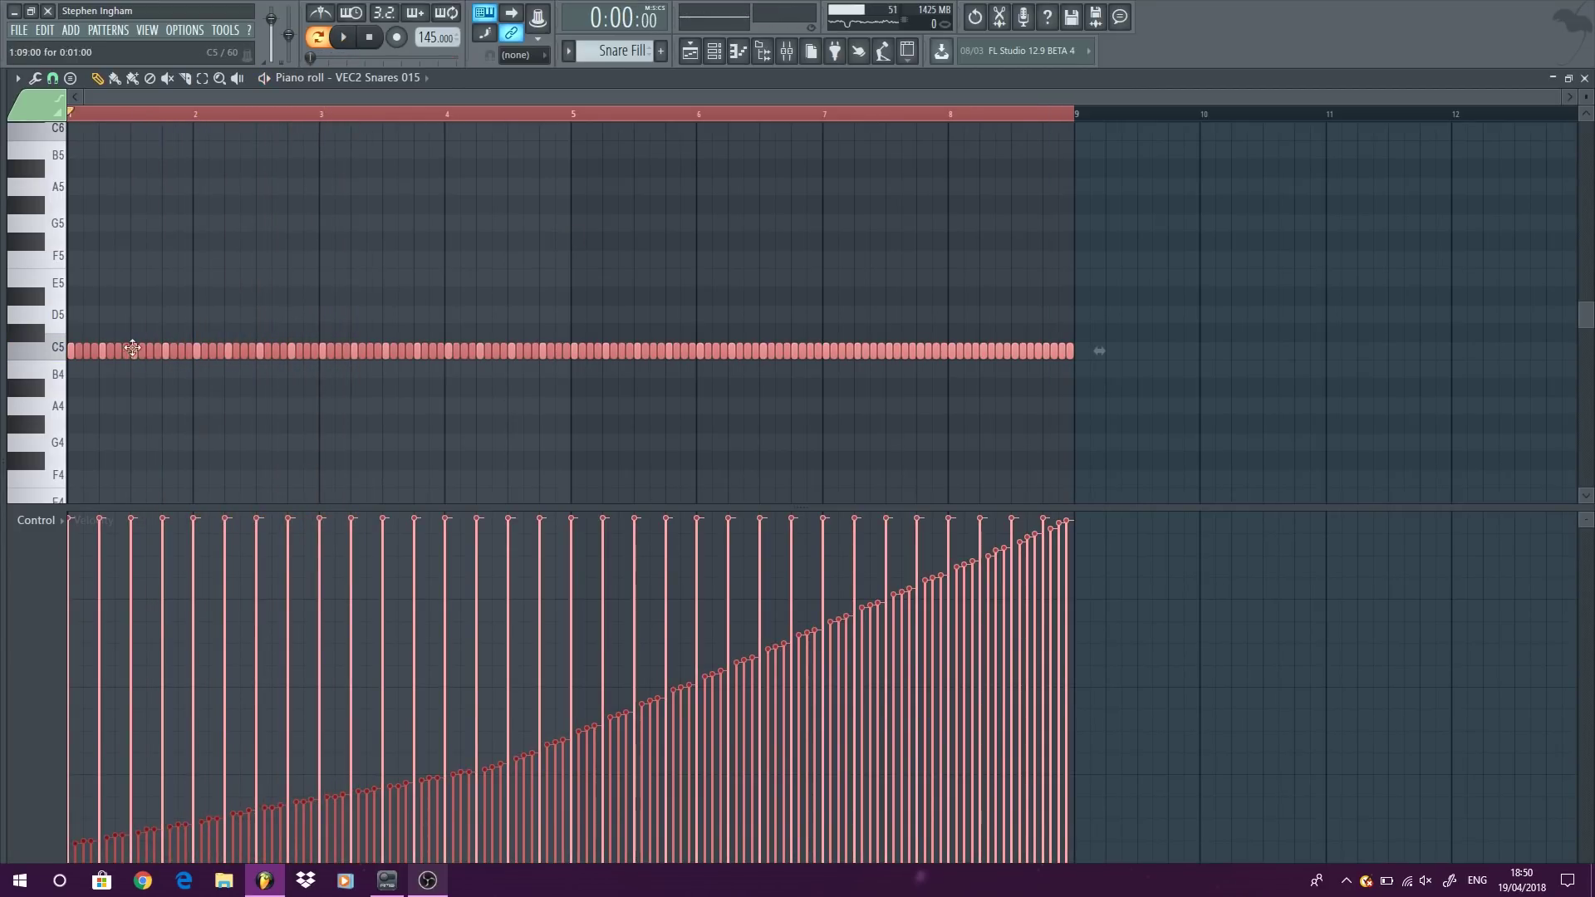
pyautogui.moveTo(67, 356); pyautogui.dragTo(1071, 320)
pyautogui.scroll(-3, 1242, 441)
pyautogui.rightClick(1242, 441)
# Step: Delete the snare notes in bar 16 and stretch the last note of bar 15 past the middle of bar 16
pyautogui.scroll(5, 1336, 403)
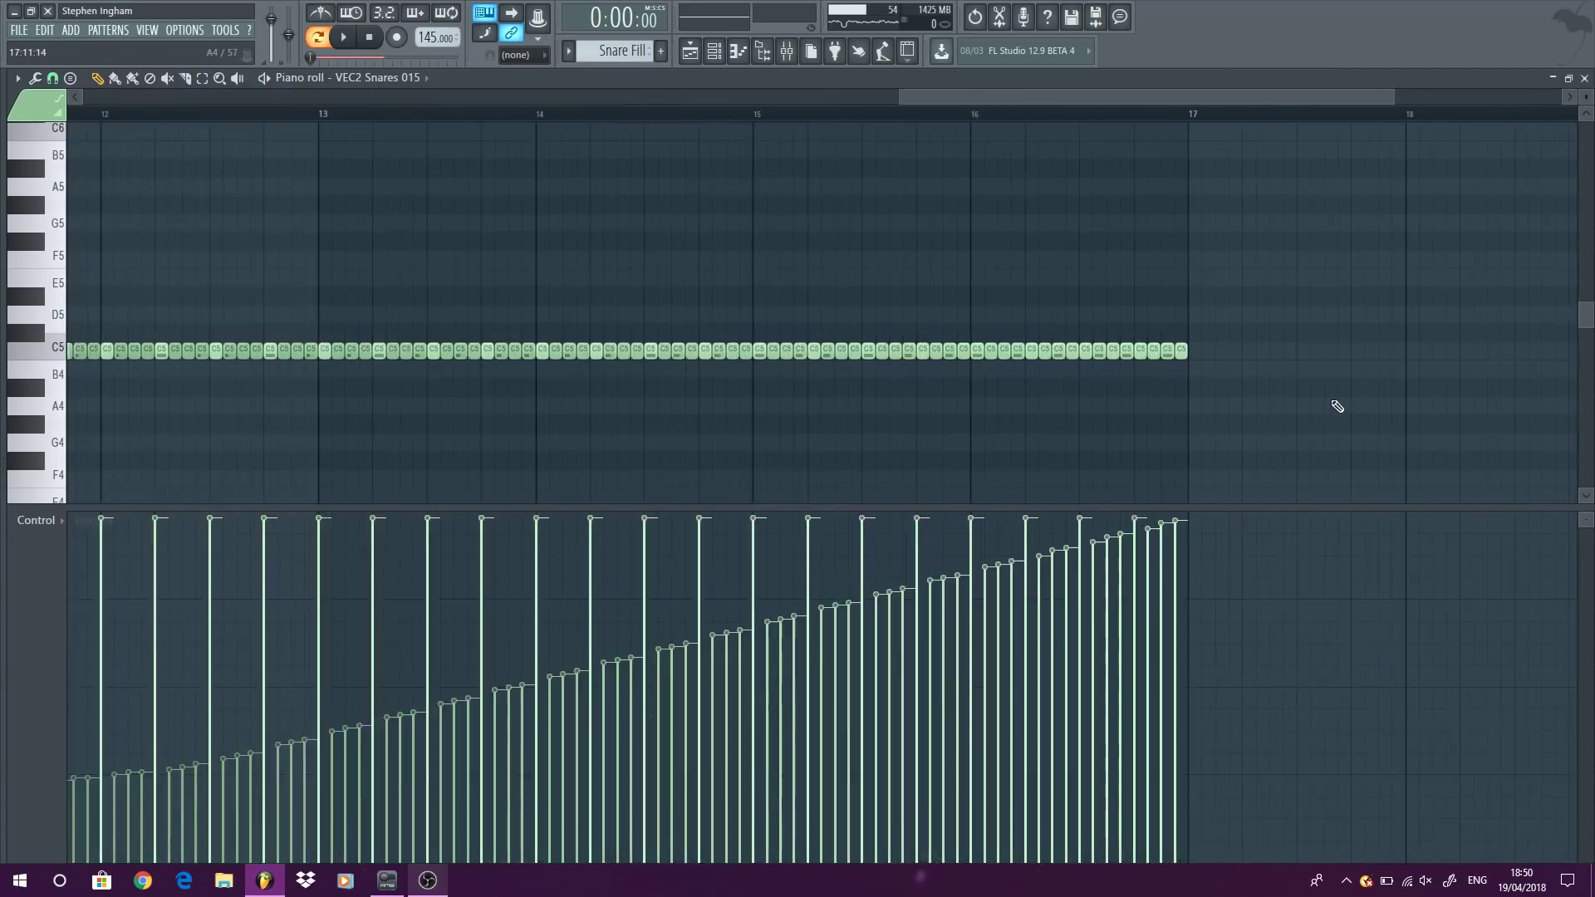
pyautogui.rightClick(1089, 353)
pyautogui.rightClick(873, 353)
pyautogui.rightClick(833, 354)
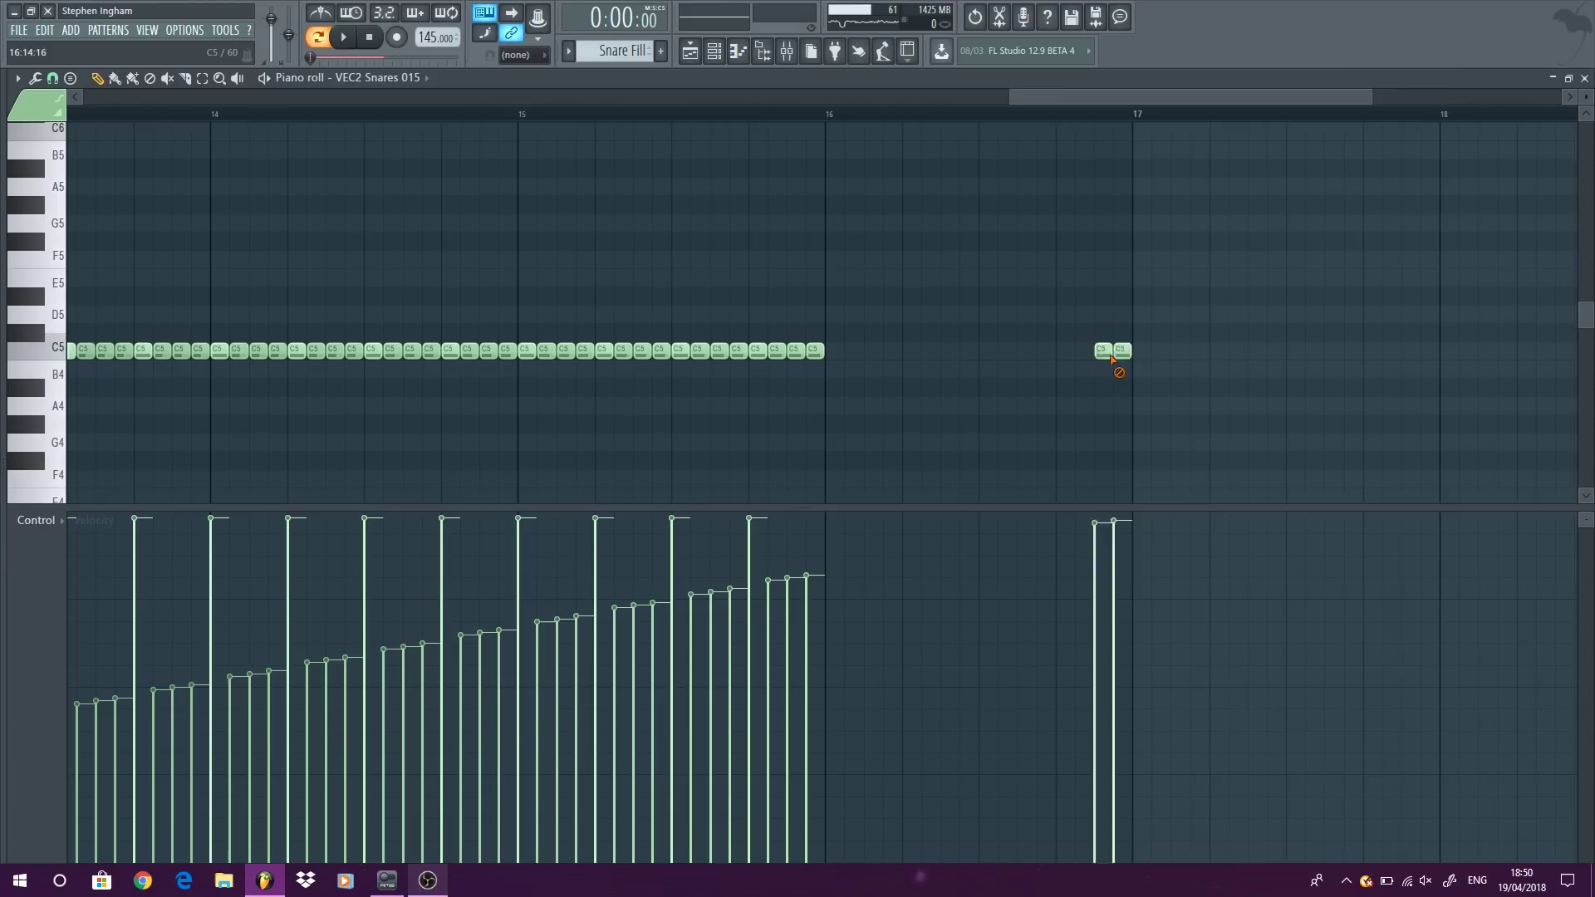
pyautogui.rightClick(1112, 353)
pyautogui.moveTo(834, 346); pyautogui.dragTo(1017, 349)
pyautogui.scroll(-3, 1128, 348)
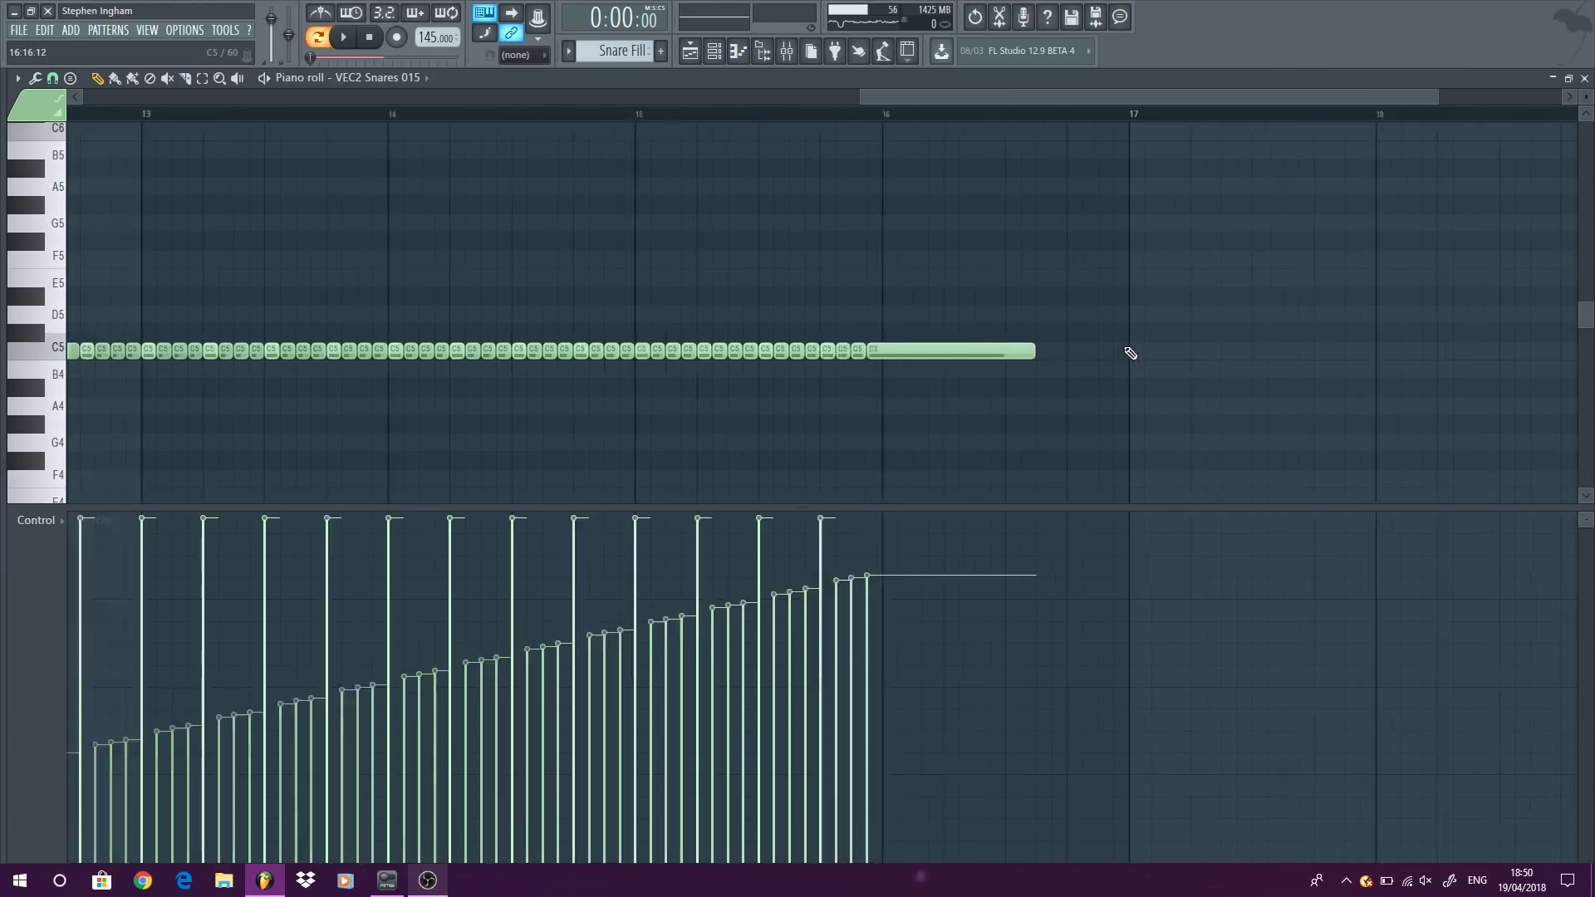
# Step: Select the snare notes from bar 9 onward, ramp their velocities steadily up to full, and close the piano roll
pyautogui.moveTo(1183, 431); pyautogui.dragTo(158, 291)
pyautogui.moveTo(1011, 519); pyautogui.dragTo(135, 793)
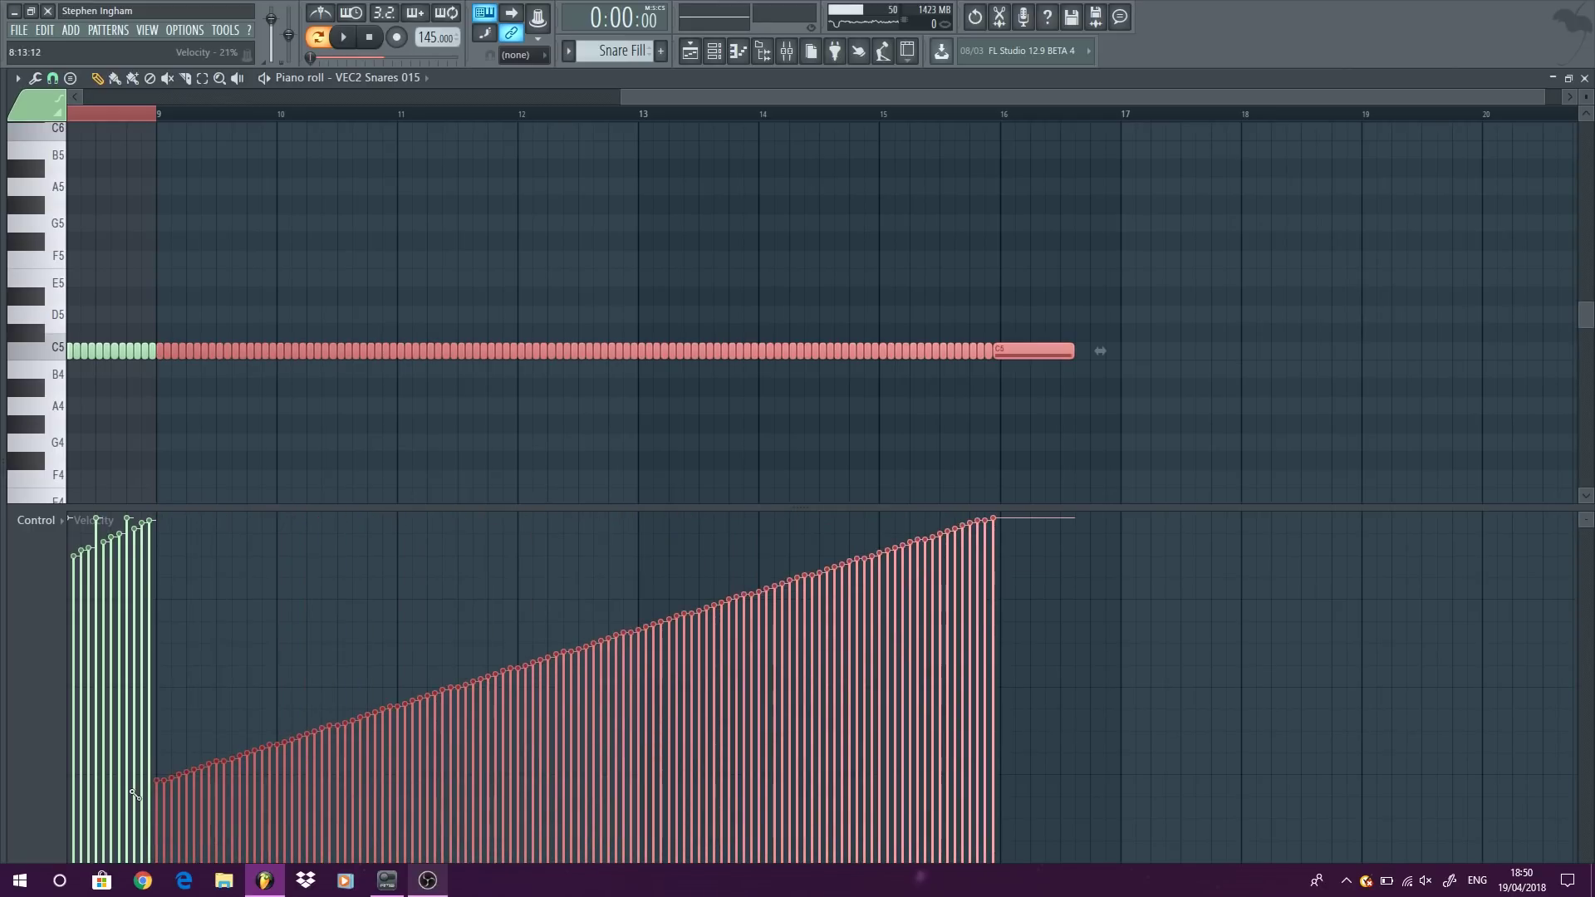
pyautogui.click(1584, 78)
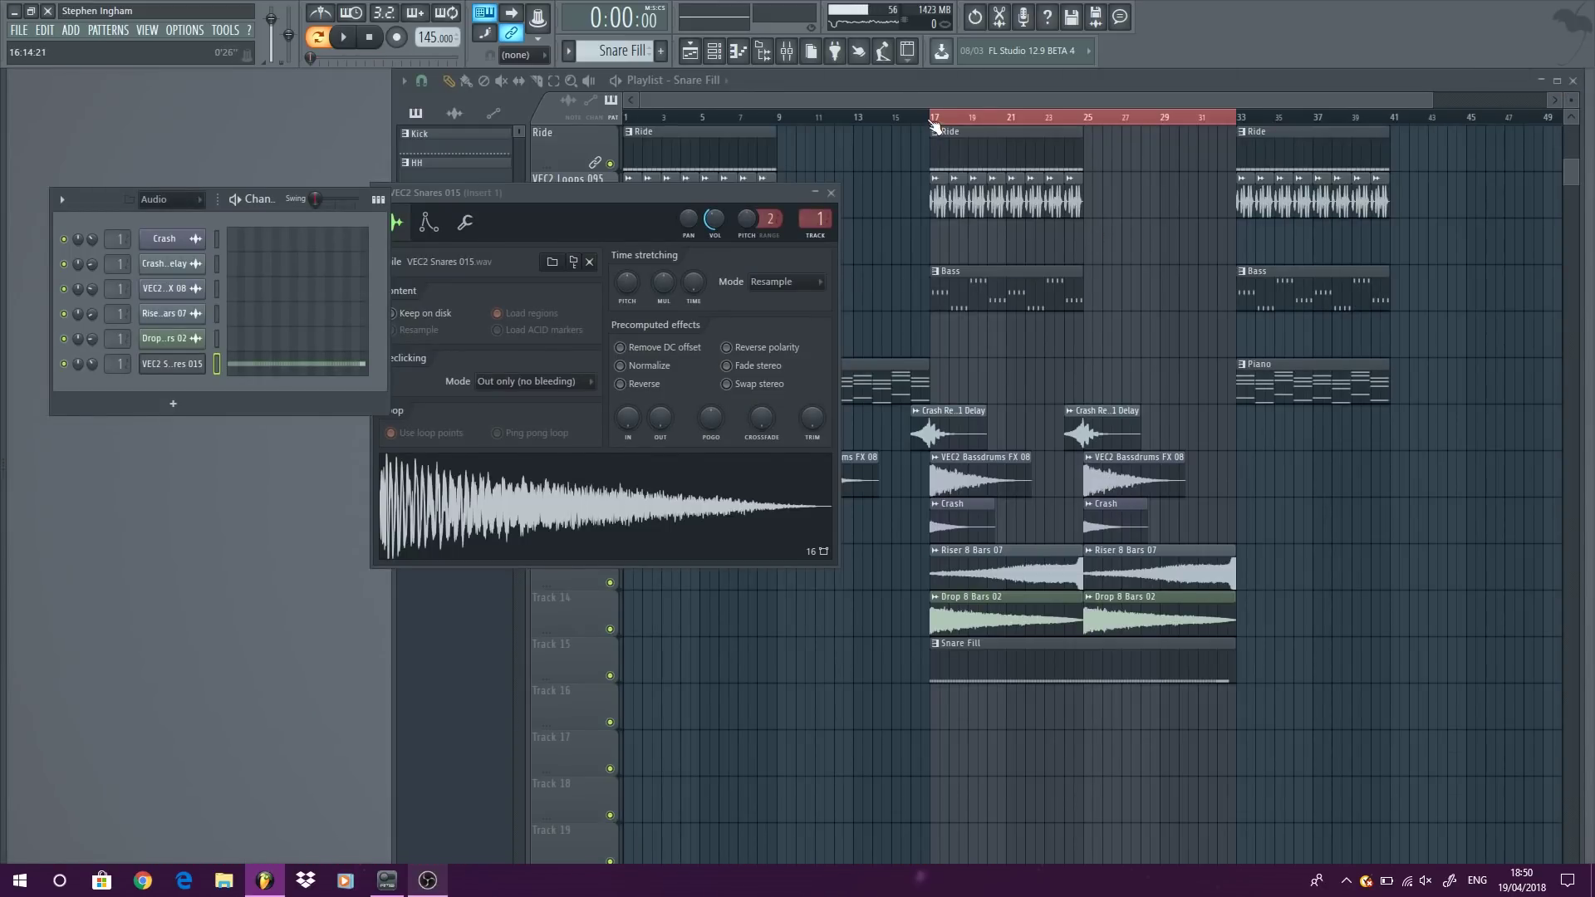
# Step: Close the sampler window and play the arrangement from bar 17 with the playlist maximized to hear the snare fill
pyautogui.press('Escape')
pyautogui.press('space')
pyautogui.doubleClick(1243, 76)
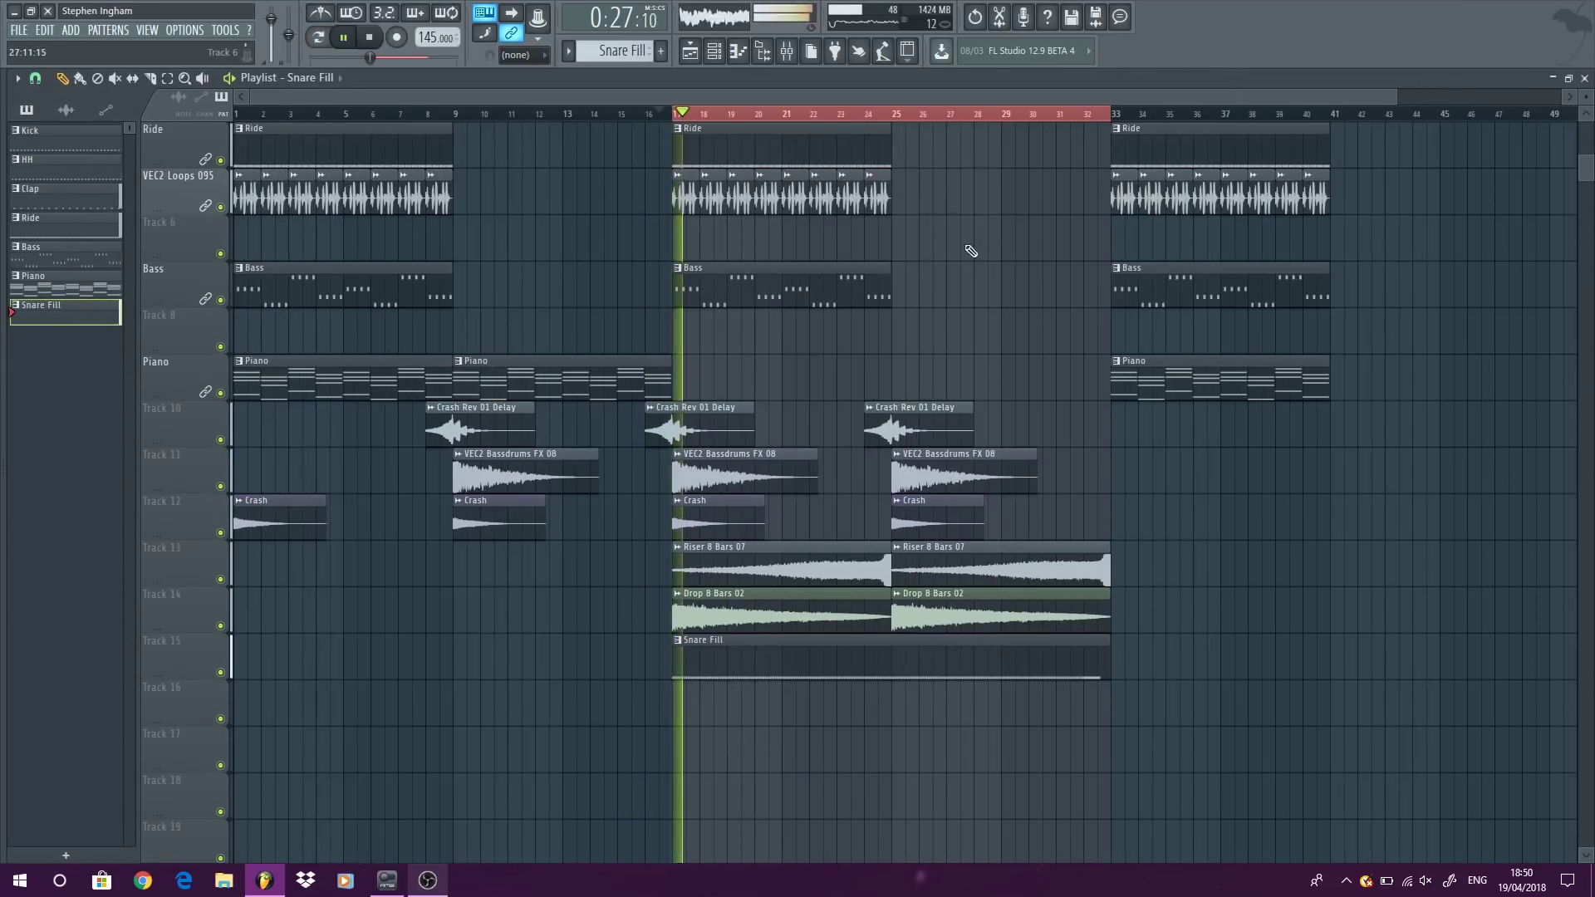
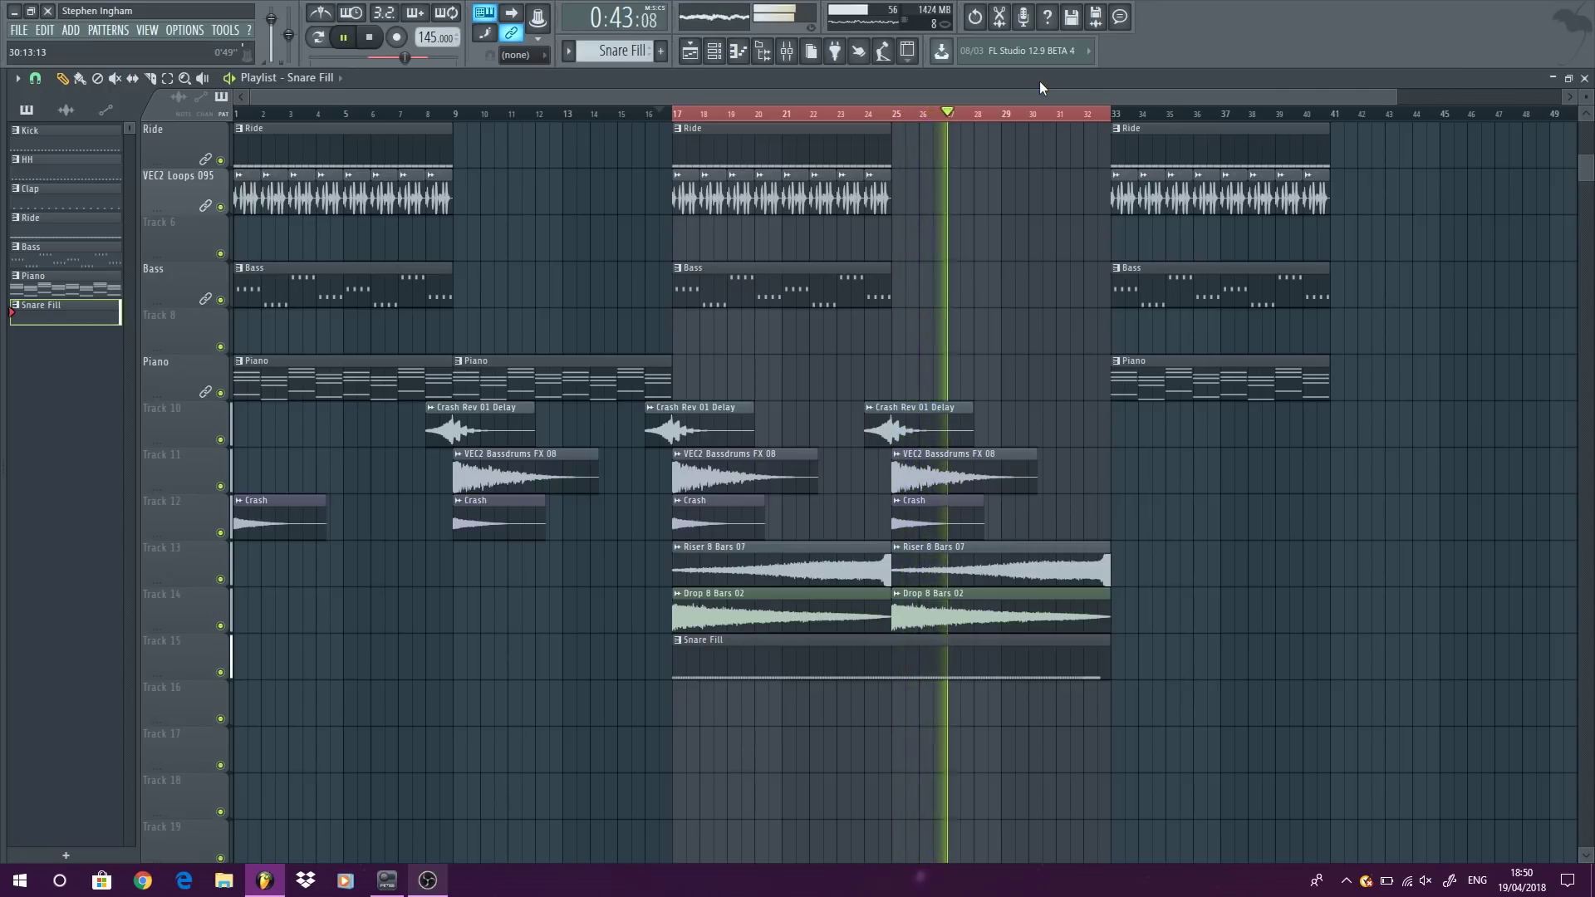
# Step: Add a Crash Rev 01 Delay clip at bar 32 and a Crash clip at bar 33, stop playback and restore the playlist window size
pyautogui.click(930, 424)
pyautogui.click(1096, 419)
pyautogui.click(951, 516)
pyautogui.click(1120, 514)
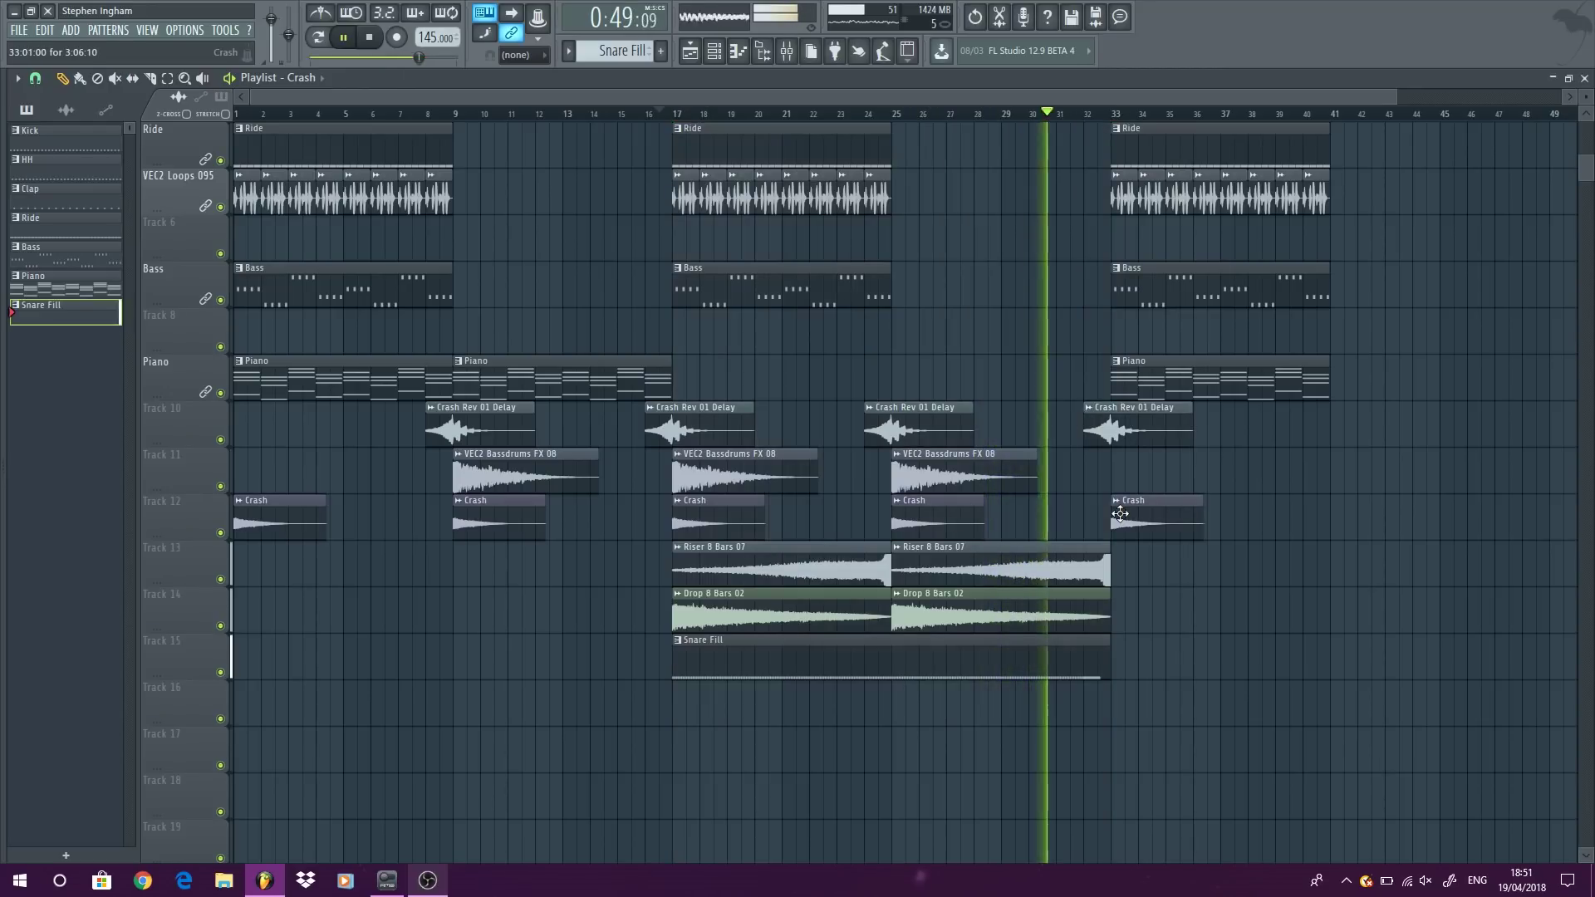
pyautogui.scroll(-2, 1008, 200)
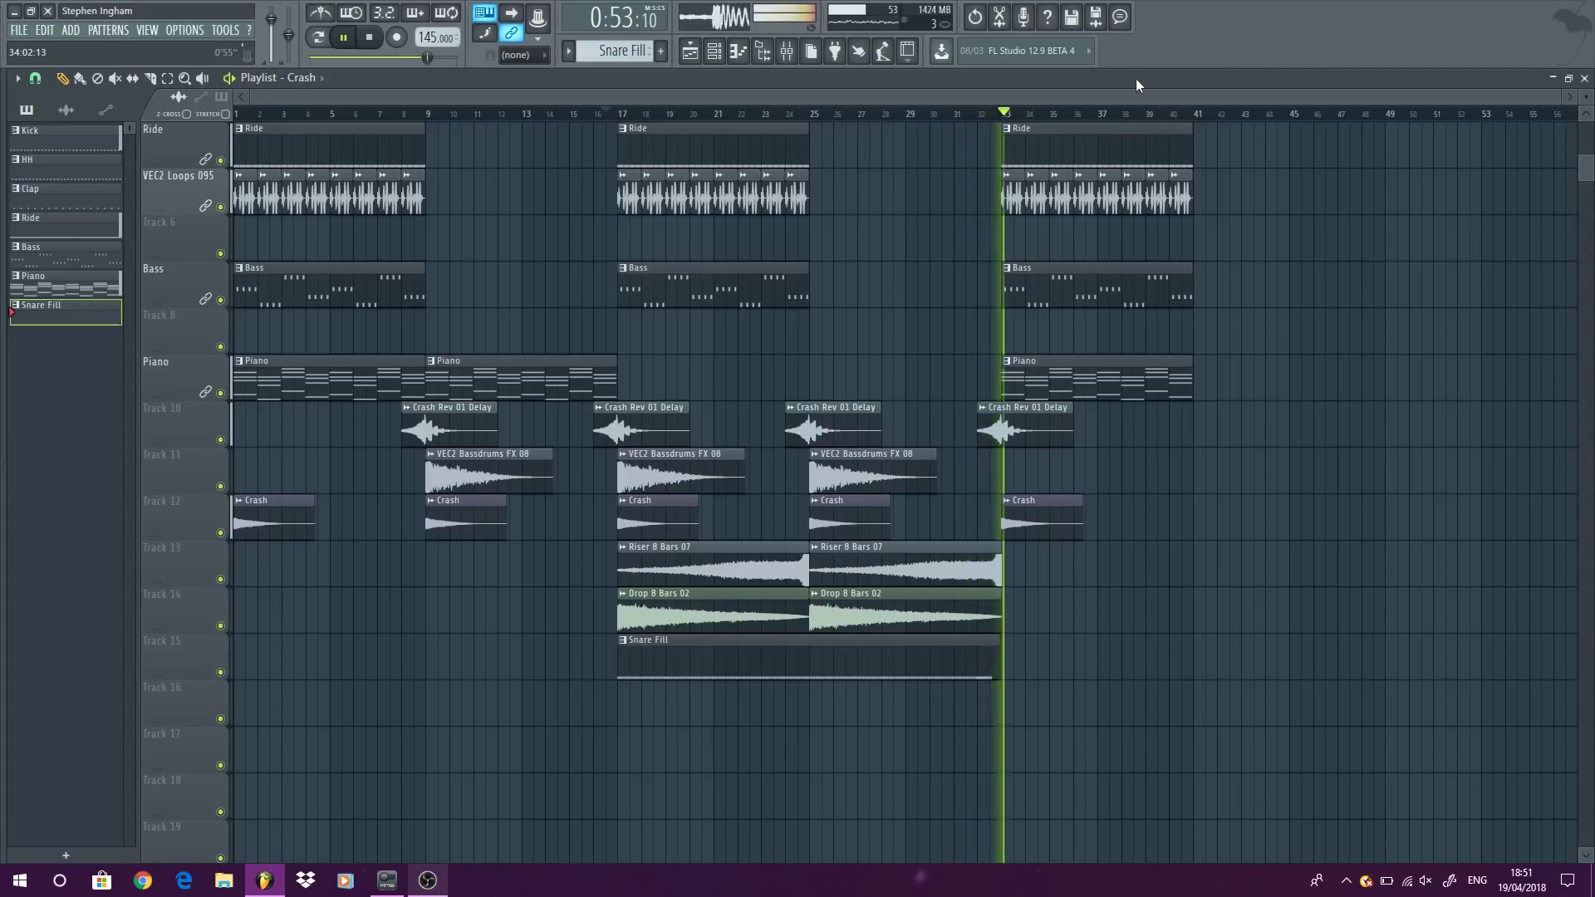
pyautogui.press('space')
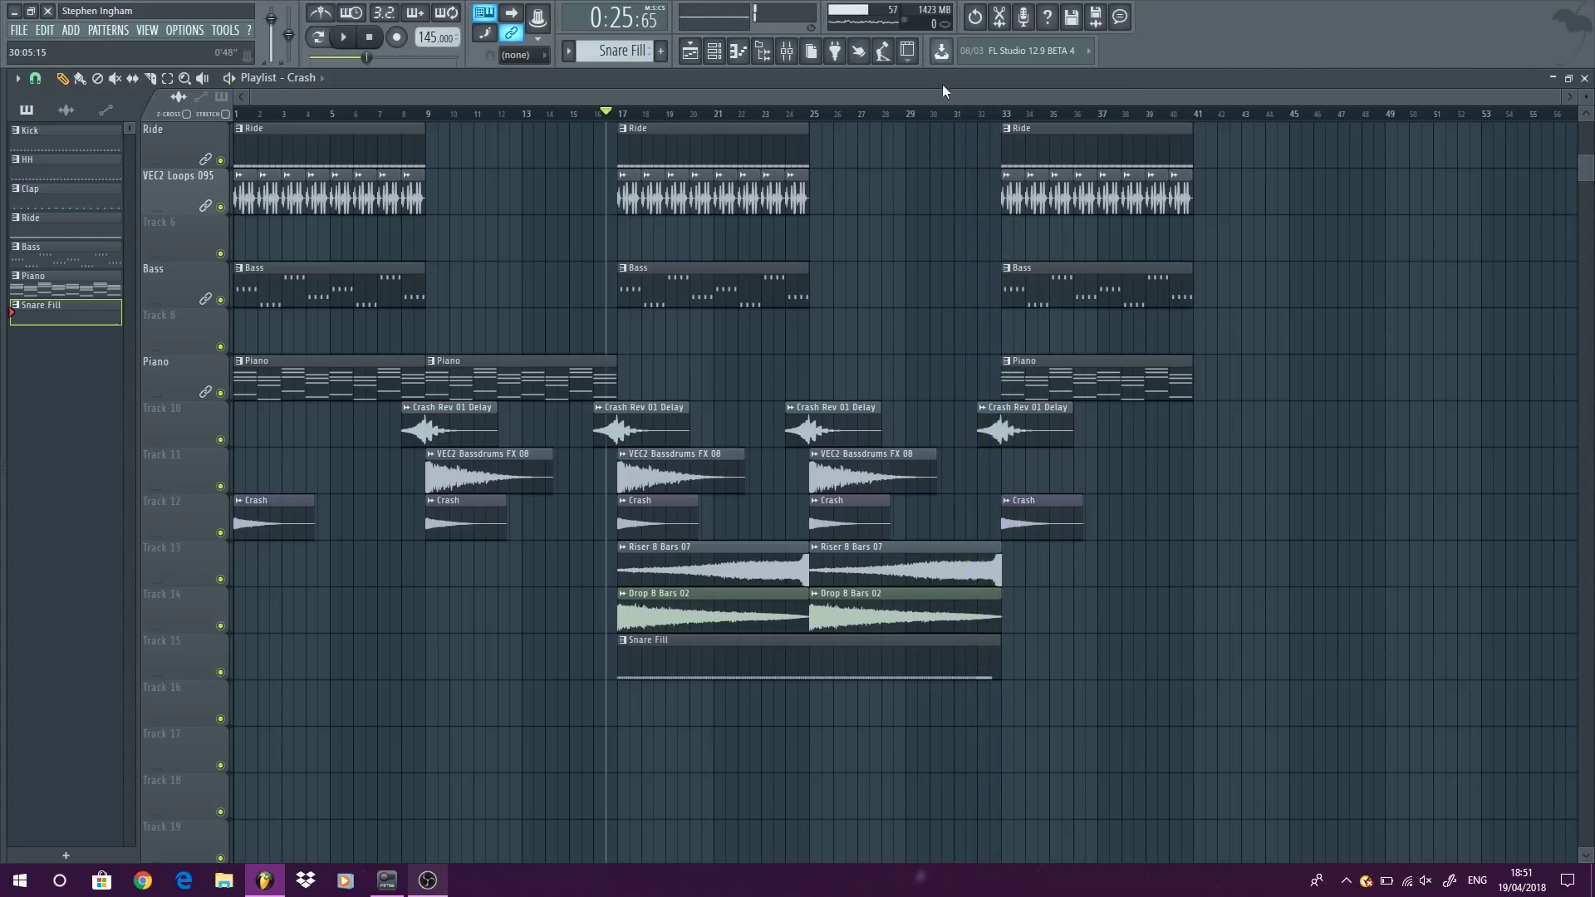
pyautogui.doubleClick(944, 77)
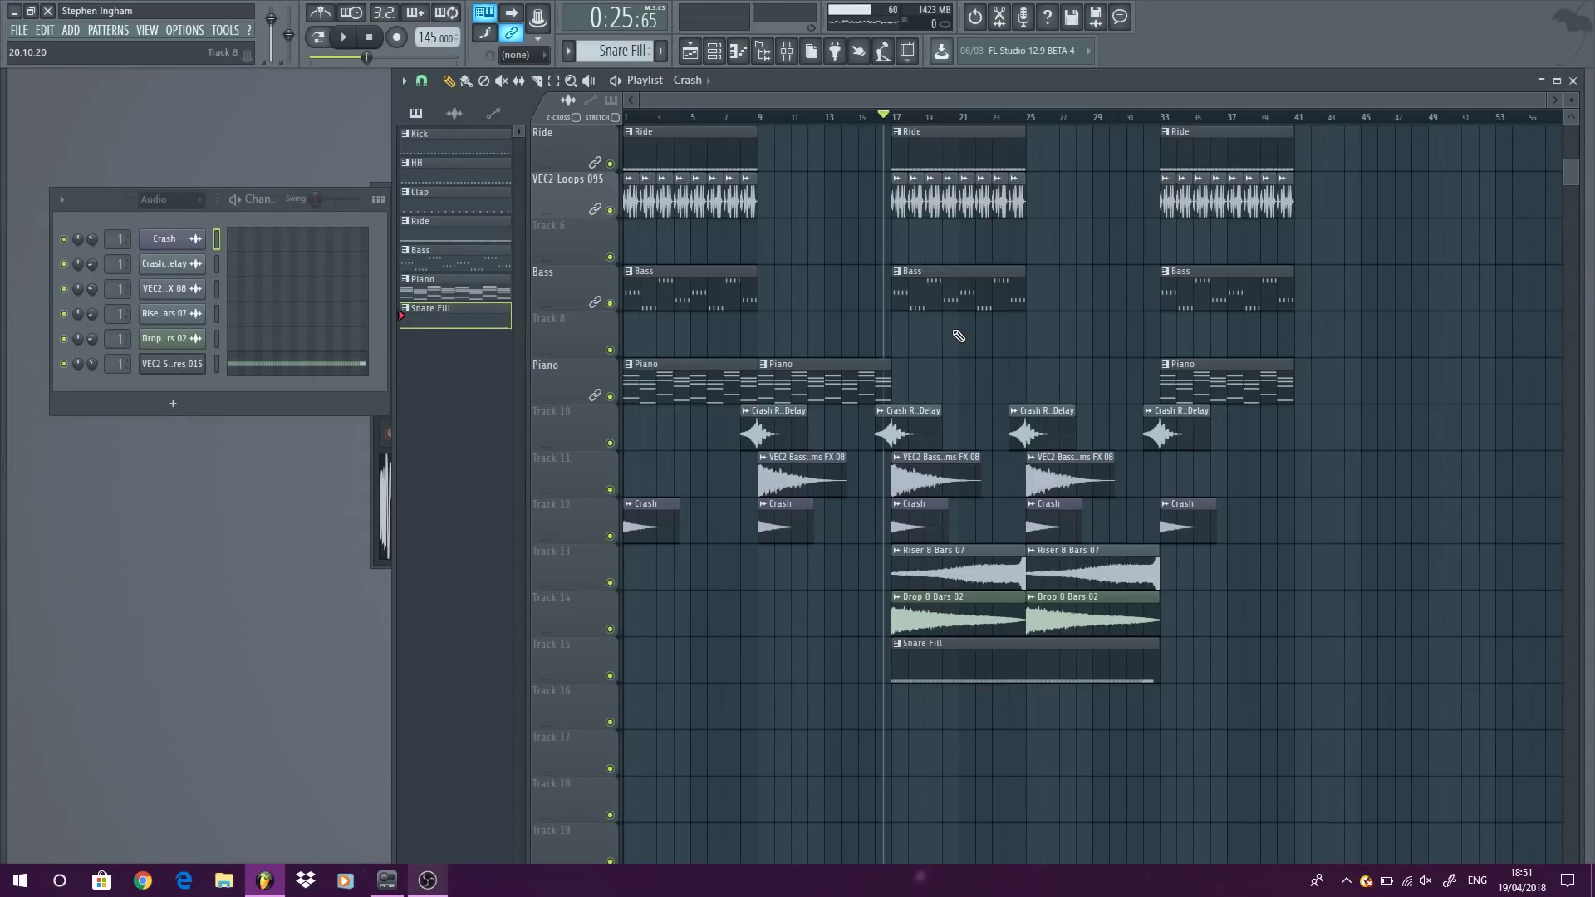
# Step: Select the Piano pattern and add another reFX Nexus instrument from the Synth MAIN group
pyautogui.click(850, 375)
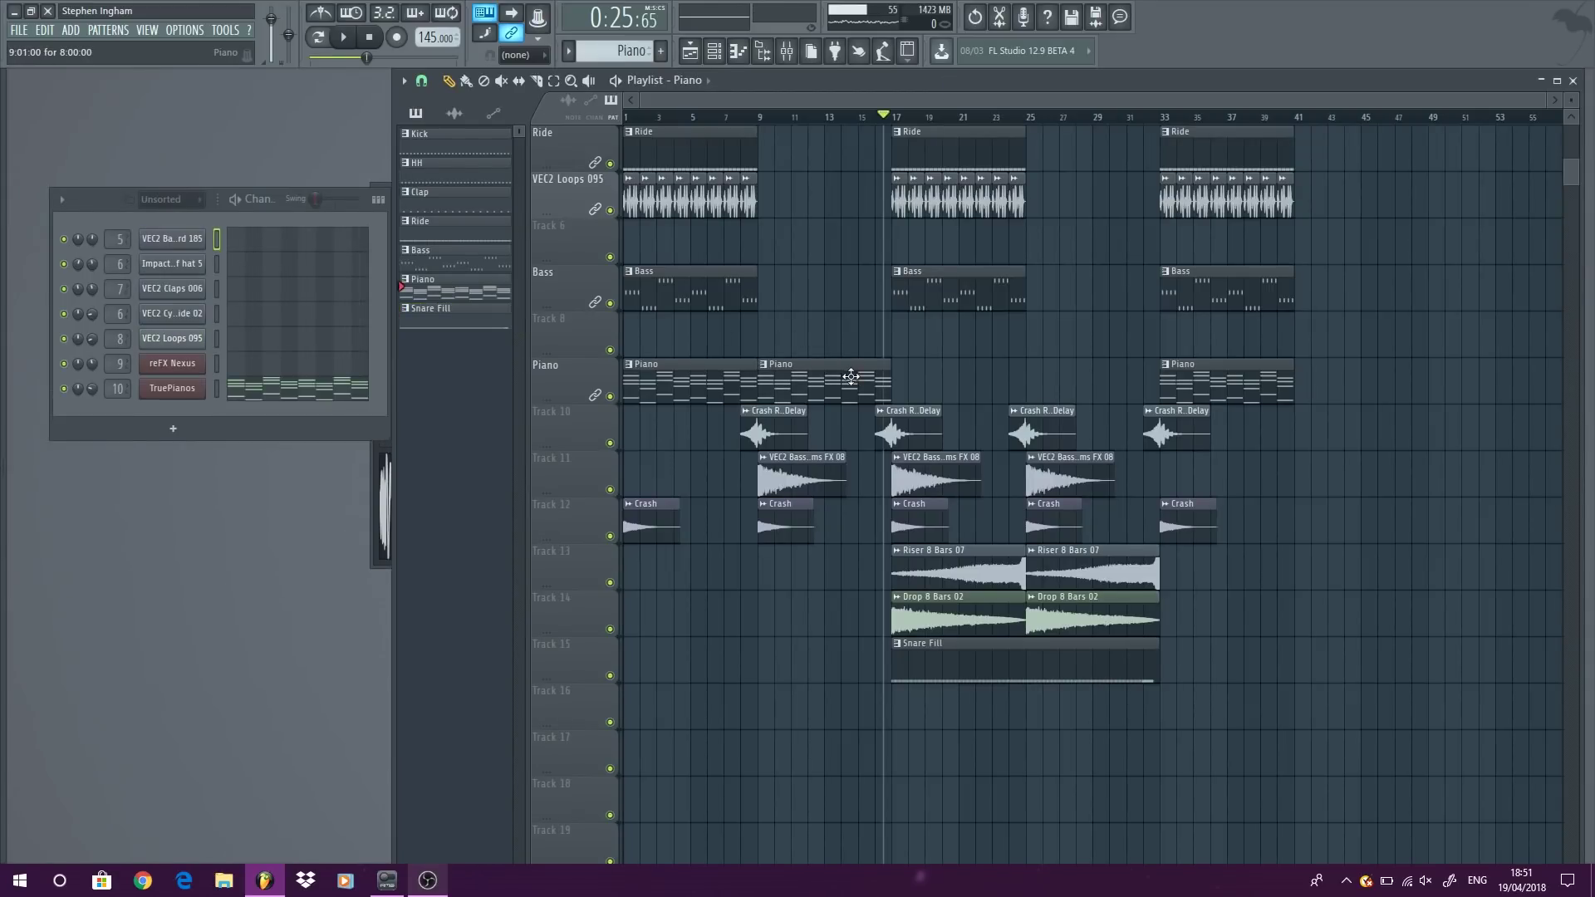
pyautogui.click(70, 31)
pyautogui.moveTo(144, 131)
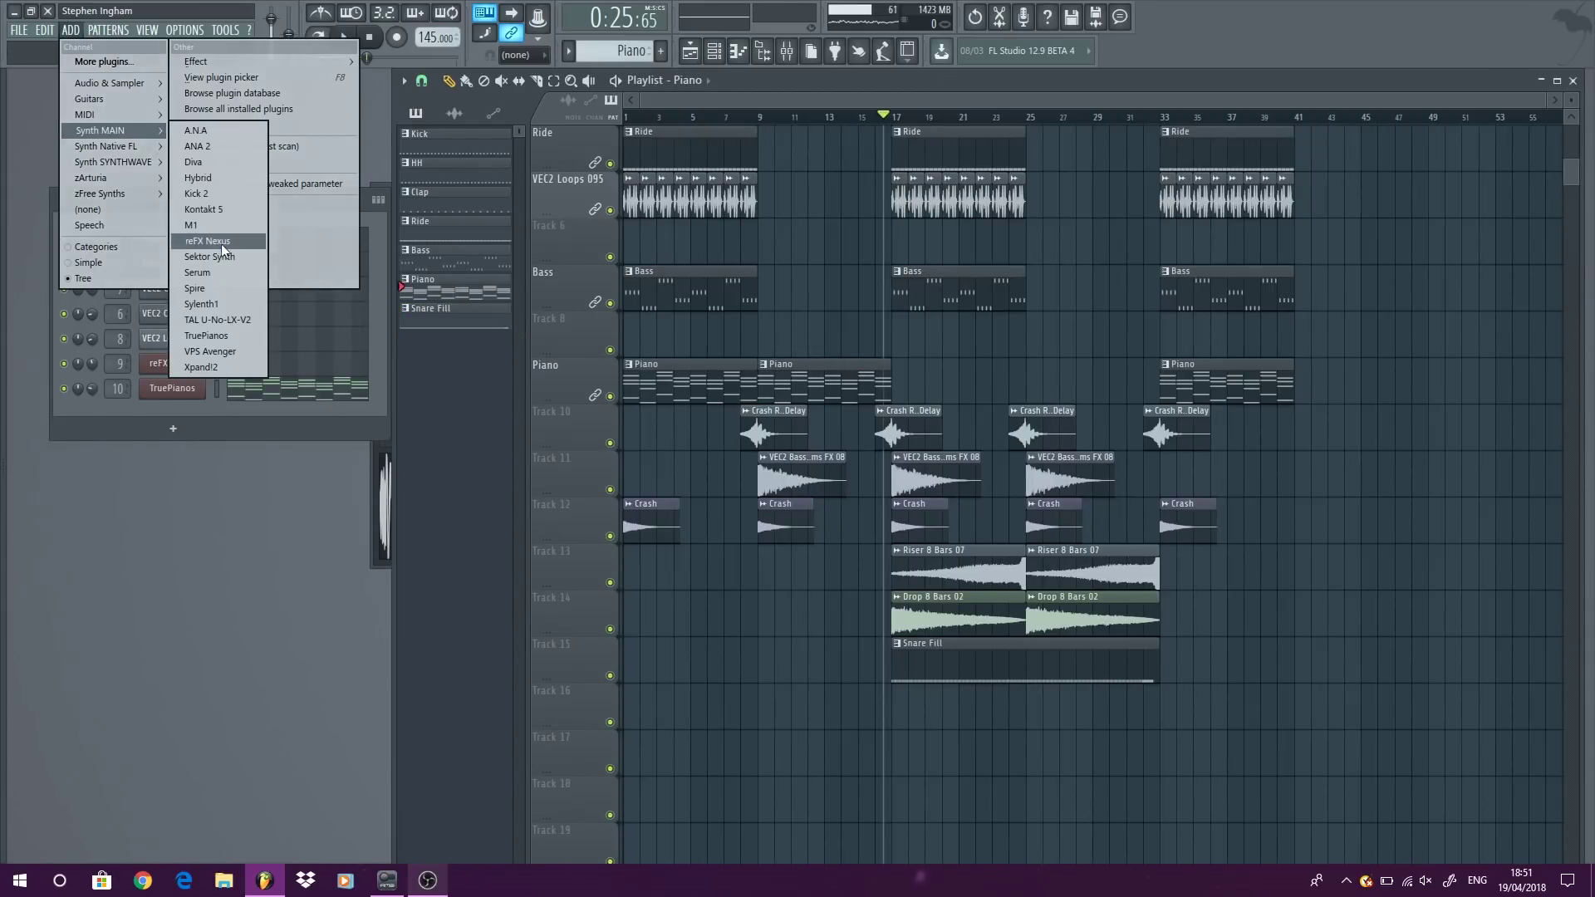
pyautogui.click(398, 244)
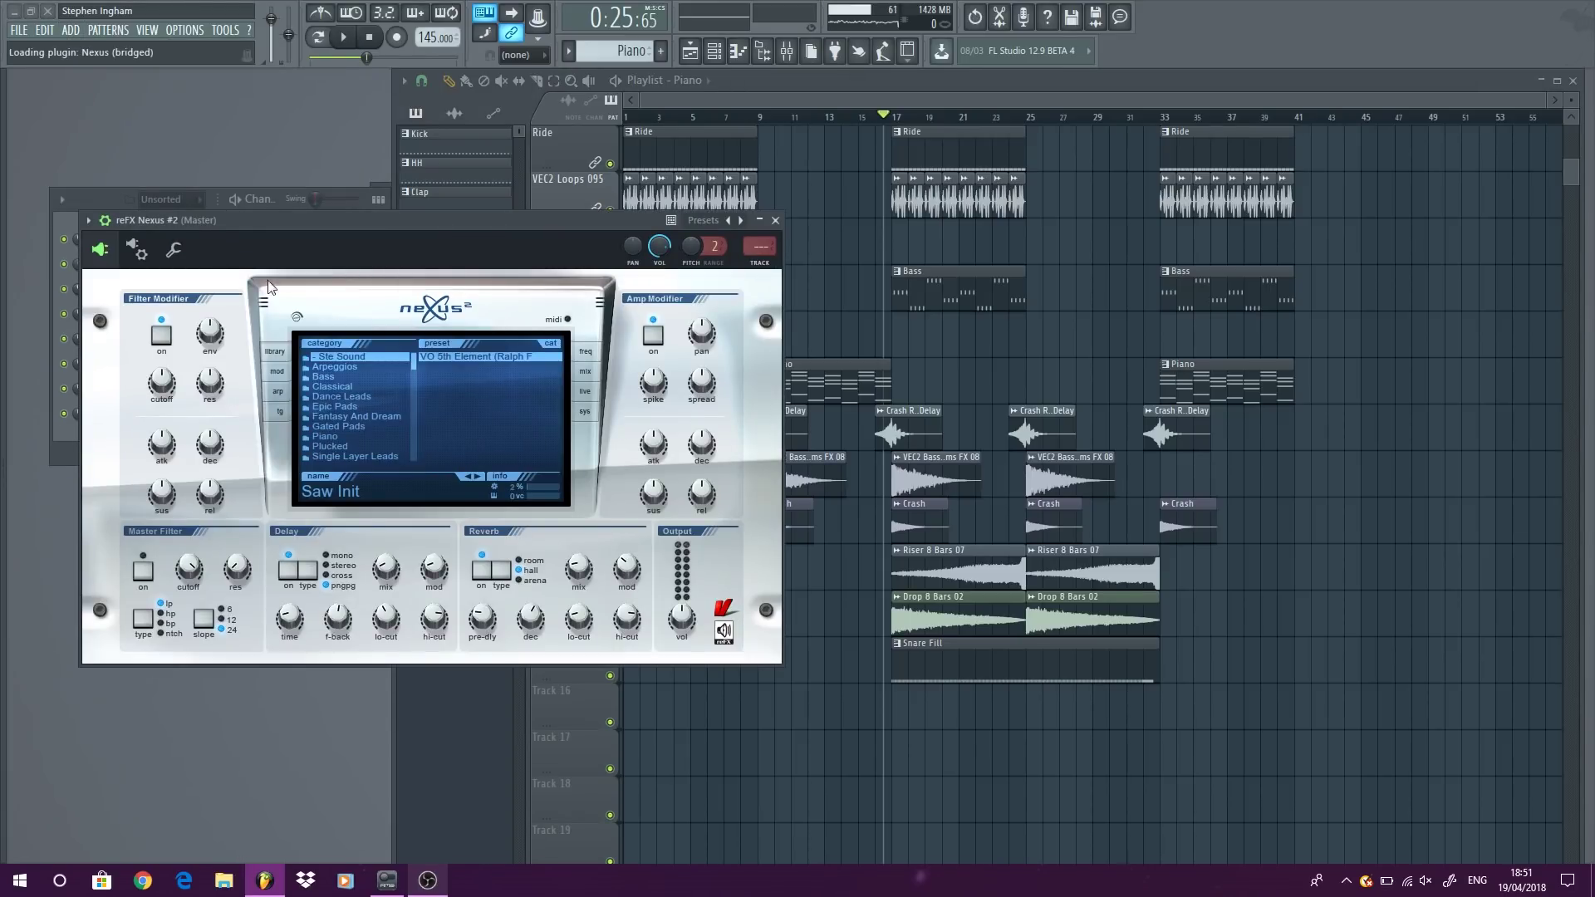
# Step: Load the LD Tunecraft preset from the XP Dance Vol.3 category in the new Nexus
pyautogui.scroll(-5, 417, 357)
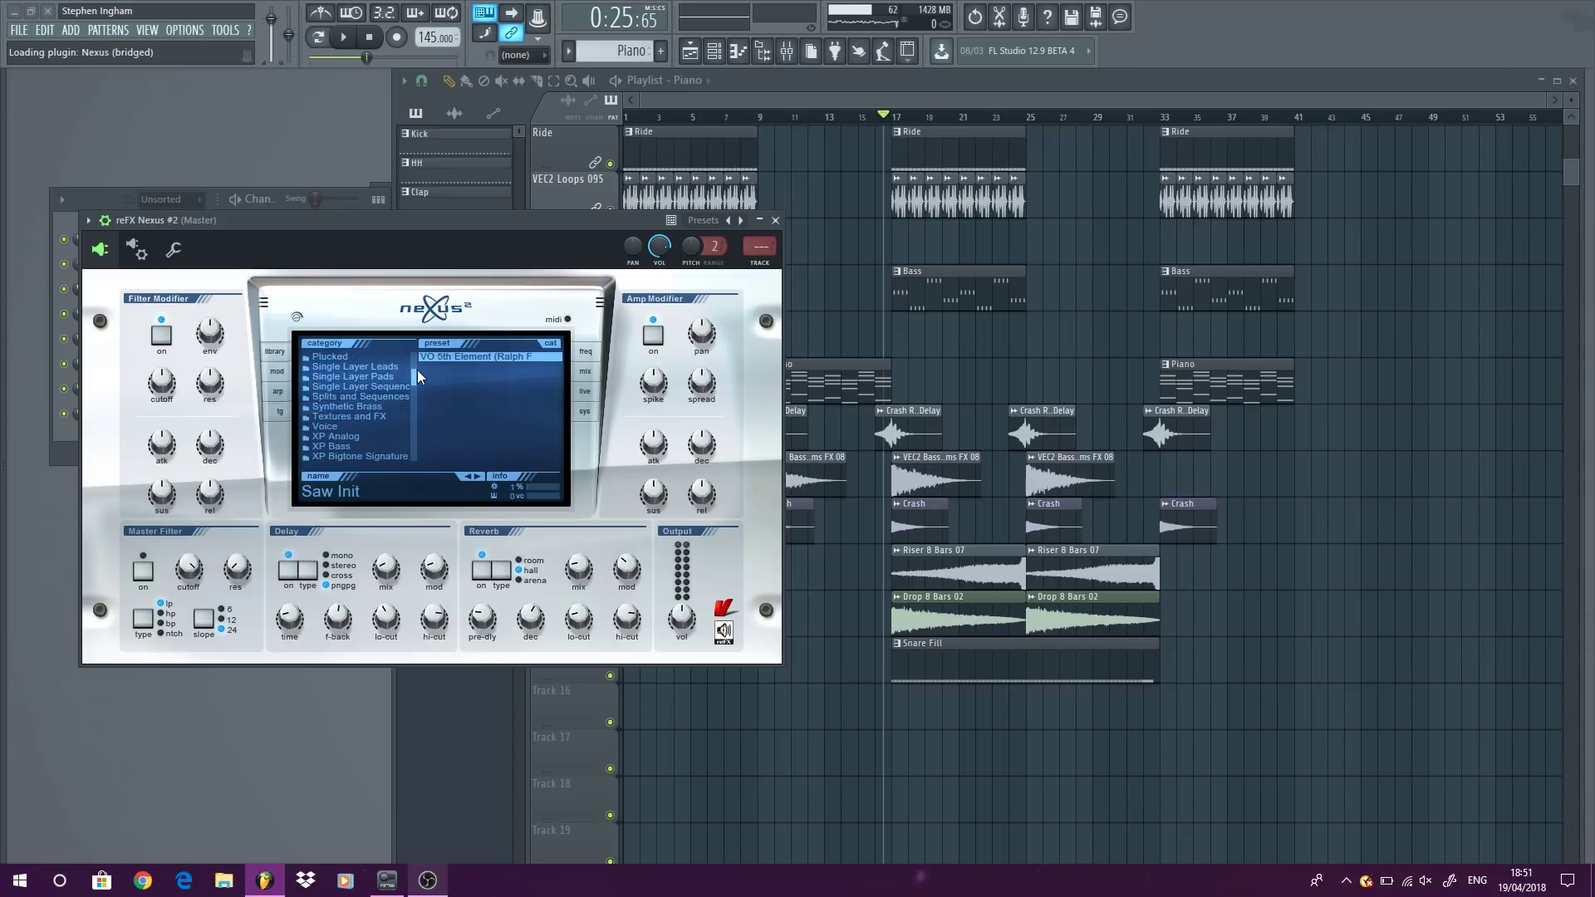
pyautogui.scroll(-4, 415, 374)
pyautogui.click(394, 399)
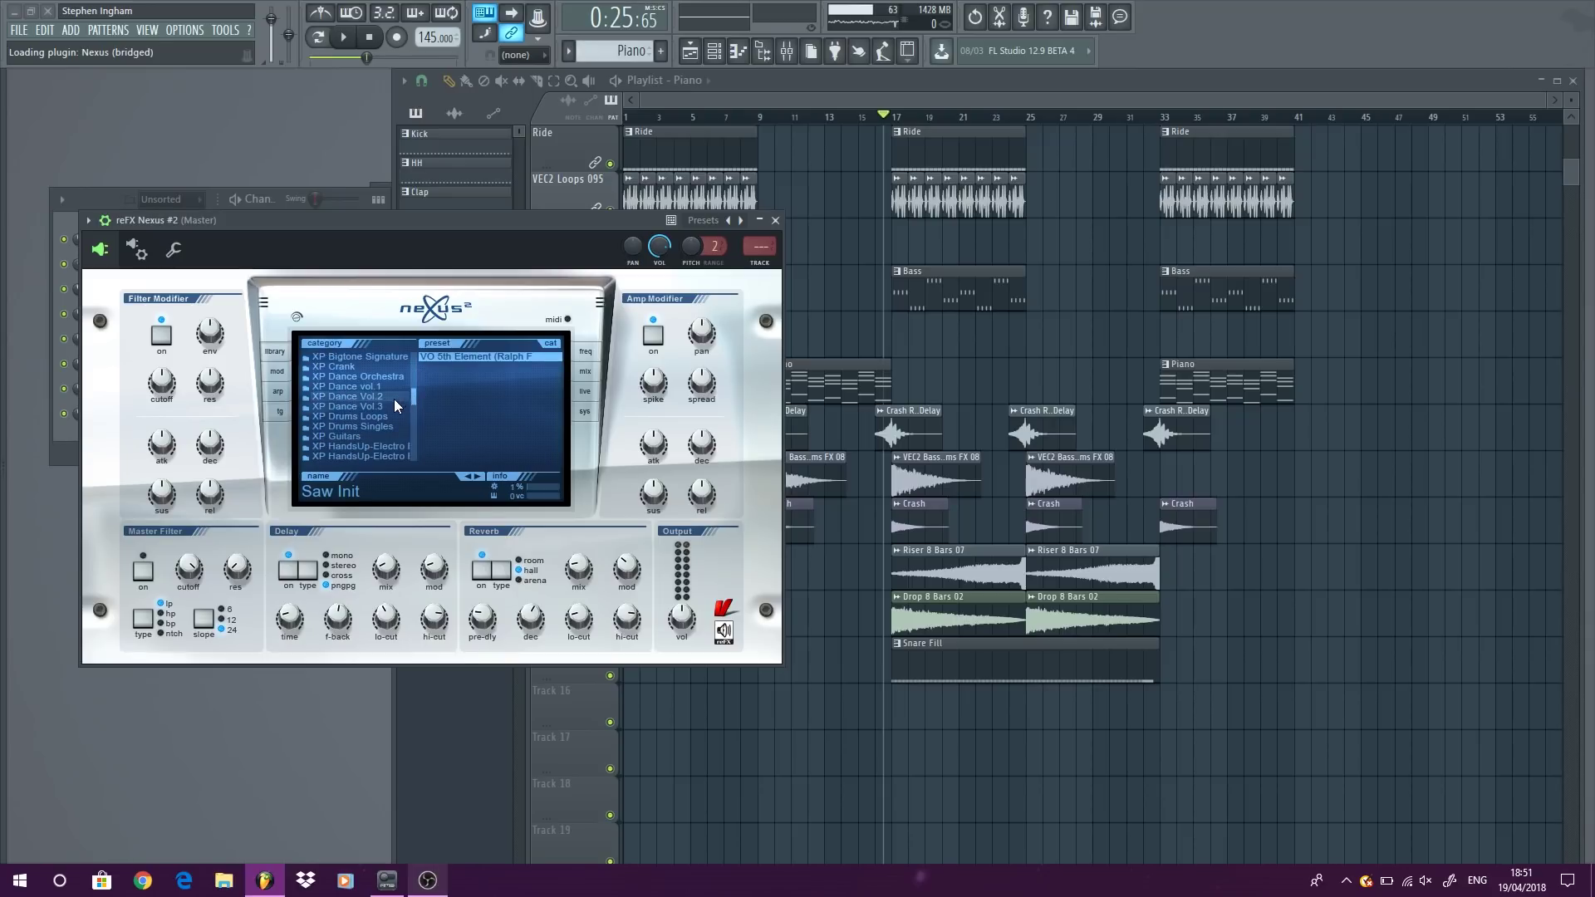
pyautogui.moveTo(559, 357); pyautogui.dragTo(558, 410)
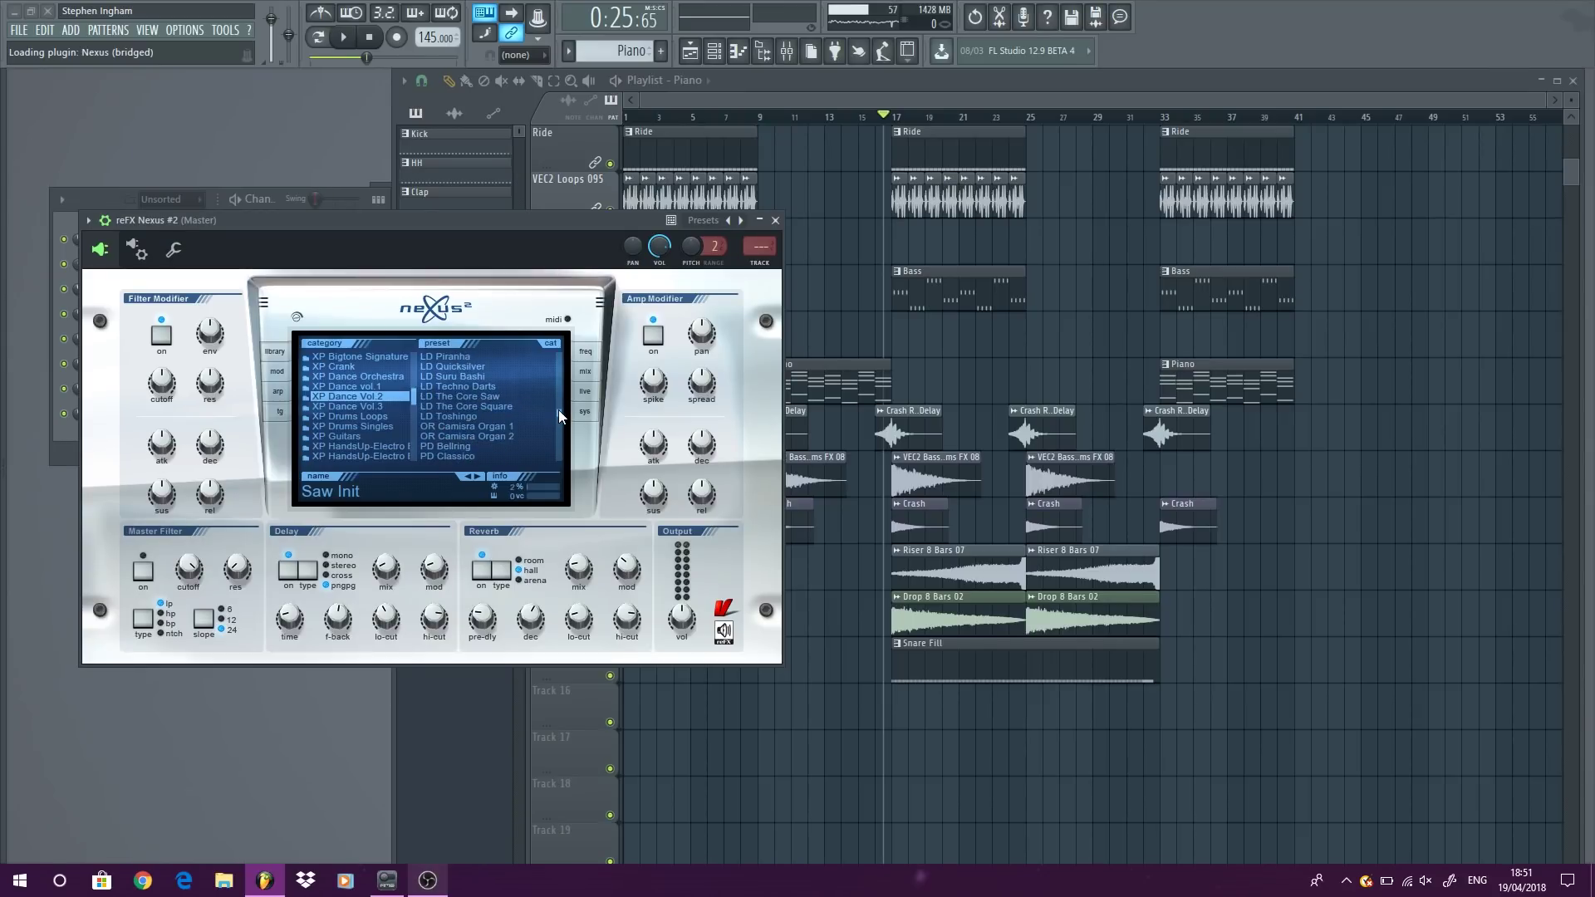
pyautogui.click(365, 408)
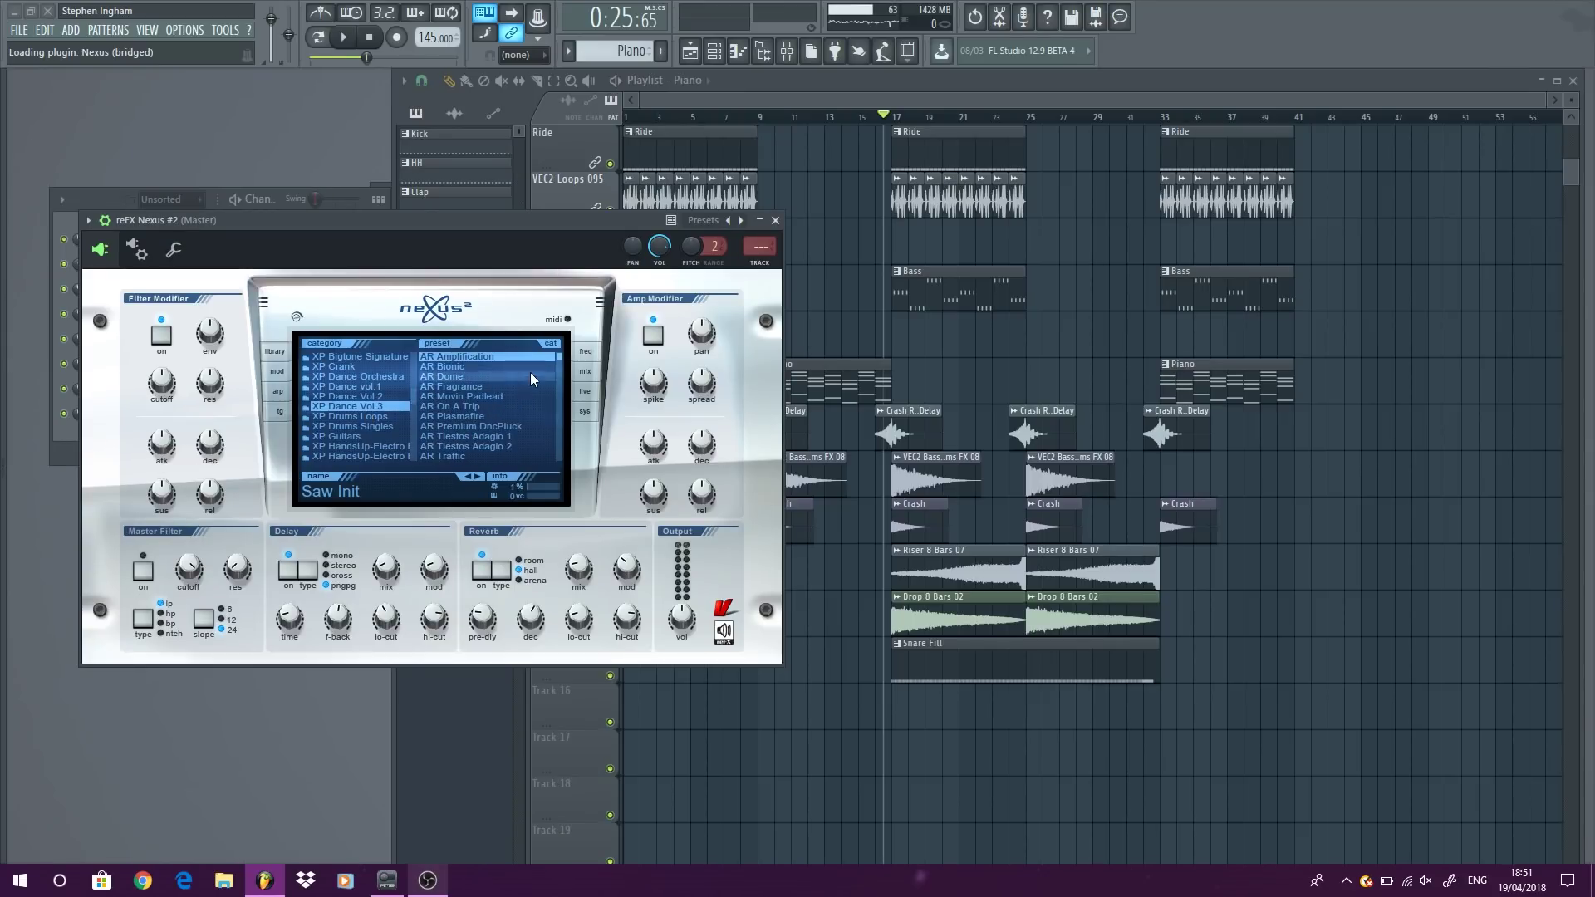
pyautogui.moveTo(558, 354); pyautogui.dragTo(557, 412)
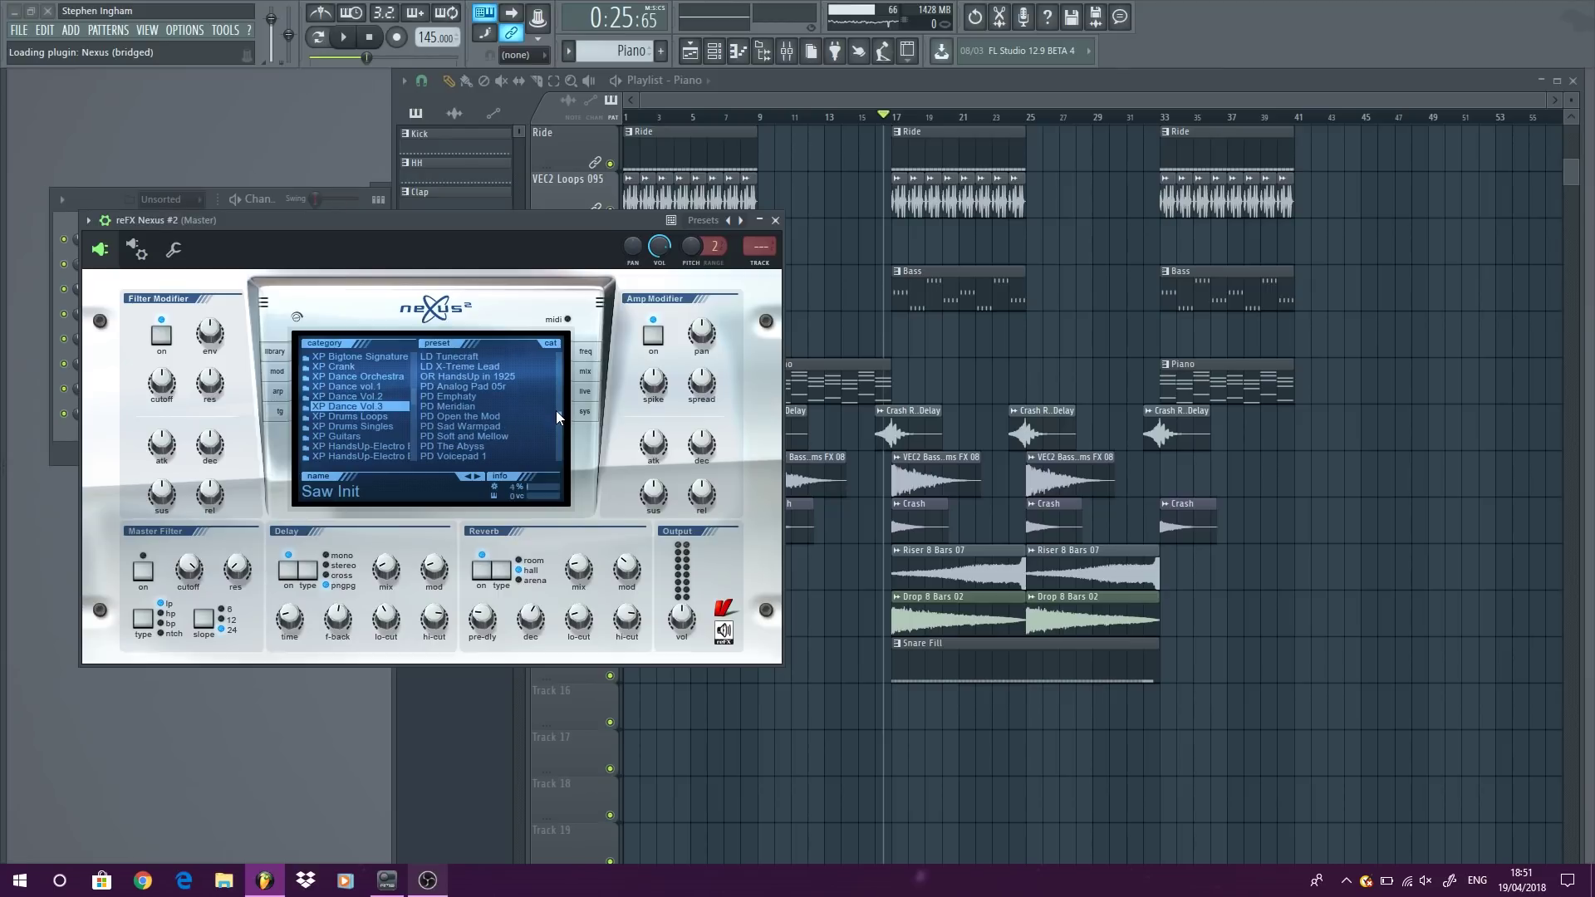
pyautogui.click(482, 356)
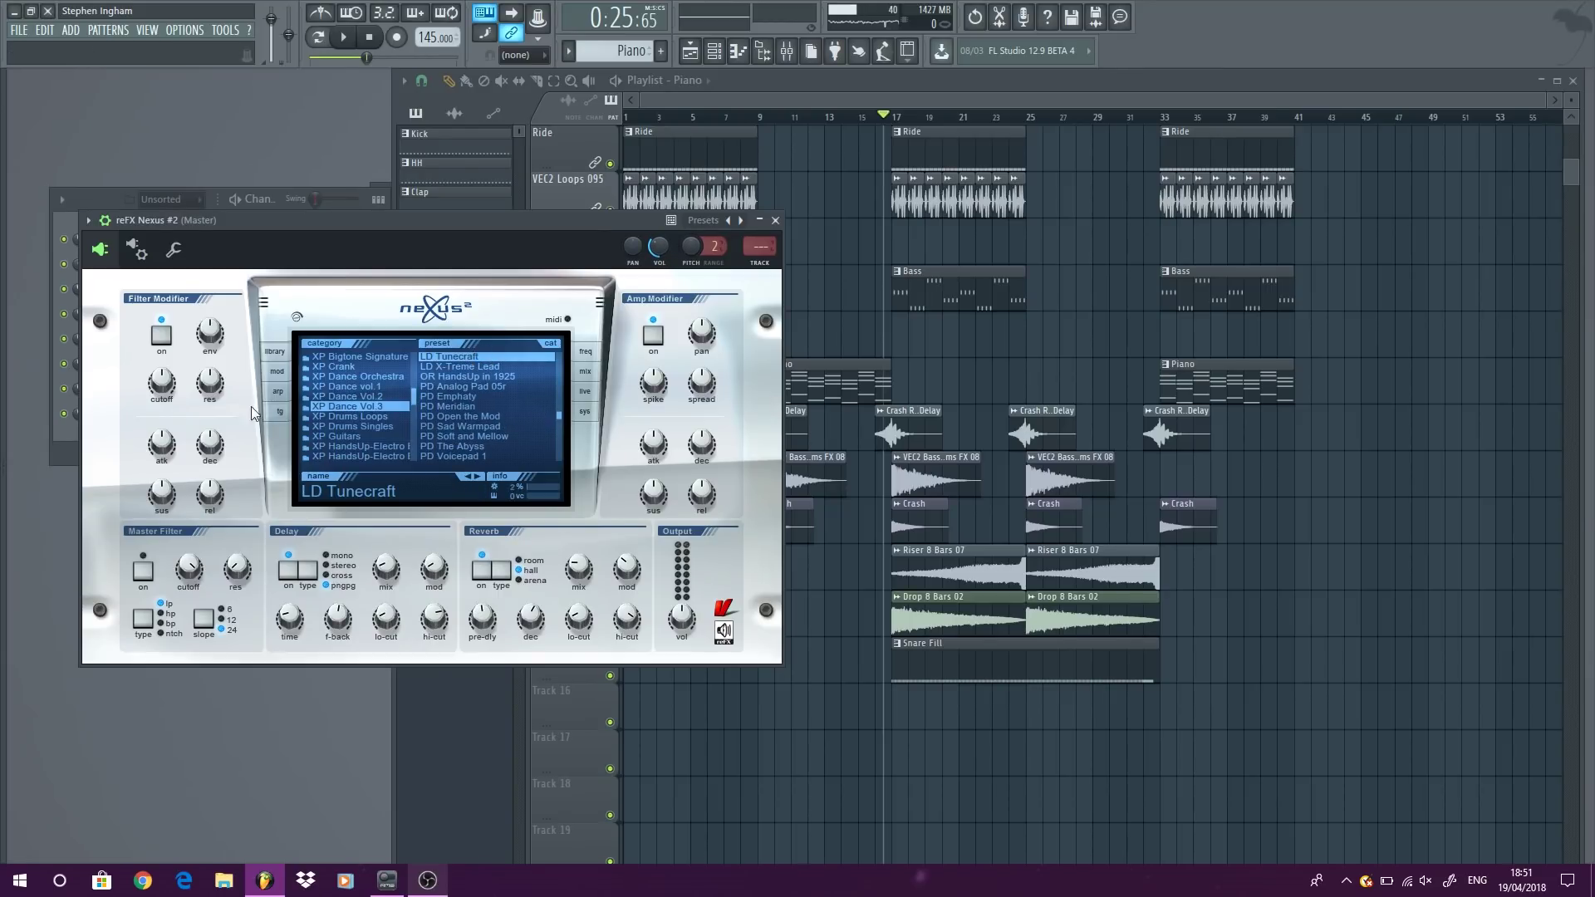
# Step: Route the new Nexus to mixer track 9, close its window and open its piano roll with an enlarged note area
pyautogui.moveTo(759, 246); pyautogui.dragTo(759, 224)
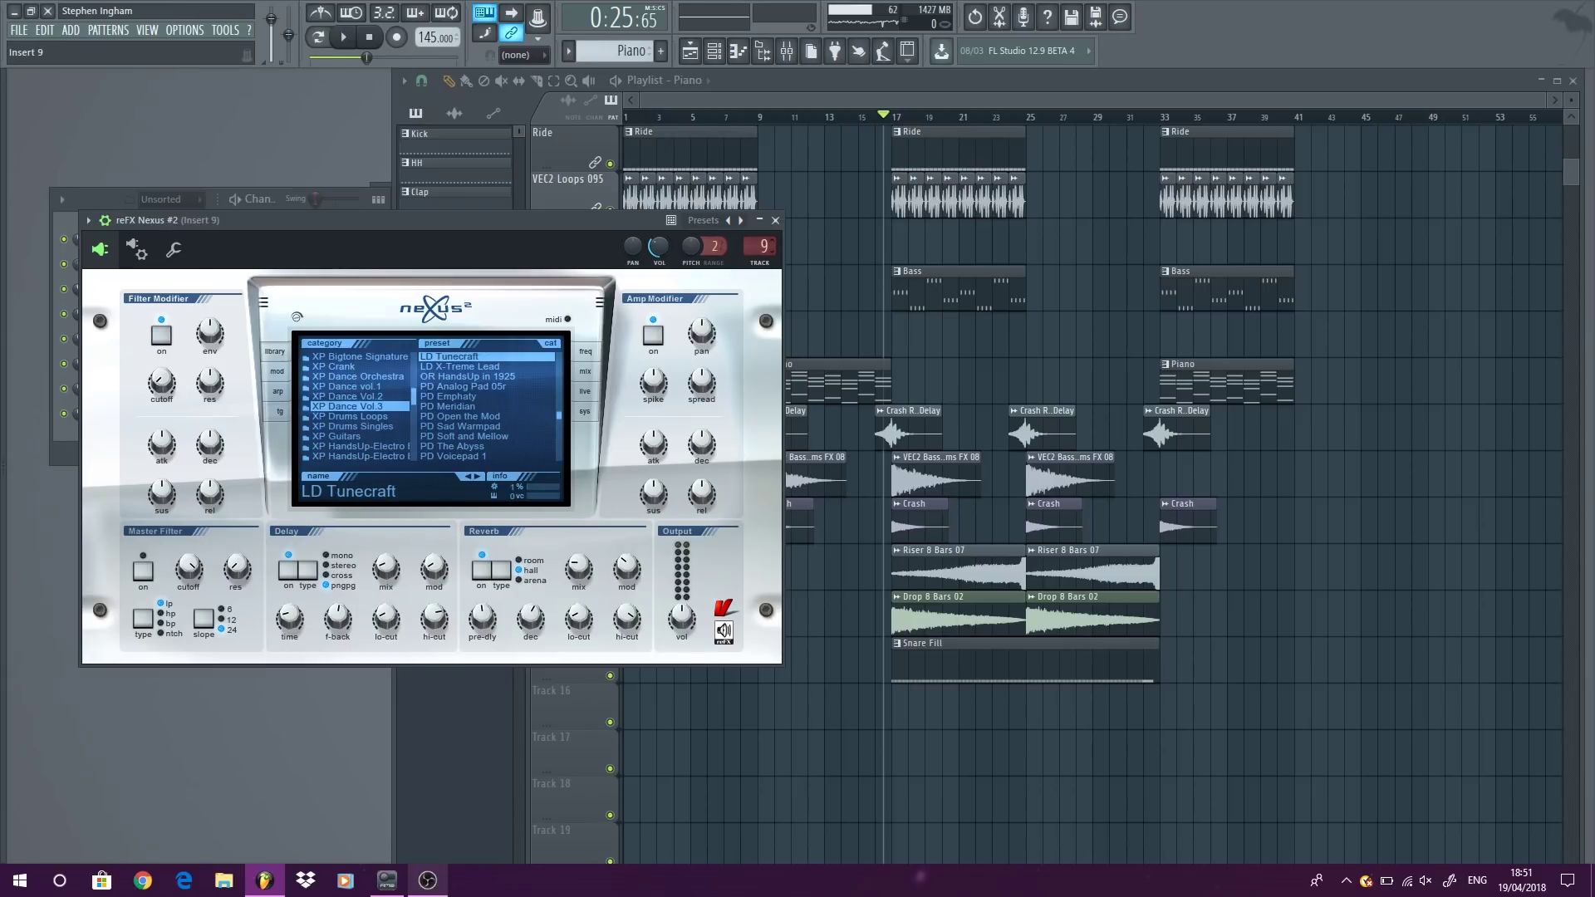
pyautogui.click(775, 221)
pyautogui.rightClick(196, 414)
pyautogui.click(247, 414)
pyautogui.click(28, 341)
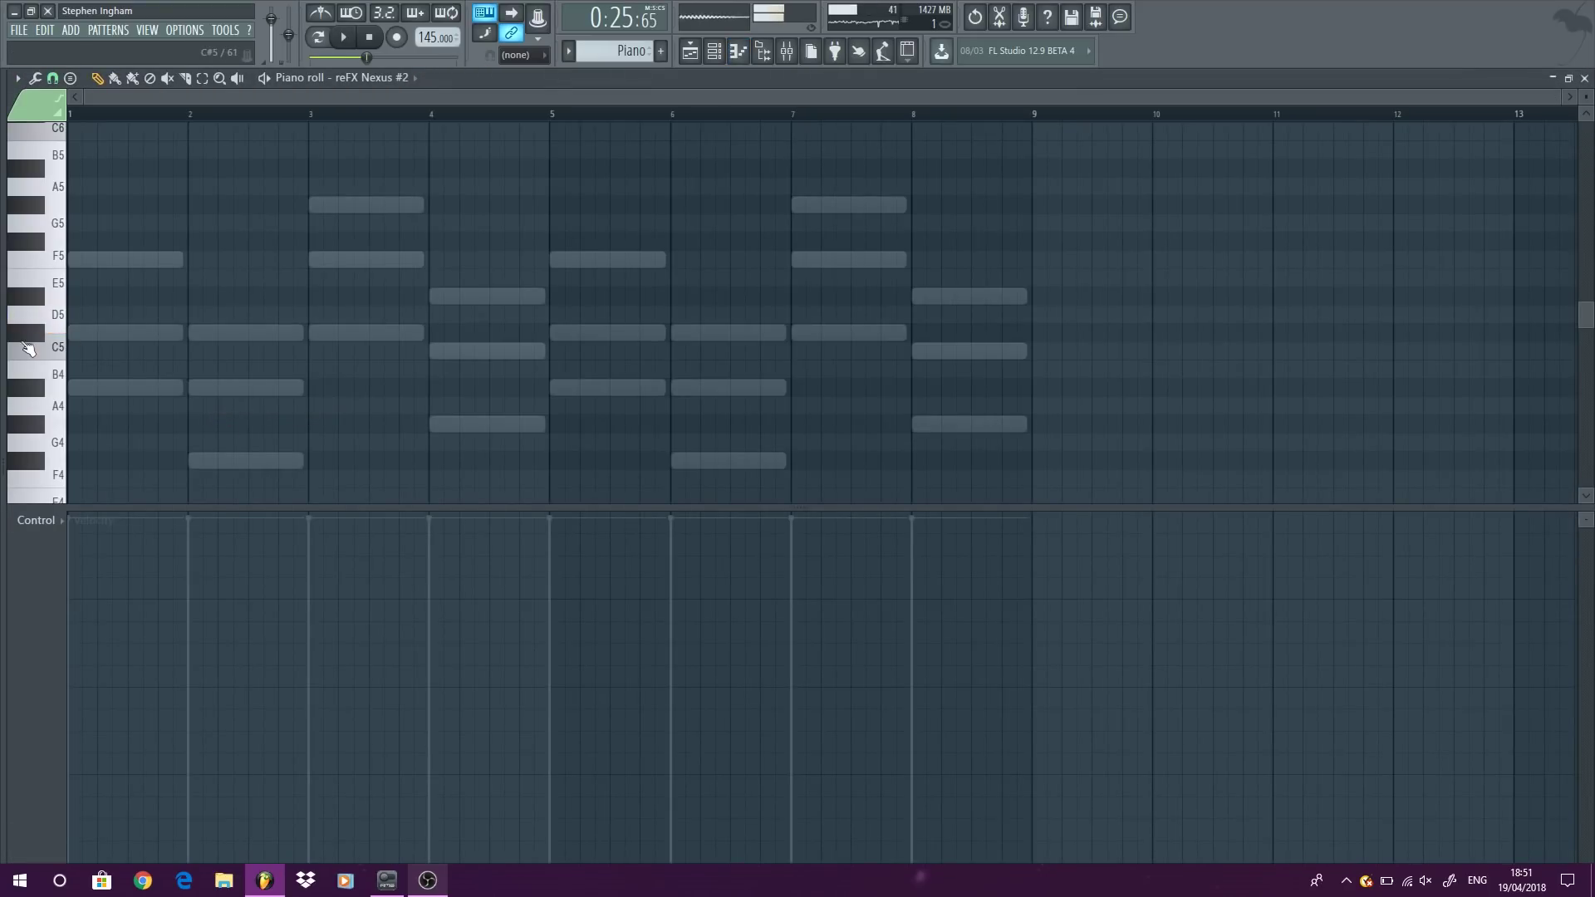
pyautogui.moveTo(695, 512); pyautogui.dragTo(720, 745)
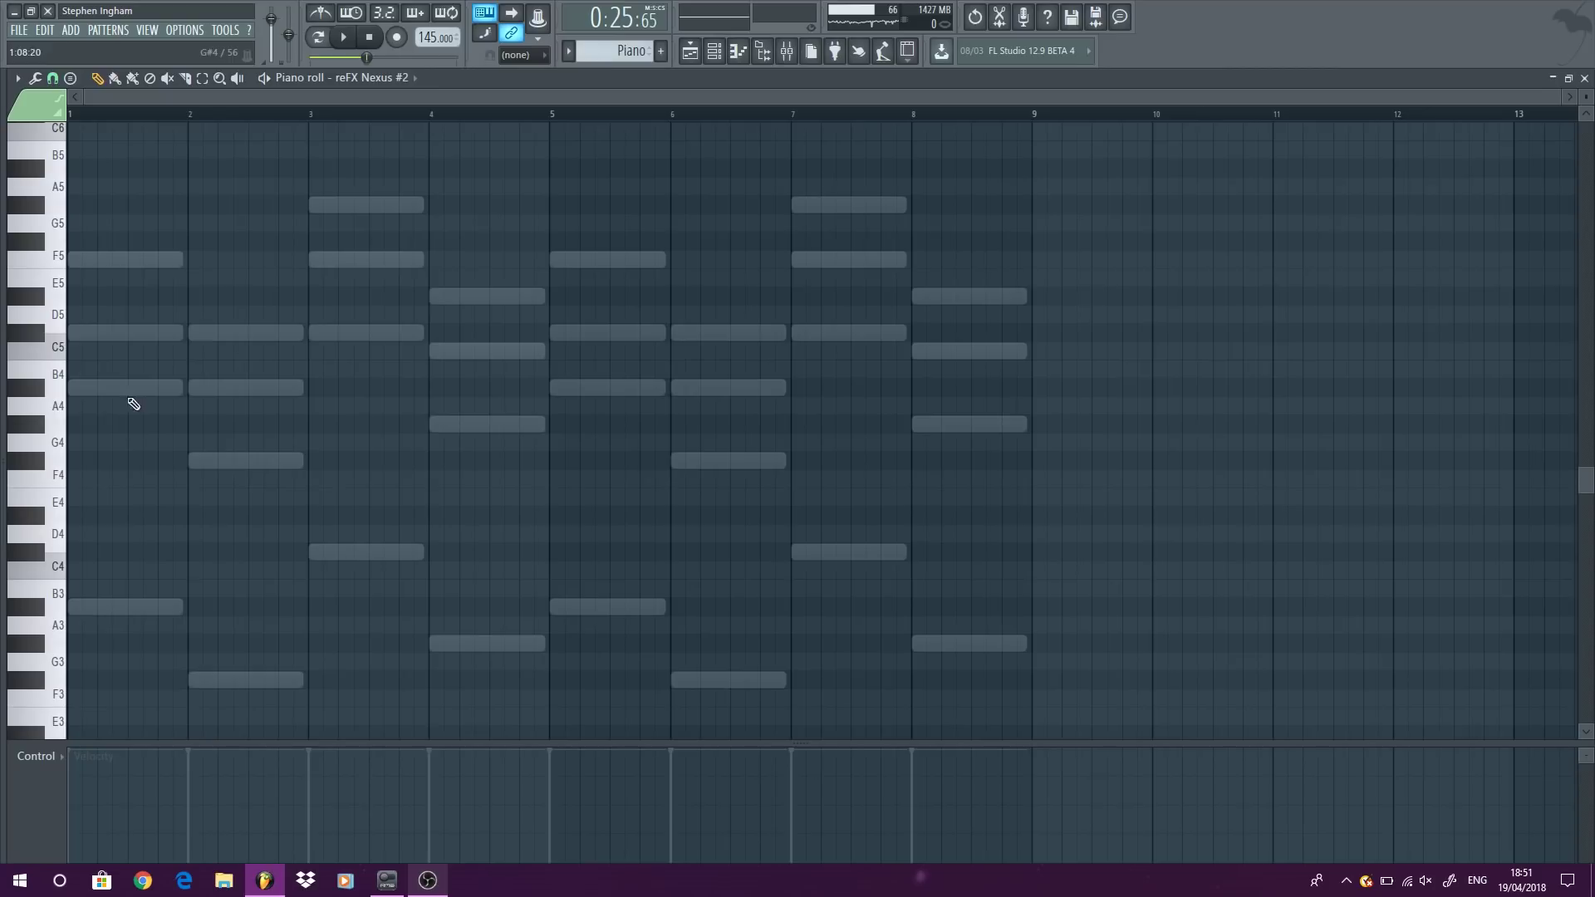
# Step: Draw six short notes in bar 1 of the Nexus piano roll, alternating between C#5 and A#4
pyautogui.scroll(5, 58, 415)
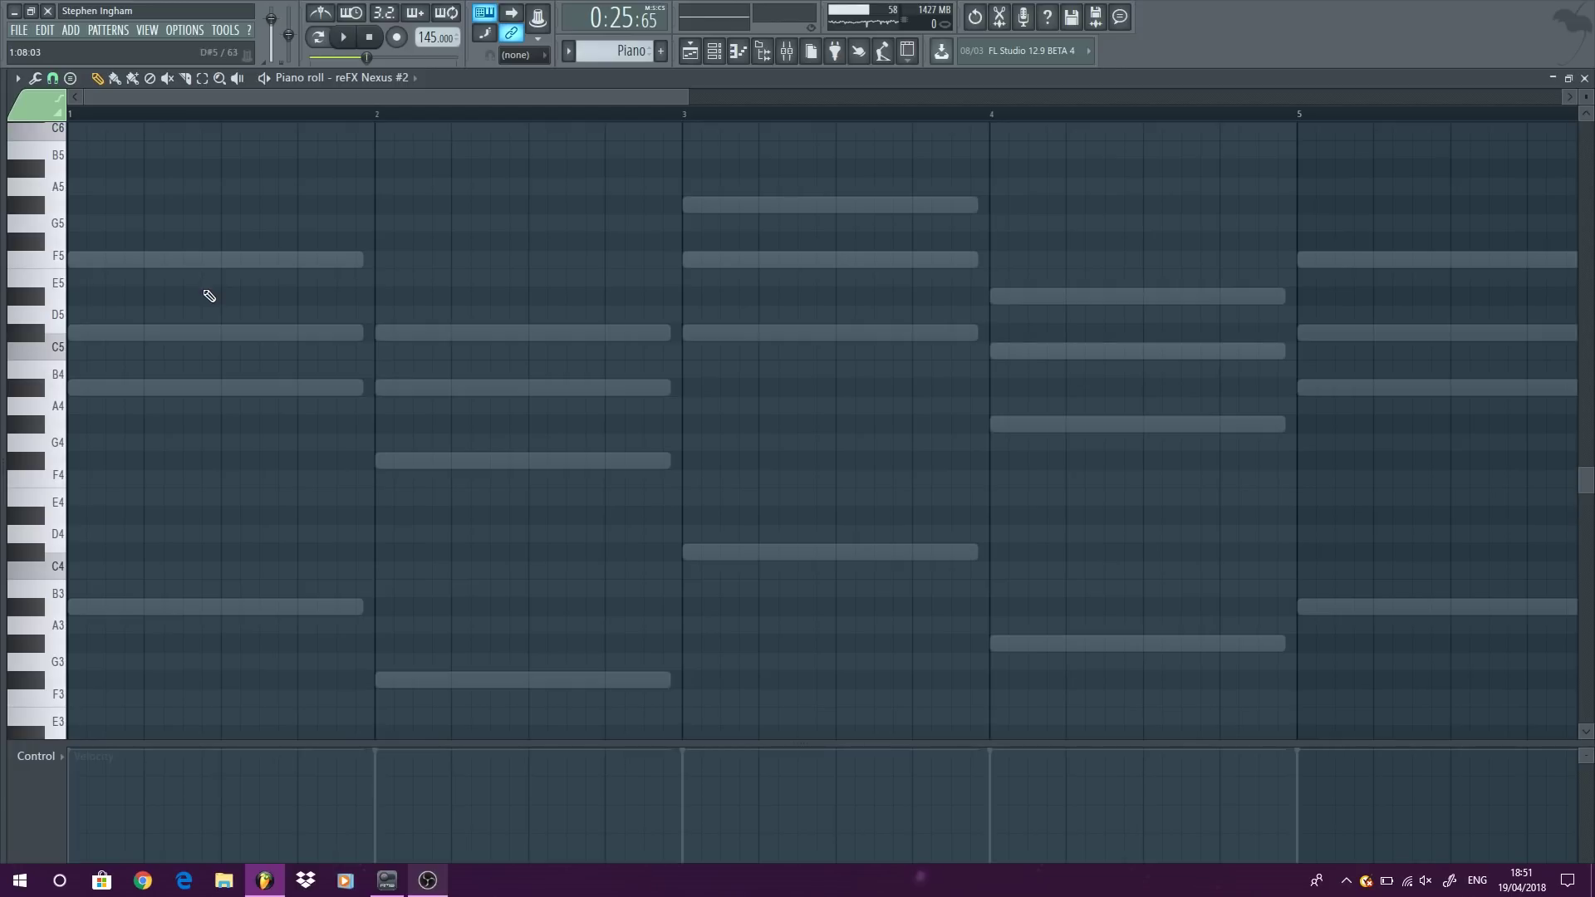
pyautogui.click(84, 336)
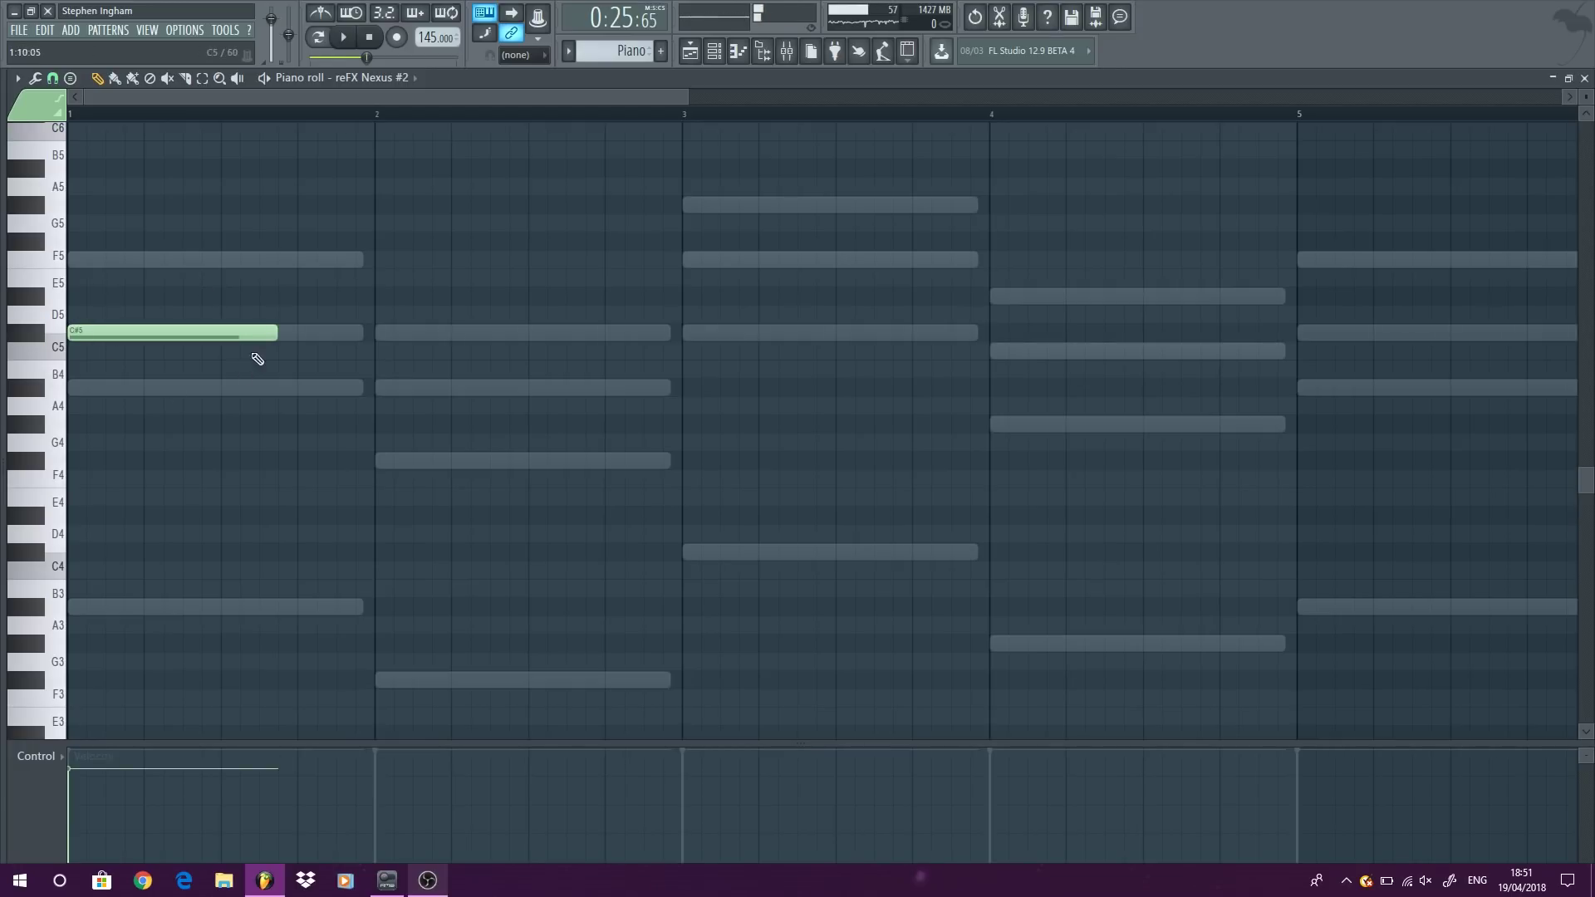
pyautogui.moveTo(254, 333); pyautogui.dragTo(67, 335)
pyautogui.scroll(2, 168, 362)
pyautogui.click(204, 388)
pyautogui.click(302, 332)
pyautogui.click(405, 387)
pyautogui.click(515, 333)
pyautogui.click(586, 387)
# Step: Duplicate the bar 1 melody notes into bars 2 and 3, playing the pattern in between
pyautogui.moveTo(628, 470)
pyautogui.mouseDown()
pyautogui.moveTo(70, 326)
pyautogui.moveTo(663, 334)
pyautogui.mouseUp()
pyautogui.keyDown('ctrl'); pyautogui.scroll(-3, 653, 341); pyautogui.keyUp('ctrl')
pyautogui.press('space')
pyautogui.keyDown('ctrl'); pyautogui.scroll(-3, 506, 177); pyautogui.keyUp('ctrl')
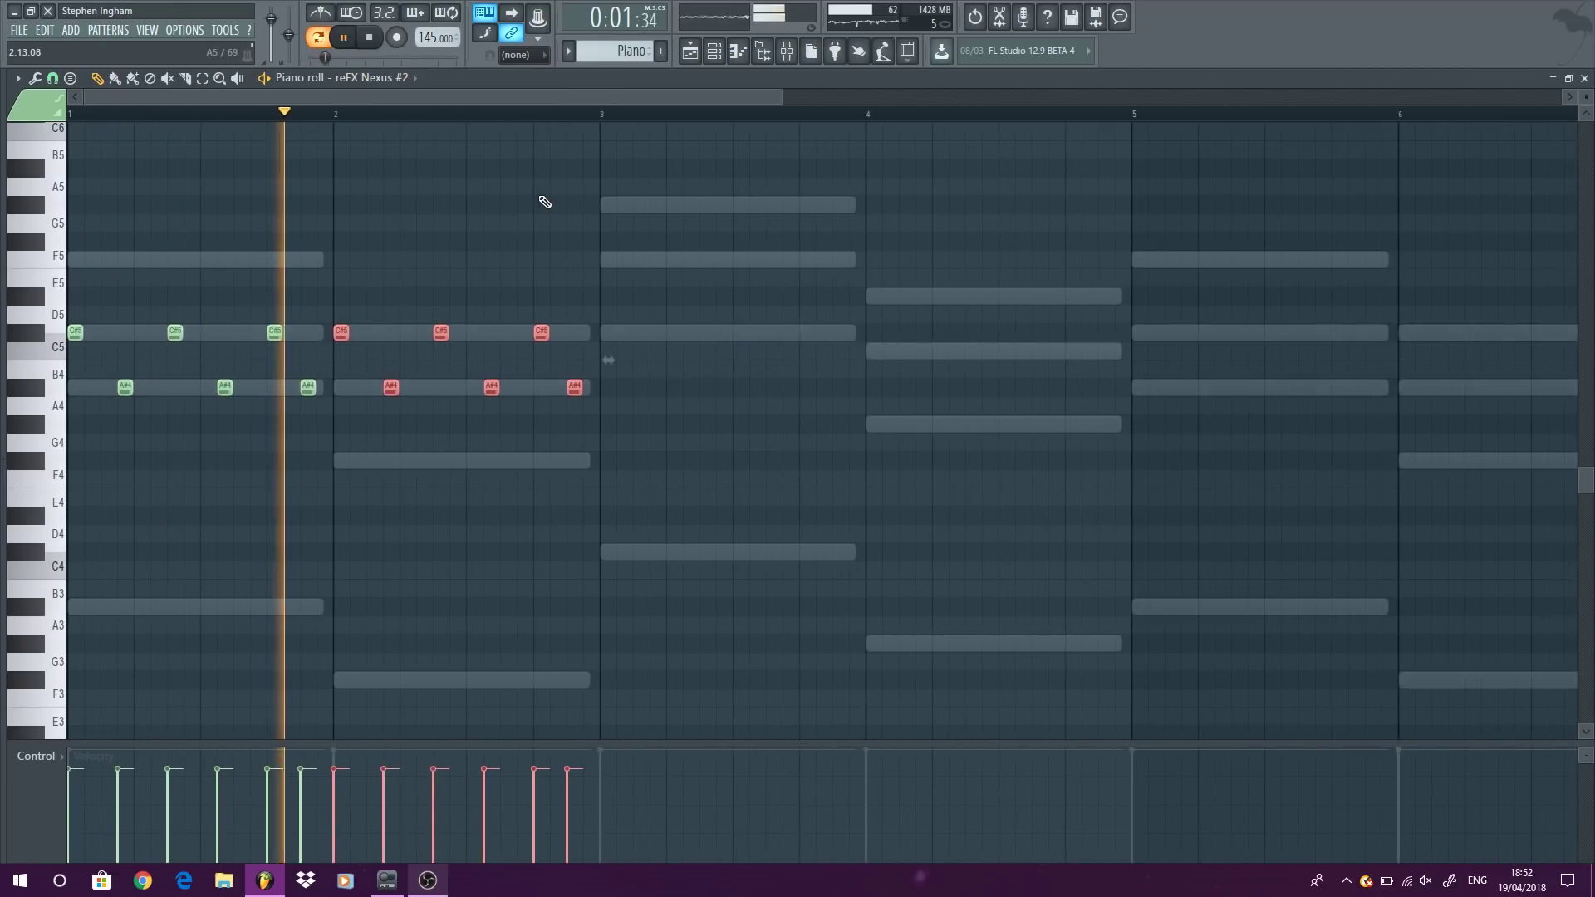
pyautogui.press('space')
pyautogui.keyDown('ctrl'); pyautogui.moveTo(638, 414); pyautogui.dragTo(607, 330); pyautogui.keyUp('ctrl')
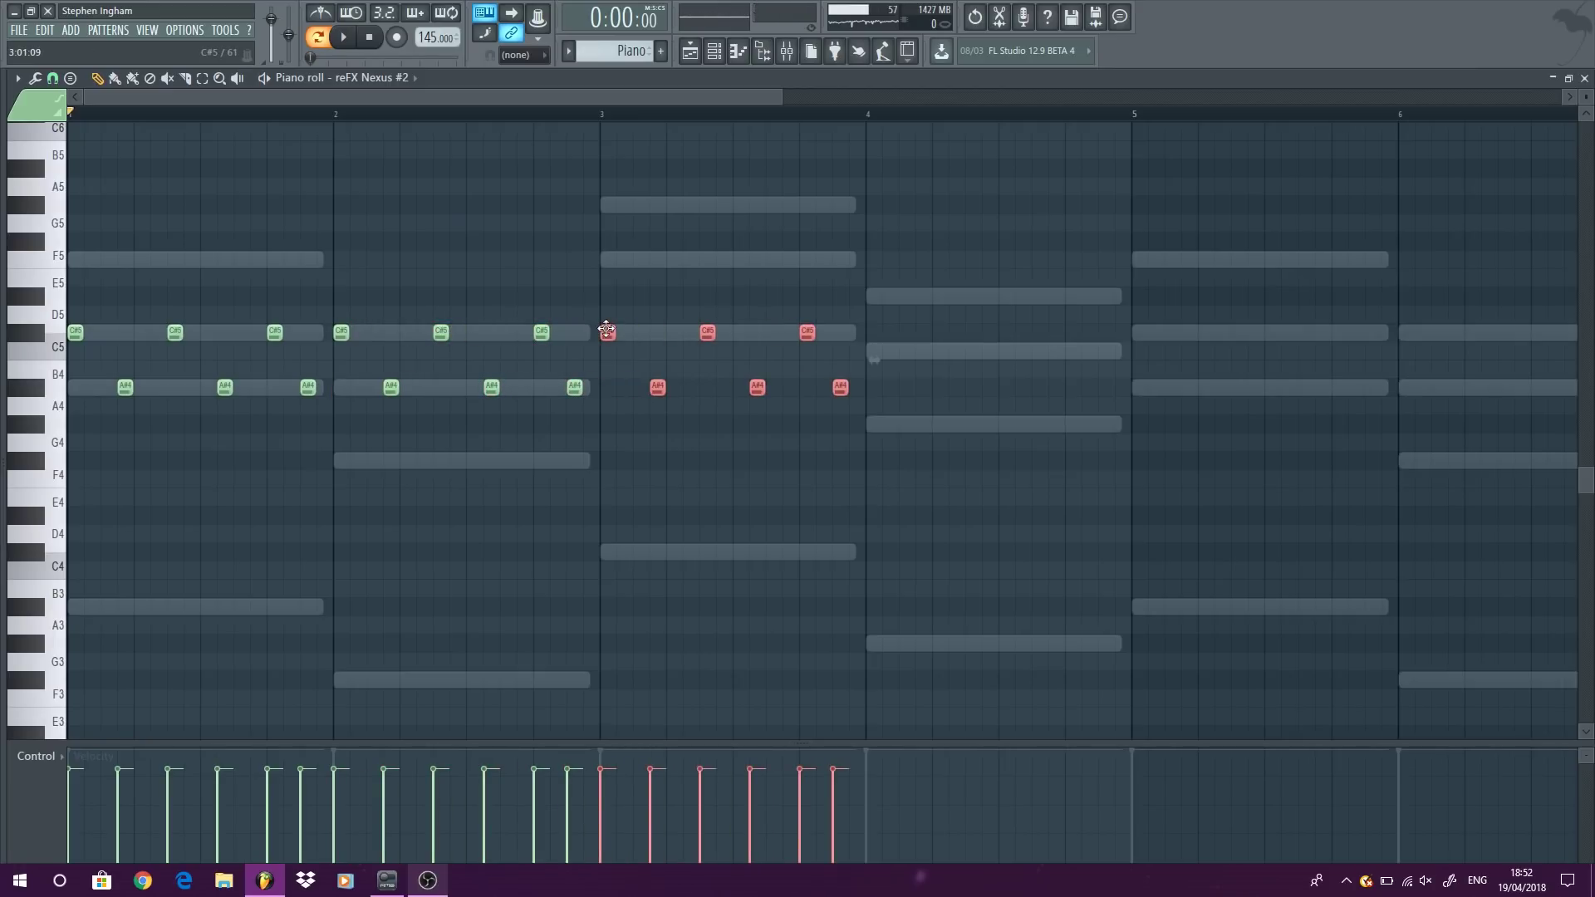
# Step: Lower bar 3's A#4 notes to G#4, copy that bar into bar 4 with its upper notes on C5, and audition it
pyautogui.click(707, 205)
pyautogui.keyDown('ctrl'); pyautogui.moveTo(881, 484); pyautogui.dragTo(655, 429); pyautogui.keyUp('ctrl')
pyautogui.keyDown('ctrl'); pyautogui.moveTo(878, 485); pyautogui.dragTo(867, 319); pyautogui.keyUp('ctrl')
pyautogui.keyDown('ctrl'); pyautogui.moveTo(1088, 377); pyautogui.dragTo(874, 349); pyautogui.keyUp('ctrl')
pyautogui.press('space')
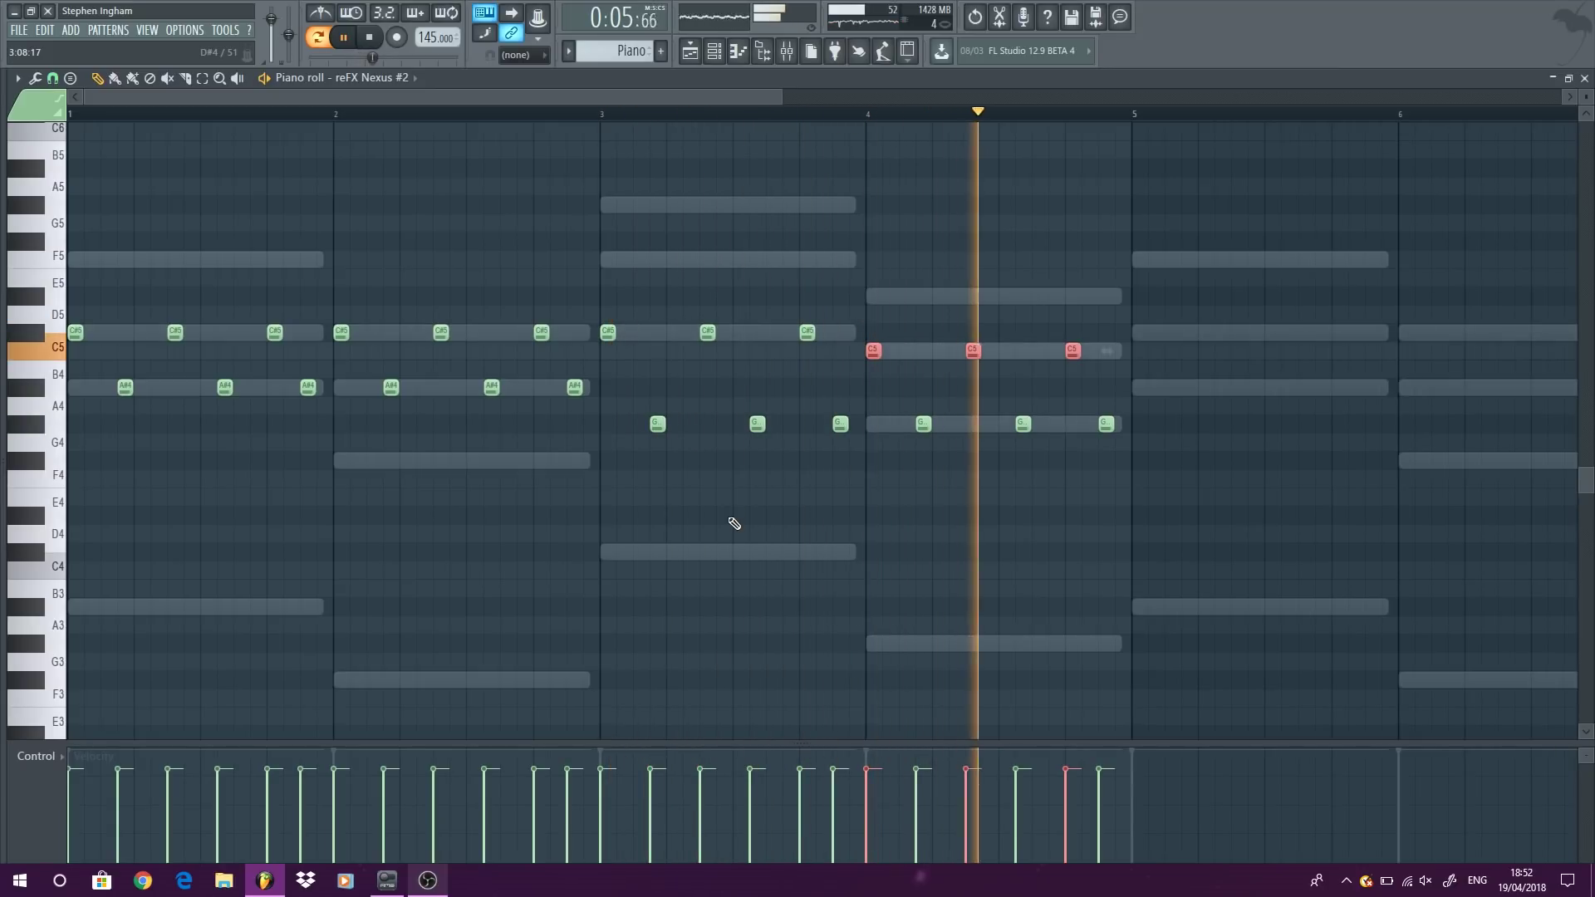
pyautogui.click(310, 539)
pyautogui.press('space')
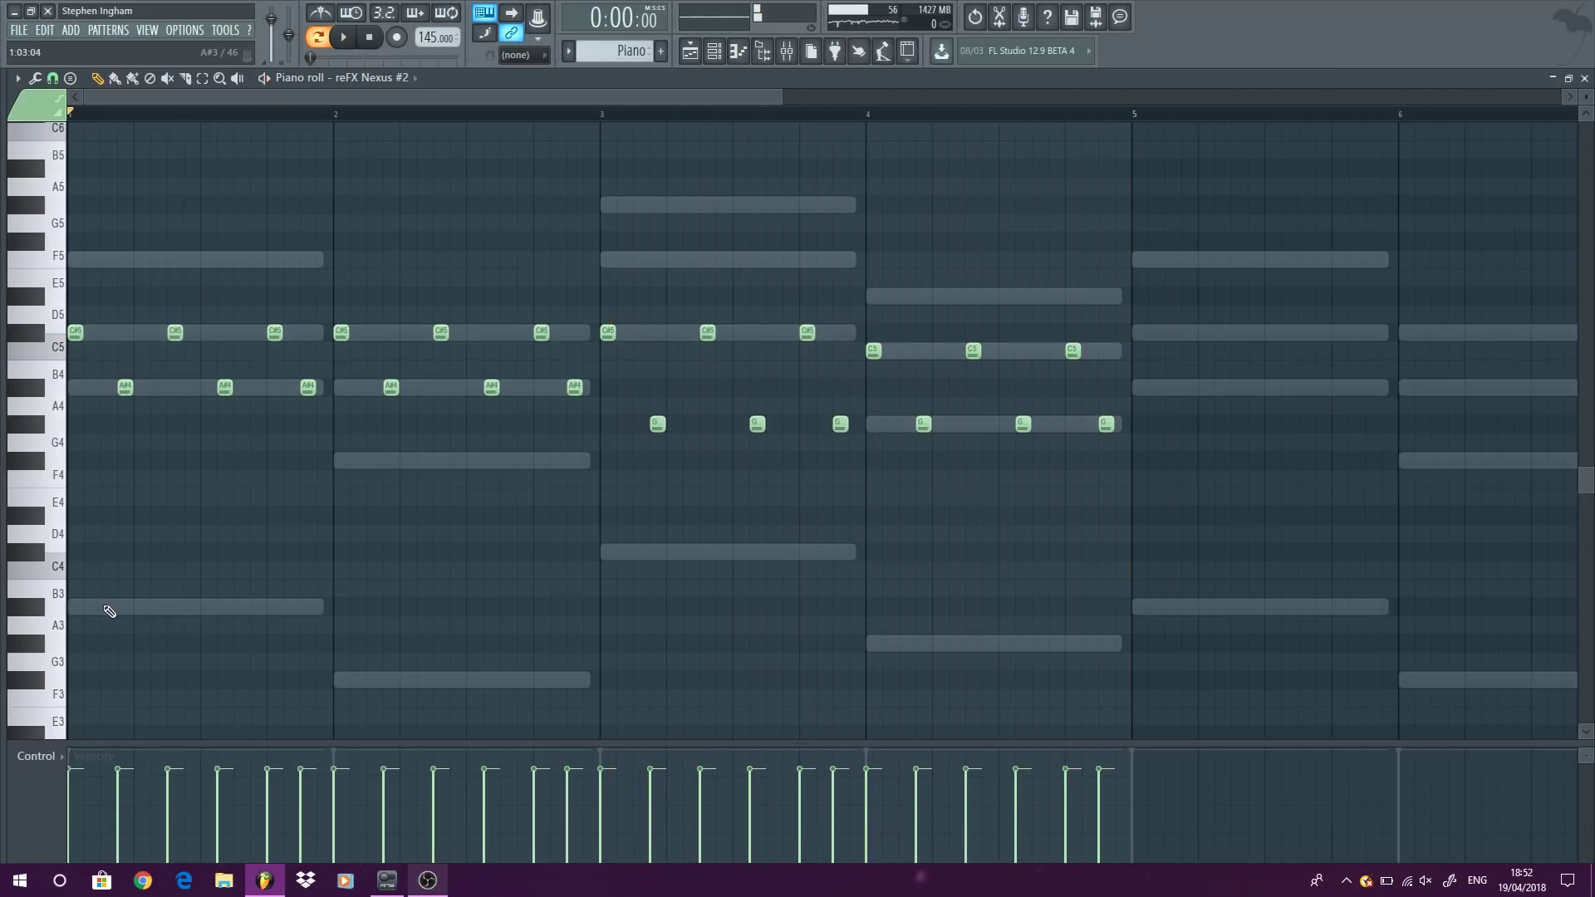
# Step: Add five short A#3 notes in bar 1, repeat them in bars 2 to 4 on F#3, C#4 and G#3, and play the pattern
pyautogui.click(156, 607)
pyautogui.click(207, 608)
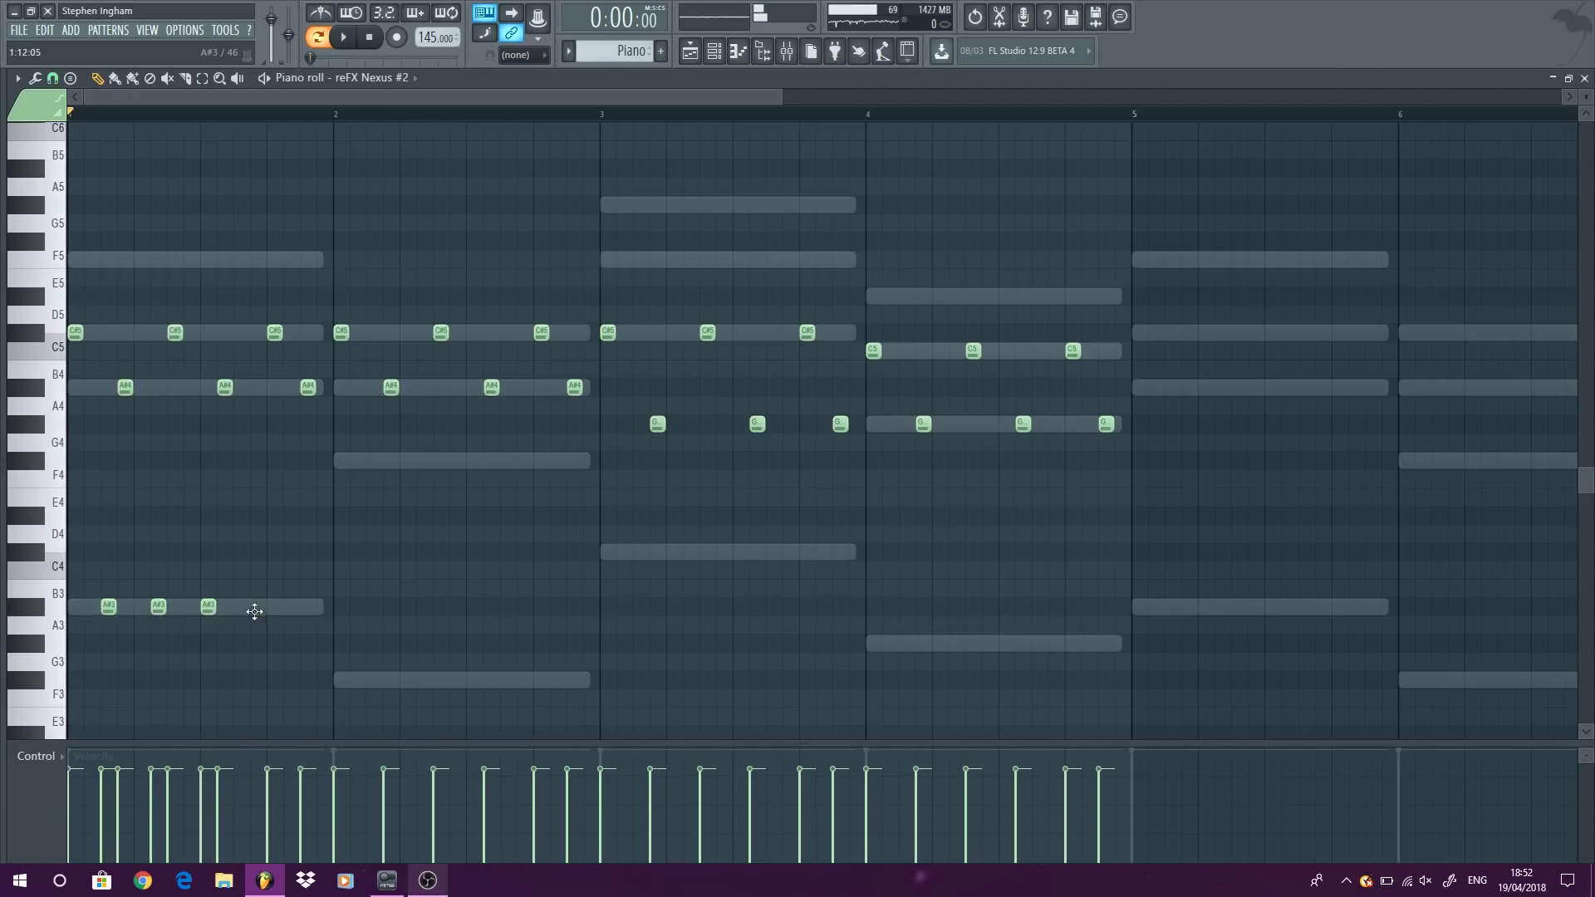
pyautogui.click(295, 609)
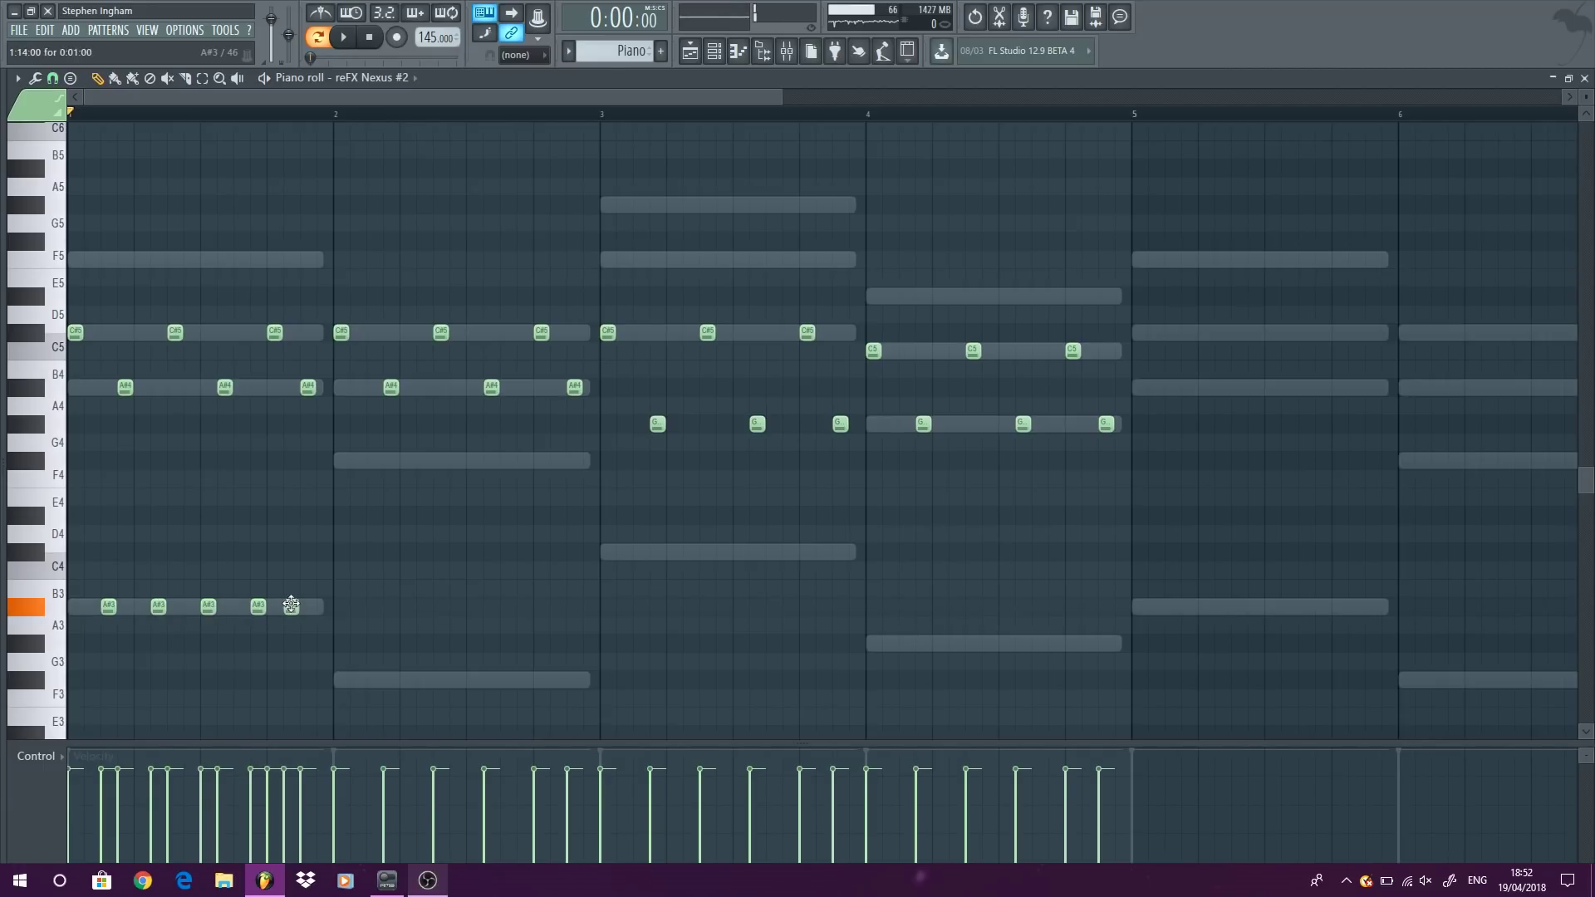
pyautogui.moveTo(324, 669)
pyautogui.mouseDown()
pyautogui.moveTo(106, 608)
pyautogui.moveTo(353, 653)
pyautogui.moveTo(371, 686)
pyautogui.moveTo(640, 555)
pyautogui.moveTo(903, 643)
pyautogui.mouseUp()
pyautogui.press('space')
pyautogui.scroll(-2, 687, 570)
pyautogui.scroll(1, 690, 571)
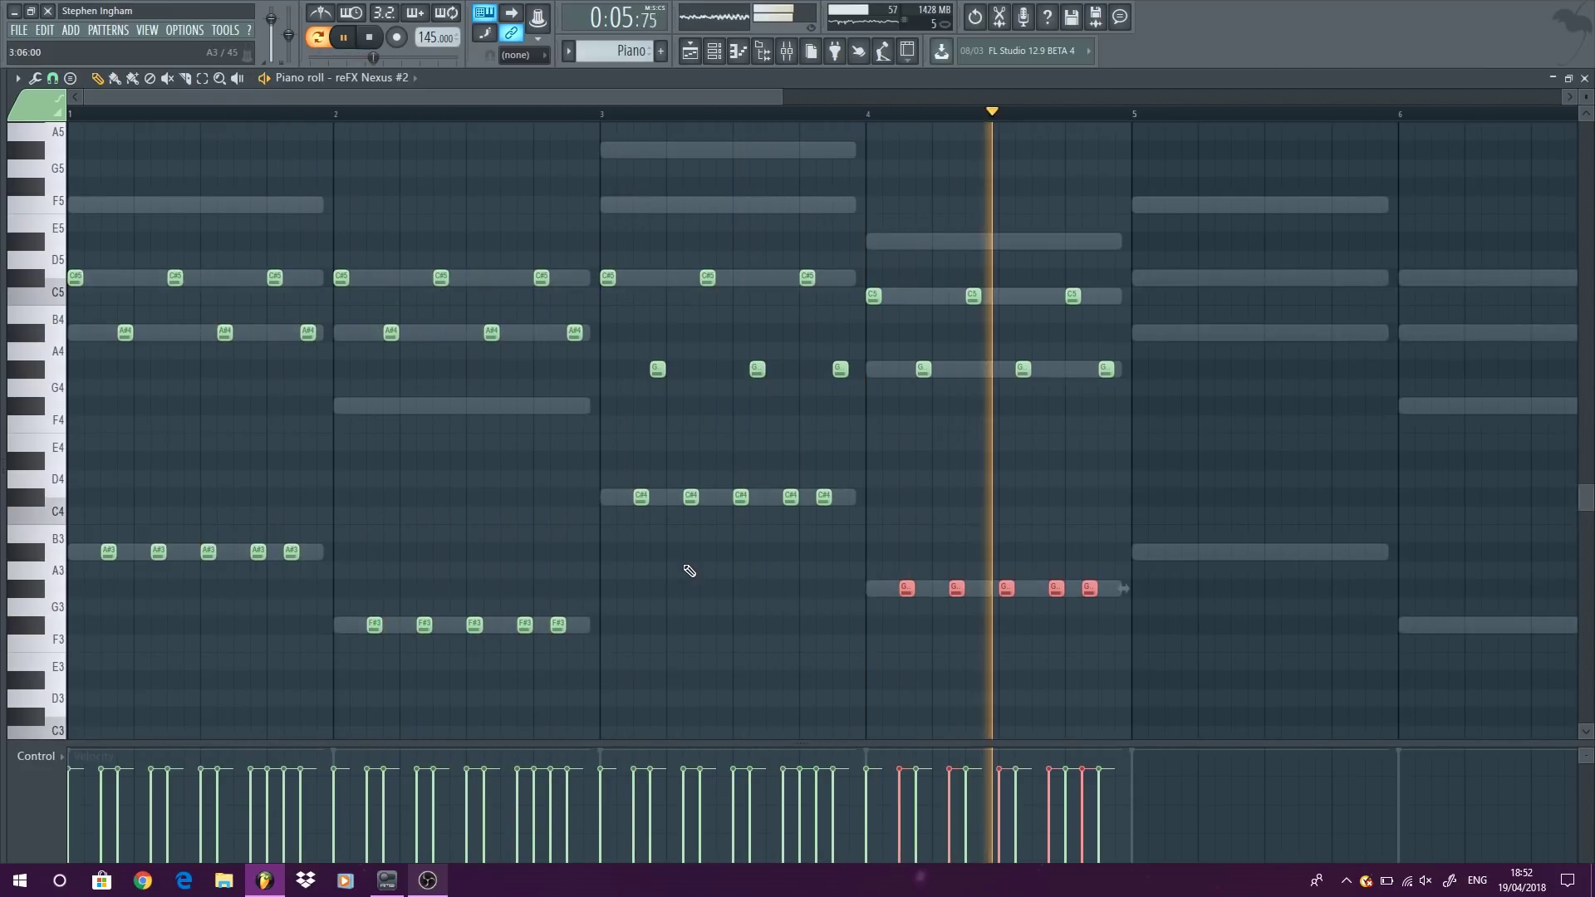
# Step: Move the five C#4 notes in bar 3 down an octave to C#3 and stop playback
pyautogui.moveTo(882, 524); pyautogui.dragTo(626, 471)
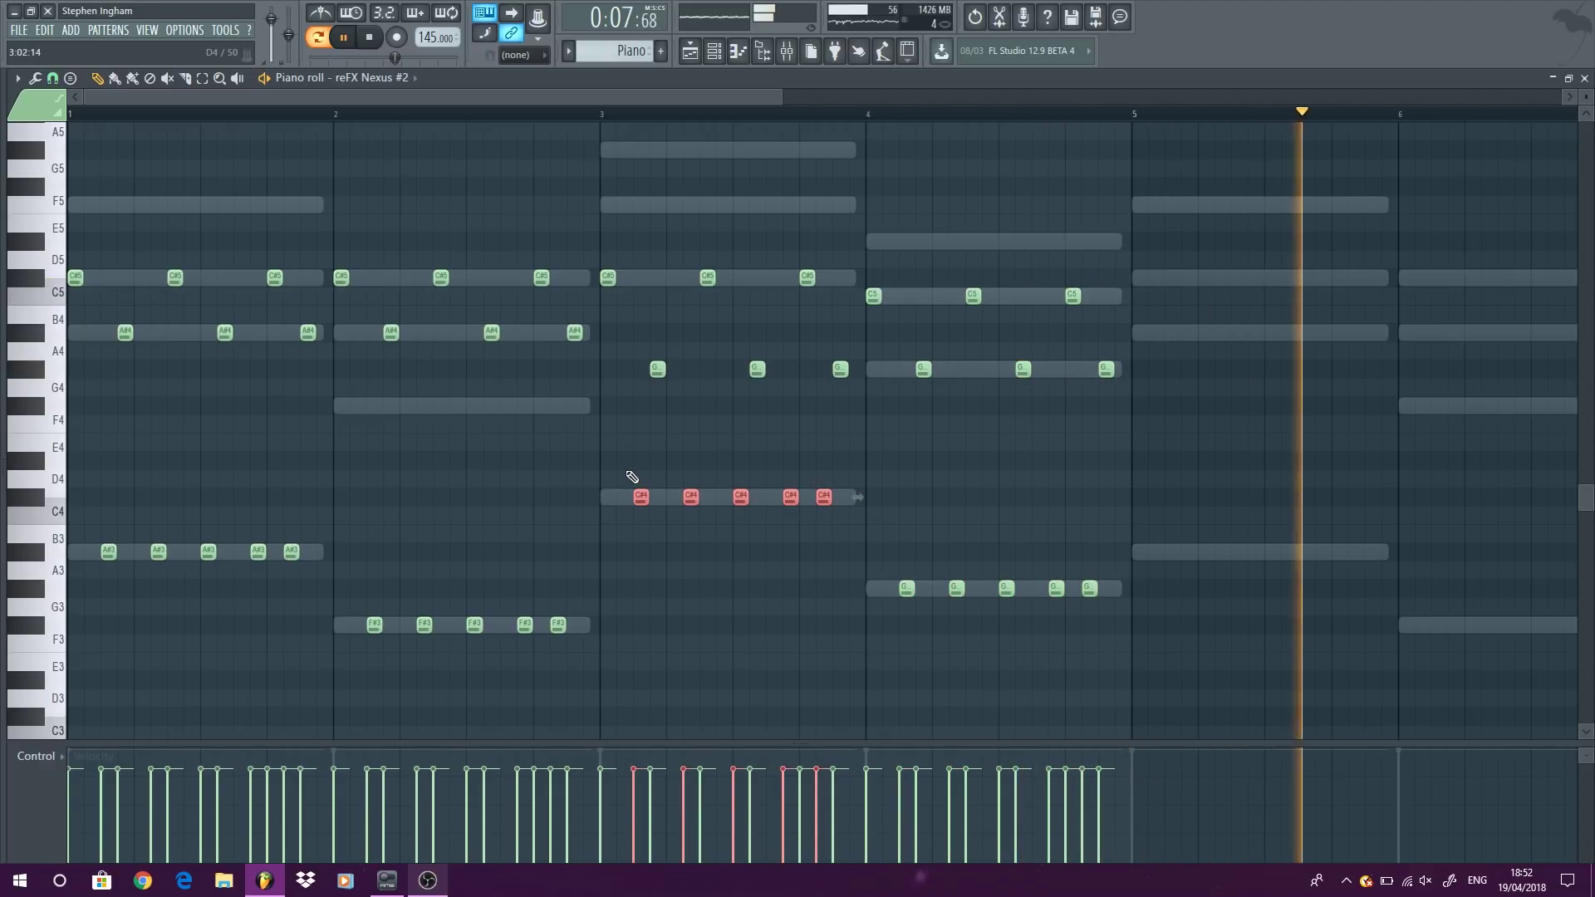
pyautogui.hotkey('ctrl', 'Down')
pyautogui.scroll(-5, 636, 475)
pyautogui.press('space')
# Step: Draw five short F4 notes in the gaps of bar 1 and start playback
pyautogui.keyDown('ctrl'); pyautogui.scroll(3, 93, 338); pyautogui.keyUp('ctrl')
pyautogui.scroll(3, 87, 299)
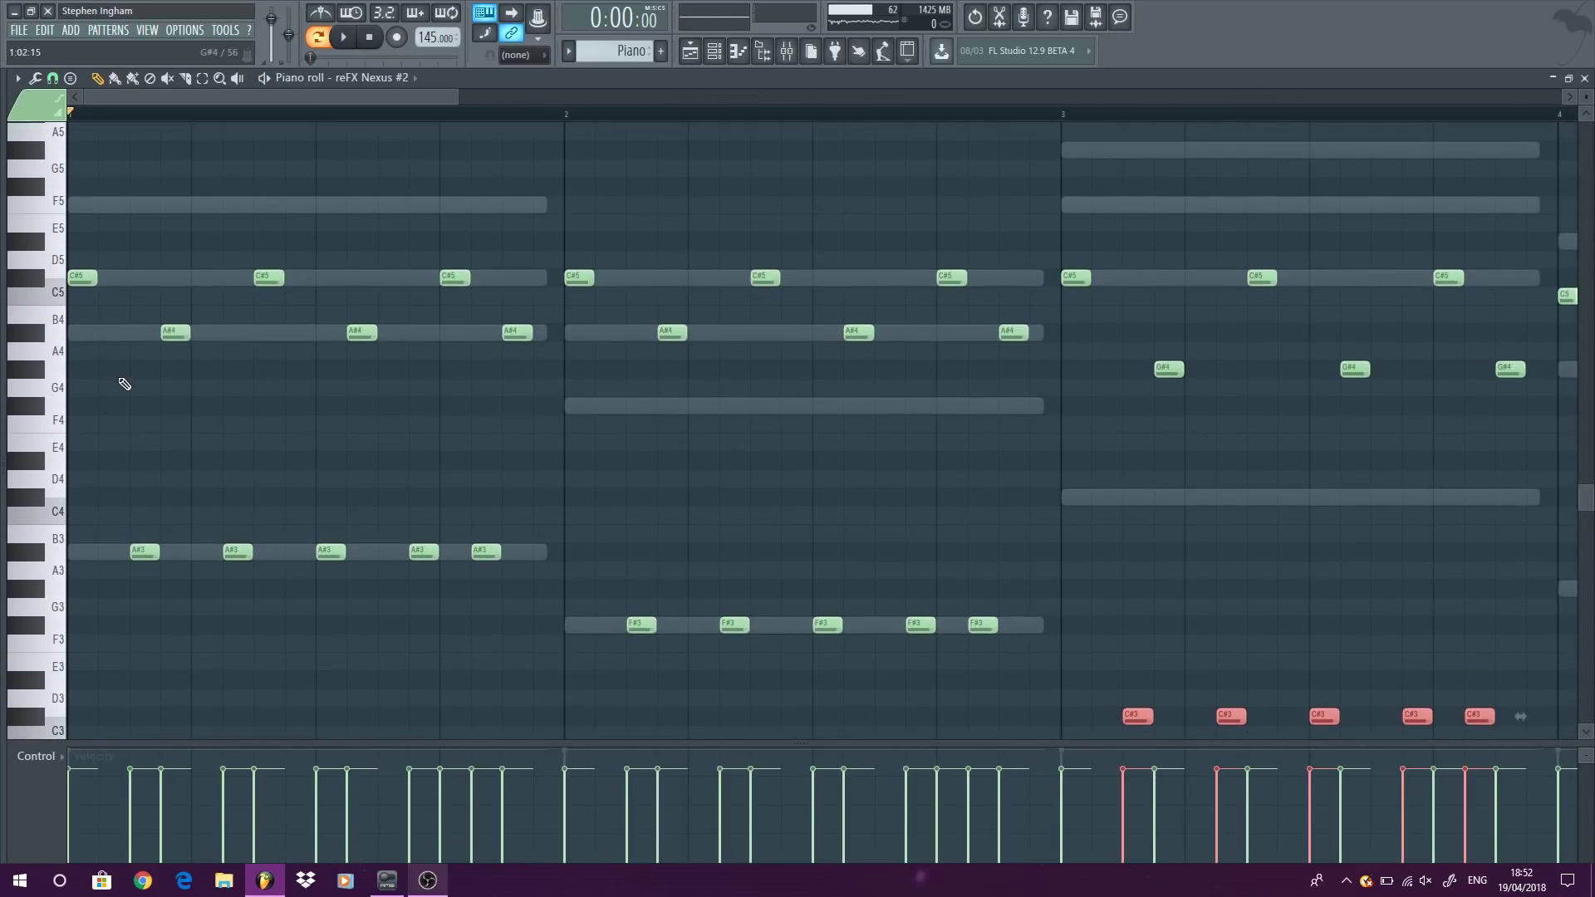
pyautogui.click(118, 422)
pyautogui.click(205, 423)
pyautogui.click(298, 423)
pyautogui.click(394, 422)
pyautogui.click(549, 423)
pyautogui.press('space')
# Step: Repeat the F4 note rhythm in bars 2, 3 and 4 on F#4, F4 and D#4, and play the melody
pyautogui.keyDown('ctrl'); pyautogui.moveTo(594, 466); pyautogui.dragTo(102, 415); pyautogui.keyUp('ctrl')
pyautogui.hotkey('ctrl', 'b')
pyautogui.moveTo(597, 434); pyautogui.dragTo(628, 416)
pyautogui.scroll(-1, 489, 454)
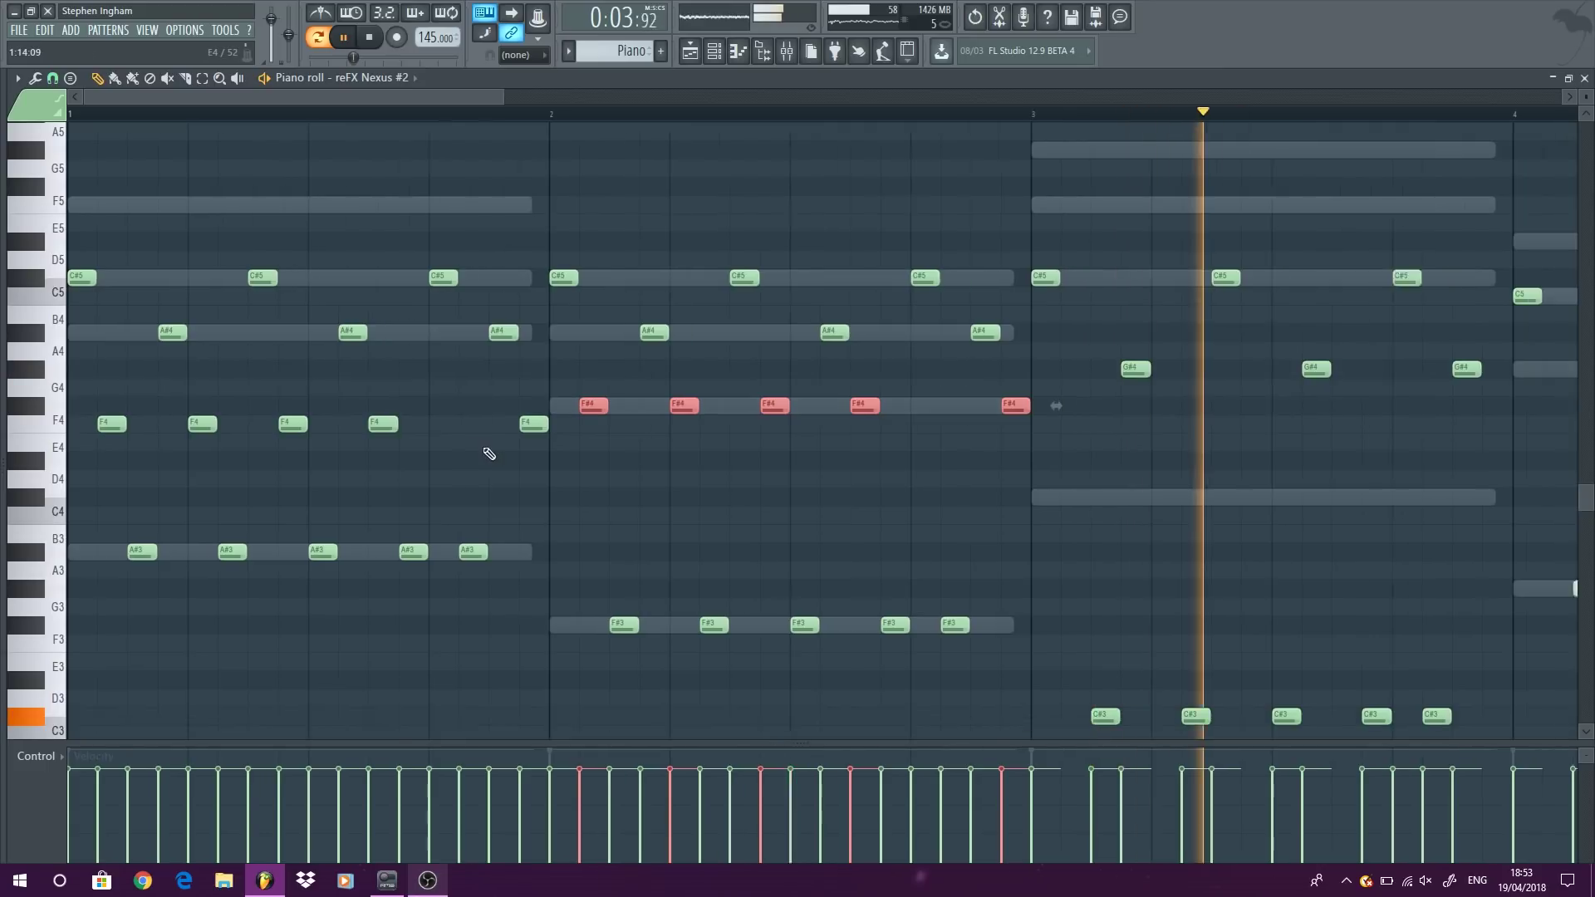
pyautogui.scroll(-2, 489, 454)
pyautogui.press('space')
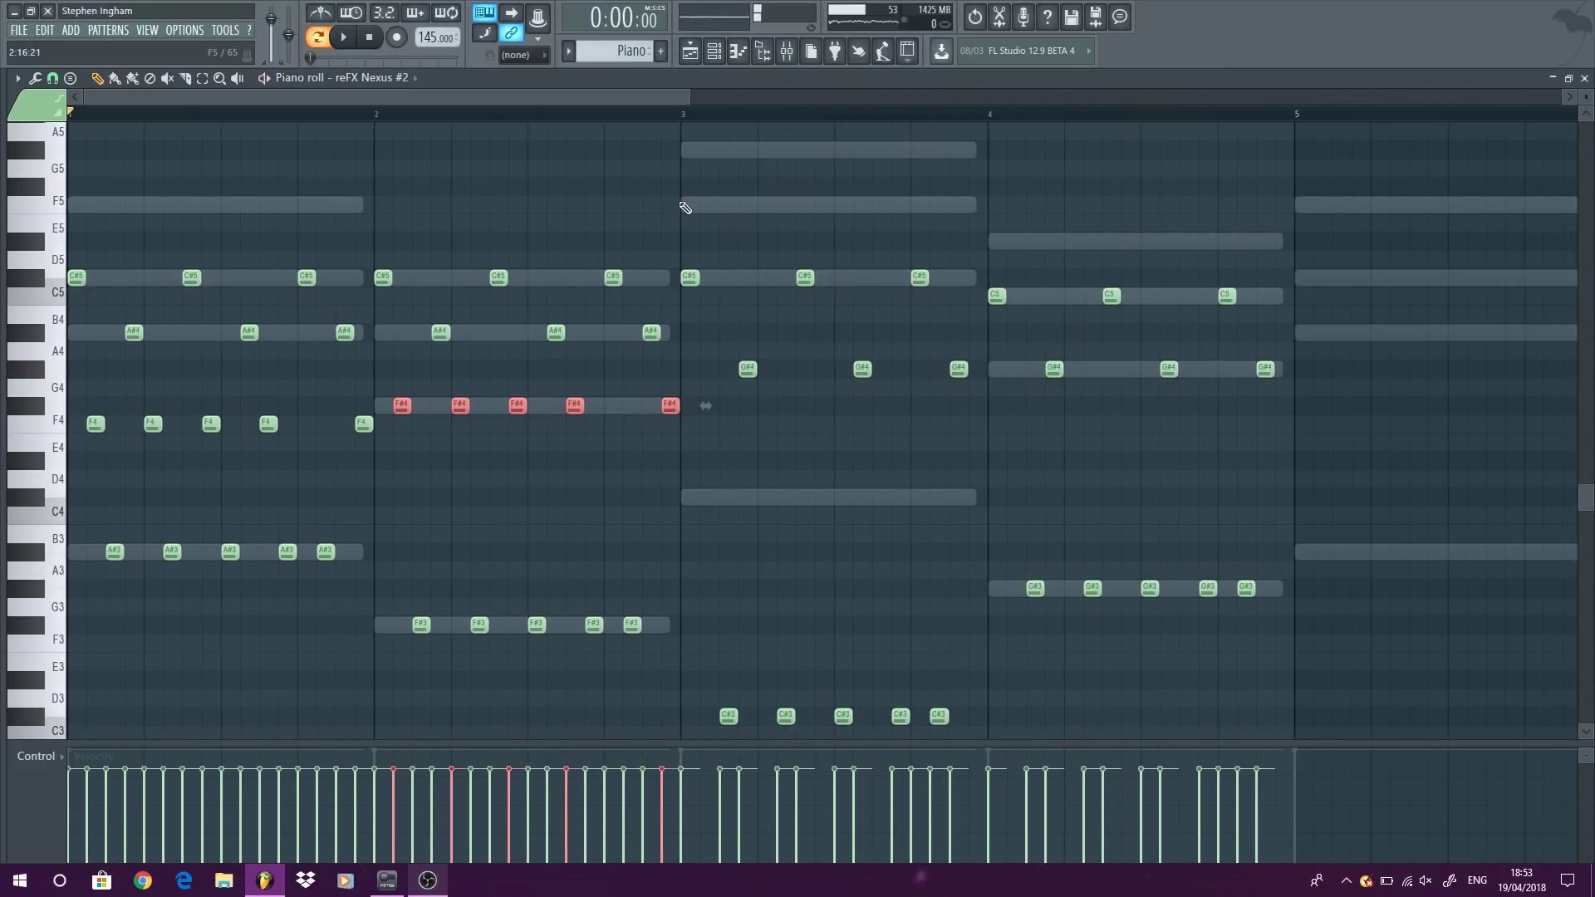
pyautogui.keyDown('shift'); pyautogui.moveTo(400, 406); pyautogui.dragTo(706, 432); pyautogui.keyUp('shift')
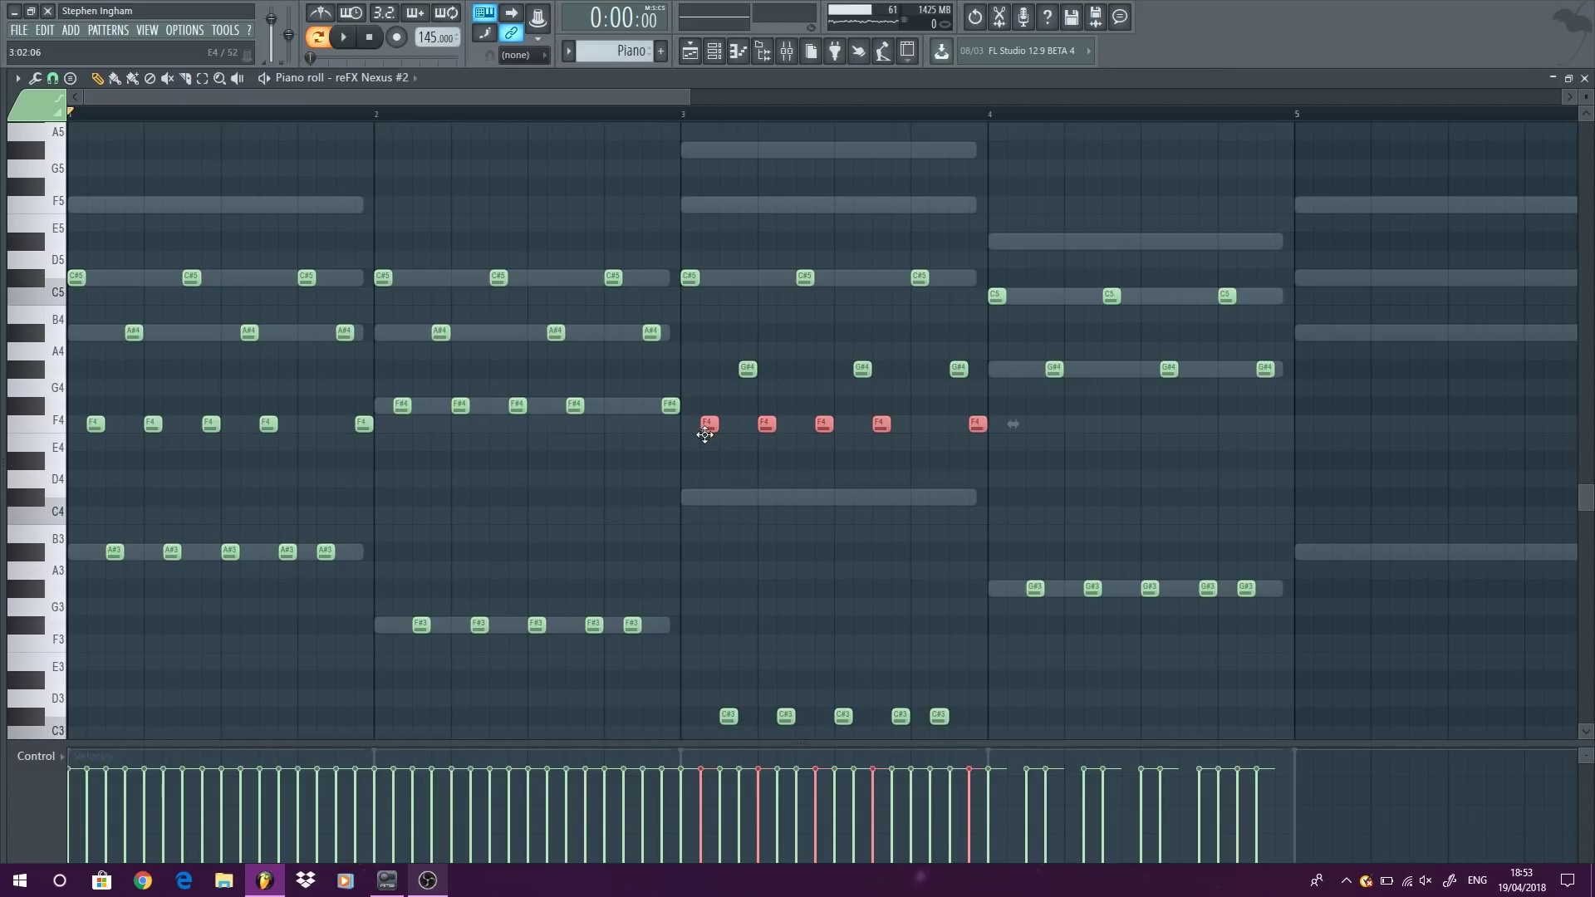
pyautogui.keyDown('shift'); pyautogui.moveTo(705, 428); pyautogui.dragTo(1007, 478); pyautogui.keyUp('shift')
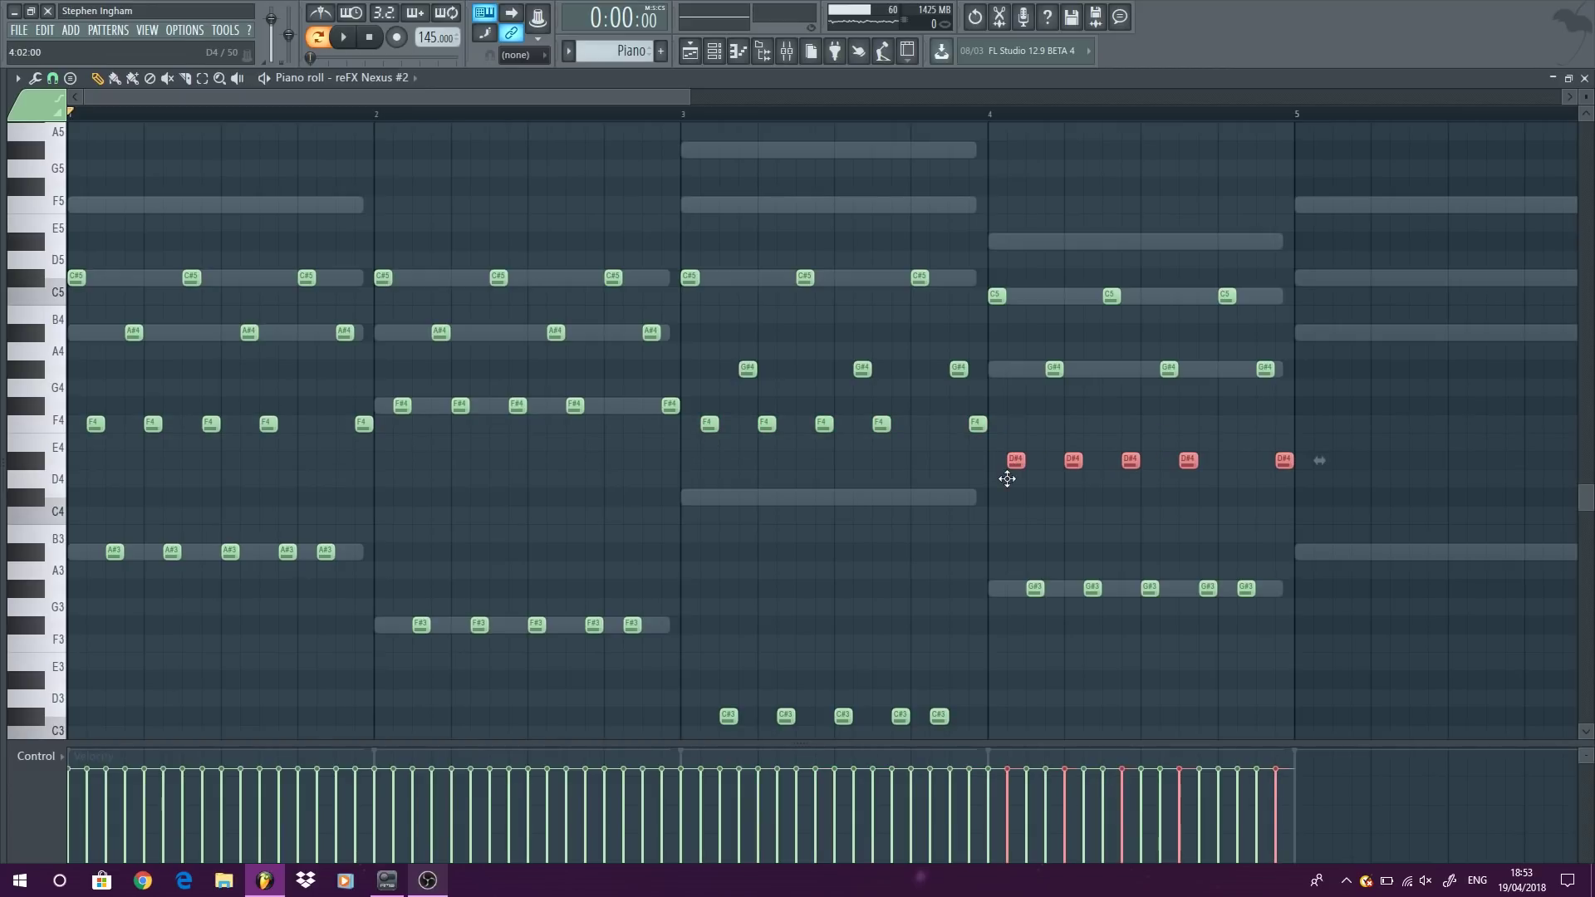
pyautogui.press('space')
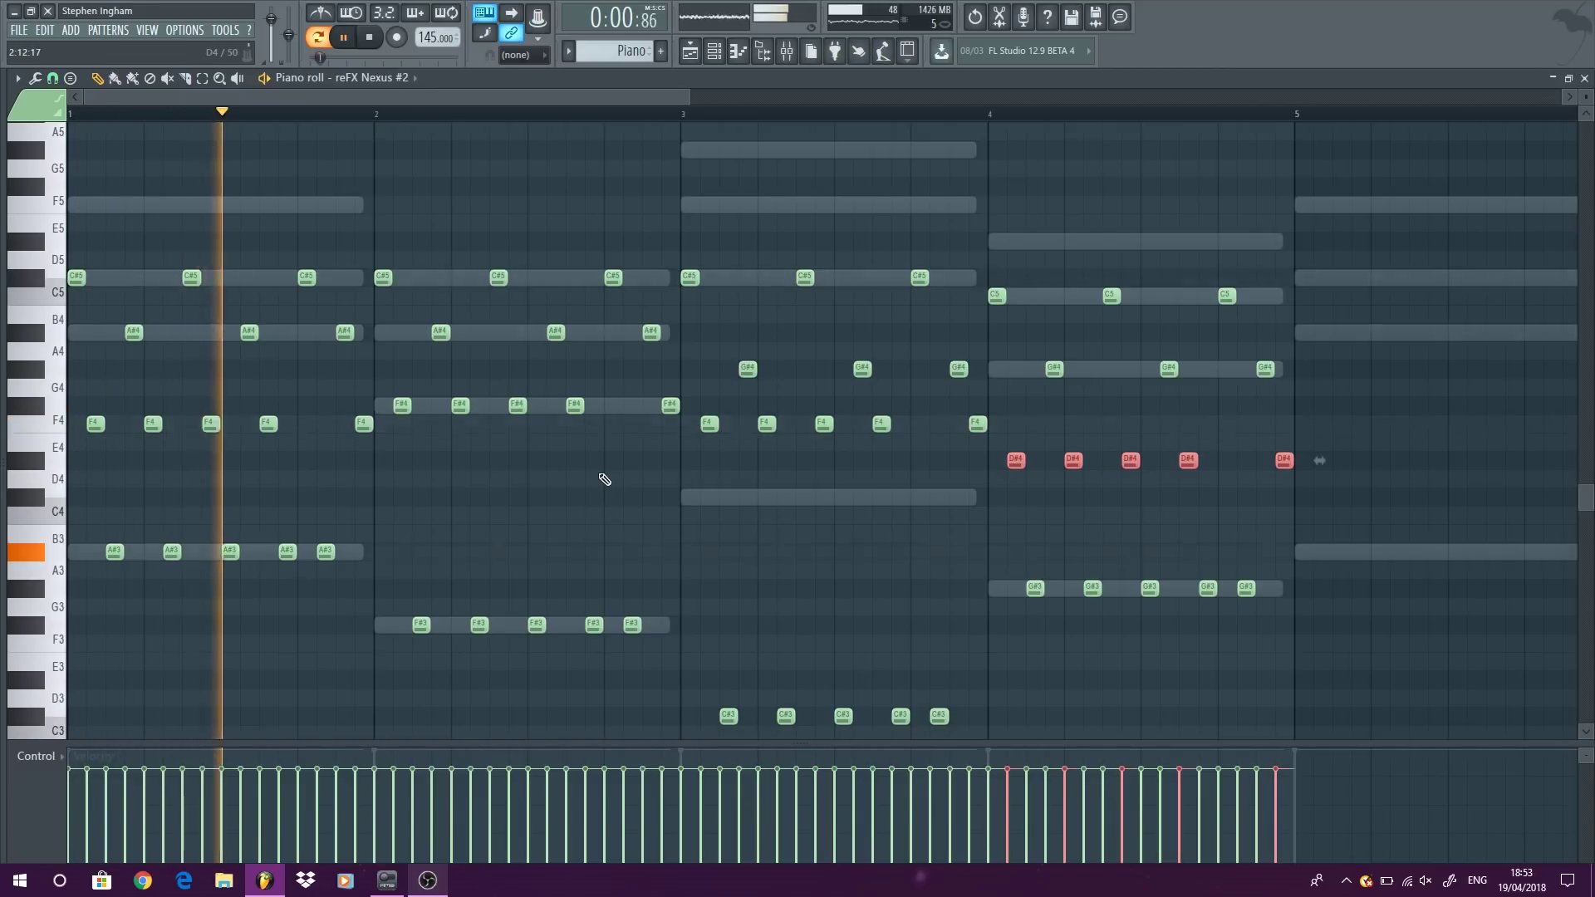
# Step: Raise the whole four-bar melody by an octave and duplicate it into bars 5 to 8
pyautogui.hotkey('ctrl', 'a')
pyautogui.hotkey('ctrl', 'Up')
pyautogui.keyDown('ctrl'); pyautogui.scroll(-3, 410, 242); pyautogui.keyUp('ctrl')
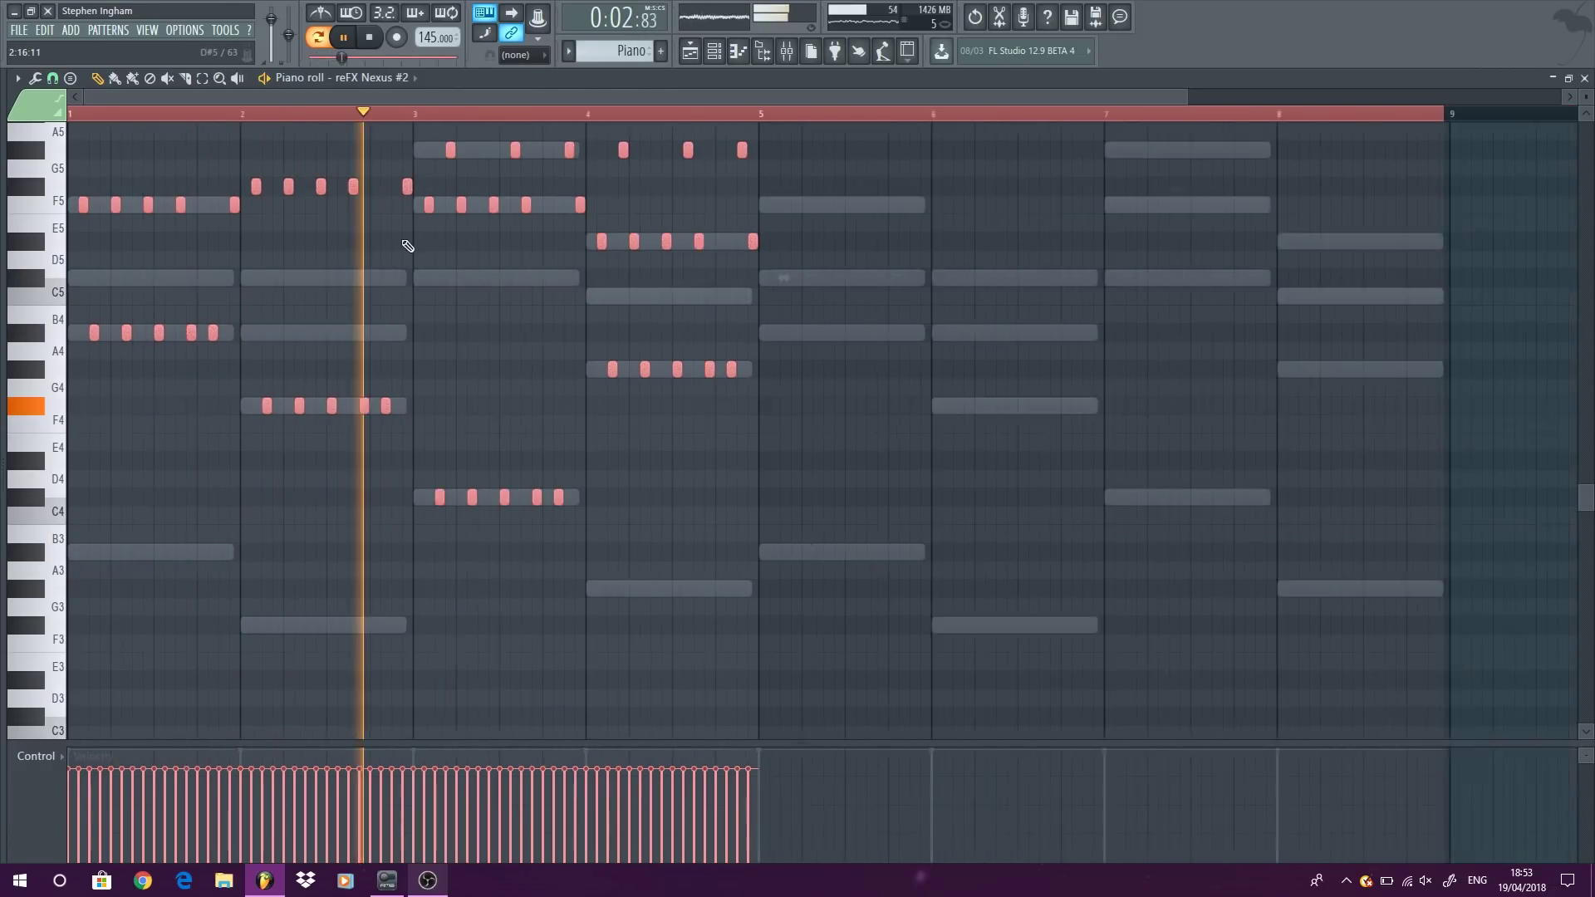
pyautogui.scroll(4, 410, 221)
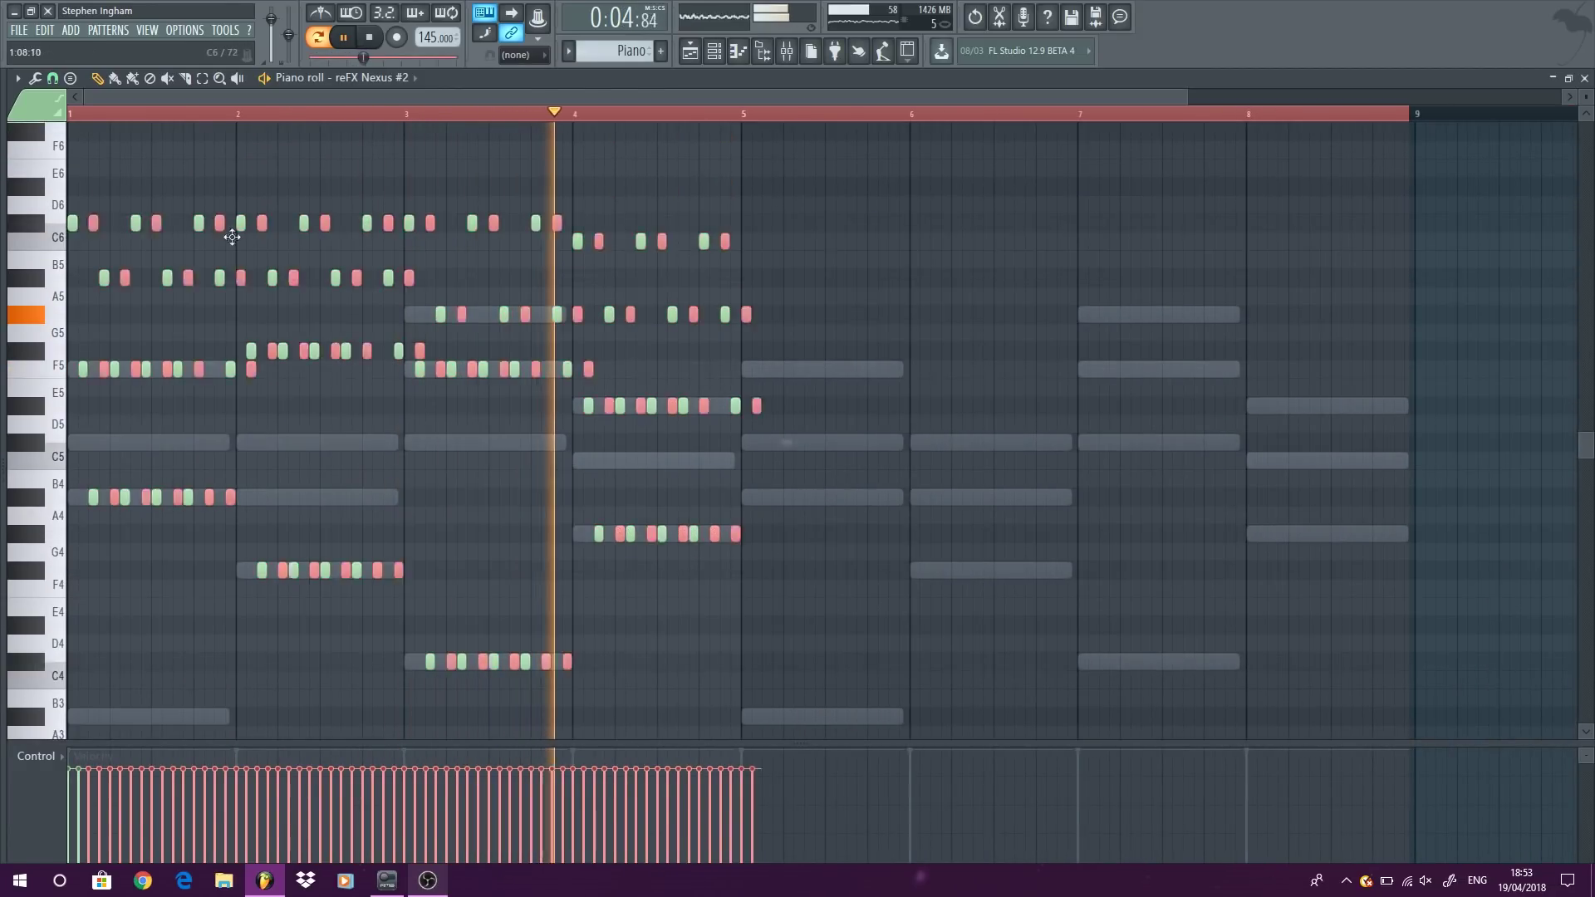
pyautogui.hotkey('ctrl', 'b')
pyautogui.moveTo(754, 228); pyautogui.dragTo(742, 225)
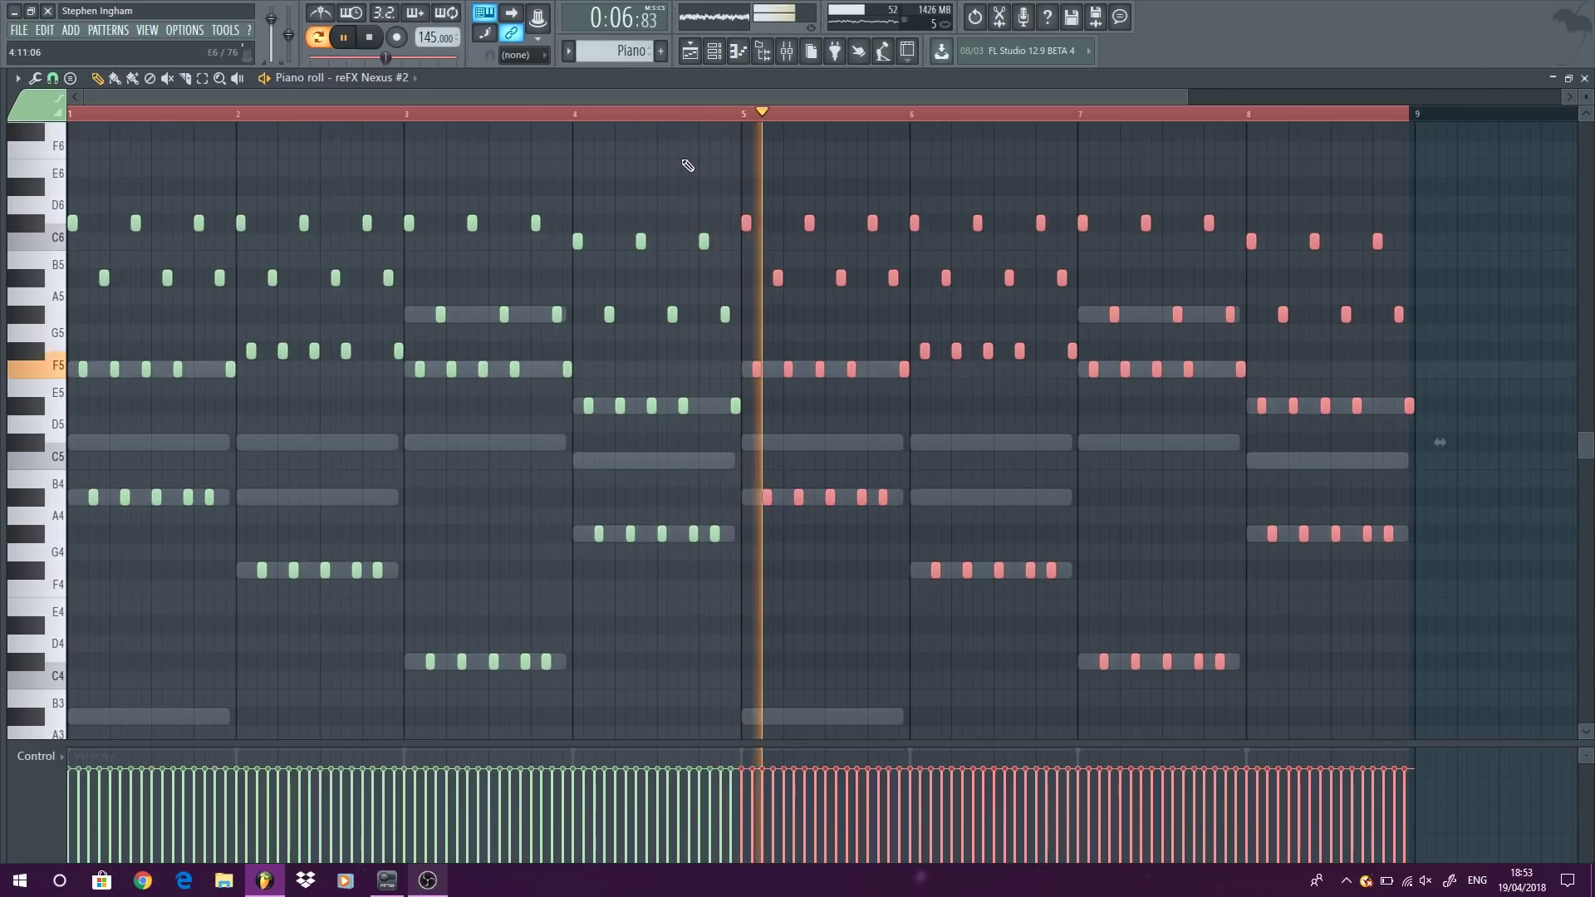
# Step: Cut the whole eight-bar Nexus melody out of the Piano pattern and stop playback
pyautogui.hotkey('ctrl', 'a')
pyautogui.press('Delete')
pyautogui.press('space')
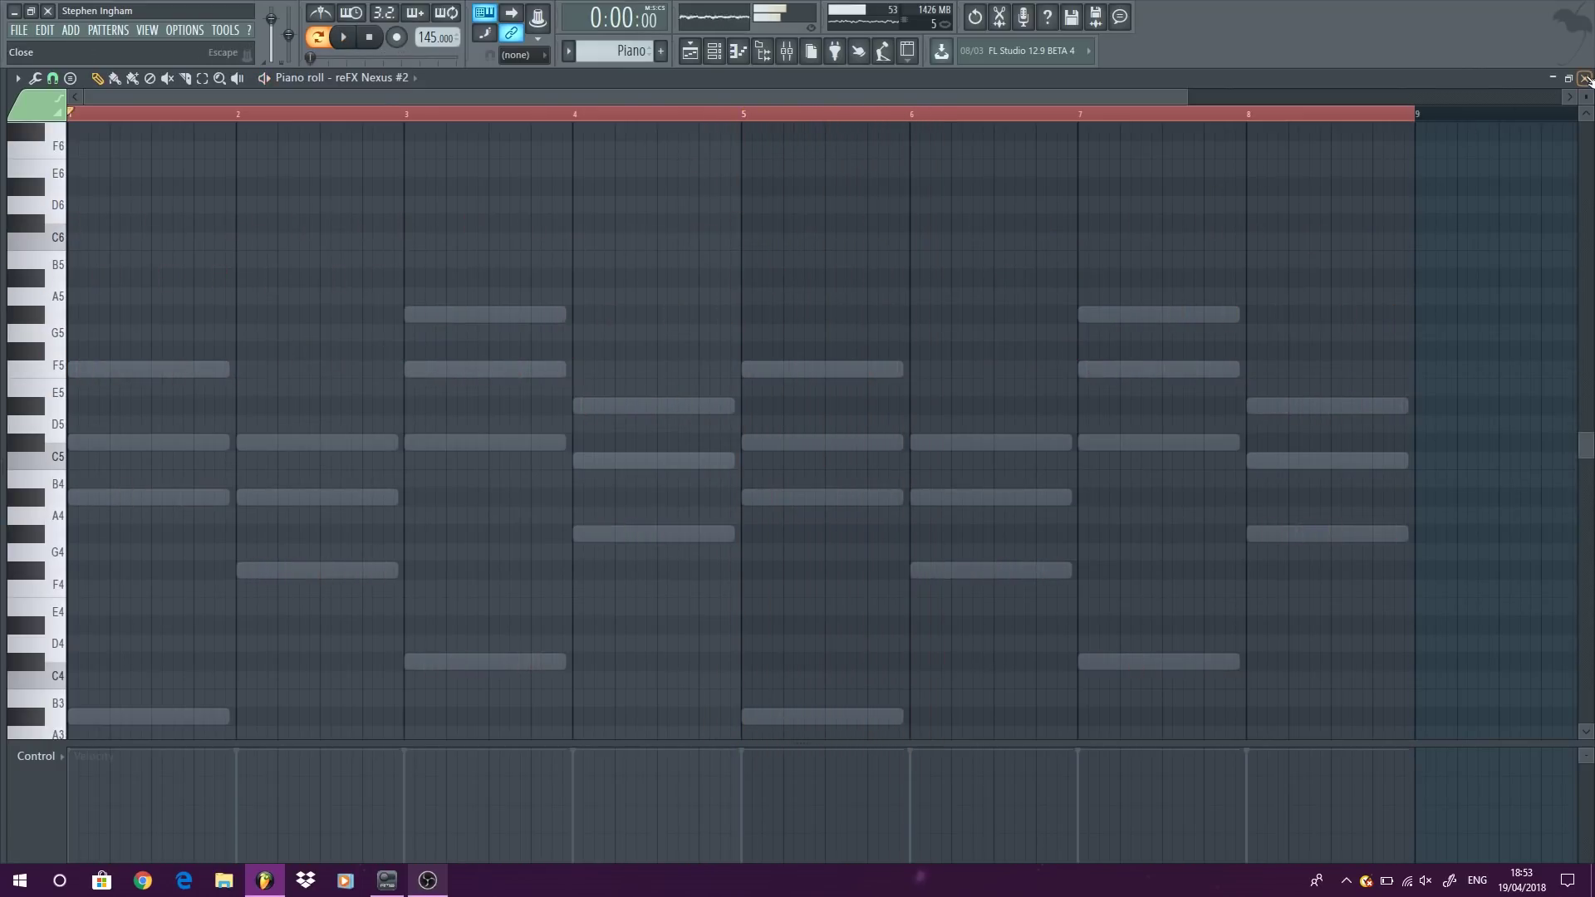
# Step: Create a new pattern named Lead and paste the cut melody into its reFX Nexus #2 piano roll
pyautogui.press('F5')
pyautogui.press('F4')
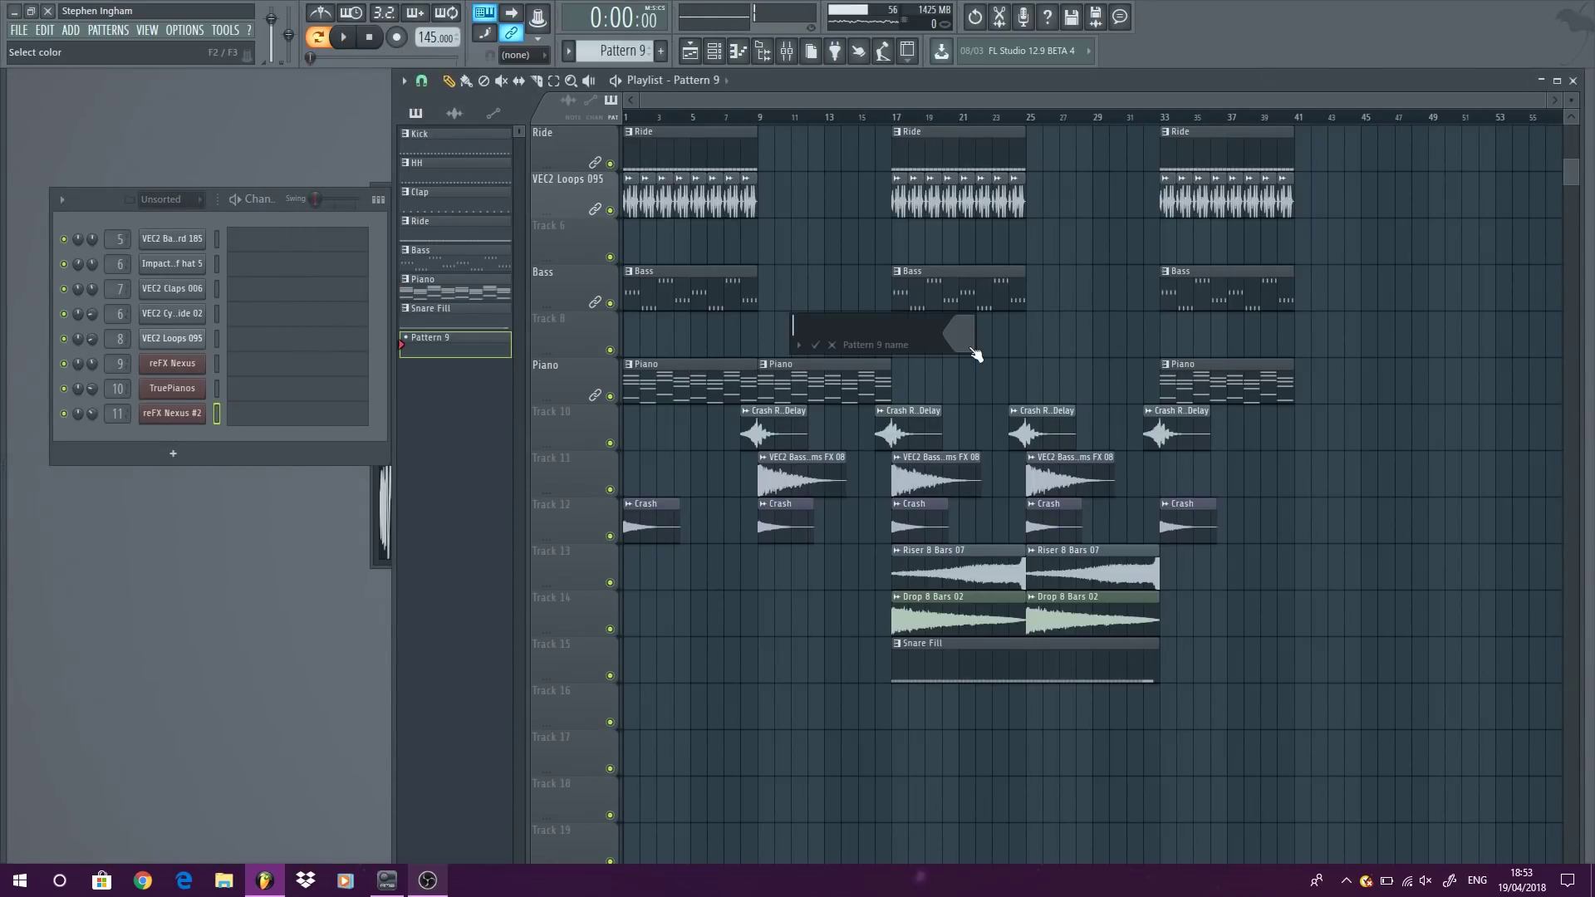
pyautogui.write('Lead')
pyautogui.press('Return')
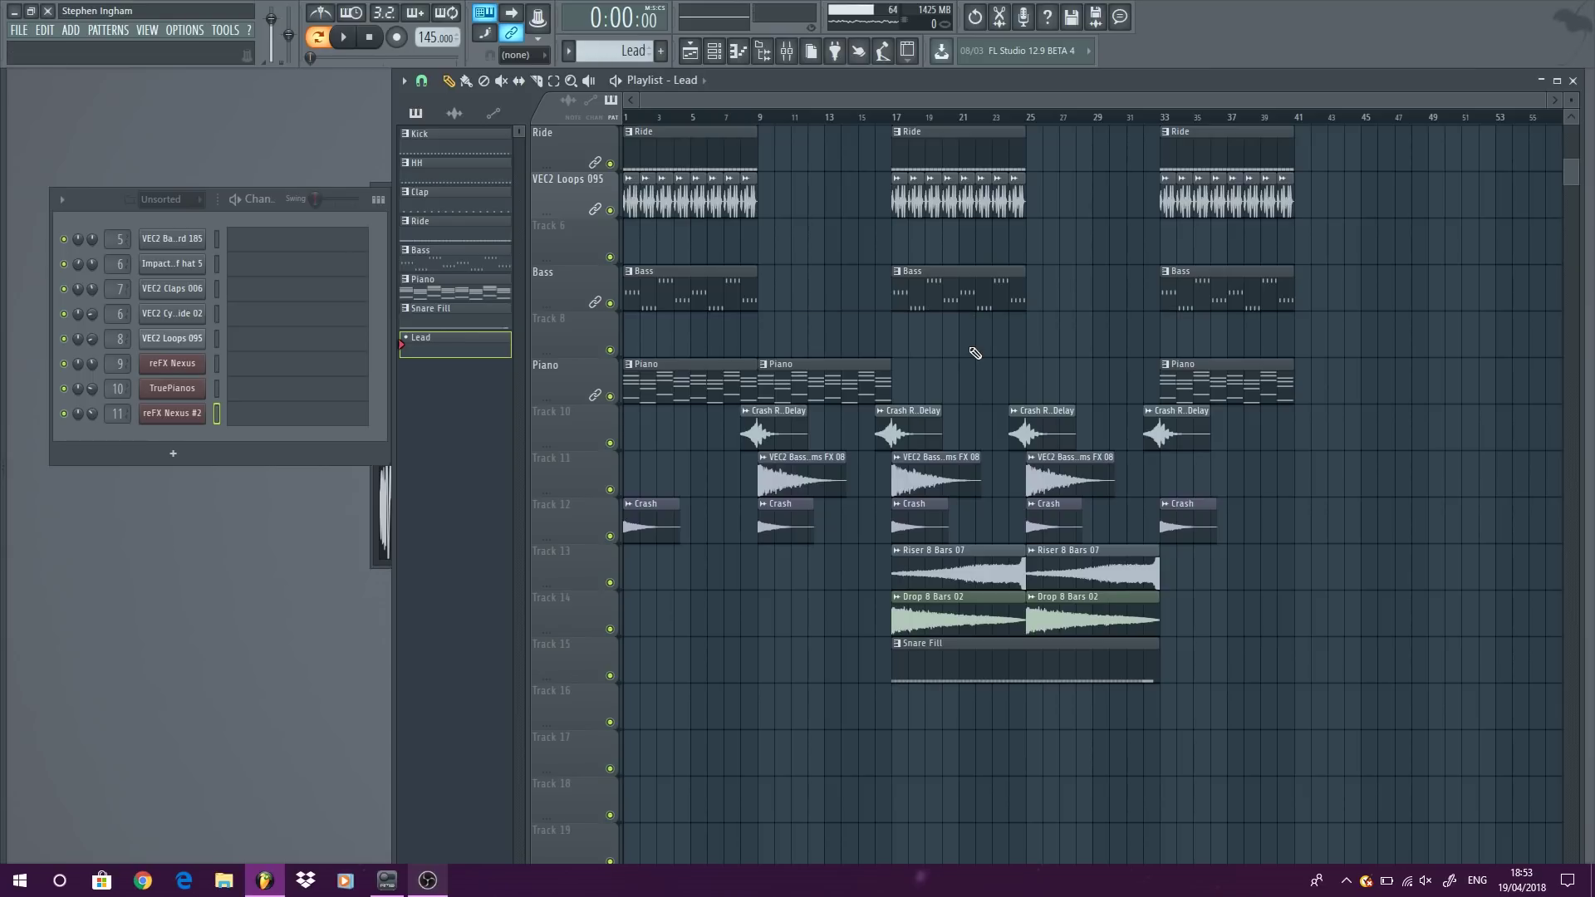
pyautogui.rightClick(203, 407)
pyautogui.click(251, 408)
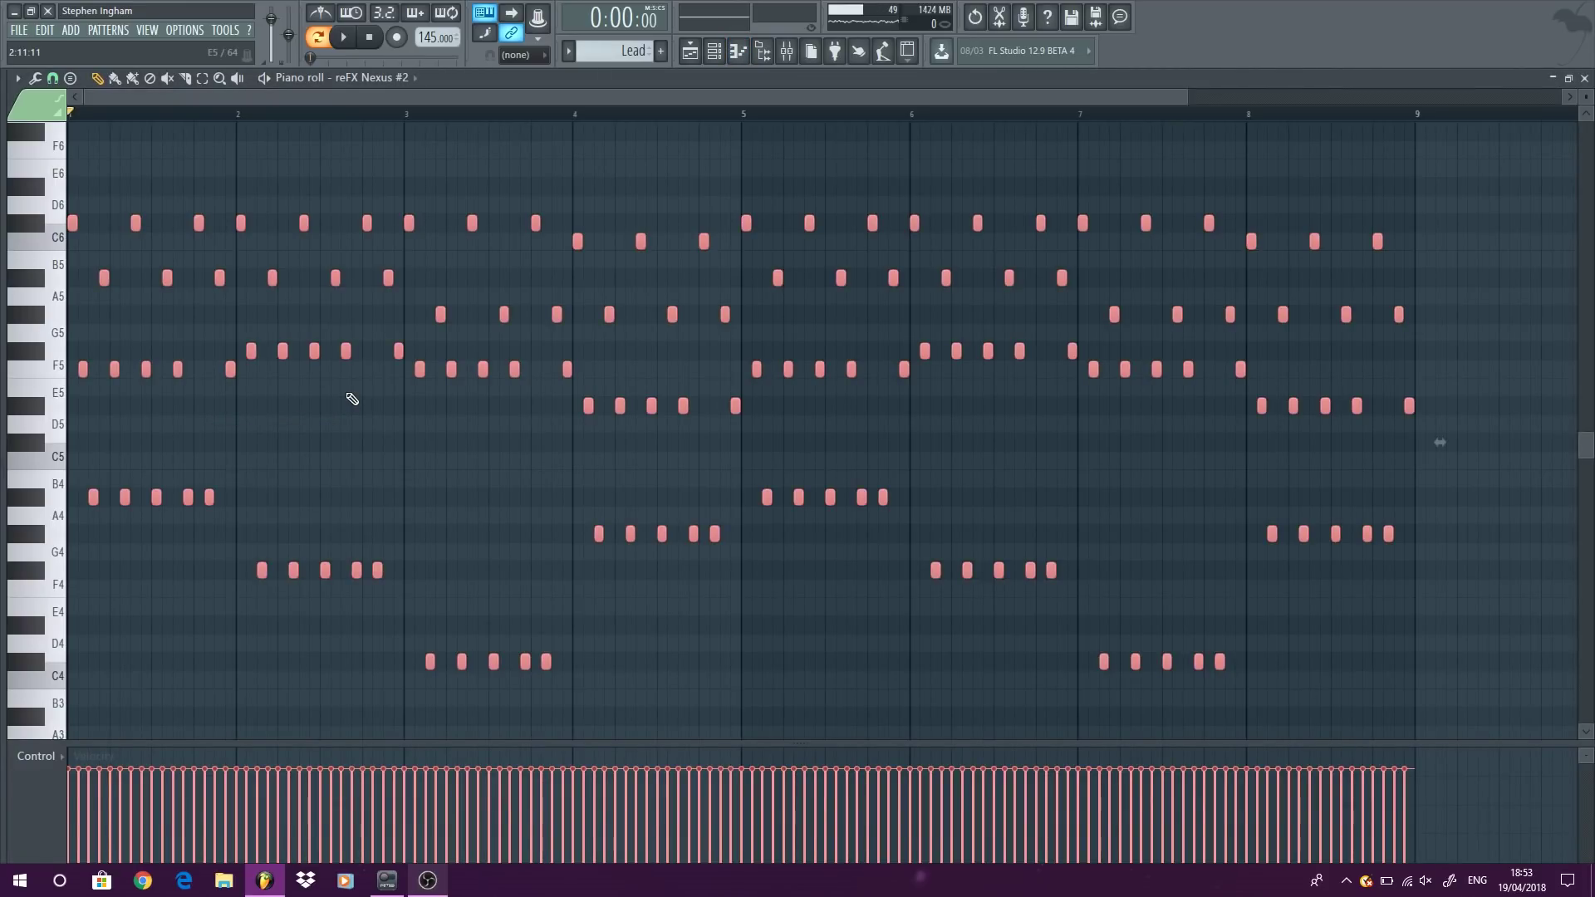
# Step: Try the Lead melody one octave higher while playing it back
pyautogui.hotkey('ctrl', 'Up')
pyautogui.press('space')
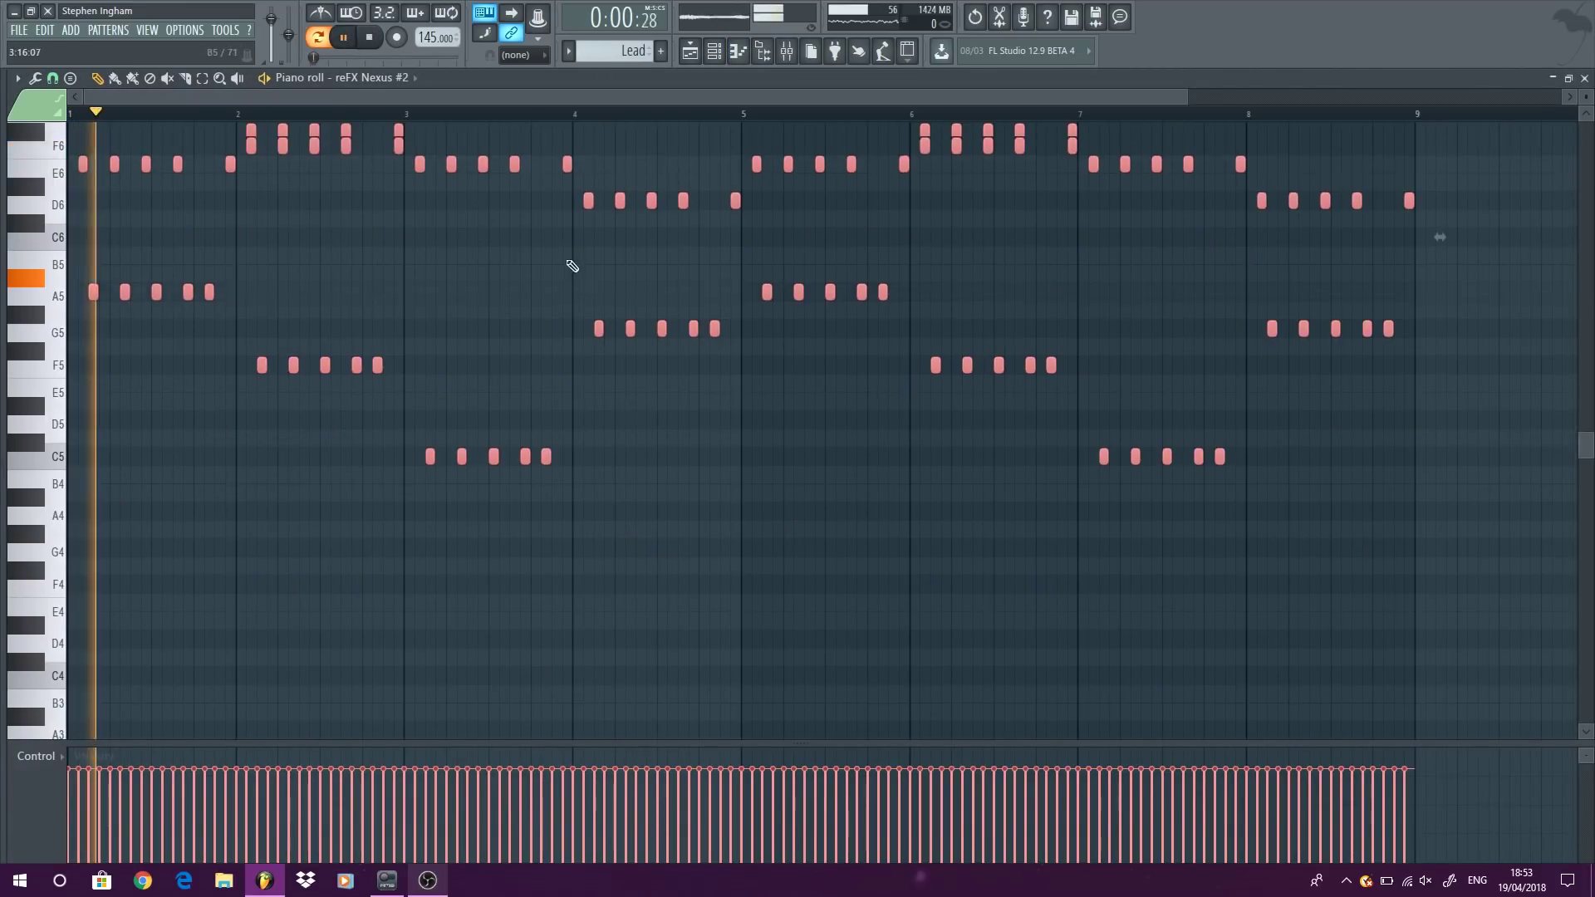
pyautogui.scroll(3, 572, 249)
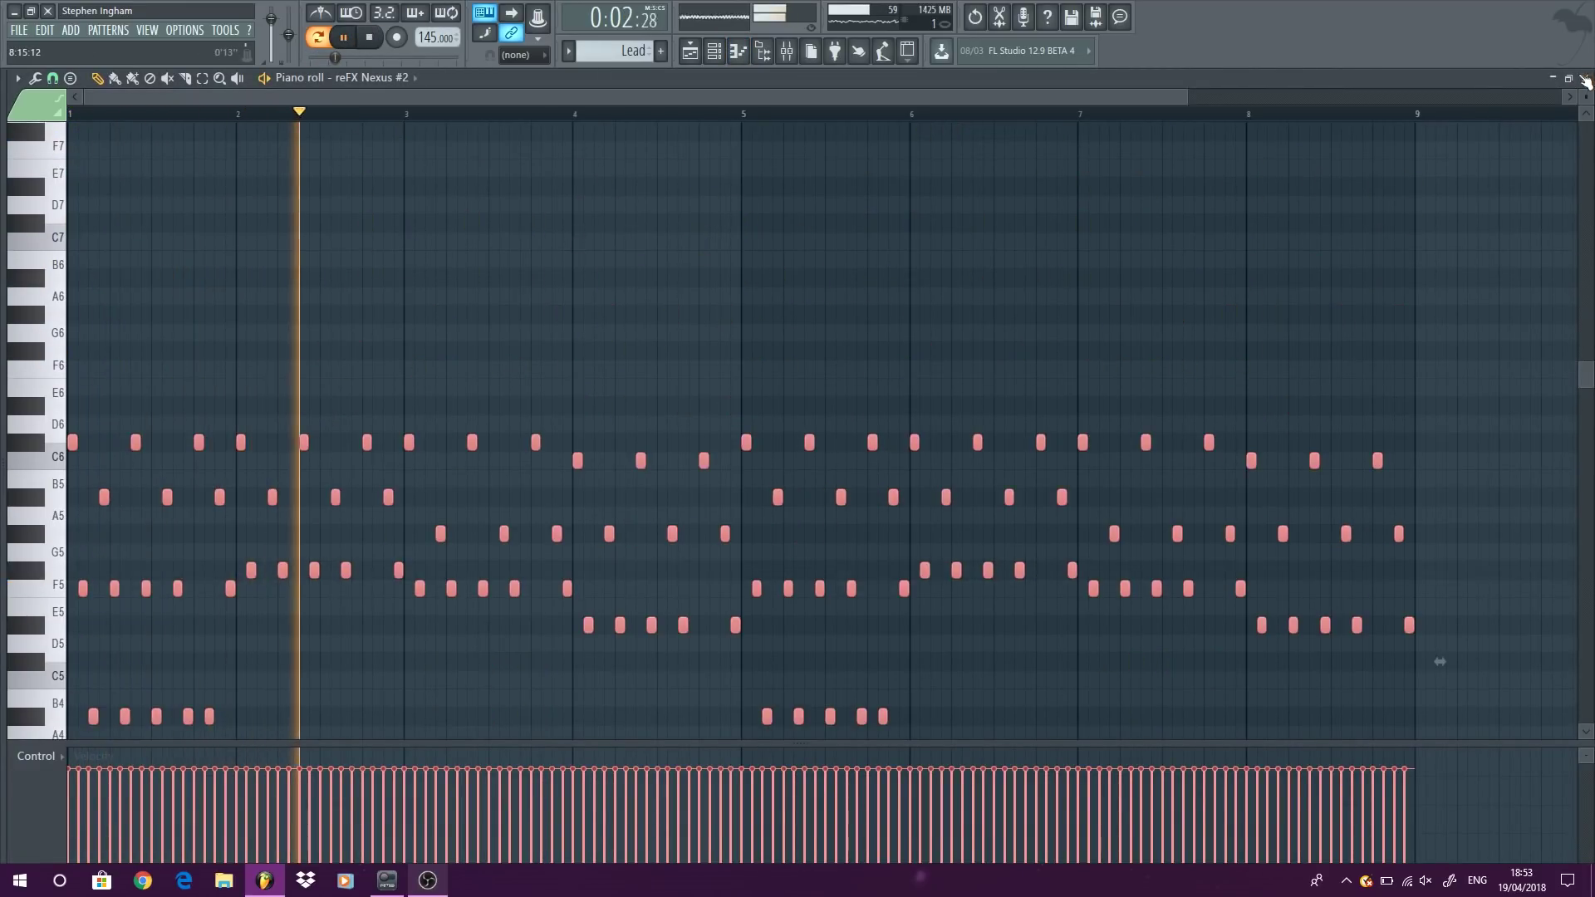
# Step: Place the Lead clip at bar 17 on Track 8 and set the reFX Nexus #2 portamento to ply at 1/64 speed, auditioning the sound
pyautogui.press('F7')
pyautogui.press('space')
pyautogui.click(196, 414)
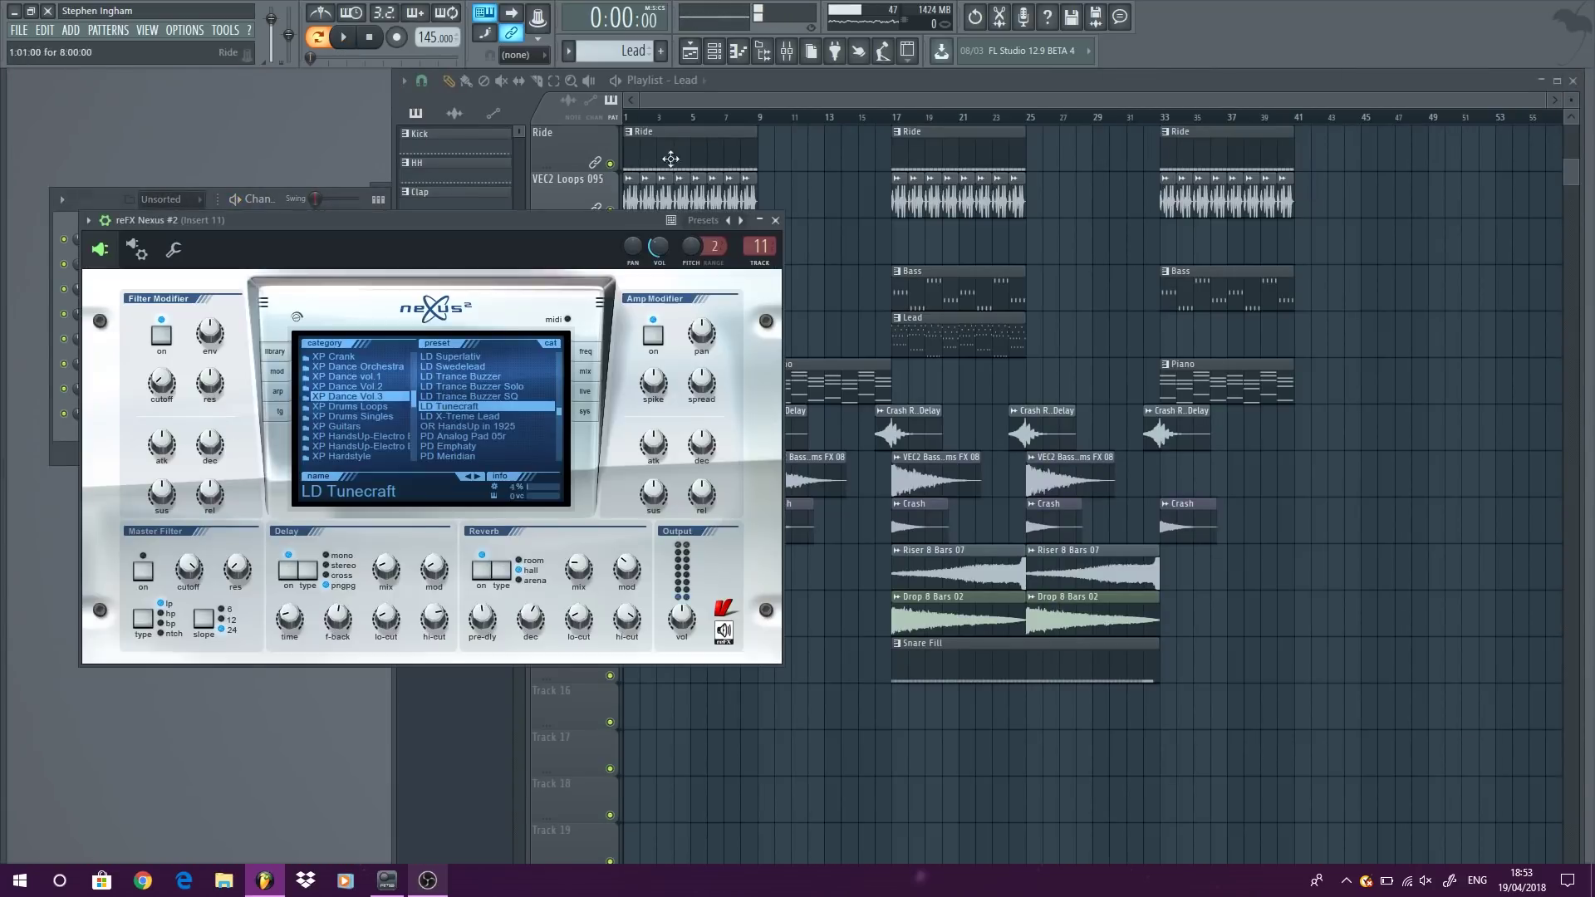
pyautogui.moveTo(460, 223); pyautogui.dragTo(762, 167)
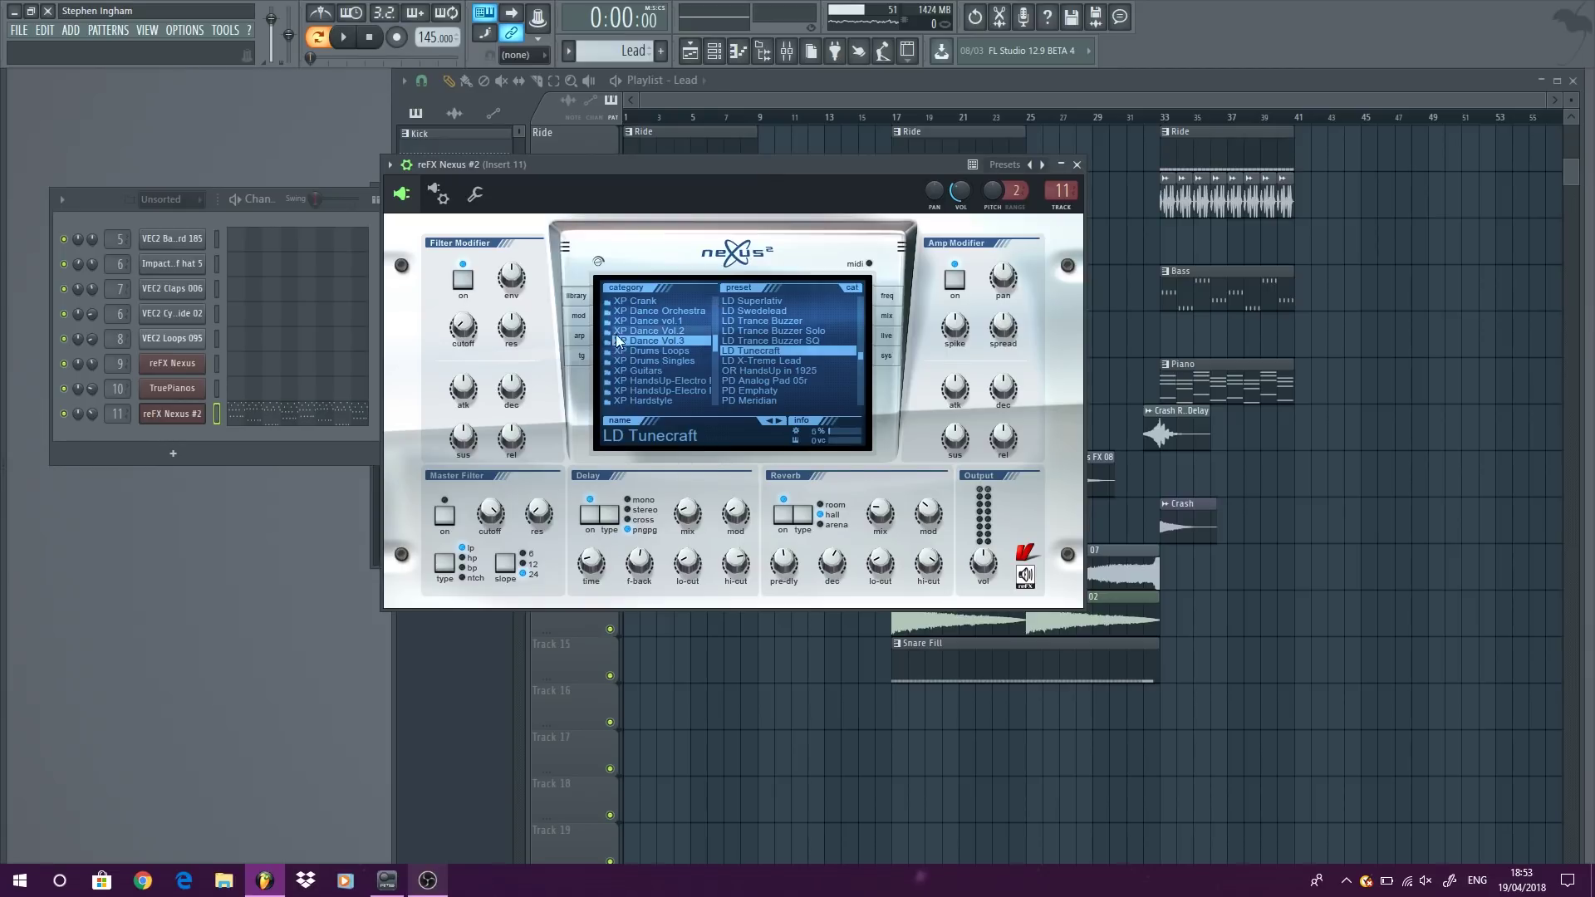
pyautogui.click(571, 318)
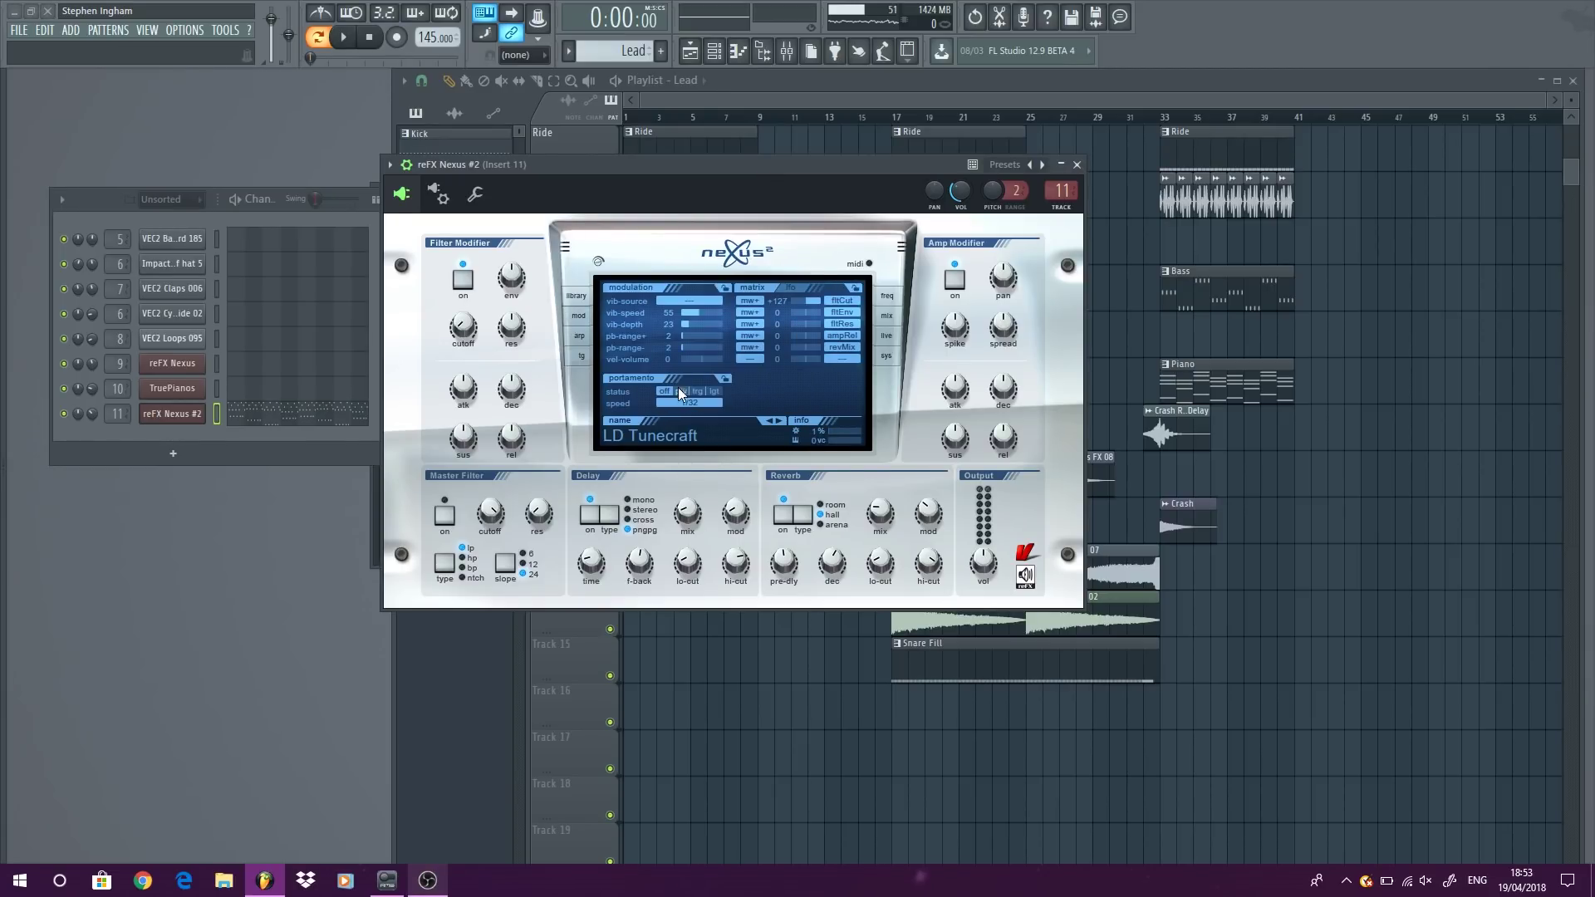
pyautogui.click(708, 403)
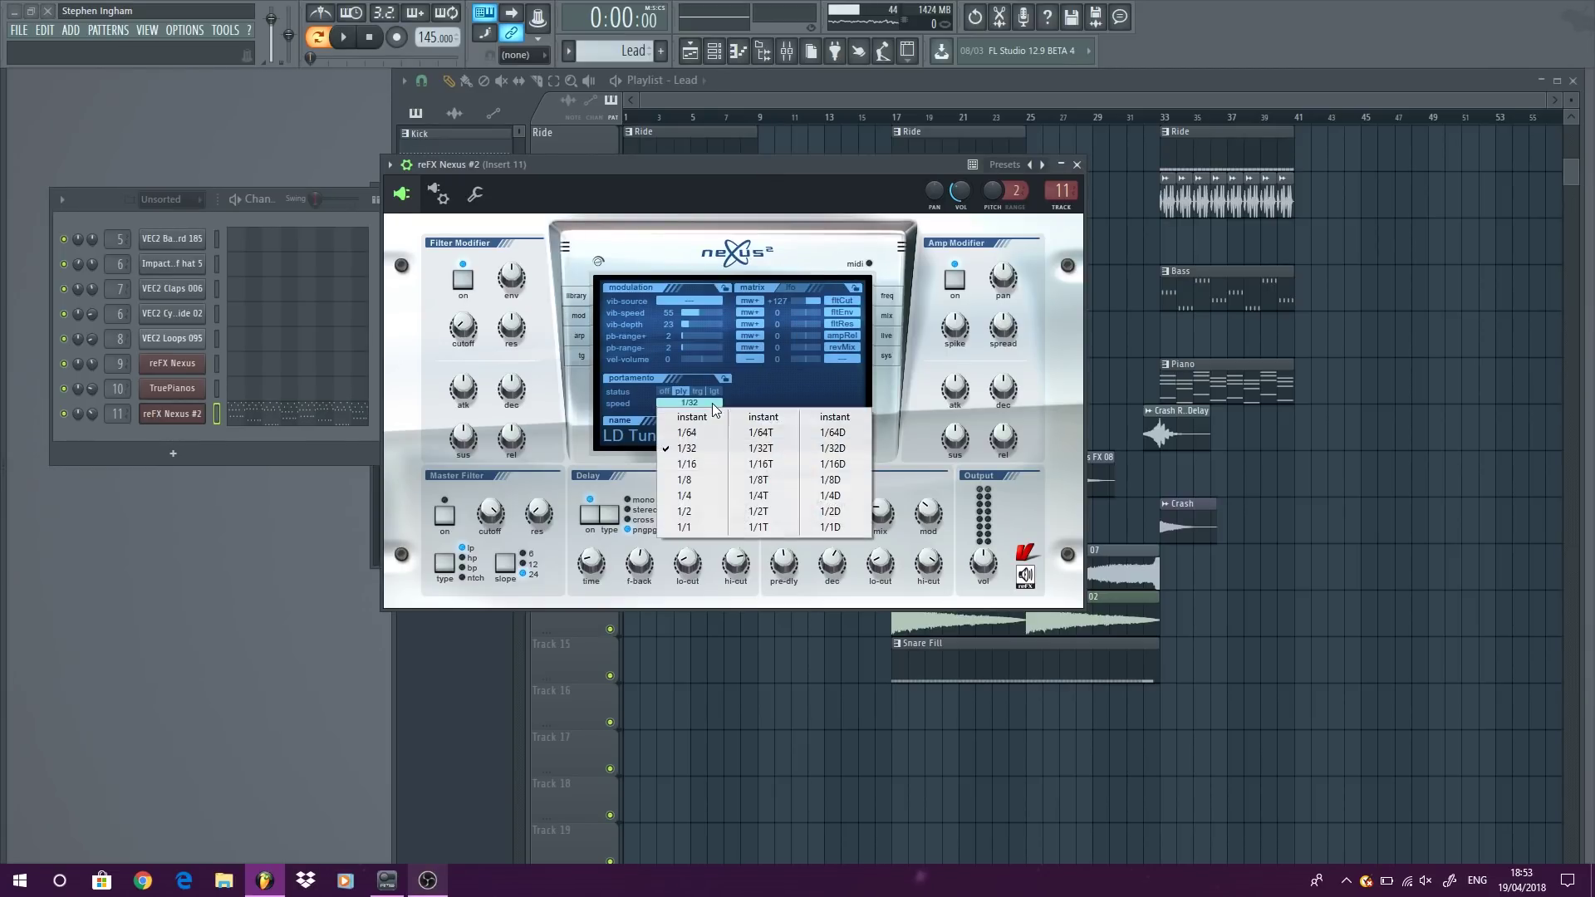
pyautogui.click(702, 435)
pyautogui.press('space')
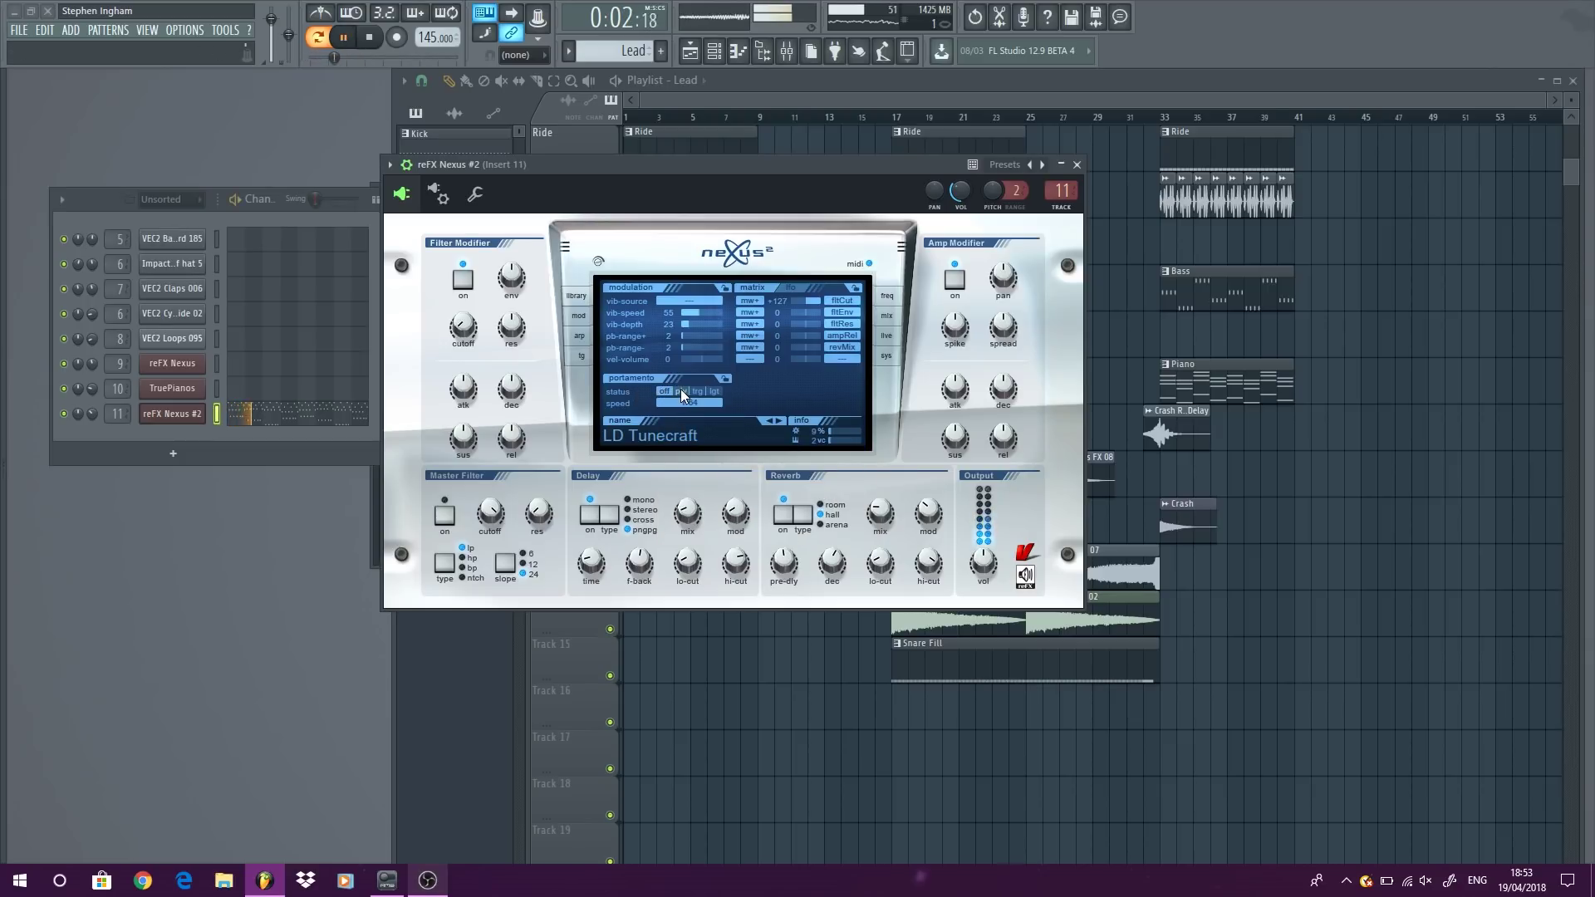
pyautogui.click(1077, 164)
pyautogui.press('space')
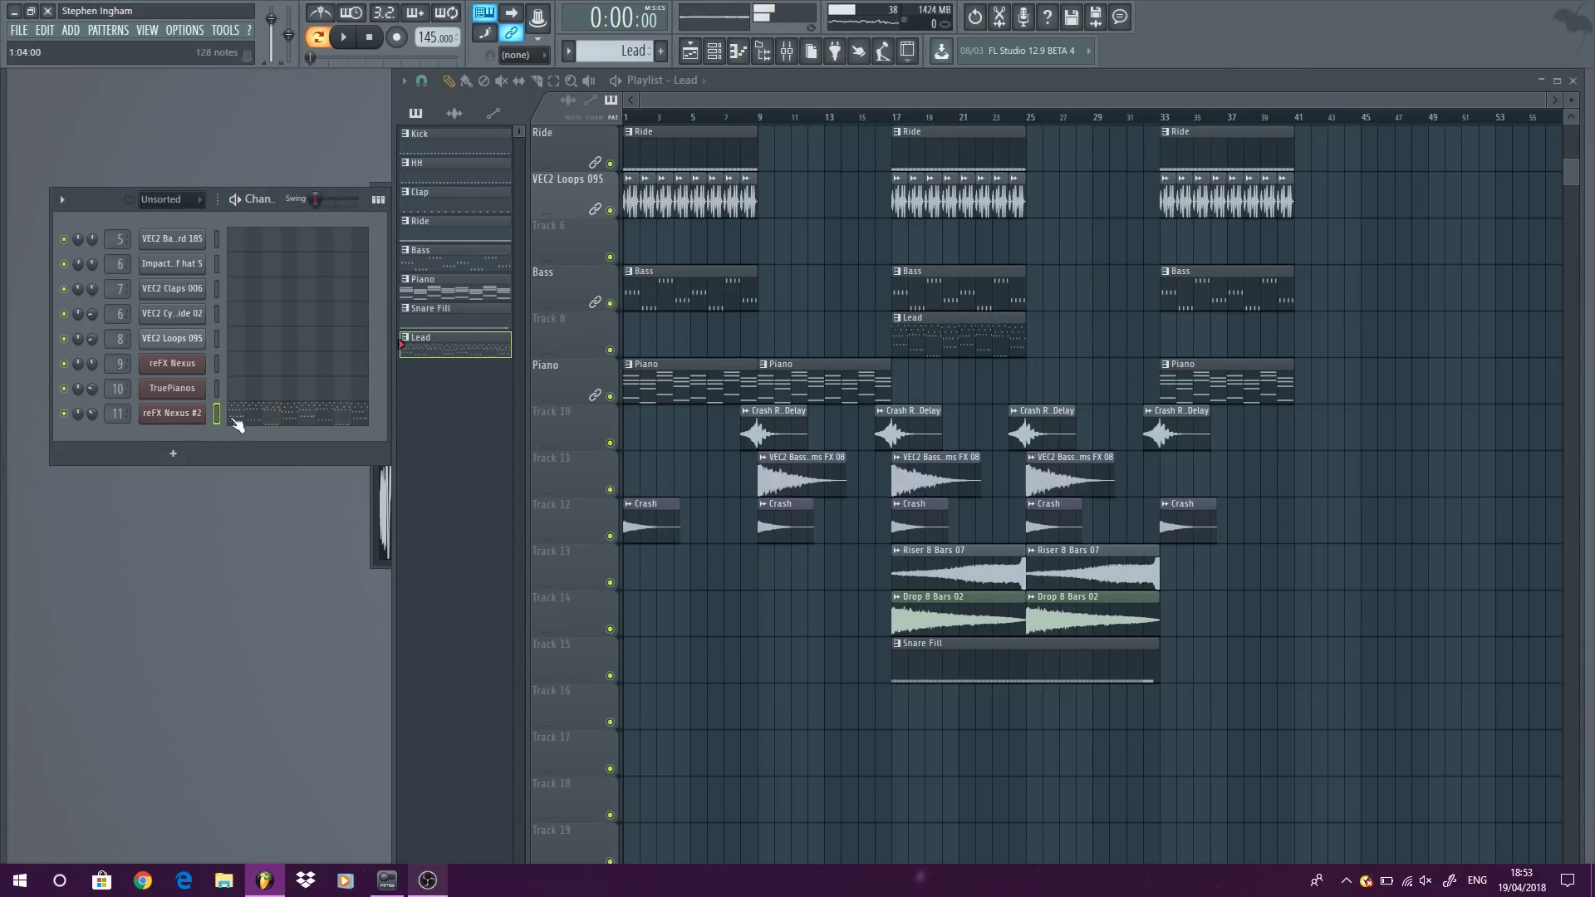
# Step: Set the reFX Nexus #2 delay feedback to about 41 and the delay mix to 27
pyautogui.click(184, 419)
pyautogui.moveTo(640, 569); pyautogui.dragTo(638, 591)
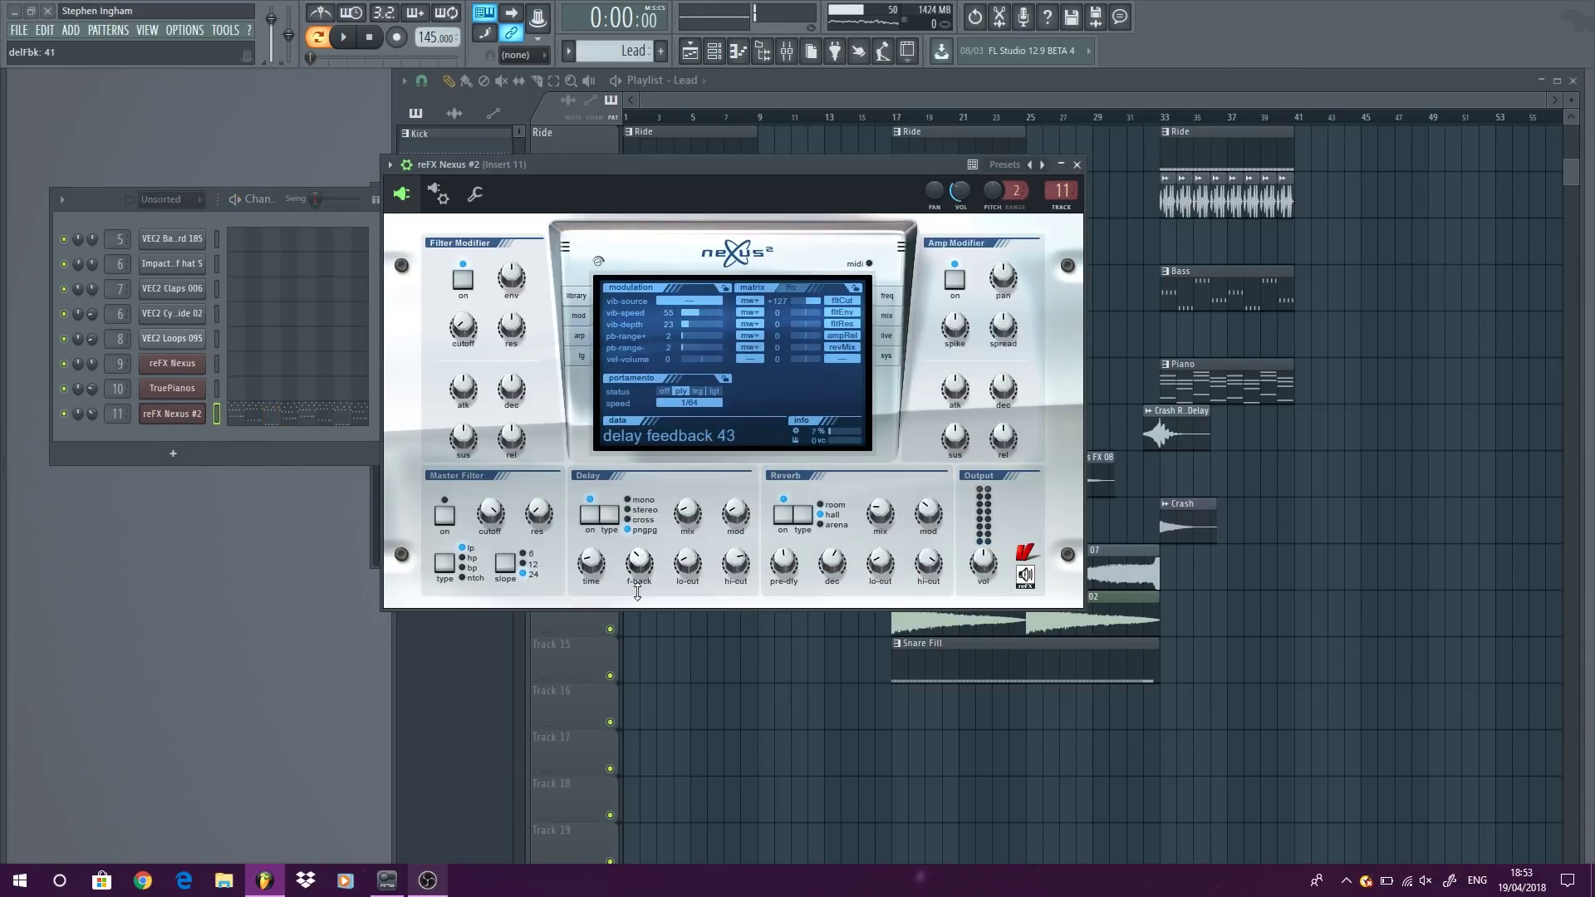
pyautogui.moveTo(686, 519)
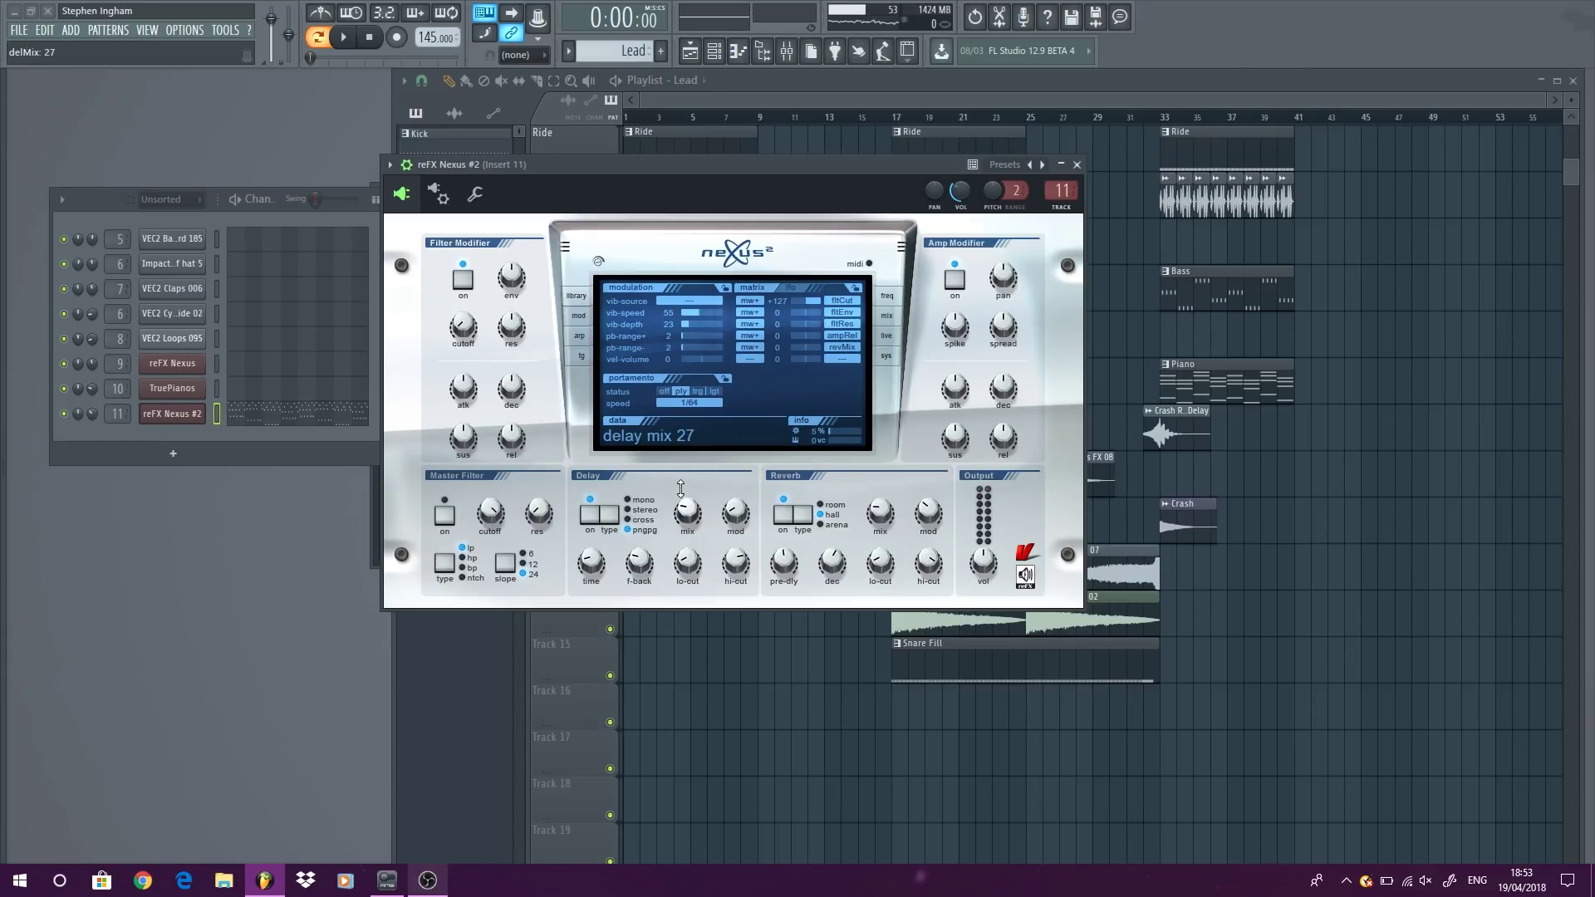
pyautogui.click(1077, 166)
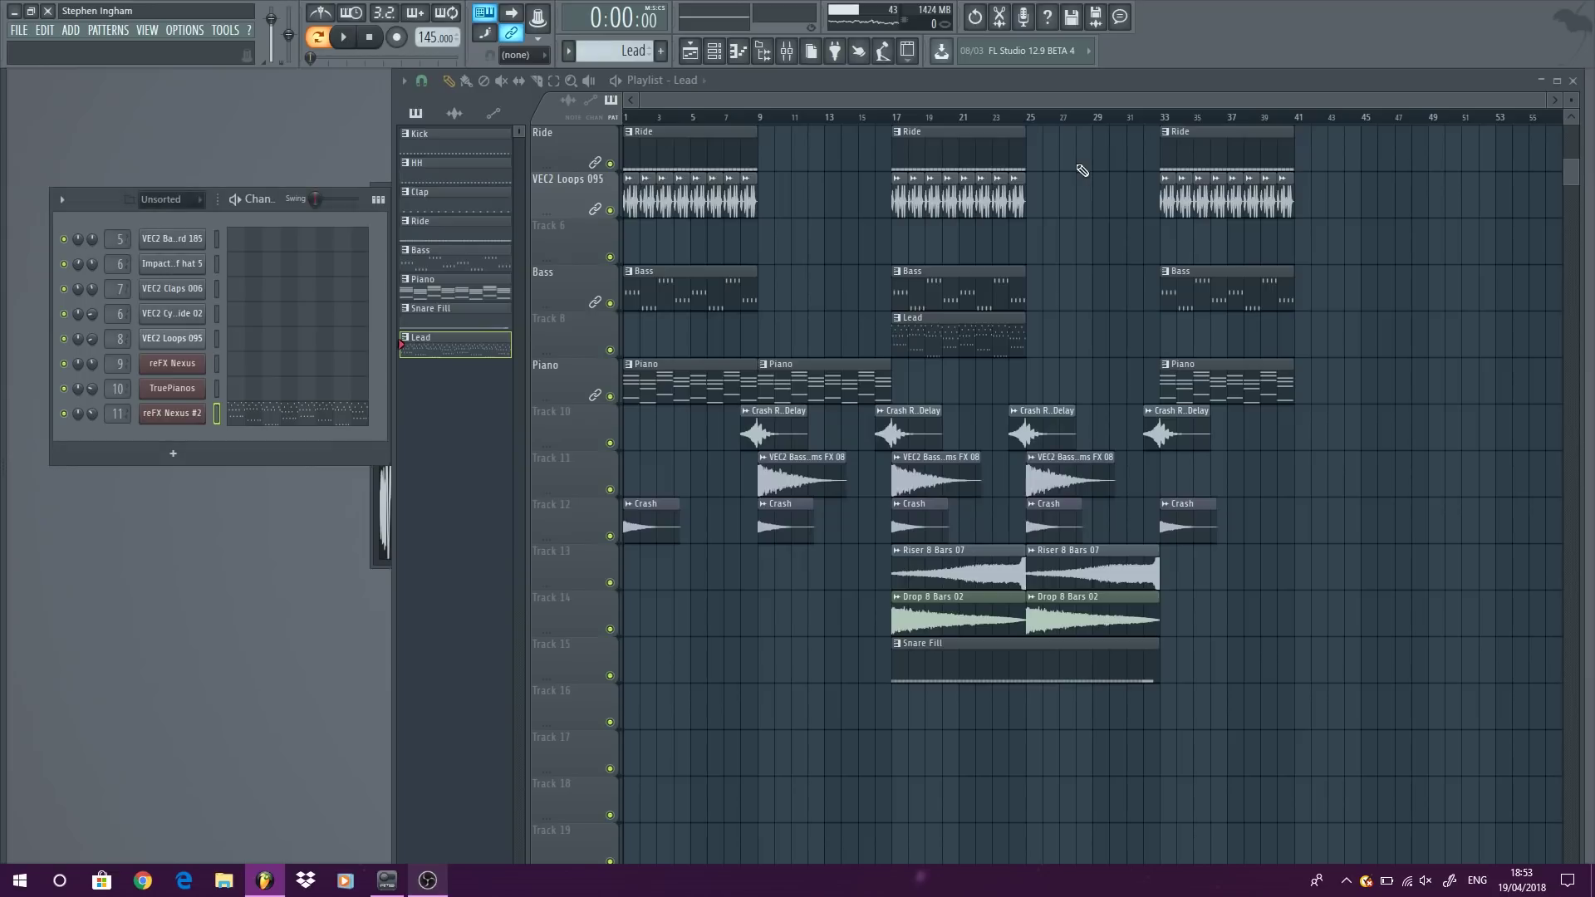
# Step: Insert an empty playlist track above the Piano track and select the time range from bar 17 to bar 33
pyautogui.rightClick(575, 372)
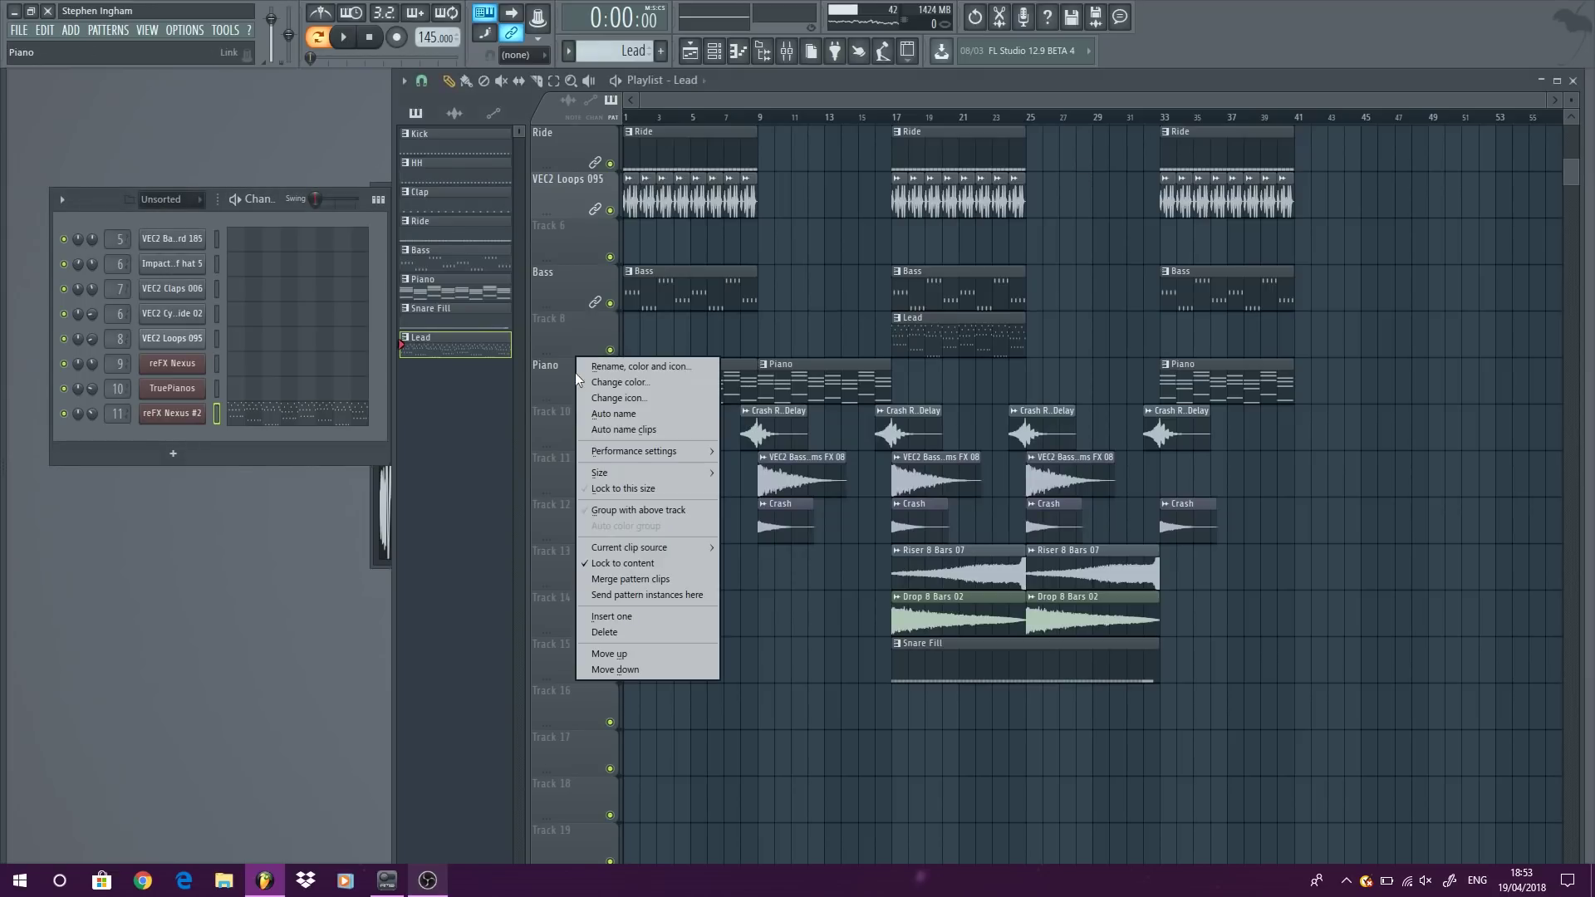
pyautogui.click(630, 610)
pyautogui.moveTo(898, 117); pyautogui.dragTo(1147, 133)
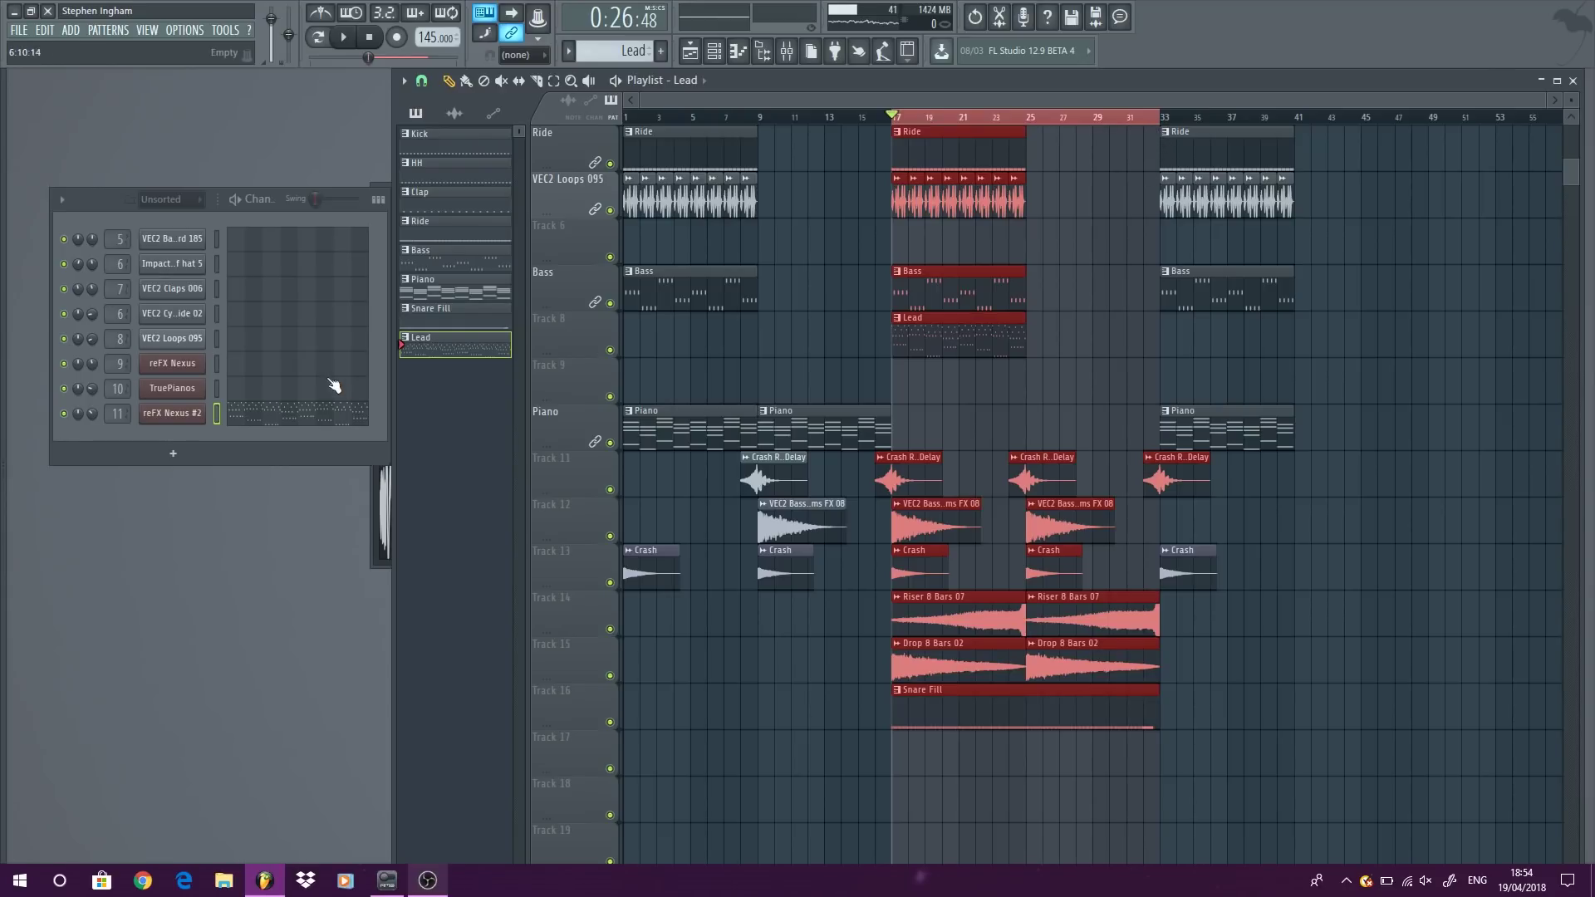
# Step: Create an automation clip for the fmodCut parameter of reFX Nexus #2 and move it to Track 9 under the Lead clip
pyautogui.click(172, 413)
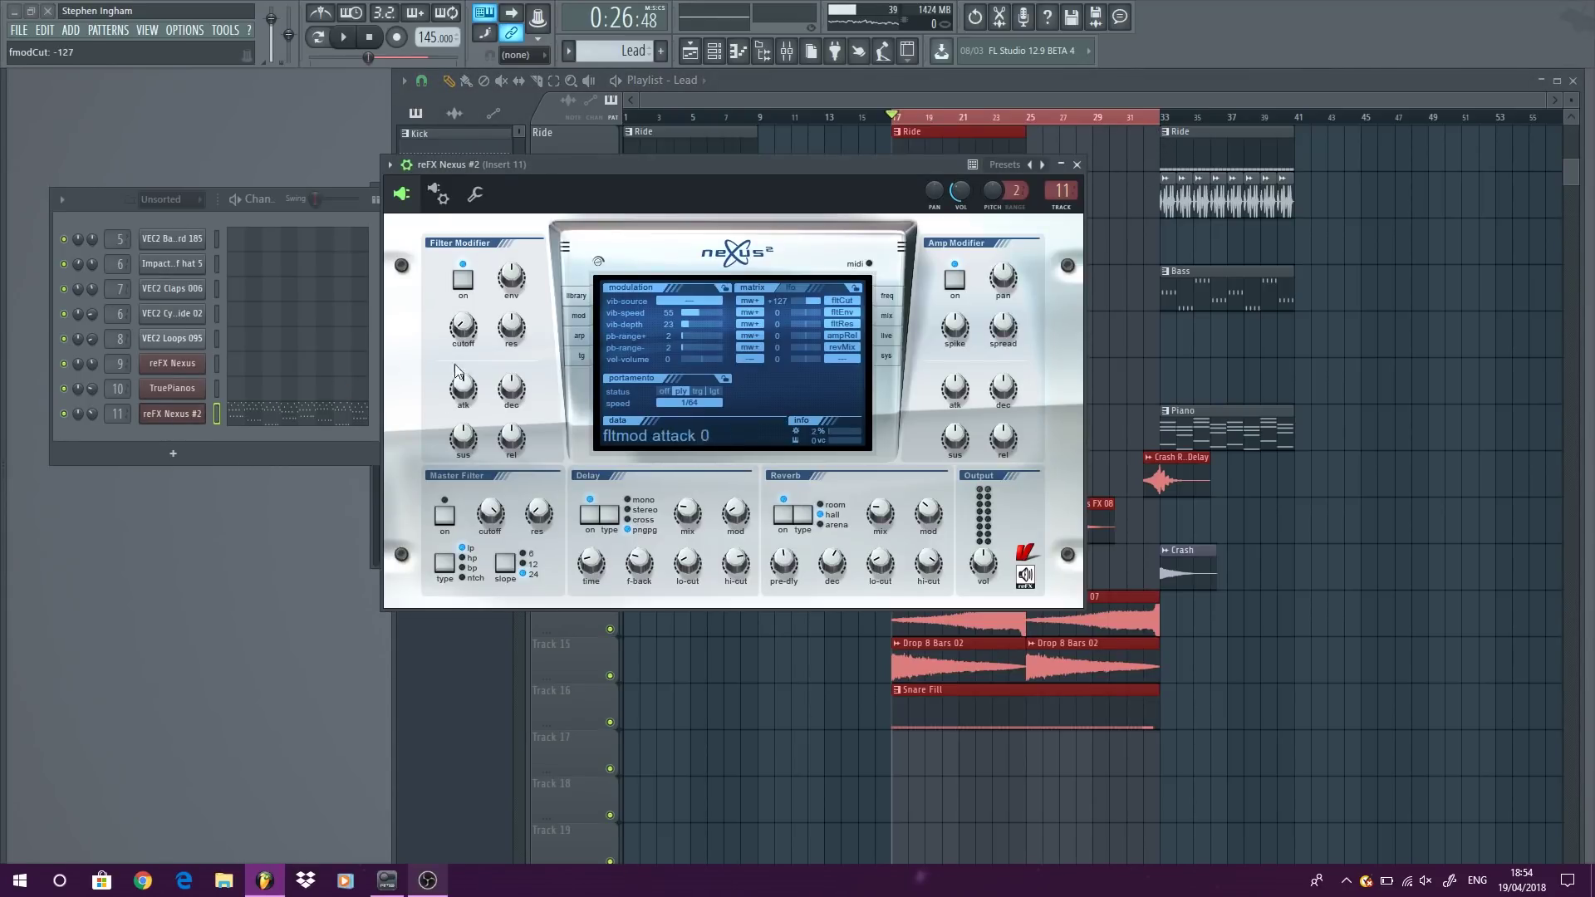
pyautogui.click(389, 168)
pyautogui.click(427, 369)
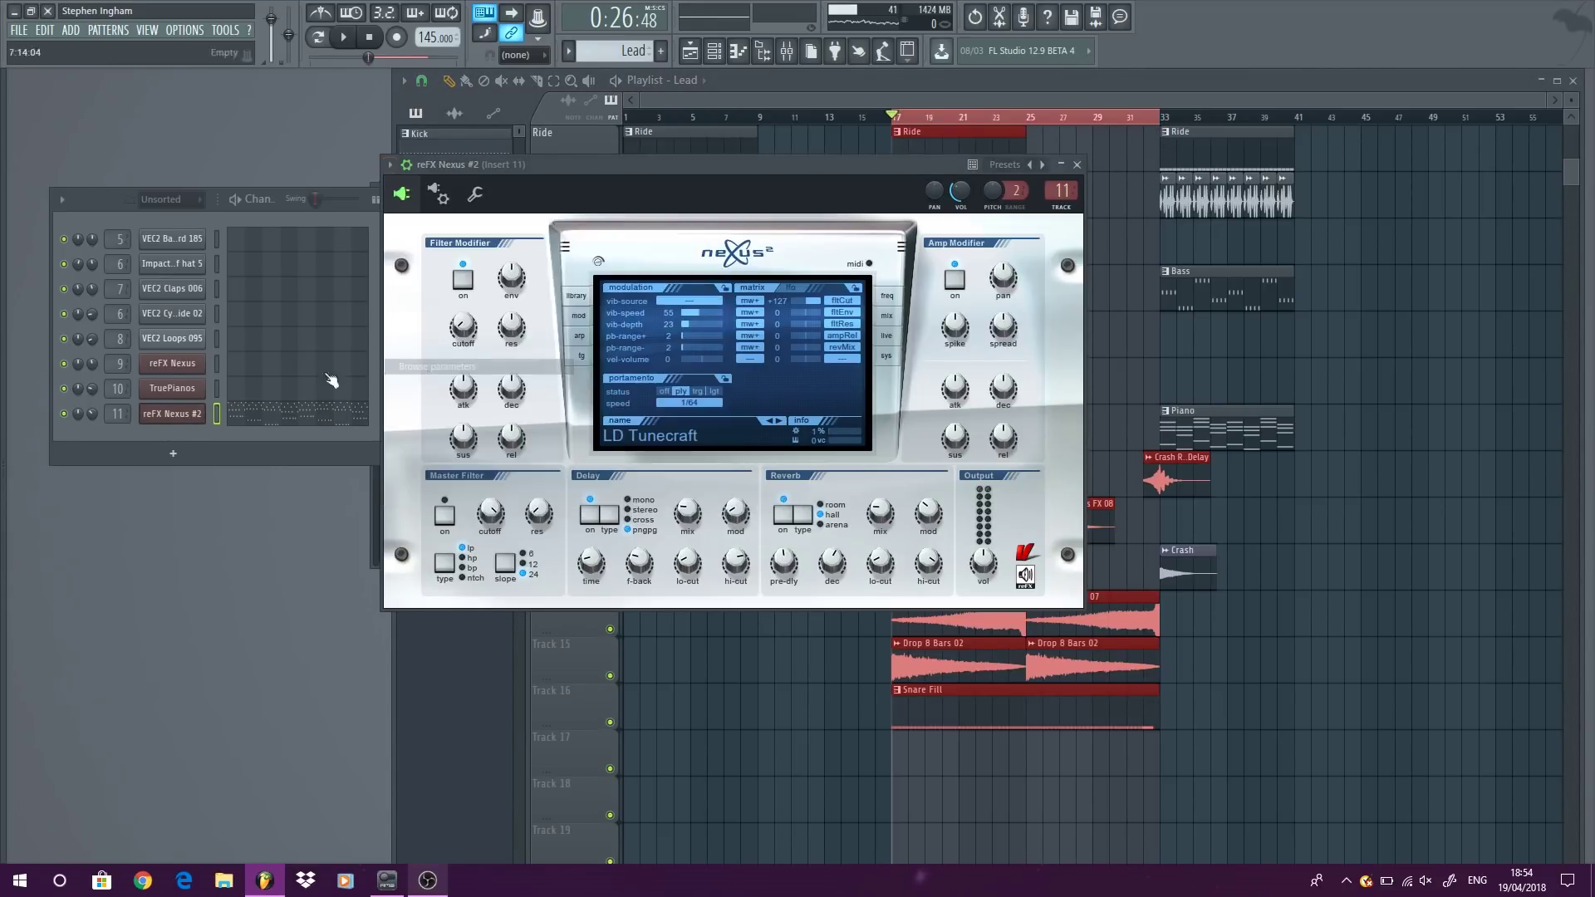
pyautogui.scroll(-3, 104, 371)
pyautogui.rightClick(148, 532)
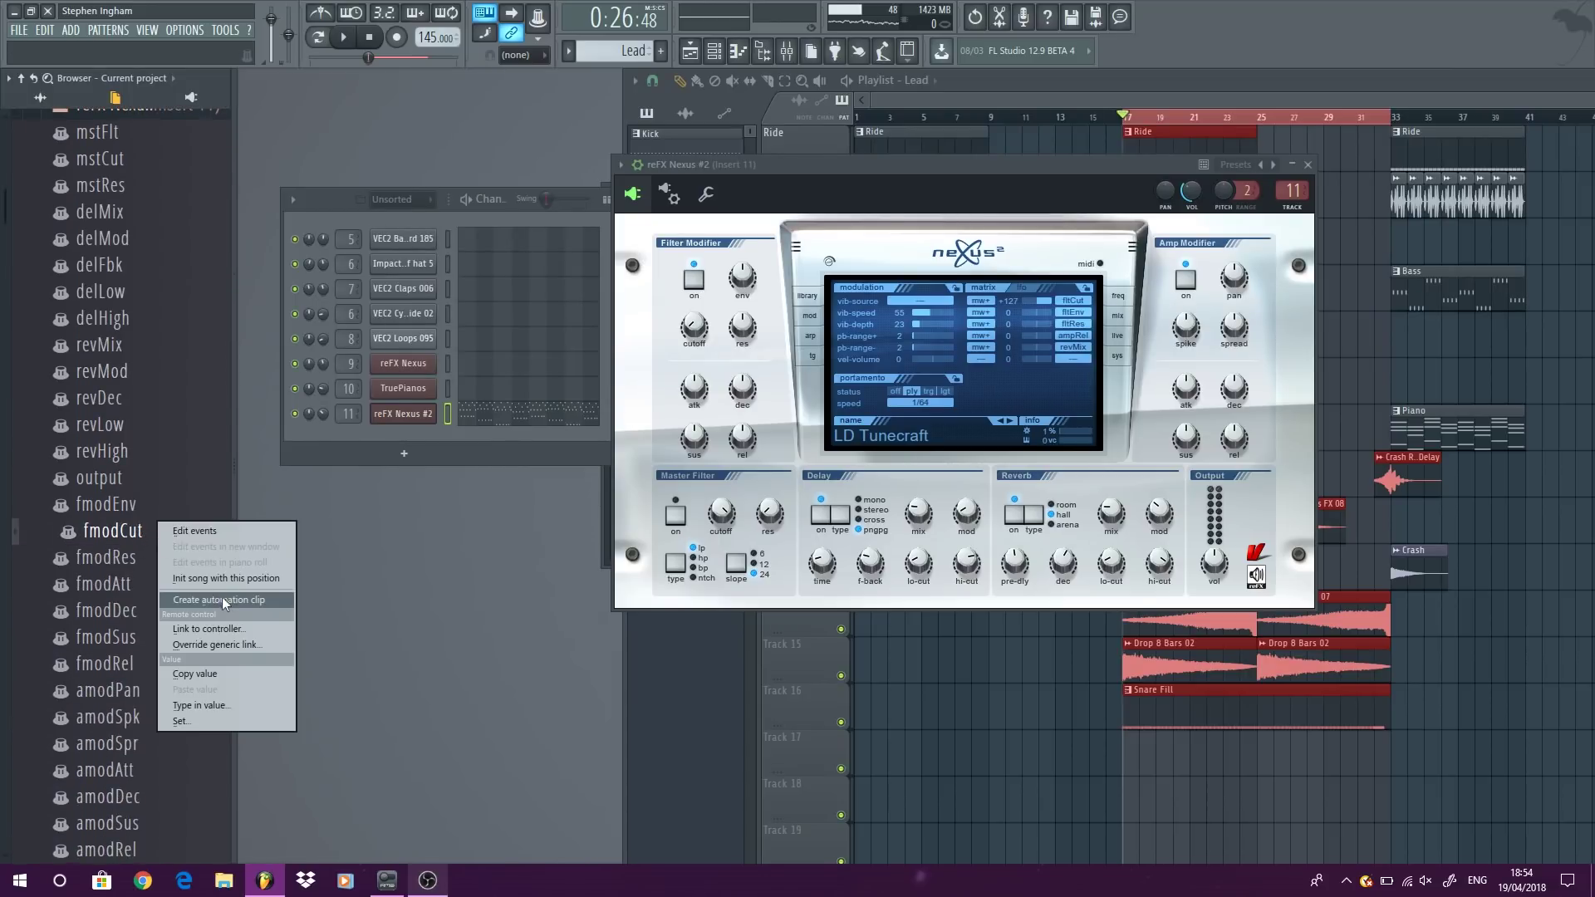
pyautogui.click(226, 600)
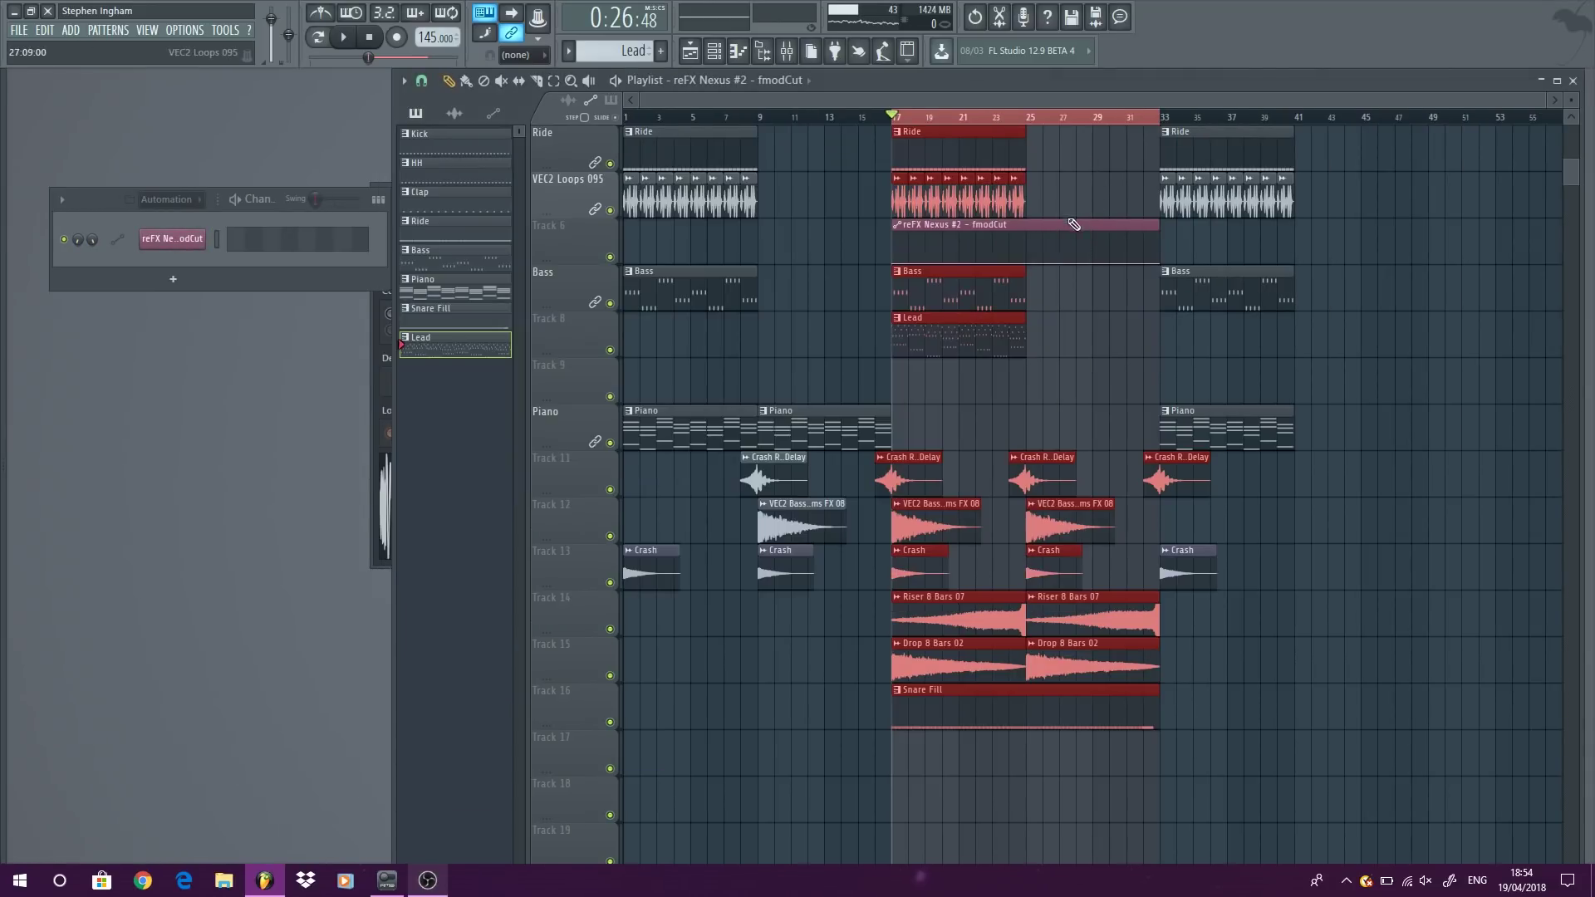
pyautogui.moveTo(1074, 268); pyautogui.dragTo(1071, 382)
pyautogui.press('space')
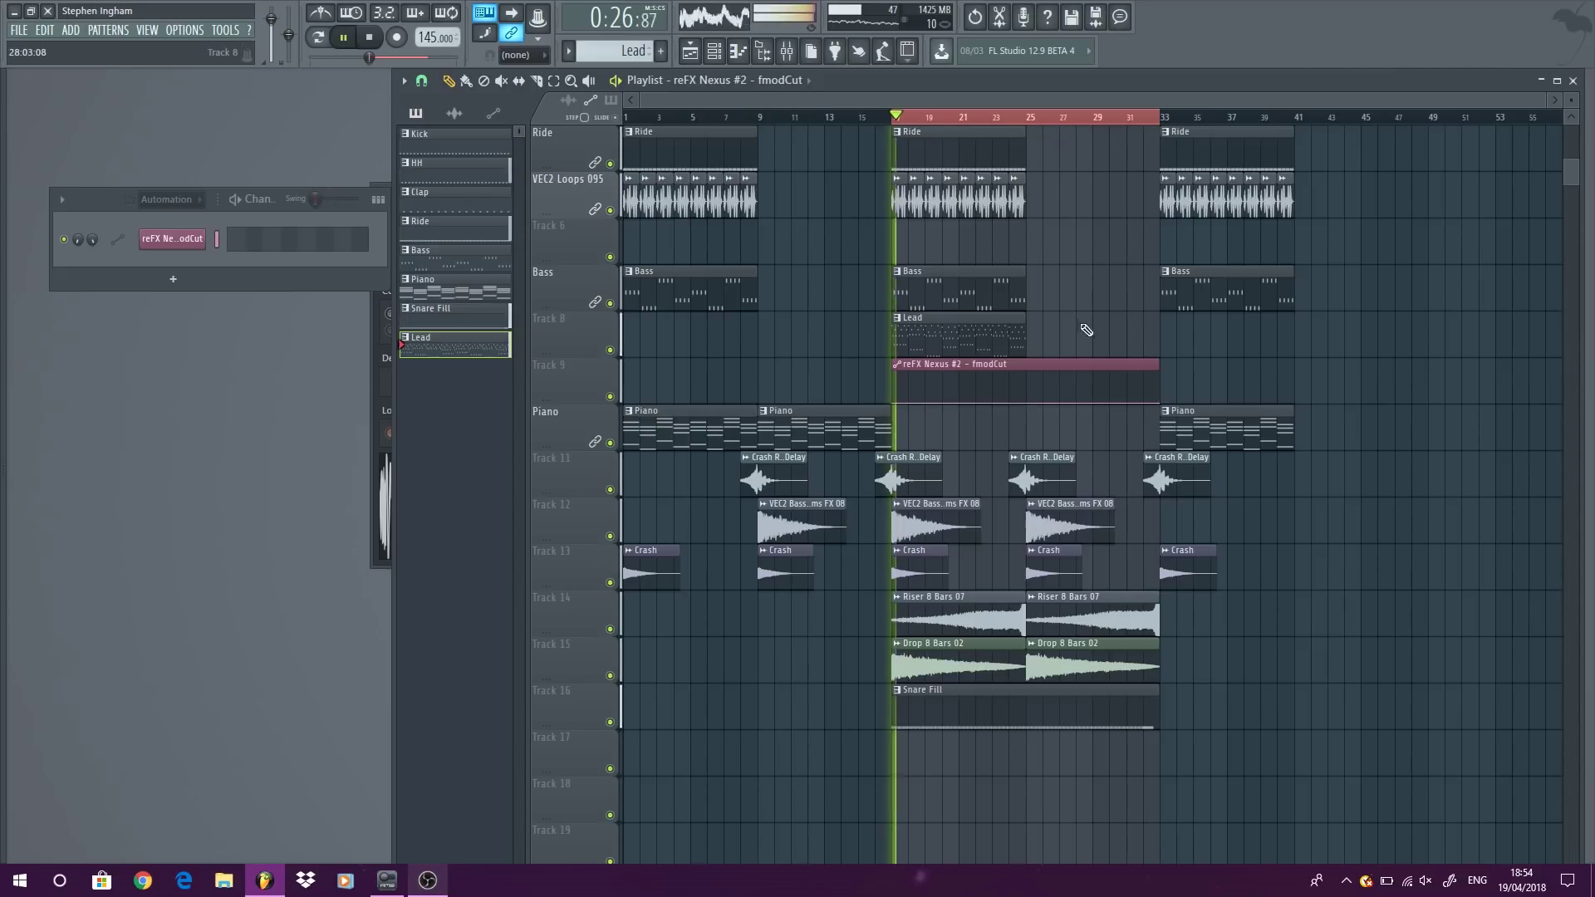
pyautogui.press('space')
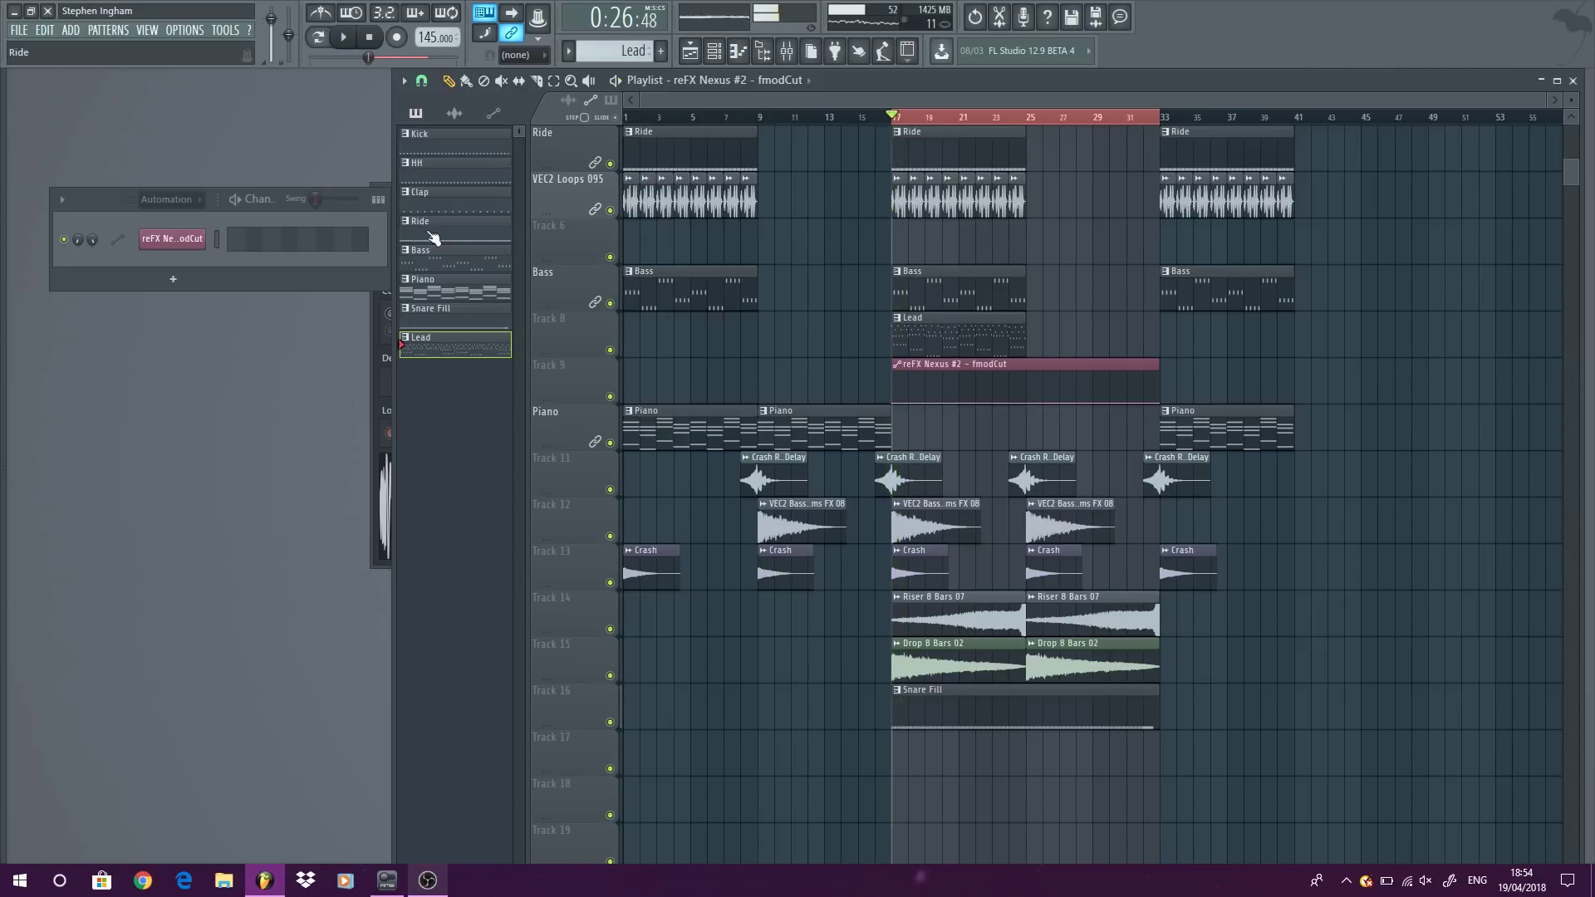
# Step: Show all channels in the channel rack and load FabFilter Pro-Q 2 in slot 3 of the lead's mixer insert 11
pyautogui.click(164, 200)
pyautogui.click(153, 217)
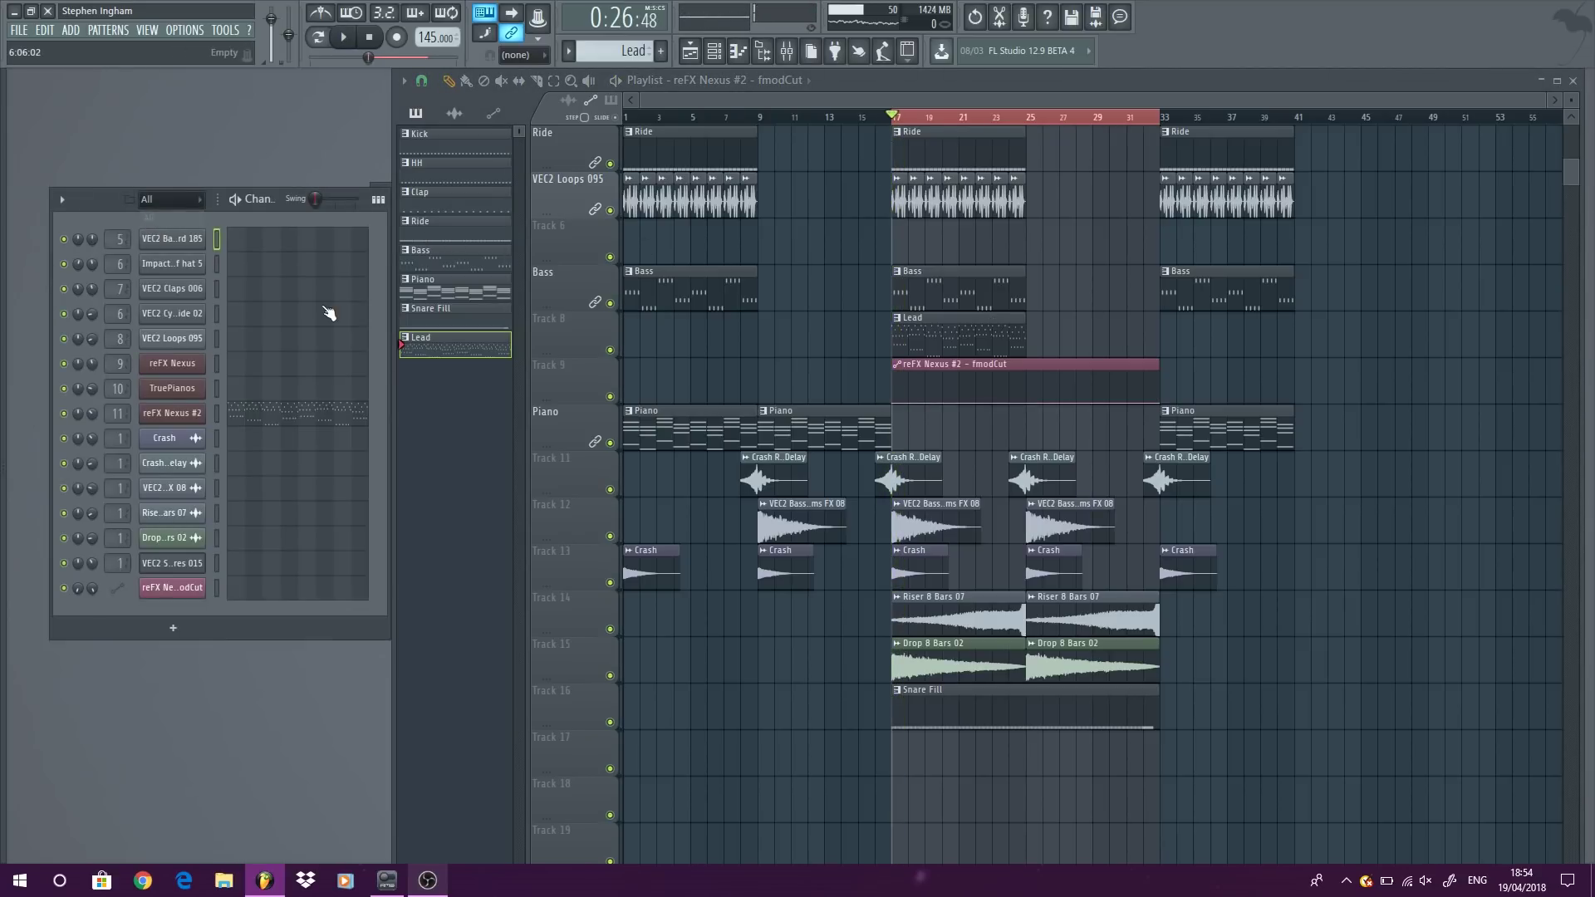
pyautogui.doubleClick(117, 412)
pyautogui.click(971, 239)
pyautogui.moveTo(1244, 377)
pyautogui.click(1329, 378)
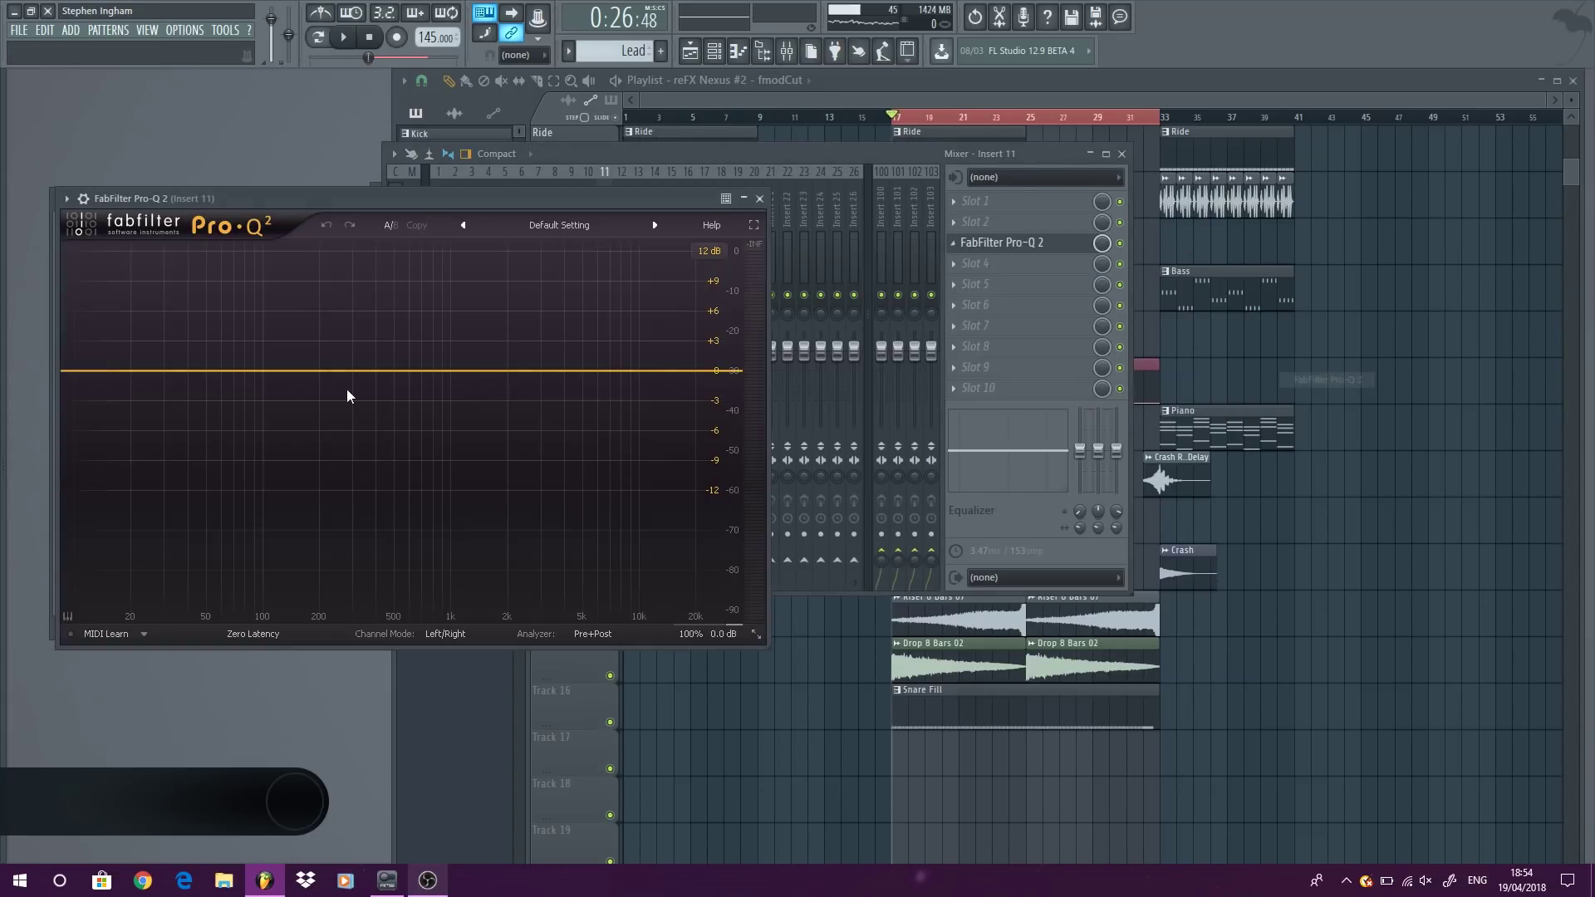
# Step: Equalize the playing lead with a 48 dB/oct low cut at about 157 Hz and a bell boost of about 2 dB near 7.2 kHz
pyautogui.click(74, 372)
pyautogui.scroll(5, 74, 373)
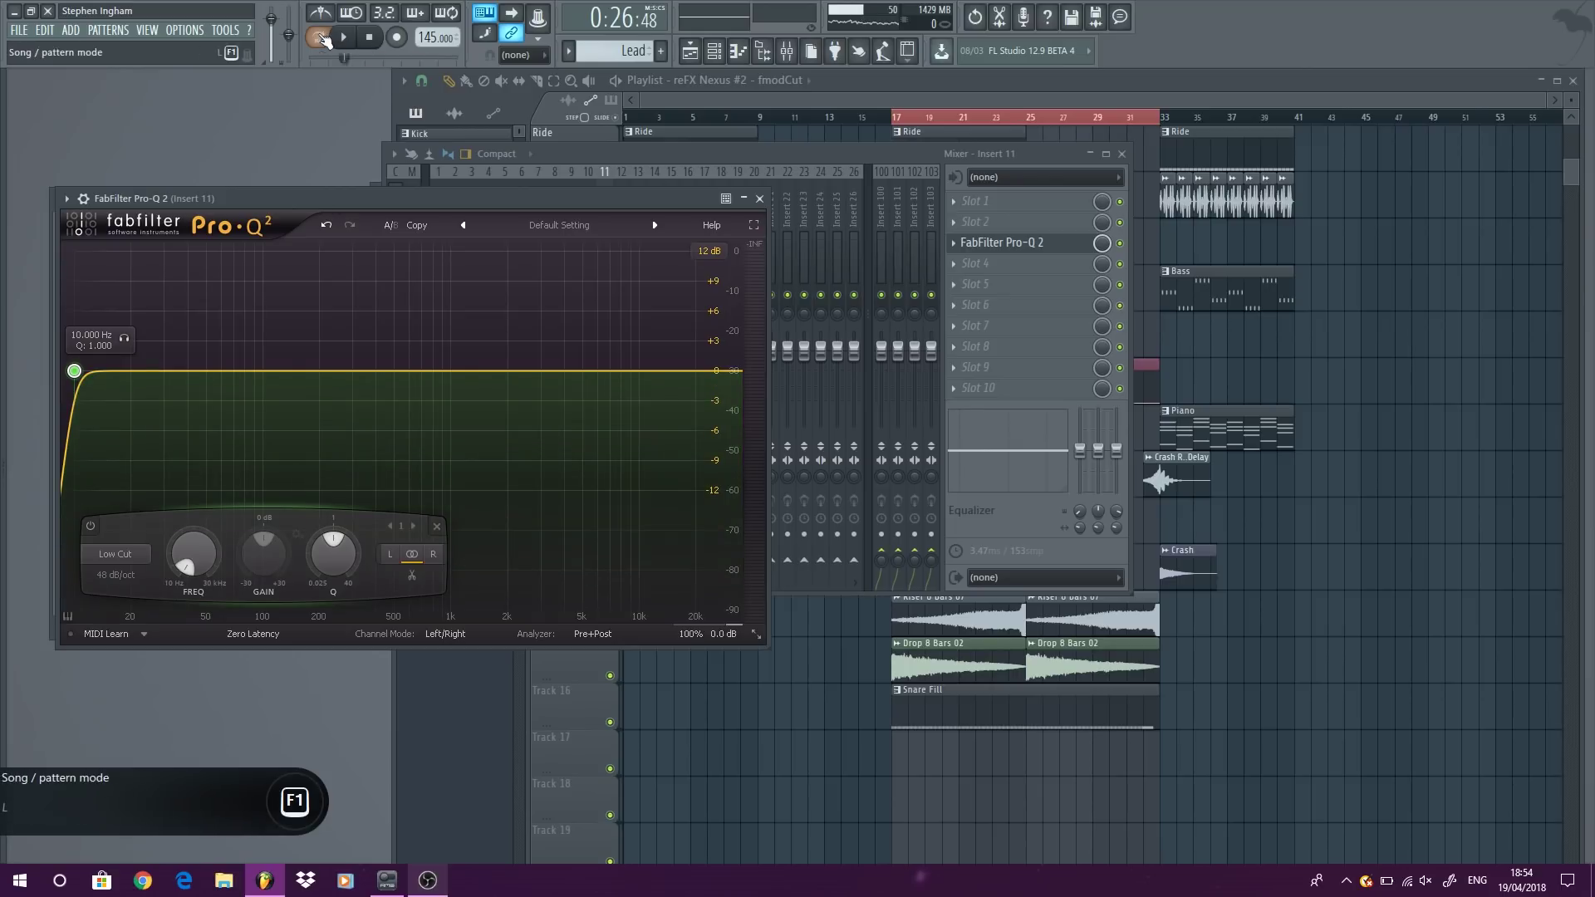
pyautogui.press('space')
pyautogui.moveTo(74, 372); pyautogui.dragTo(296, 372)
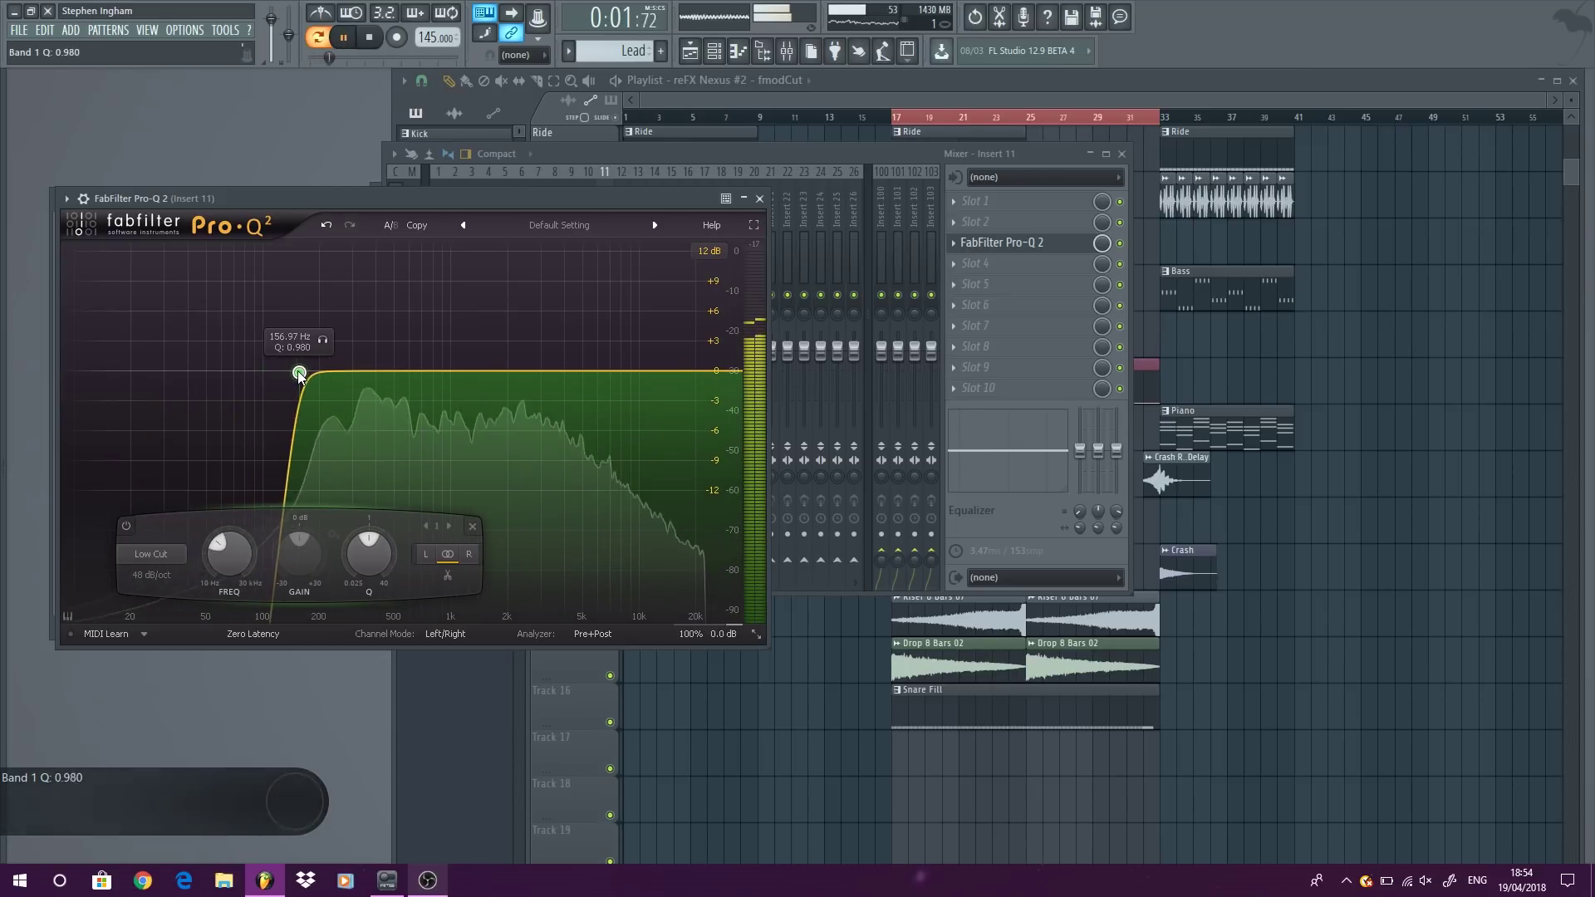
pyautogui.moveTo(601, 375); pyautogui.dragTo(612, 356)
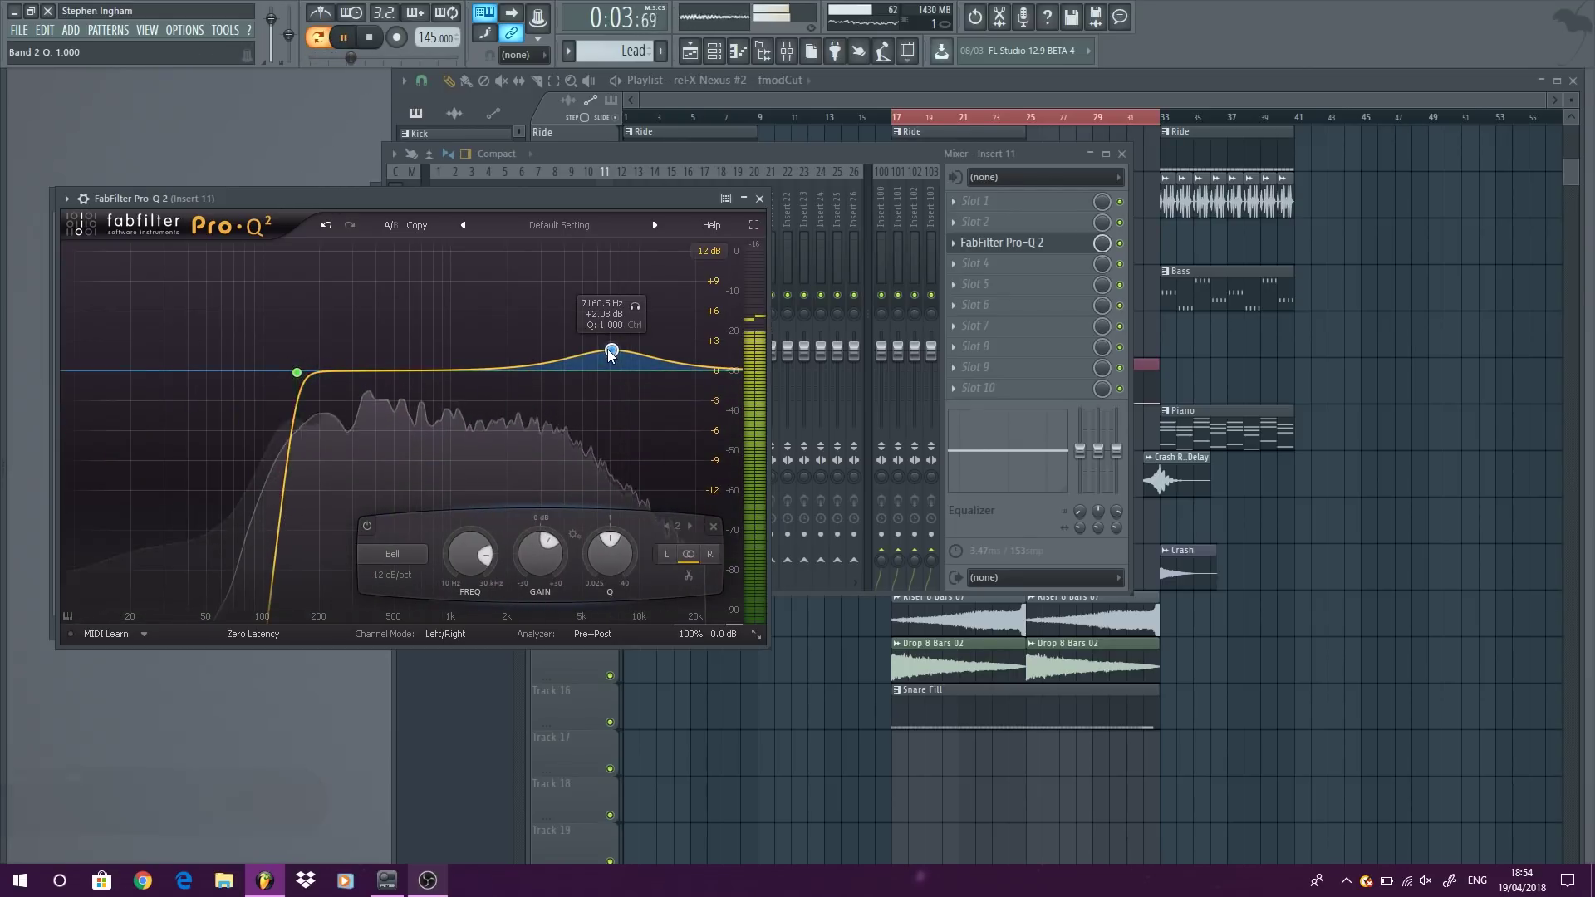
pyautogui.click(759, 197)
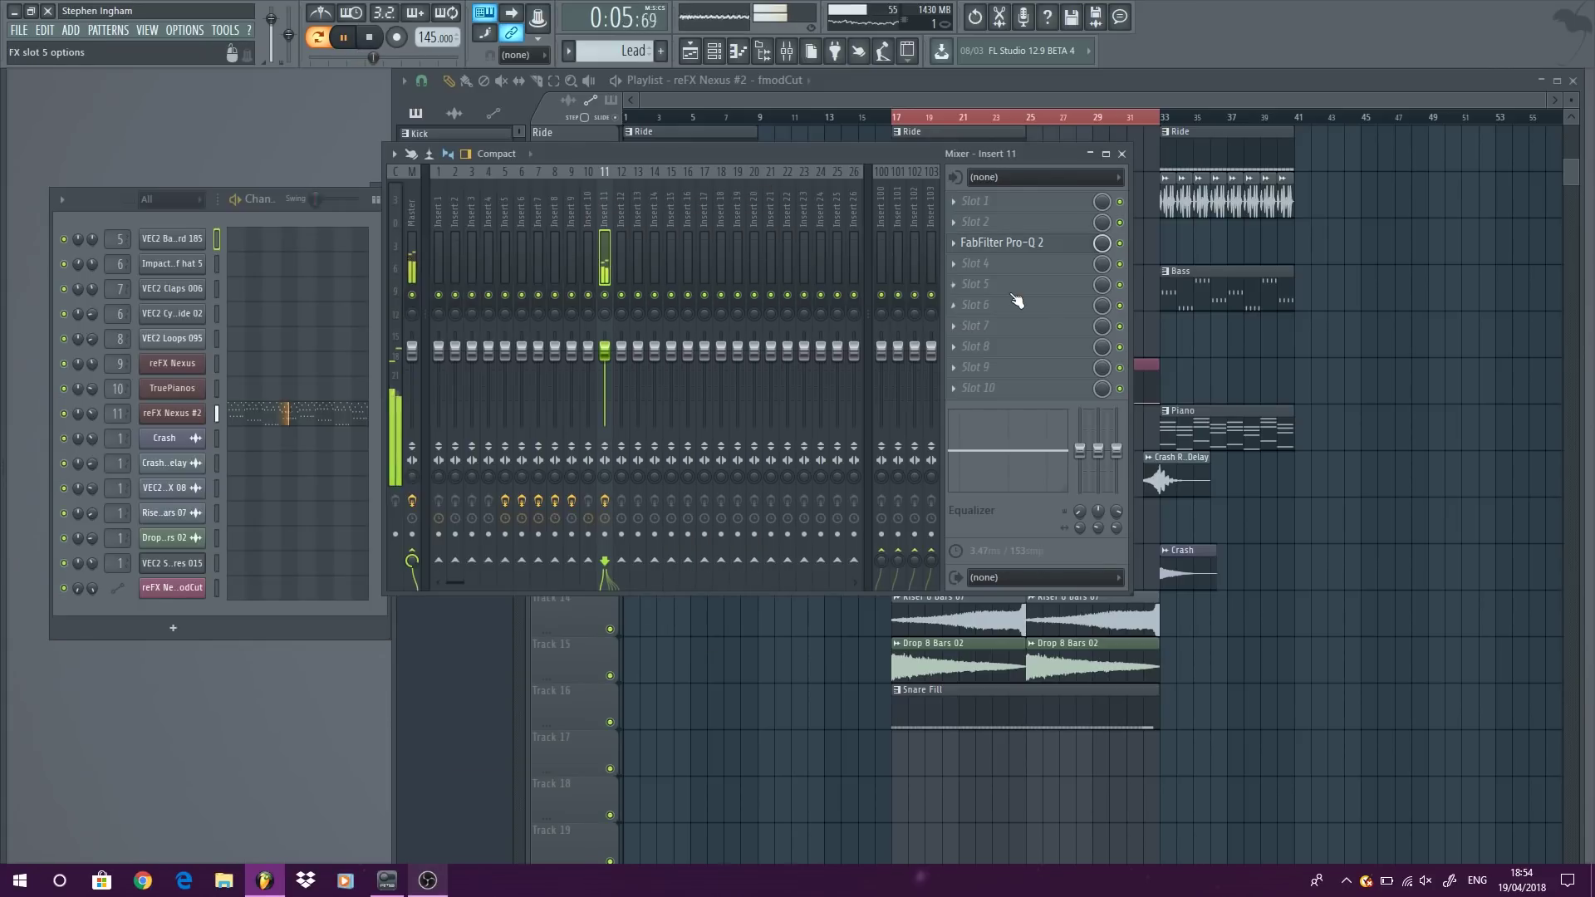
# Step: Load Soundgoodizer in slot 4 of mixer insert 11 and close the mixer
pyautogui.click(1016, 270)
pyautogui.moveTo(1244, 447)
pyautogui.click(1330, 477)
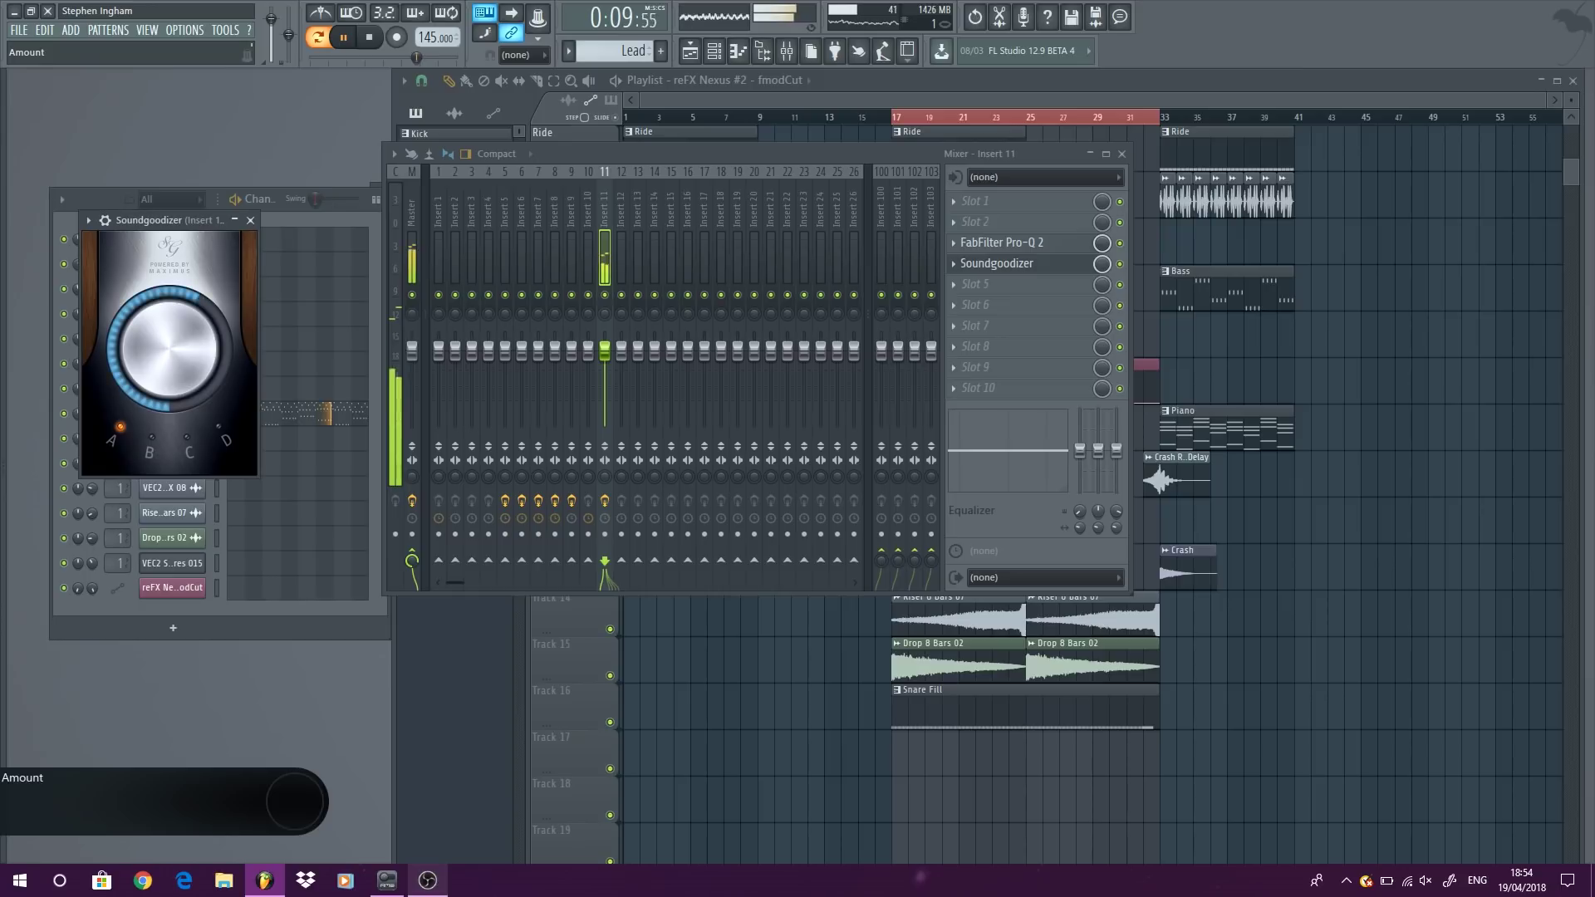
pyautogui.click(250, 220)
pyautogui.click(1123, 155)
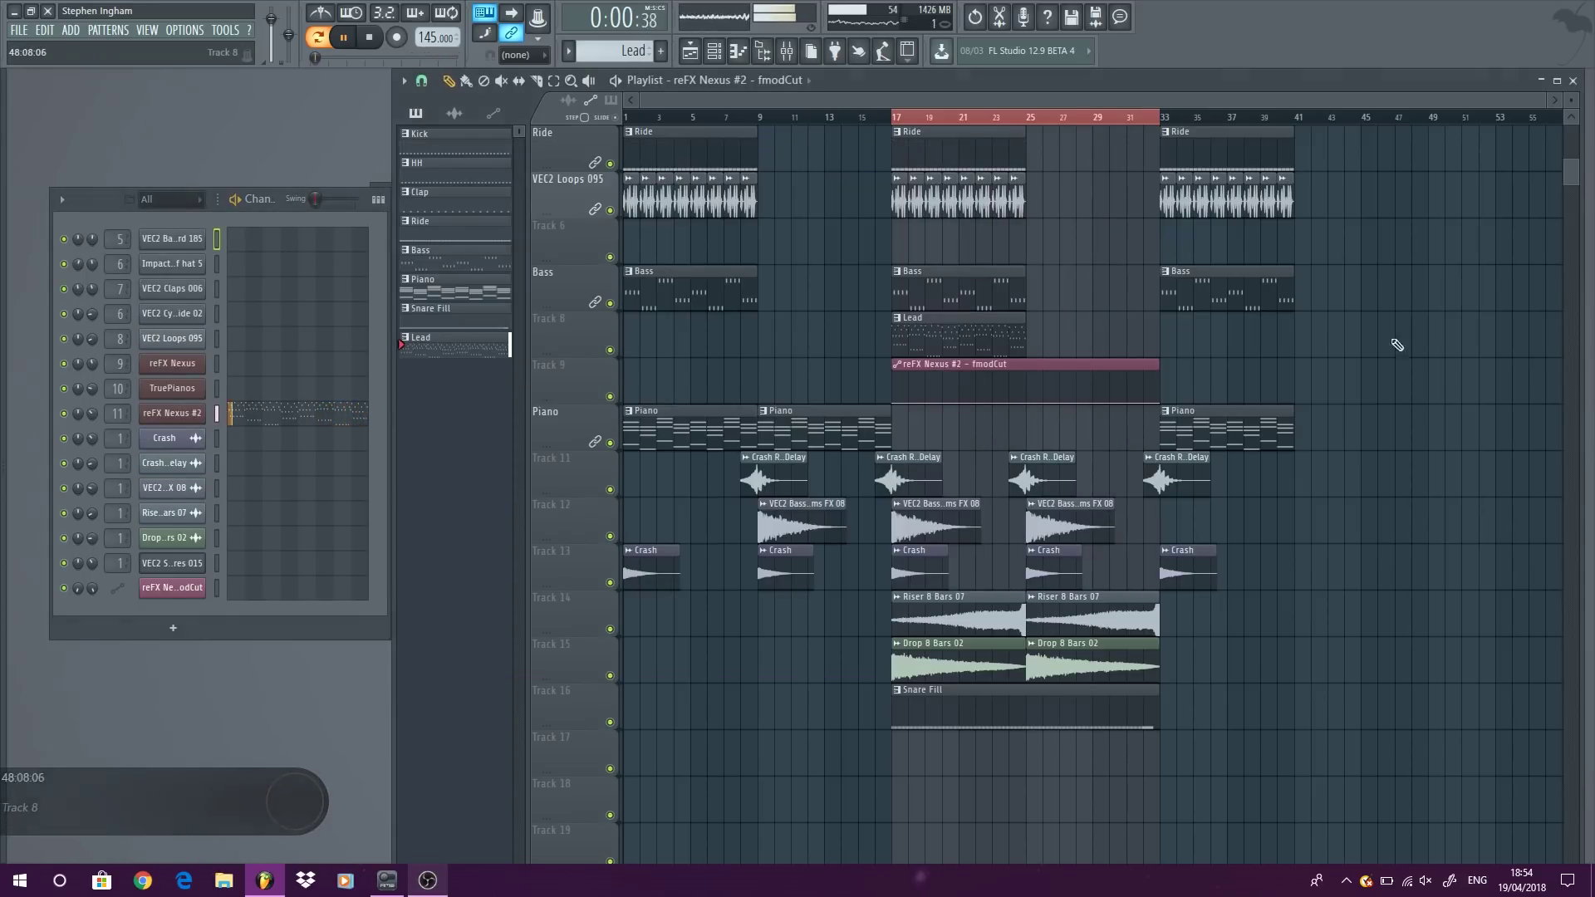
# Step: Raise the middle of the fmodCut automation at bar 25 into a peak and play the selected section
pyautogui.scroll(4, 962, 358)
pyautogui.scroll(2, 1164, 360)
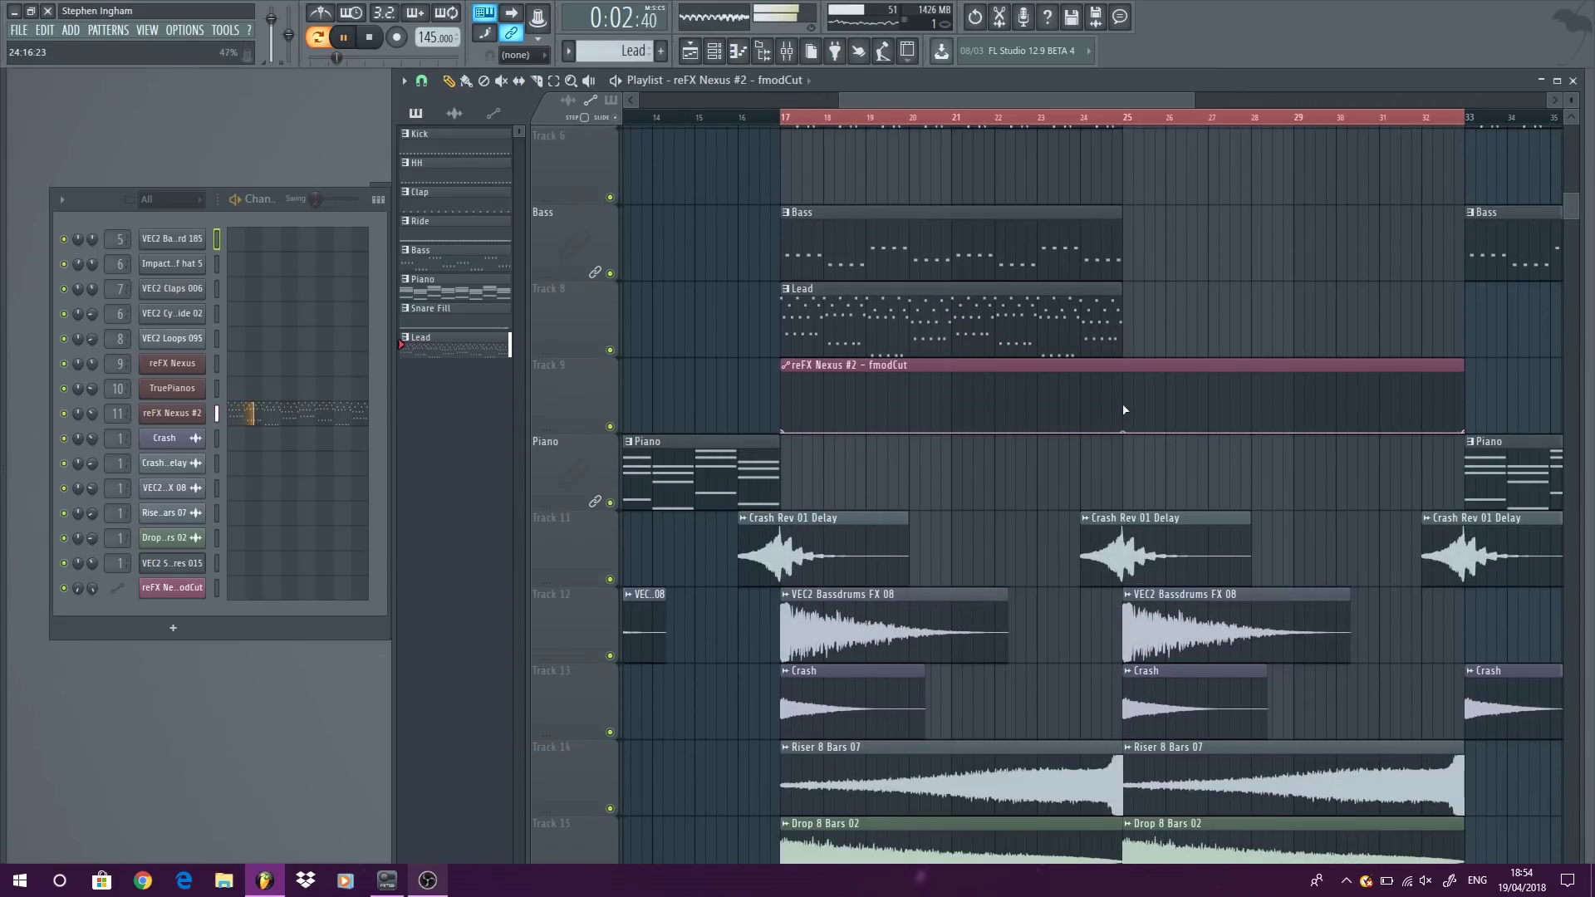
pyautogui.moveTo(1124, 410); pyautogui.dragTo(1123, 402)
pyautogui.press('space')
pyautogui.press('space')
# Step: Maximize the playlist and place a second Lead clip at bar 25 on Track 8
pyautogui.doubleClick(1070, 83)
pyautogui.scroll(-2, 968, 256)
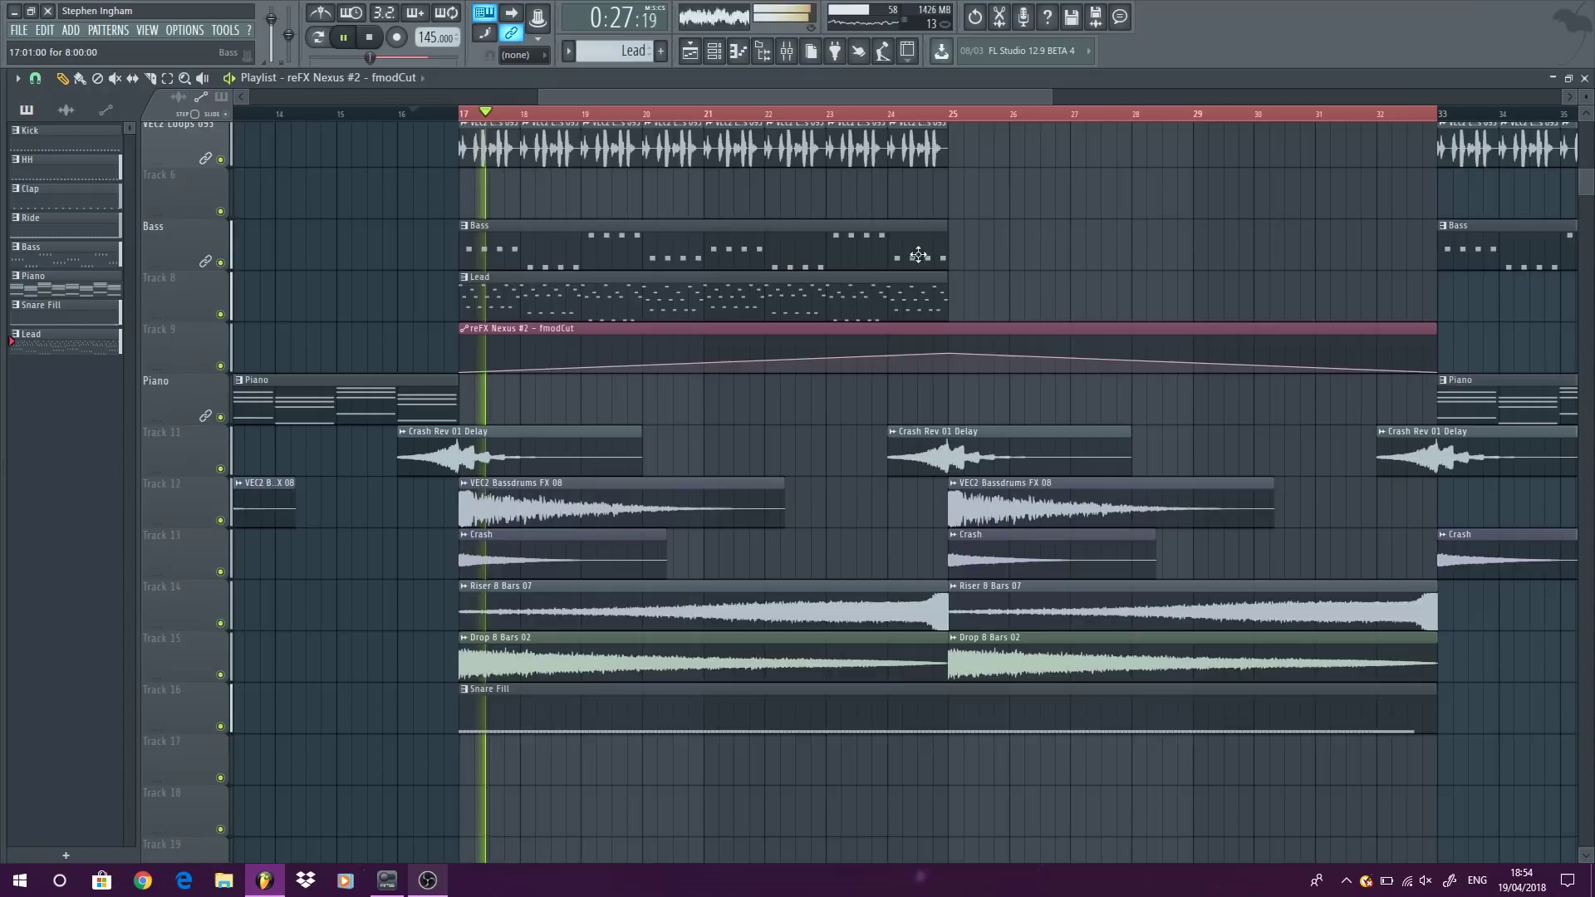
pyautogui.scroll(-2, 918, 255)
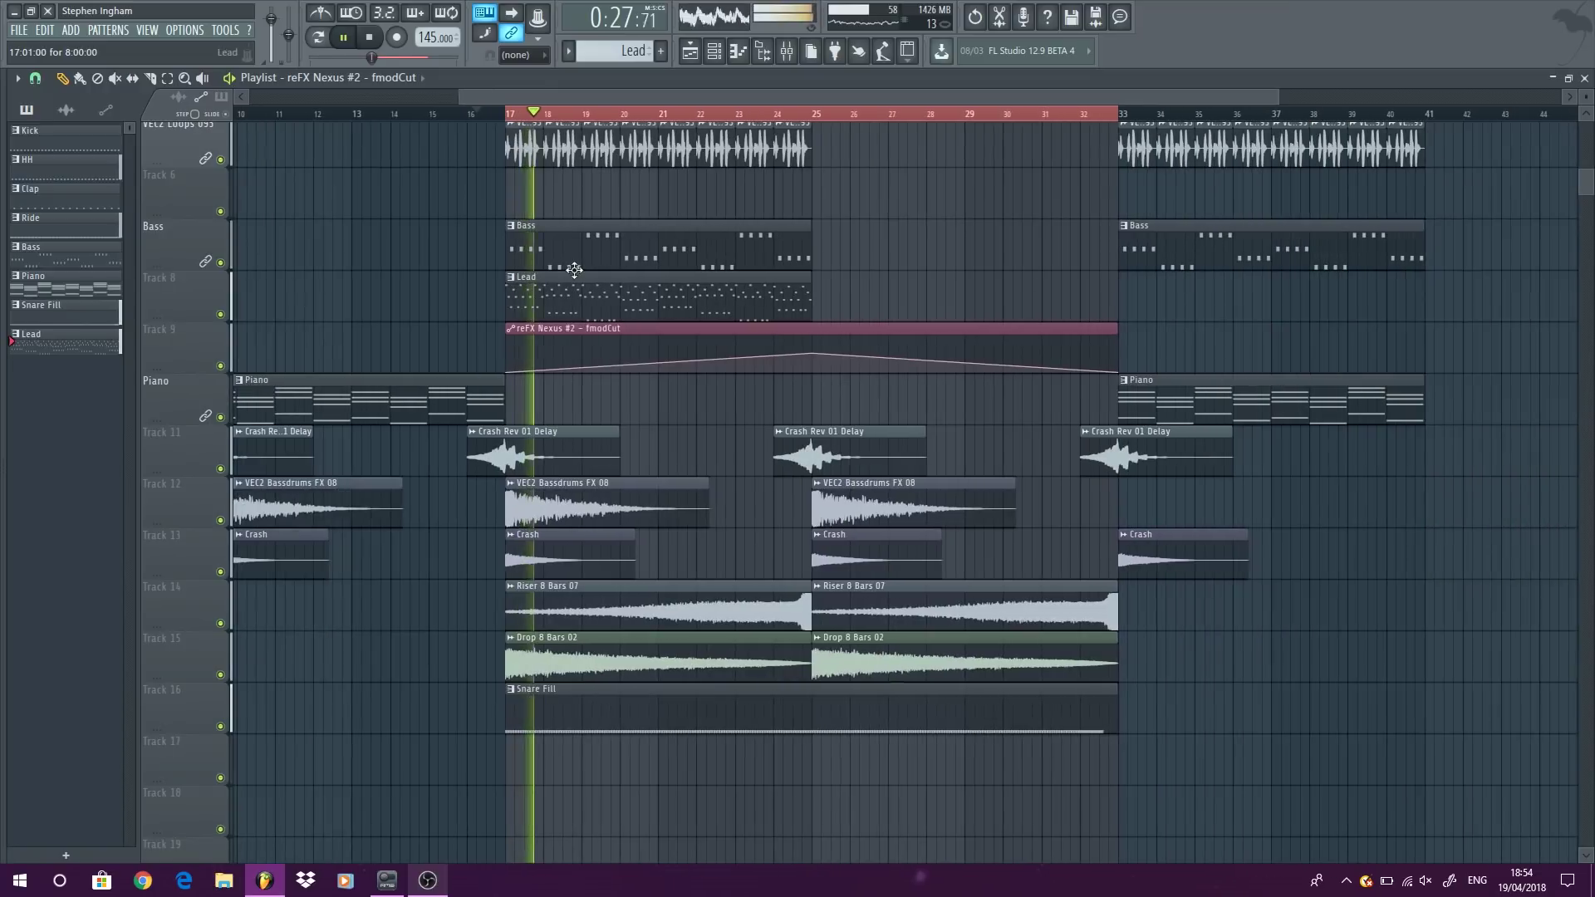
pyautogui.click(816, 284)
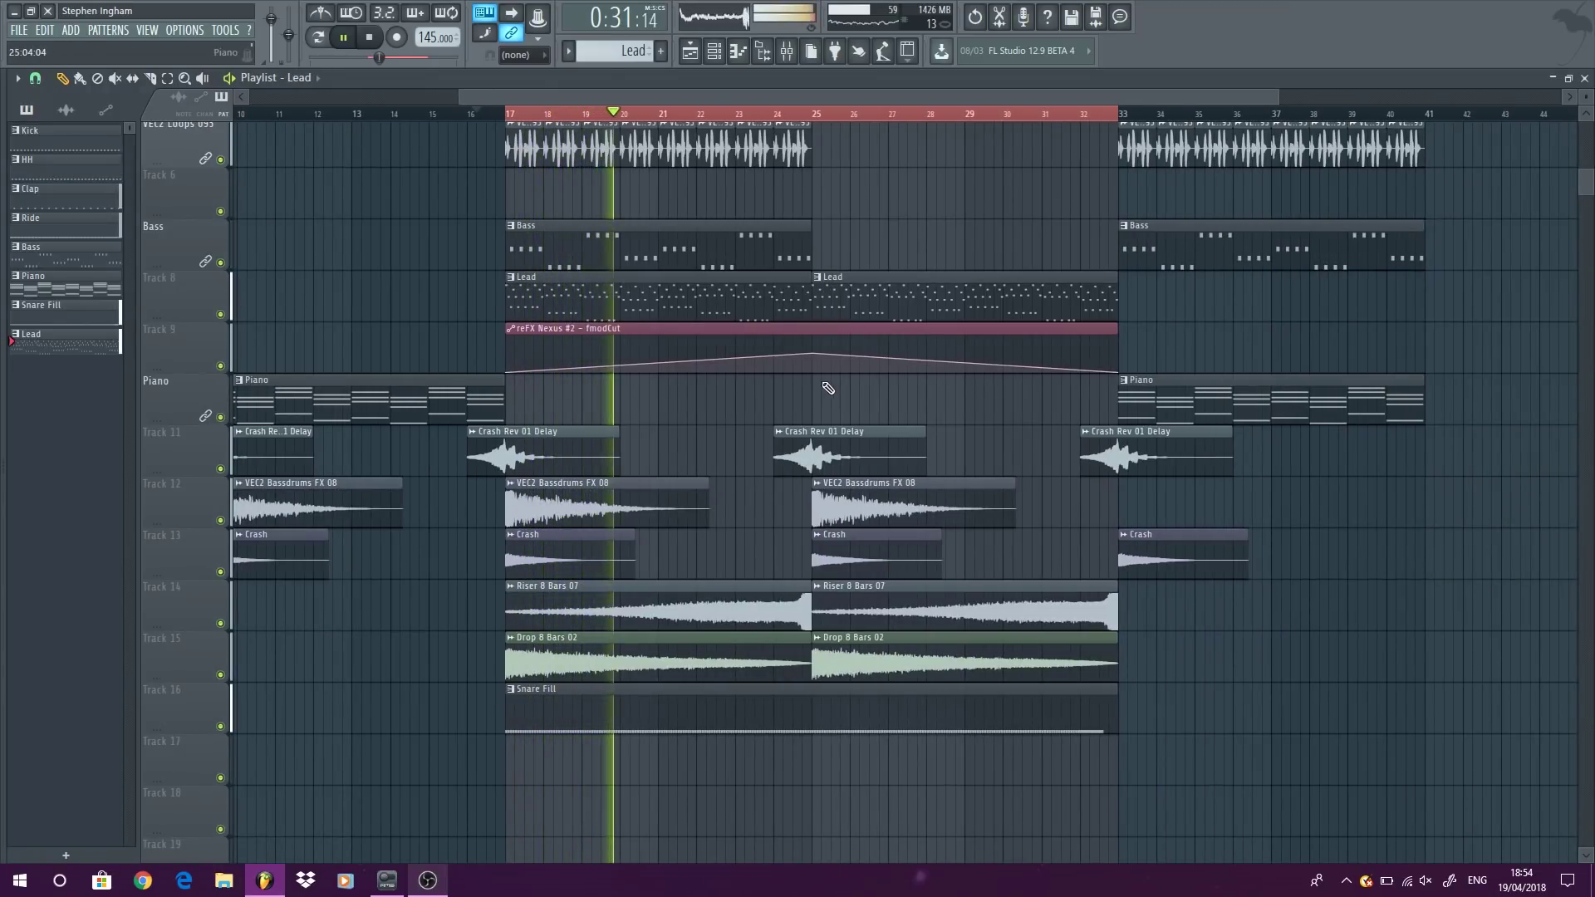
# Step: Reshape the fmodCut automation with a higher peak at bar 25, a bulging curve down to a dip at bar 32, and a rise to bar 33
pyautogui.moveTo(813, 353); pyautogui.dragTo(812, 338)
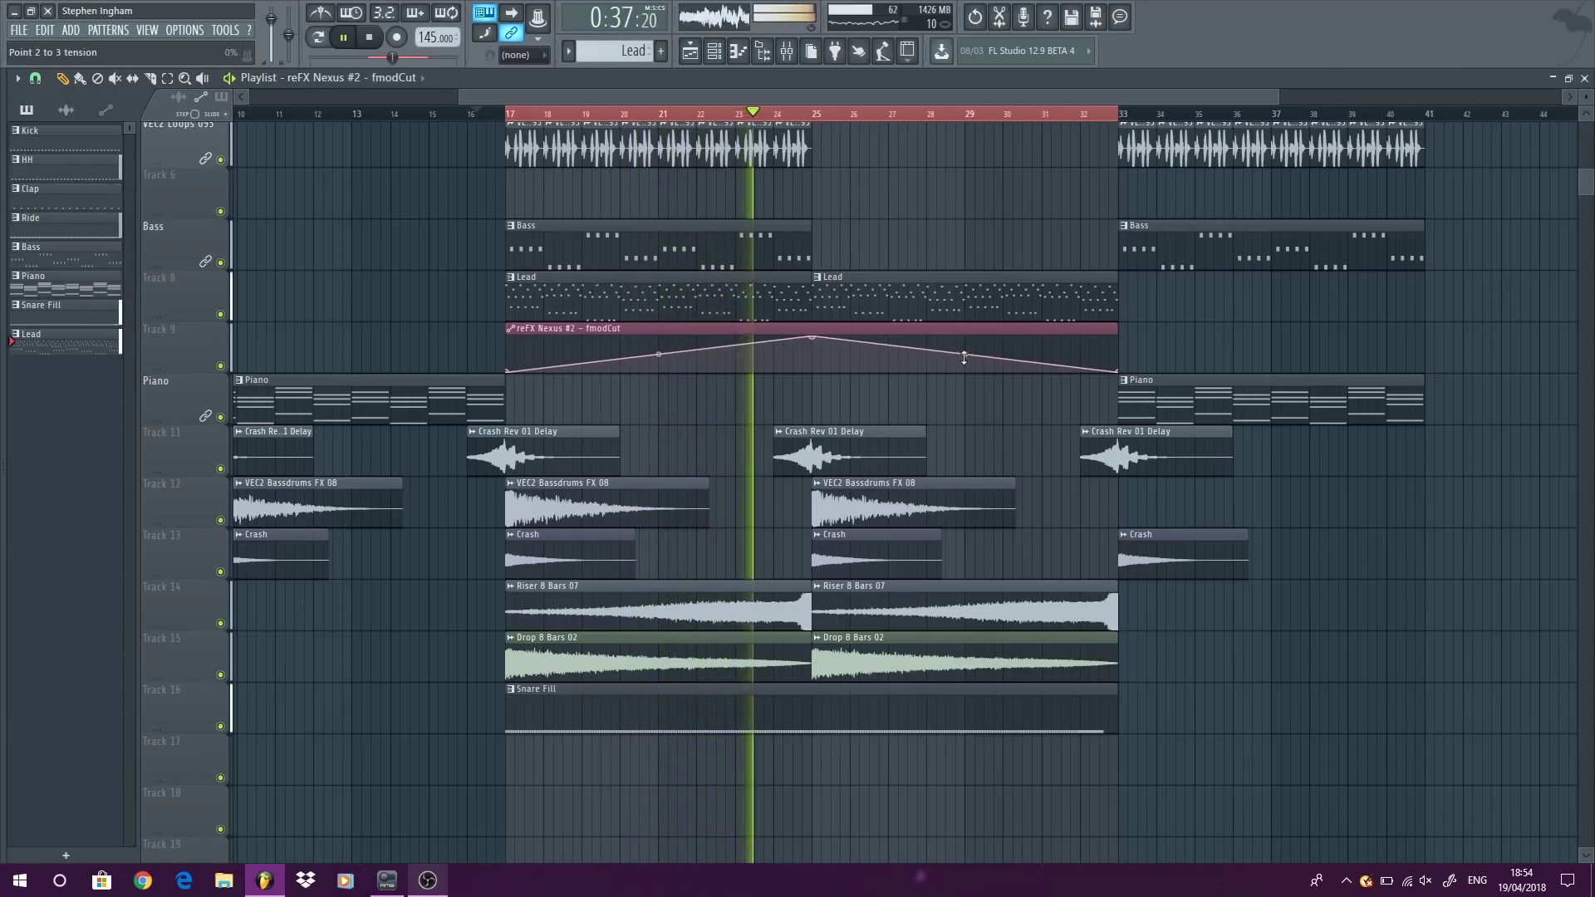
pyautogui.moveTo(964, 358); pyautogui.dragTo(965, 342)
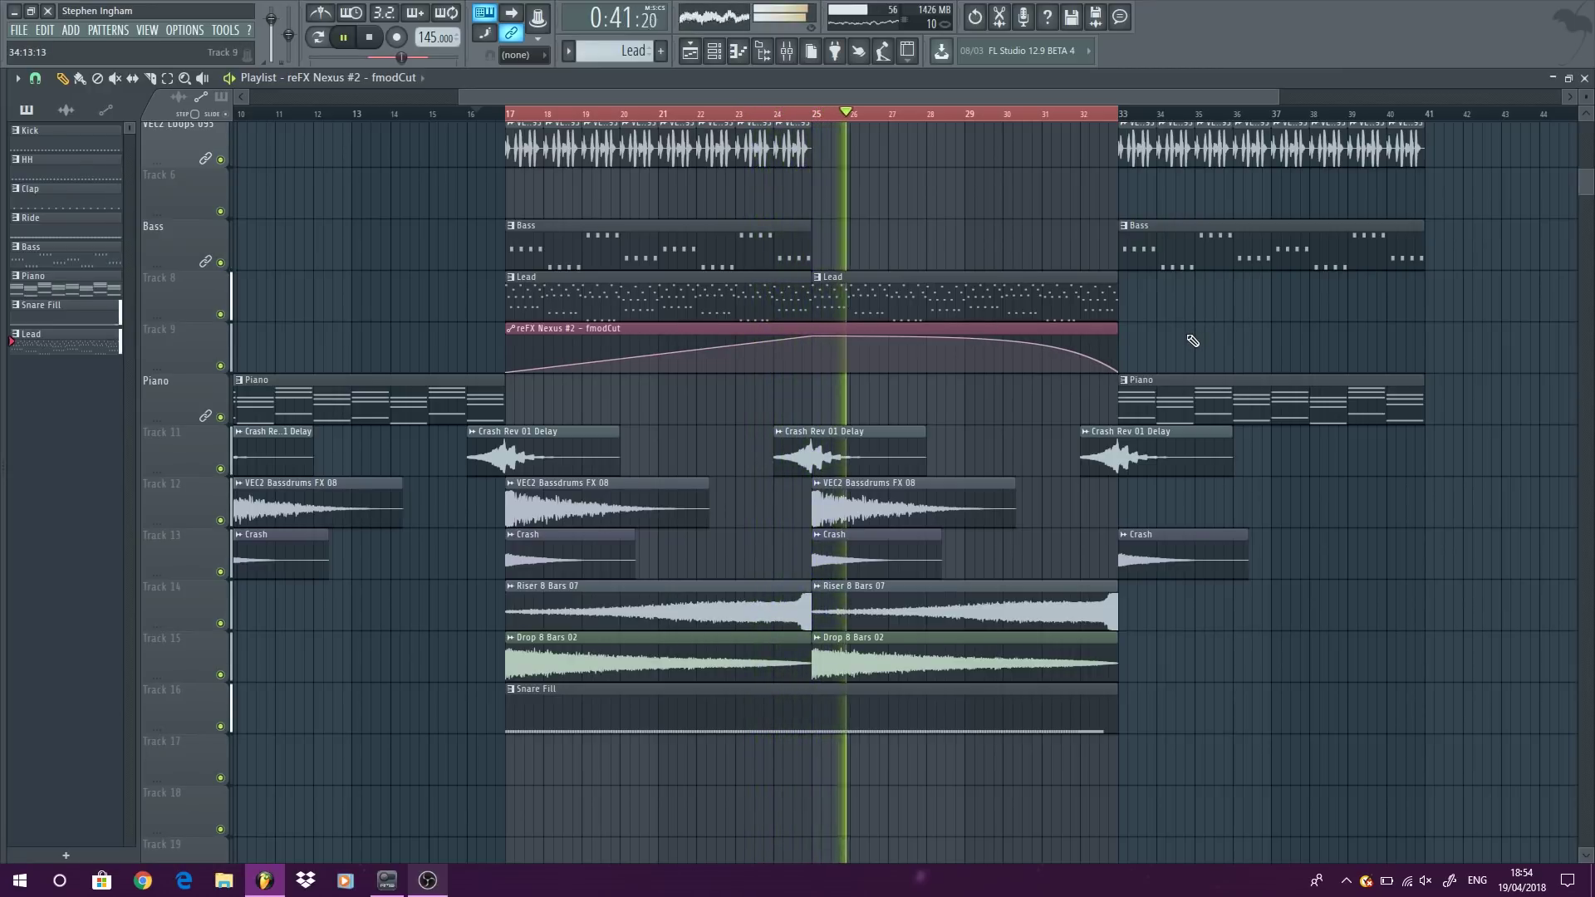
pyautogui.scroll(4, 1146, 347)
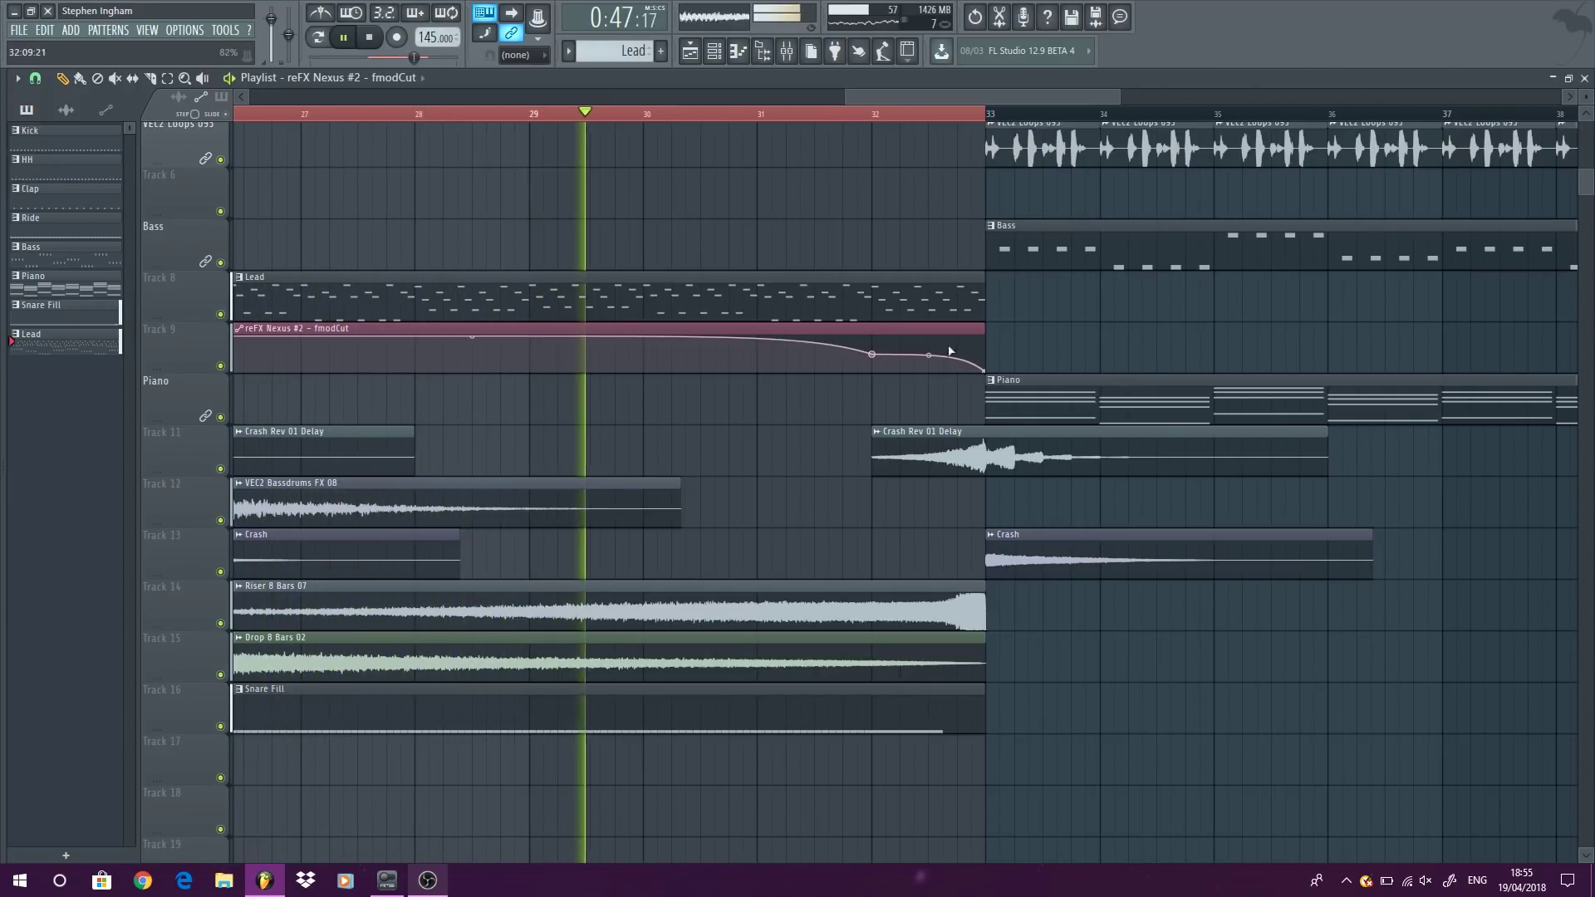
pyautogui.moveTo(985, 371); pyautogui.dragTo(993, 319)
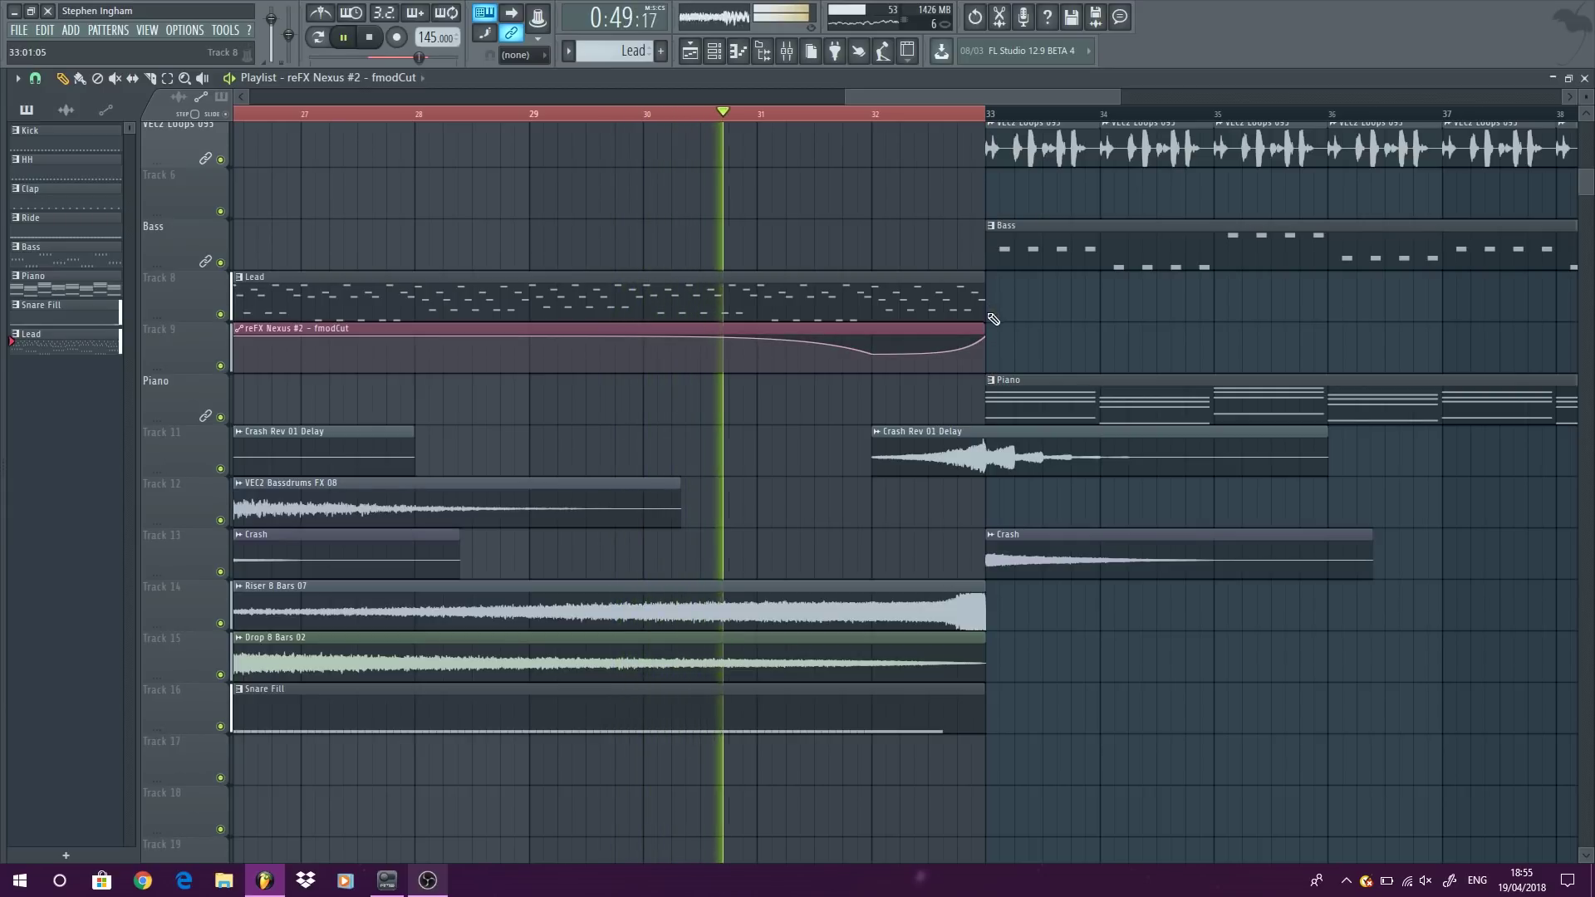
pyautogui.scroll(-3, 1063, 316)
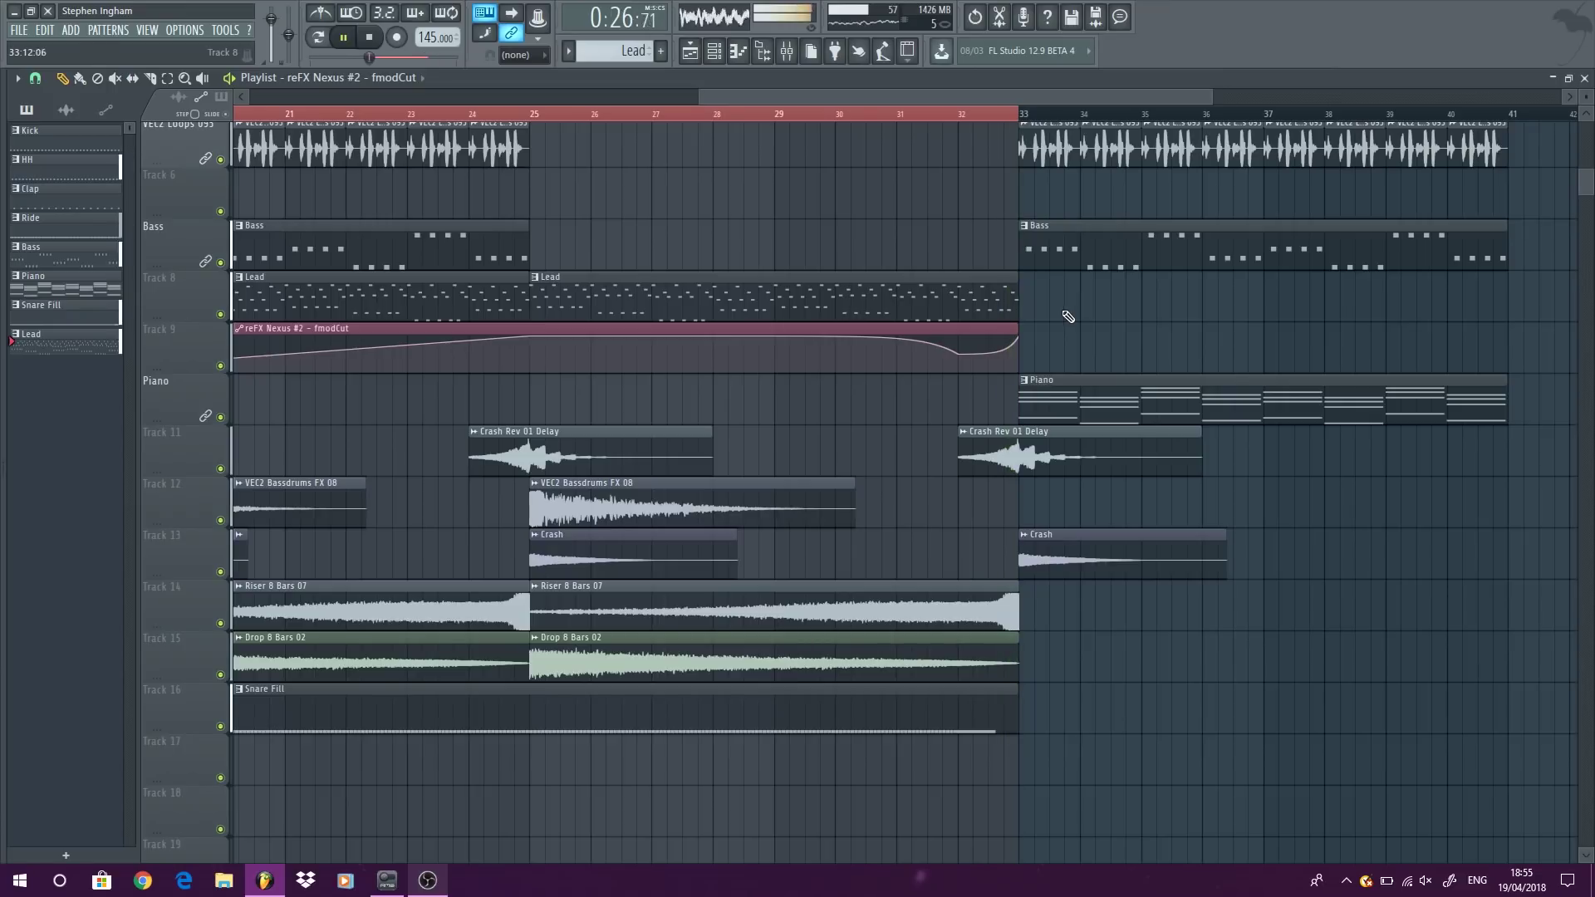
# Step: Place a third Lead clip at bar 33 on Track 8 and stop playback
pyautogui.scroll(-5, 799, 225)
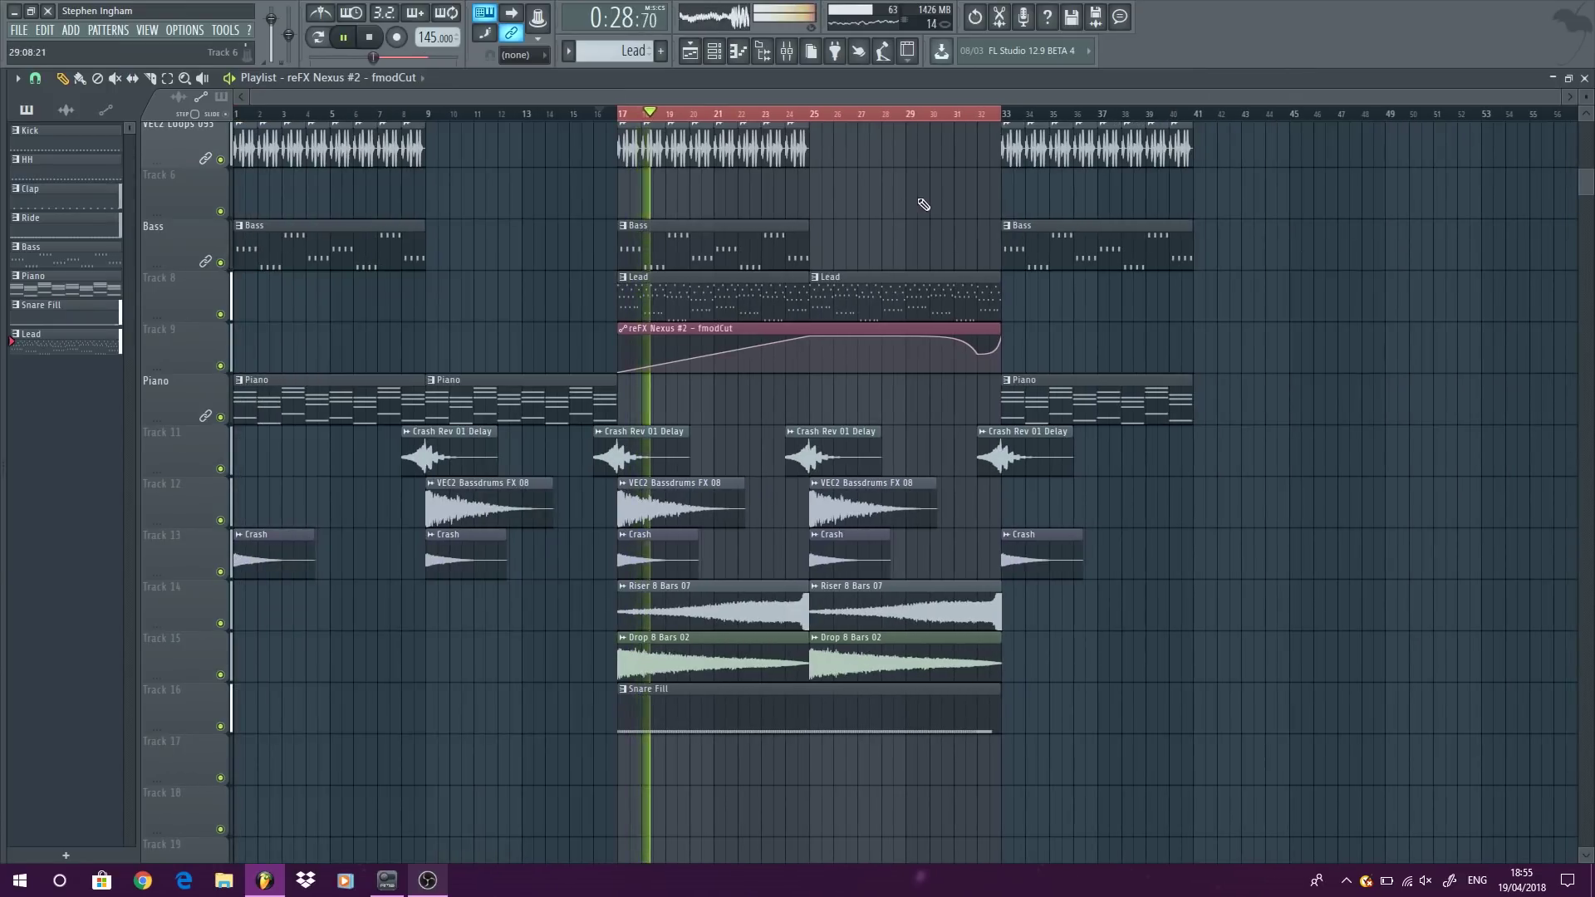
pyautogui.moveTo(1004, 290)
pyautogui.mouseDown()
pyautogui.moveTo(1174, 291)
pyautogui.moveTo(1001, 299)
pyautogui.mouseUp()
pyautogui.click(1013, 295)
pyautogui.press('space')
# Step: Select the time range from bar 33 to bar 41 in the playlist and play it
pyautogui.scroll(4, 1250, 221)
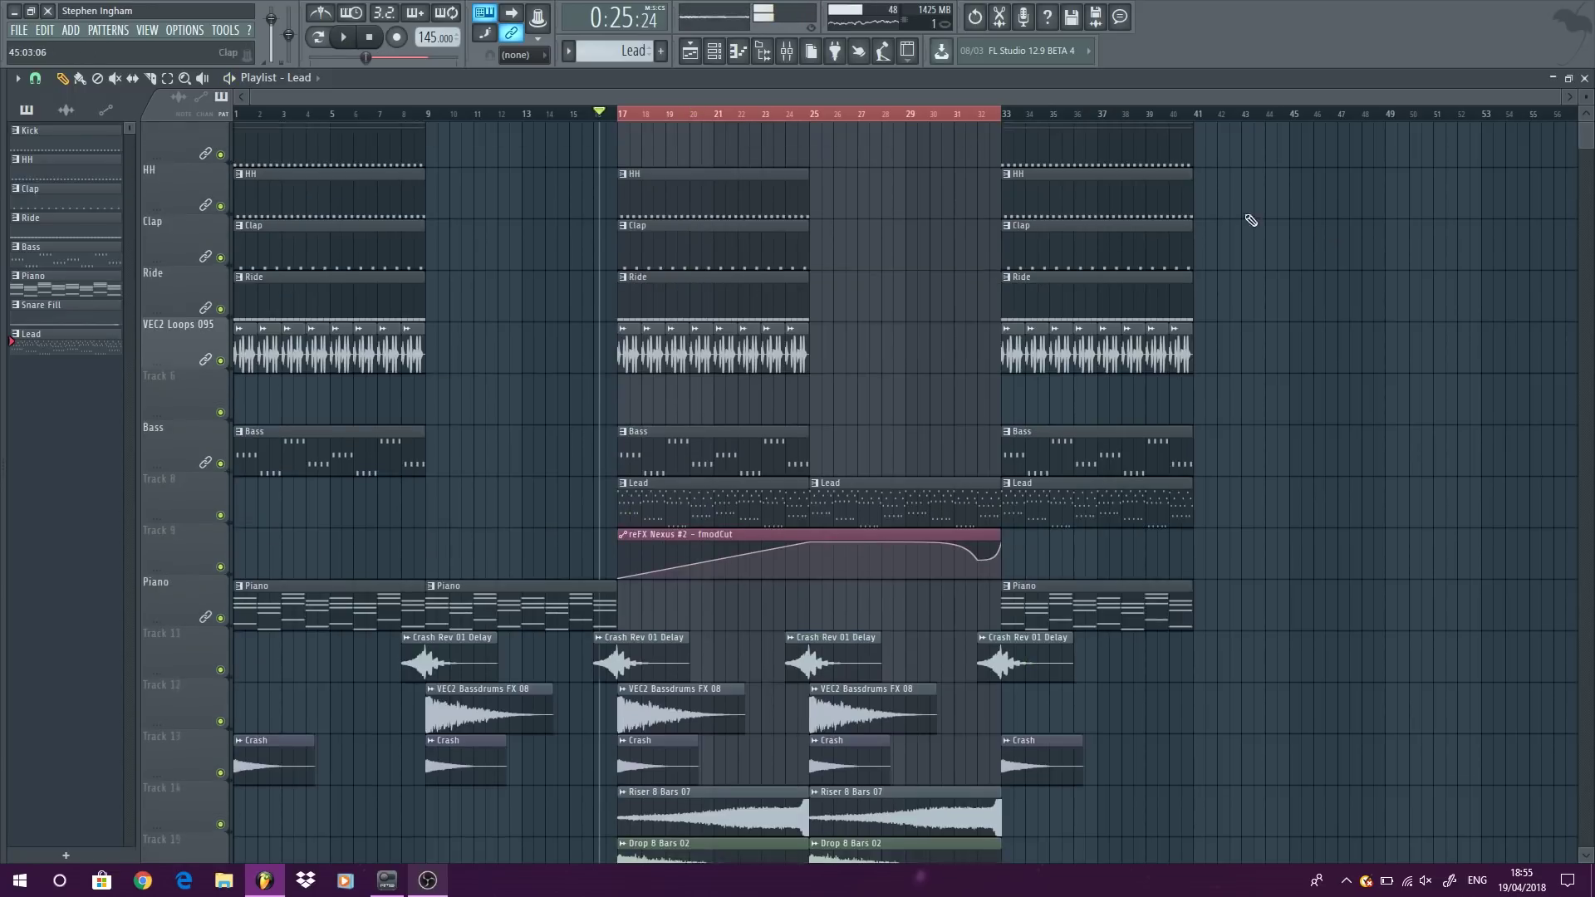
pyautogui.moveTo(1012, 123); pyautogui.dragTo(1186, 133)
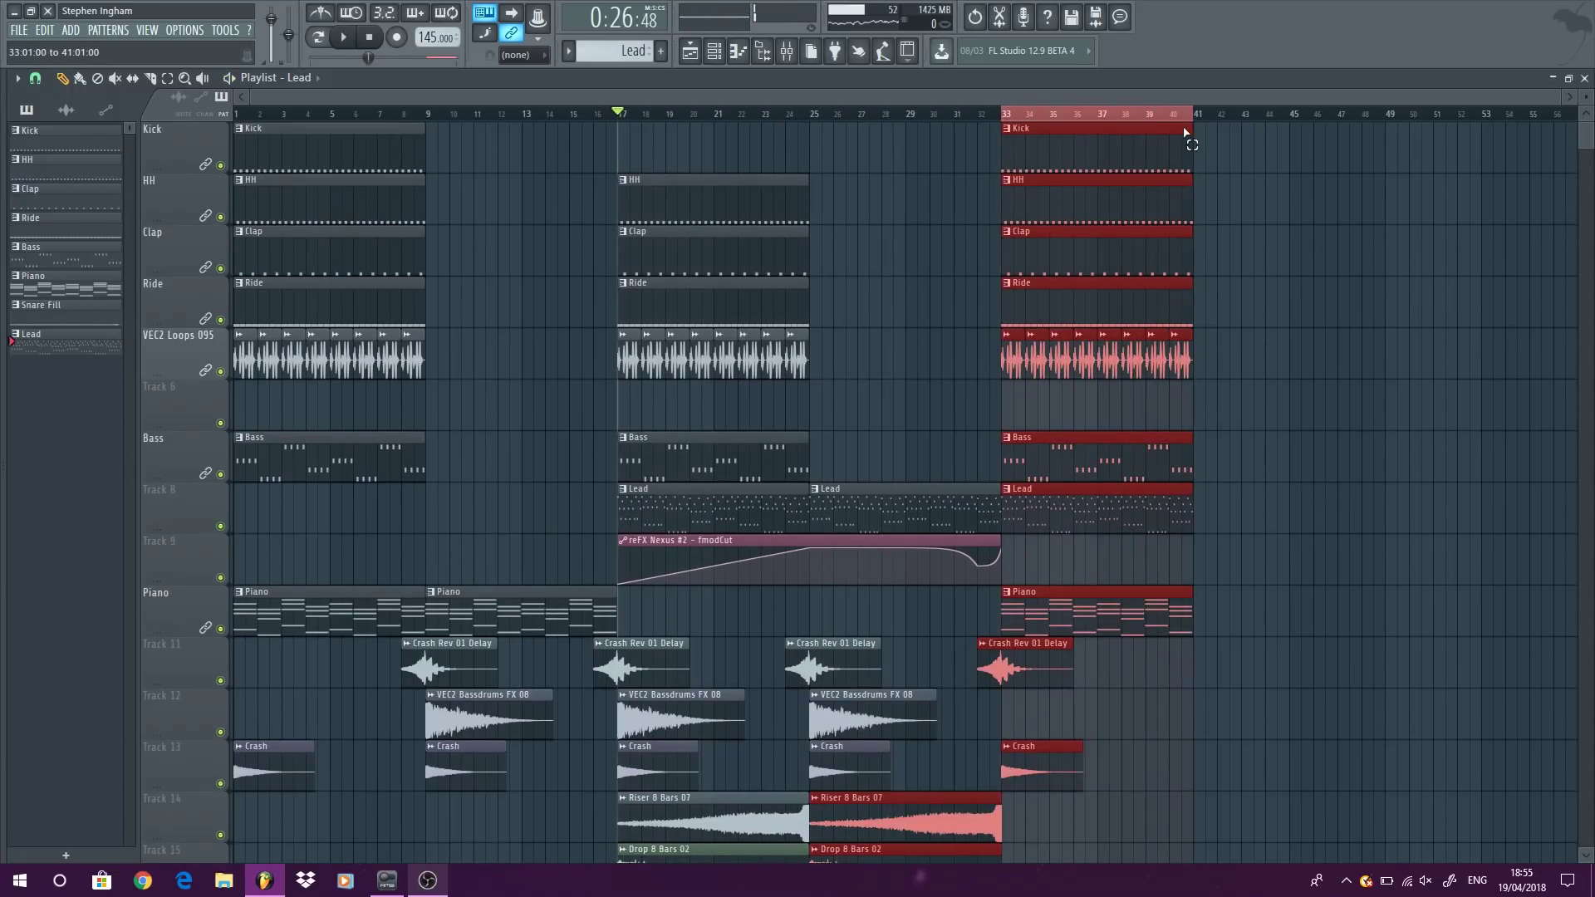
pyautogui.scroll(-2, 1296, 216)
pyautogui.press('space')
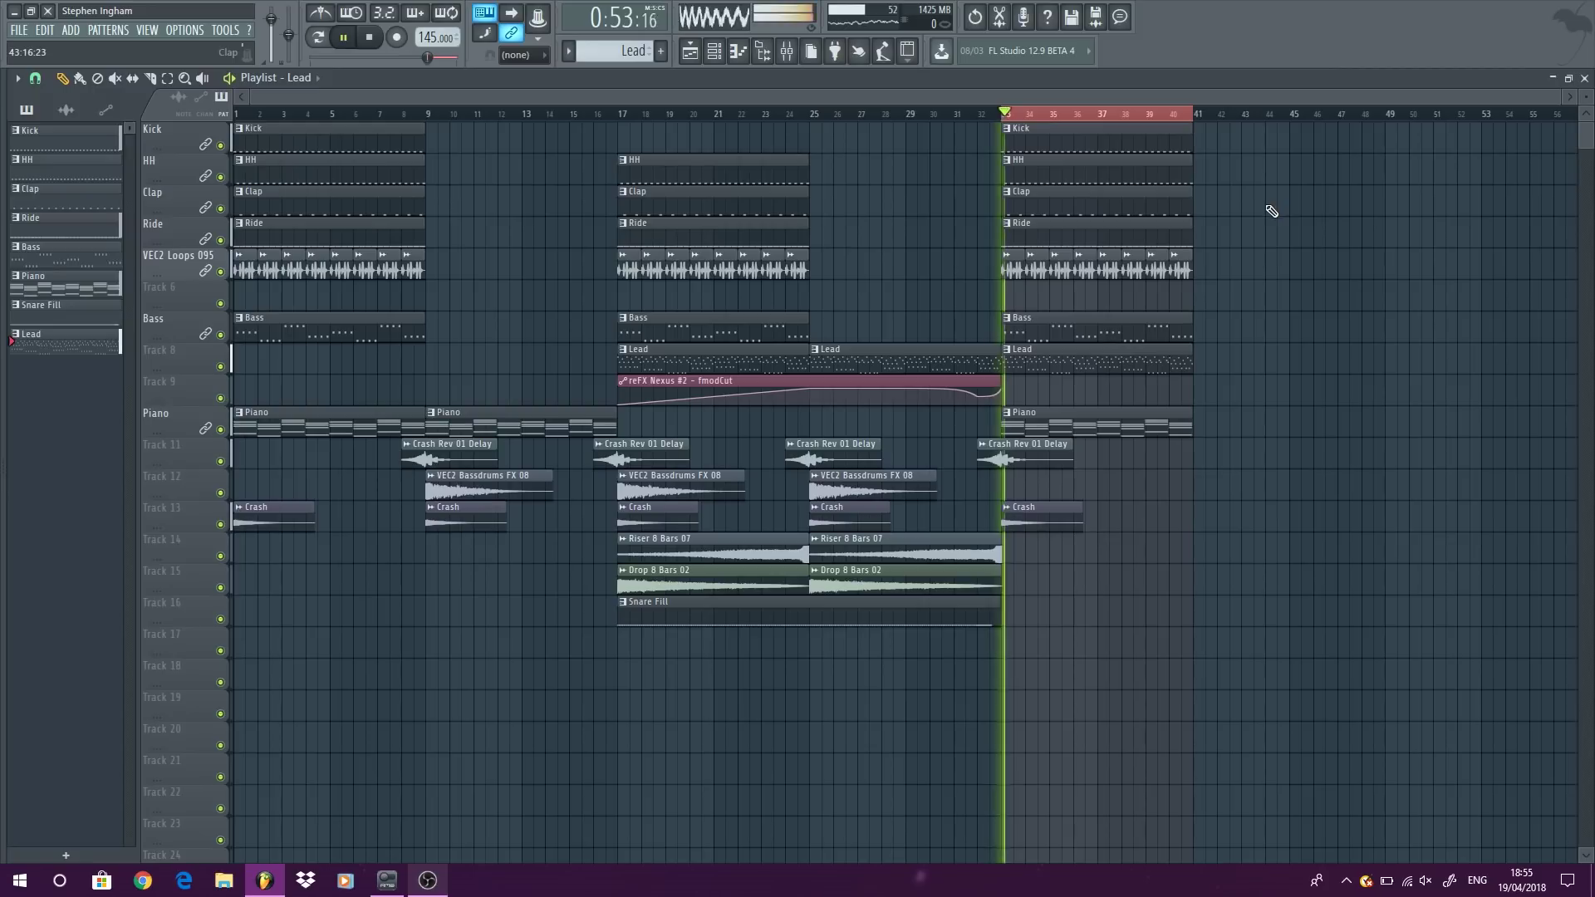
# Step: Check the mixer and close it, adjust the channel panning to 12% right in the channel rack, and maximize the playlist
pyautogui.click(147, 30)
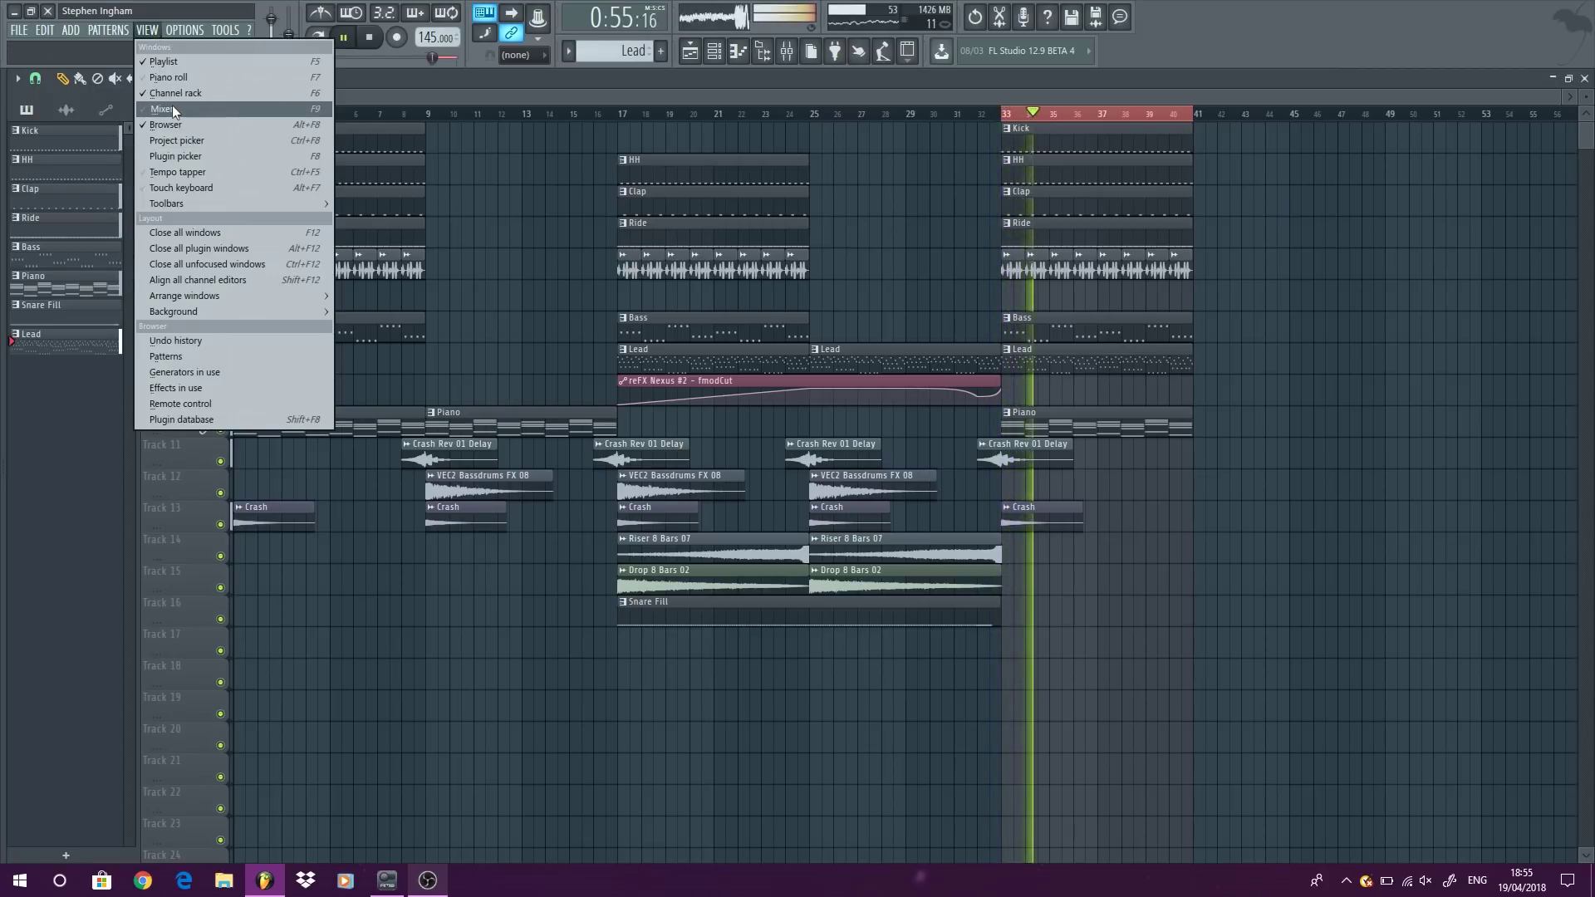
pyautogui.click(172, 105)
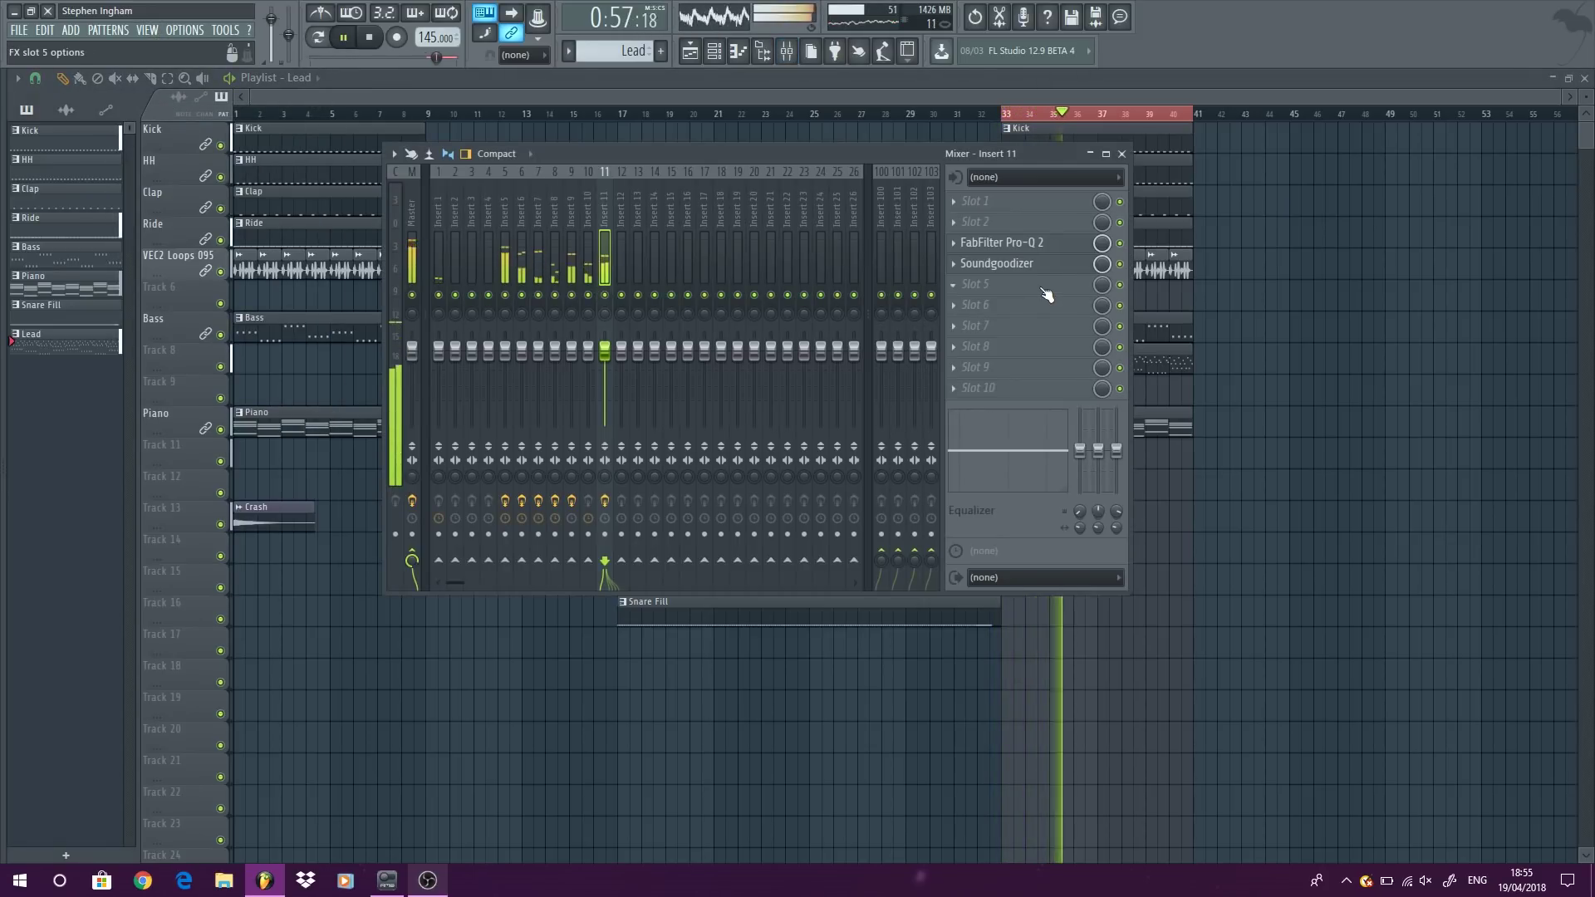
pyautogui.press('F9')
pyautogui.press('F6')
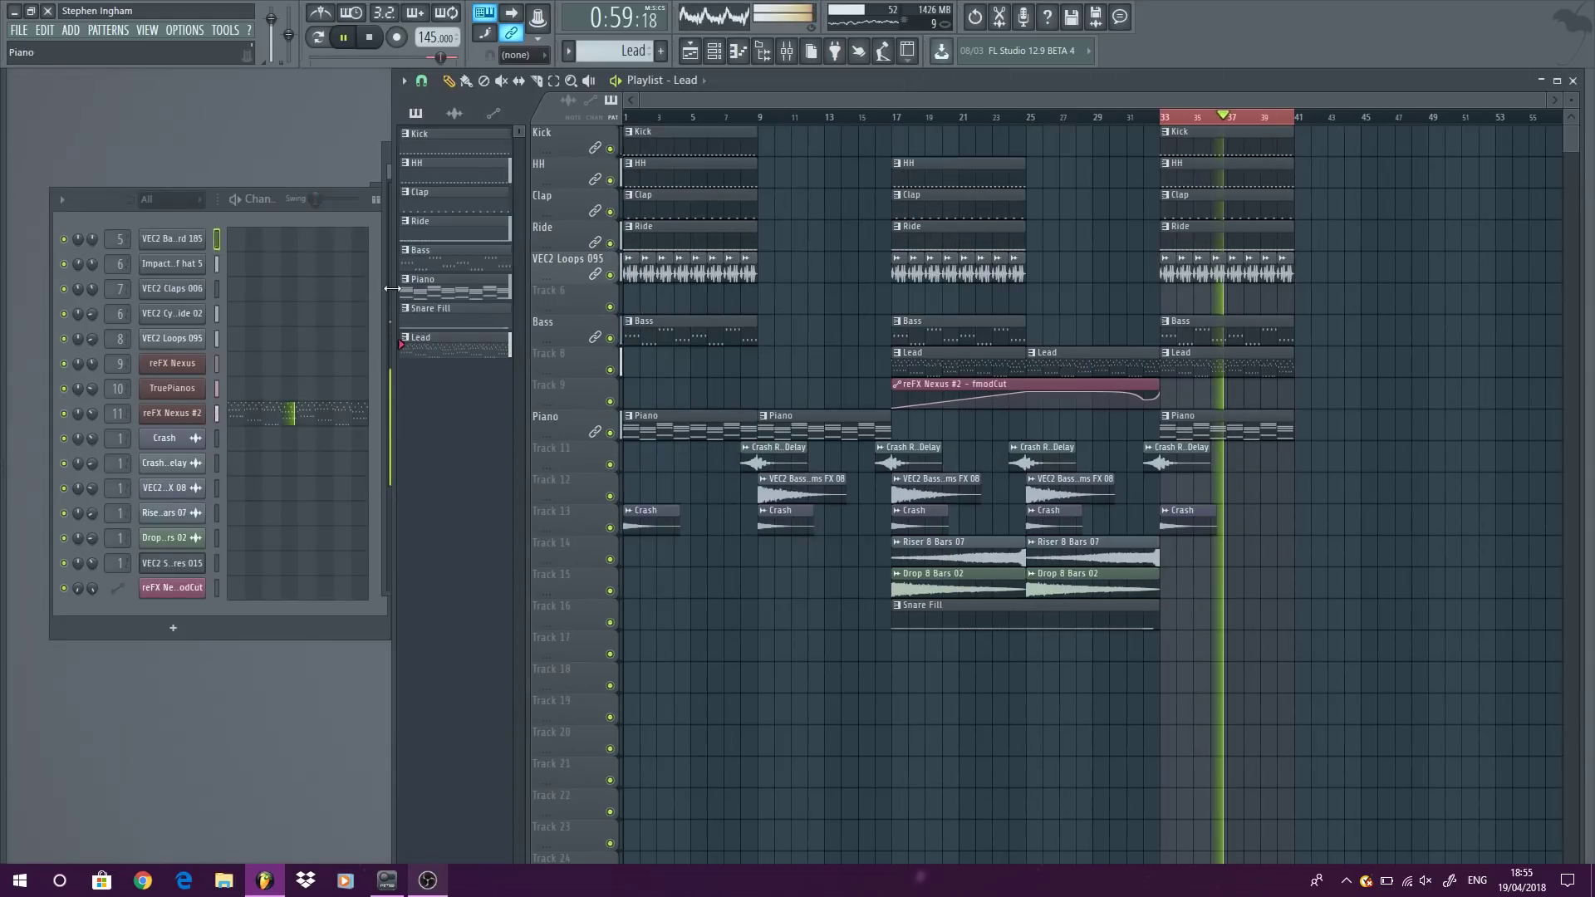
pyautogui.moveTo(92, 438); pyautogui.dragTo(92, 465)
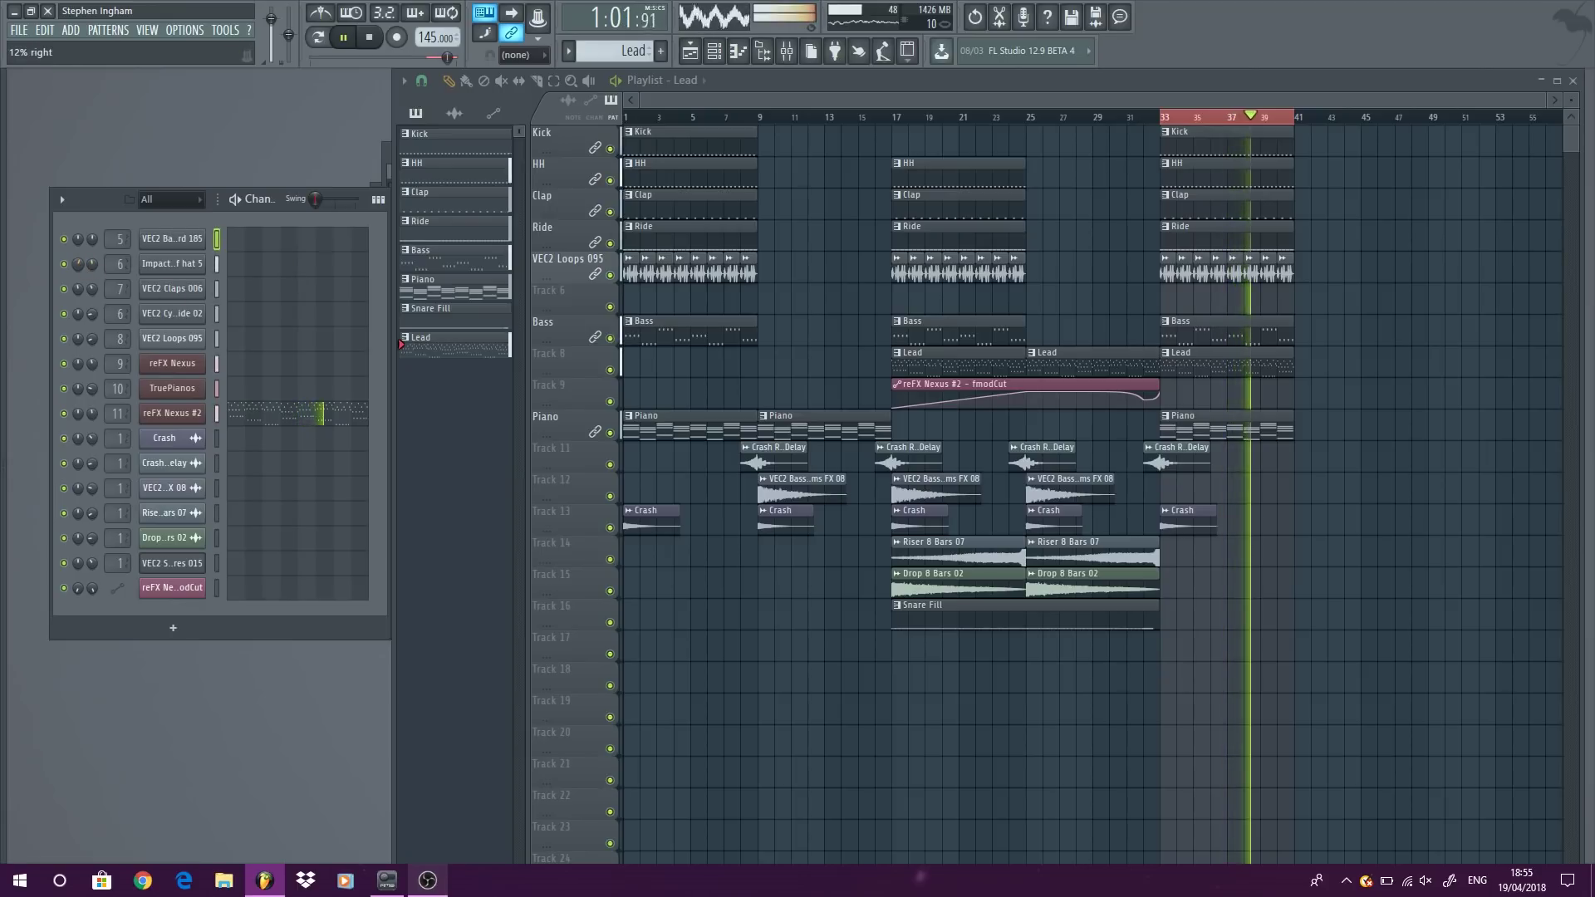
pyautogui.doubleClick(969, 78)
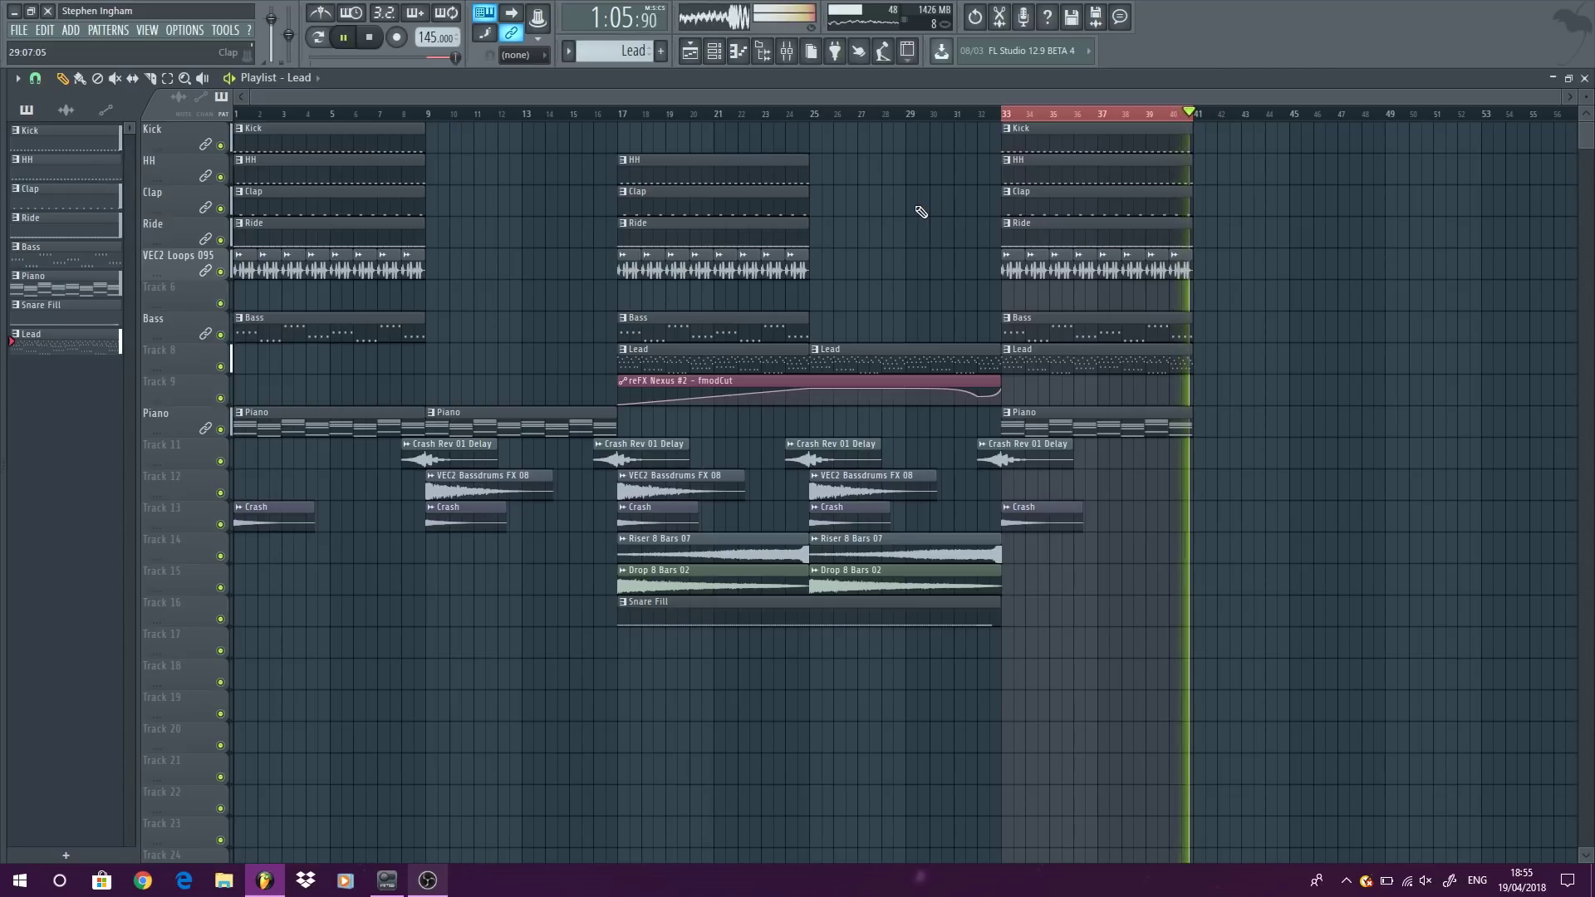
# Step: Listen to the arrangement from around bar 16 and bar 31 with the playlist's time selection cleared
pyautogui.click(591, 114)
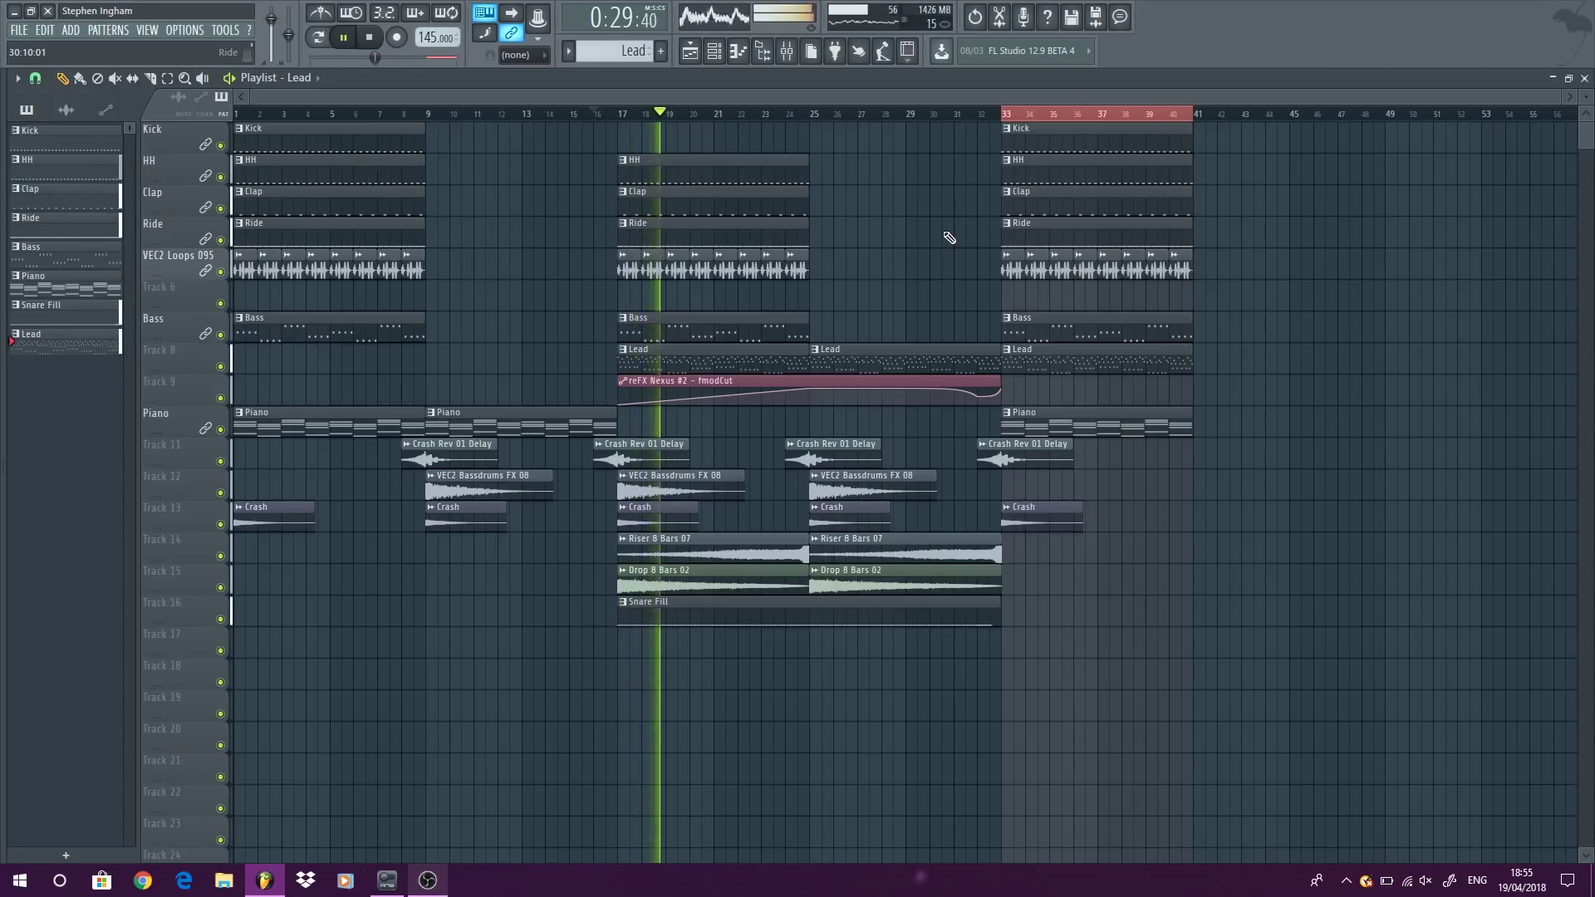
pyautogui.click(798, 122)
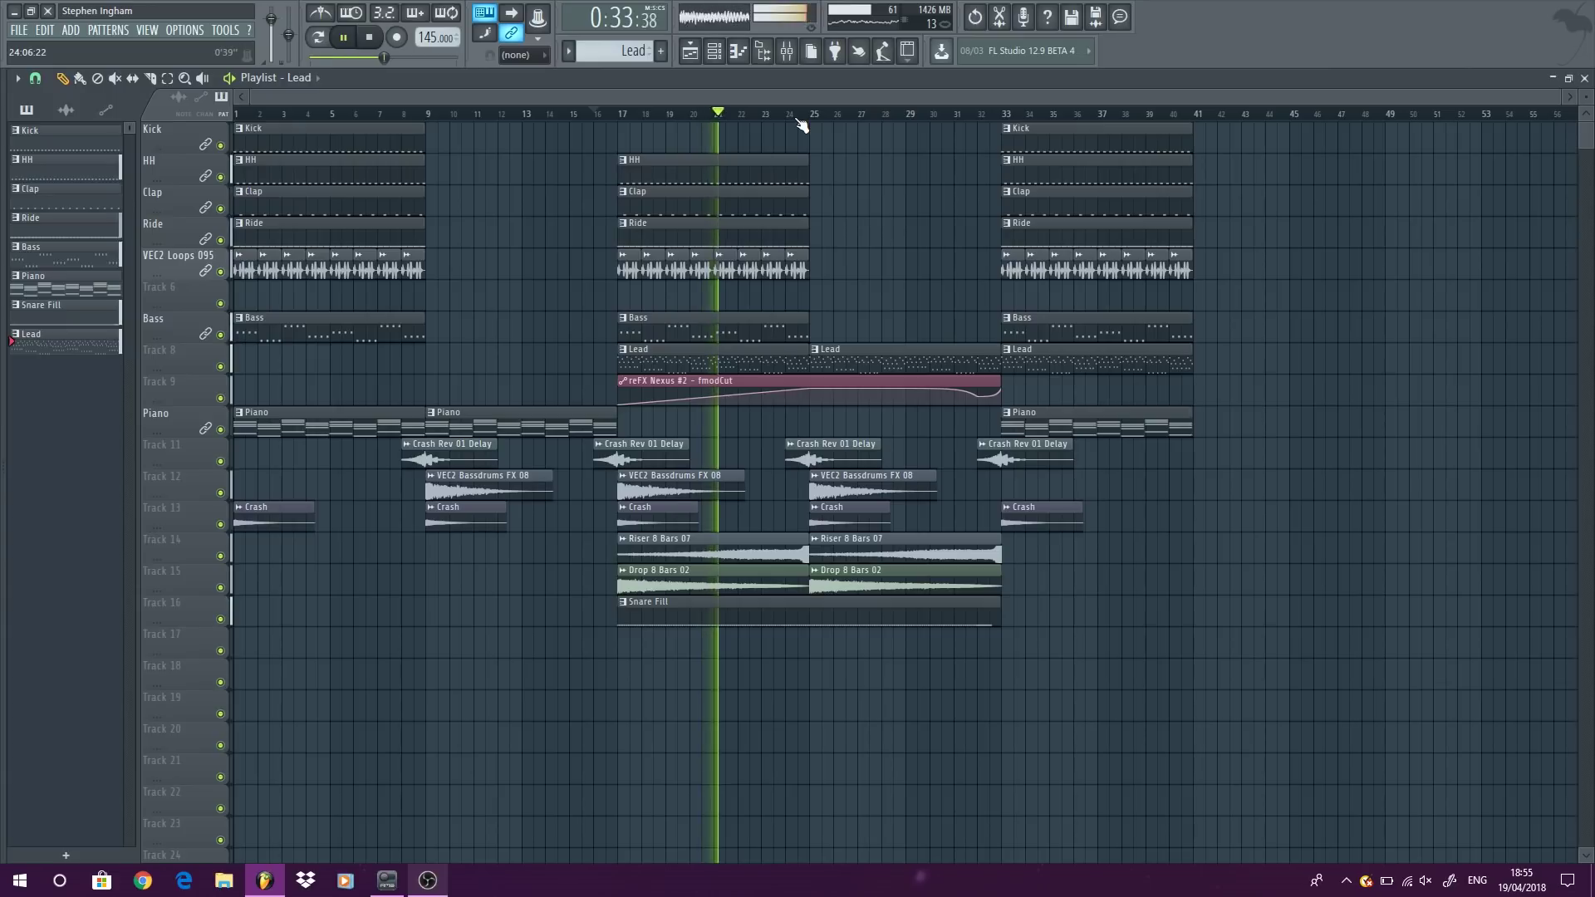
pyautogui.click(955, 116)
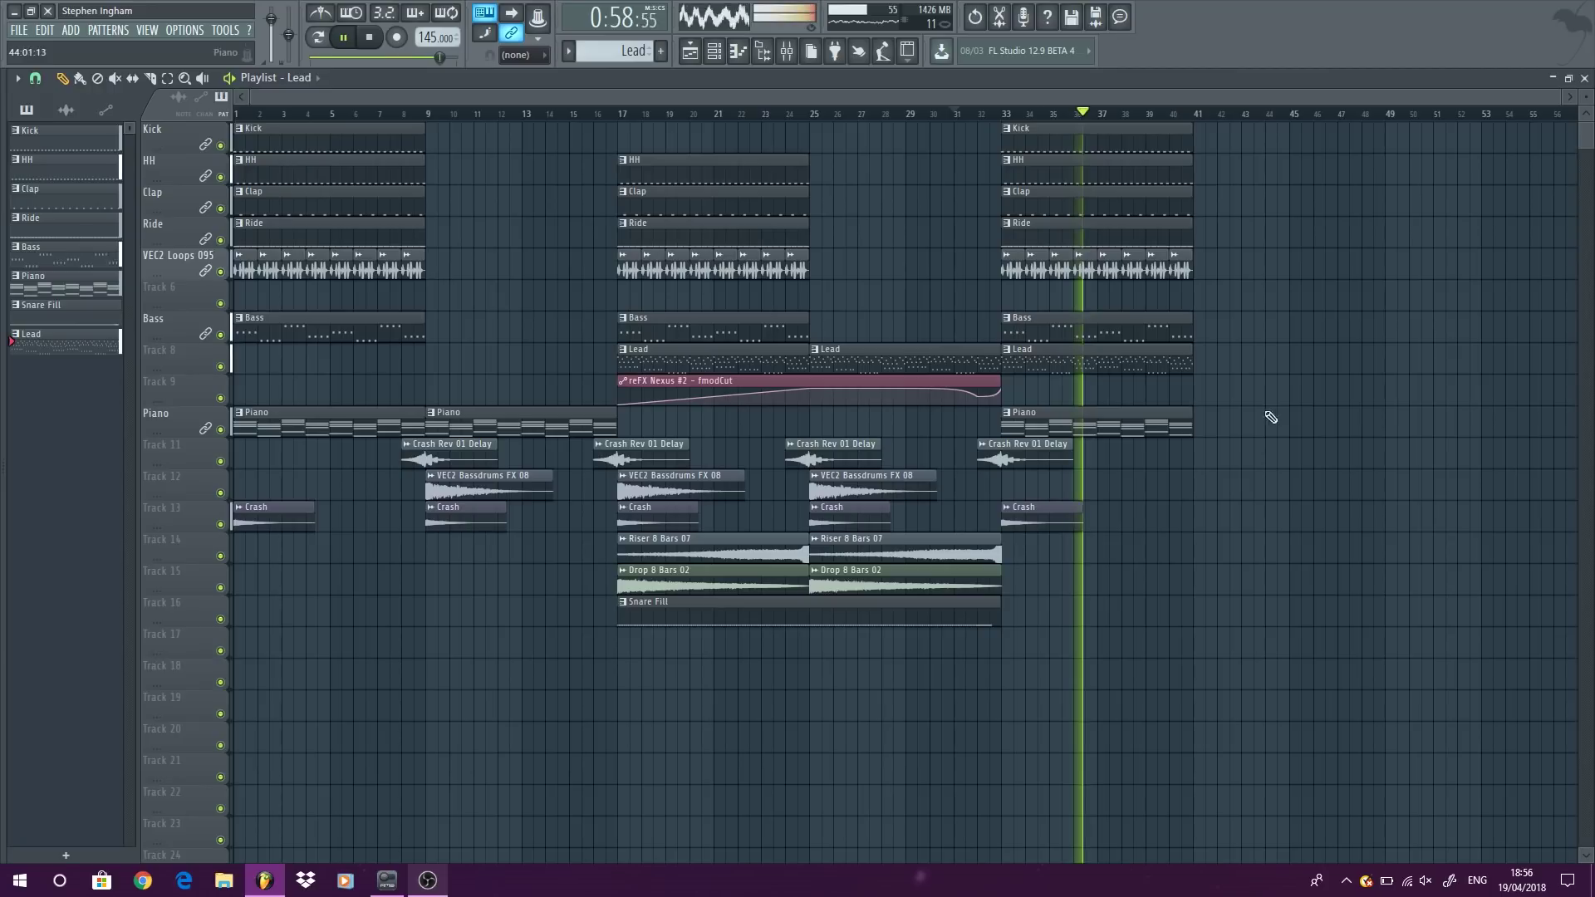
# Step: Duplicate the drum, loop, bass, lead and piano clips of bars 33 to 41 to start at bar 41
pyautogui.moveTo(1218, 437); pyautogui.dragTo(1006, 125)
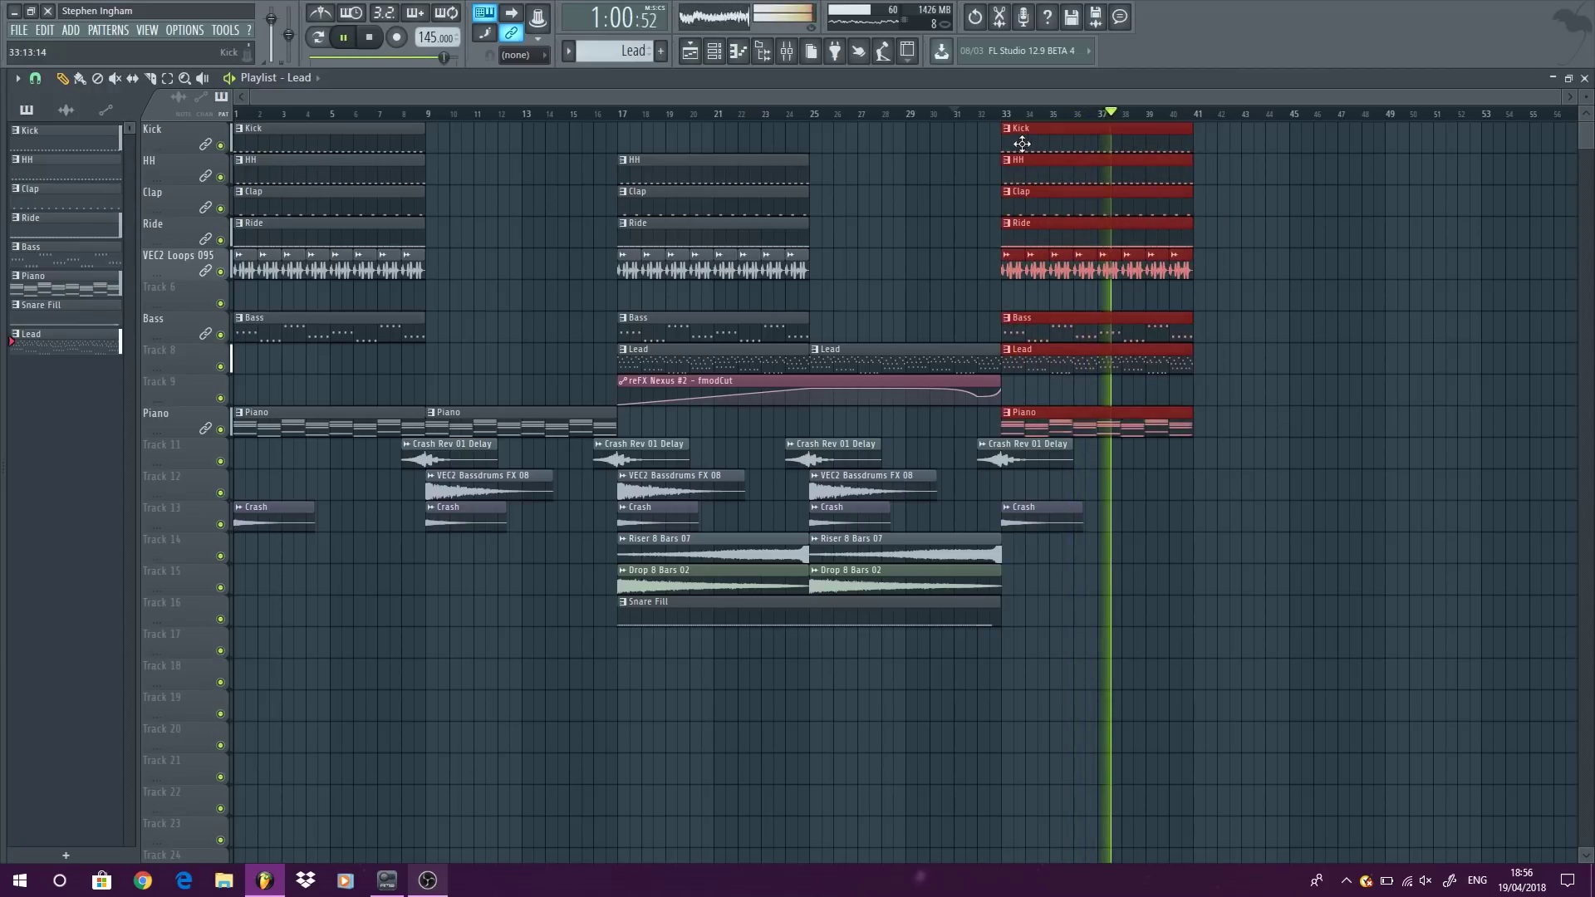
pyautogui.hotkey('ctrl', 'b')
pyautogui.moveTo(1233, 133); pyautogui.dragTo(1208, 133)
# Step: Restore the playlist to its smaller window, make Piano the current pattern and stop playback
pyautogui.doubleClick(1209, 76)
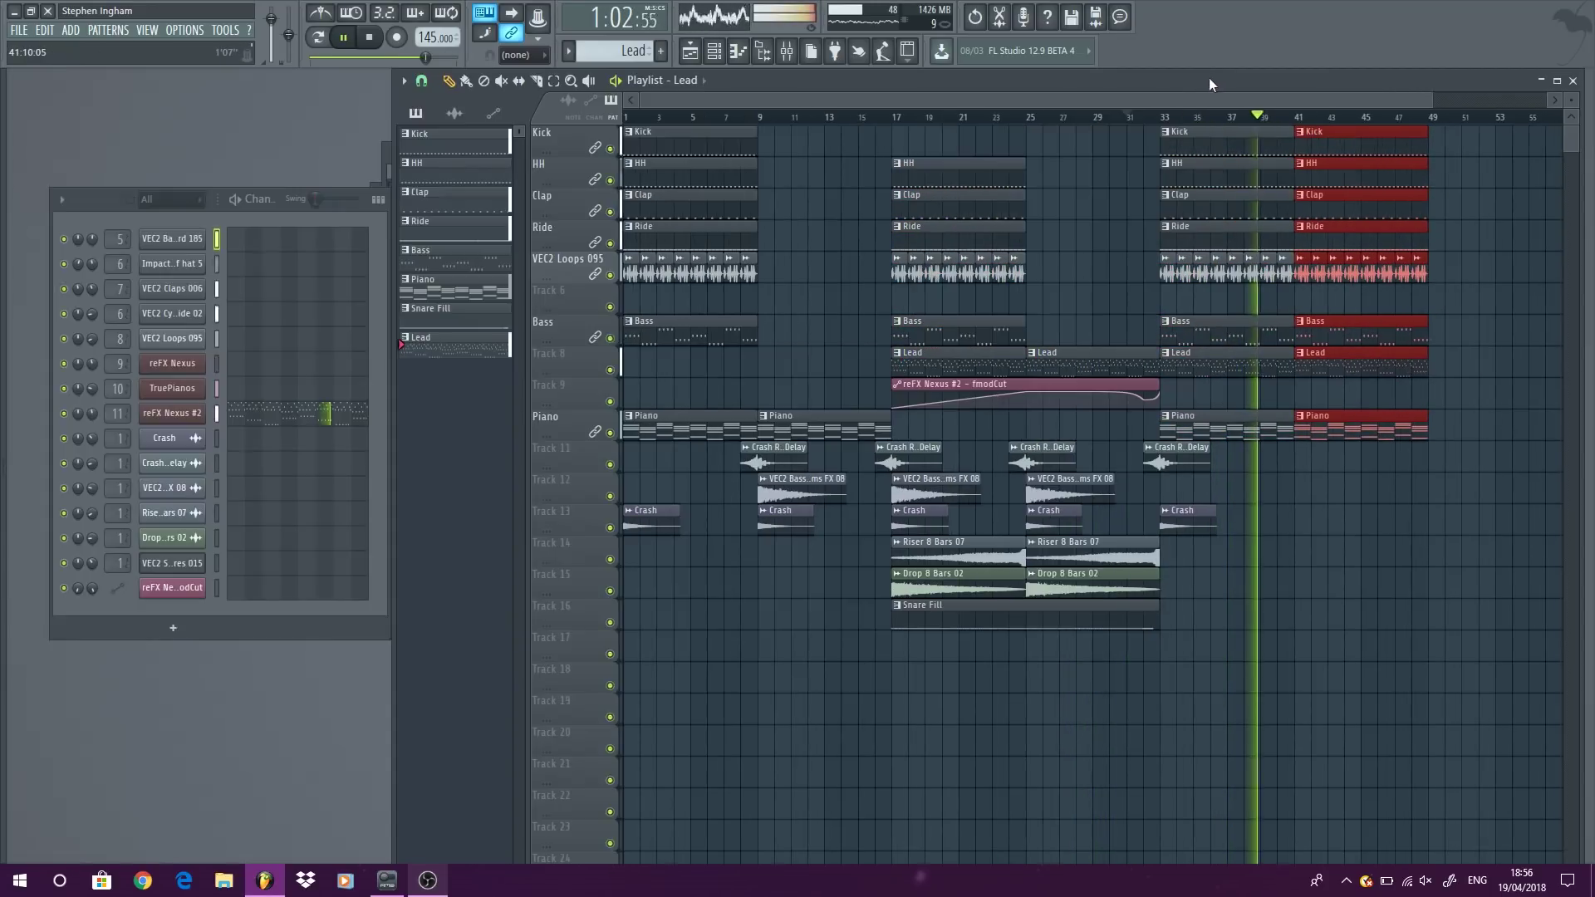
pyautogui.click(1250, 413)
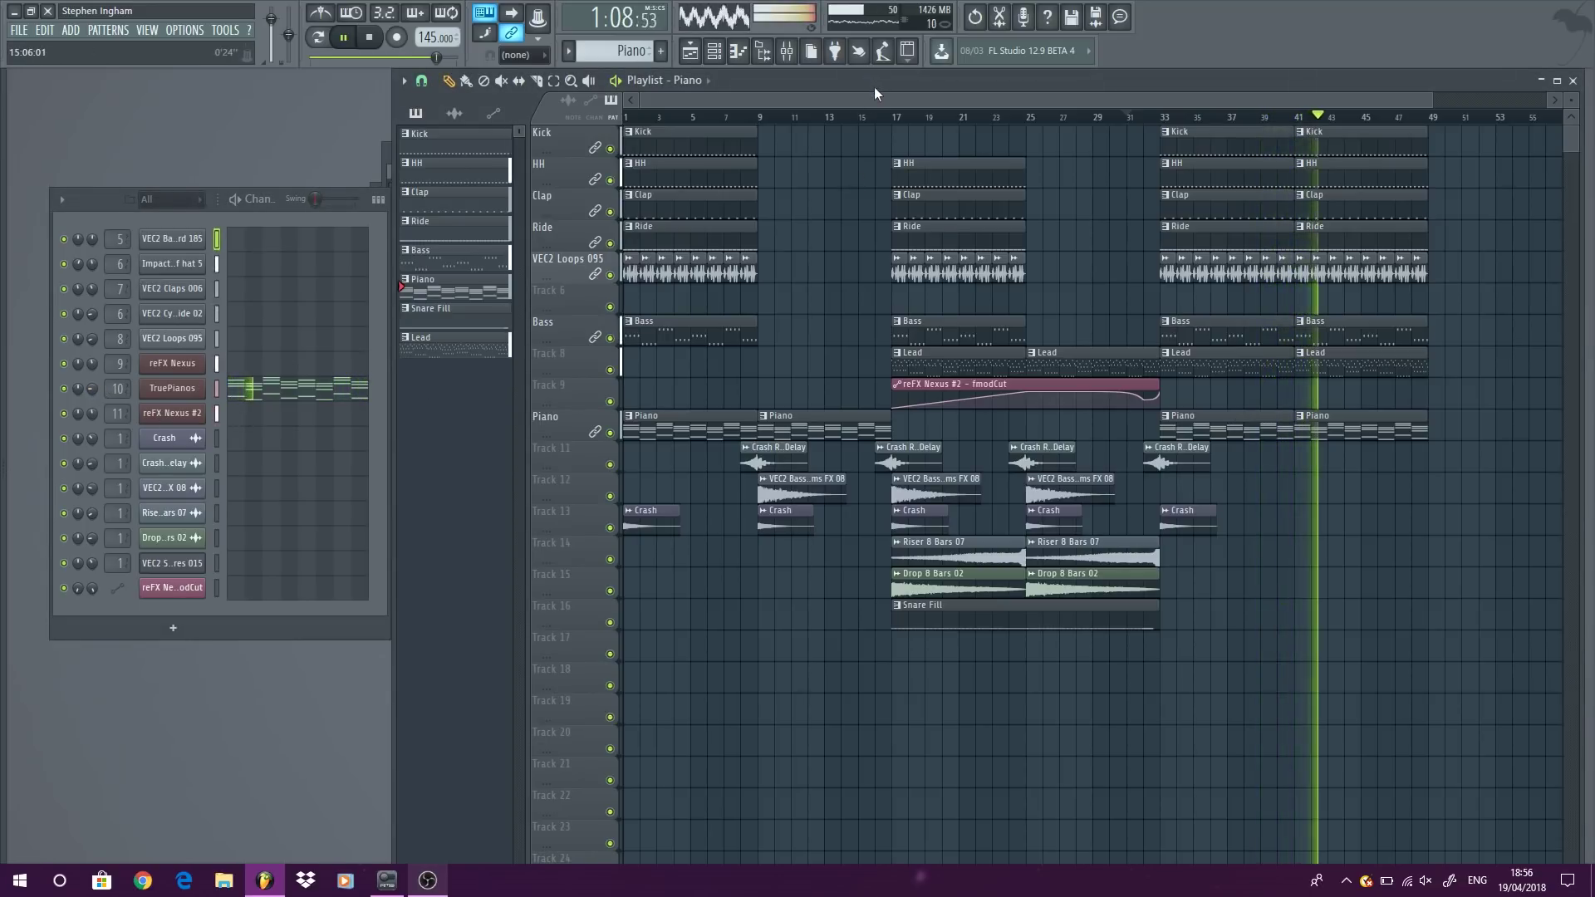
pyautogui.press('space')
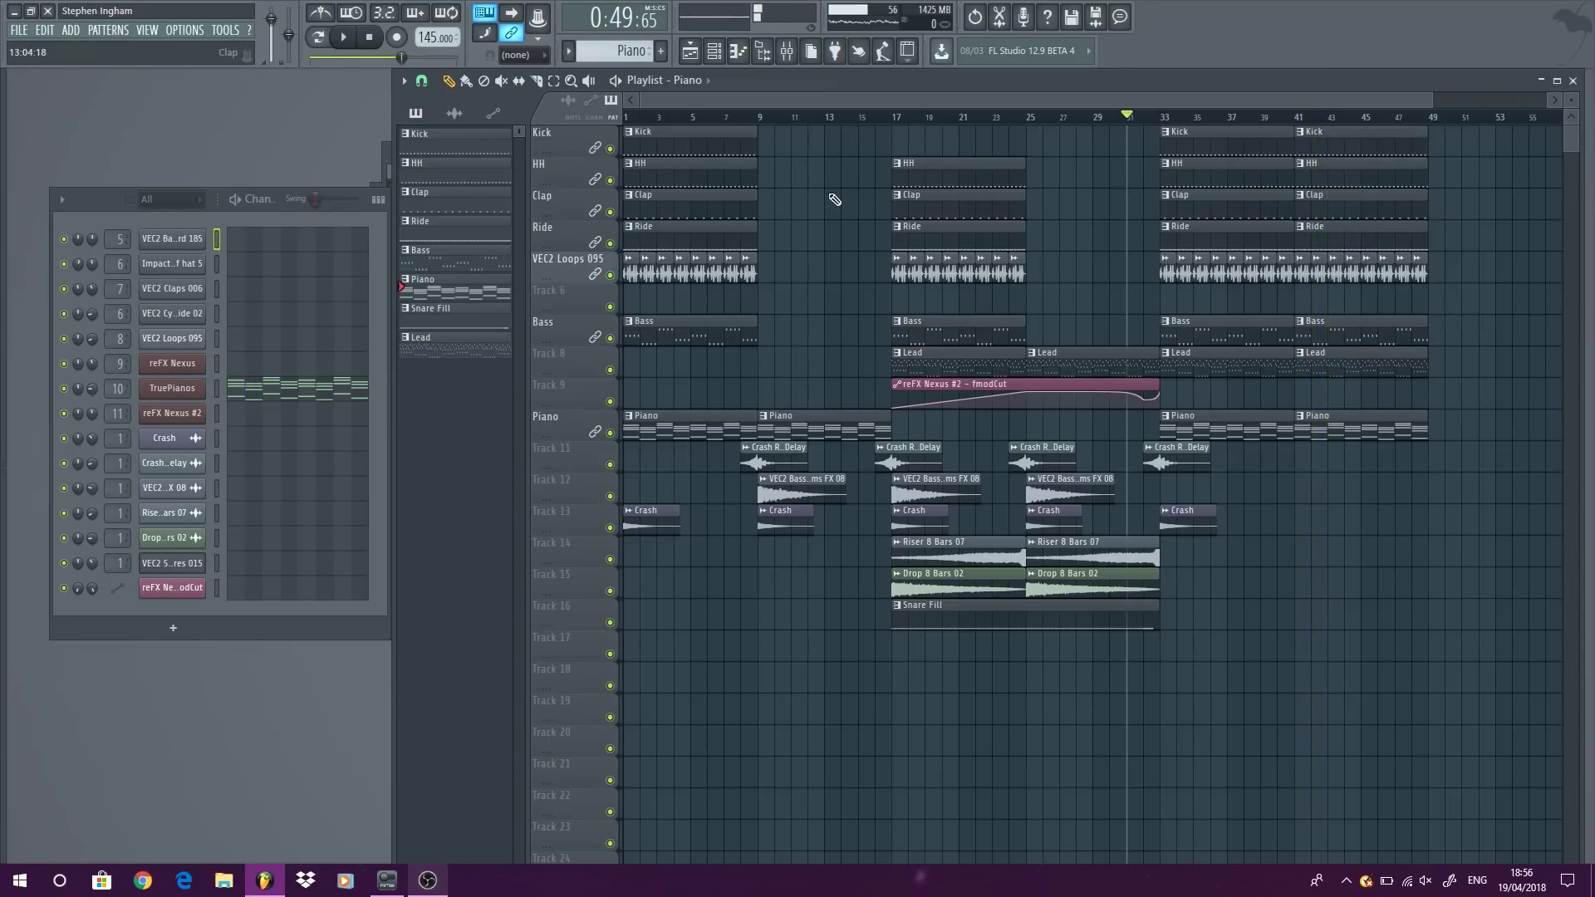